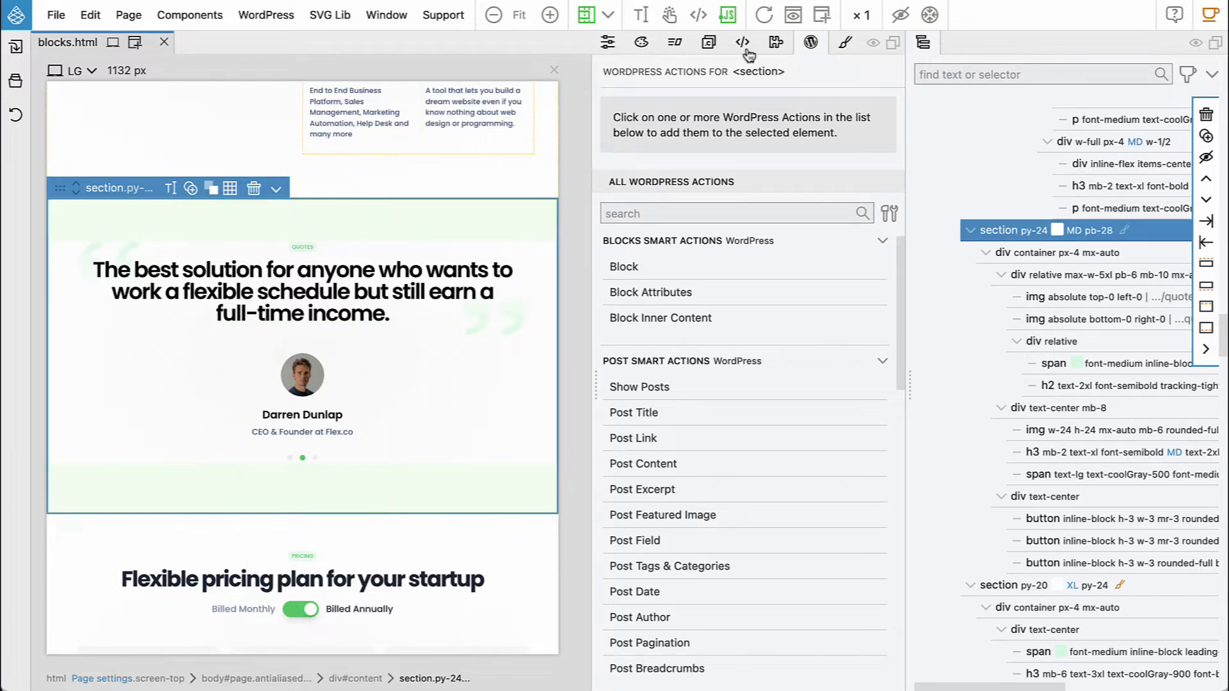
Activate Interactions on the blocks.html page
click(679, 46)
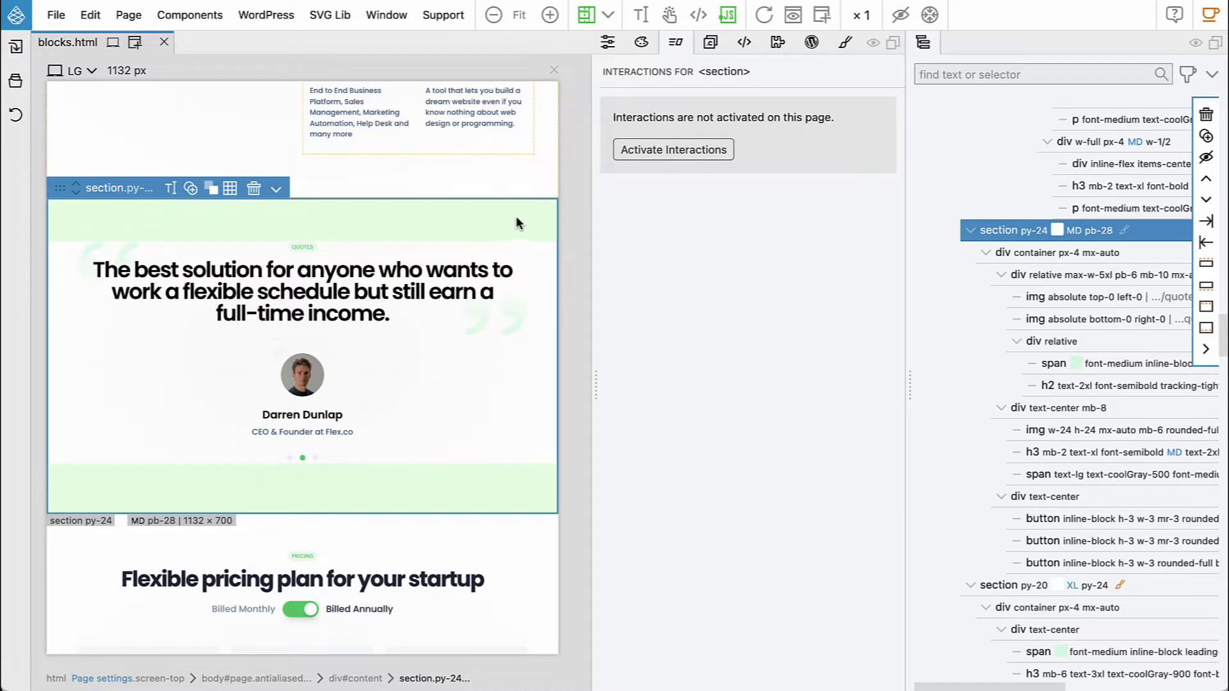
click(704, 152)
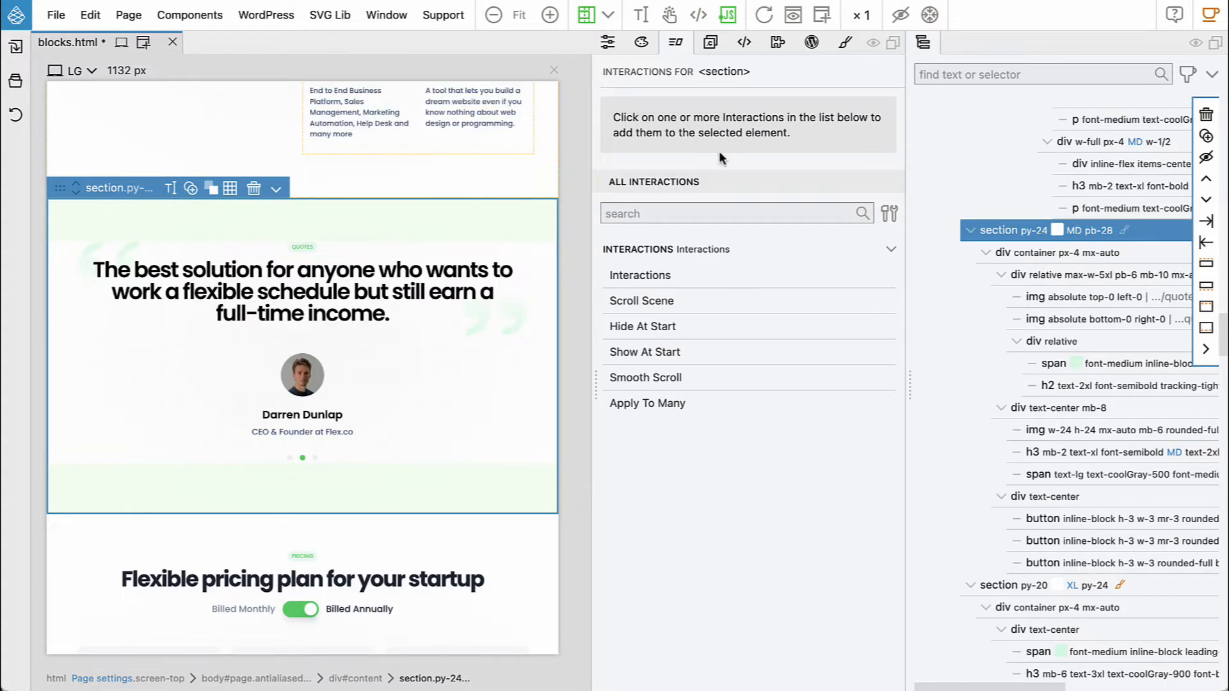
Examine the code of the Pinegrow Interactions script in the blocks.html head in an enlarged code window, and close it
scroll(1008, 218, up, 10)
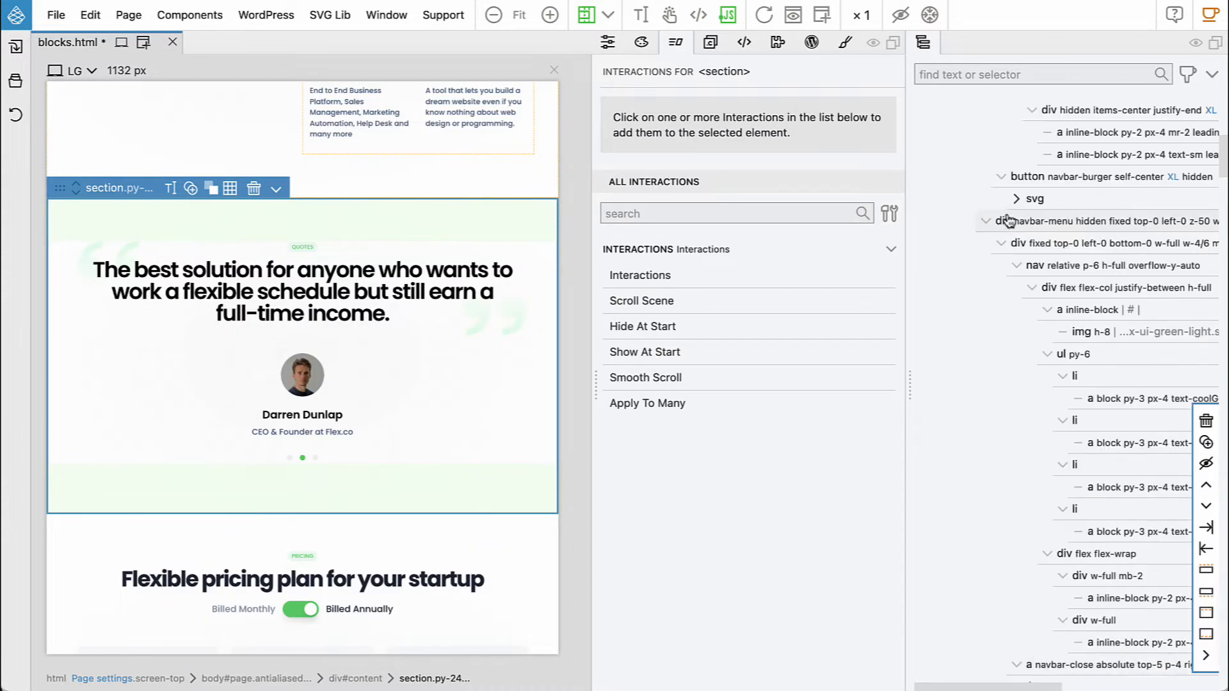
scroll(1008, 221, up, 7)
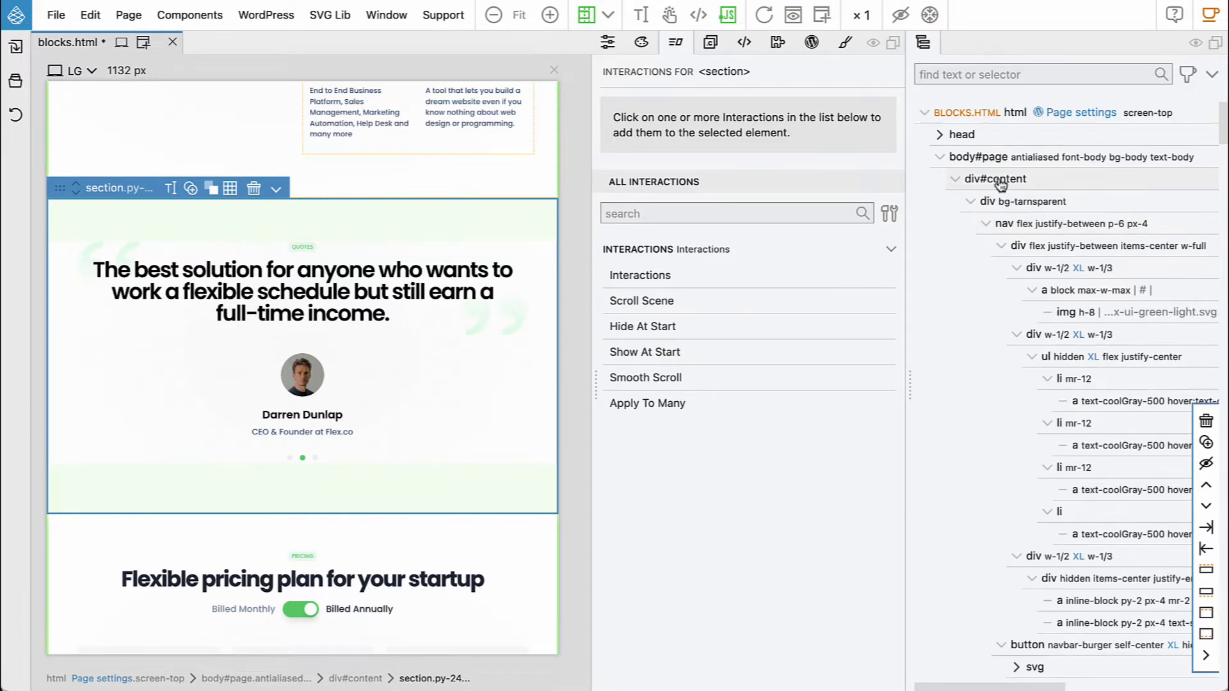
click(940, 136)
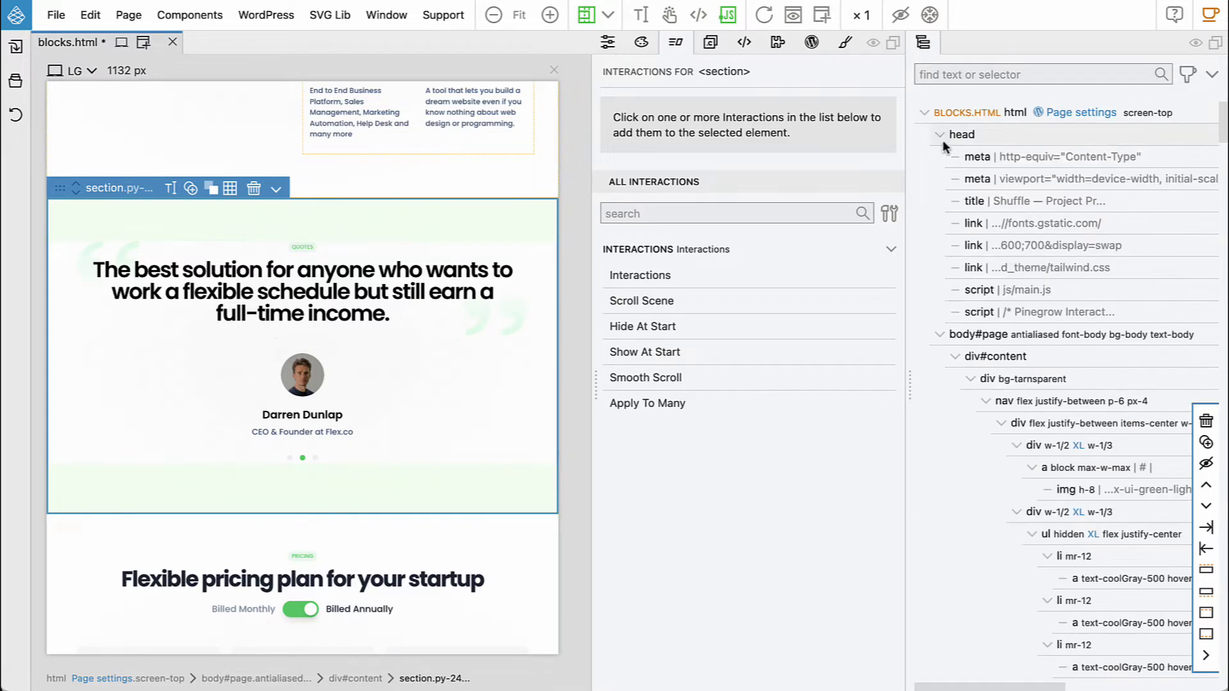
double_click(1028, 313)
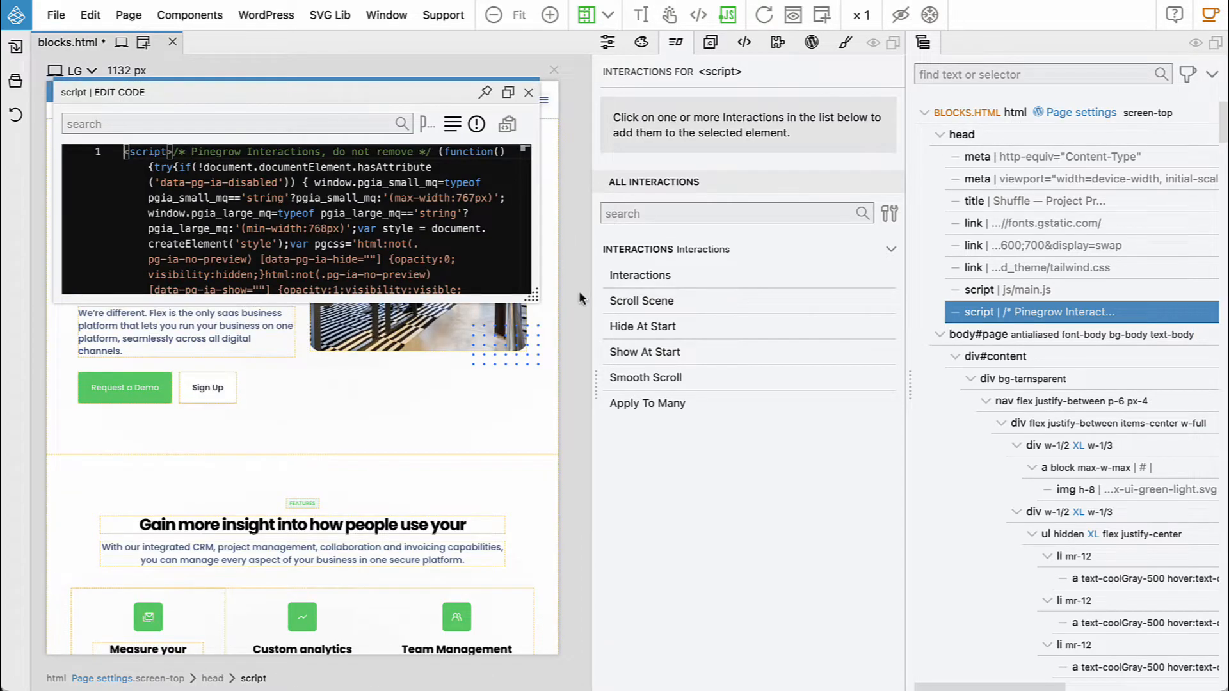
drag(532, 295, 874, 392)
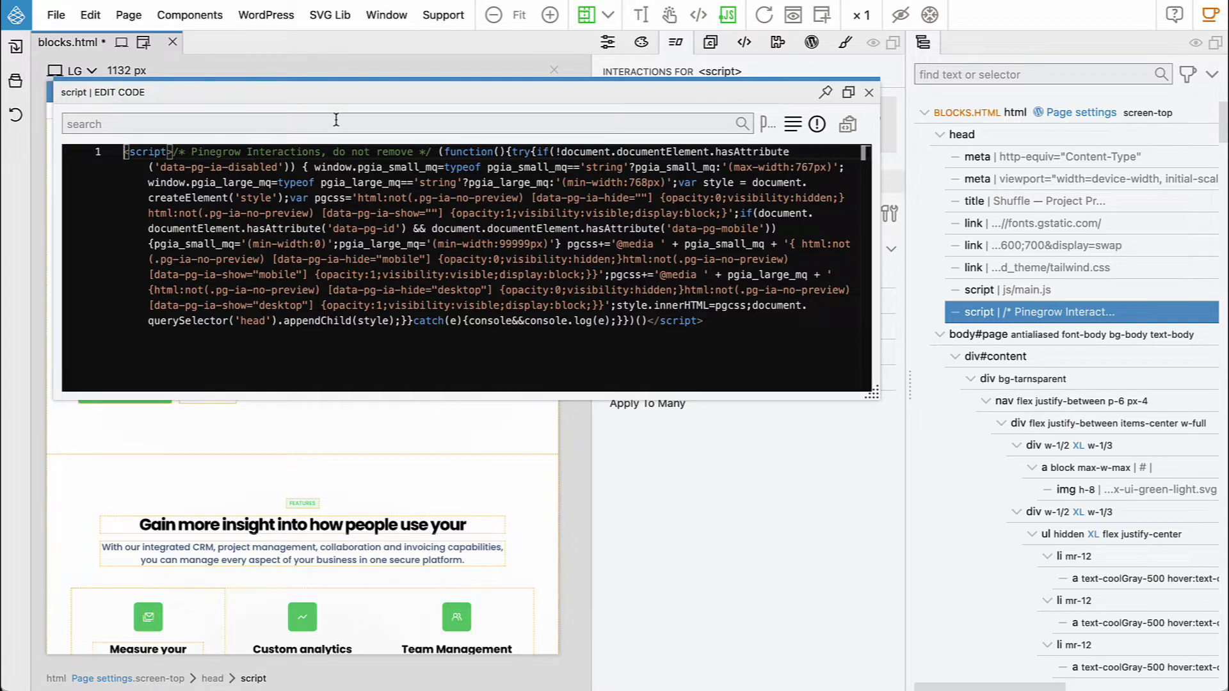
click(868, 92)
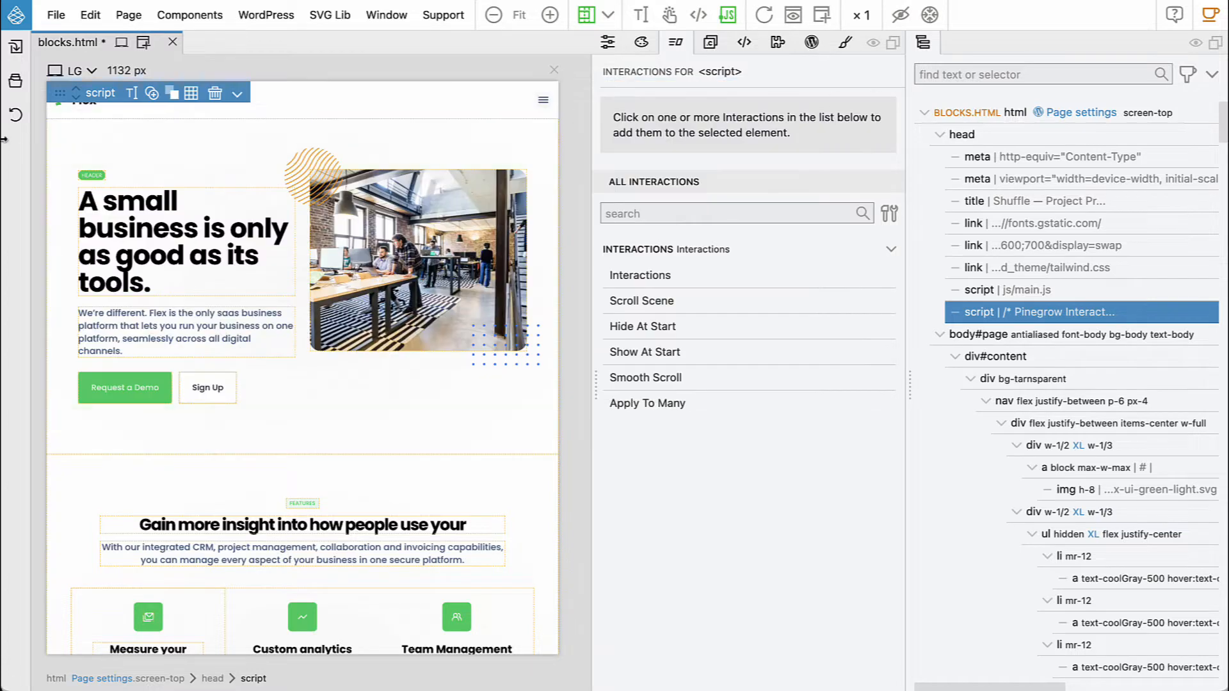
Open index.html from the FlexTheme project and activate Interactions on it
click(17, 81)
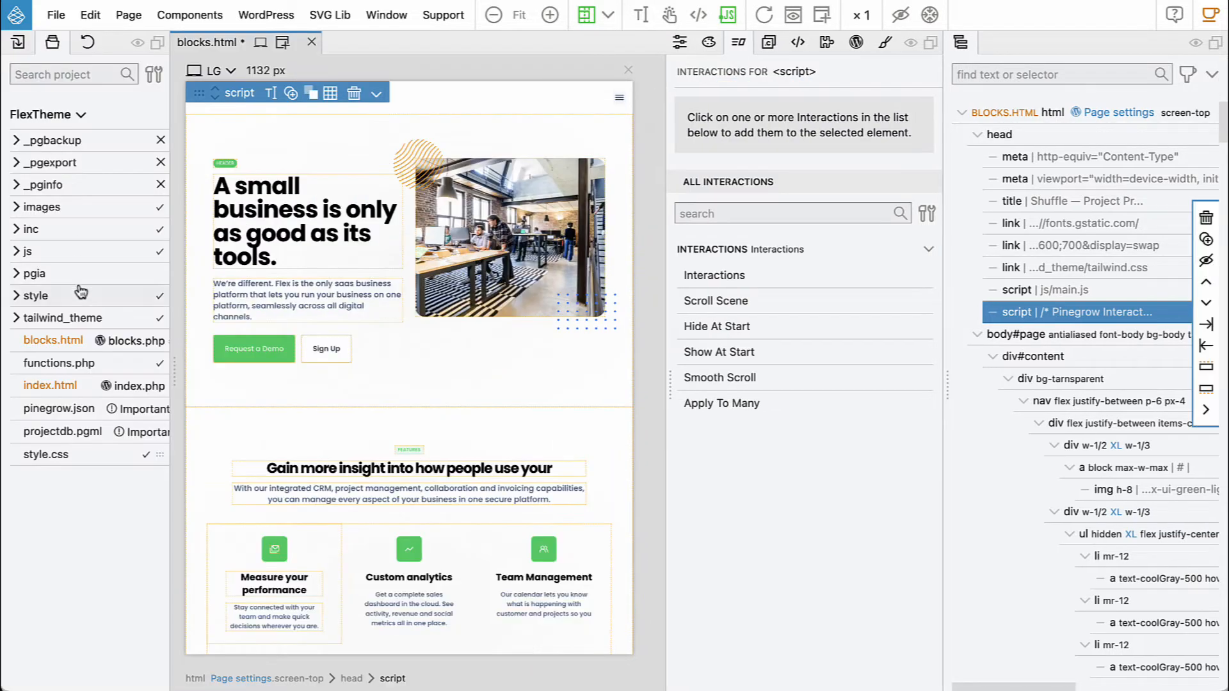
click(54, 384)
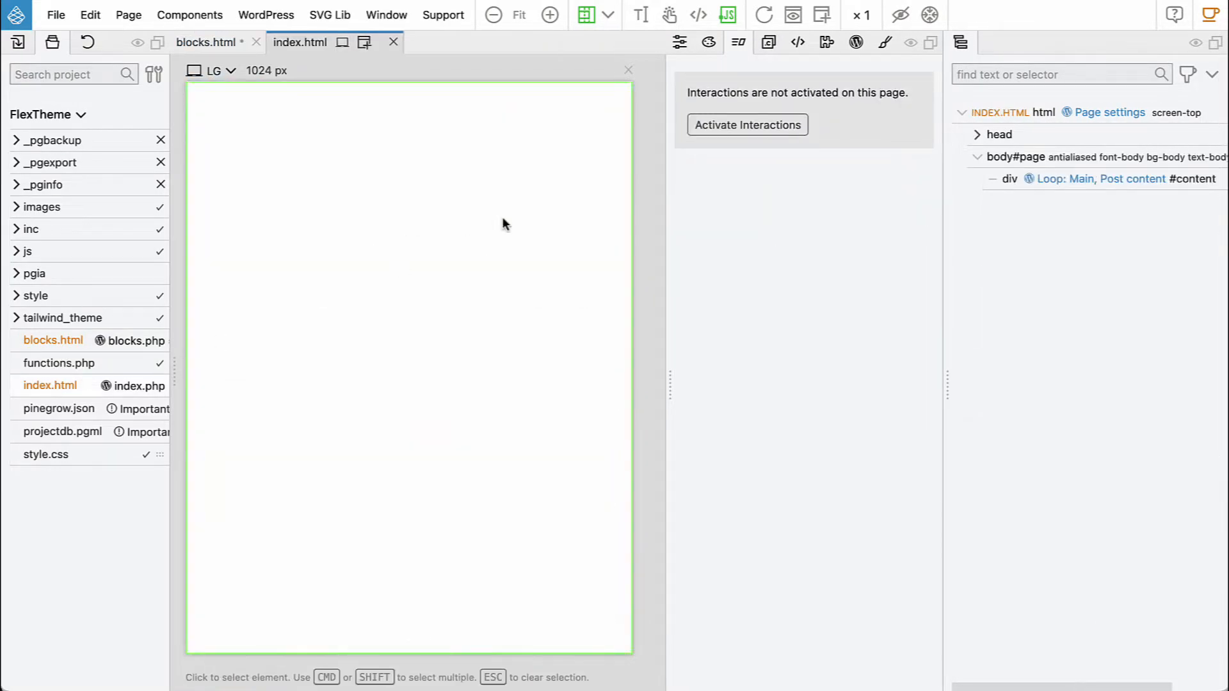
click(731, 125)
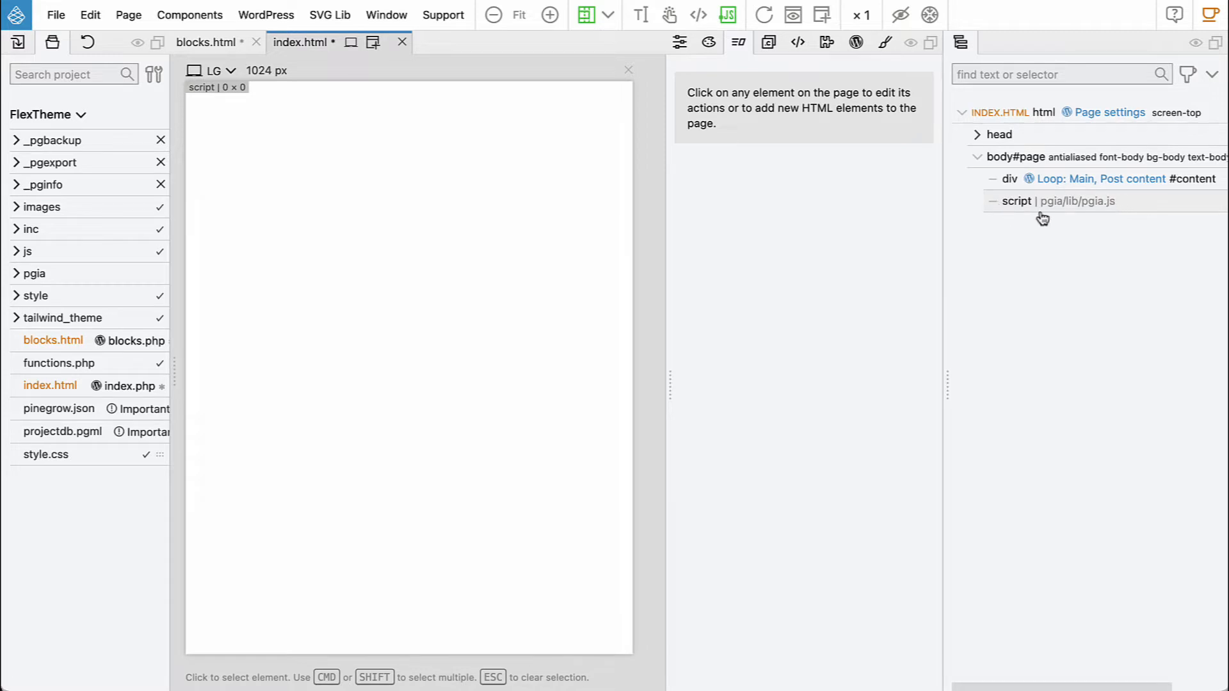
Inspect the pgia.js script in the body of index.html and the Pinegrow Interactions script in its head
click(1109, 209)
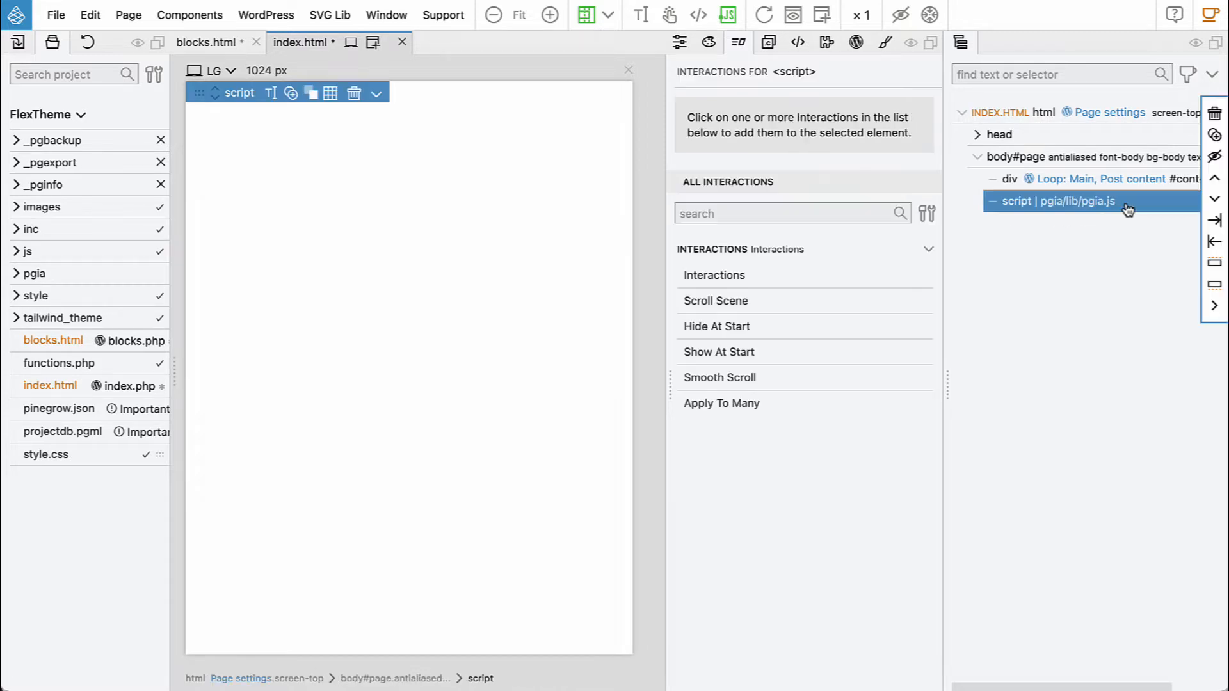
click(976, 134)
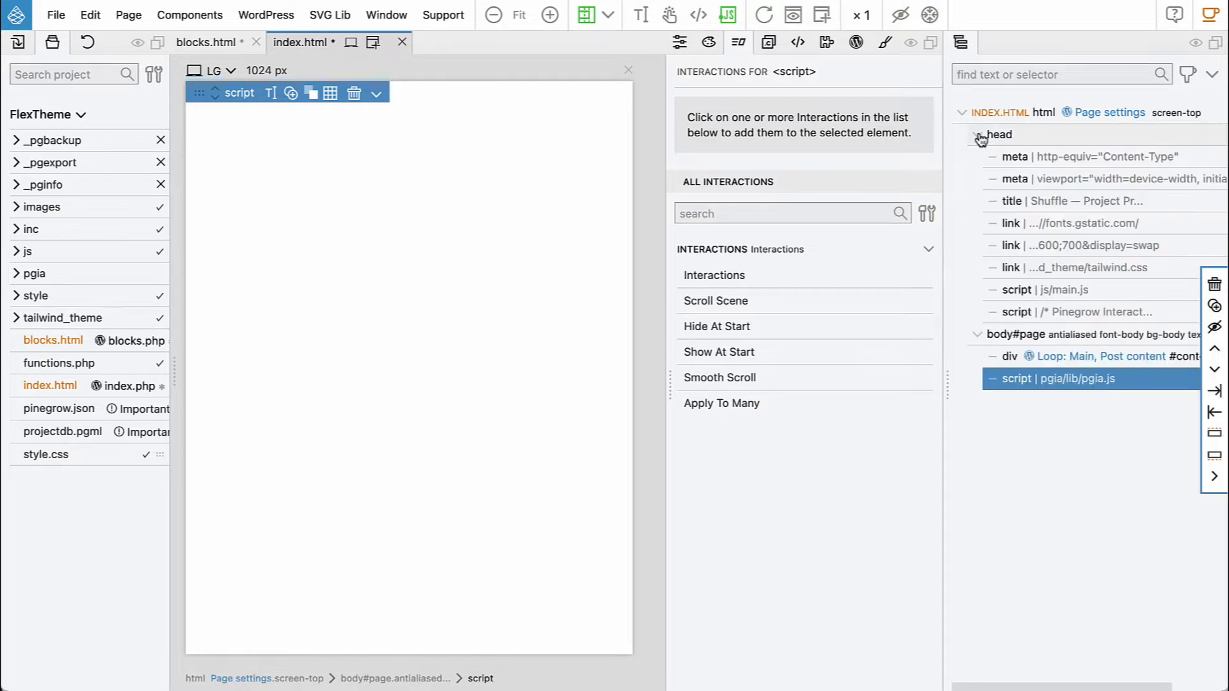
click(1104, 314)
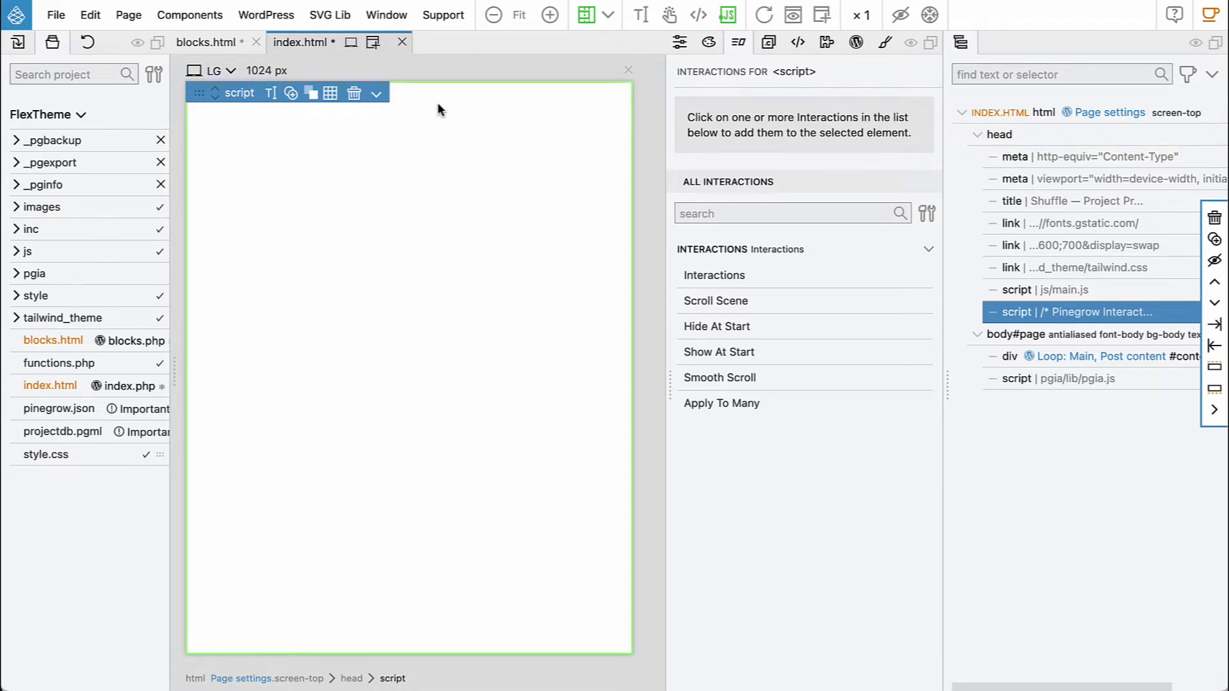
Save index.html with its WordPress theme export and close the file
key(ctrl+s)
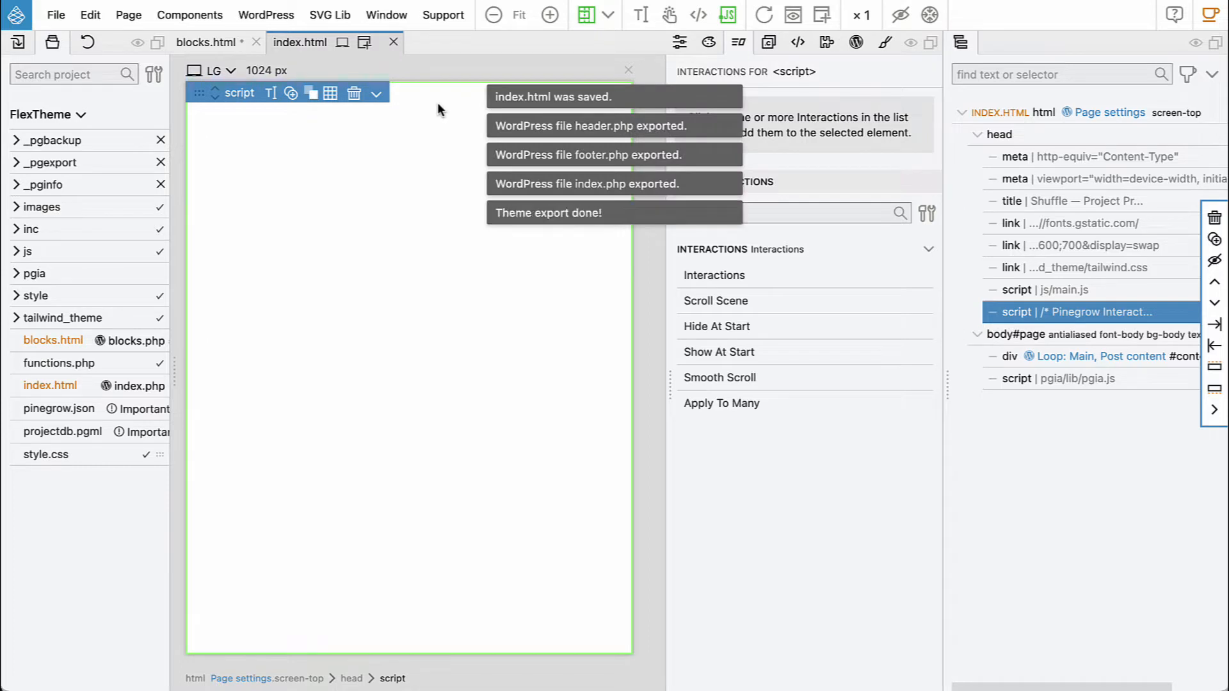
click(393, 42)
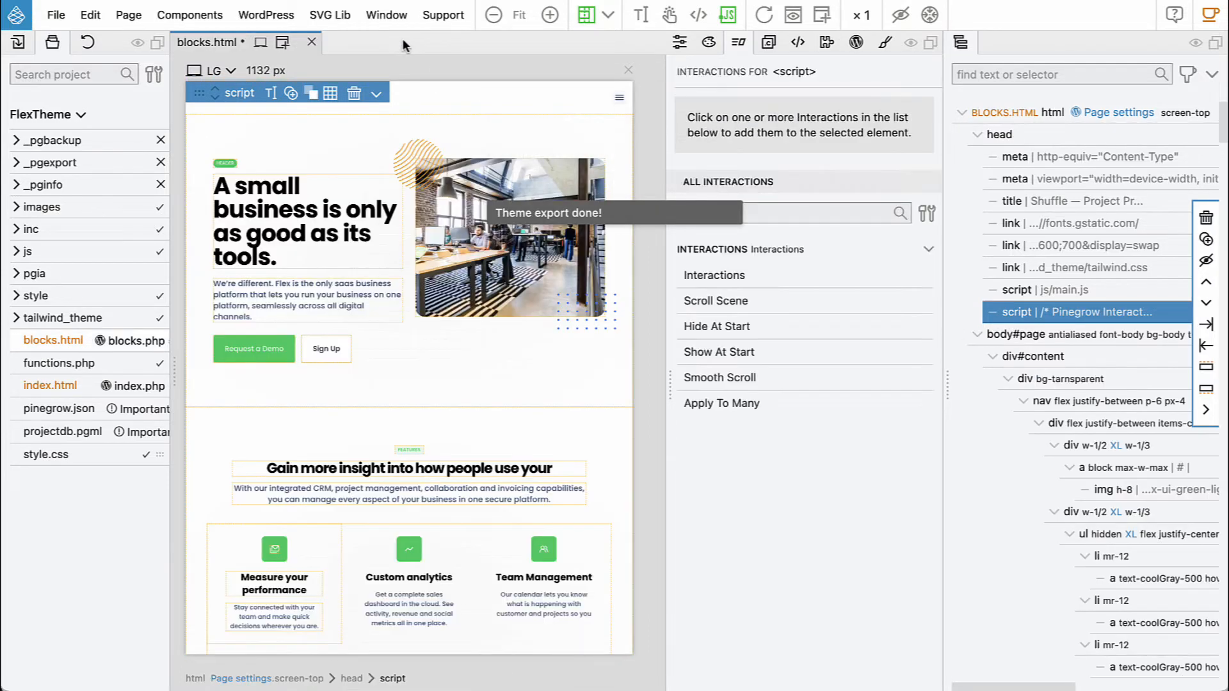
Select the testimonial quote section above the pricing plans on the blocks.html page
scroll(387, 124, down, 10)
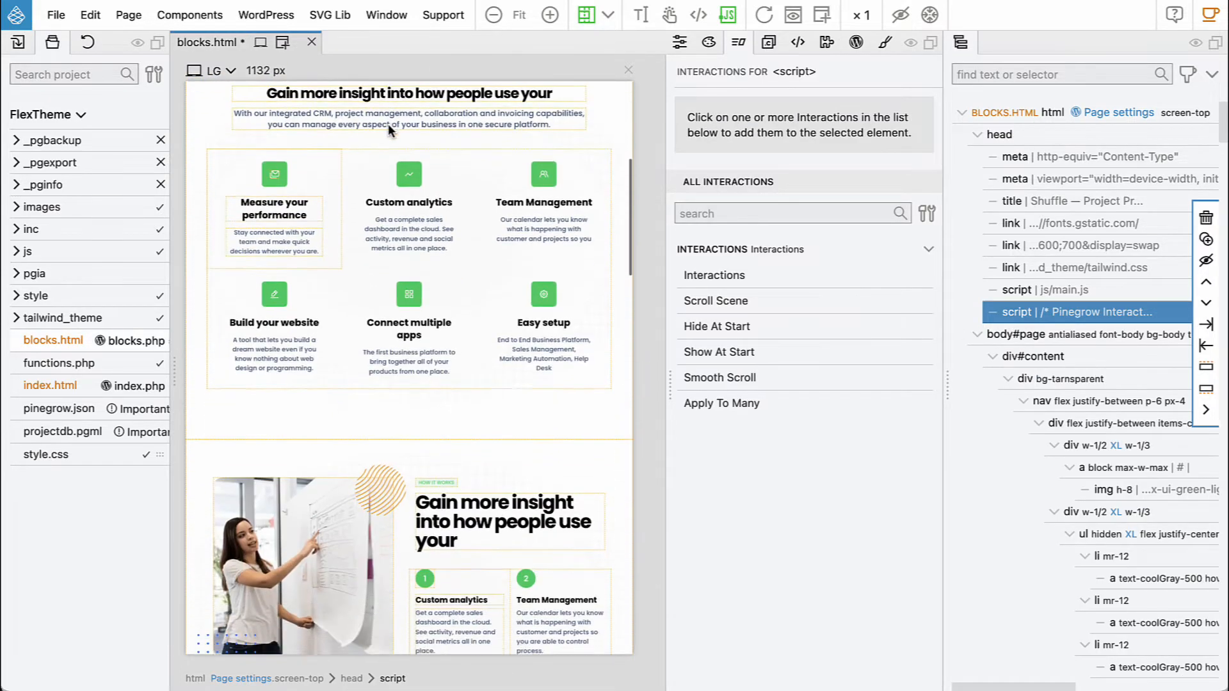
scroll(387, 125, down, 8)
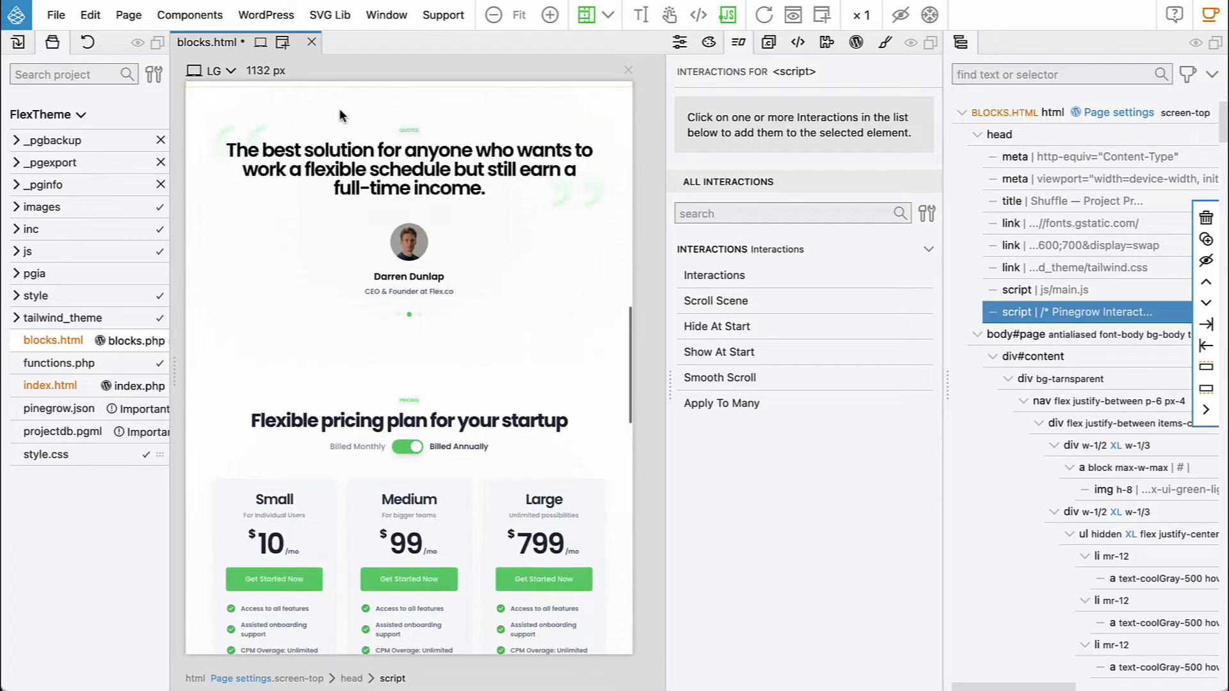
click(321, 104)
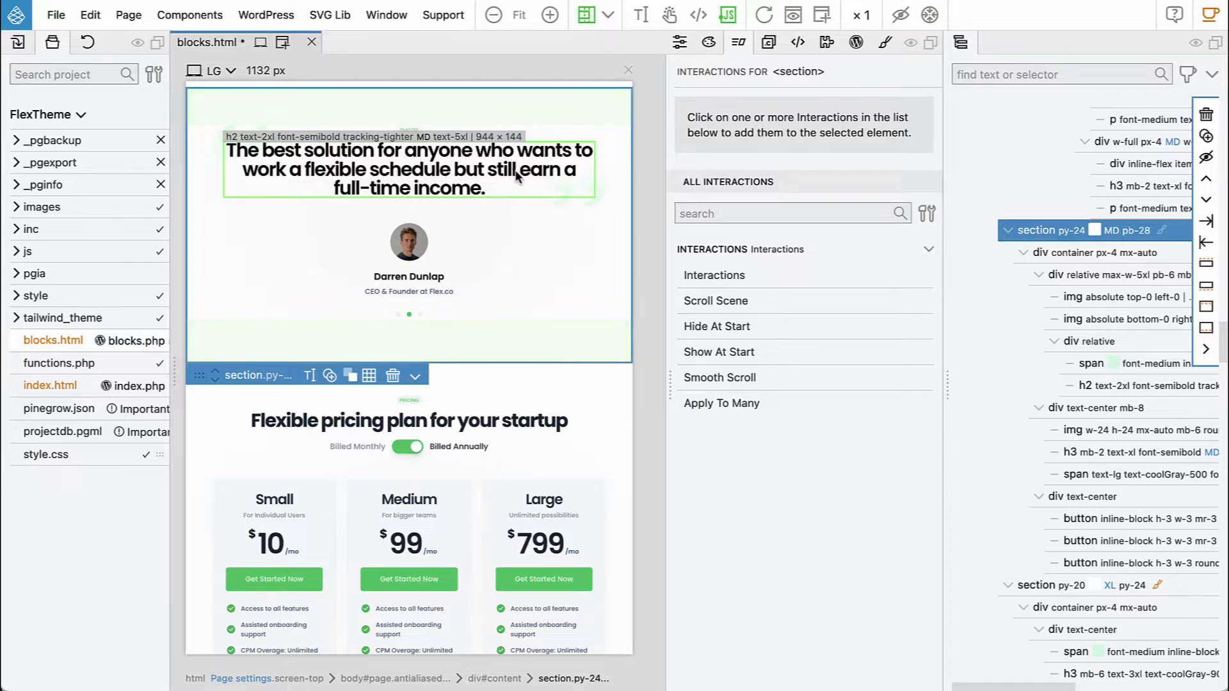
scroll(515, 170, up, 1)
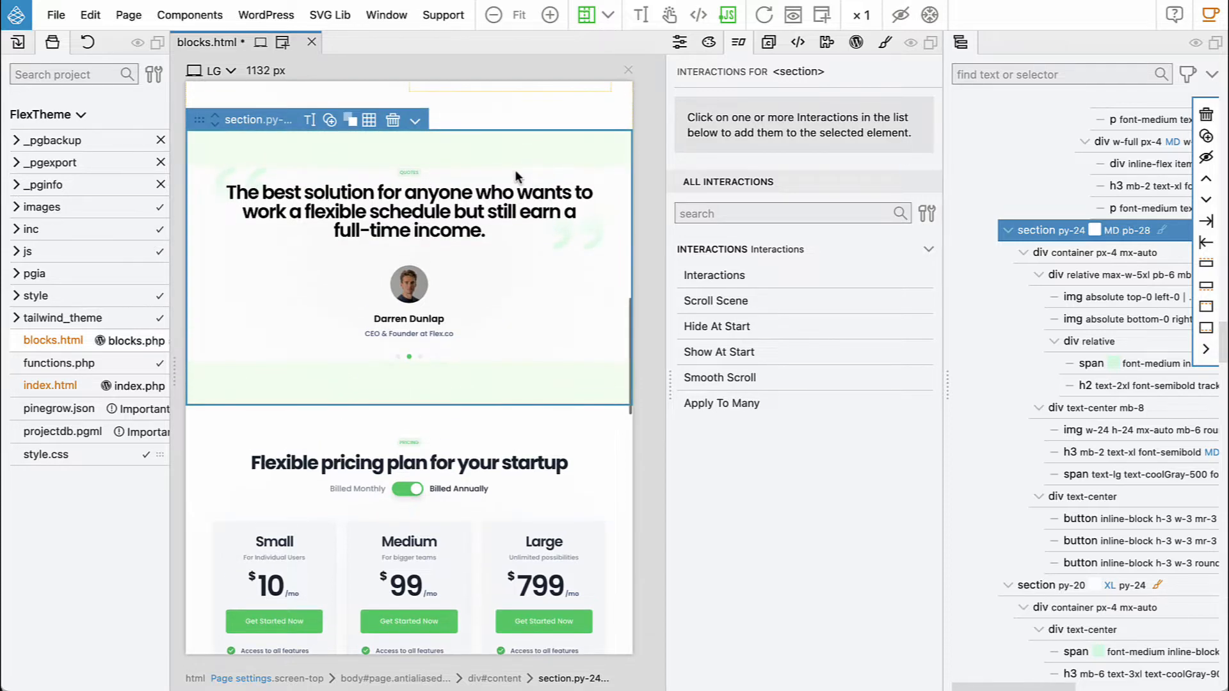
Widen the component library and show the Sliders category of the Interactions blueprints
click(17, 43)
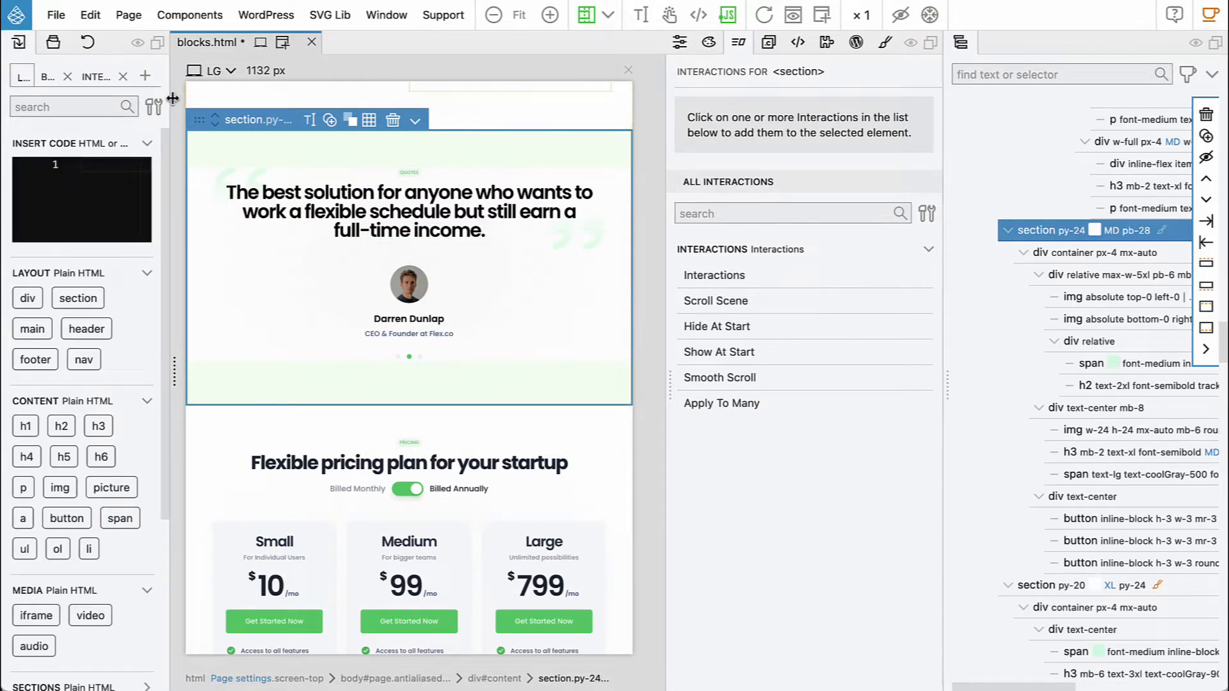
drag(172, 99, 305, 98)
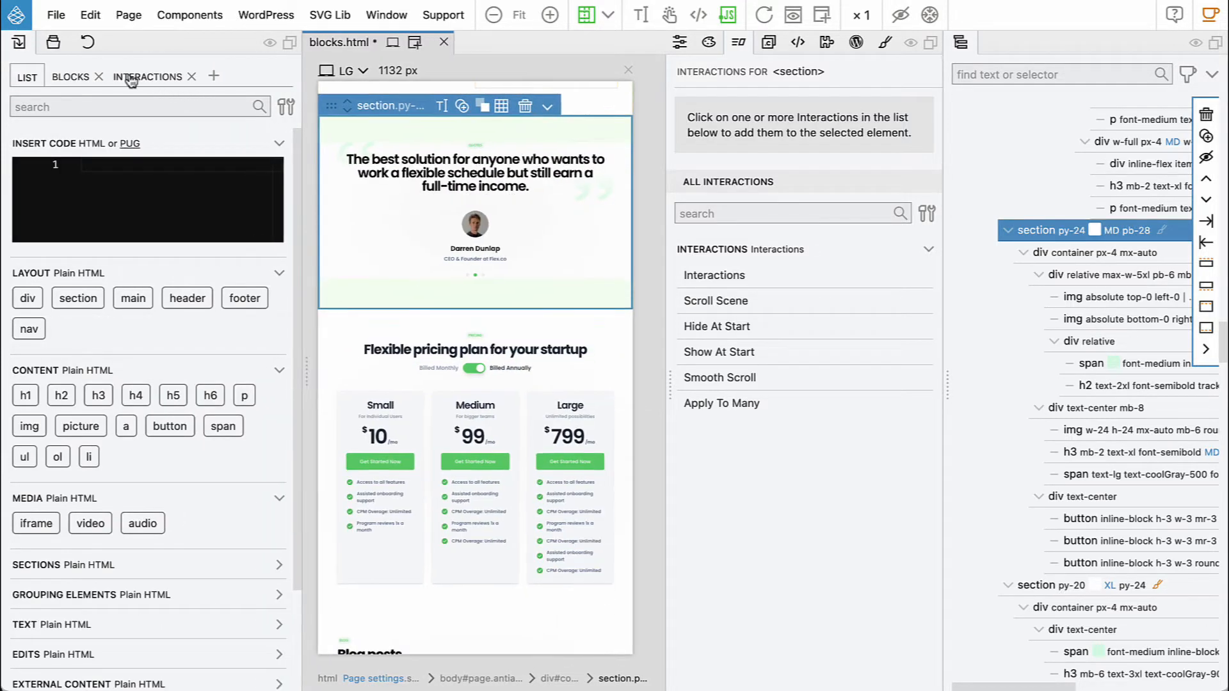
click(131, 78)
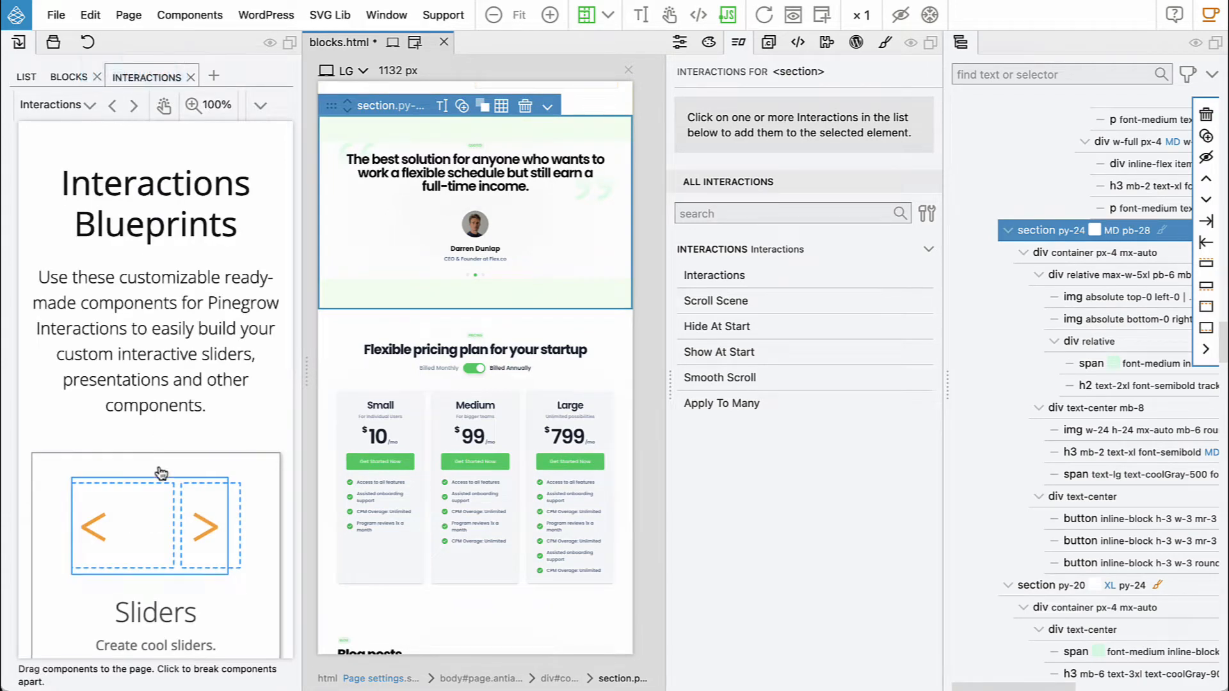
click(157, 507)
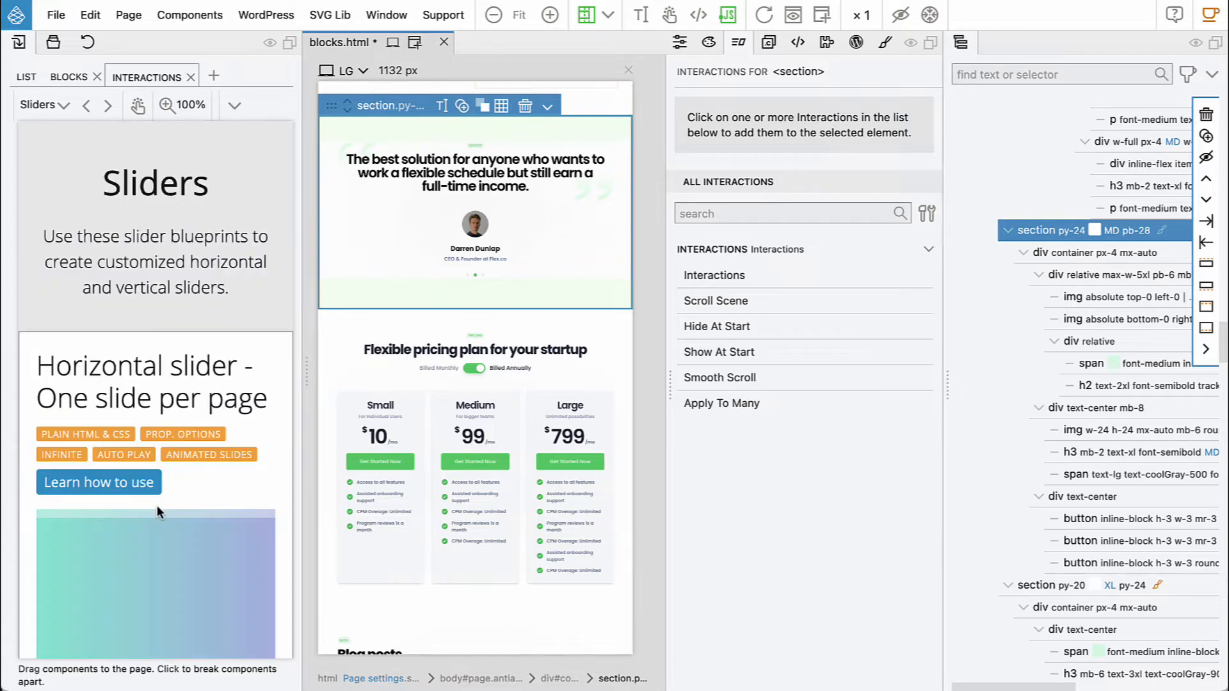
Examine the horizontal slider blueprints, comparing the one-slide-per-page version with the multiple-slides versions
scroll(159, 505, down, 5)
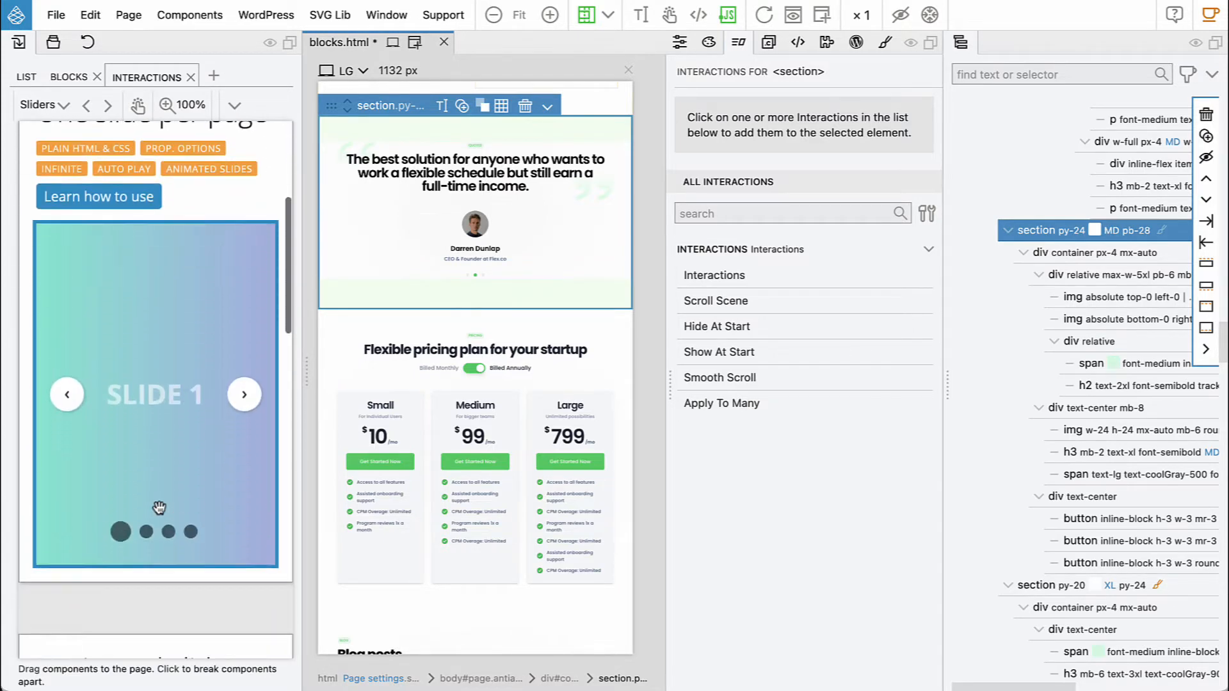
scroll(160, 508, up, 1)
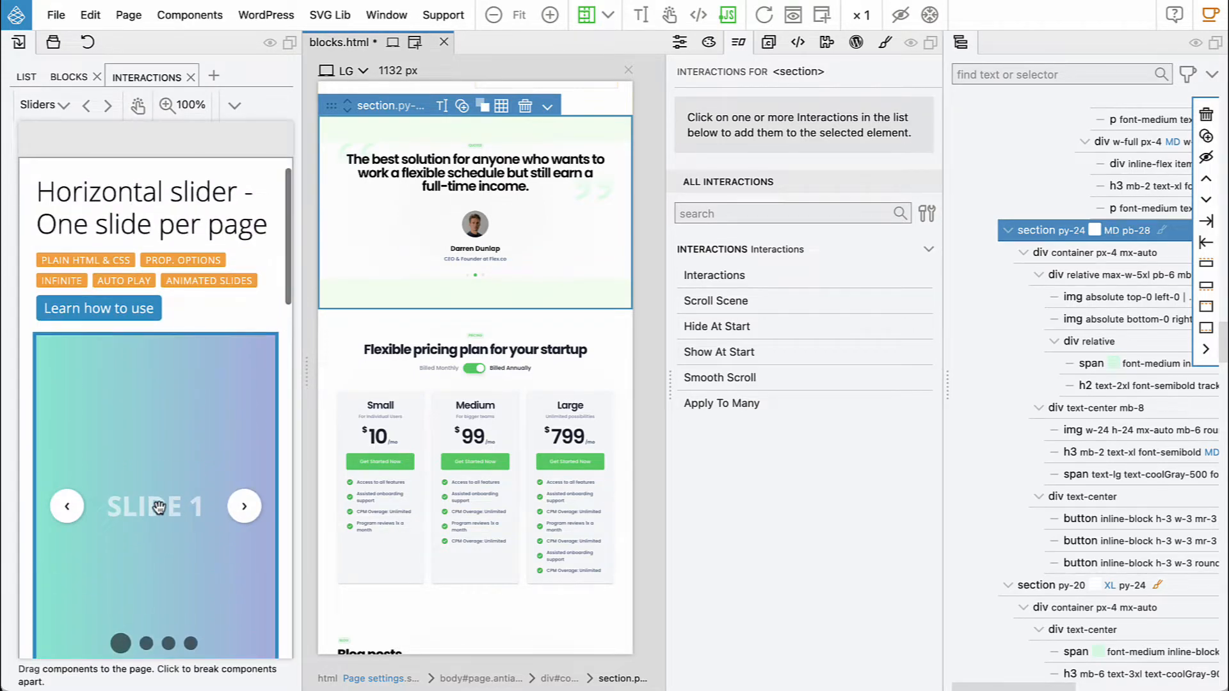
scroll(159, 508, down, 1)
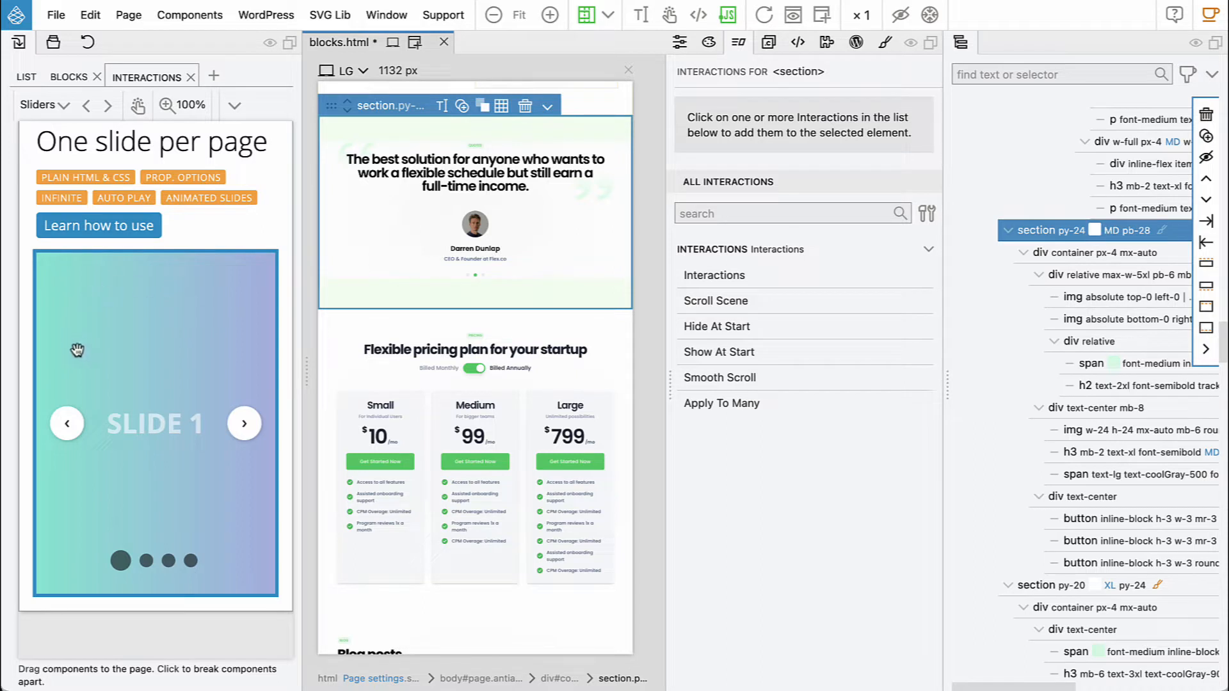
scroll(77, 350, down, 5)
scroll(77, 350, down, 6)
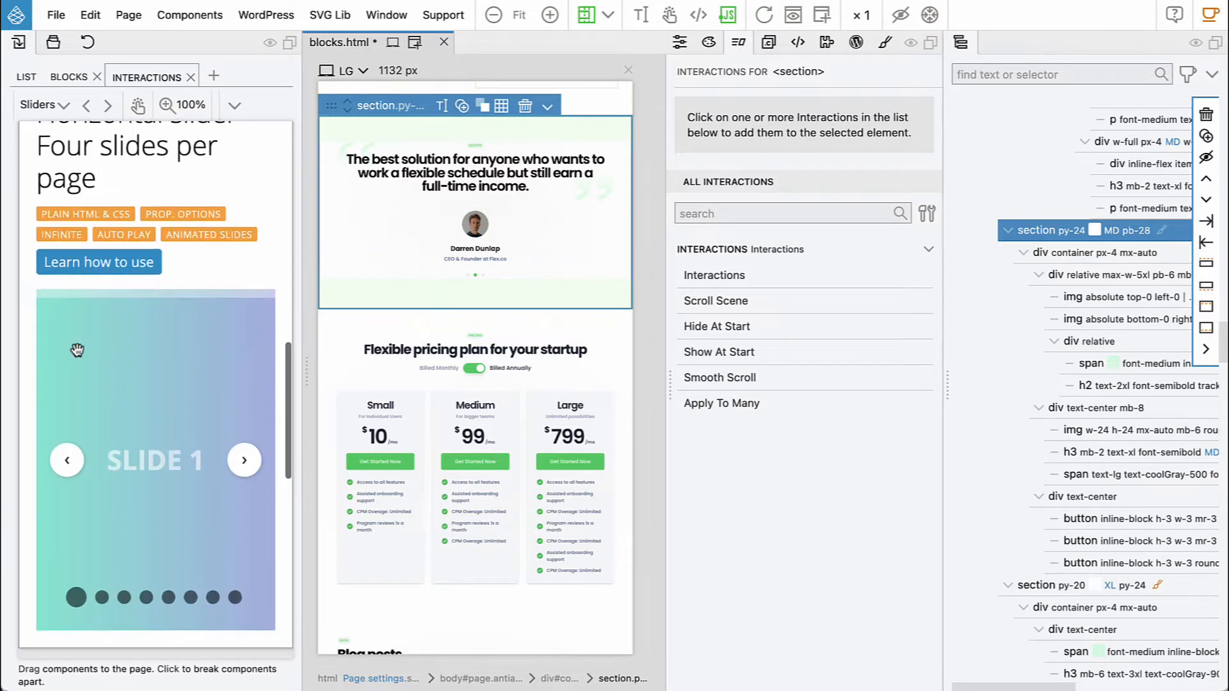
scroll(77, 350, up, 8)
scroll(77, 350, up, 3)
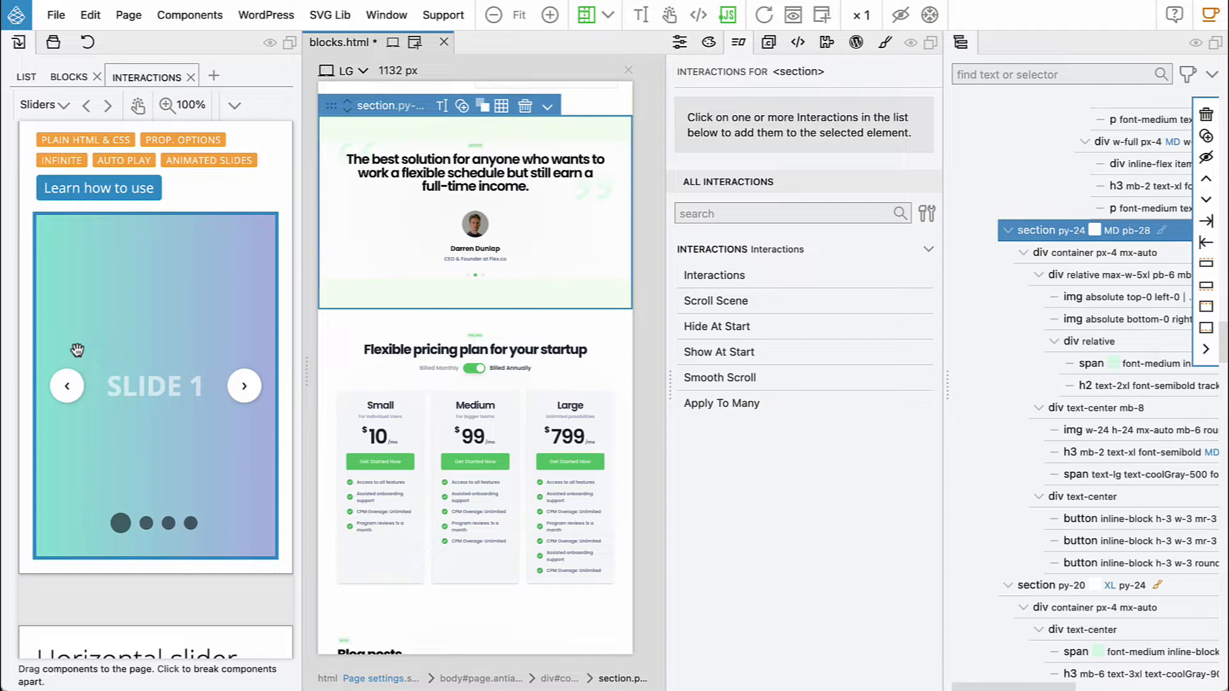
scroll(77, 350, up, 1)
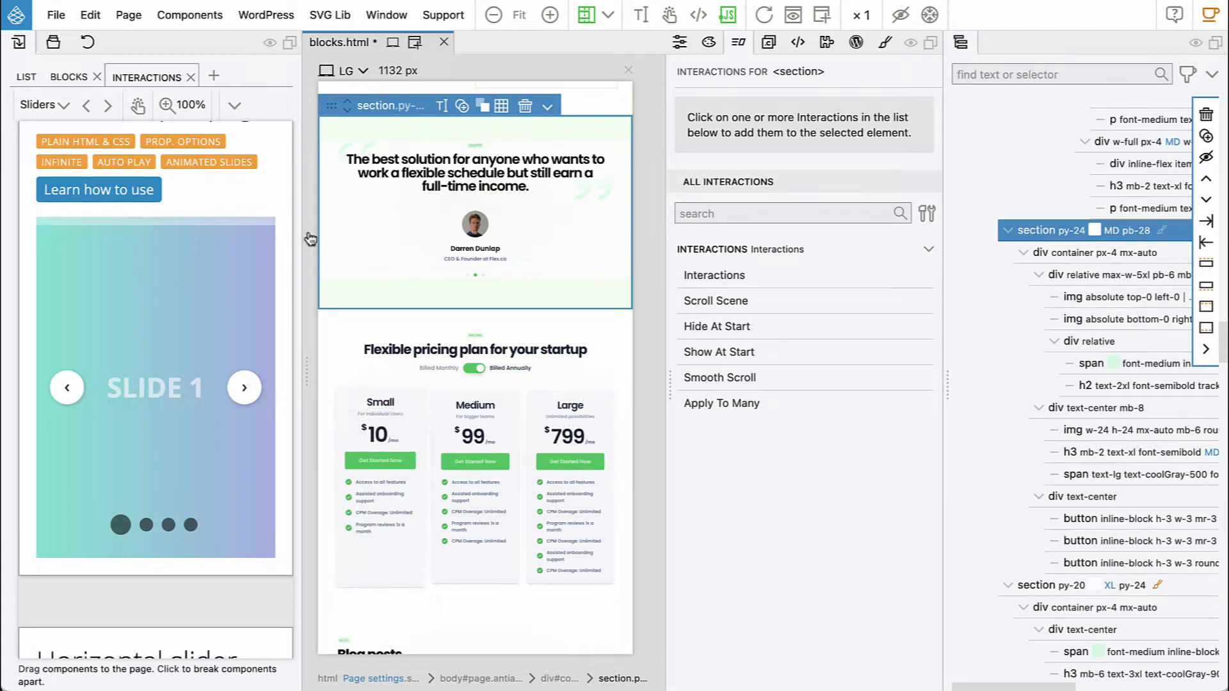
Duplicate blocks.html in the project as slider.html
click(54, 45)
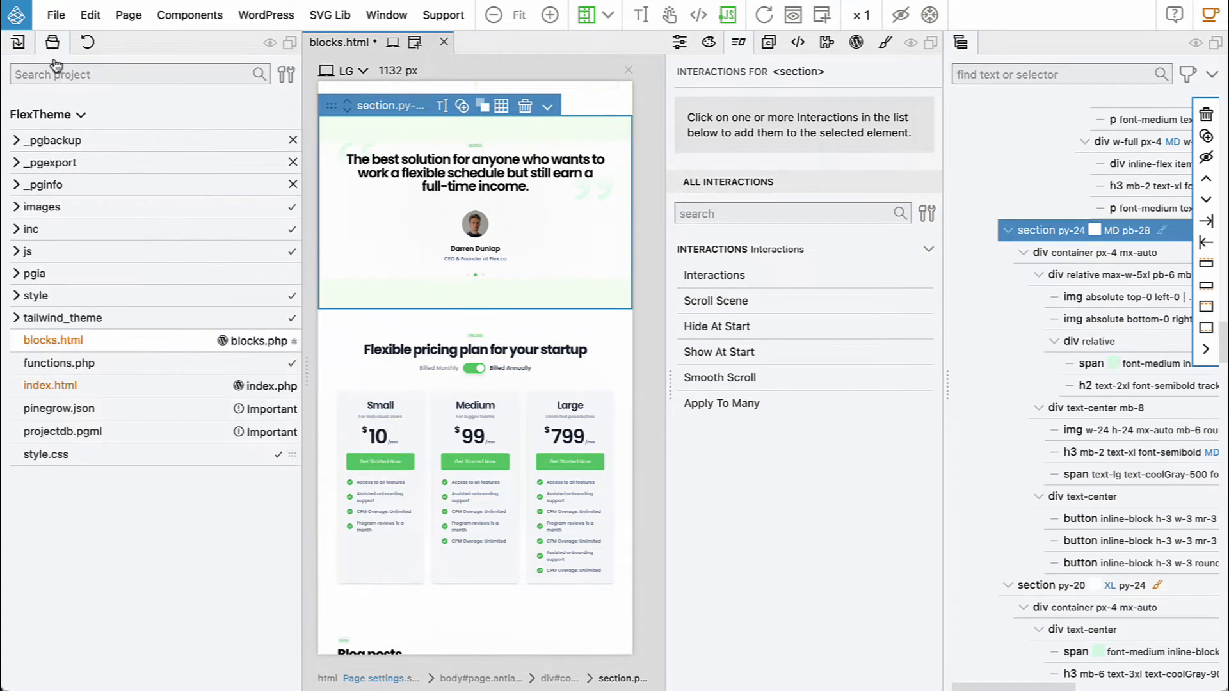
right_click(43, 346)
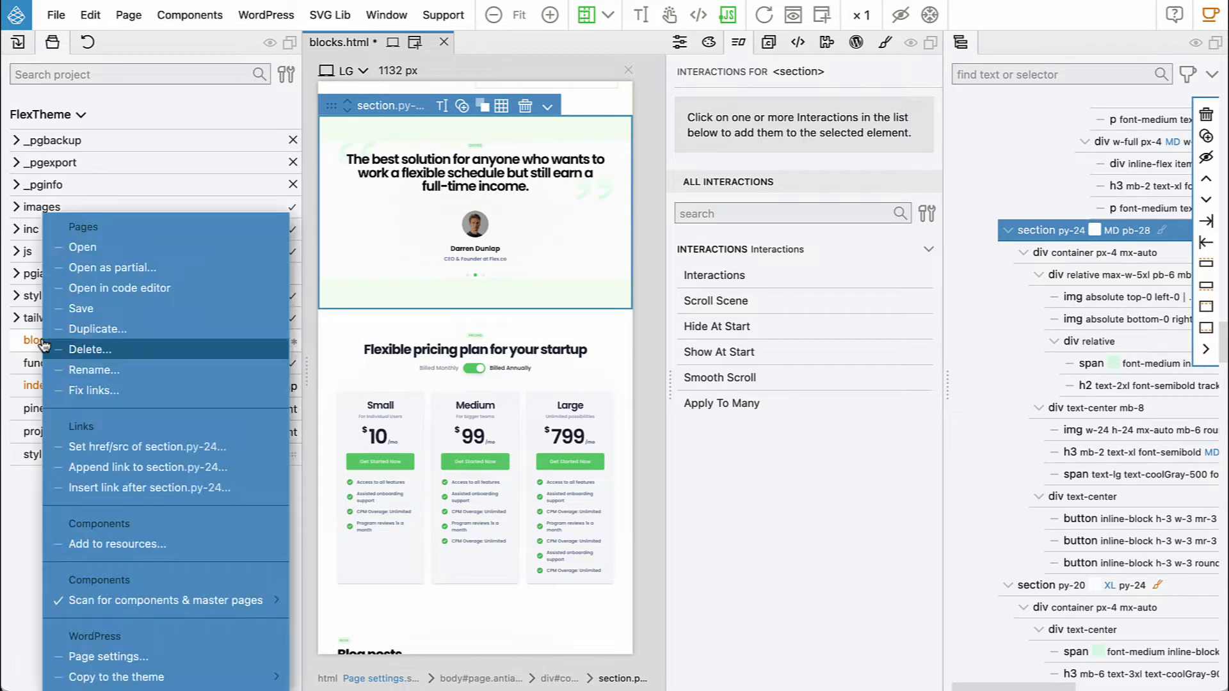
click(85, 329)
double_click(289, 110)
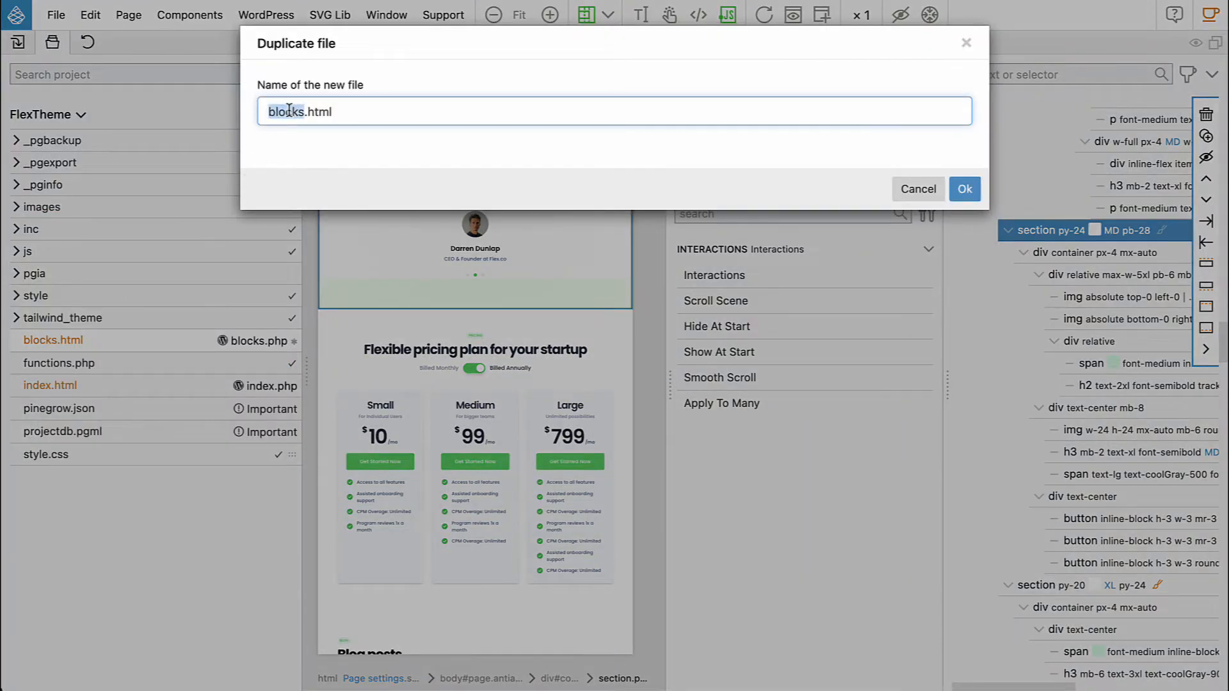
text(slider)
key(Return)
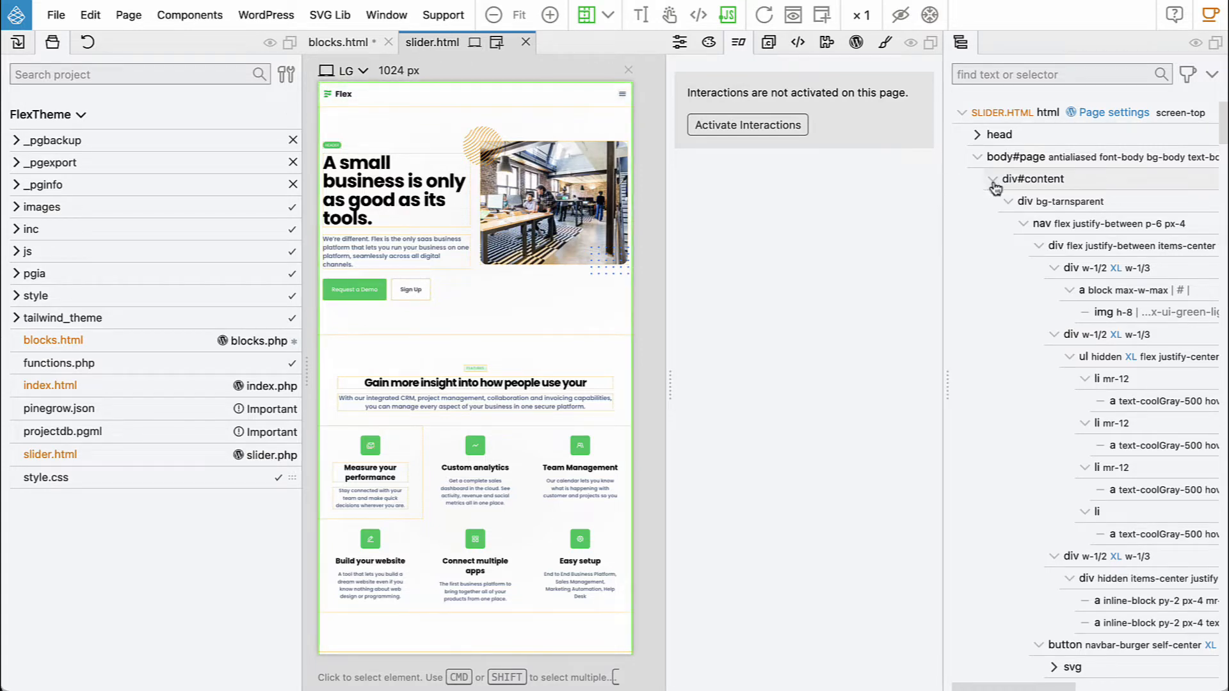
Delete the navigation div and all sections inside div#content on the slider.html page
click(1009, 202)
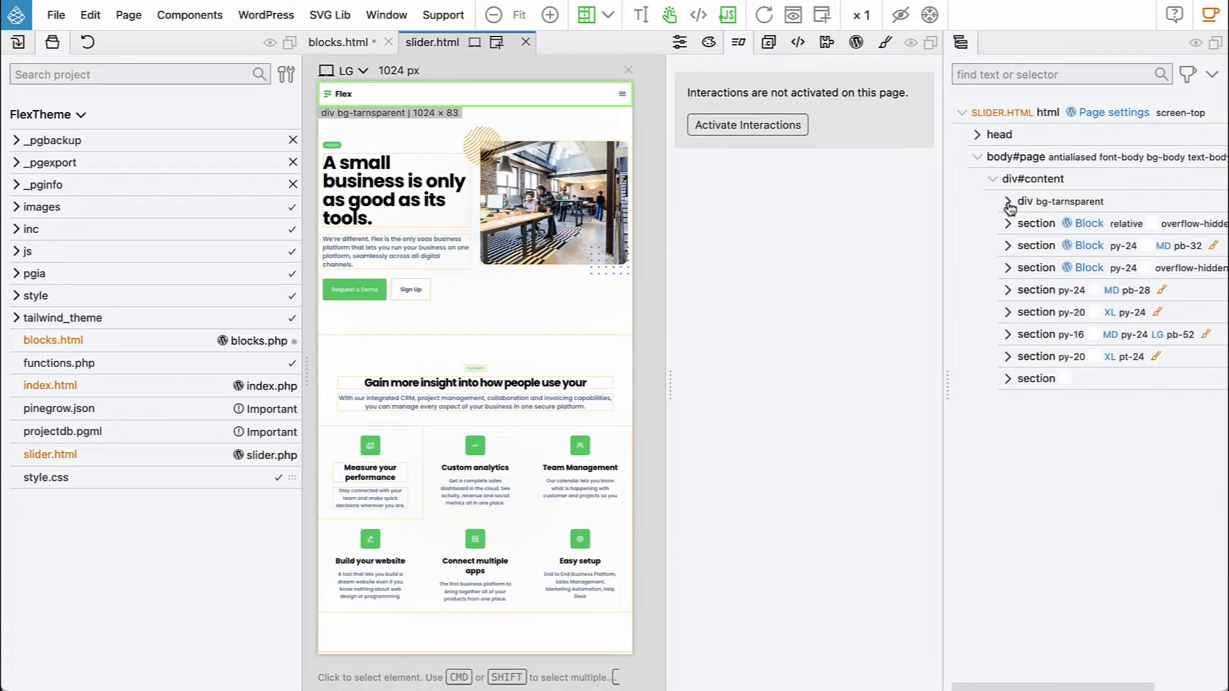
click(1041, 206)
shift+click(1036, 379)
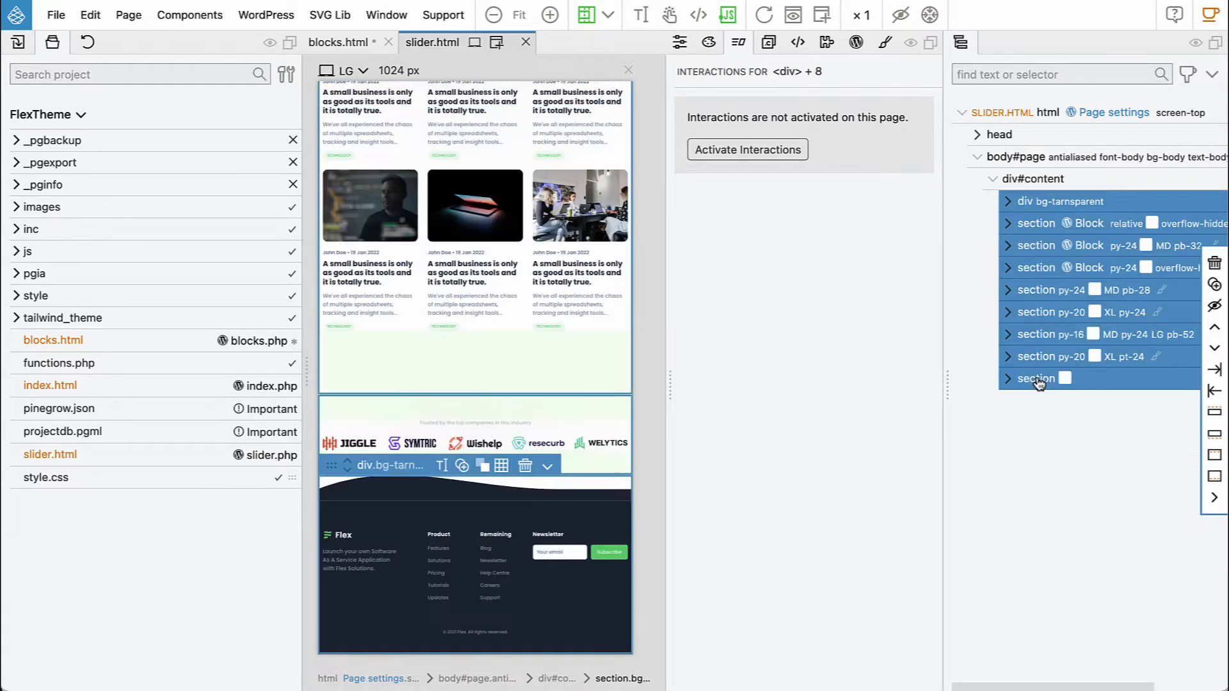
key(Delete)
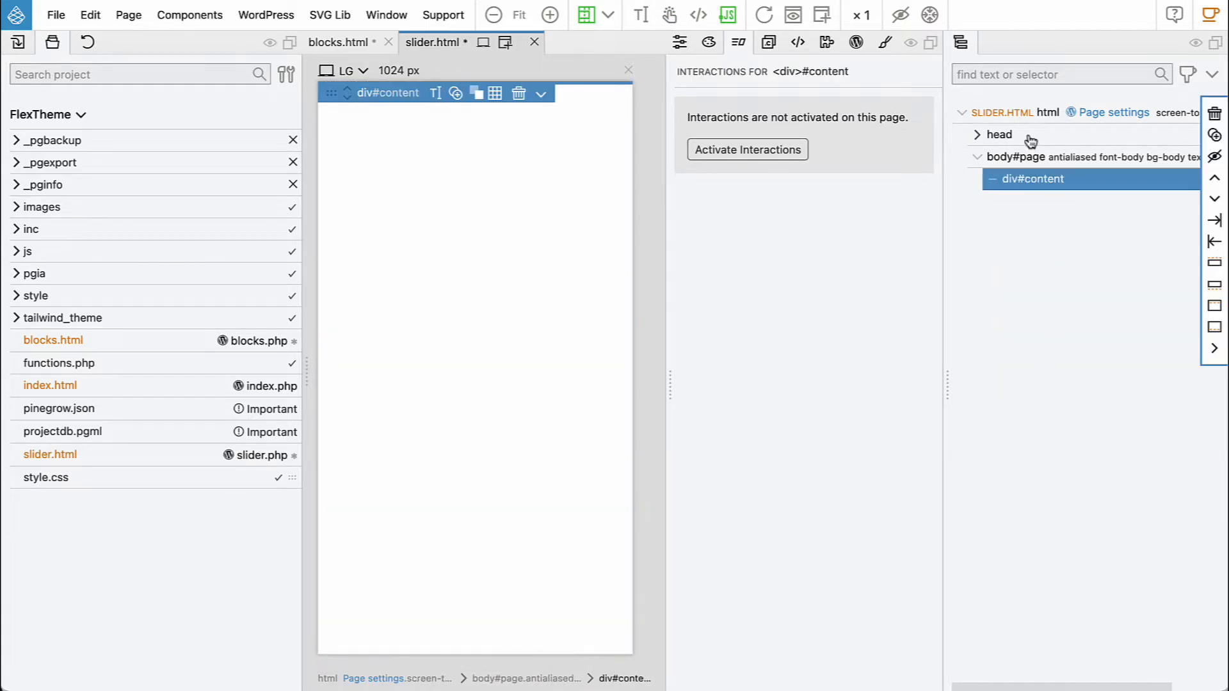
Review the WordPress page settings of slider.html, including its master page and export options
click(1021, 119)
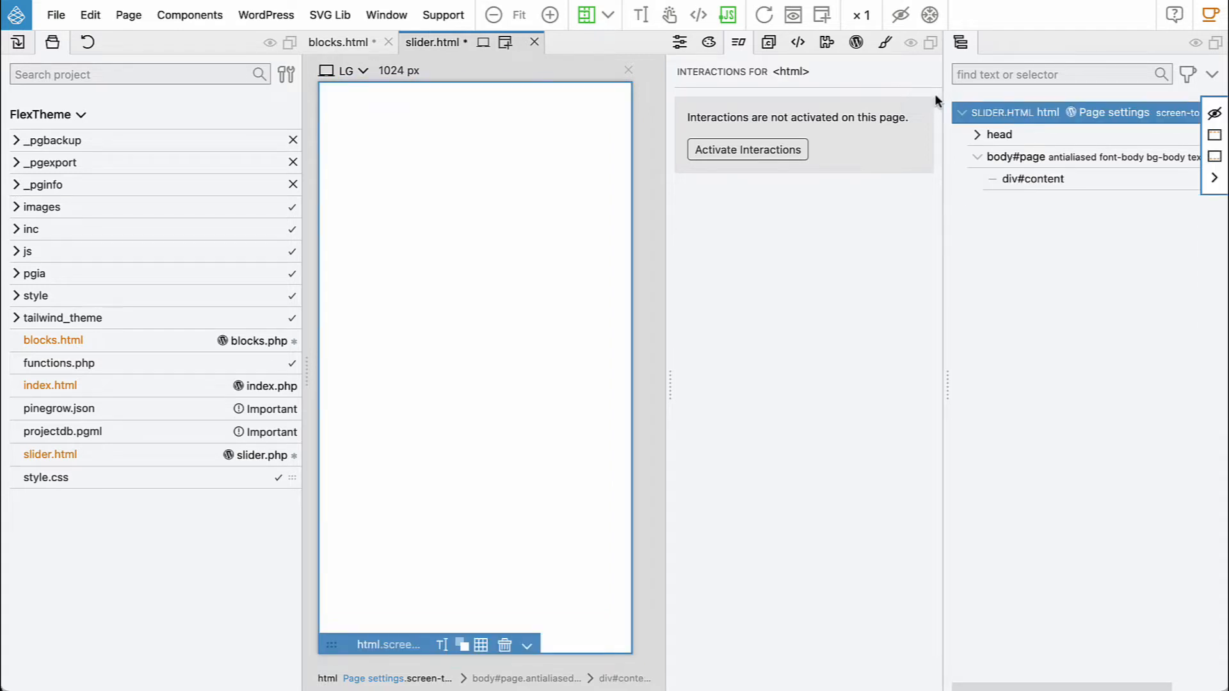
click(856, 42)
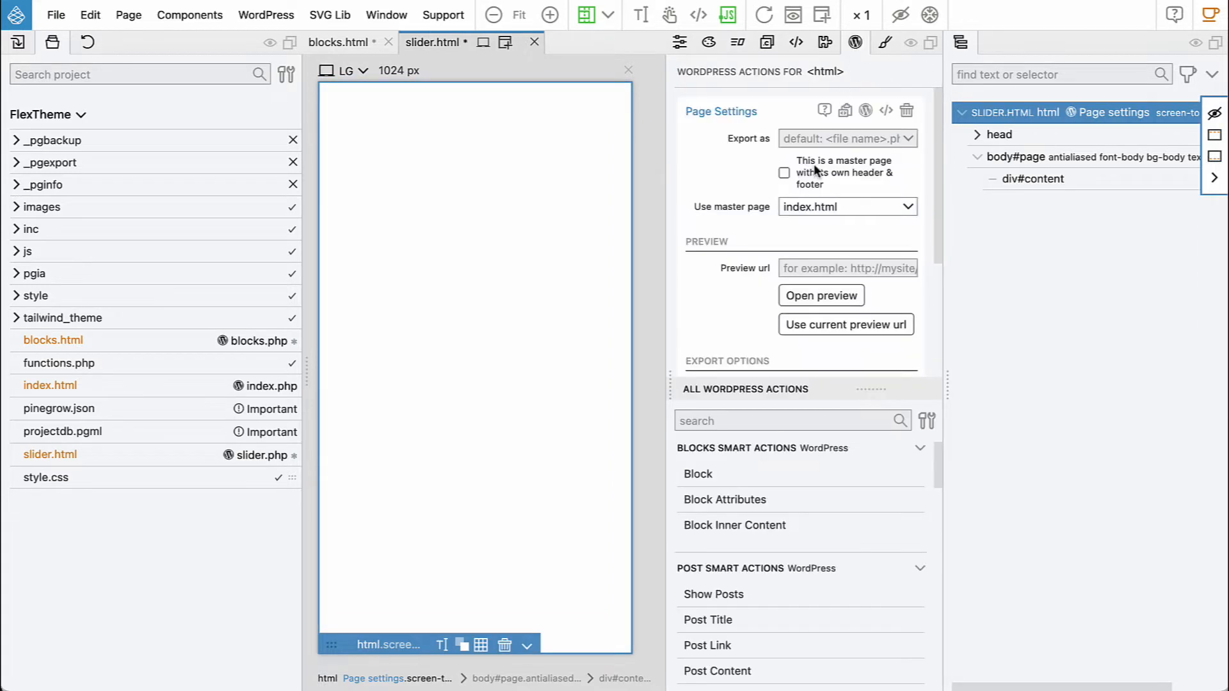
scroll(793, 183, down, 5)
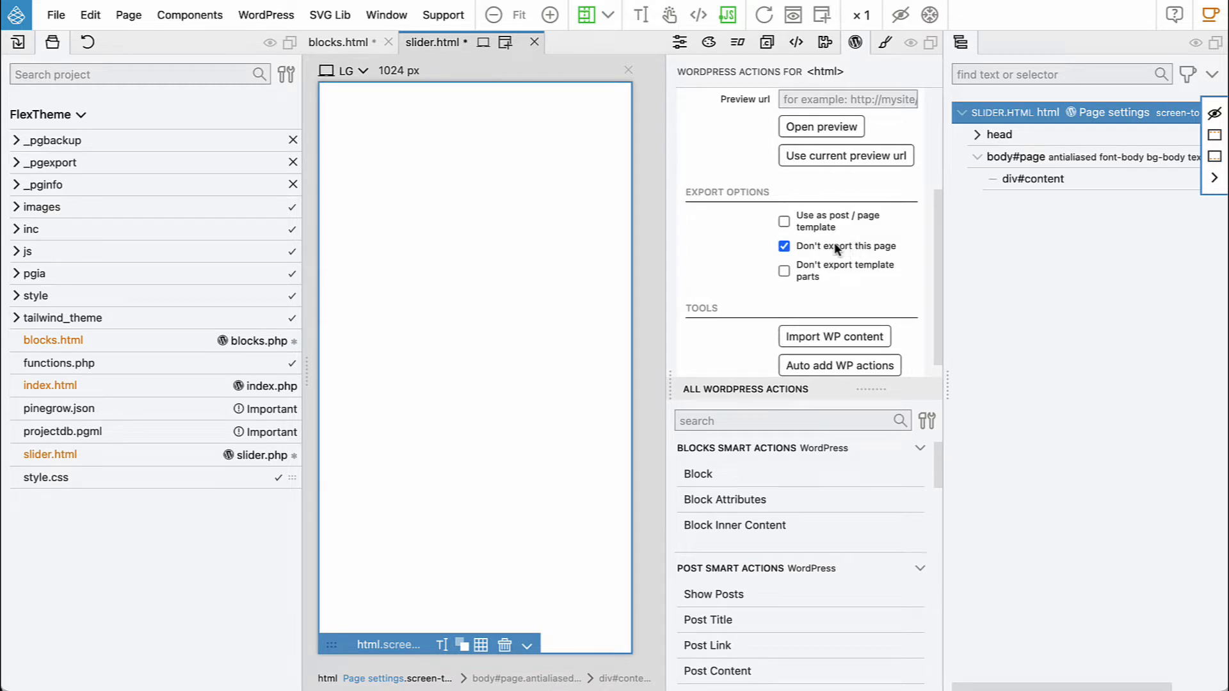
Show the component library and activate Interactions on the slider.html page
click(20, 45)
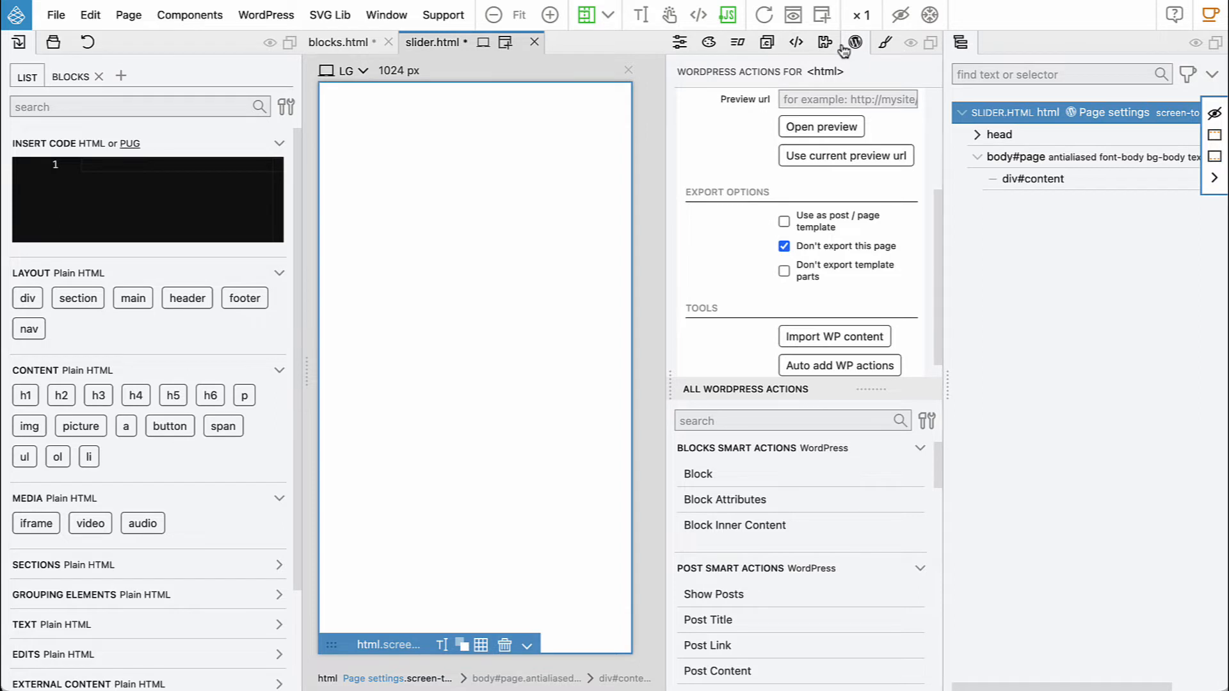
click(738, 43)
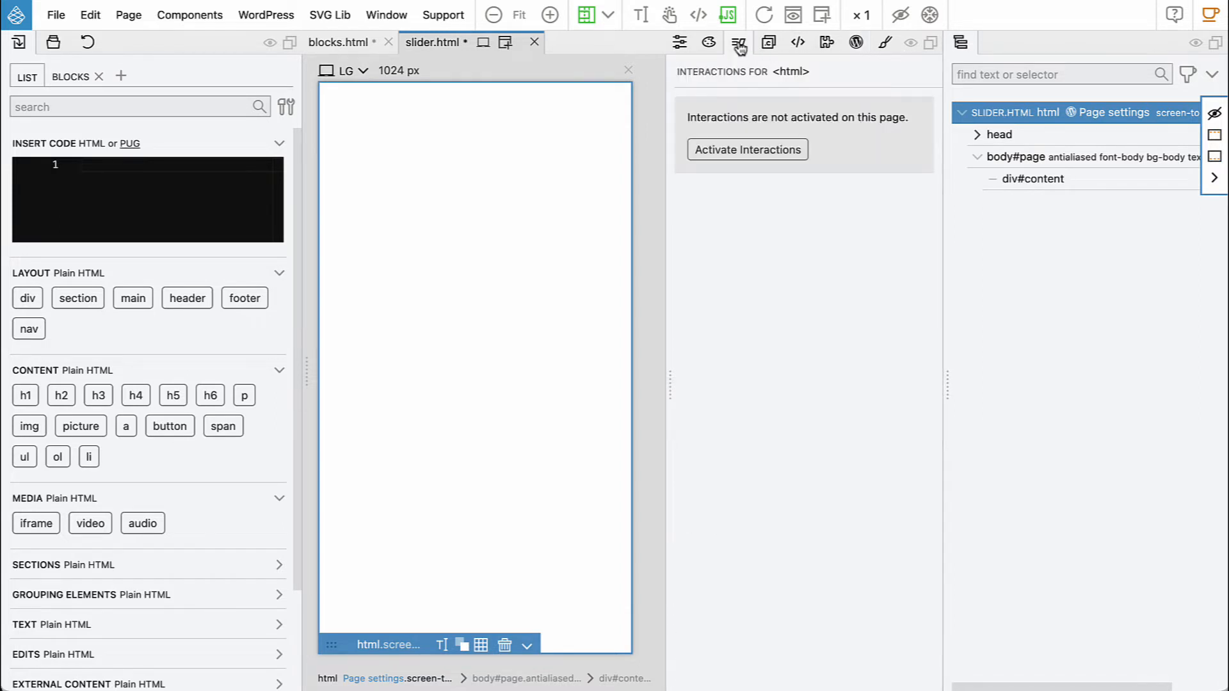
click(743, 147)
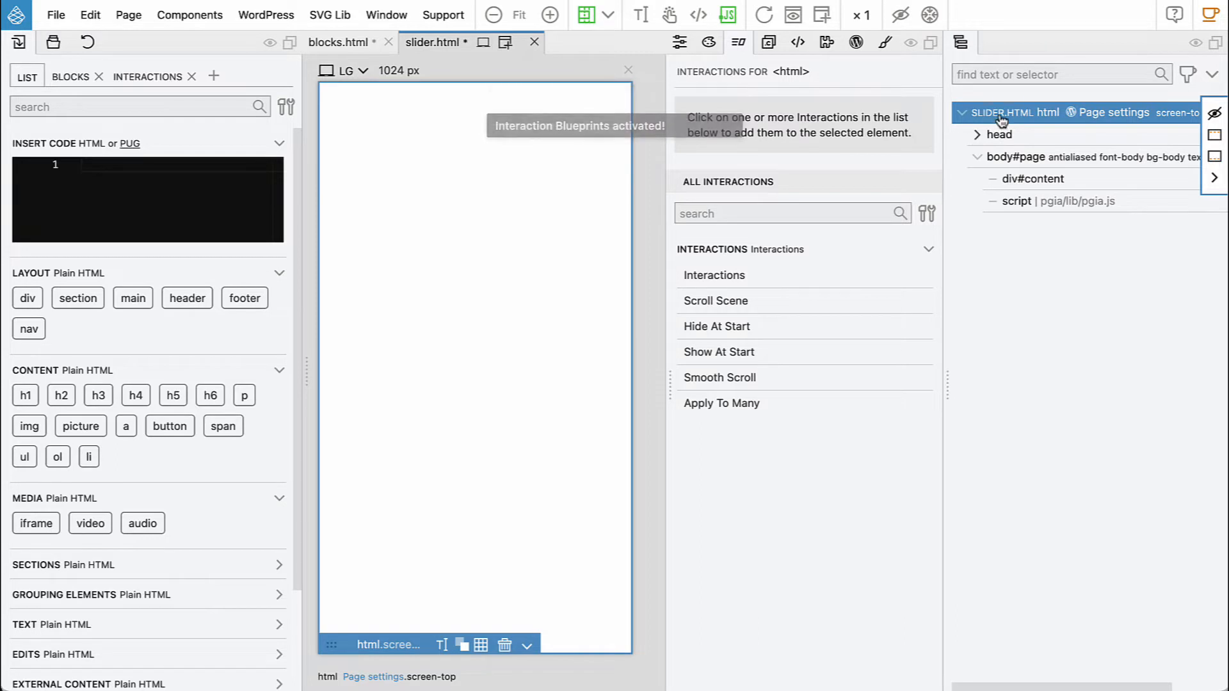
Insert the "Horizontal slider - One slide per page" blueprint from the Interactions library at the start of the page body
click(139, 78)
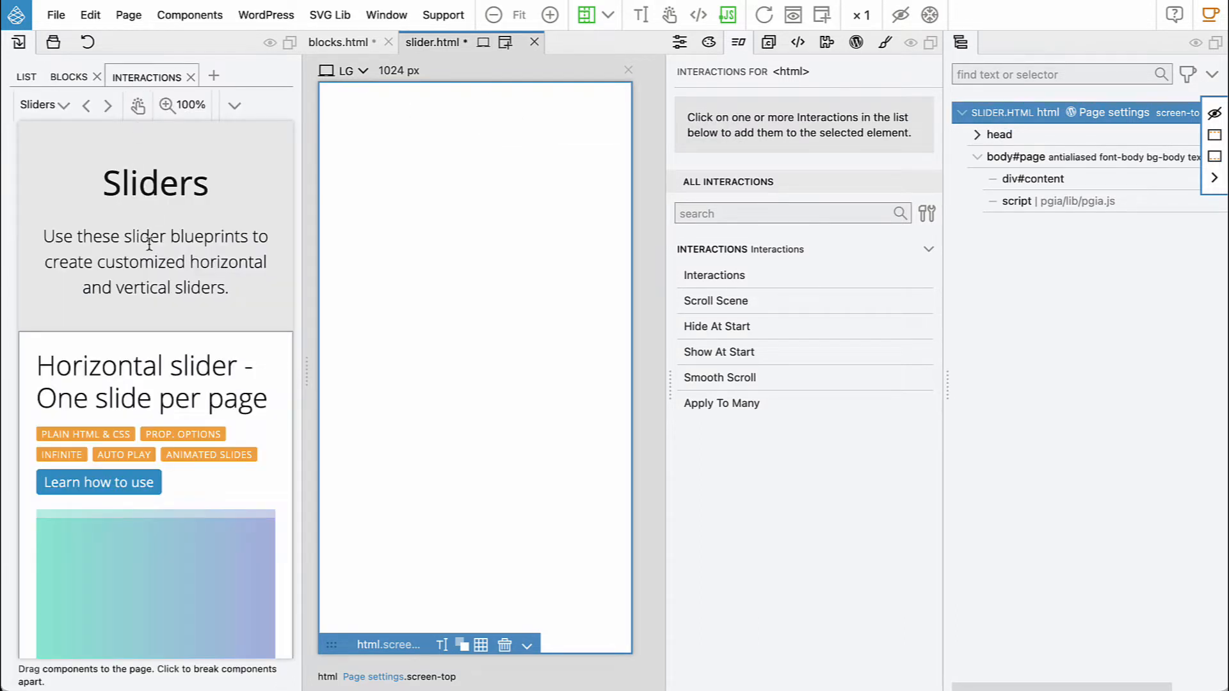
scroll(149, 244, down, 3)
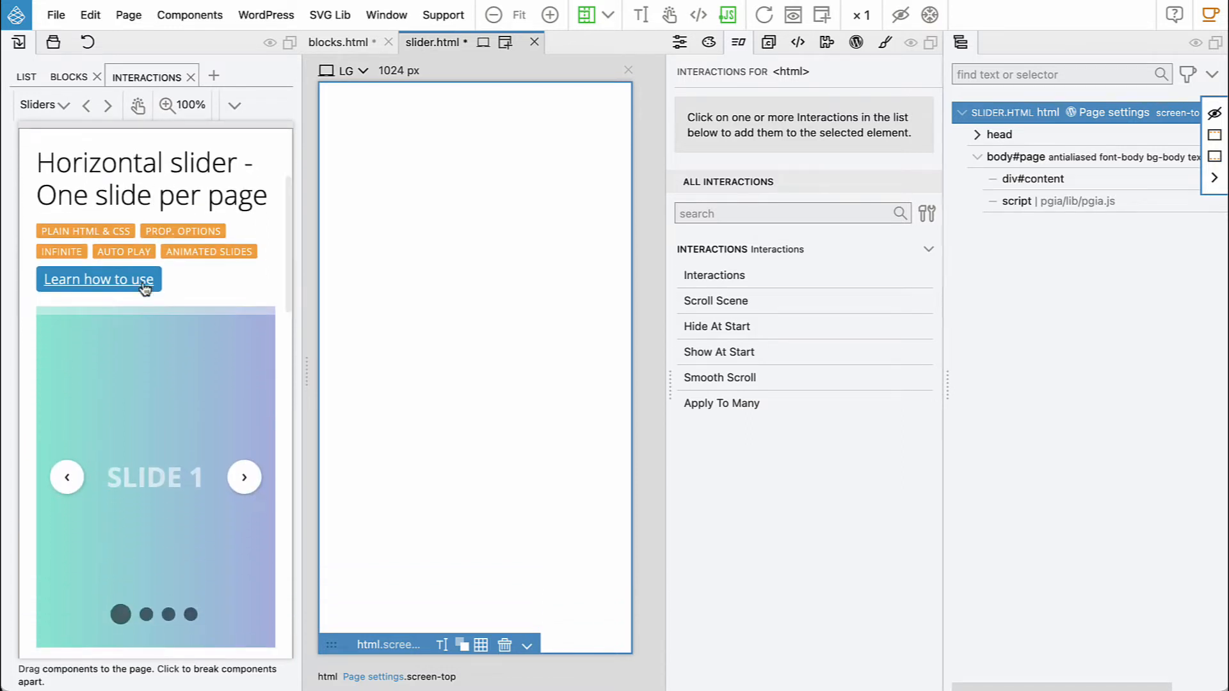
drag(110, 342, 374, 204)
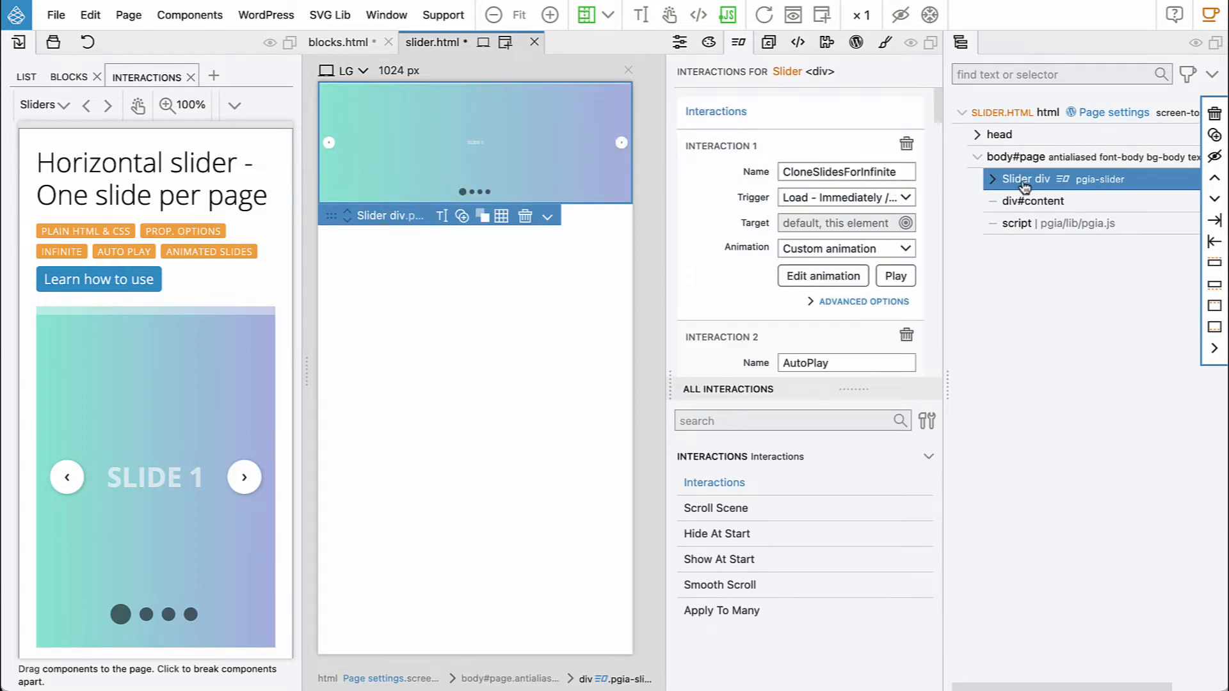
Hide the component library, narrow the page view to 593 px, and test the slider by advancing through its slides
click(18, 44)
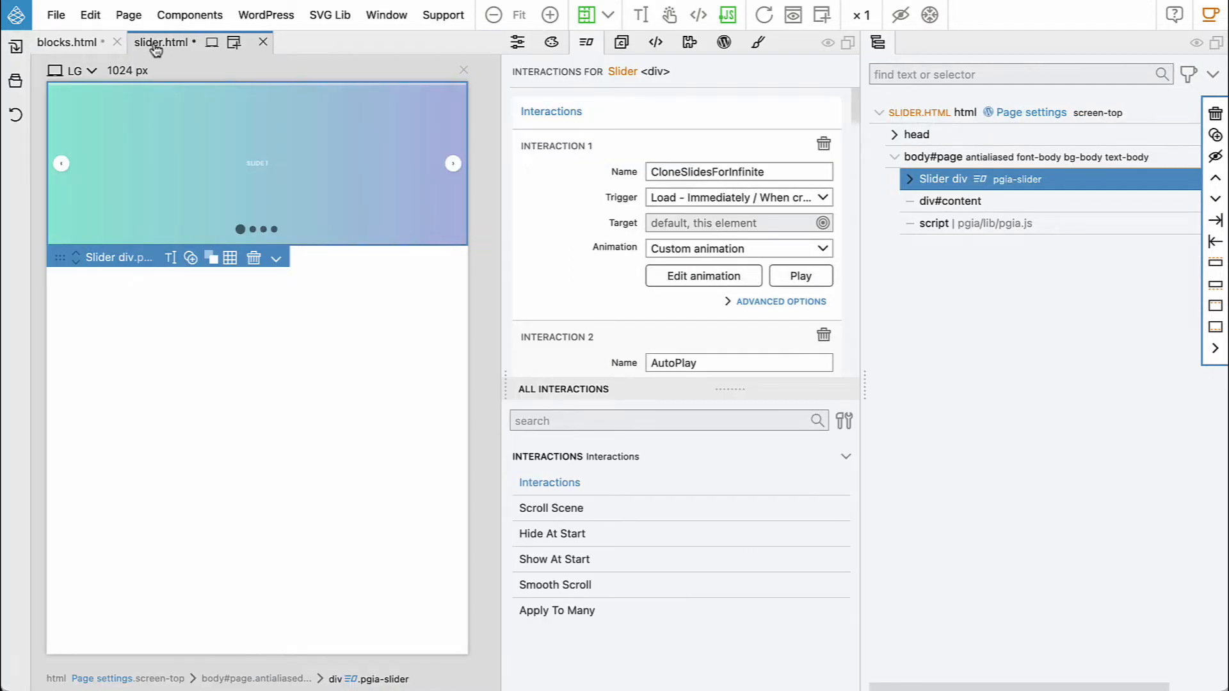
drag(472, 128, 291, 131)
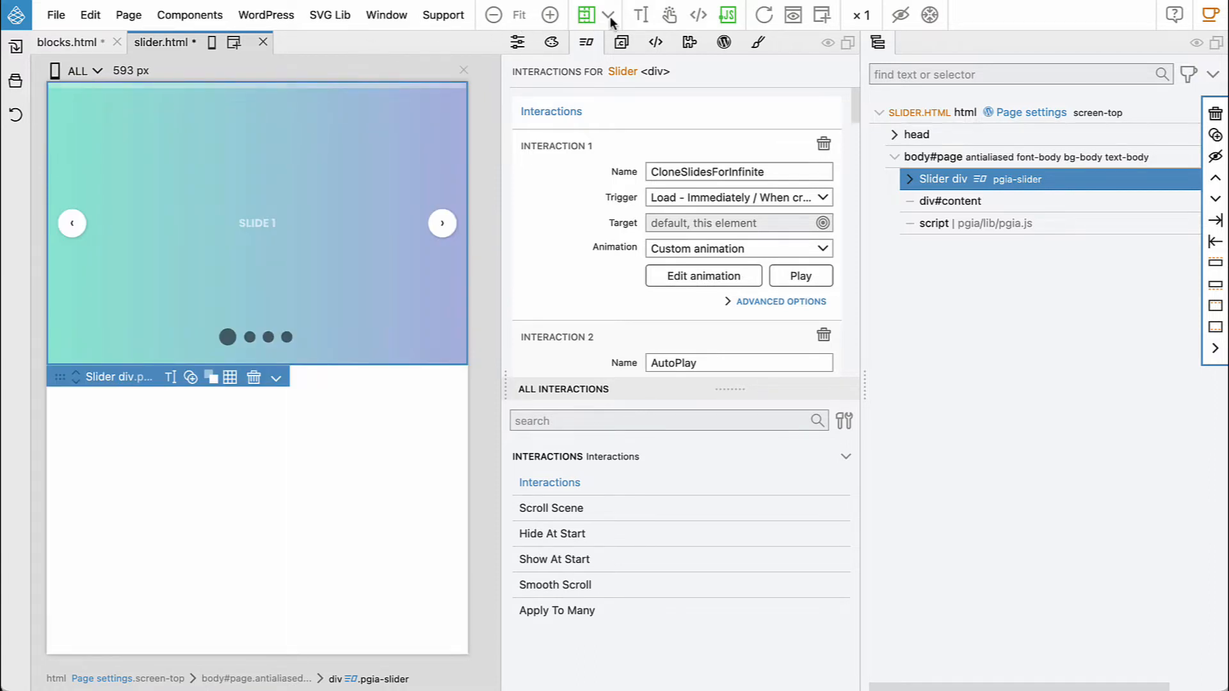
click(669, 15)
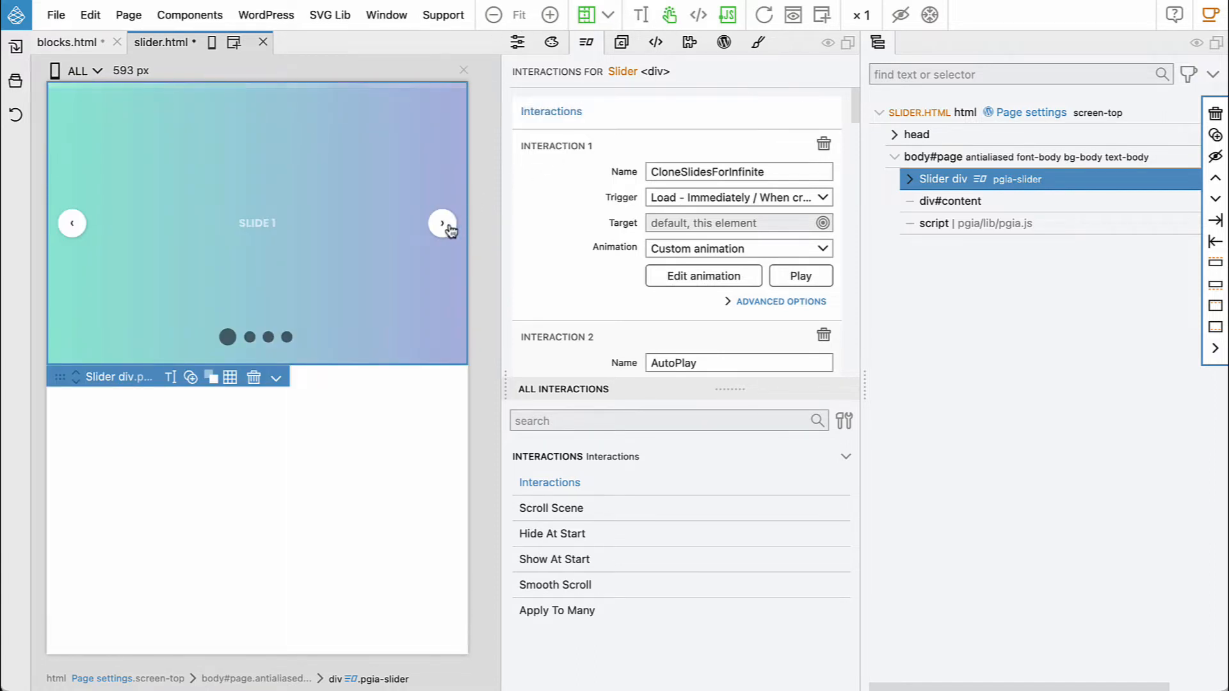
click(441, 224)
click(441, 232)
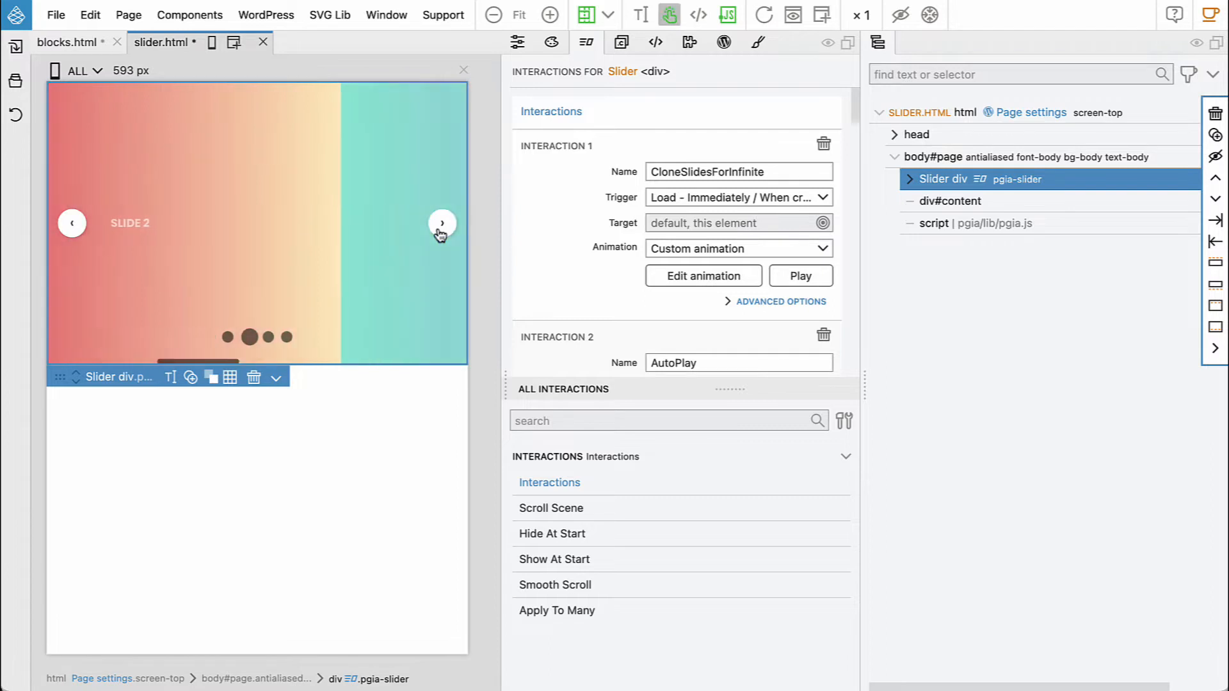
click(441, 232)
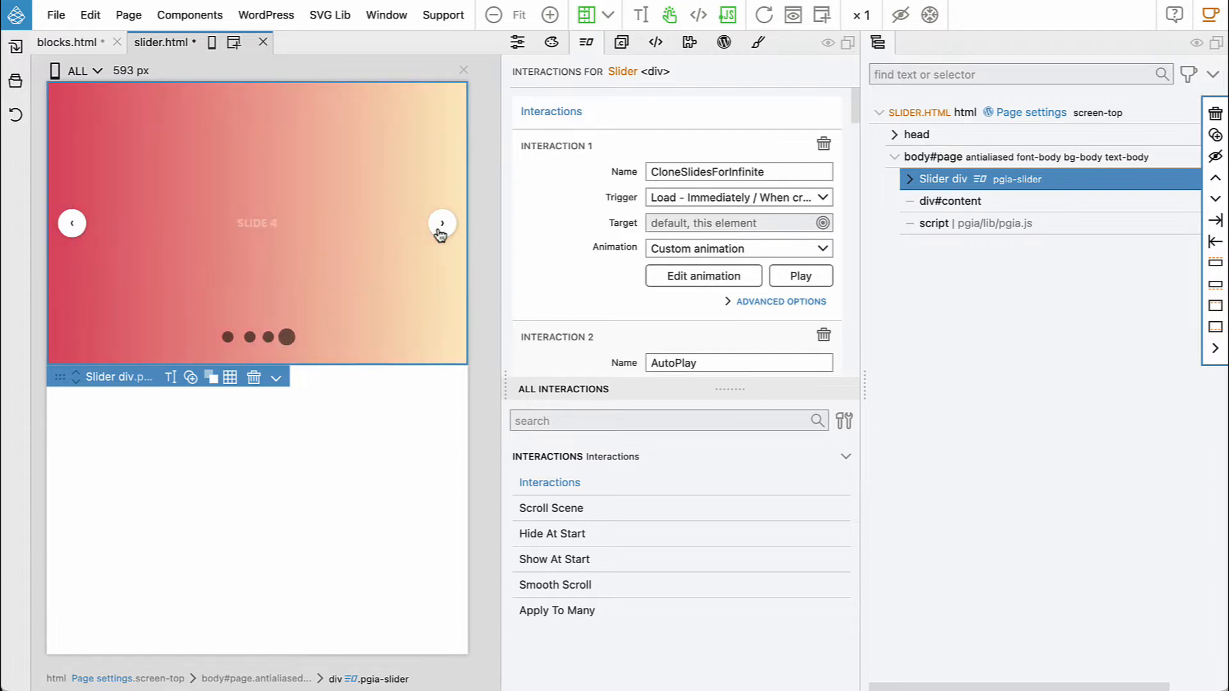
click(441, 231)
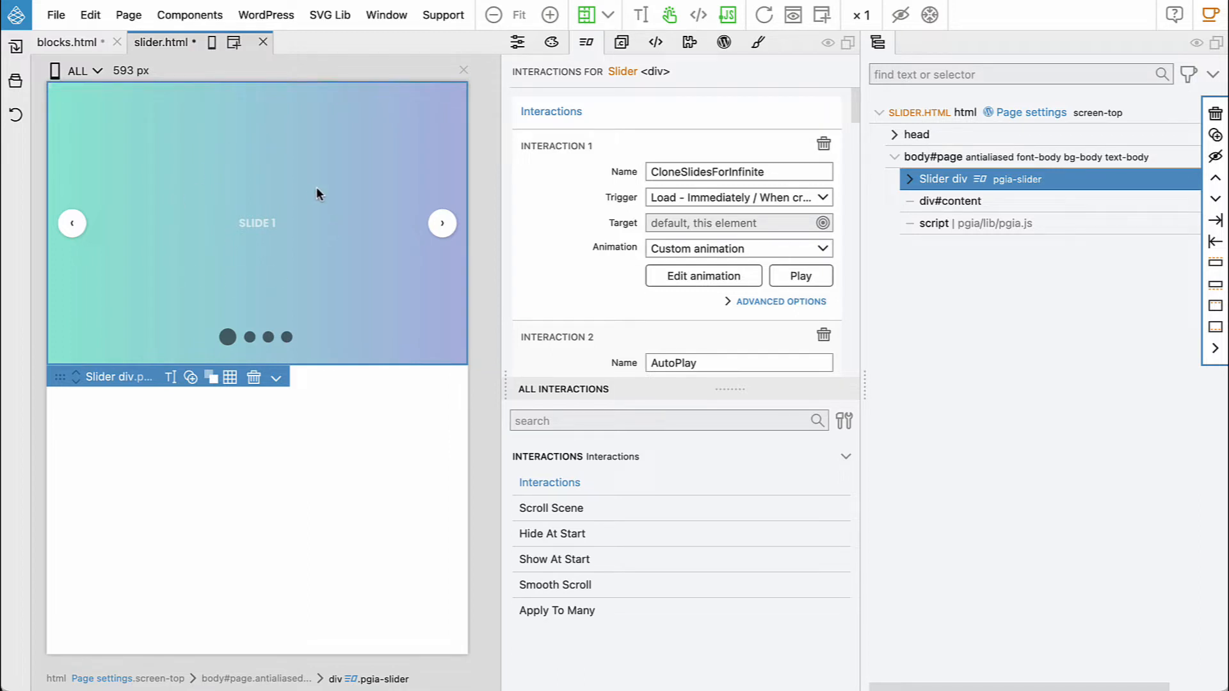
Expand the Slider element's structure in the tree and collapse its four pgia-slide elements
click(906, 181)
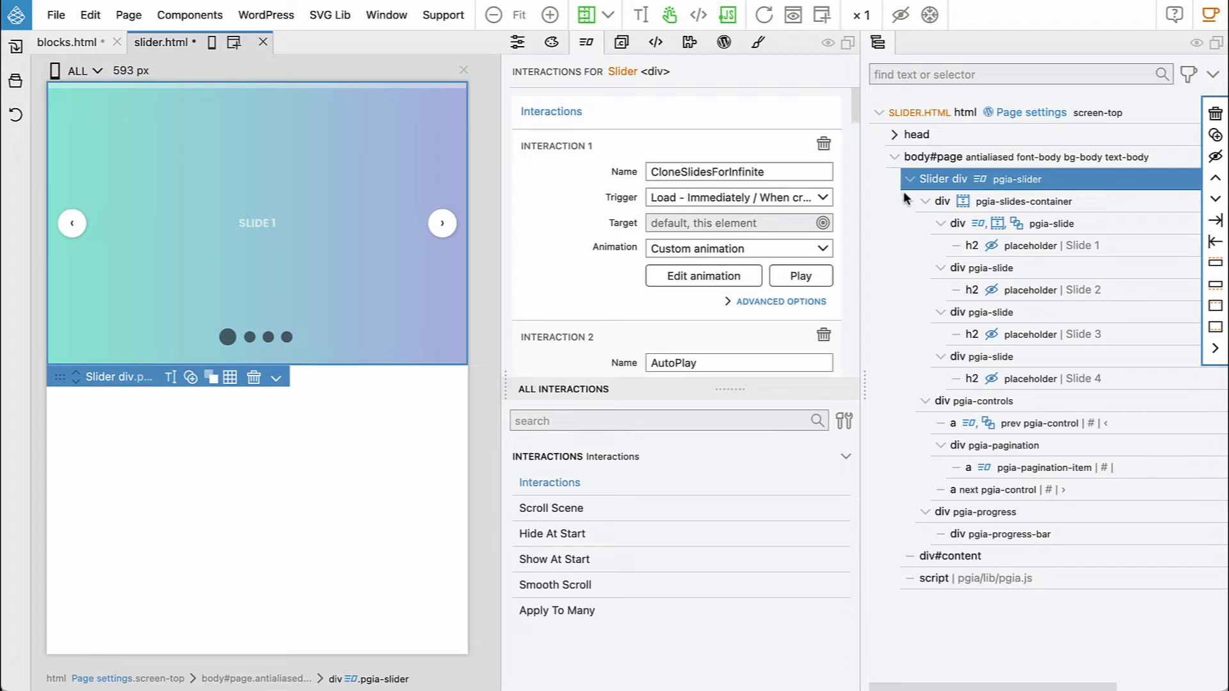
click(1011, 204)
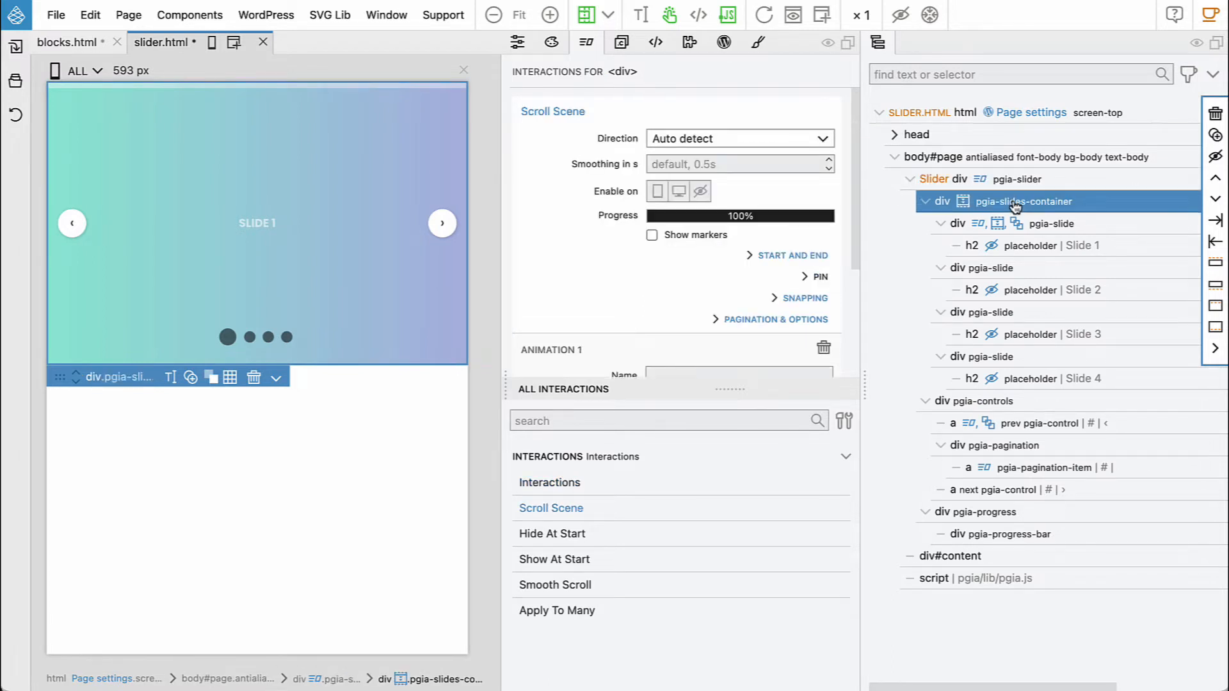
click(940, 225)
click(940, 247)
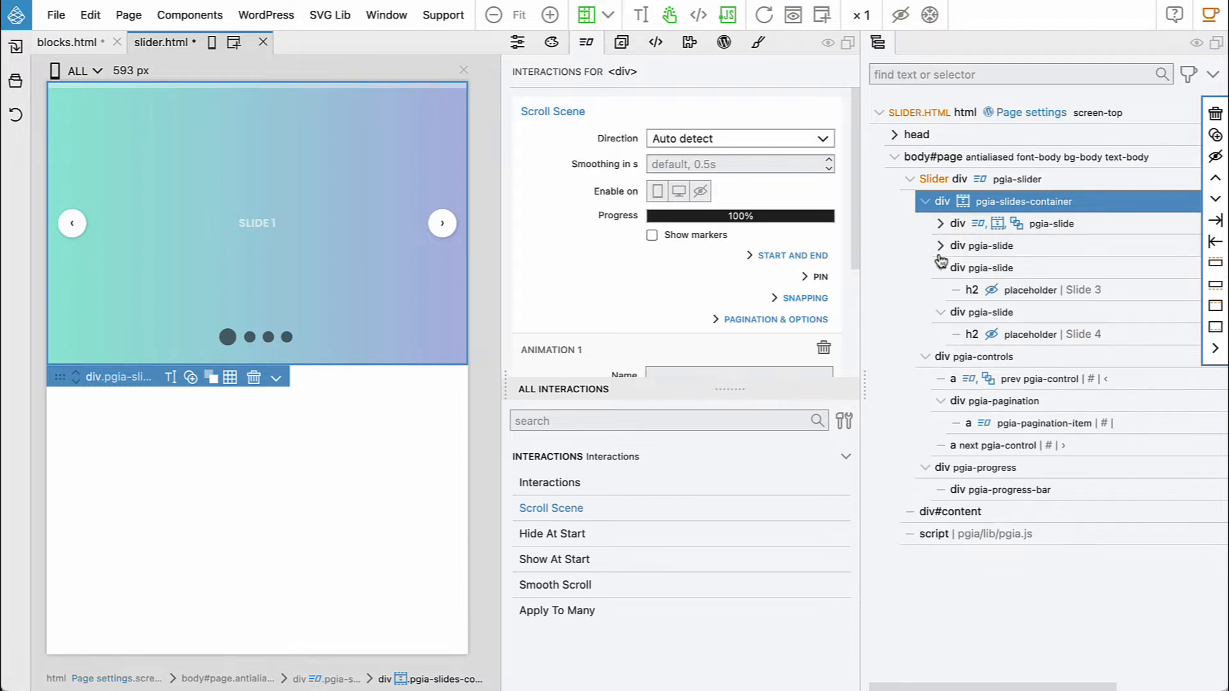
click(939, 270)
click(939, 292)
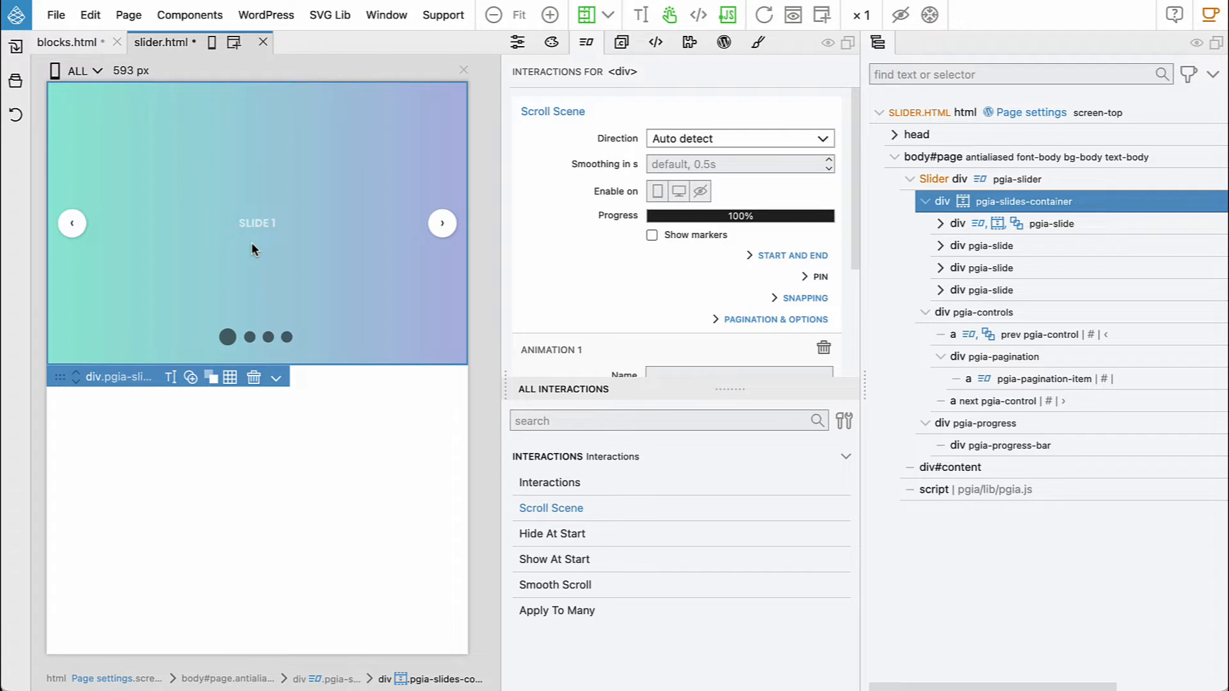
Add the Block WordPress action to the pgia-slider div with unique id "slider" and title "Slider"
click(1016, 182)
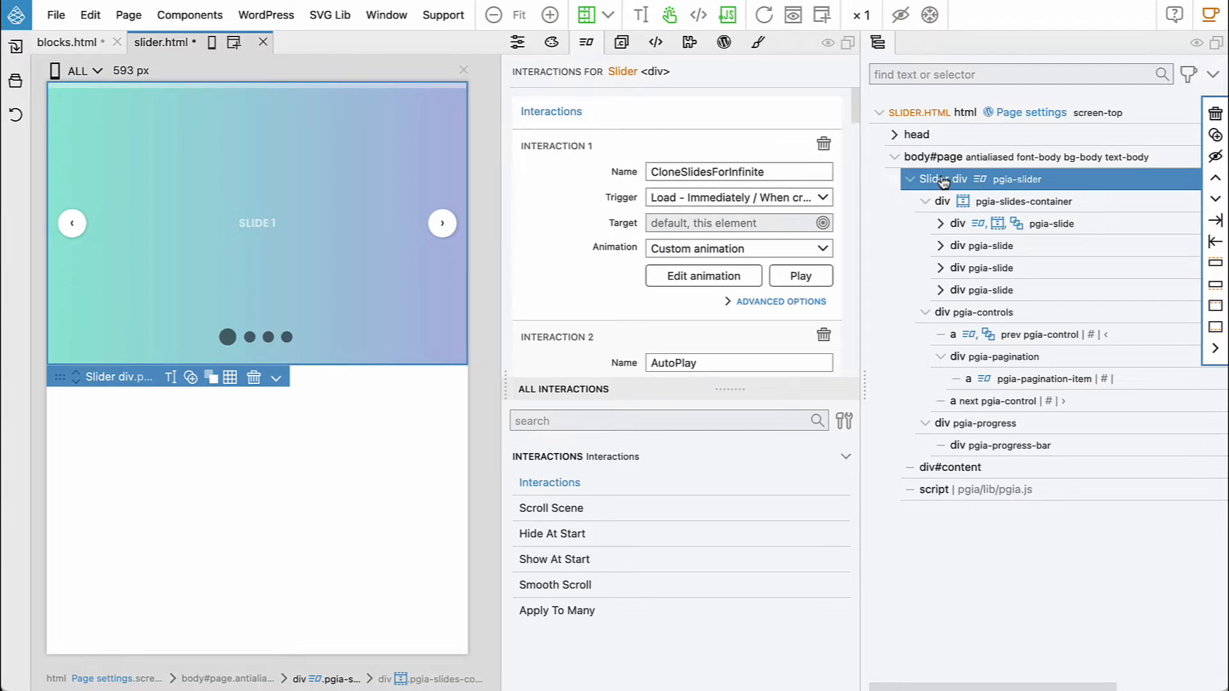
click(724, 43)
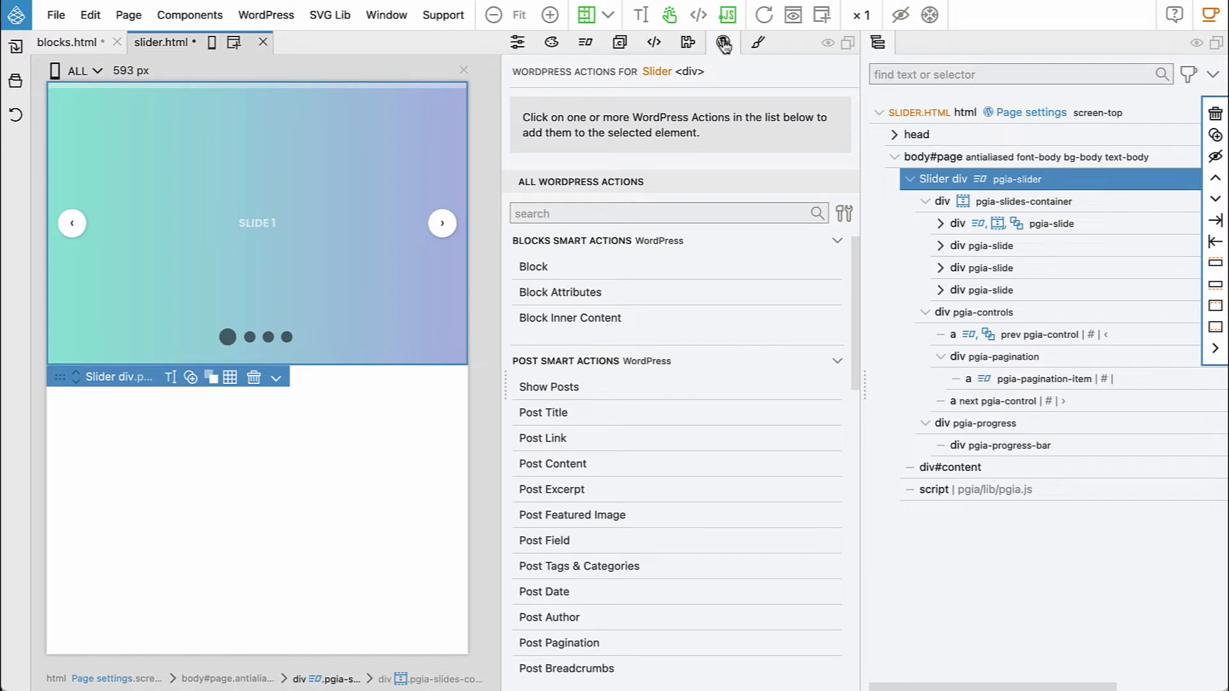
click(533, 267)
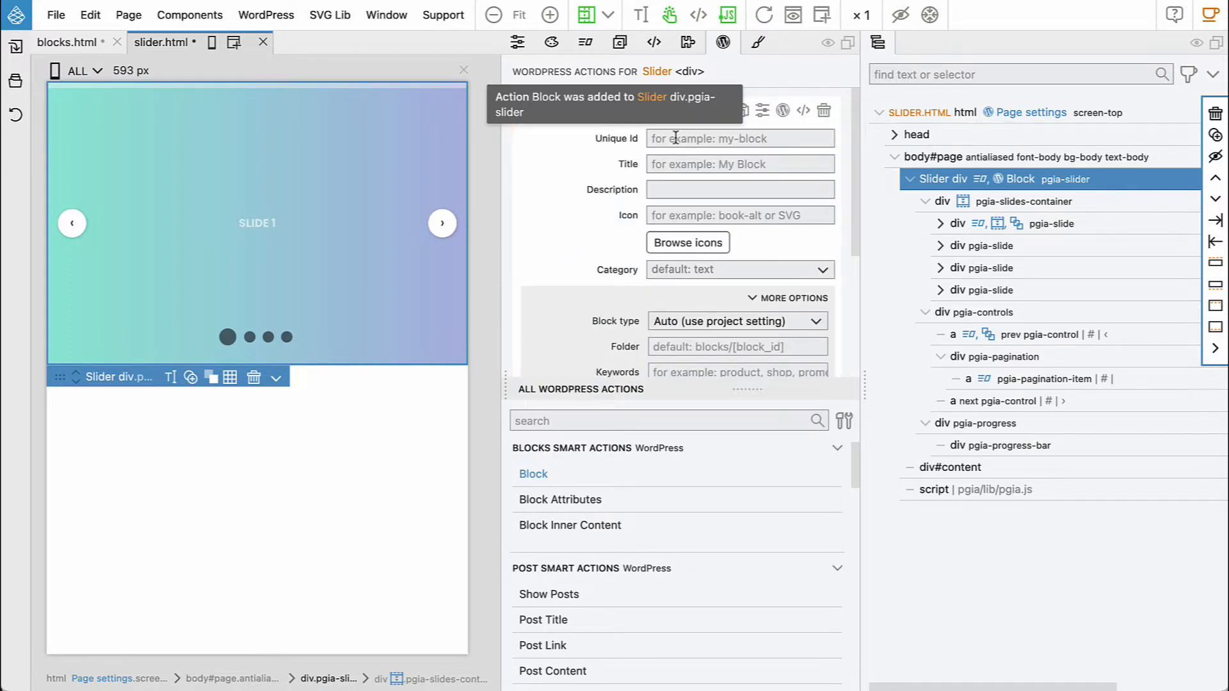
text(slider)
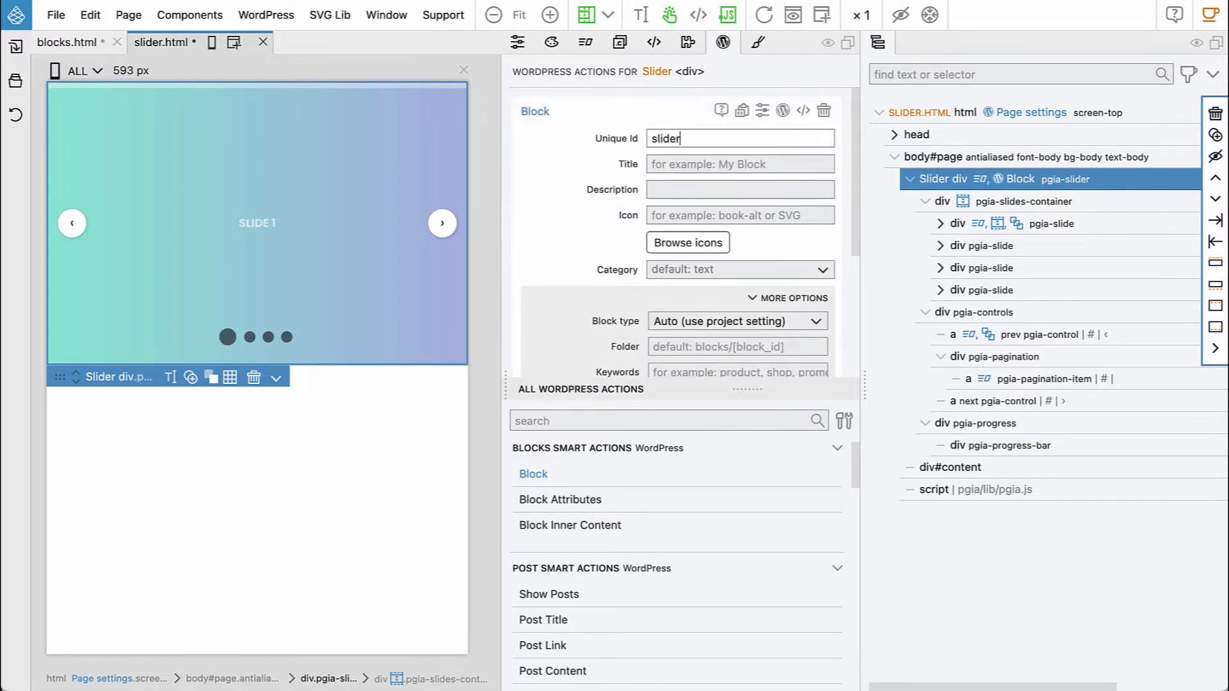
click(673, 166)
text(Slider)
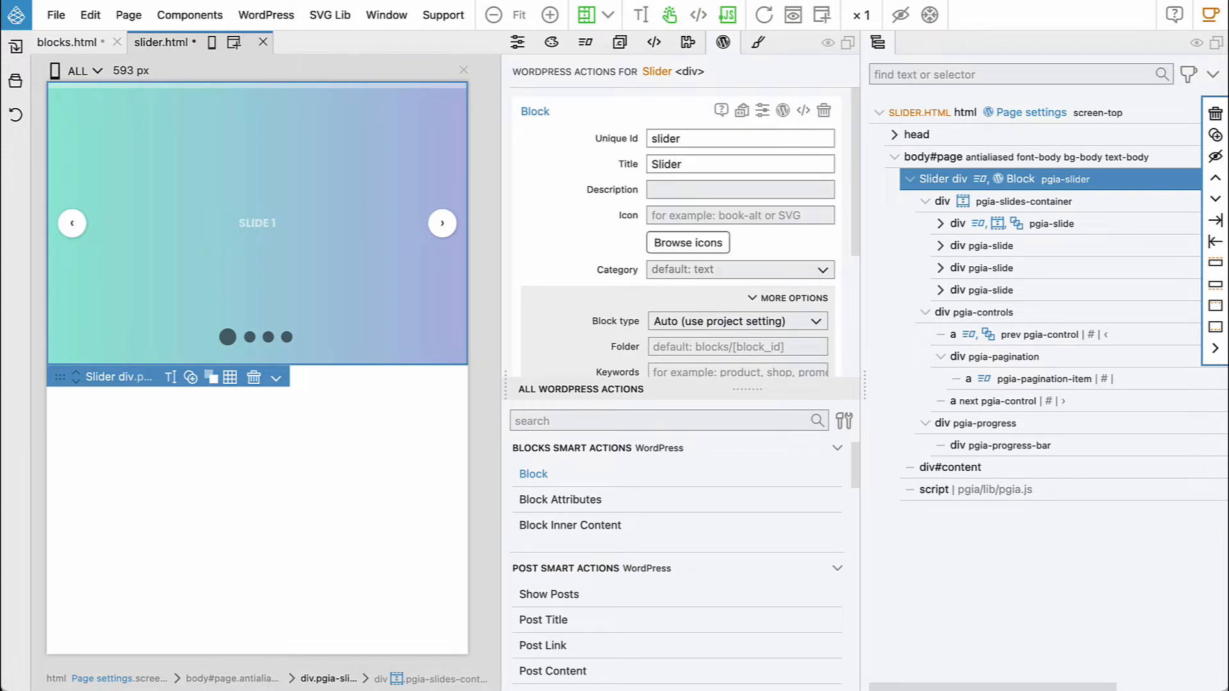
Set the slider block's category to Custom with the custom category id flex
click(667, 269)
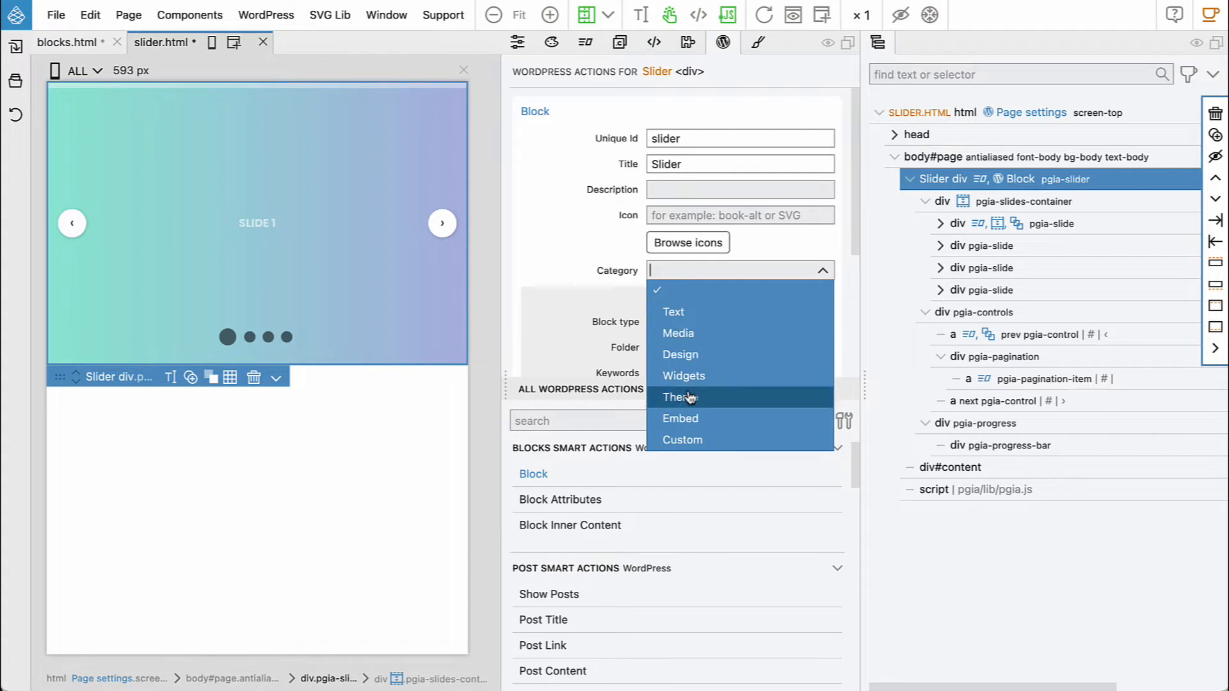
click(689, 432)
click(698, 301)
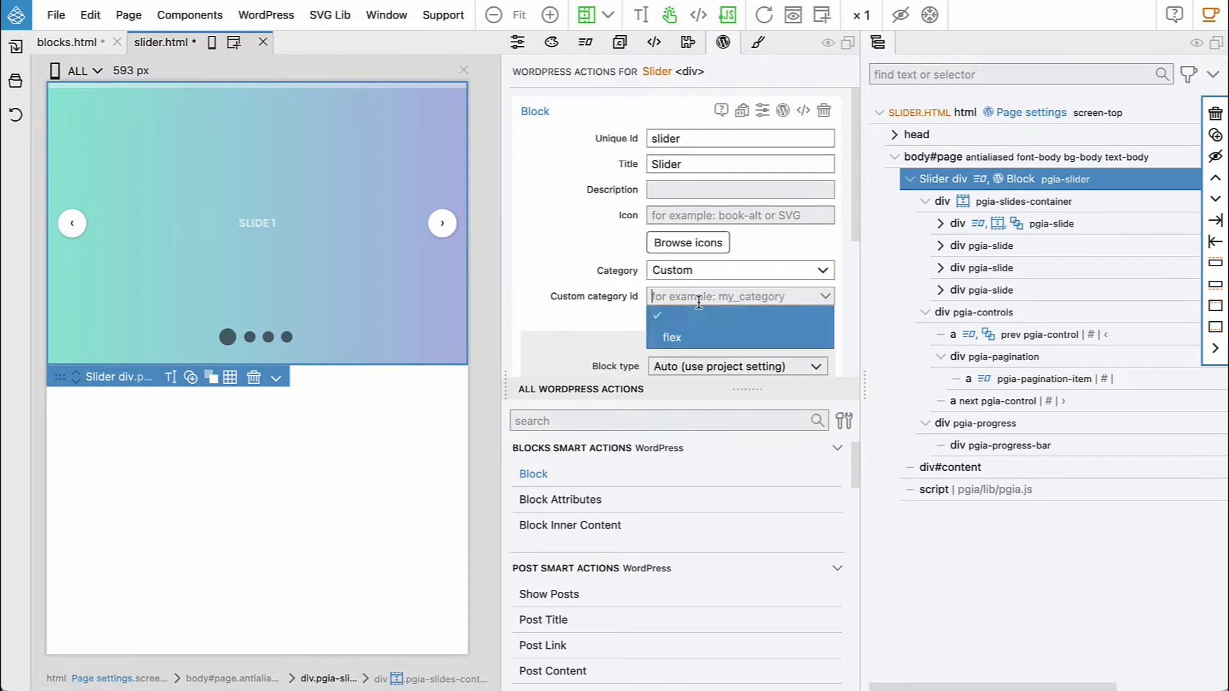
click(694, 334)
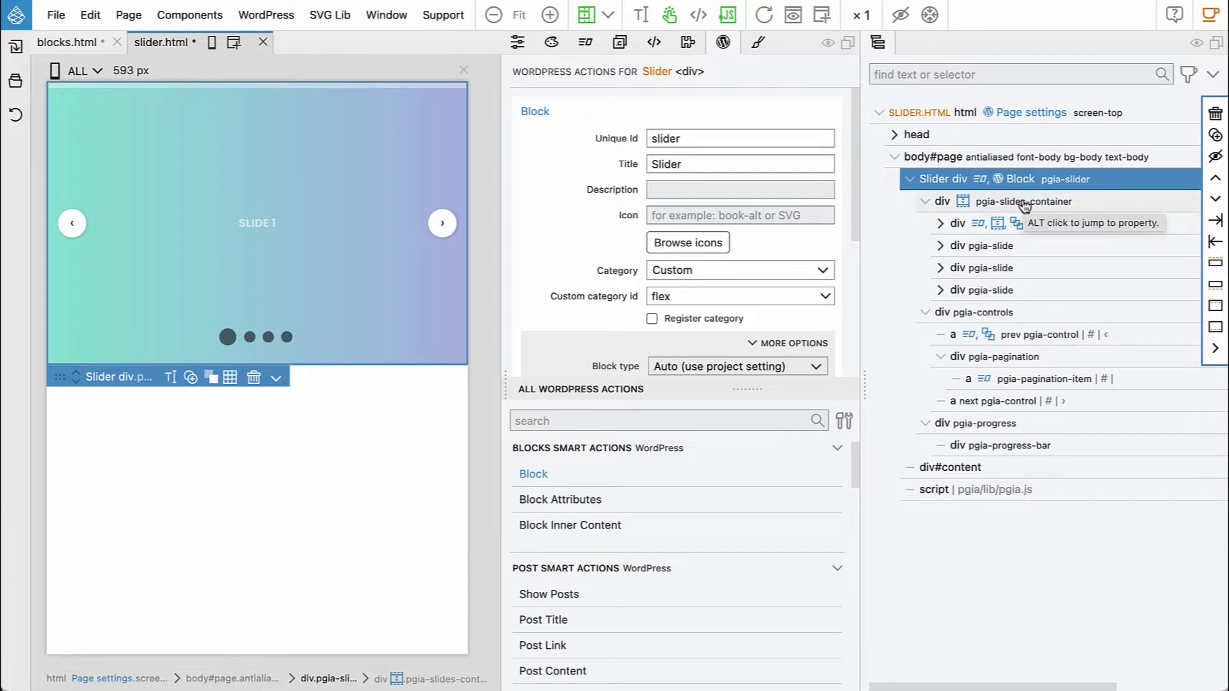
Add the Block Inner Content action to the pgia-slides-container div and set its allowed block types to "slide"
click(1025, 204)
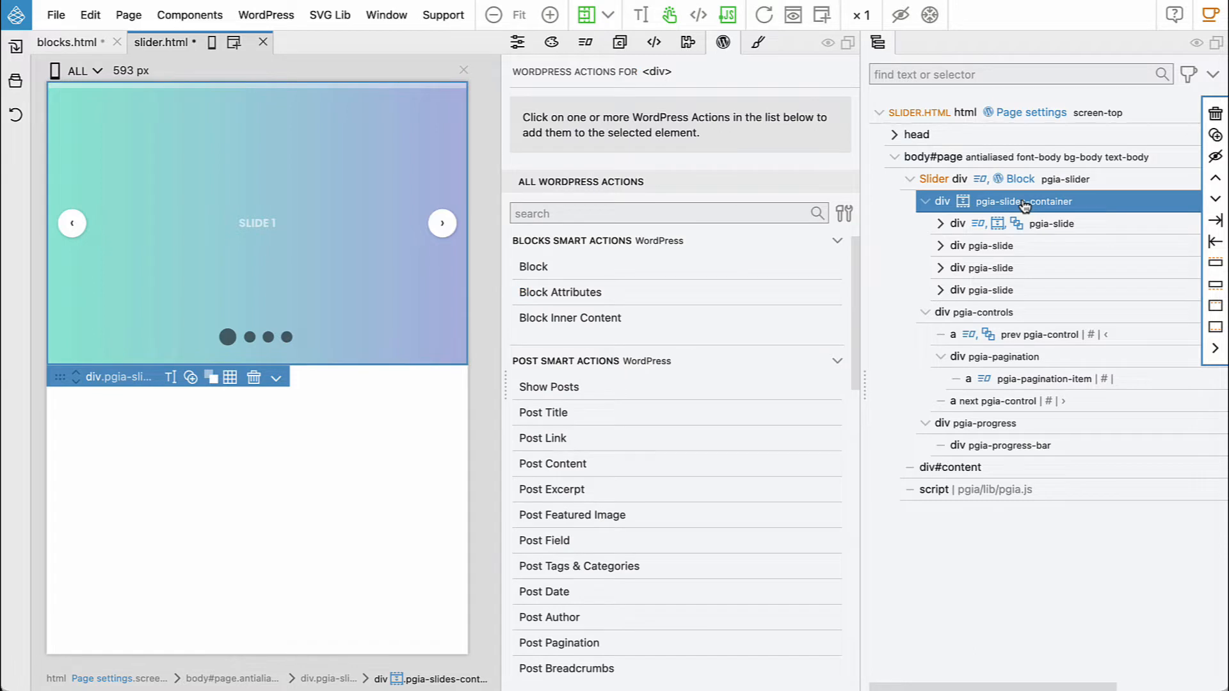
click(569, 318)
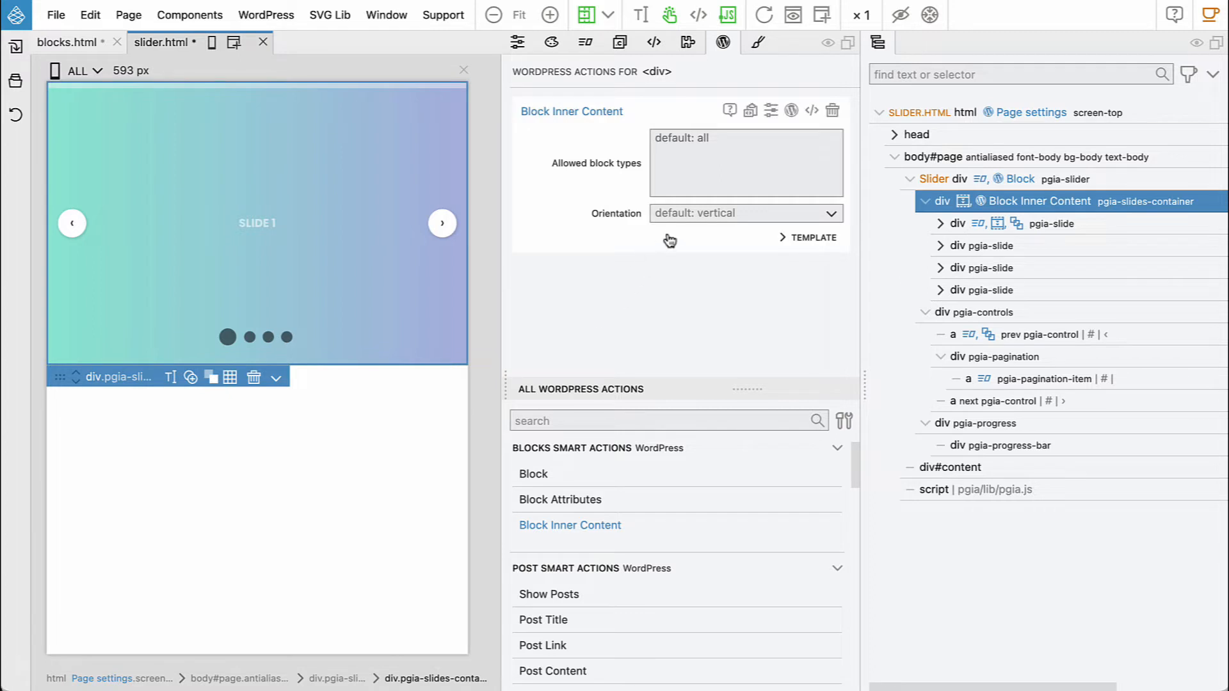
click(689, 155)
text(slide)
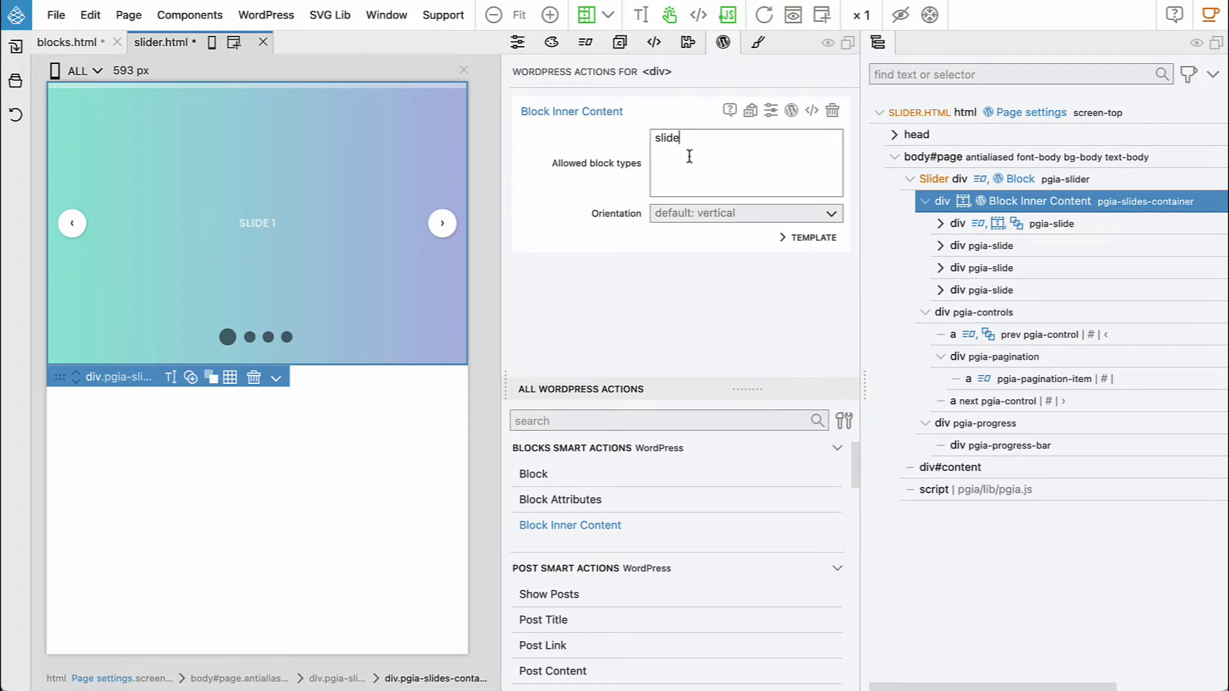
Add the Block WordPress action to the first pgia-slide div with unique id "slide" and title "Slide"
click(1061, 231)
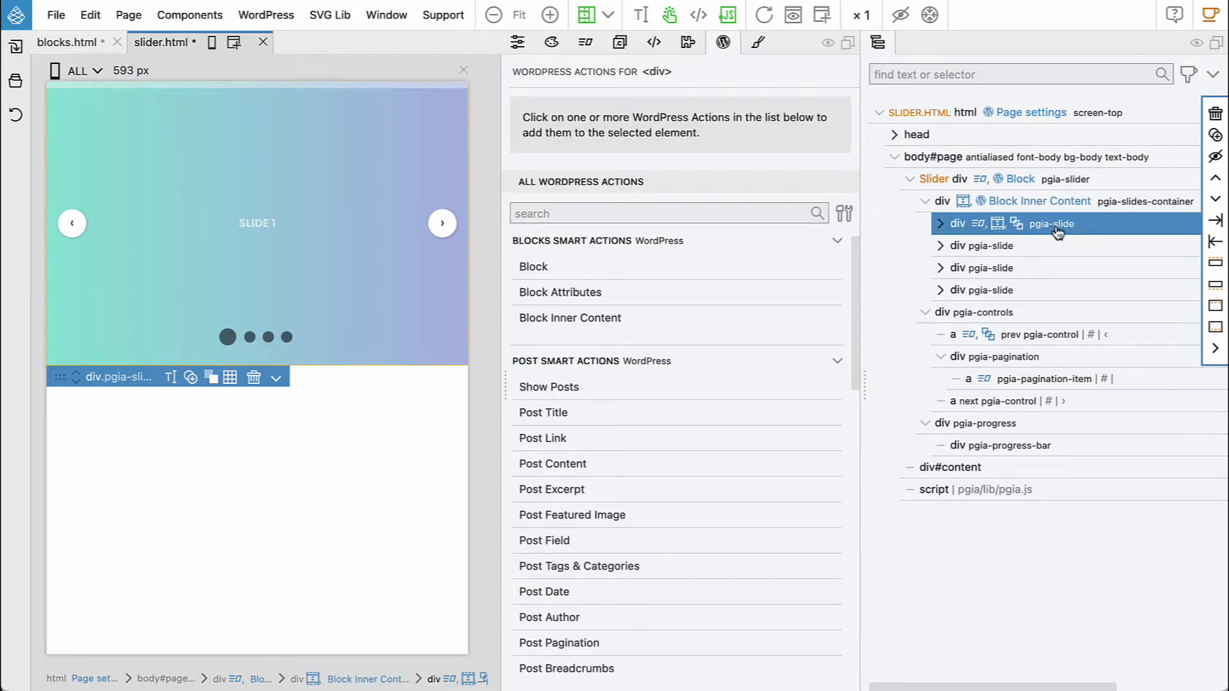
click(541, 270)
click(666, 144)
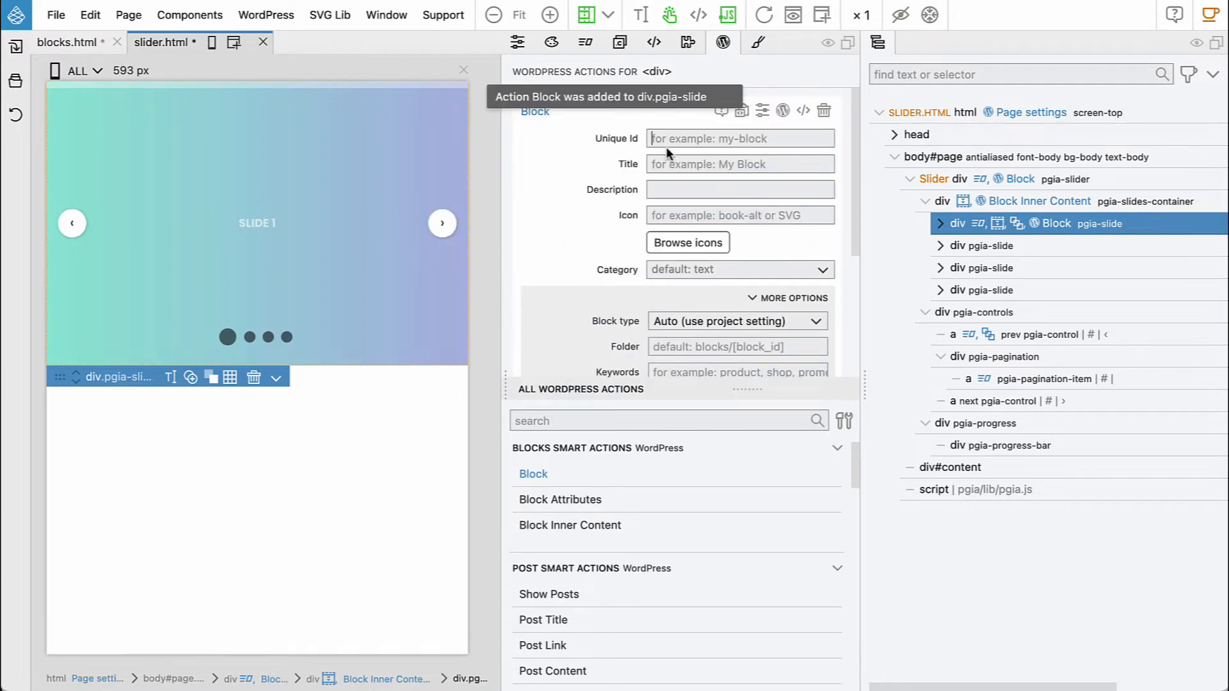
text(slide)
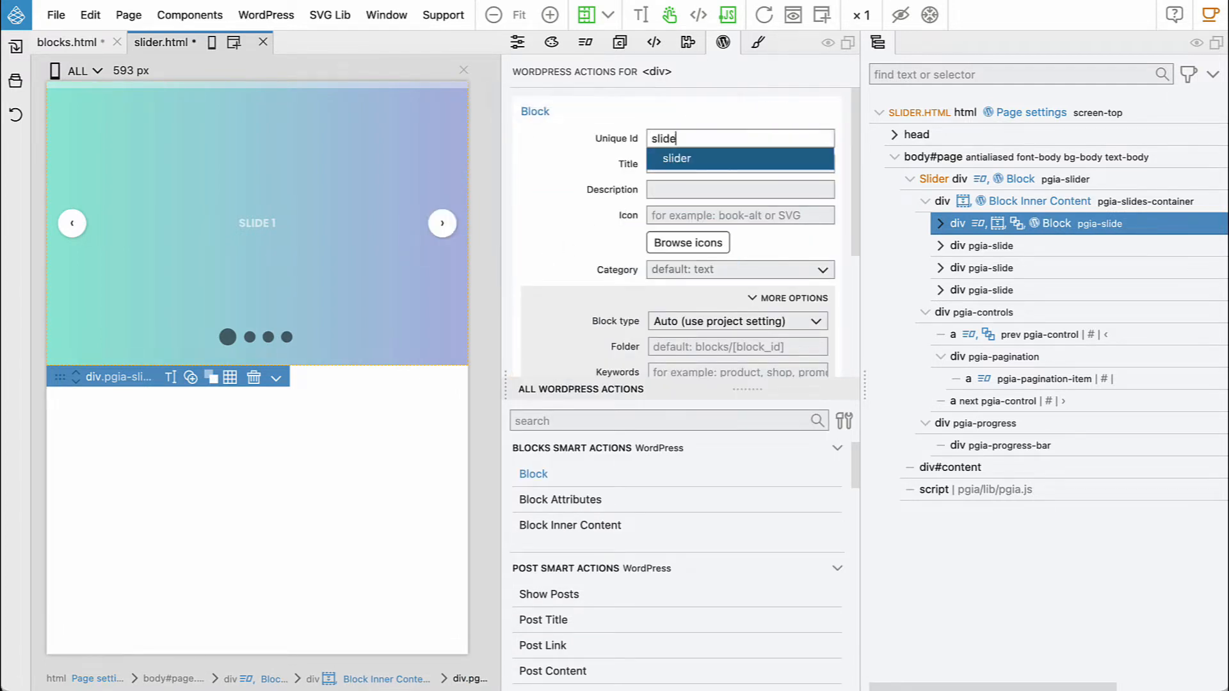
click(675, 176)
click(678, 166)
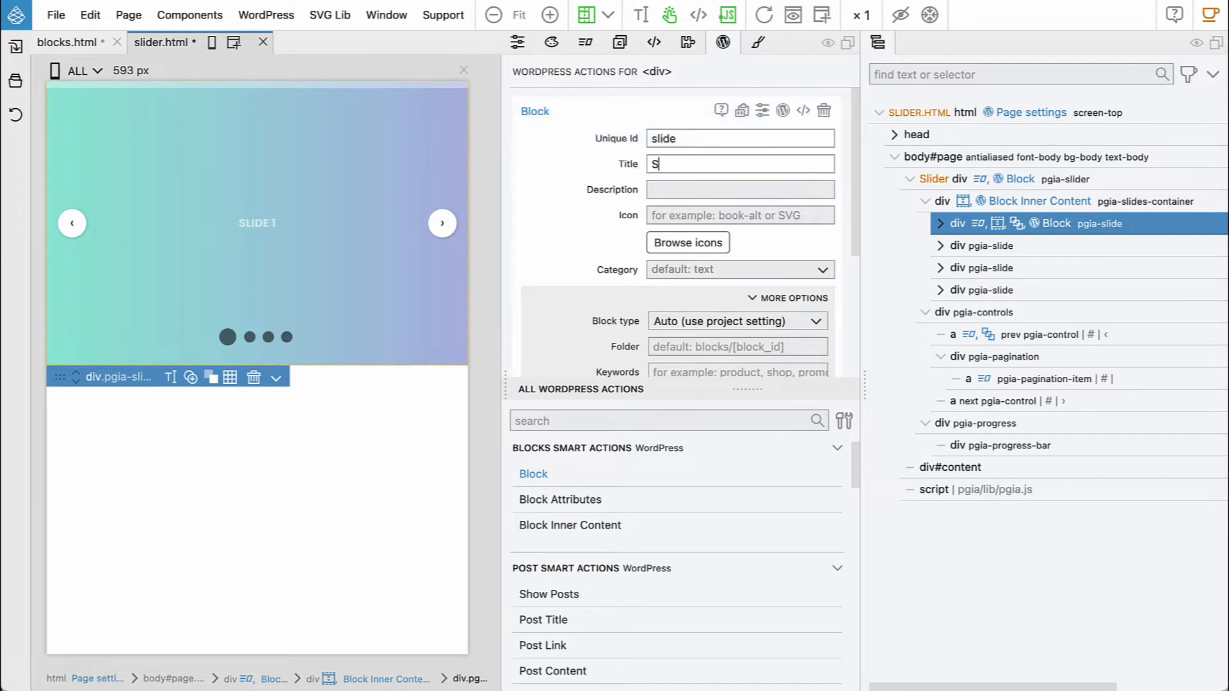
text(Slide)
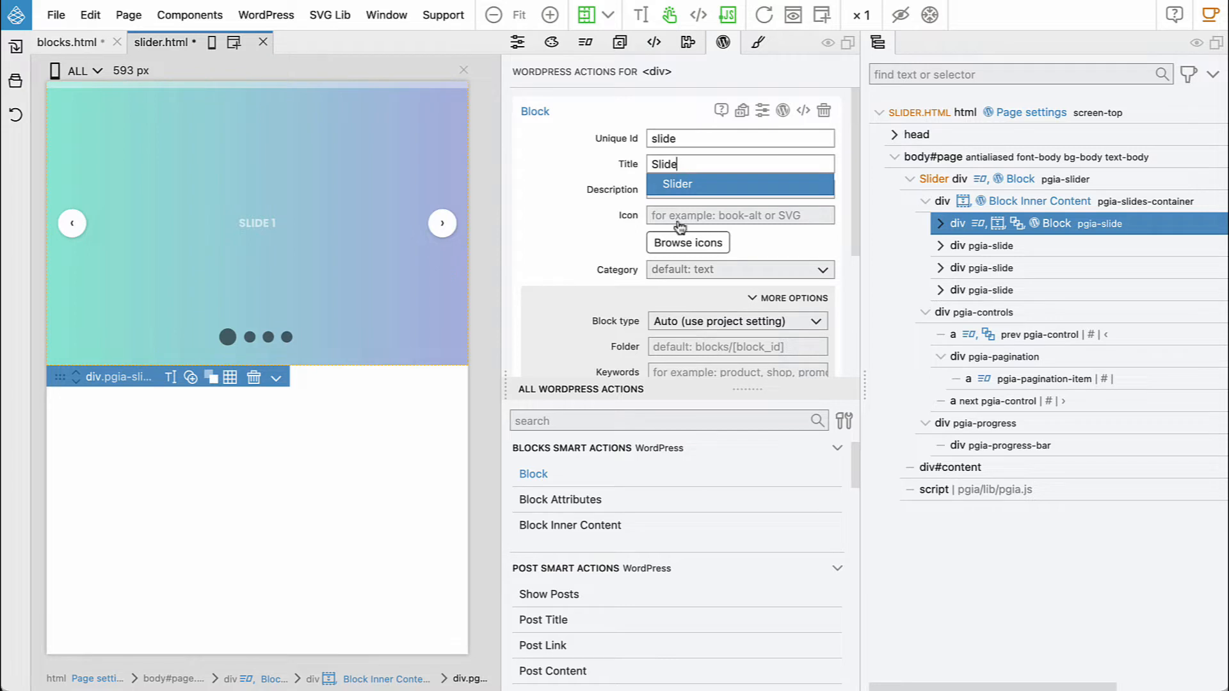
Set the slide block's category to Custom with custom category id flex, and restrict its parents to "slider"
click(681, 270)
click(706, 440)
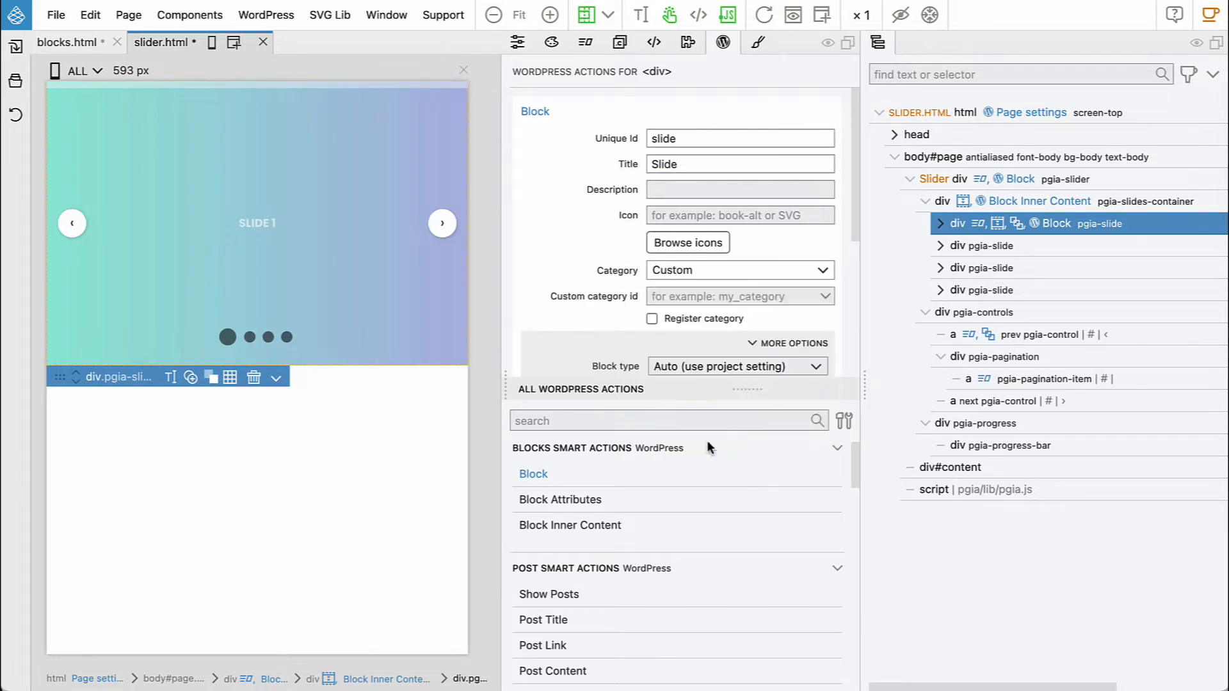
click(711, 299)
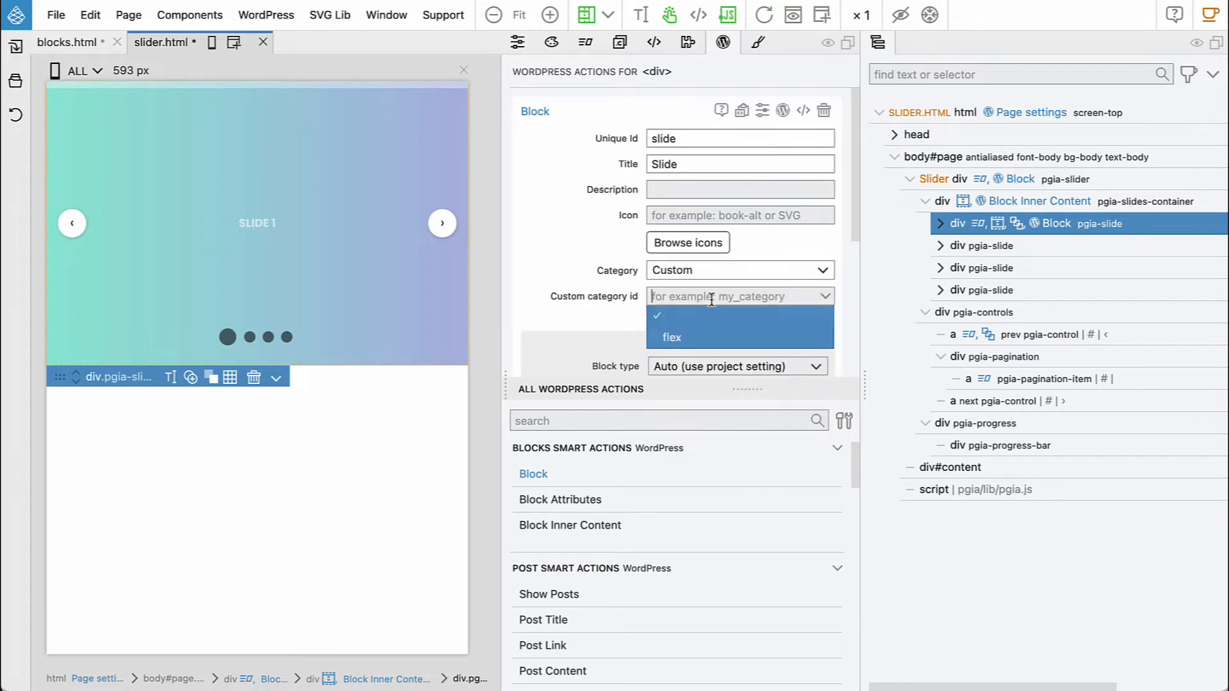
click(677, 339)
scroll(621, 327, down, 5)
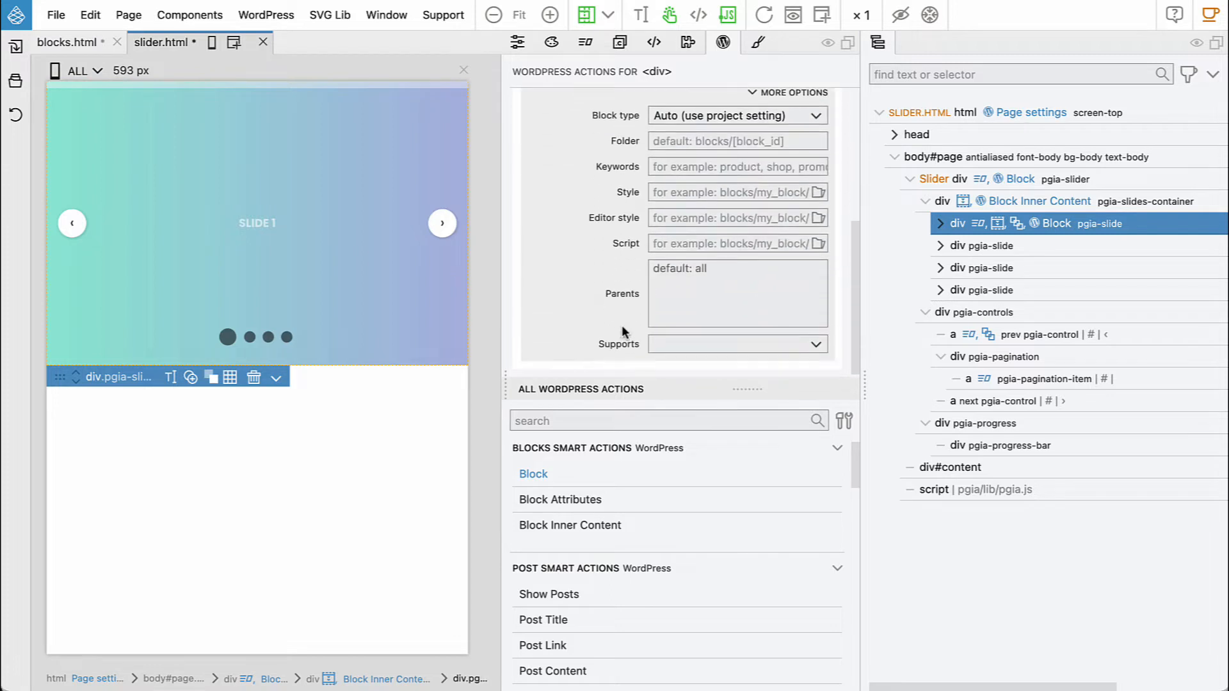
text(slider)
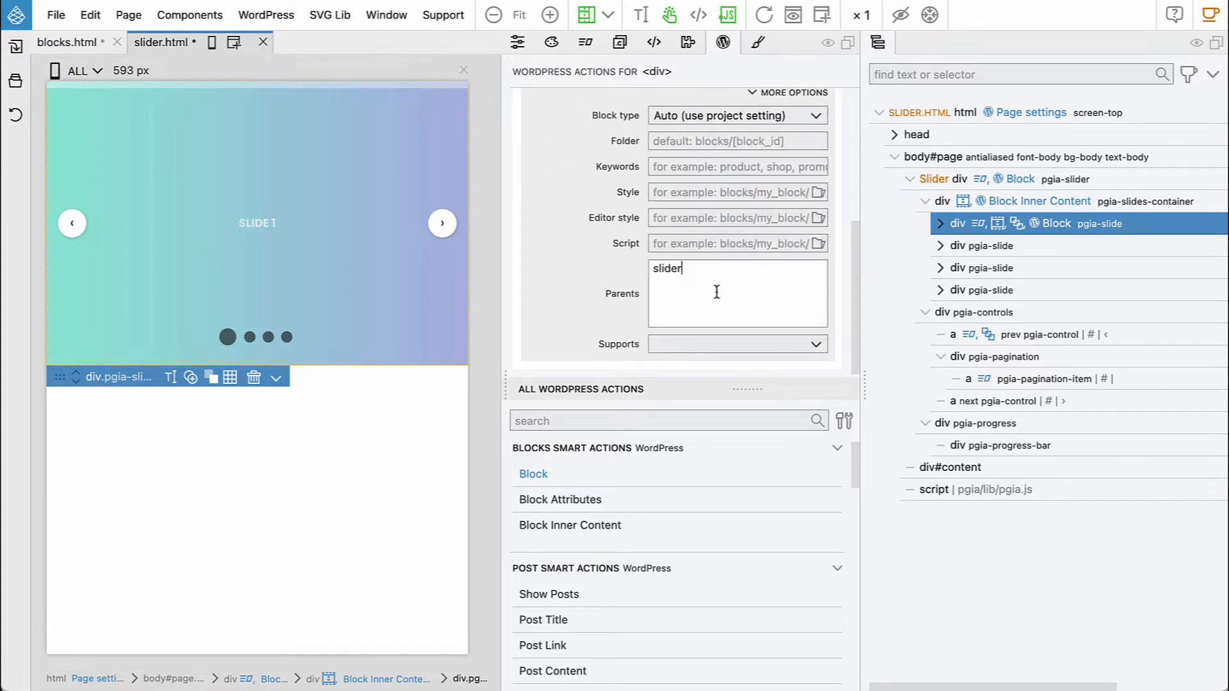
Insert a new div into the first pgia-slide and place it directly above the placeholder h2
click(940, 223)
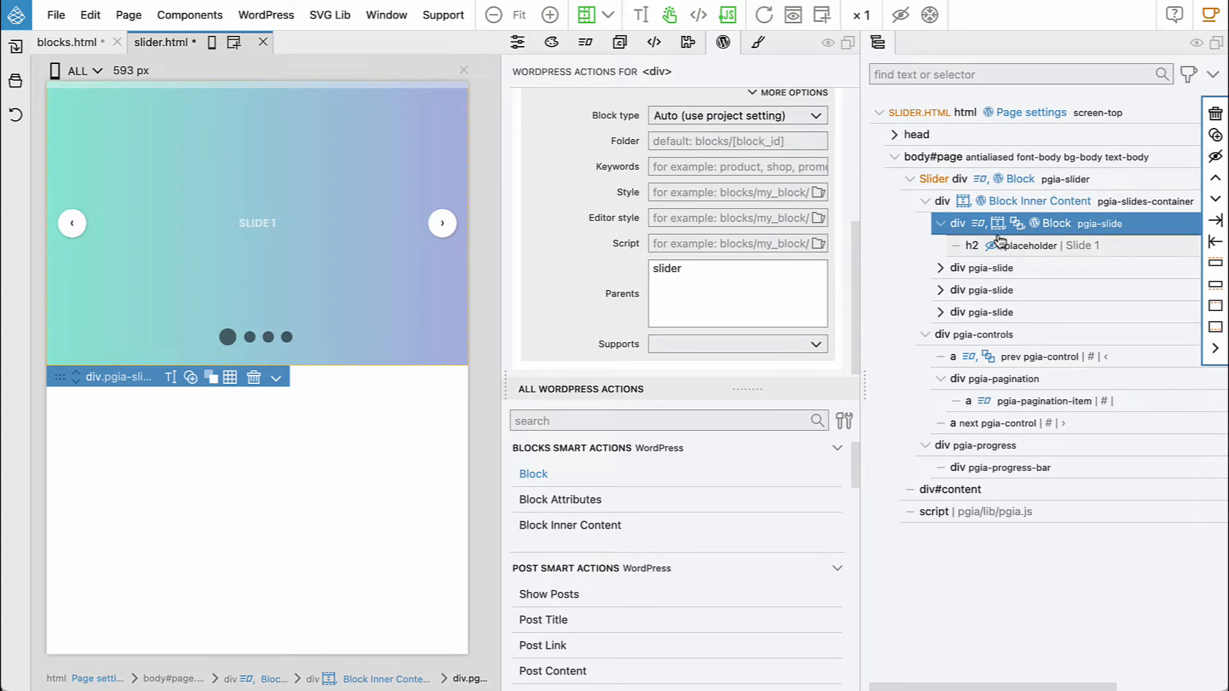
key(a)
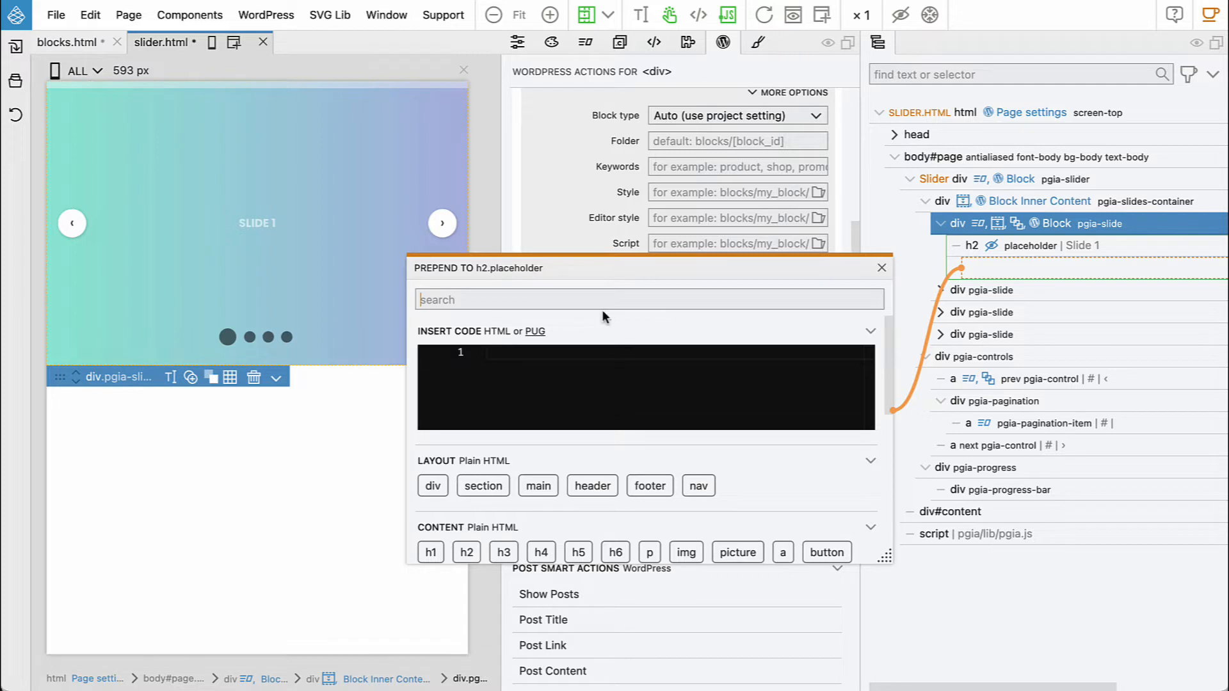
click(433, 486)
click(882, 268)
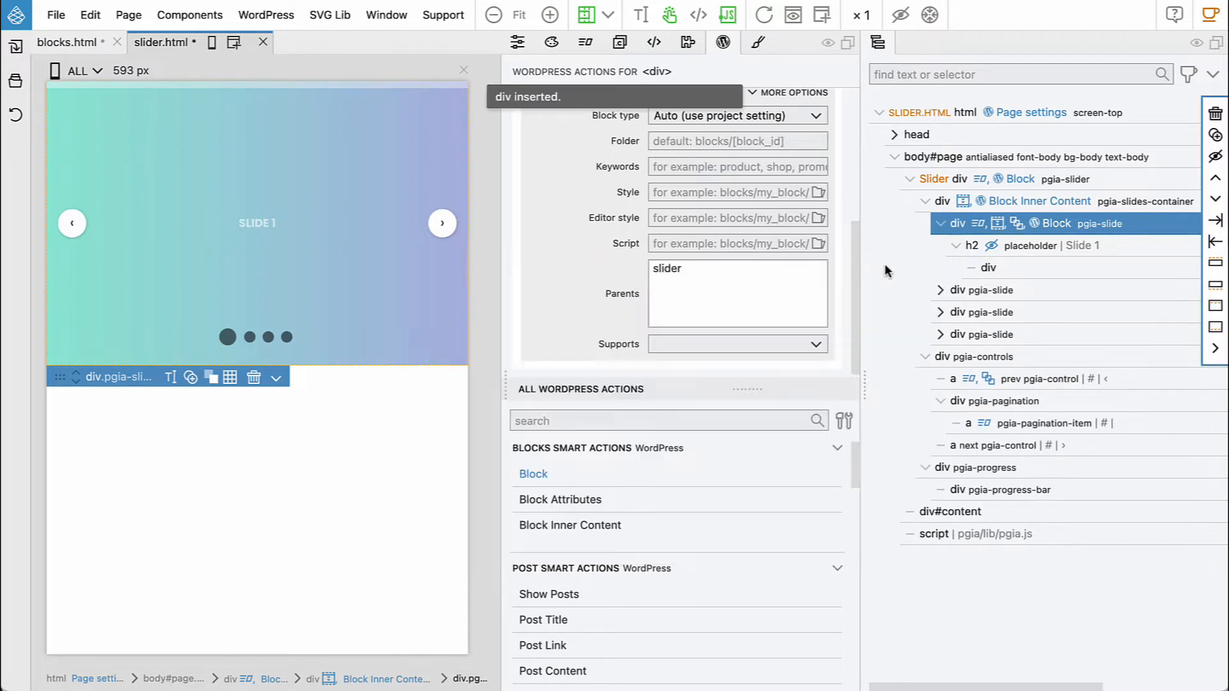
drag(1002, 267, 971, 251)
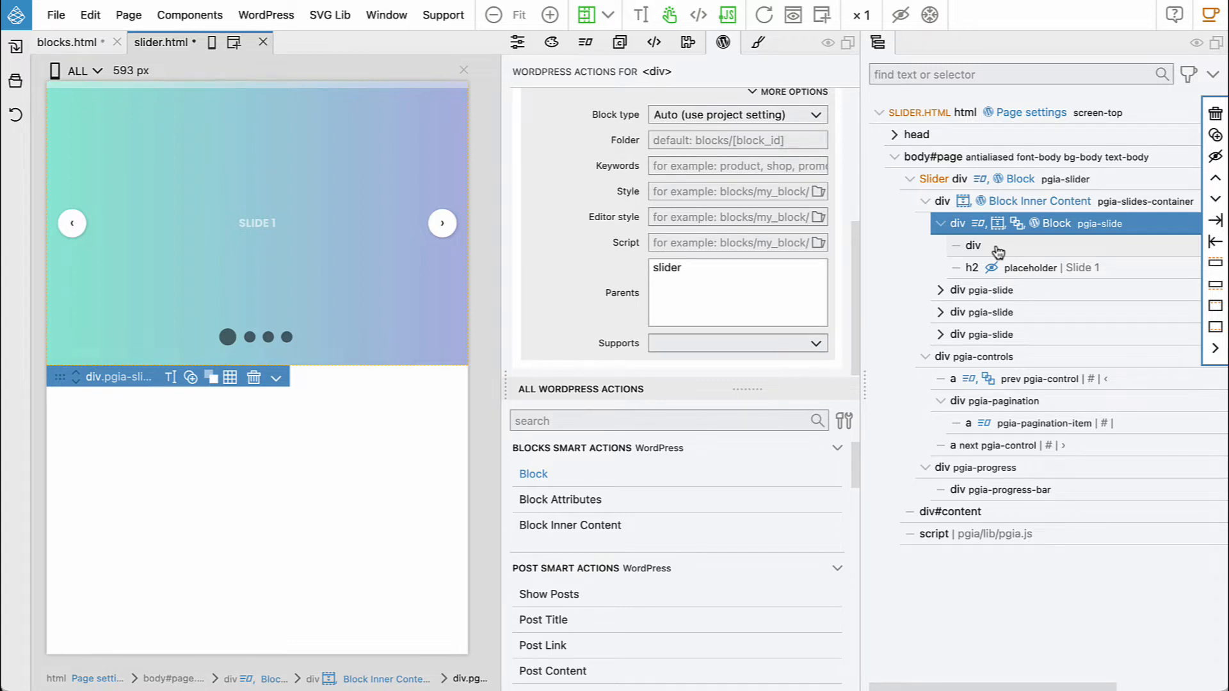
Add the Block Inner Content action to the new div and move the placeholder h2 inside it
click(997, 247)
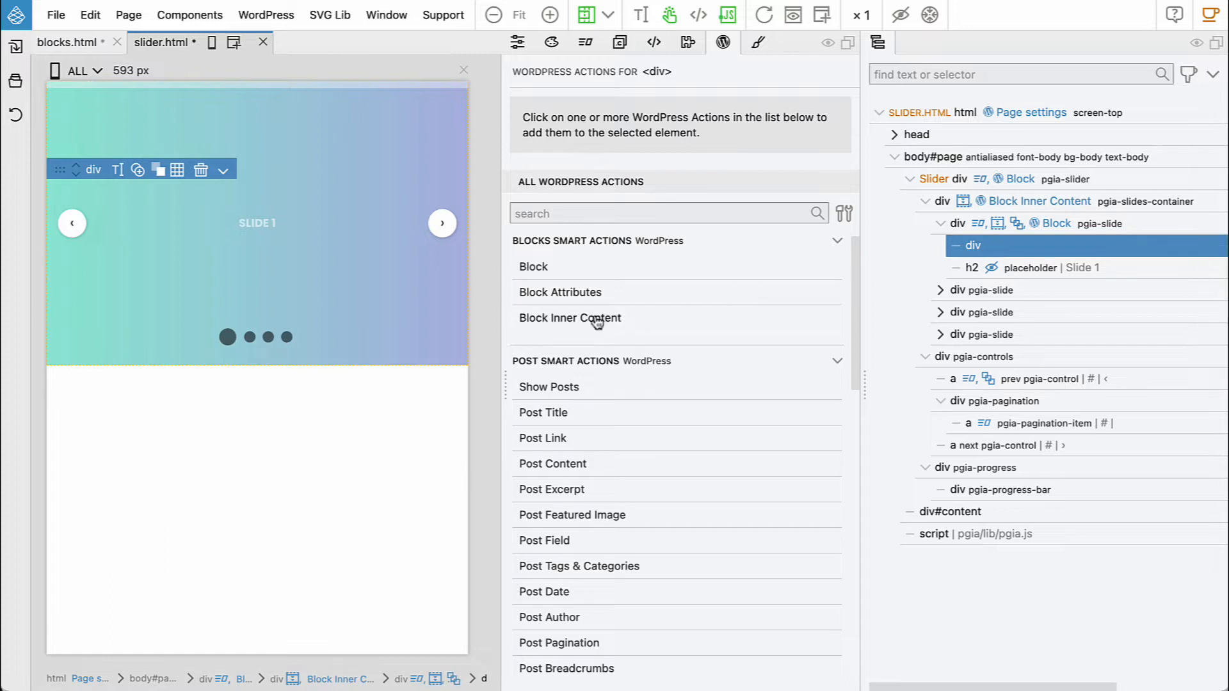
click(576, 320)
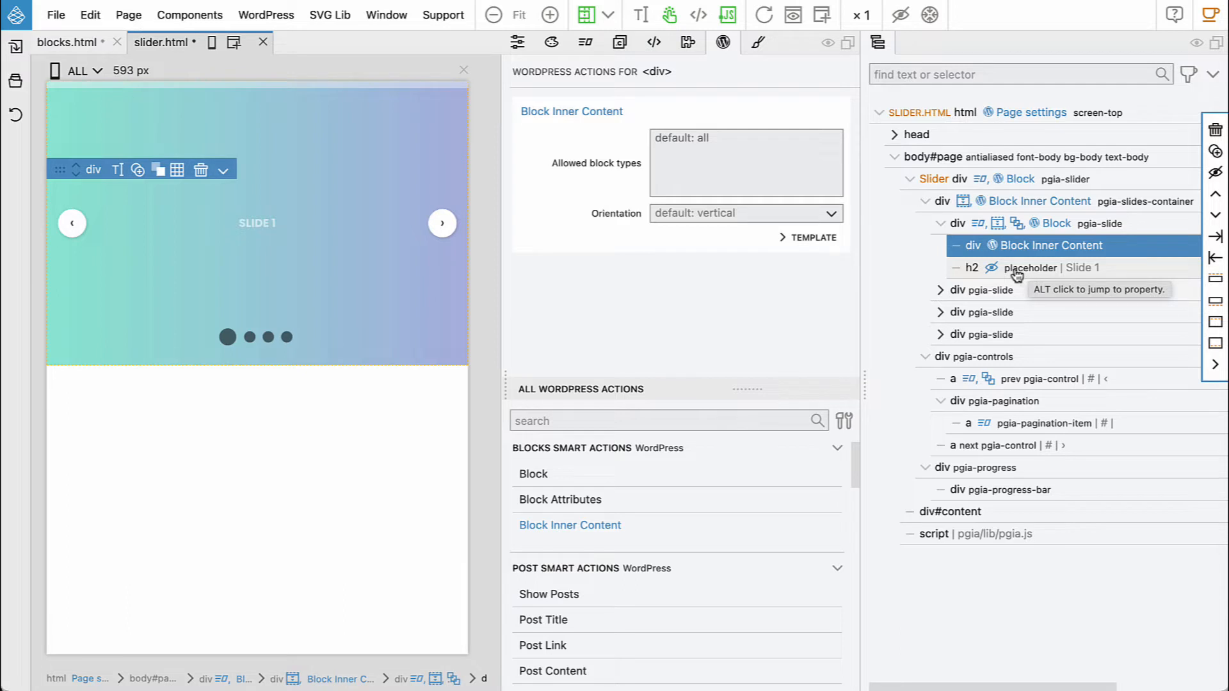
drag(1021, 272, 1059, 253)
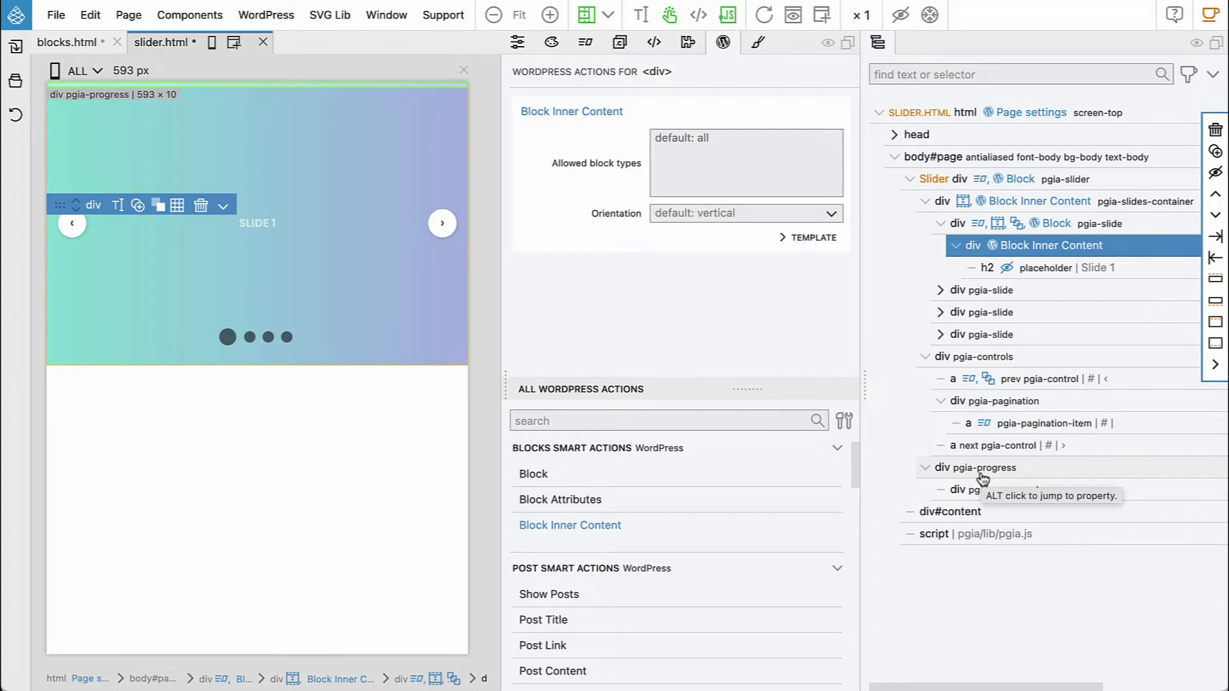
Save all open files and export the WordPress theme
click(252, 20)
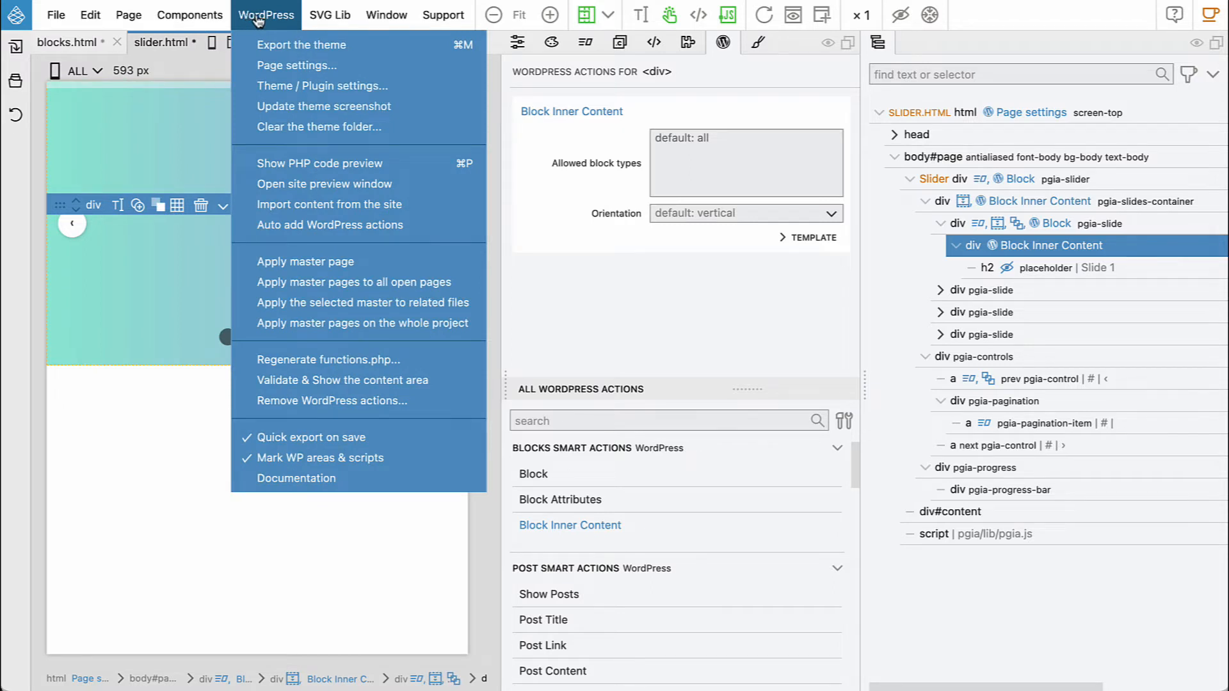
mouse_move(56, 15)
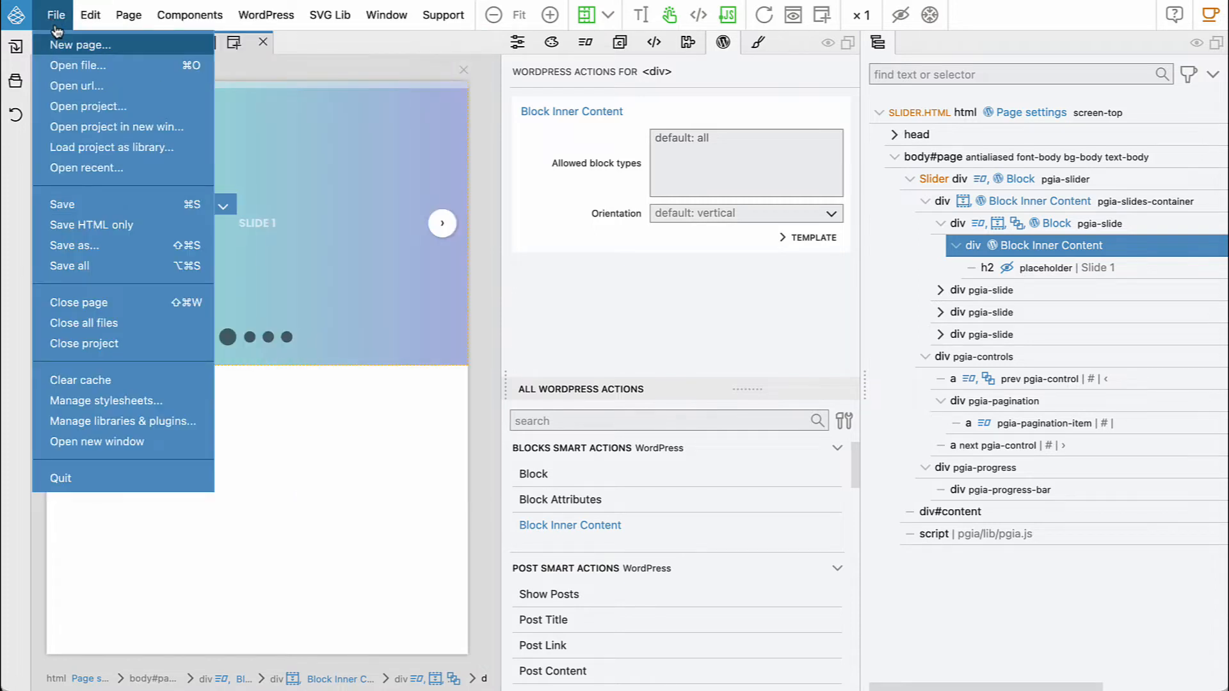
click(77, 265)
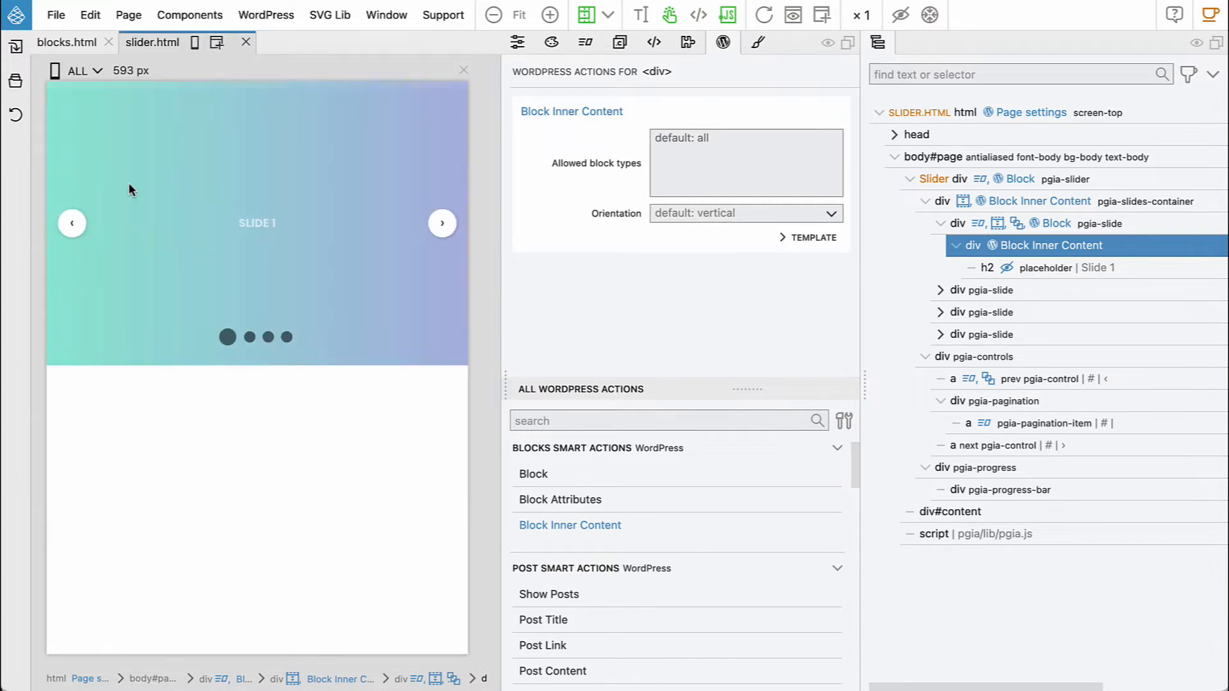
click(256, 19)
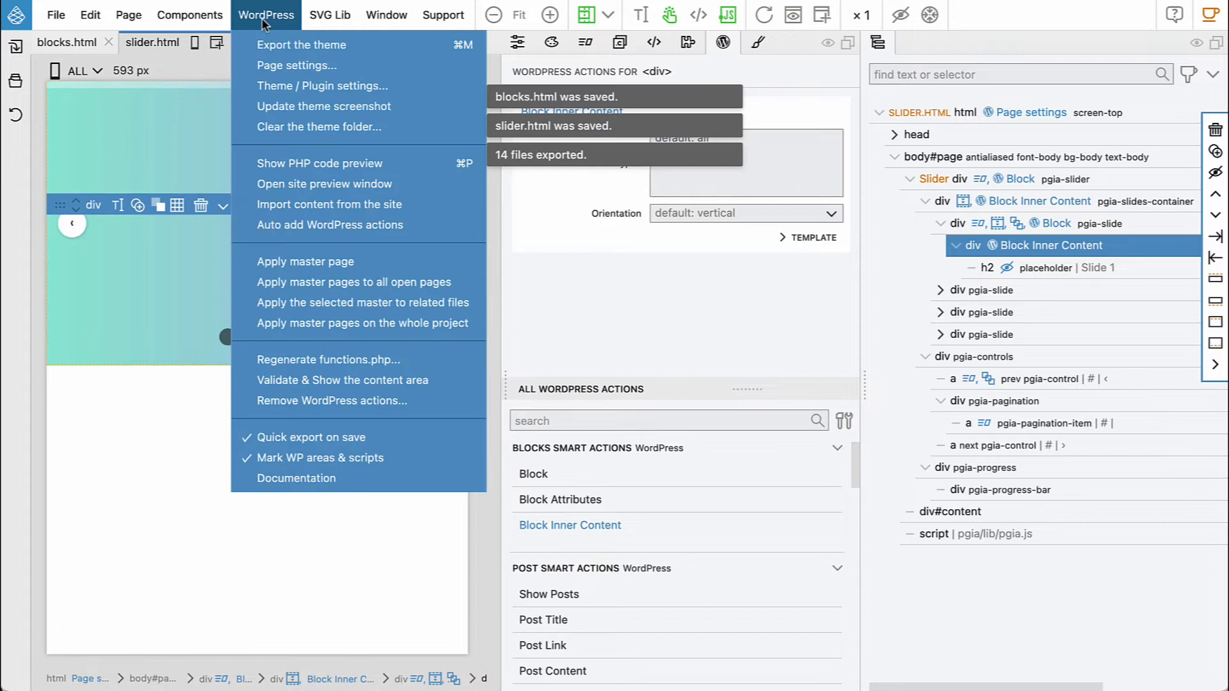
click(294, 45)
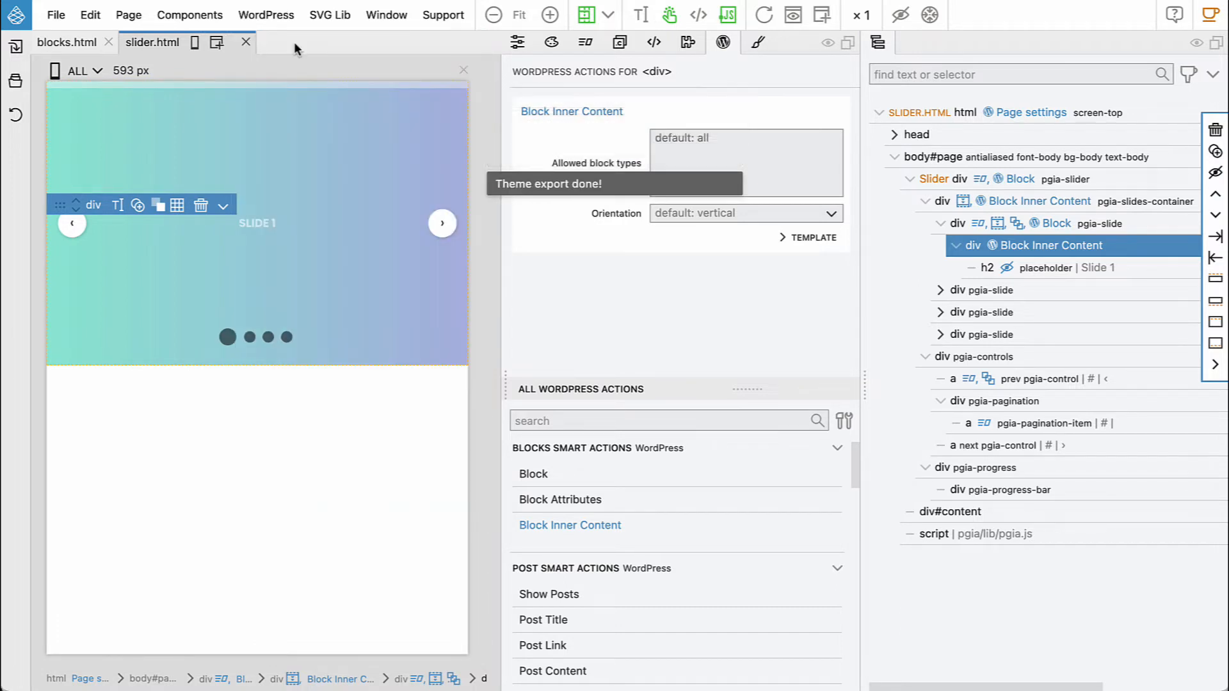
Switch to Google Chrome and reload the Home page in the WordPress editor
key(super+Tab)
key(super+Tab)
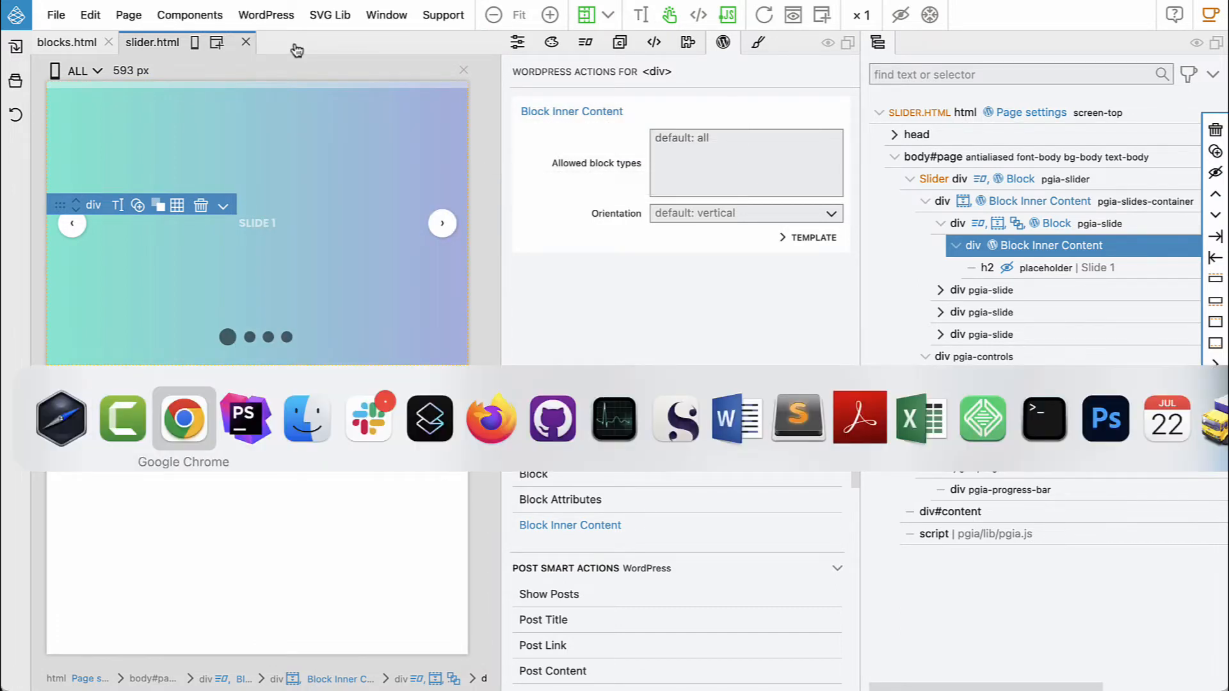
click(197, 19)
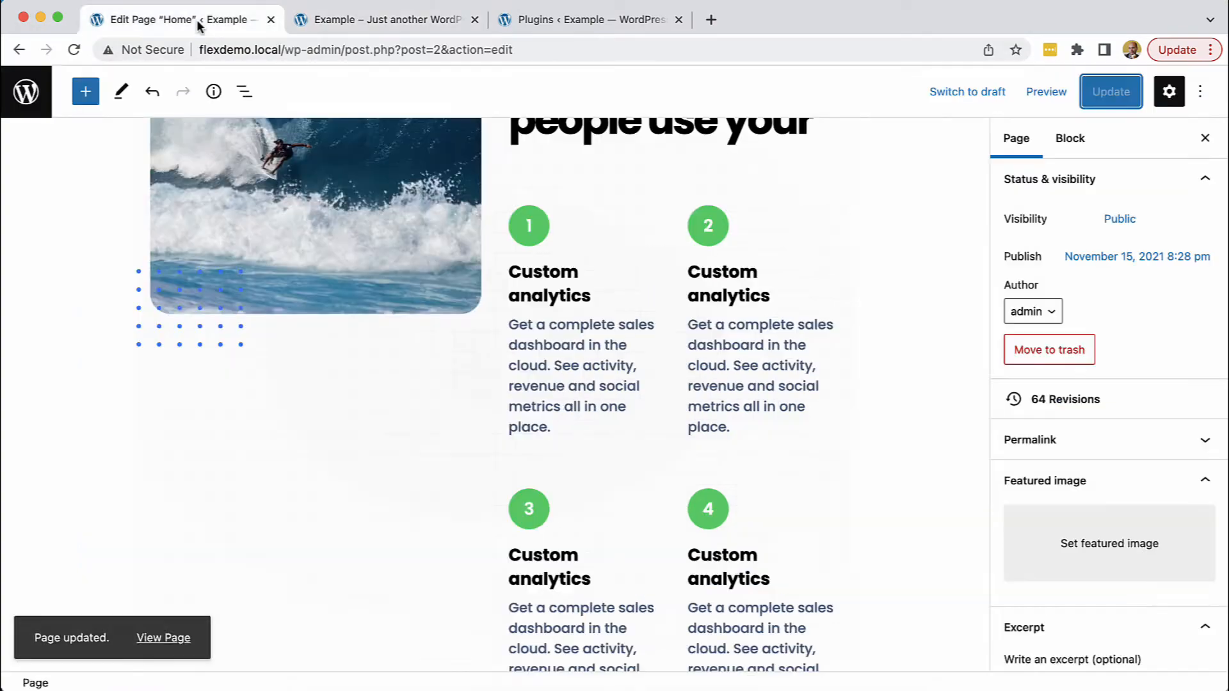
click(74, 50)
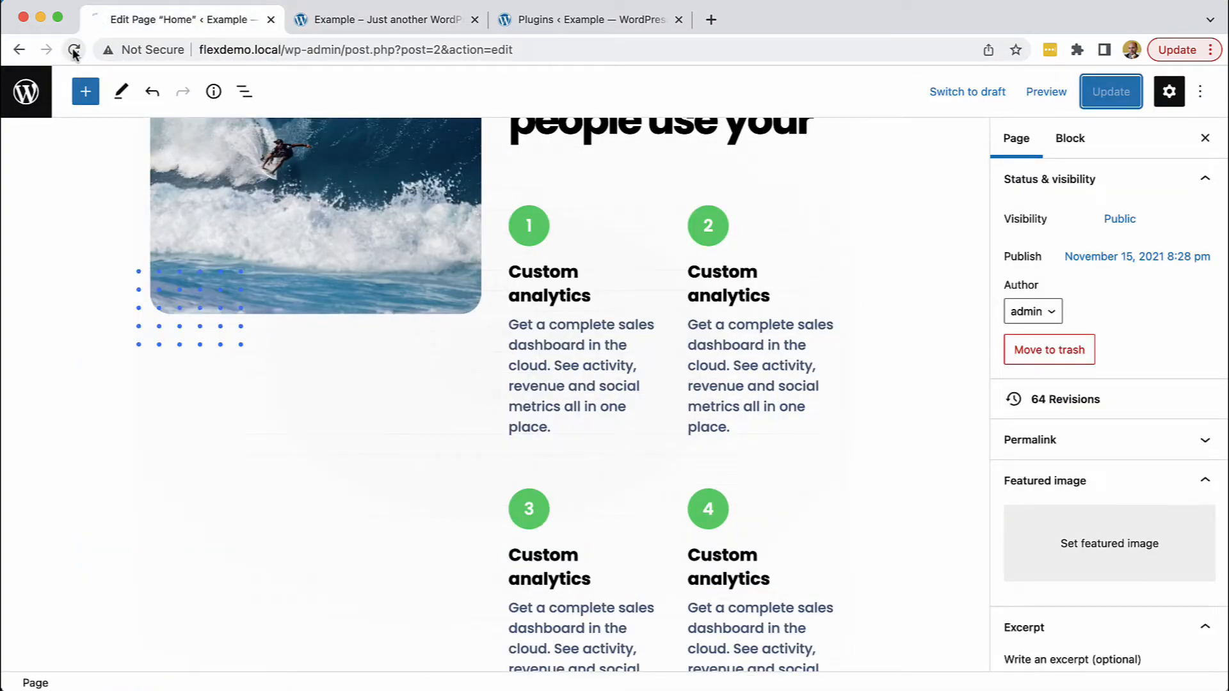
Insert the Slider block from Flex Website Blocks at the end of the Home page, and close the block inserter
click(78, 92)
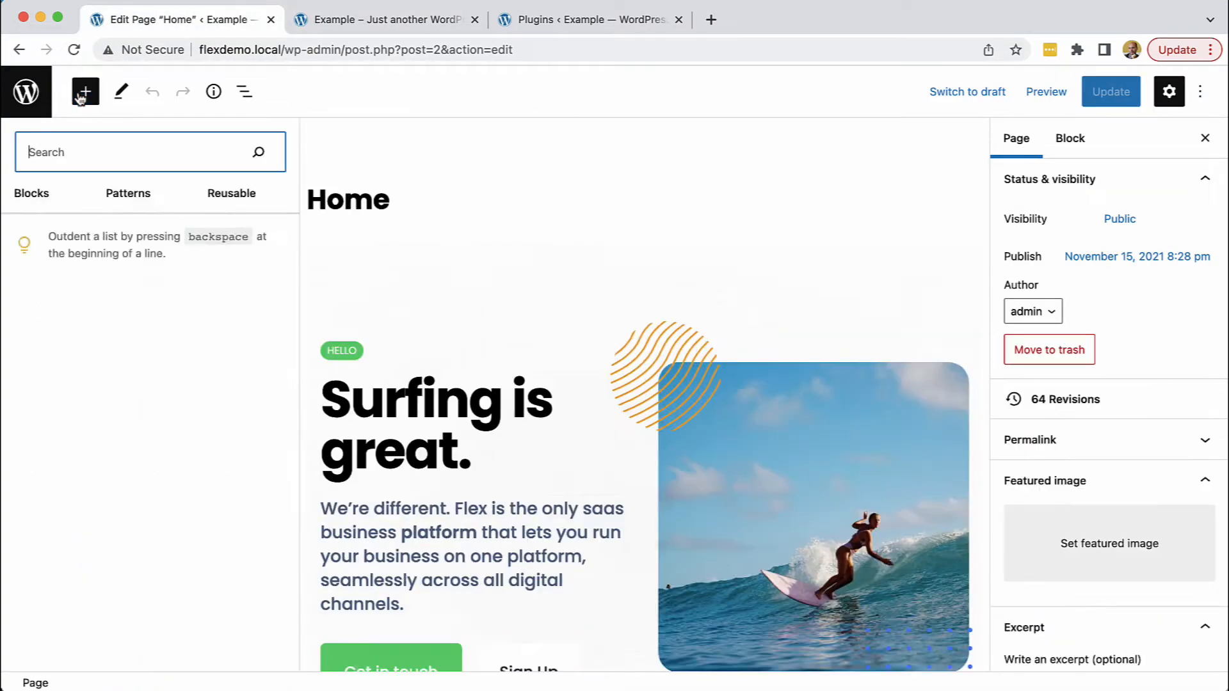
scroll(145, 404, down, 10)
scroll(145, 404, down, 5)
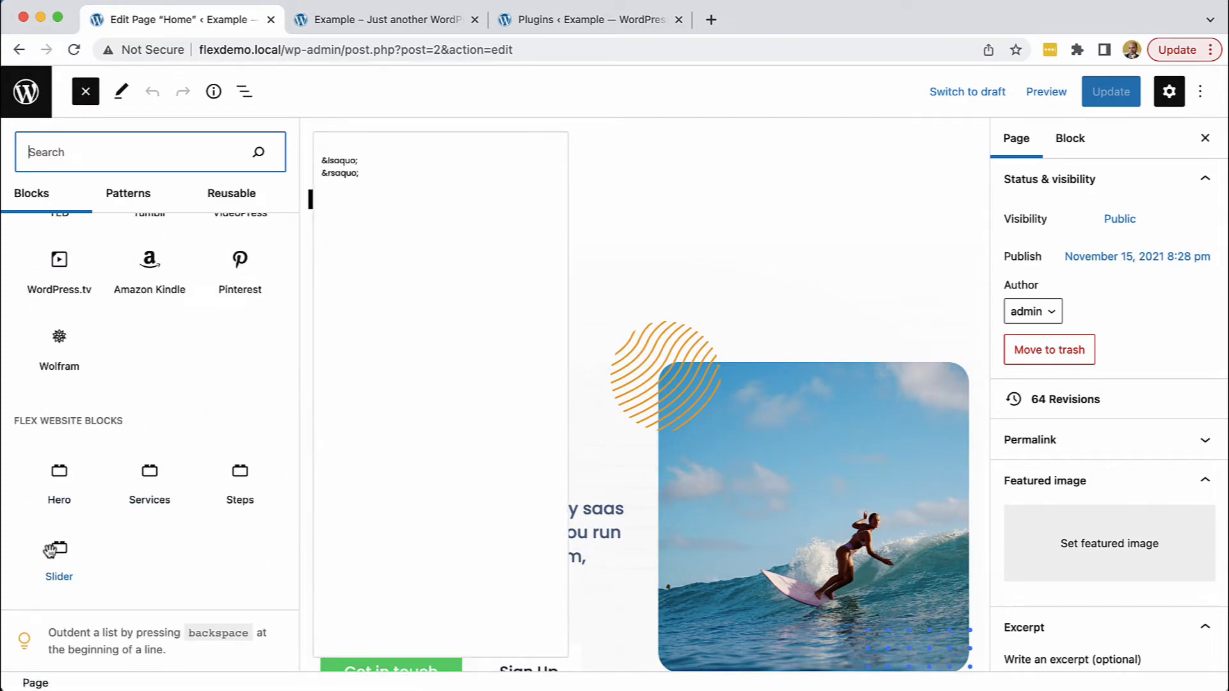
scroll(883, 363, down, 10)
scroll(883, 371, down, 10)
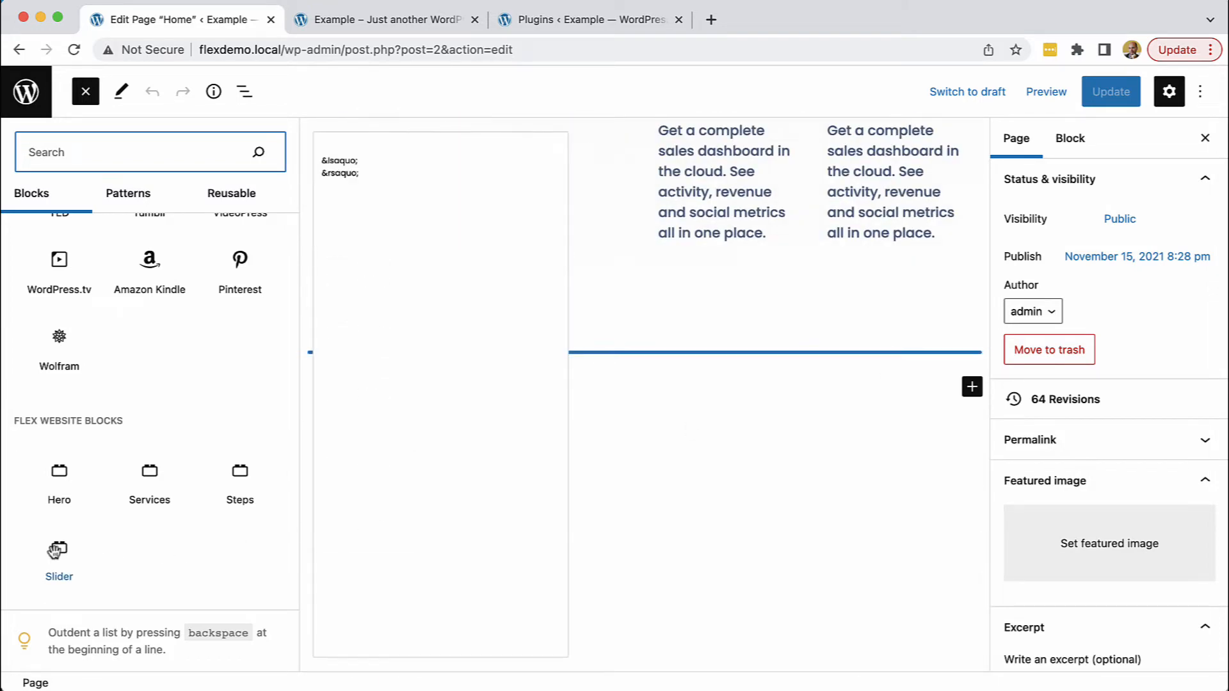
drag(59, 549, 617, 363)
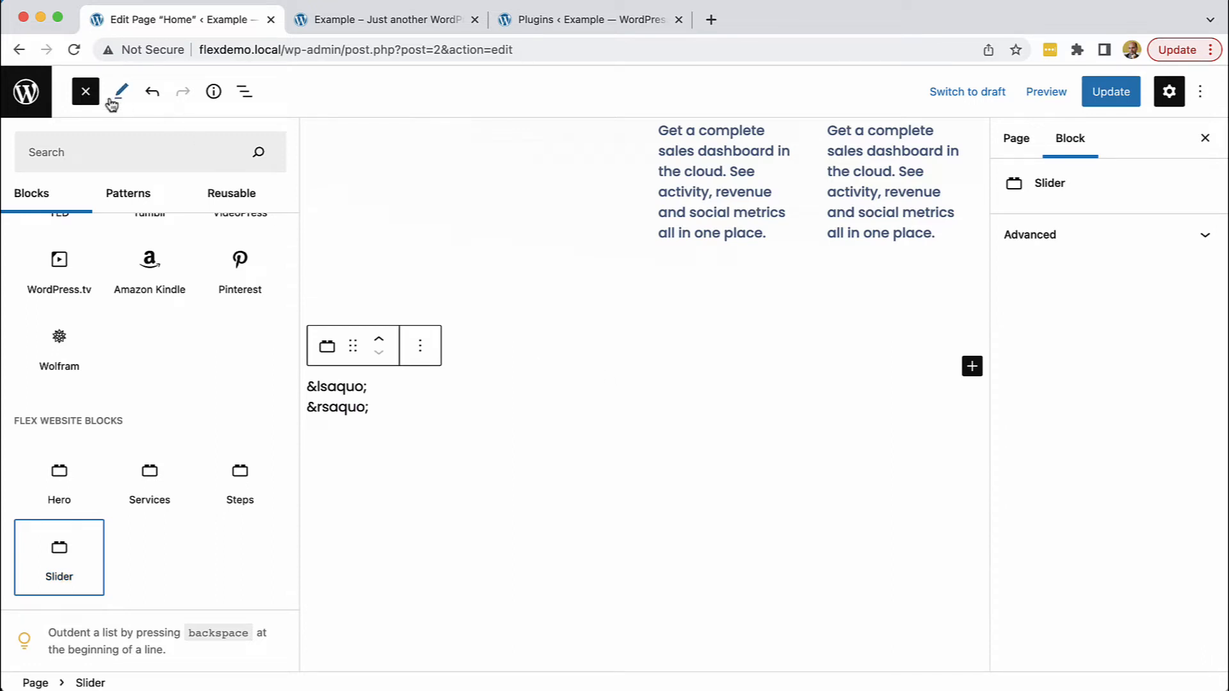
click(86, 92)
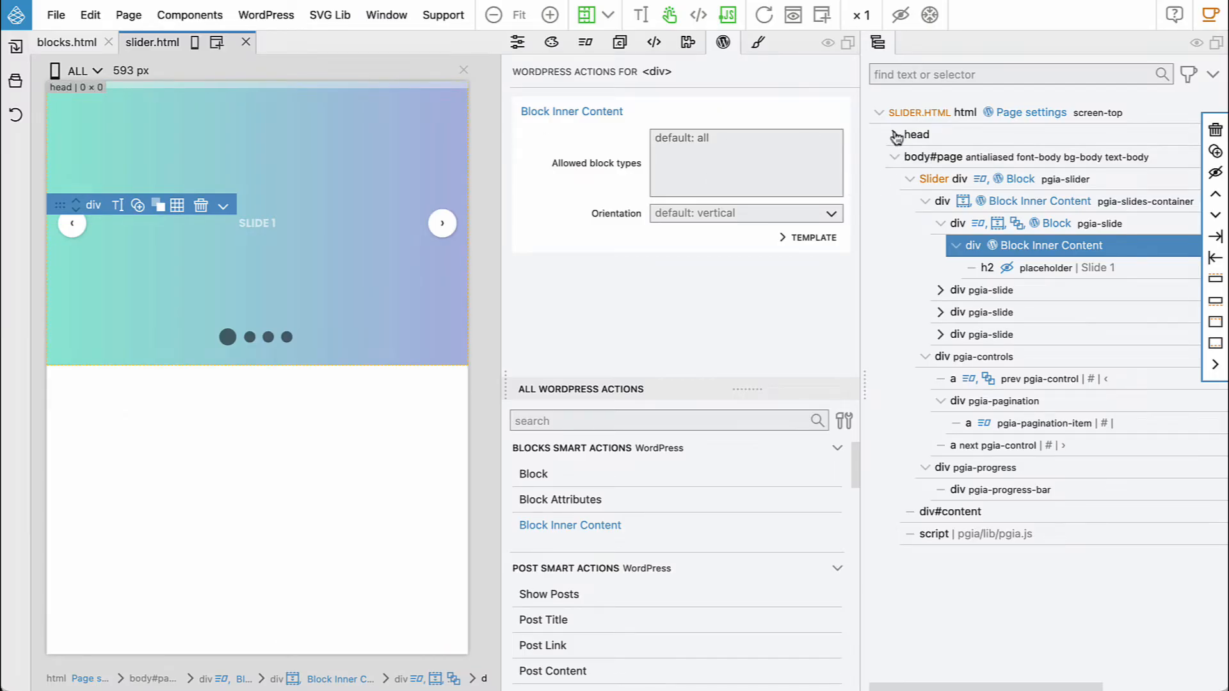
Check the stylesheet links in the page's head and expand the pgia/components folder in the project files
click(895, 135)
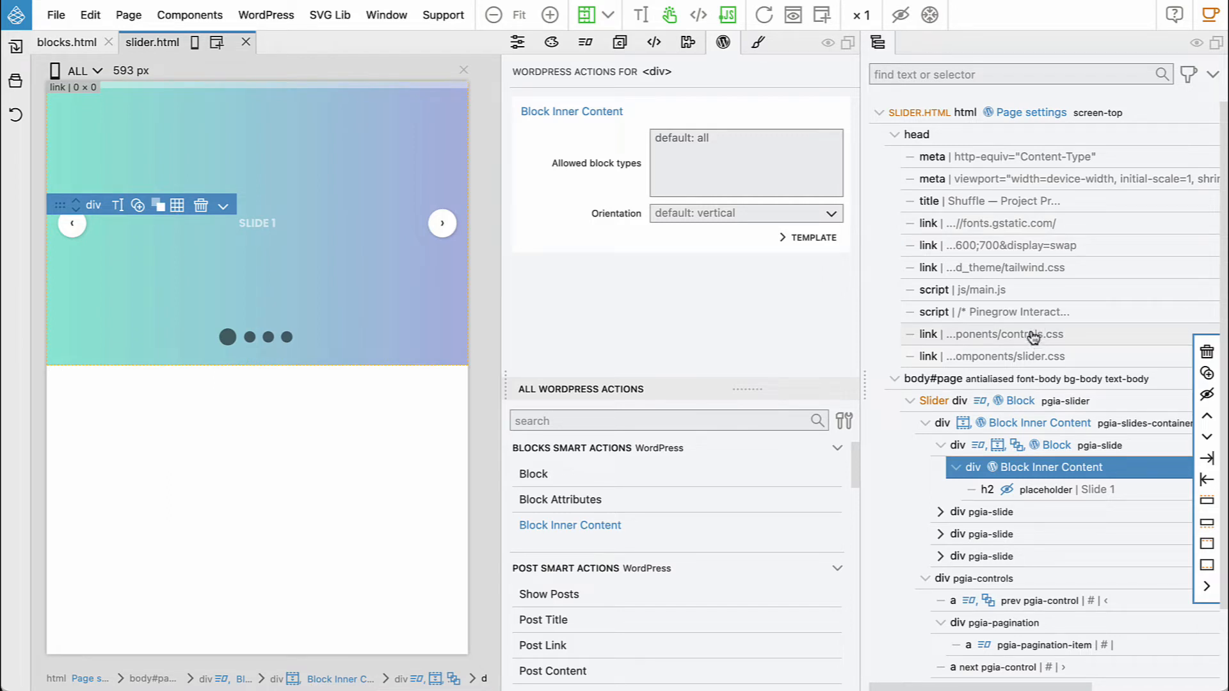
click(16, 81)
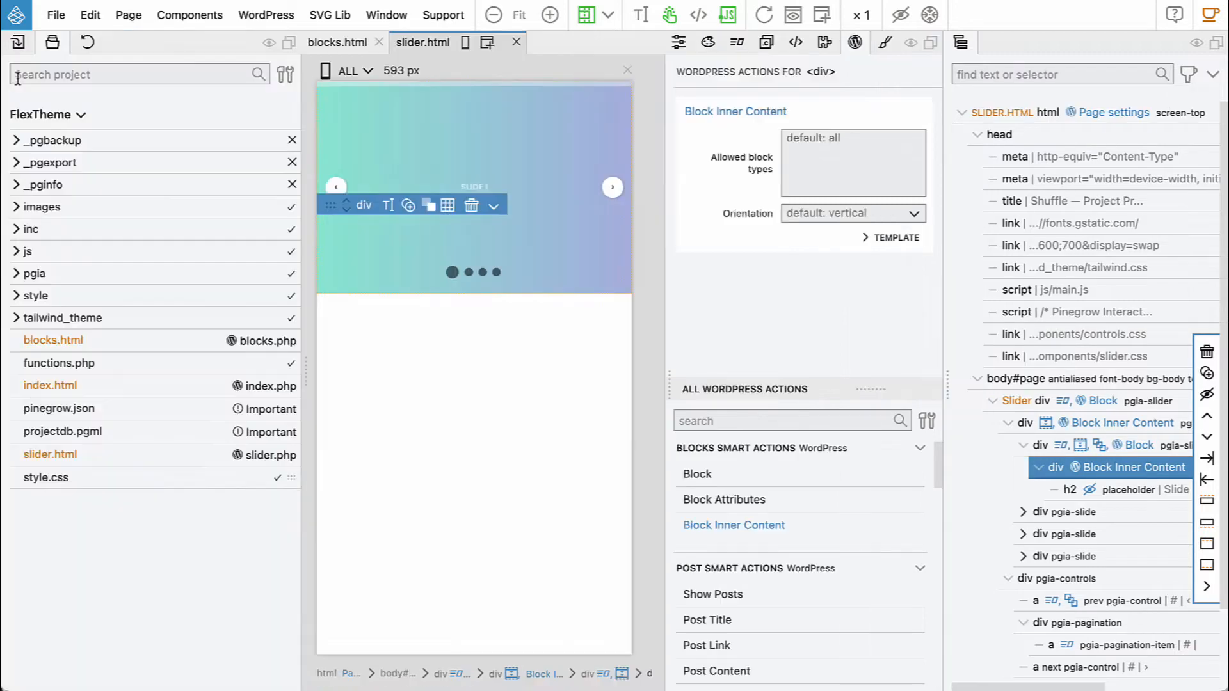
click(18, 274)
click(32, 296)
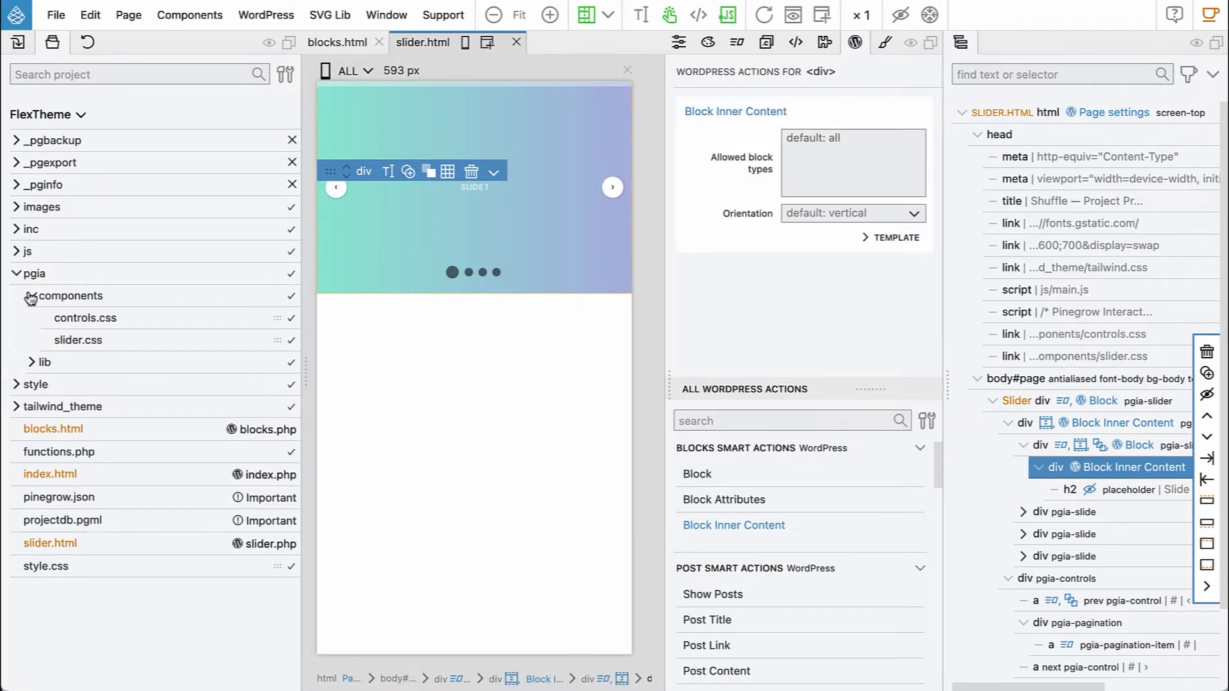
Open controls.css and slider.css from pgia/components to examine the slider's style rules
double_click(77, 318)
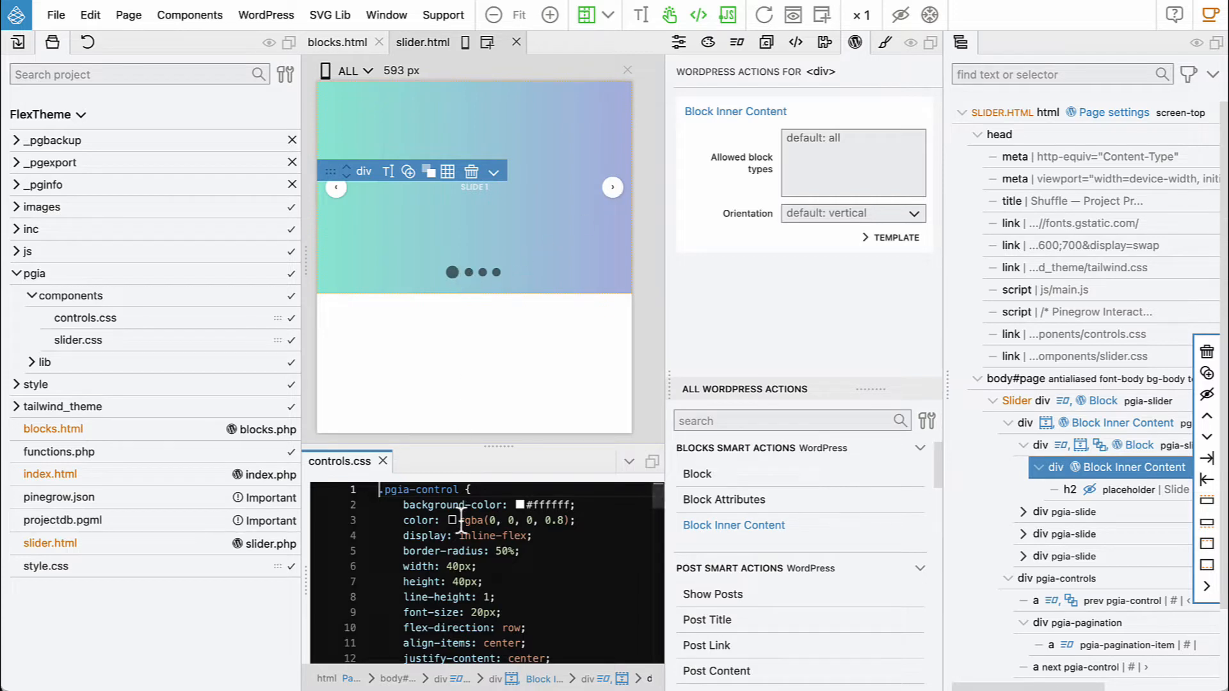
scroll(461, 520, down, 4)
scroll(461, 519, down, 7)
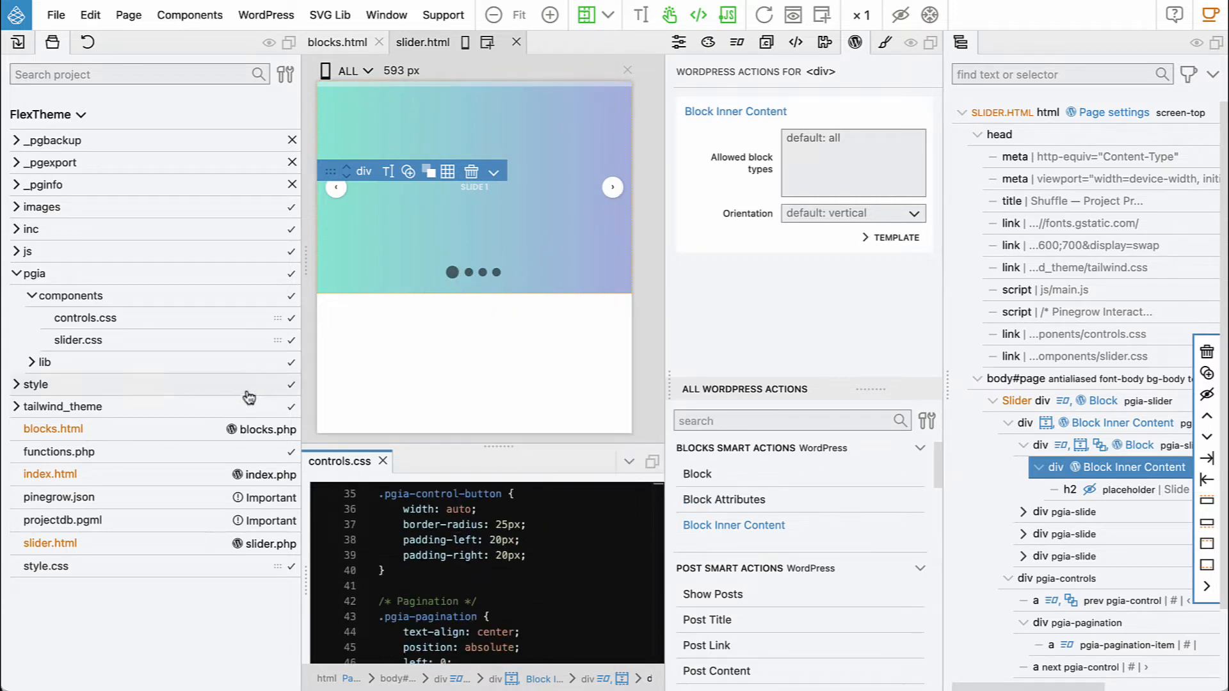
double_click(91, 340)
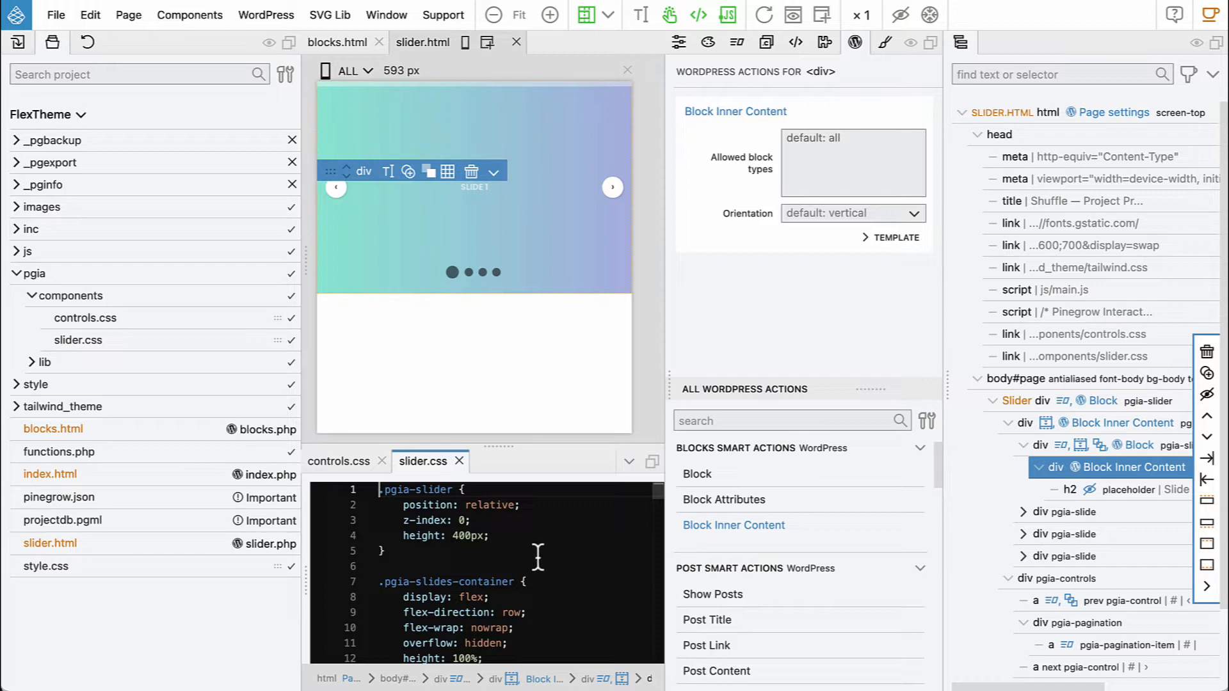
Select the Slider block and review its Style, Editor style and Script options in the block settings
click(1137, 402)
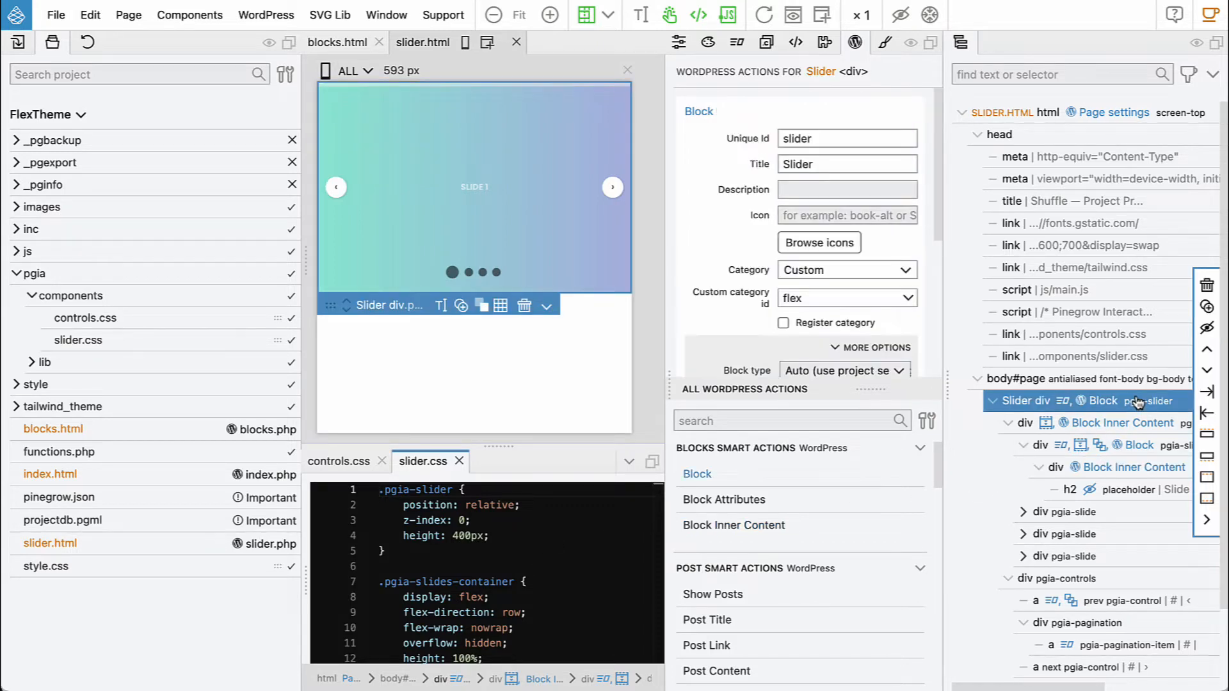
scroll(865, 176, down, 2)
scroll(864, 179, down, 5)
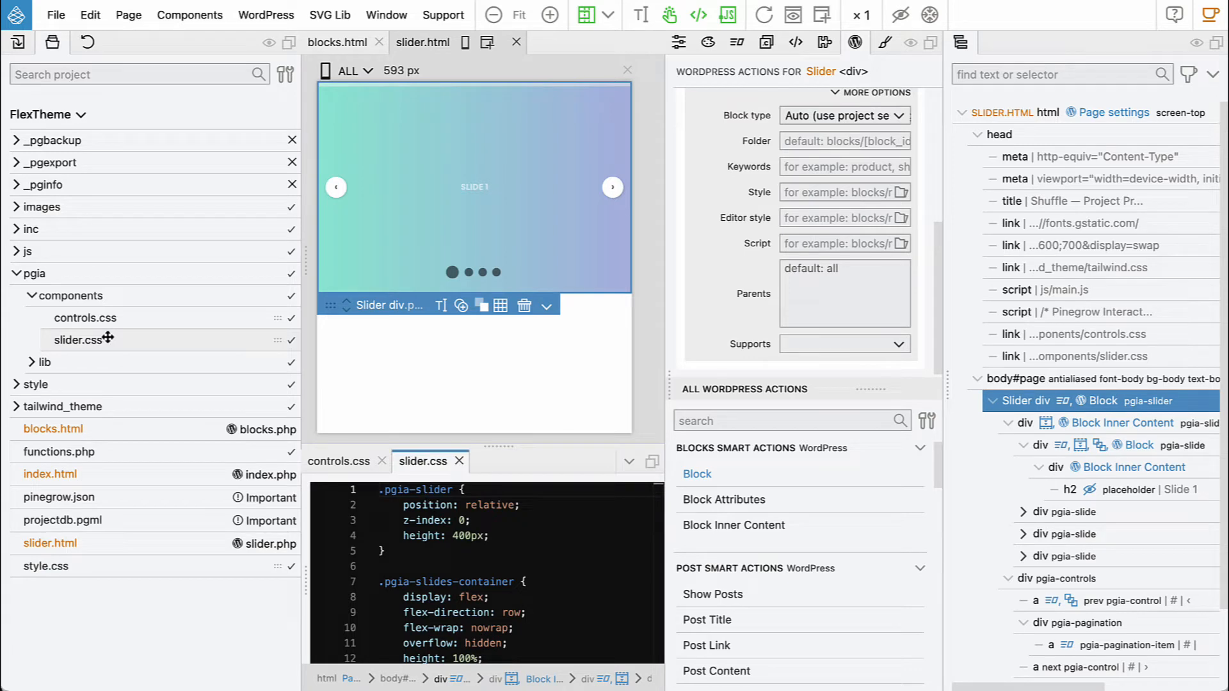
click(36, 386)
right_click(35, 387)
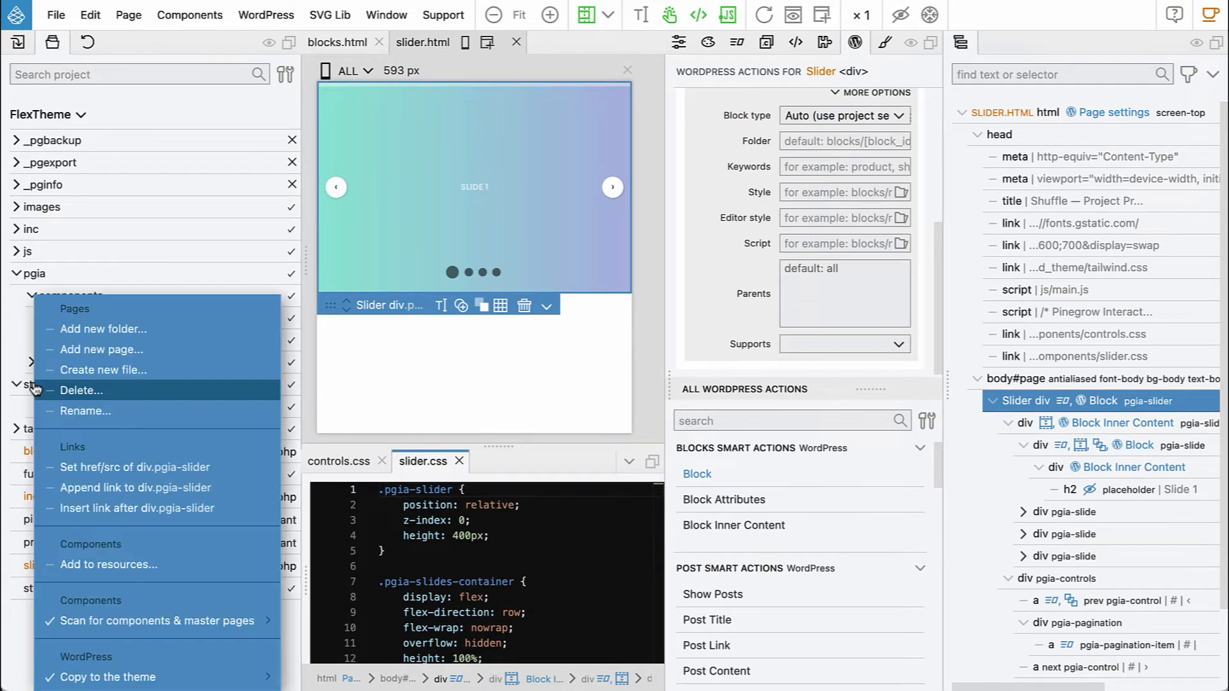
click(96, 370)
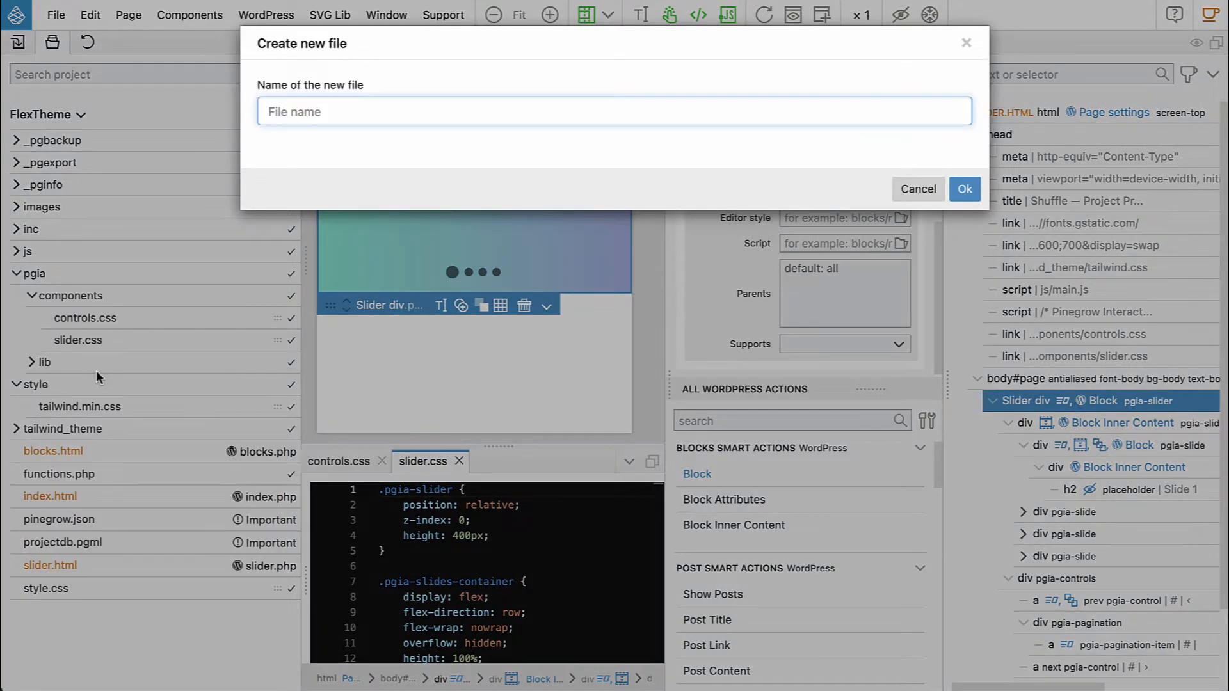
text(slide)
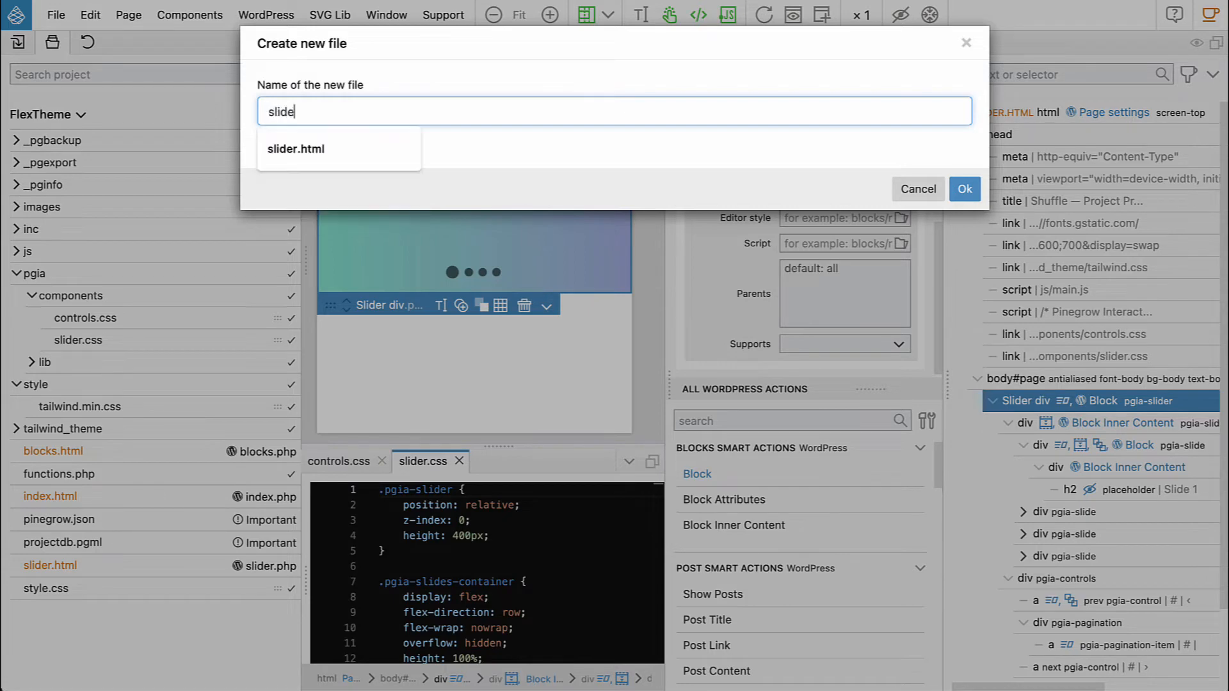
text(r_b)
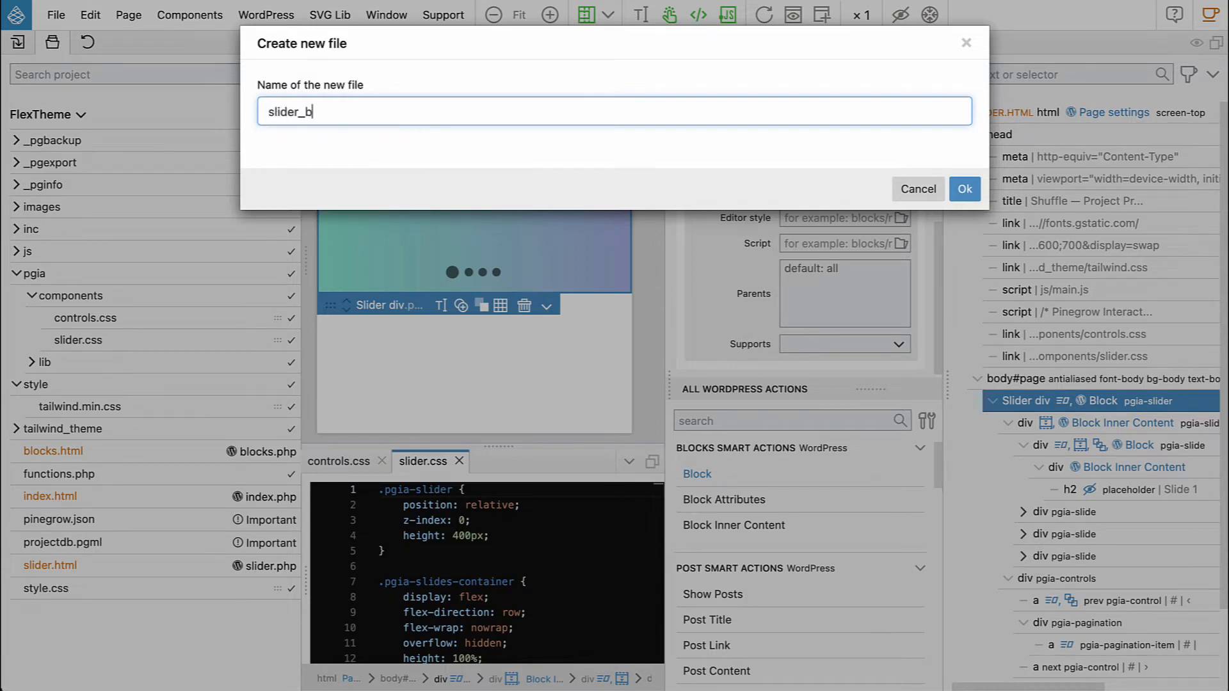
text(lock.css)
click(918, 189)
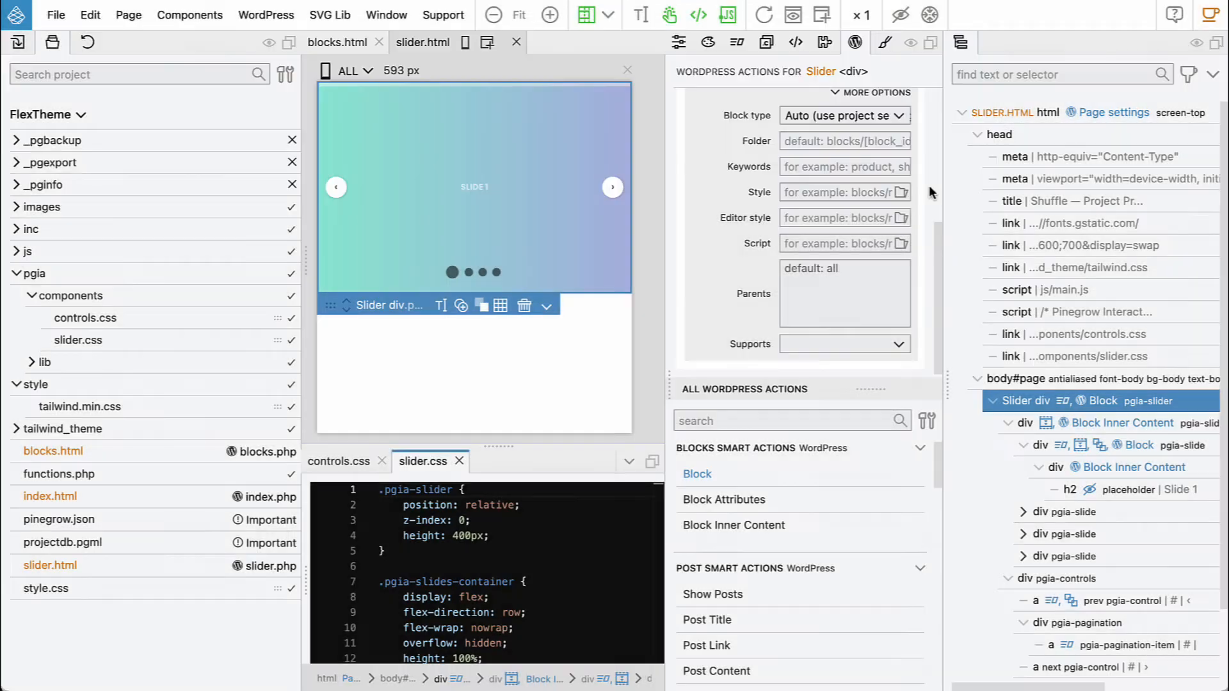
Add a new folder named blocks at the root of the FlexTheme project
right_click(50, 117)
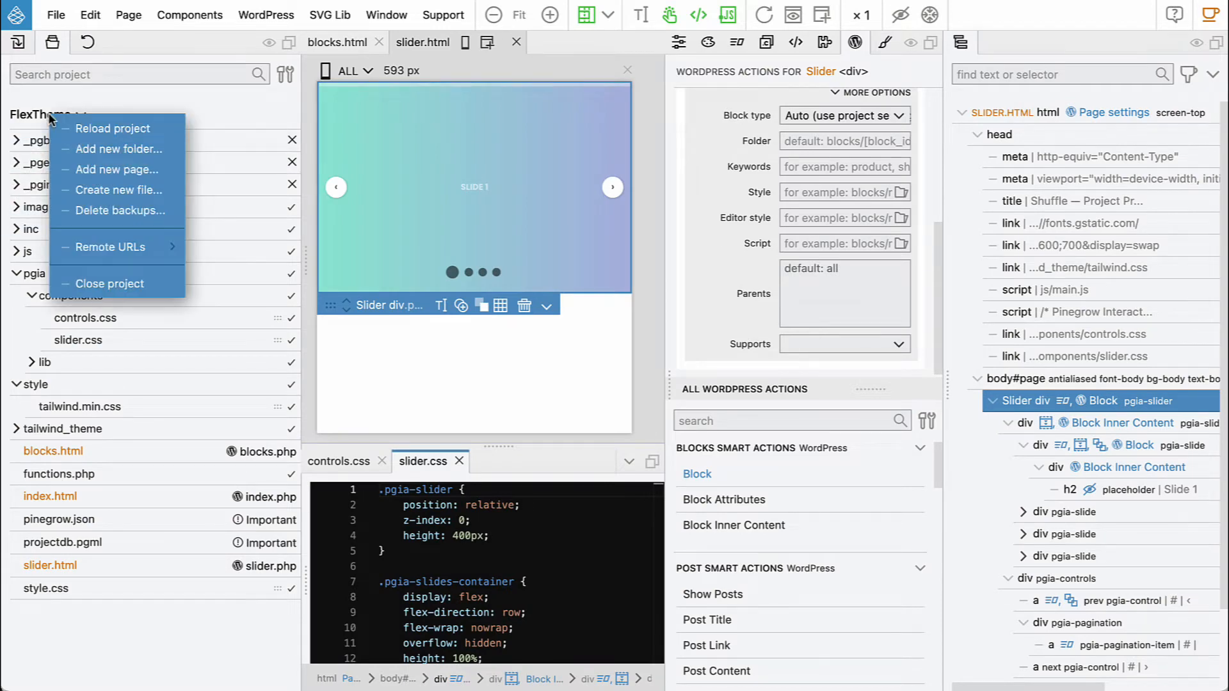
click(106, 148)
text(blocks)
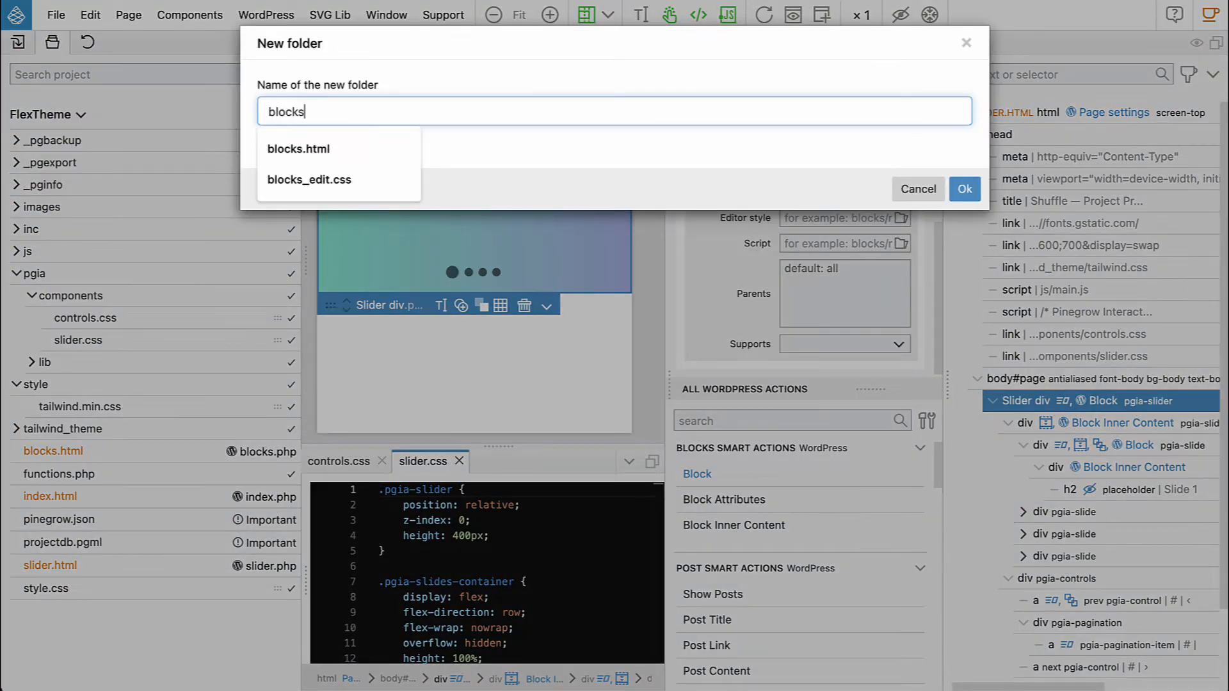
key(Return)
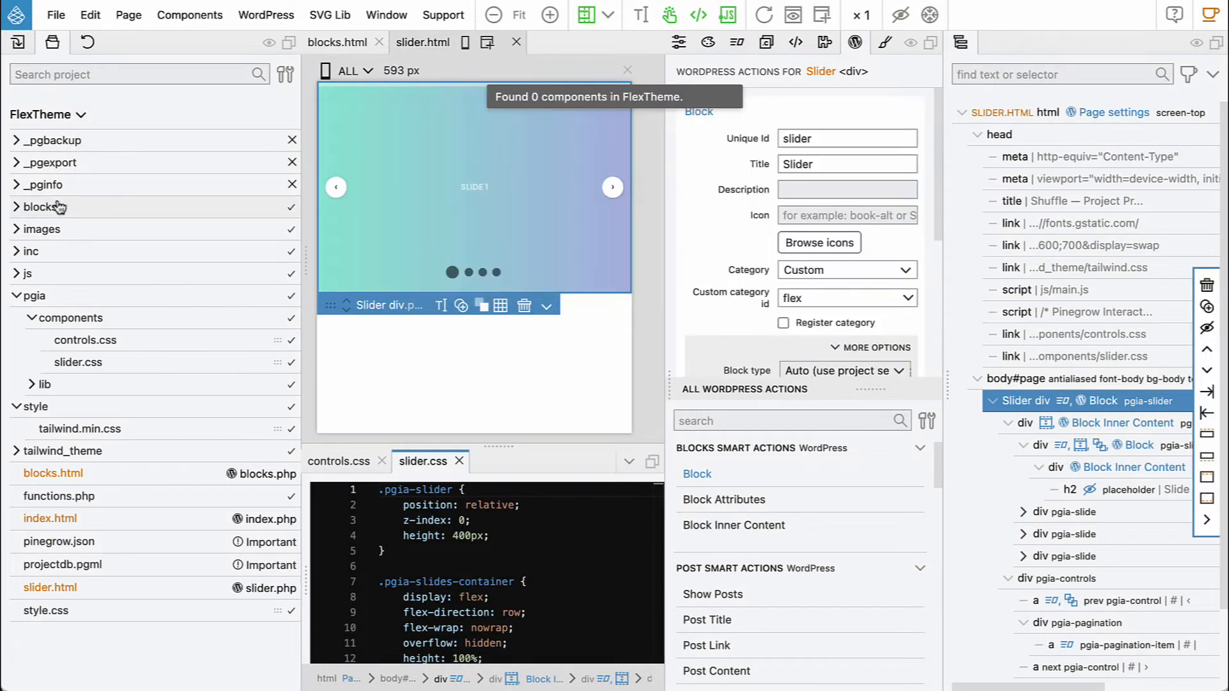
Create a subfolder named slider inside the blocks folder
click(29, 210)
right_click(41, 206)
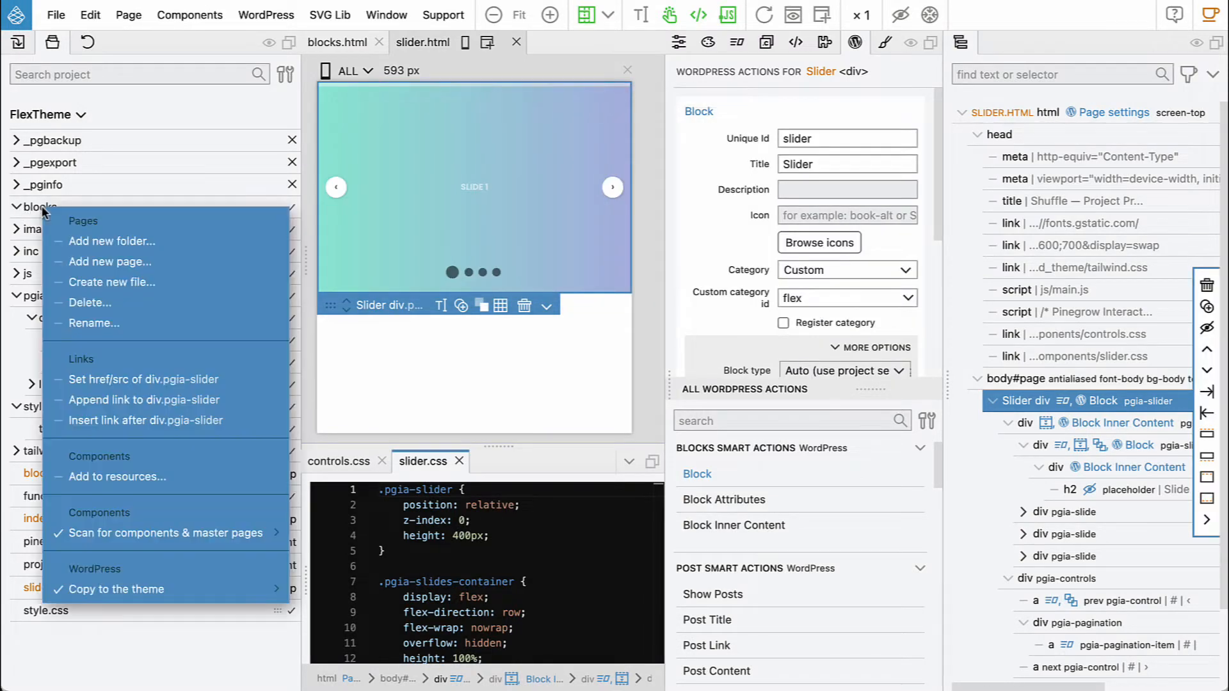
click(110, 246)
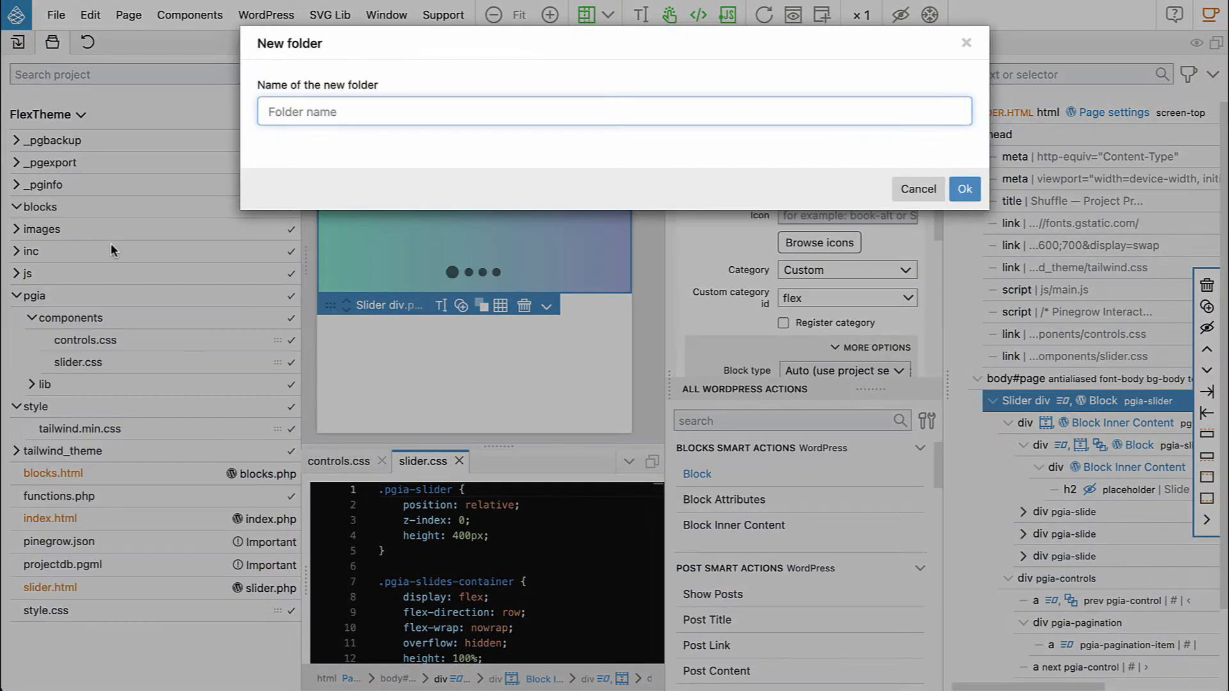
text(slider)
key(Return)
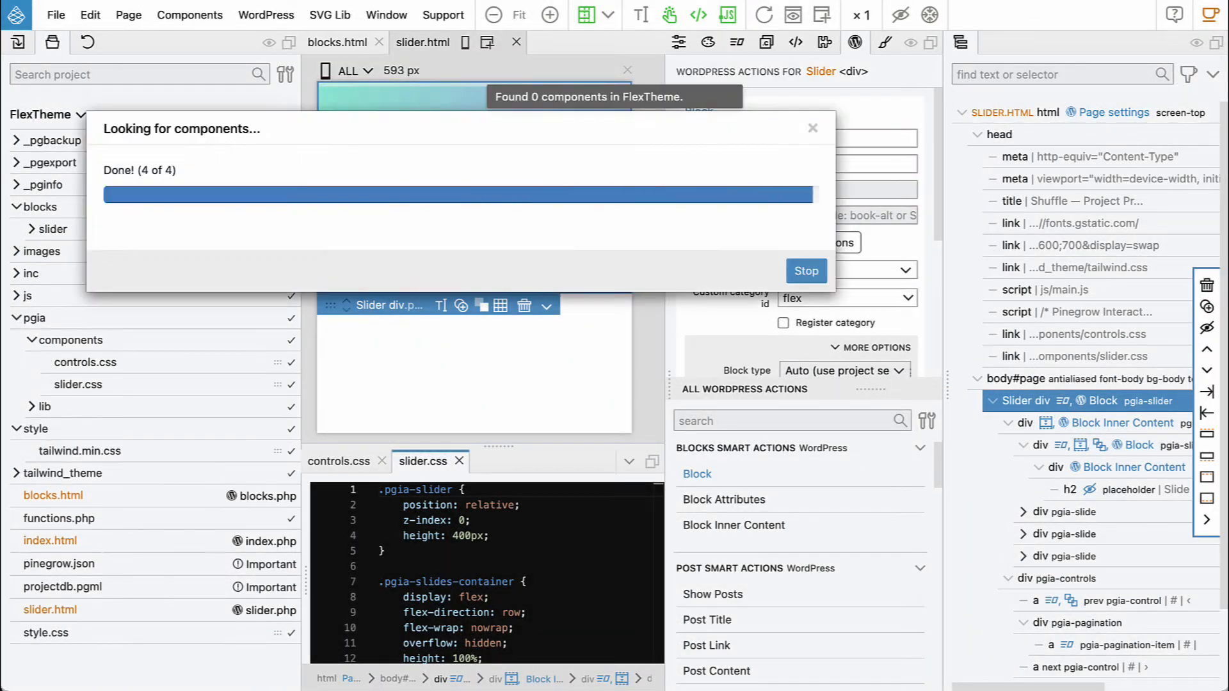
Create a new file named slider.css in the blocks/slider folder
right_click(53, 229)
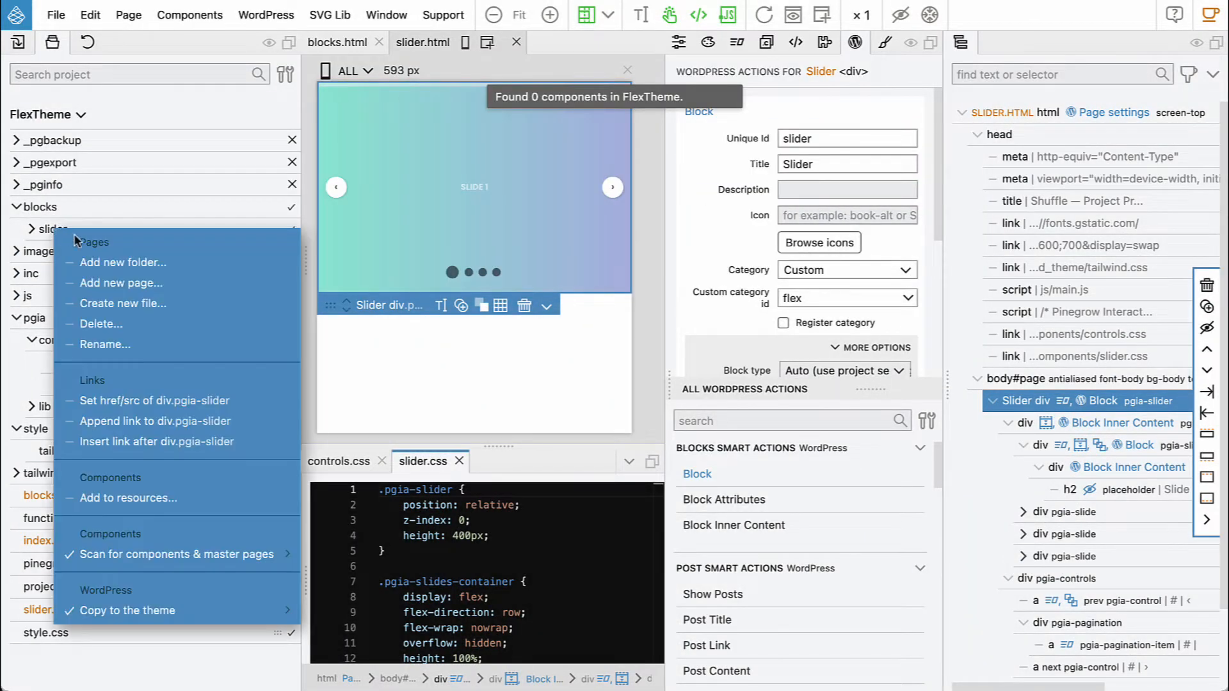
click(155, 303)
text(slider)
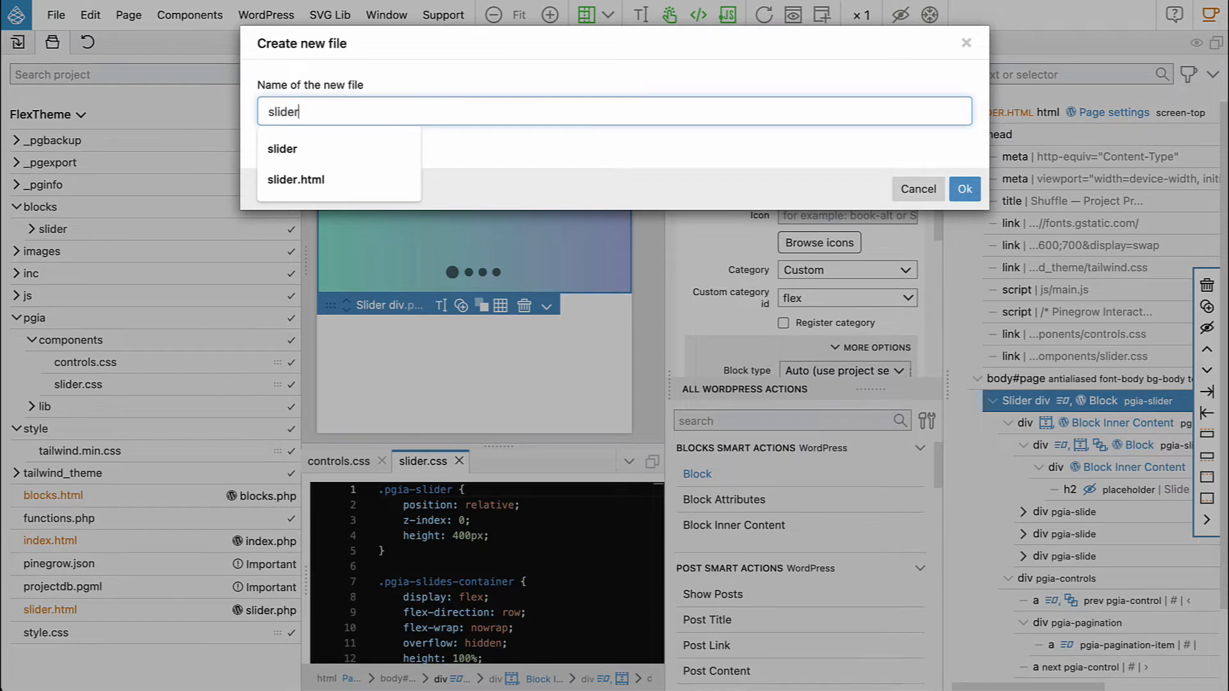
text(.css)
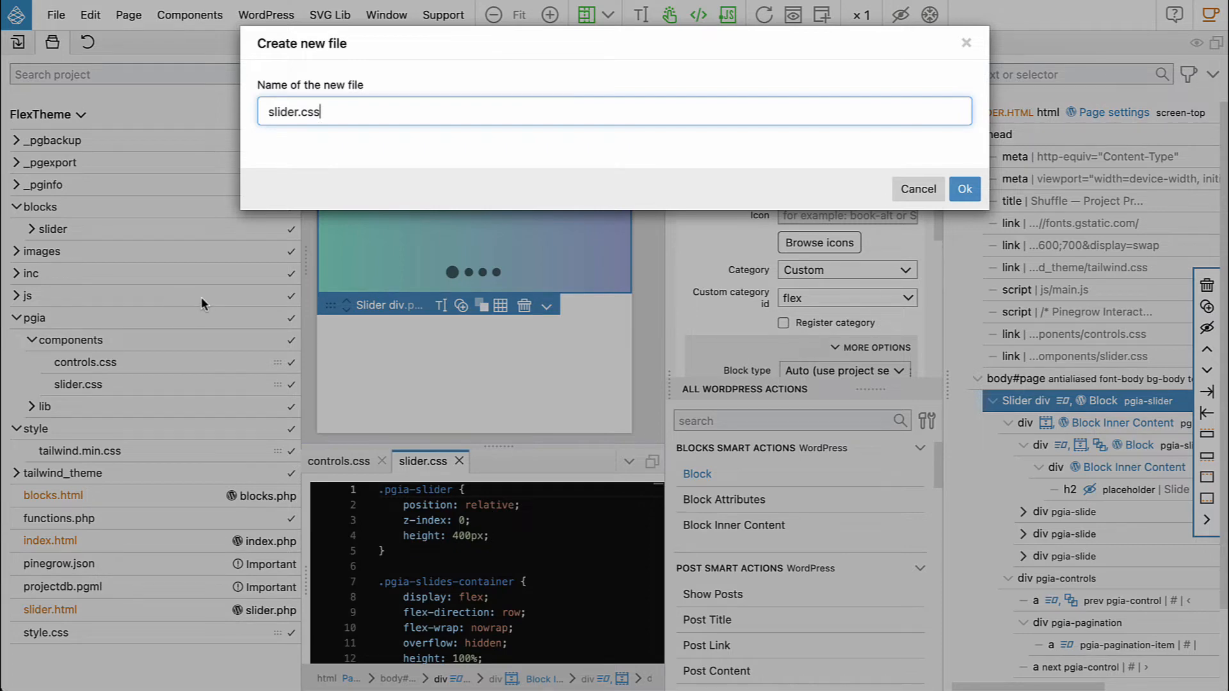
click(964, 190)
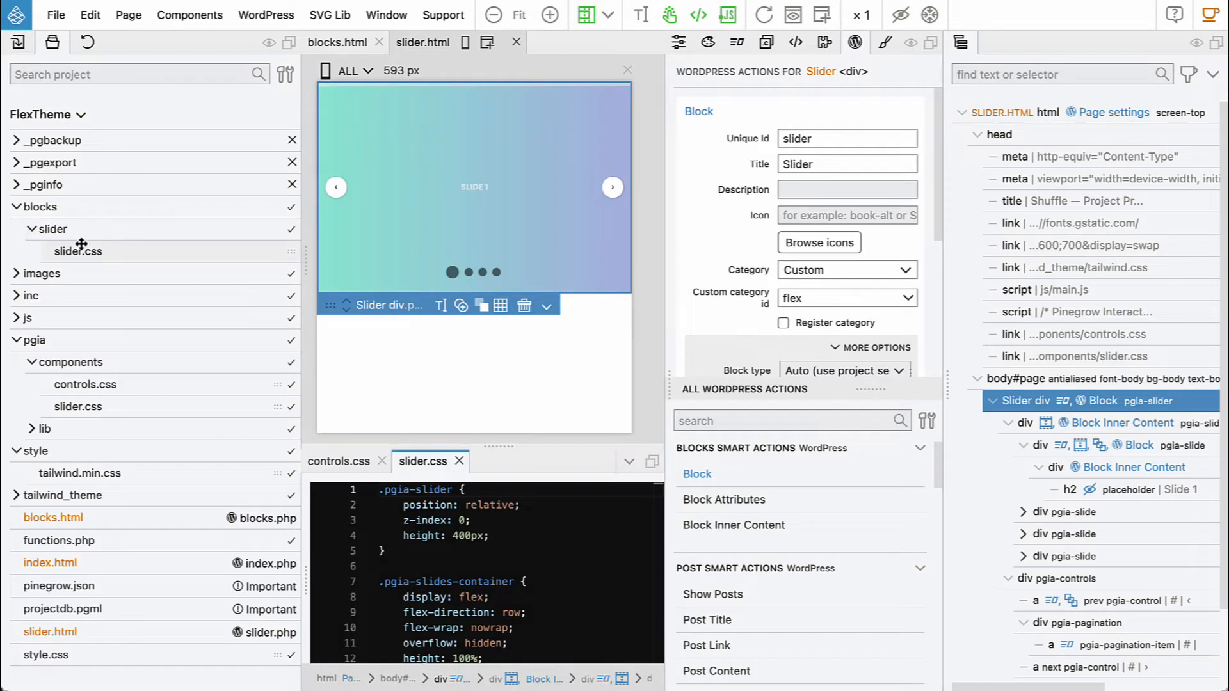
Copy all the rules of pgia/components/controls.css into the empty blocks/slider/slider.css file
click(85, 384)
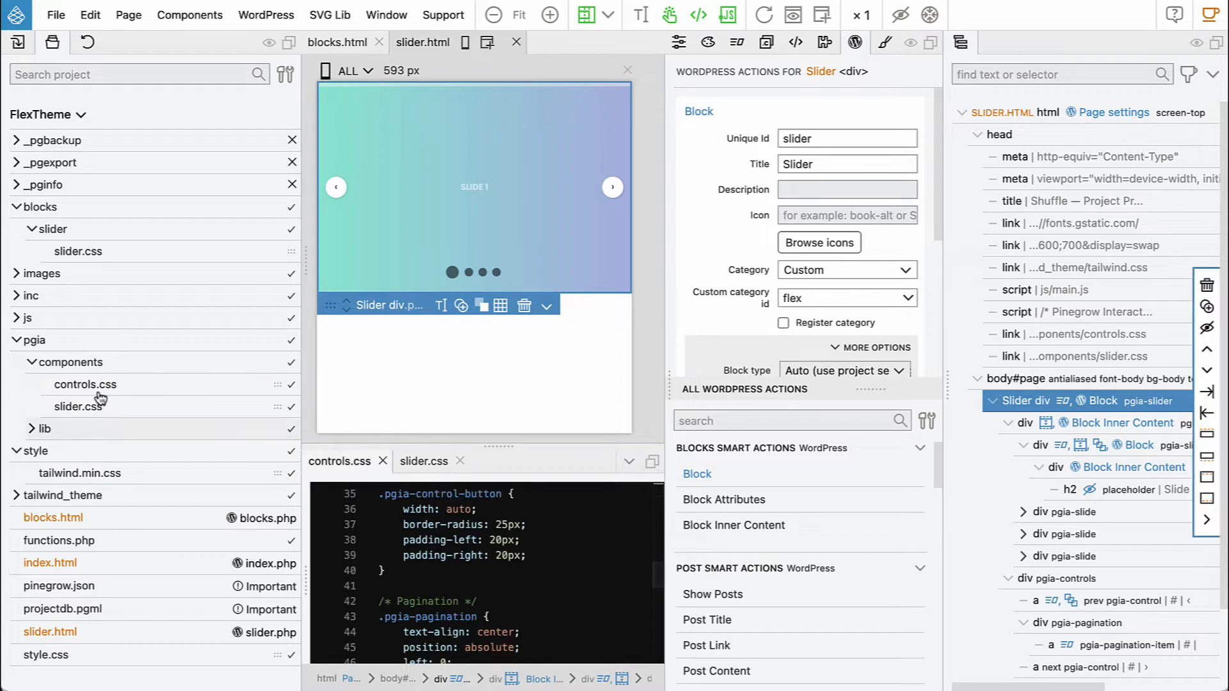
click(397, 529)
key(super+a)
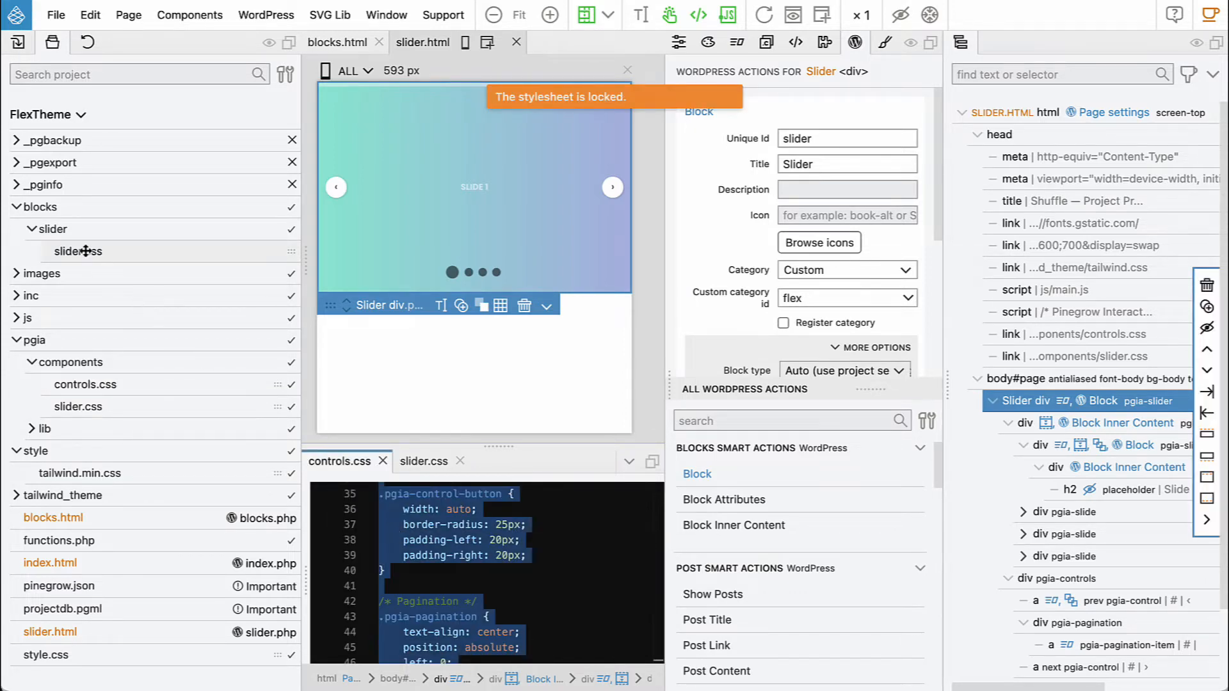
click(85, 251)
click(378, 501)
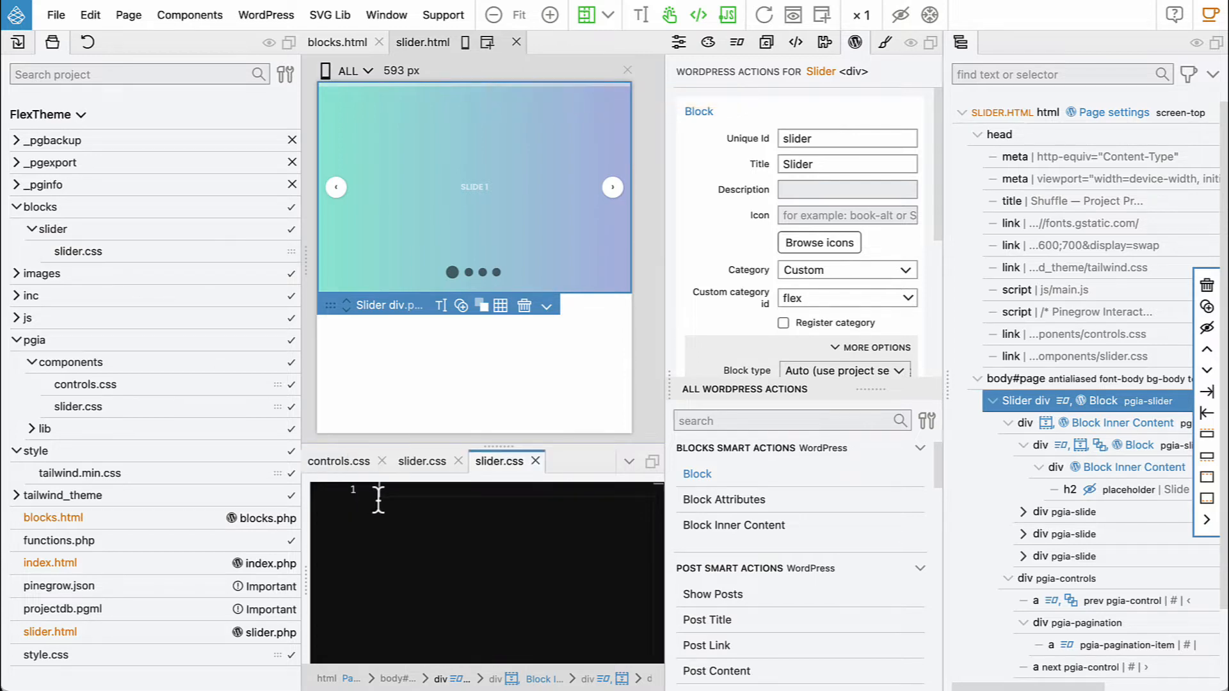
key(super+v)
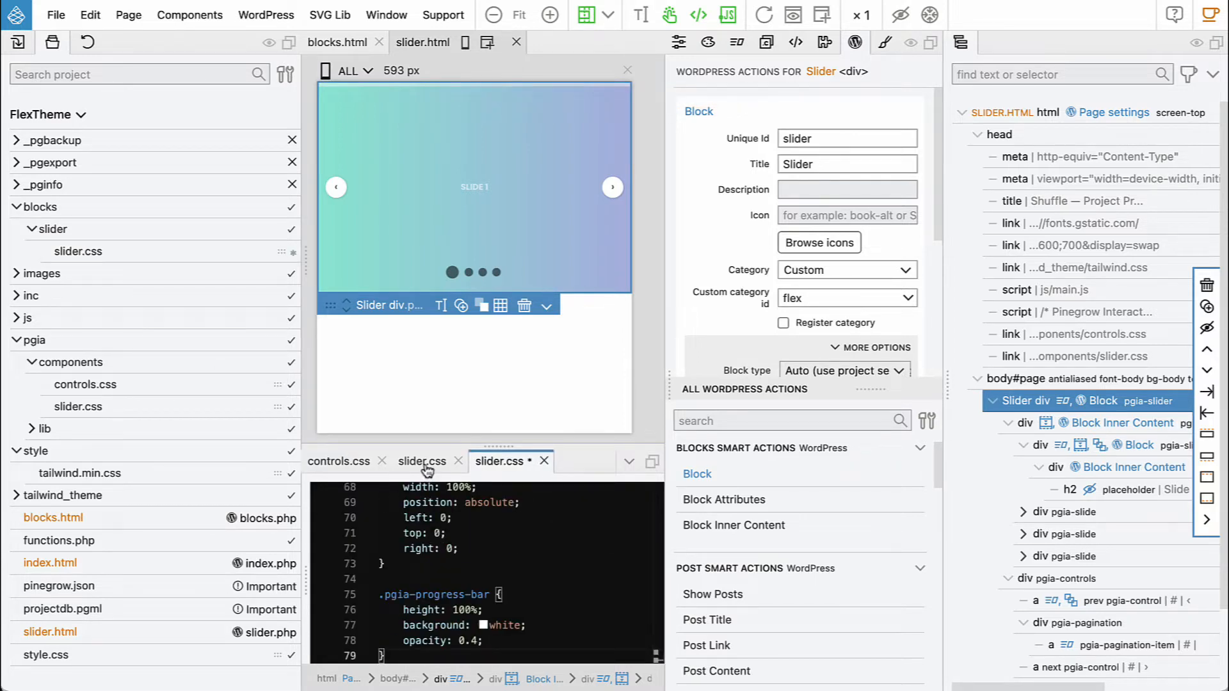
Append all the rules of pgia/components/slider.css at the end of blocks/slider/slider.css, separated by a blank line, and save the file
click(421, 461)
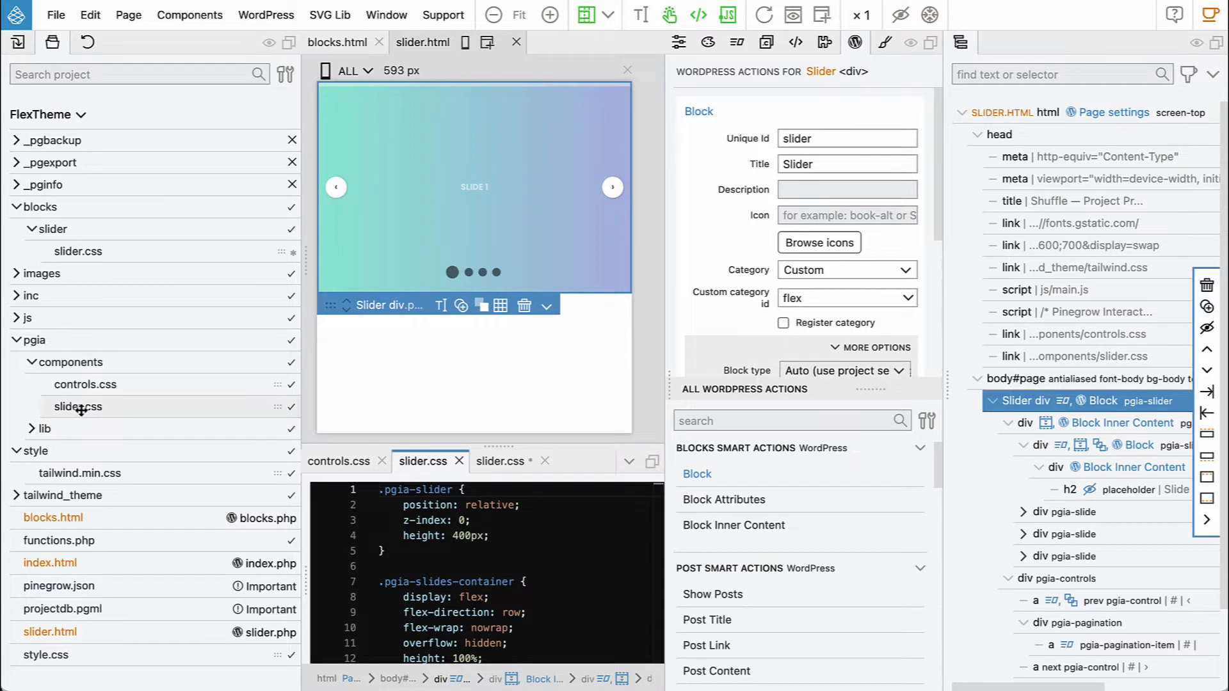
key(super+a)
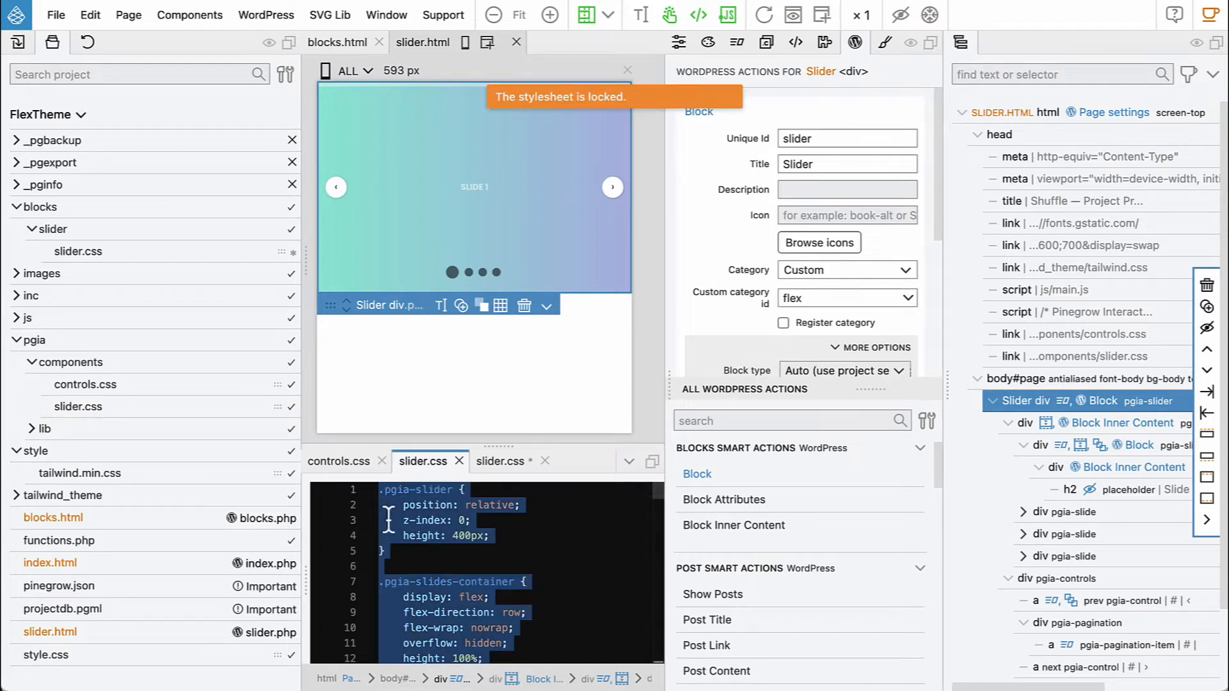
click(499, 461)
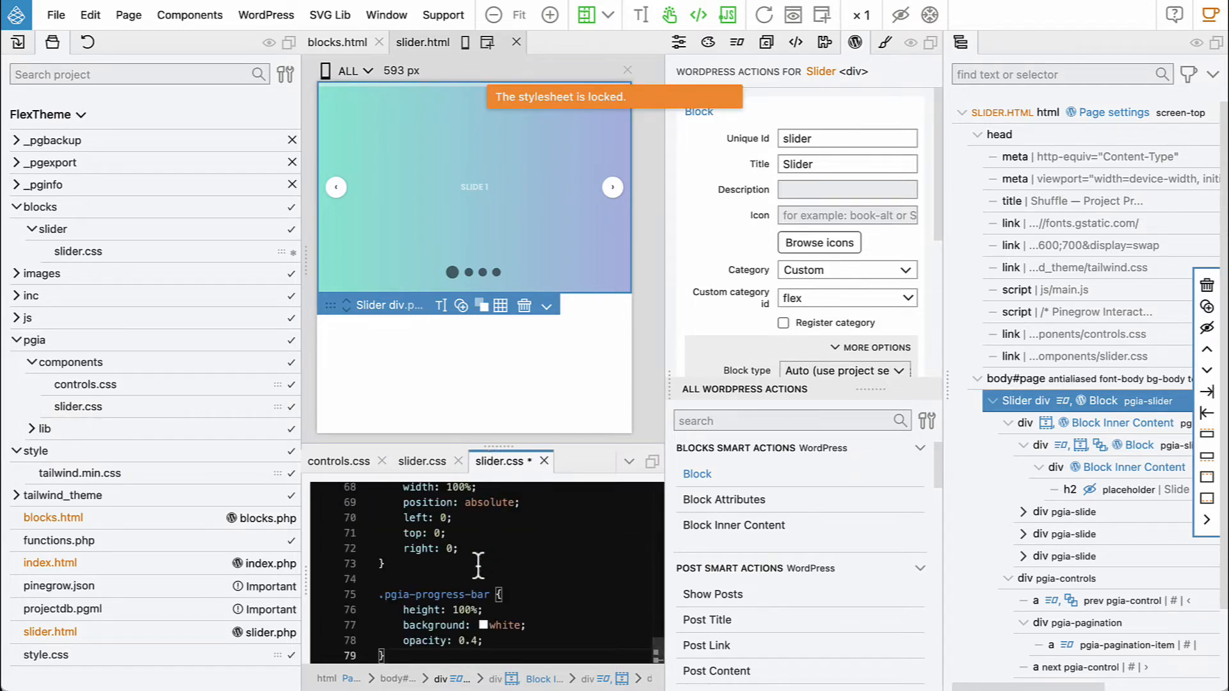
key(Return)
key(Return)
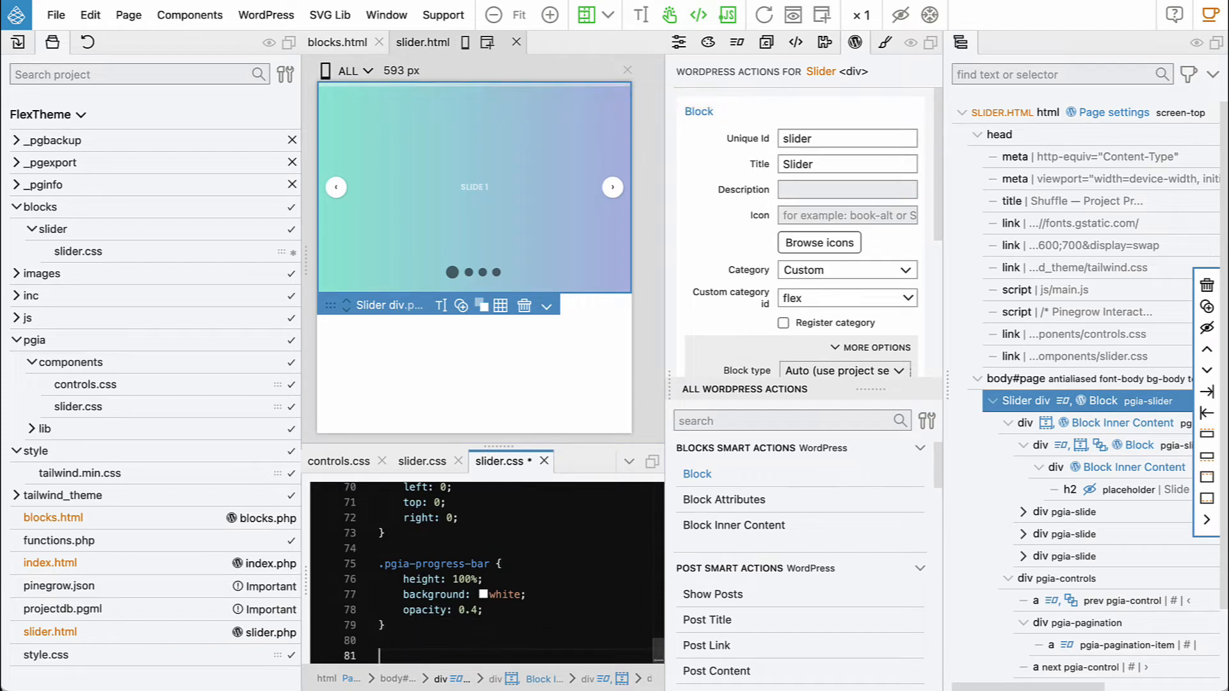
key(super+v)
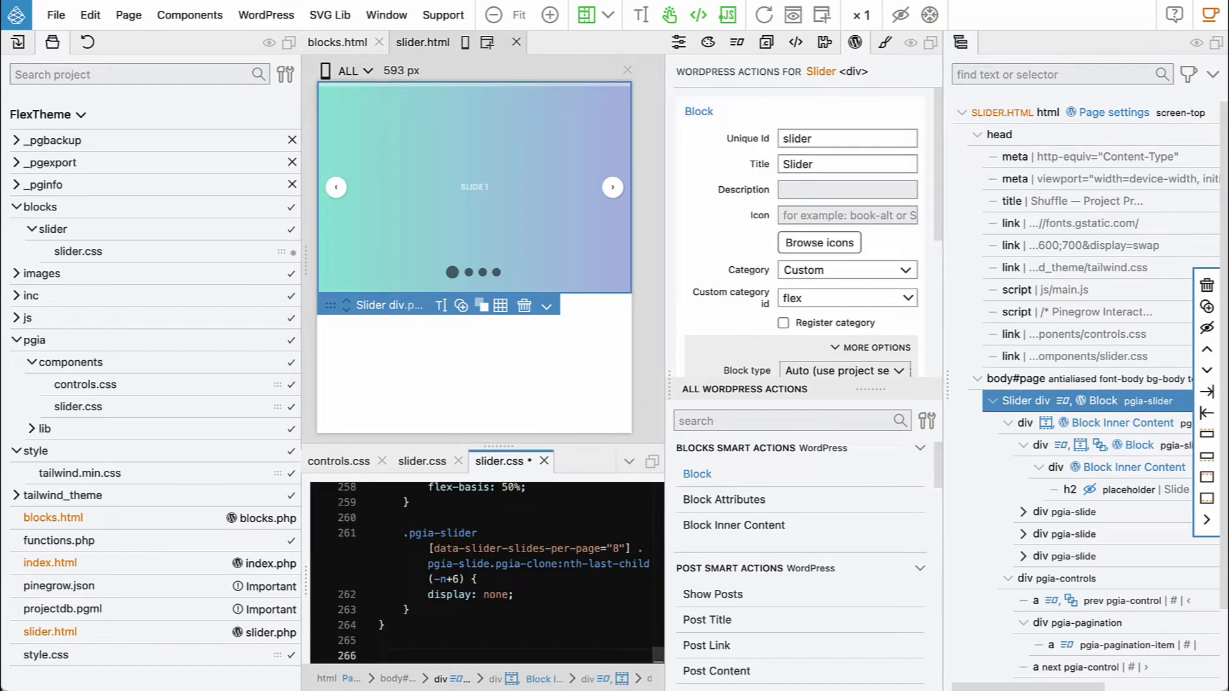
key(super+s)
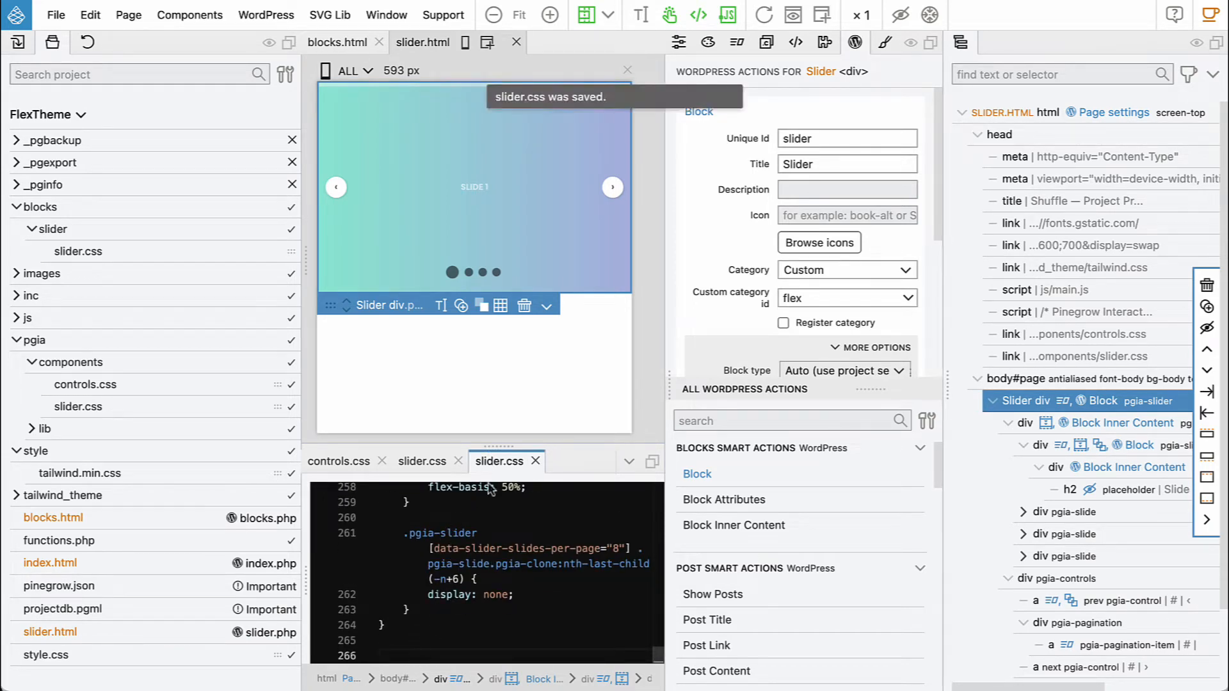
Close the three open stylesheets in the code editor and collapse the pgia folder
click(535, 461)
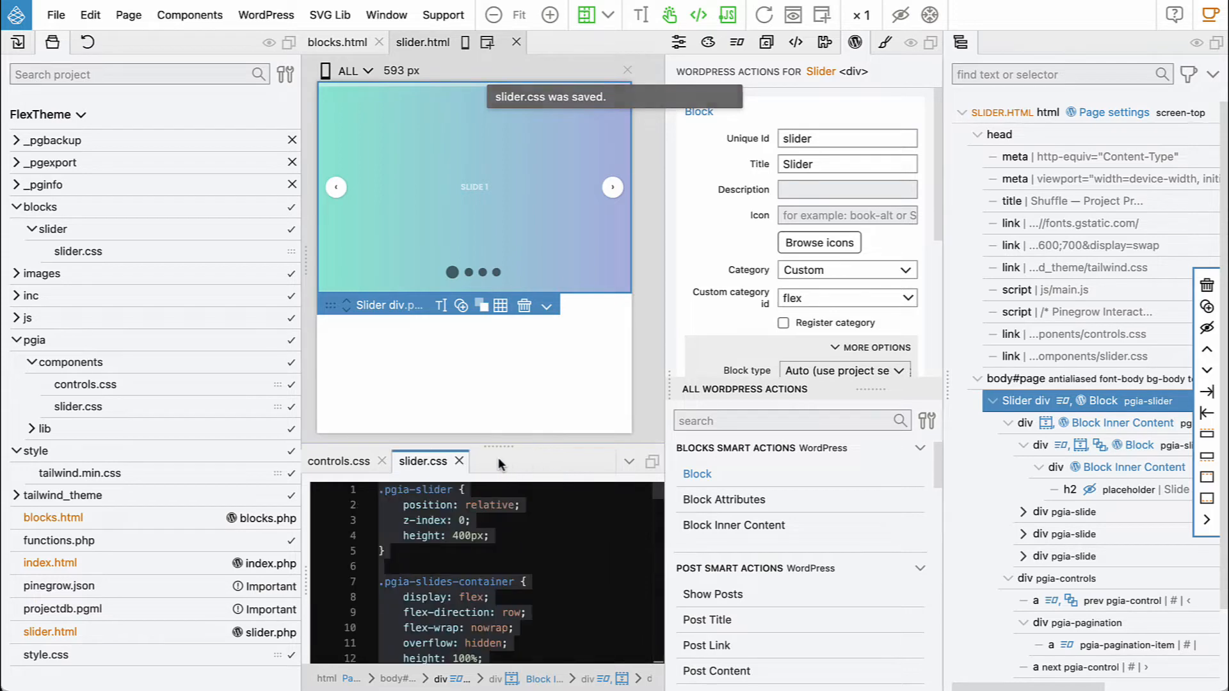
click(460, 462)
click(382, 461)
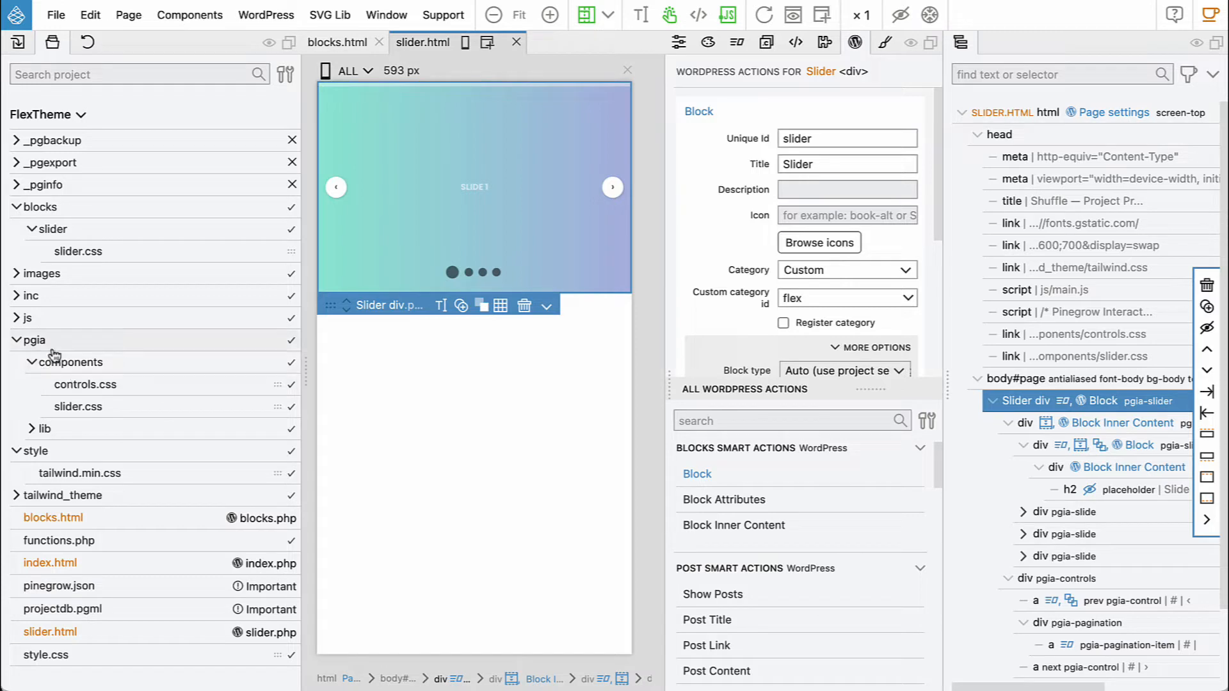
click(16, 340)
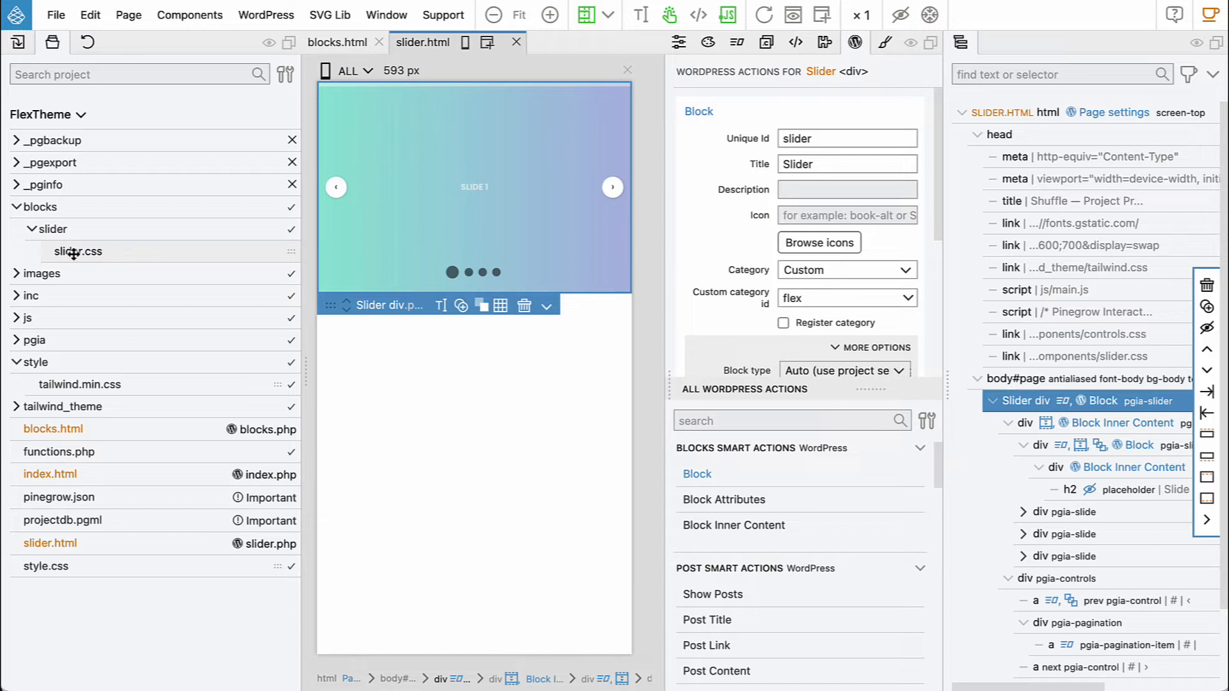
Replace the pgia controls.css and slider.css links in the slider.html head with a link to blocks/slider/slider.css
click(1070, 336)
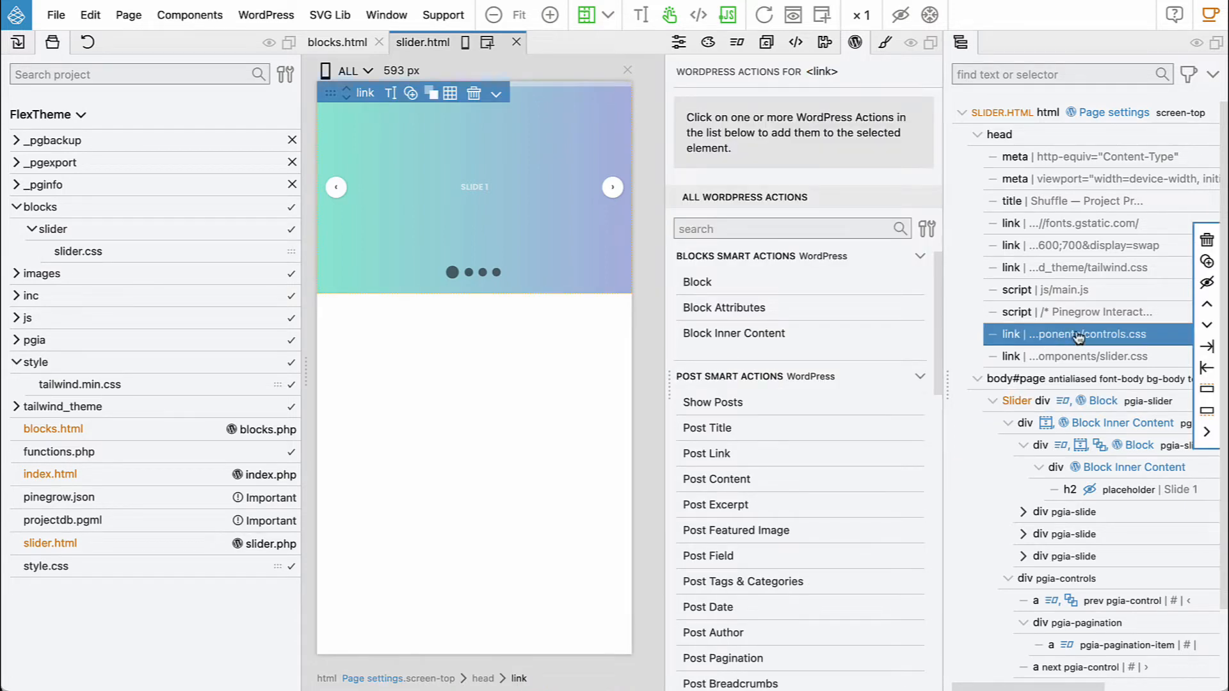
click(18, 342)
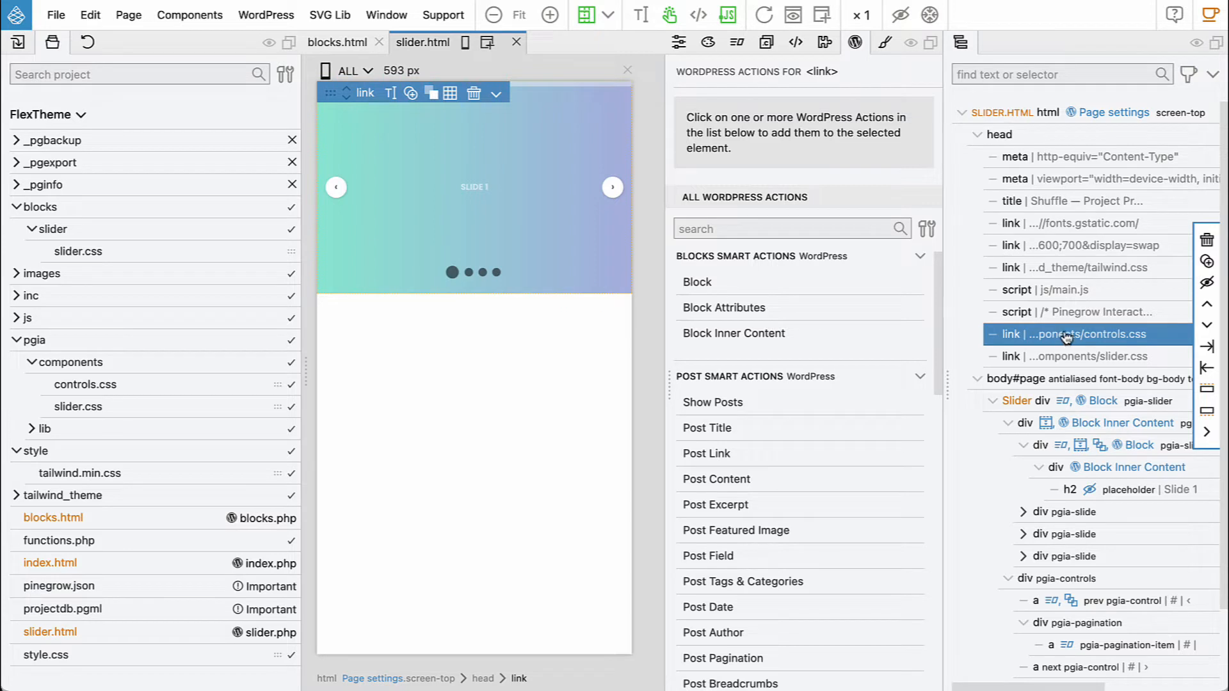
key(Delete)
key(Delete)
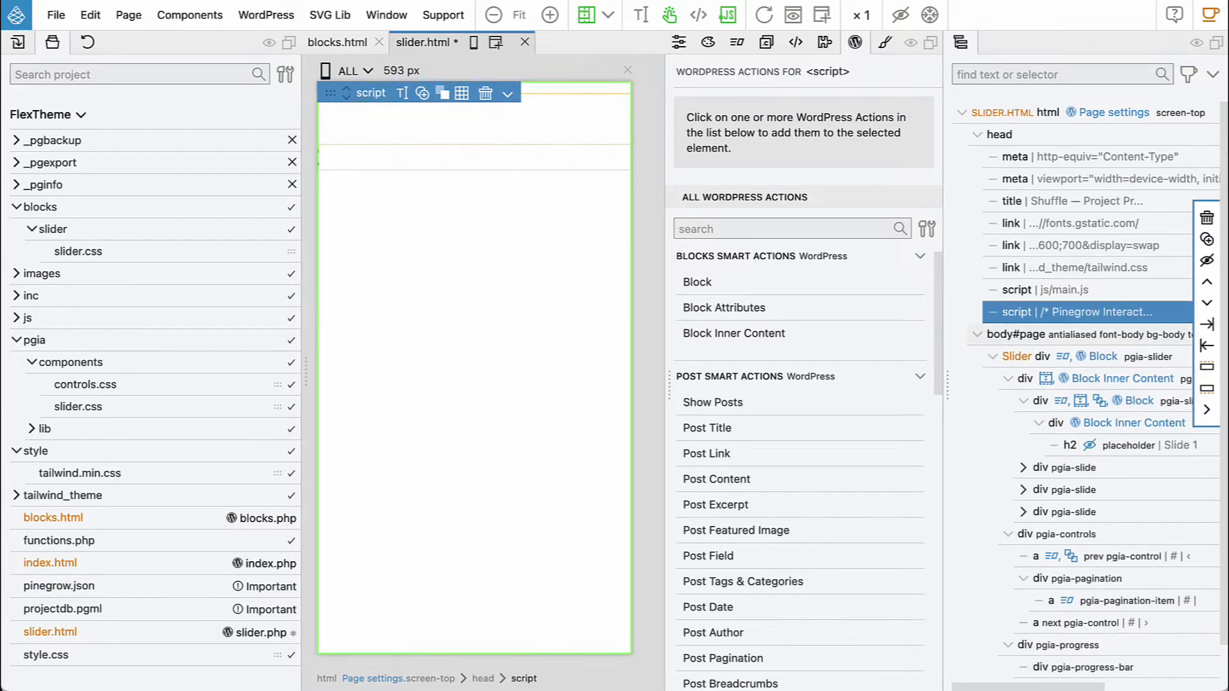
click(17, 341)
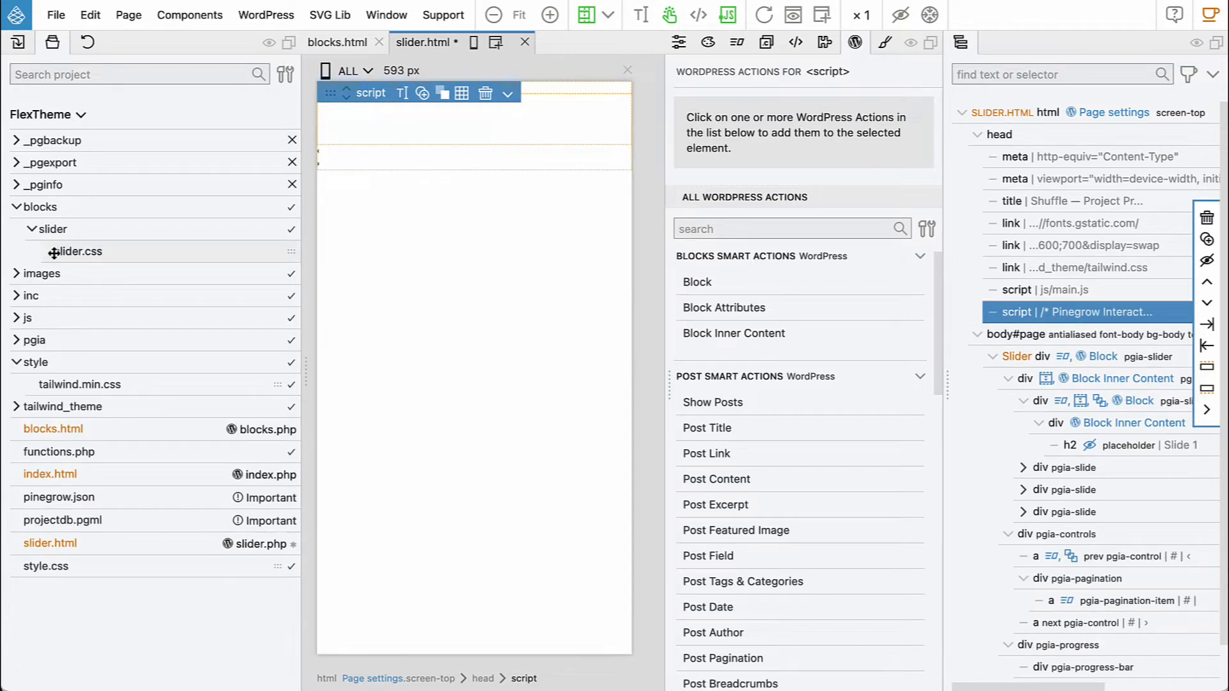
drag(54, 252, 425, 230)
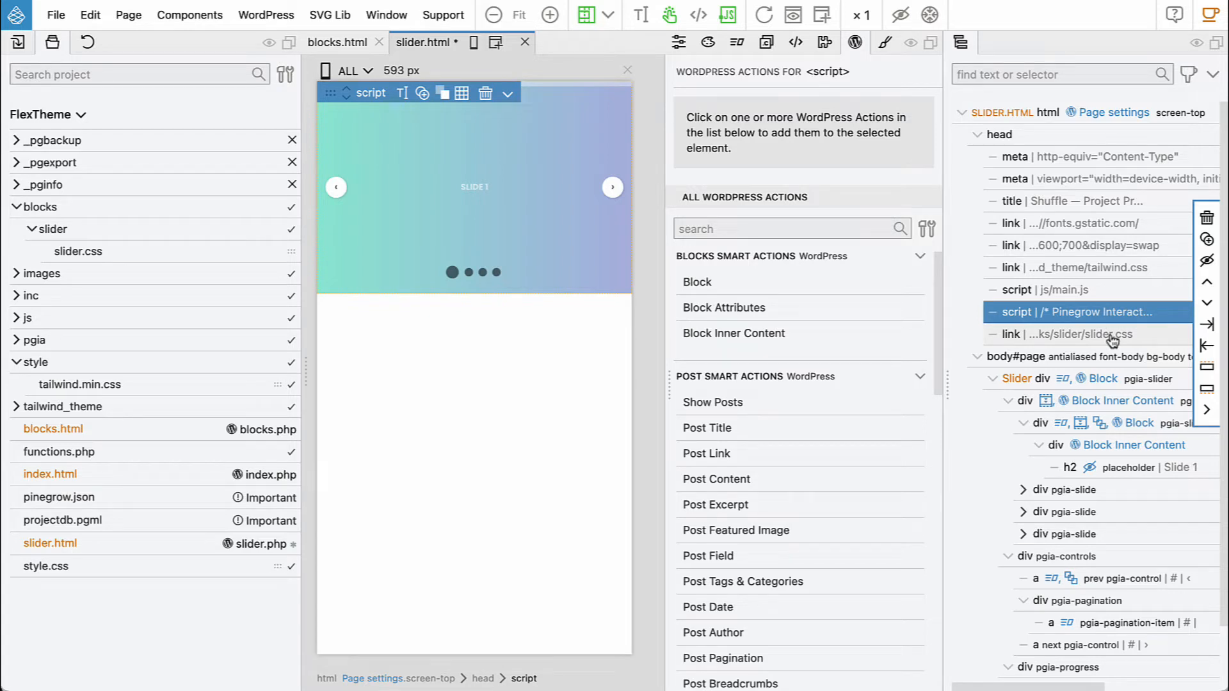
Set the Slider block's style to the blocks/slider/slider.css stylesheet
click(1112, 379)
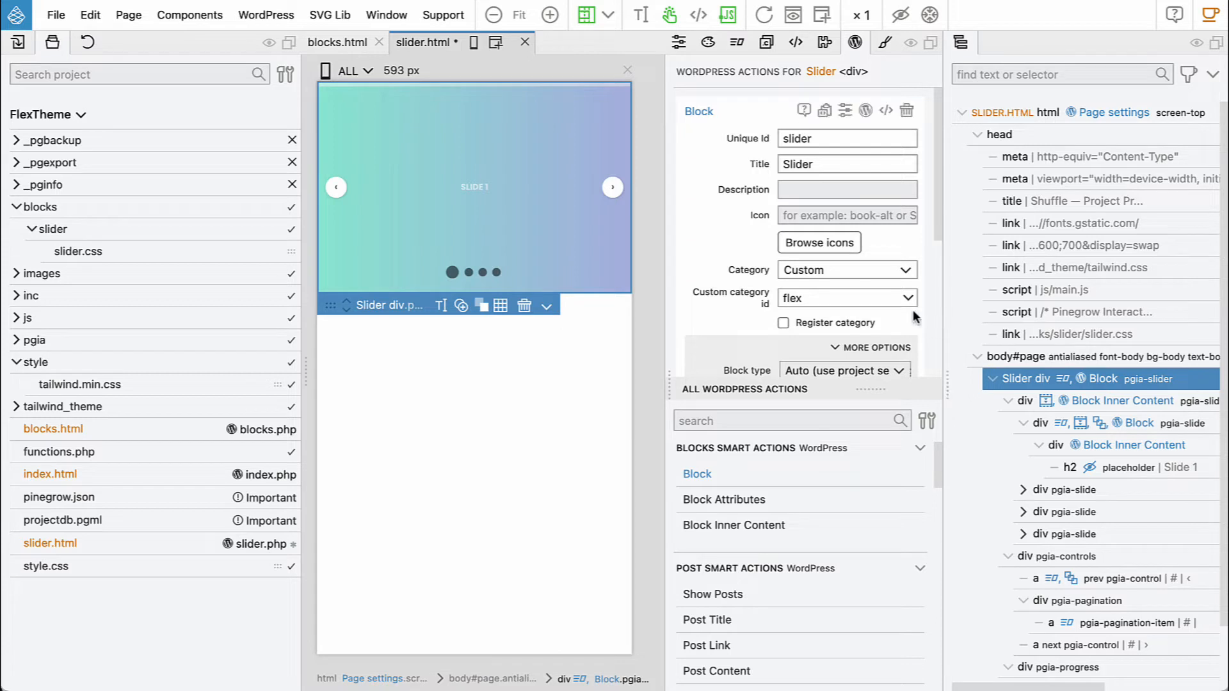
scroll(830, 282, down, 5)
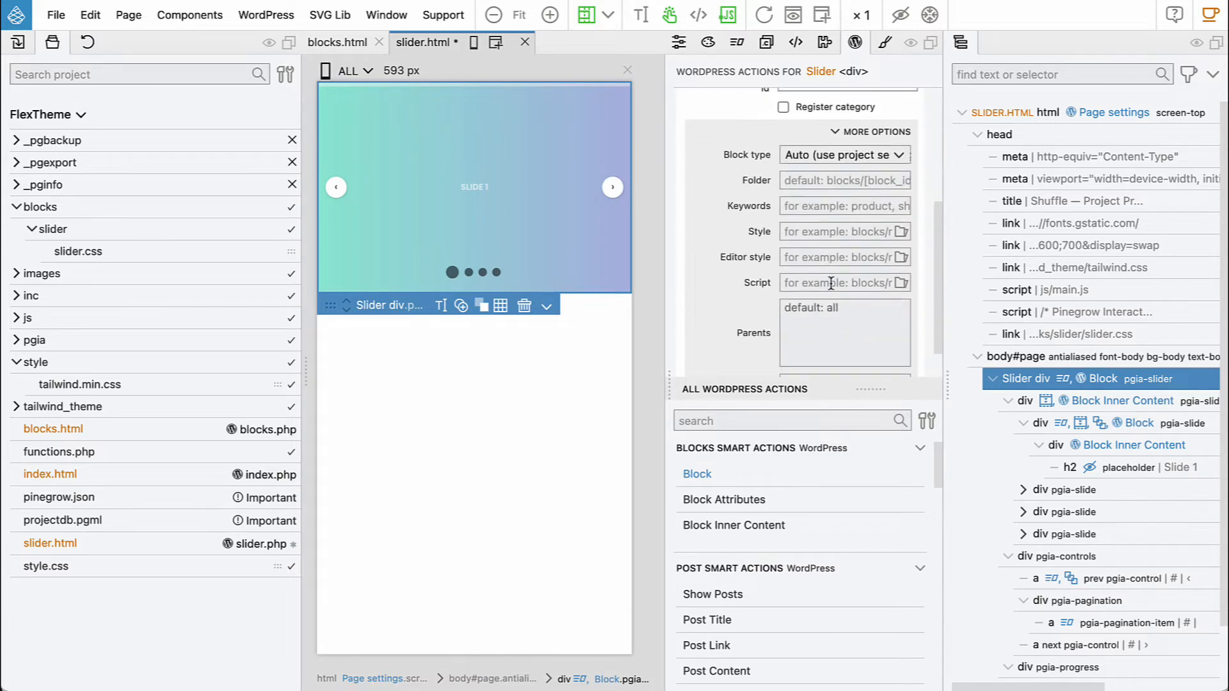
click(900, 232)
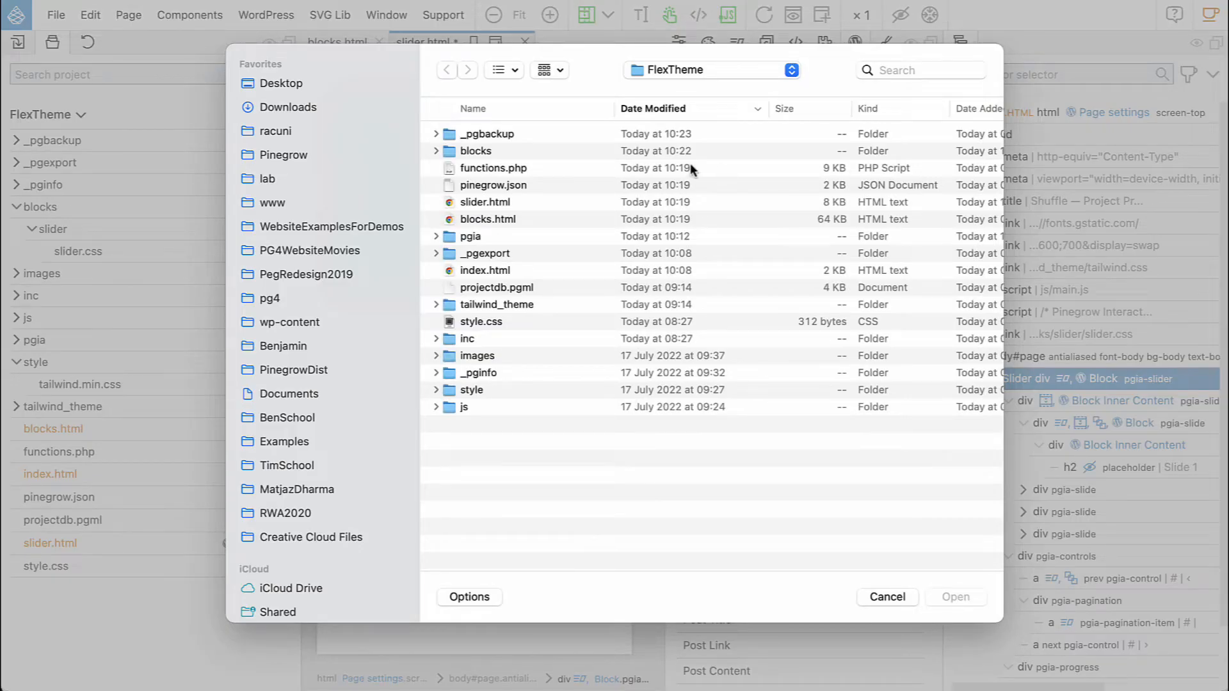
click(436, 151)
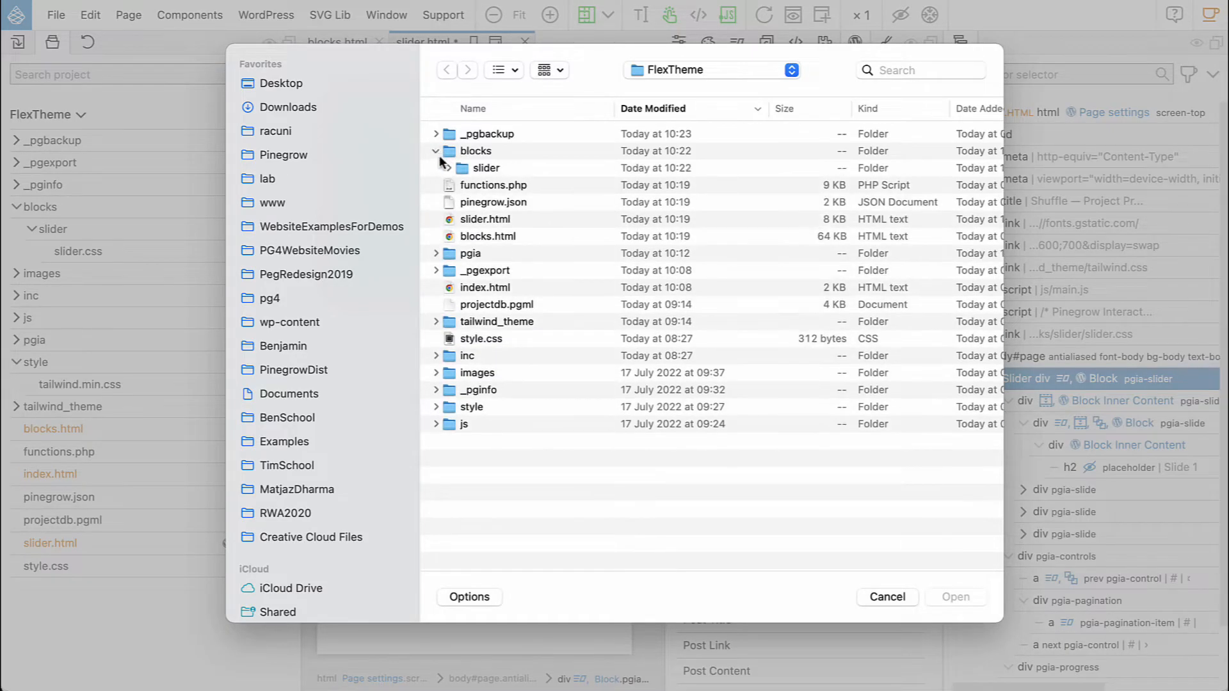
click(448, 168)
double_click(507, 185)
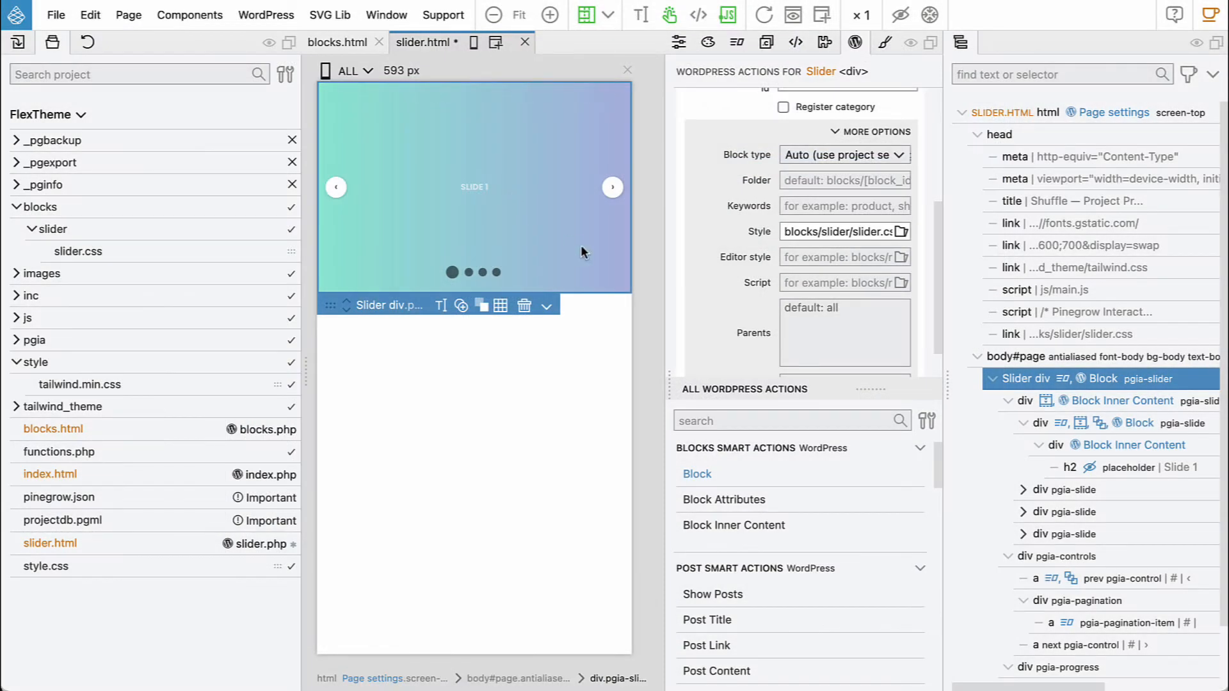
mouse_move(747, 261)
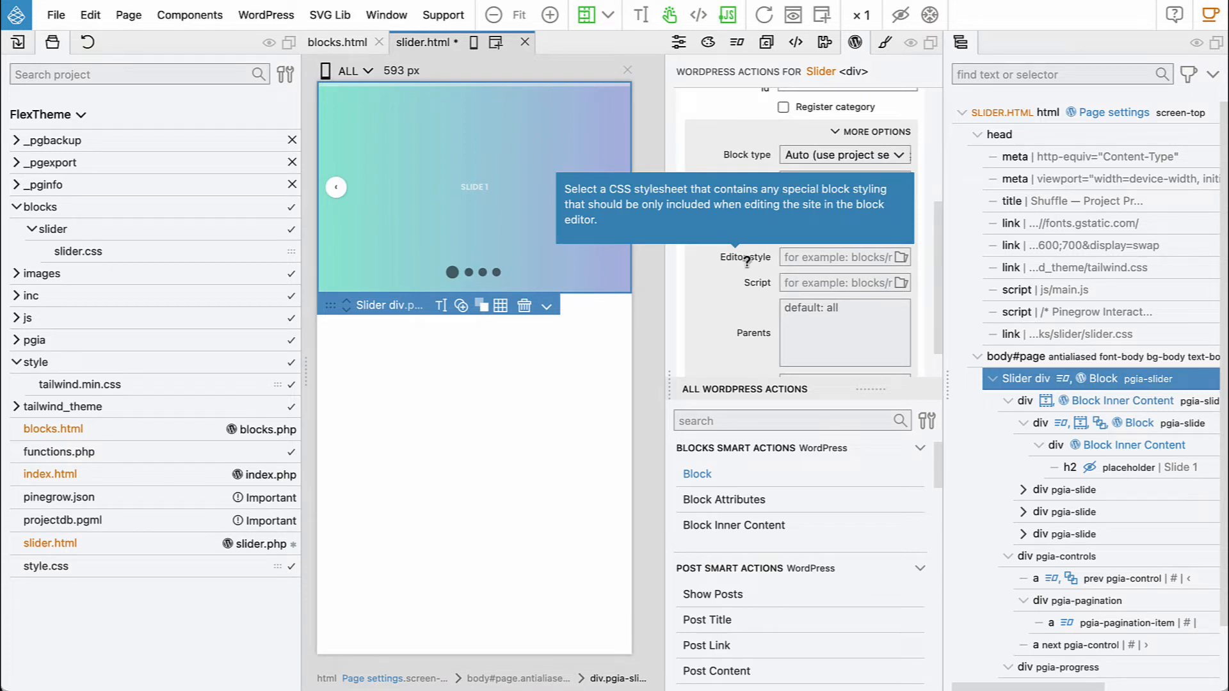
mouse_move(759, 230)
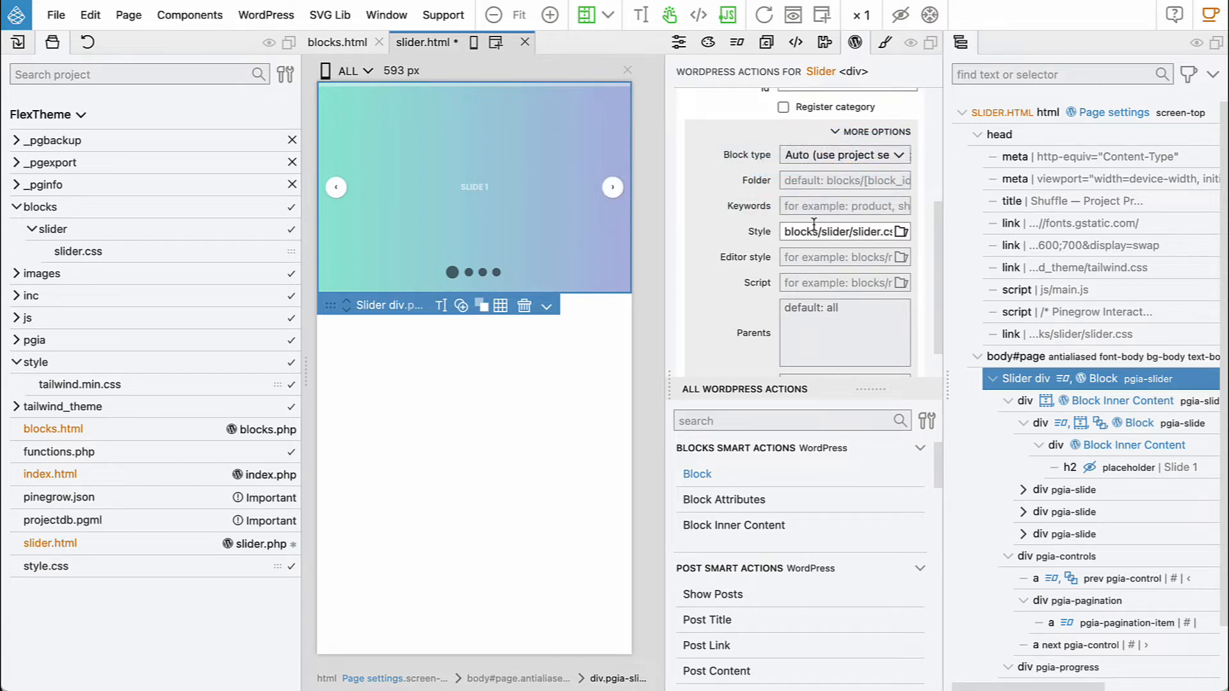
Save slider.html and export the WordPress theme
key(ctrl+s)
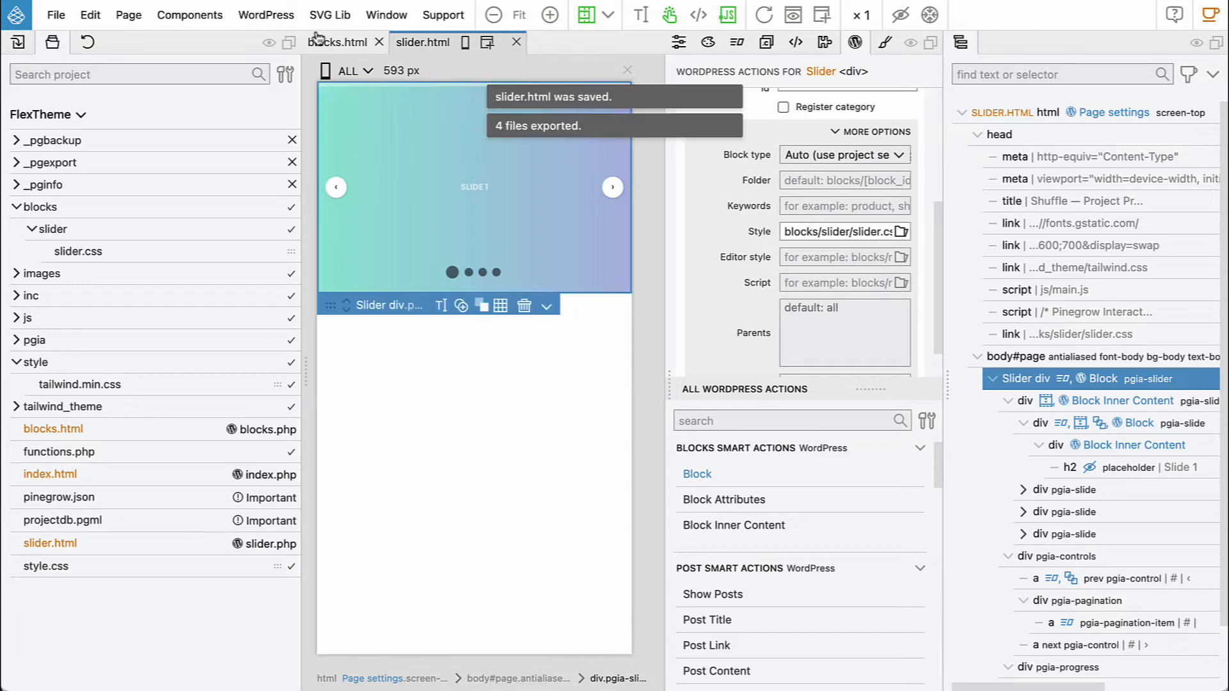
click(267, 15)
click(282, 45)
Switch to Chrome, update the Home page in WordPress, and reload its editor to check the slider's styling
key(super+Tab)
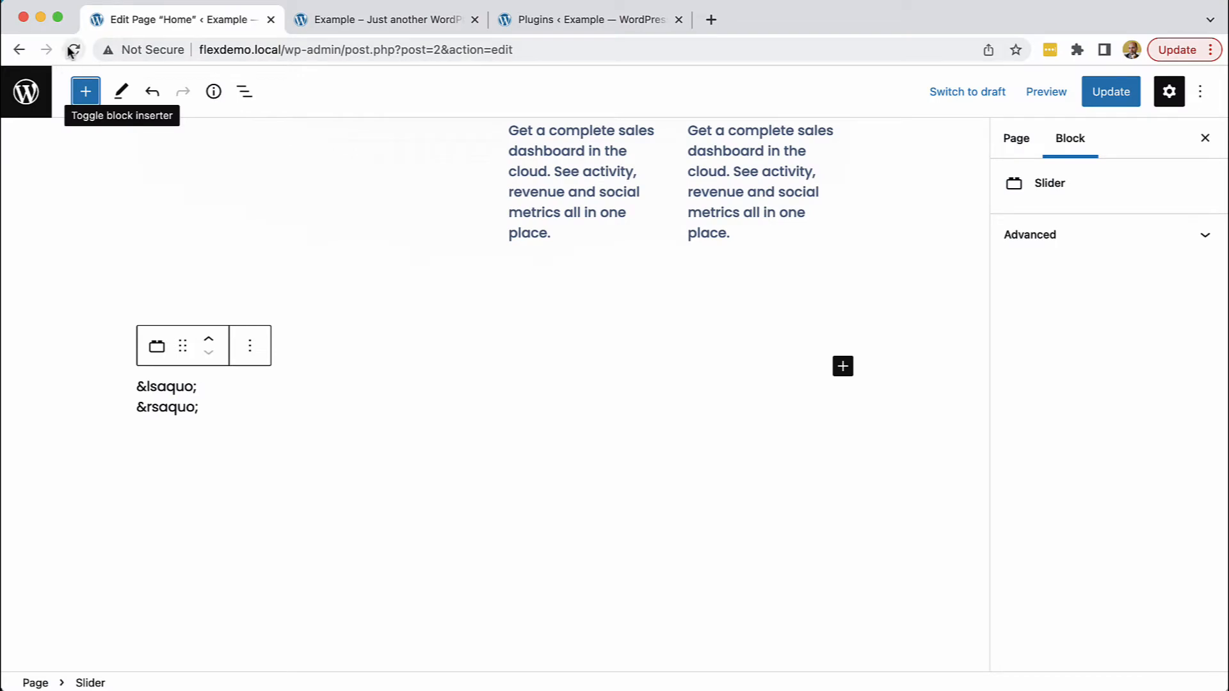
click(74, 50)
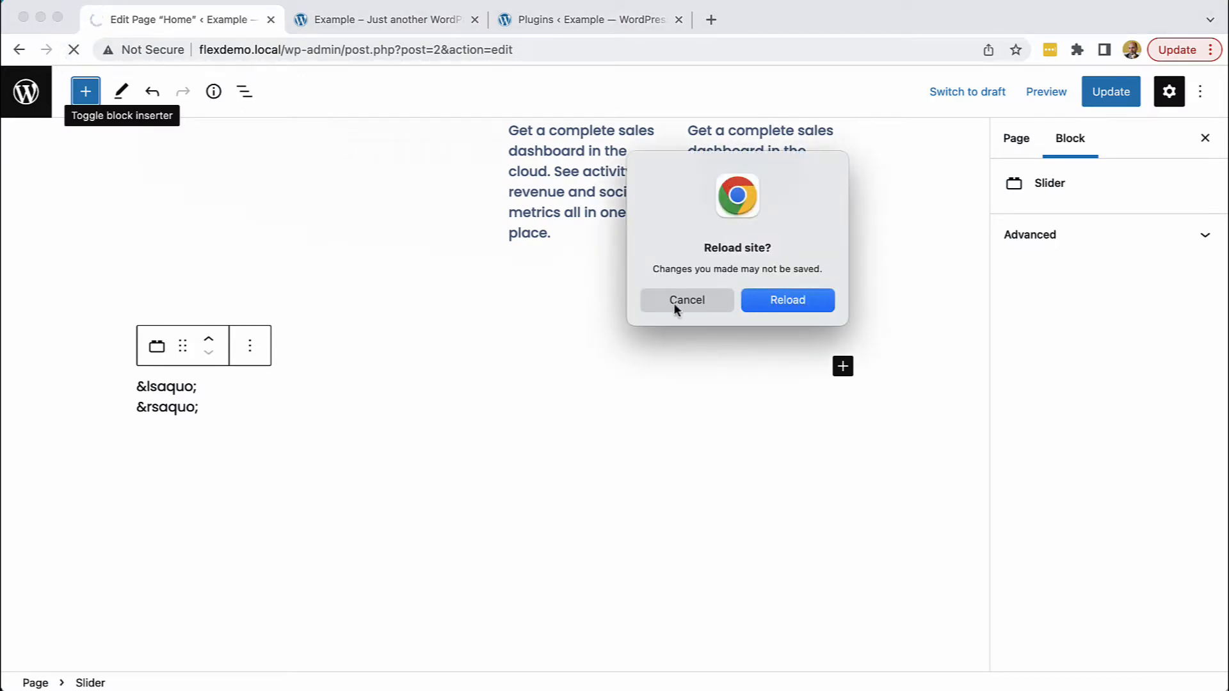
click(673, 302)
click(1107, 93)
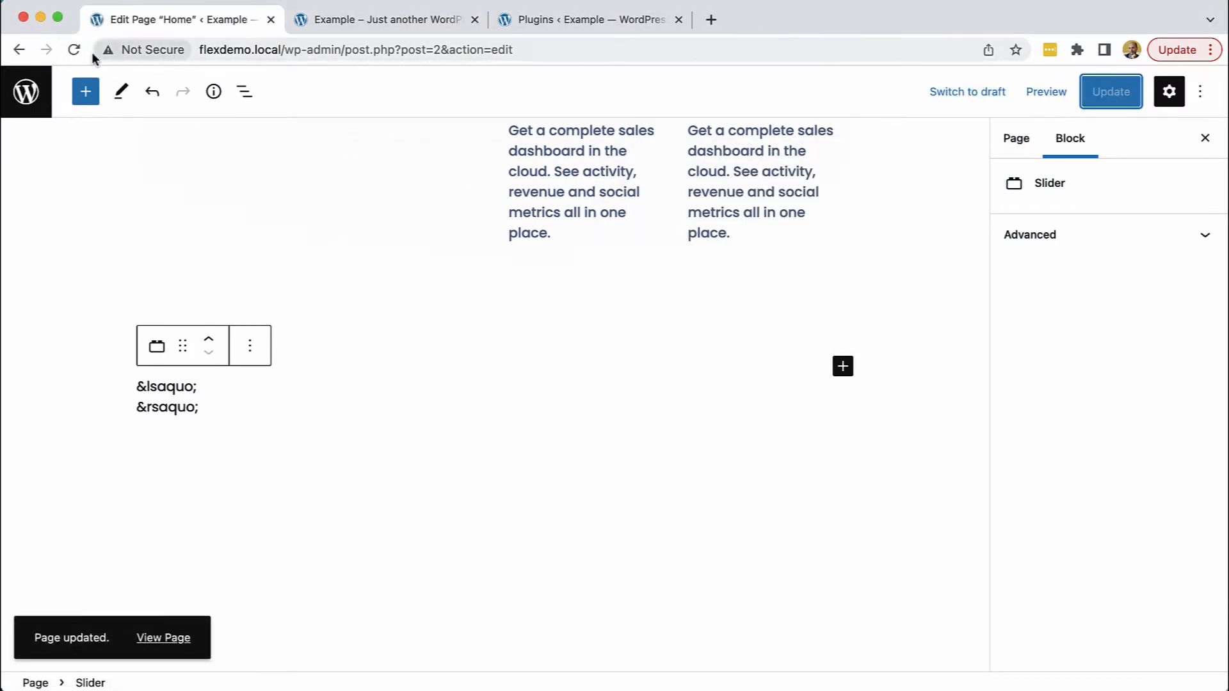
click(74, 49)
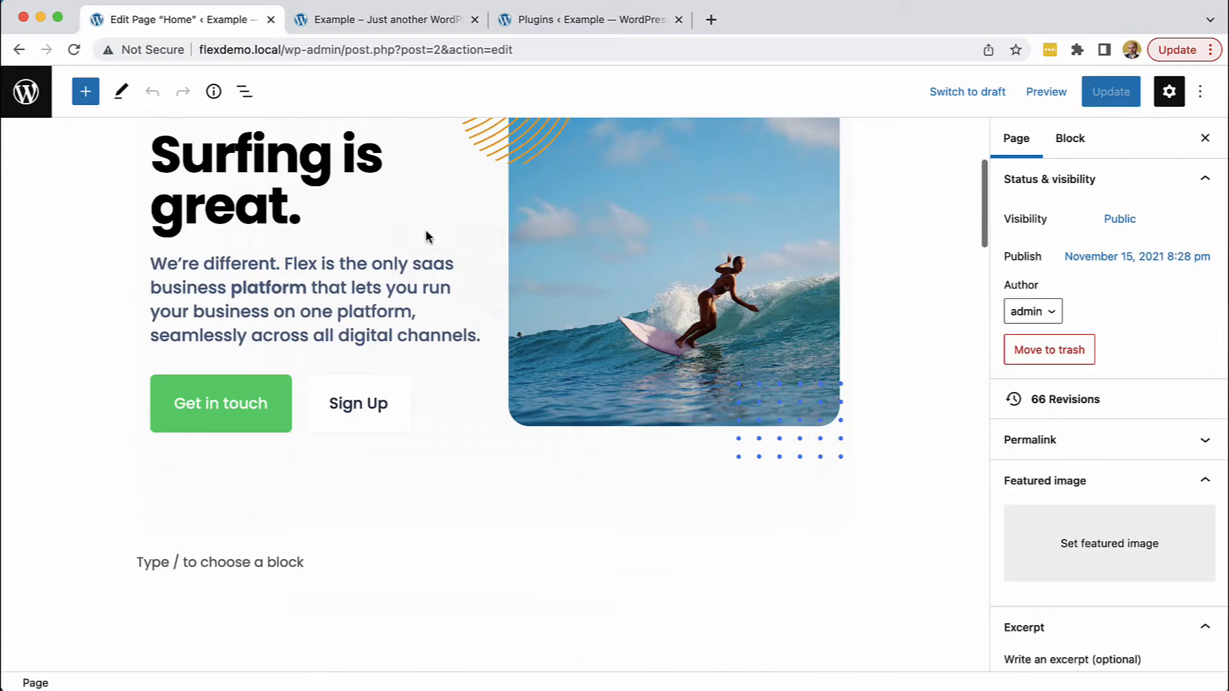
scroll(425, 232, down, 20)
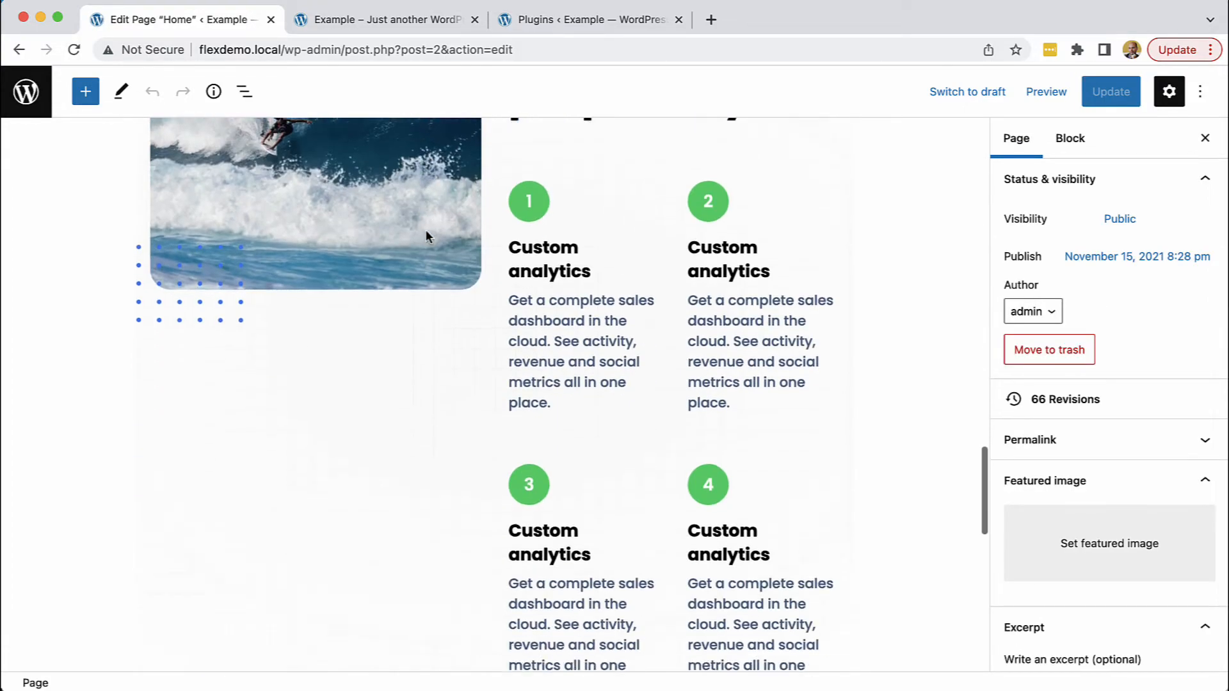
scroll(425, 236, down, 10)
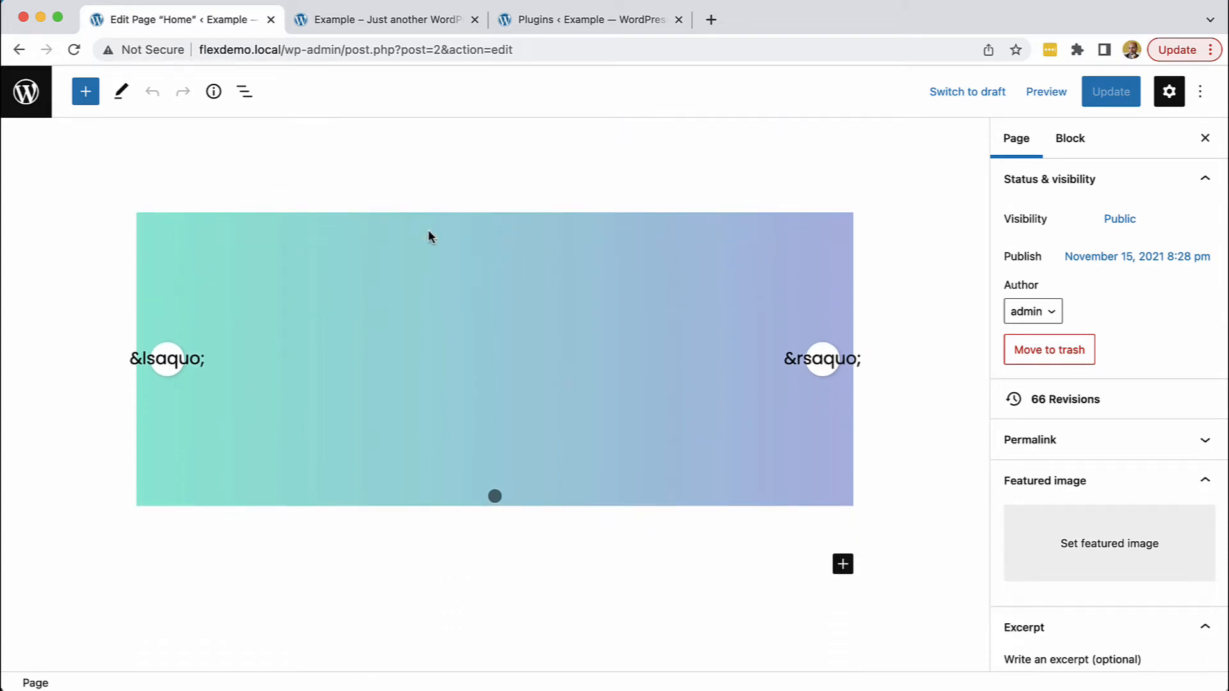
Reload the live flexdemo.local home page and examine the slider section below the steps
click(410, 21)
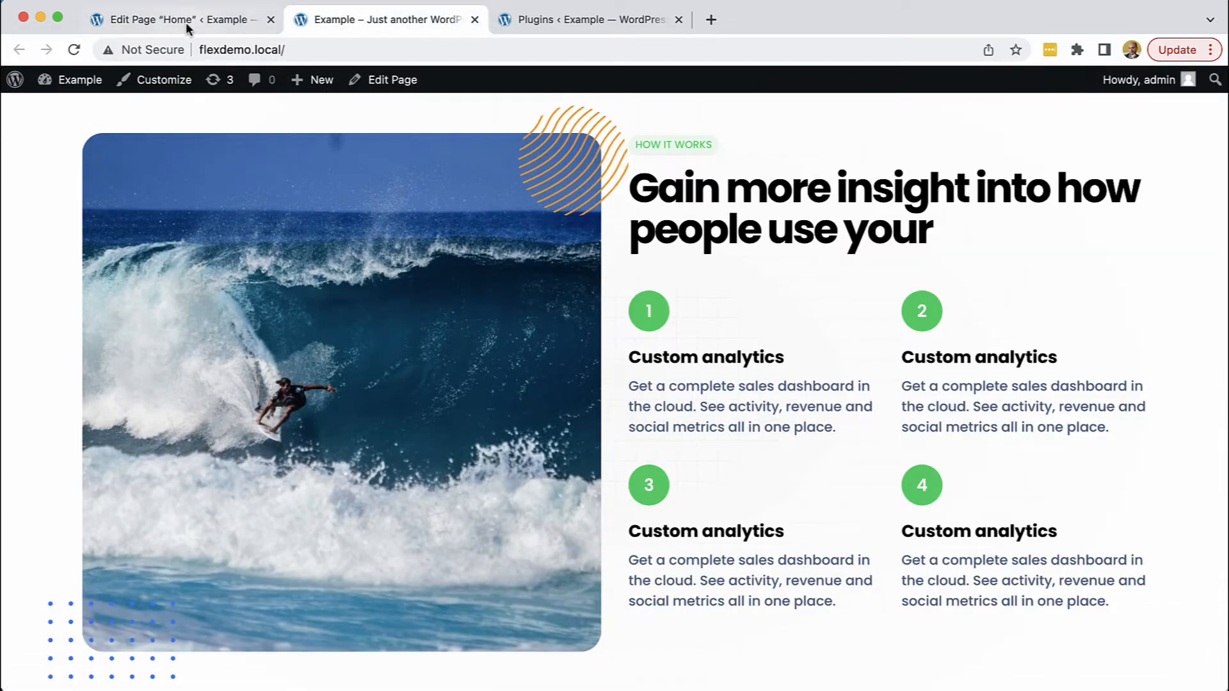
click(74, 50)
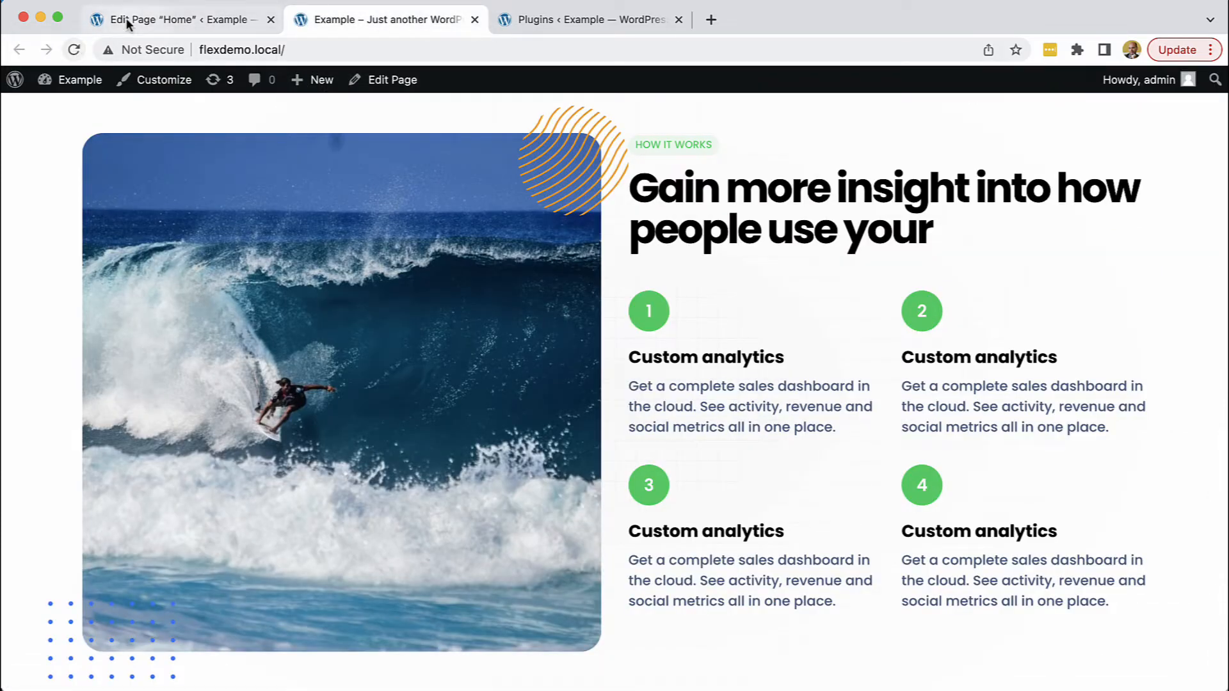
click(169, 20)
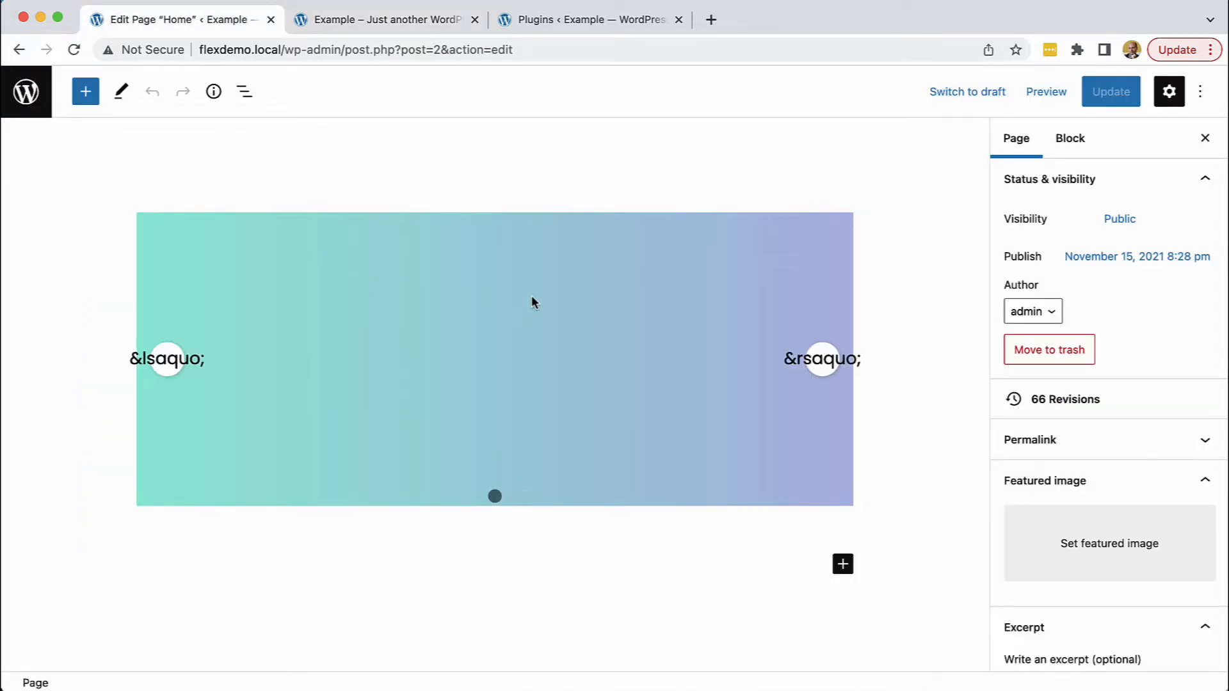
click(372, 19)
scroll(551, 272, down, 6)
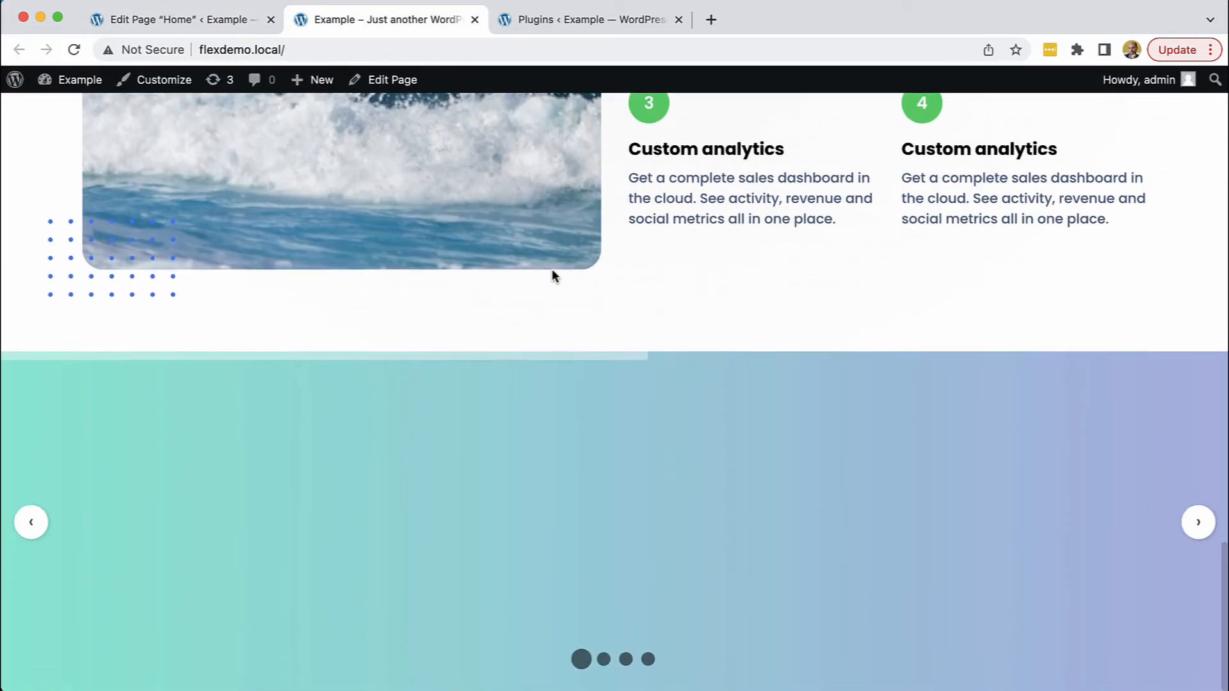
Advance repeatedly through the slides of the live slider to test its navigation
click(1197, 524)
click(1197, 523)
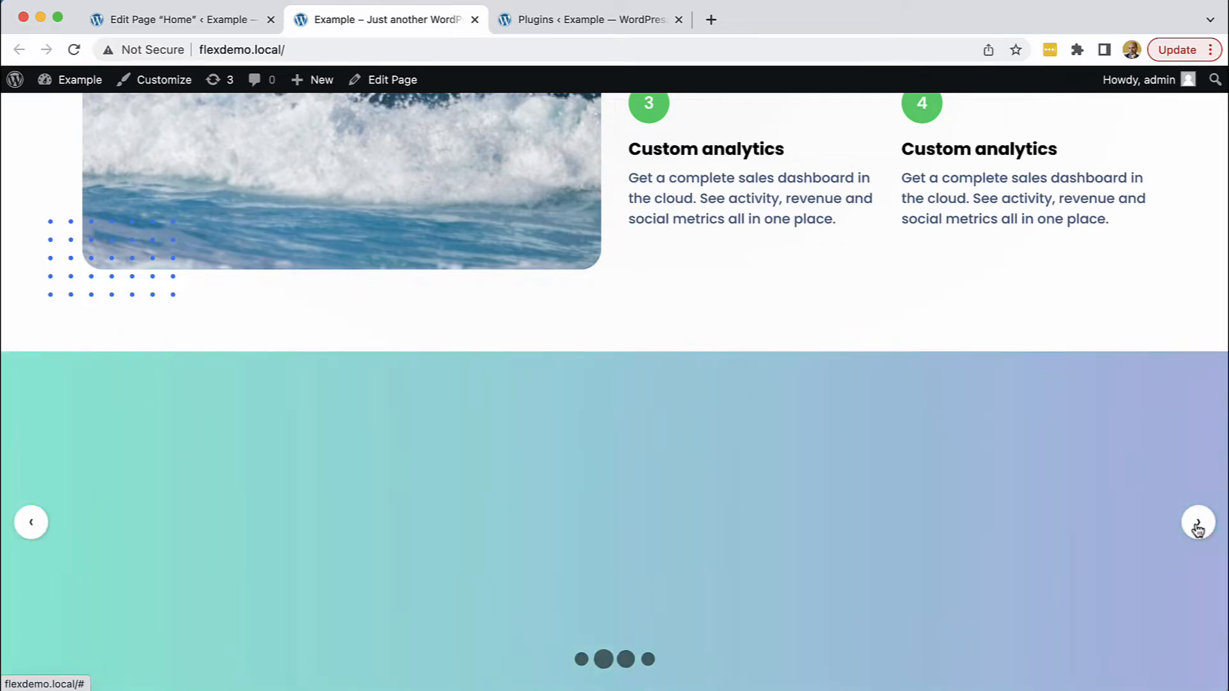
click(1197, 523)
click(1197, 525)
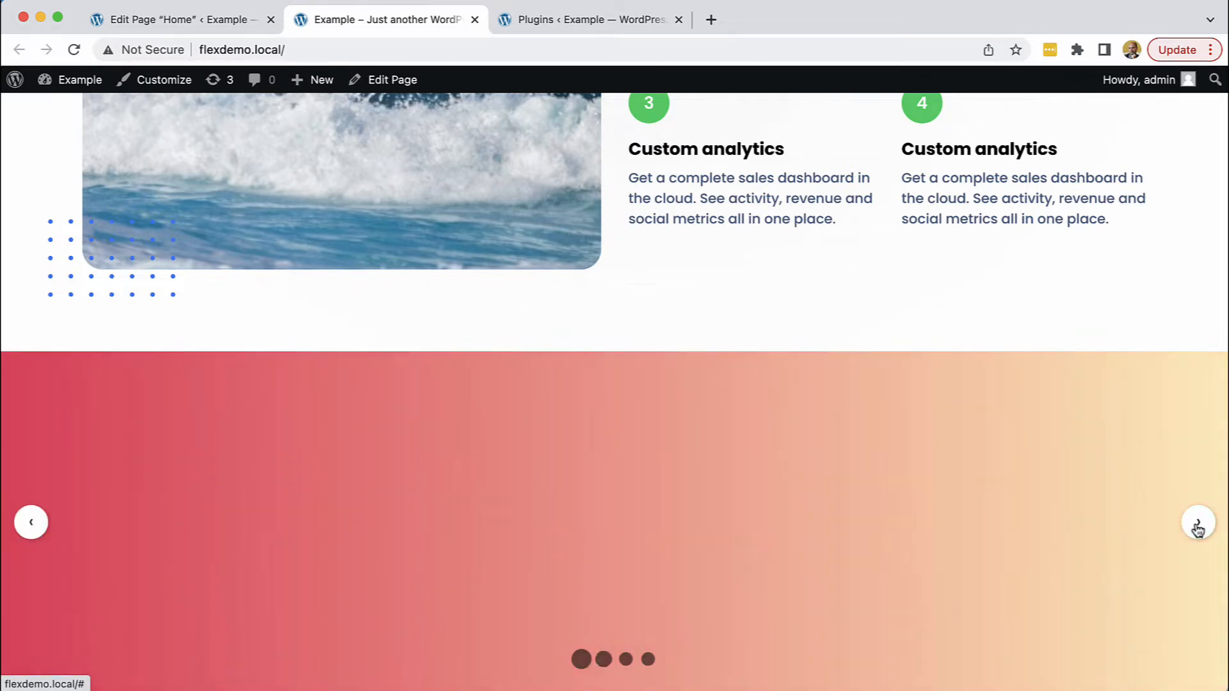
click(1197, 525)
click(1197, 525)
click(1197, 525)
click(1198, 525)
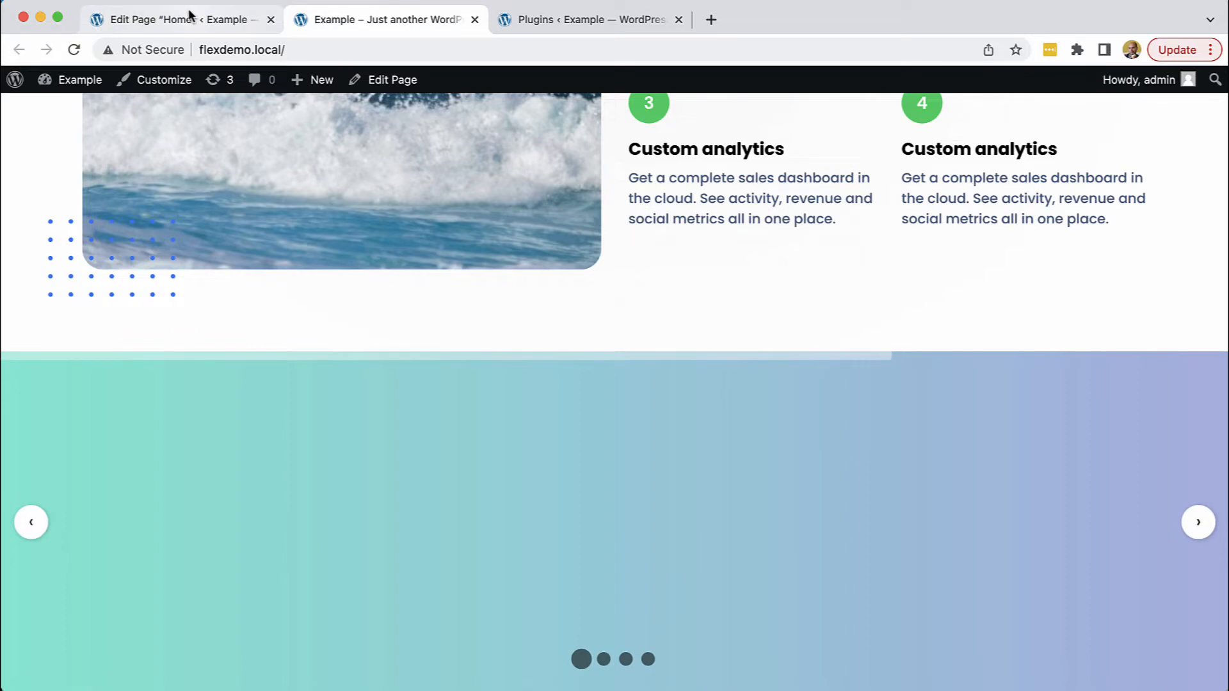
In the Home page editor, add a heading reading "Hello - Slide 1" inside the slider's first slide
click(189, 25)
click(510, 371)
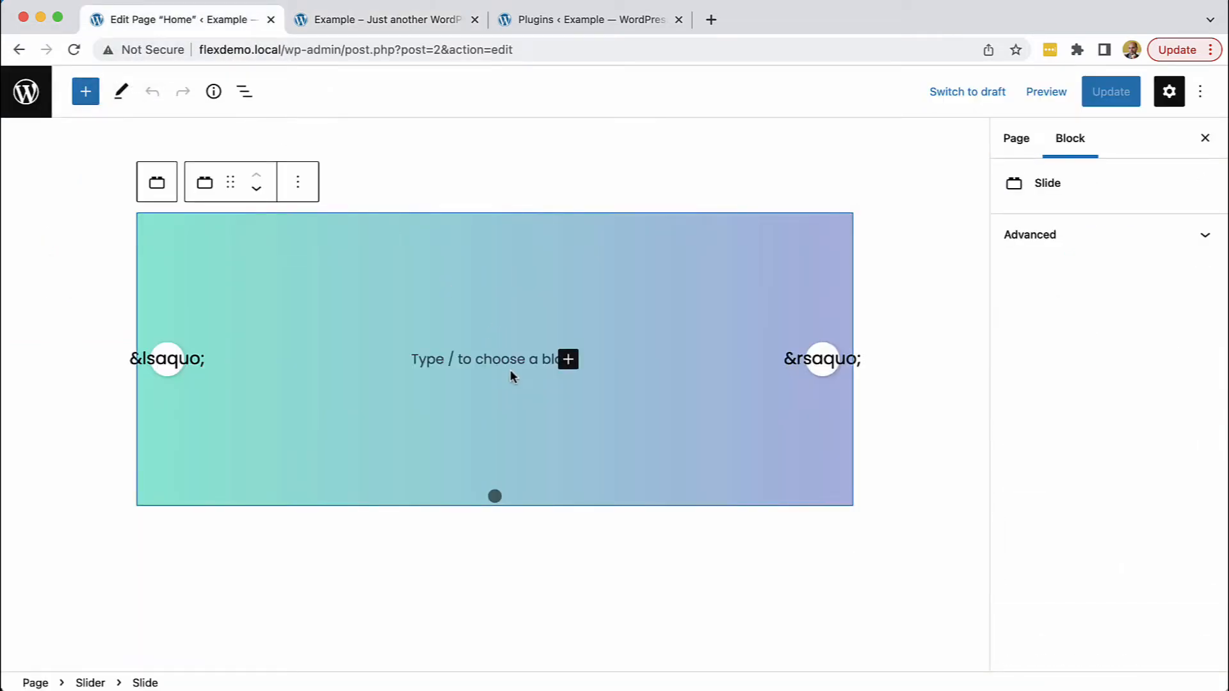
click(244, 92)
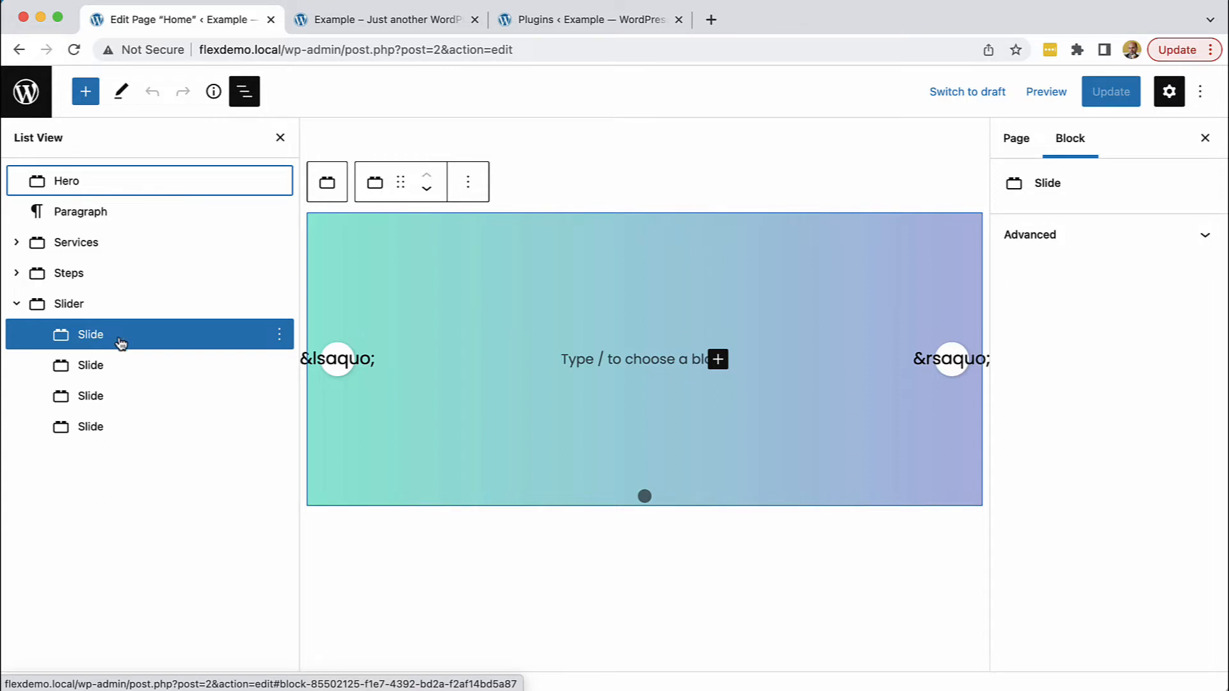
click(719, 360)
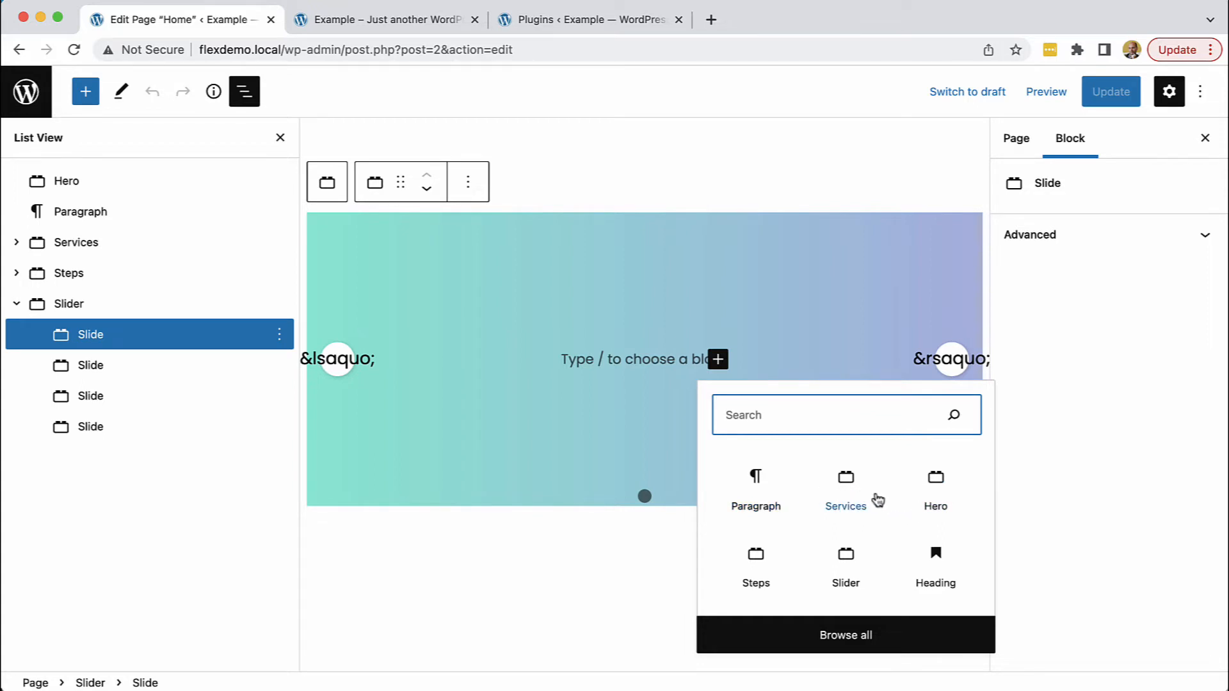
click(945, 564)
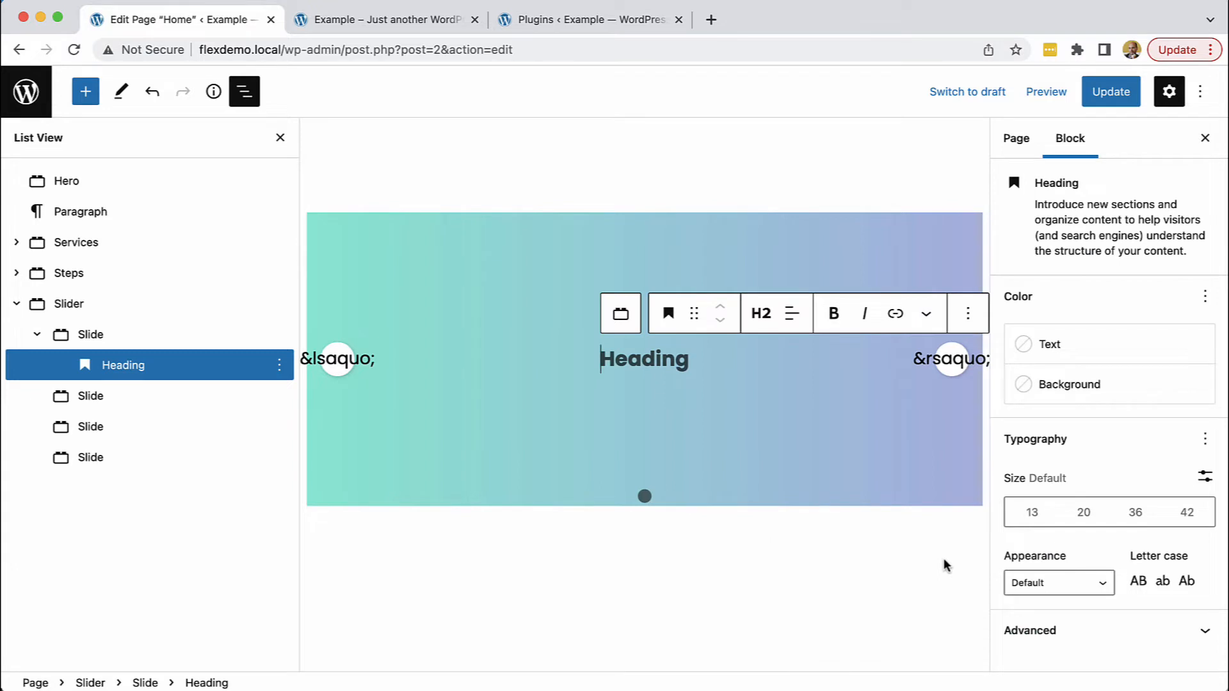
text(Hello -)
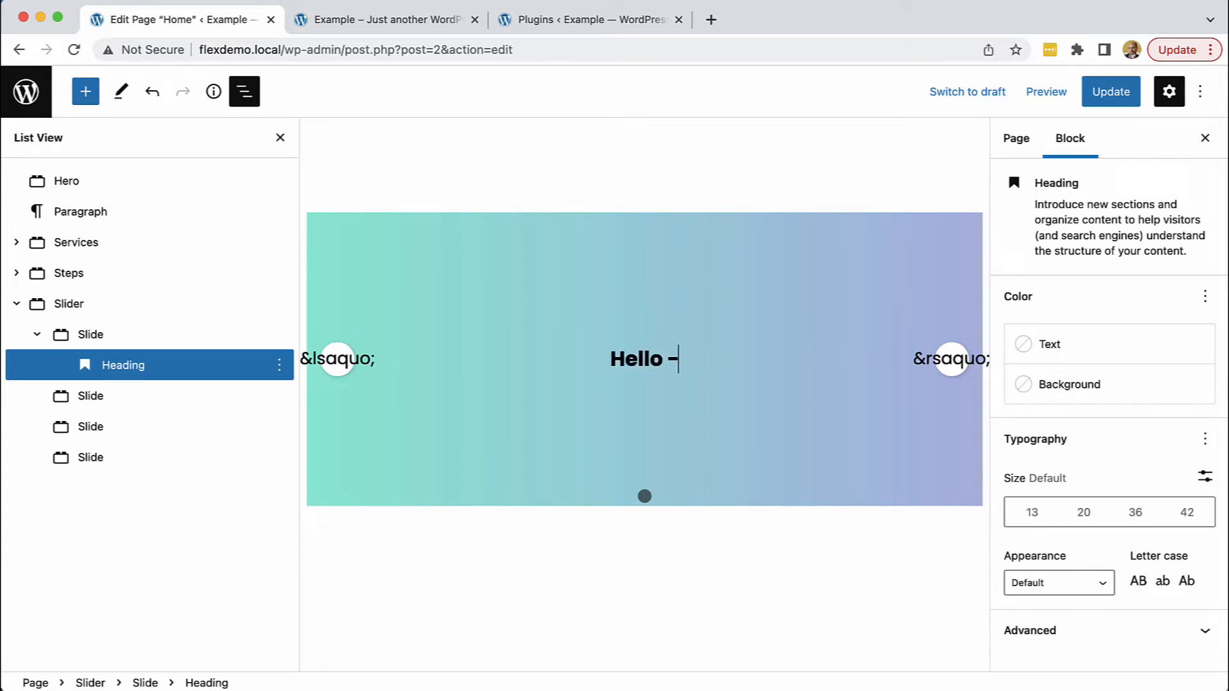
text( Slide 1)
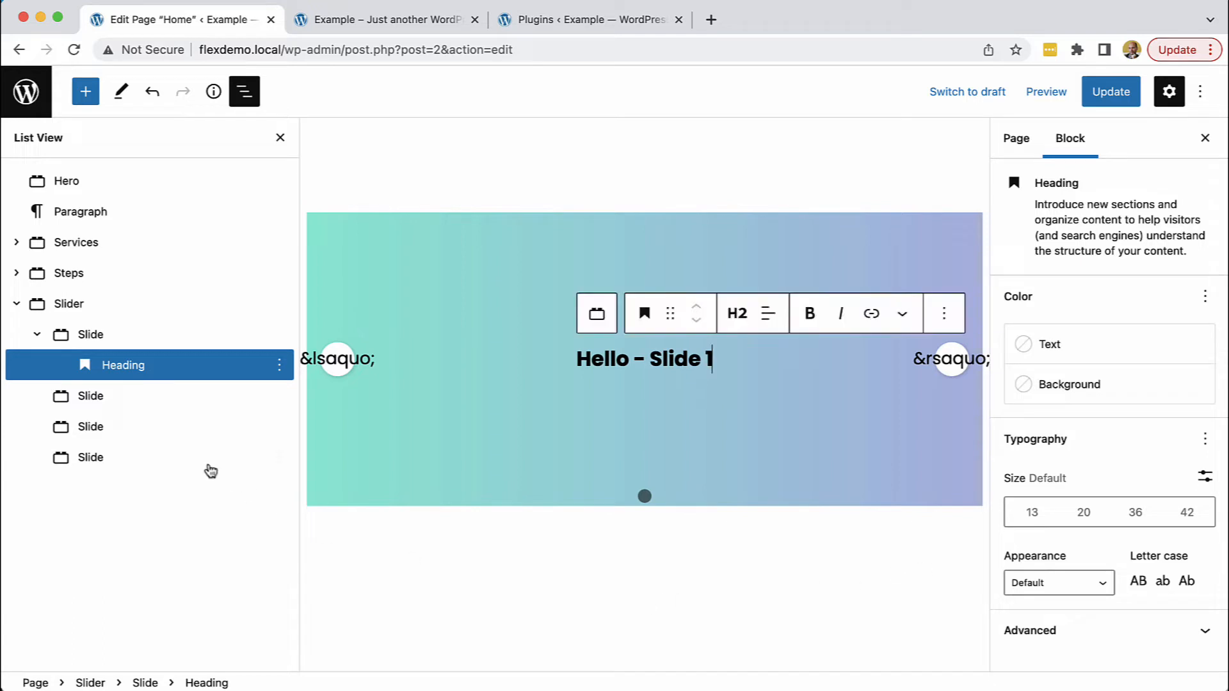
Add a heading reading "Slide 2" inside the slider's second slide and update the page
click(97, 398)
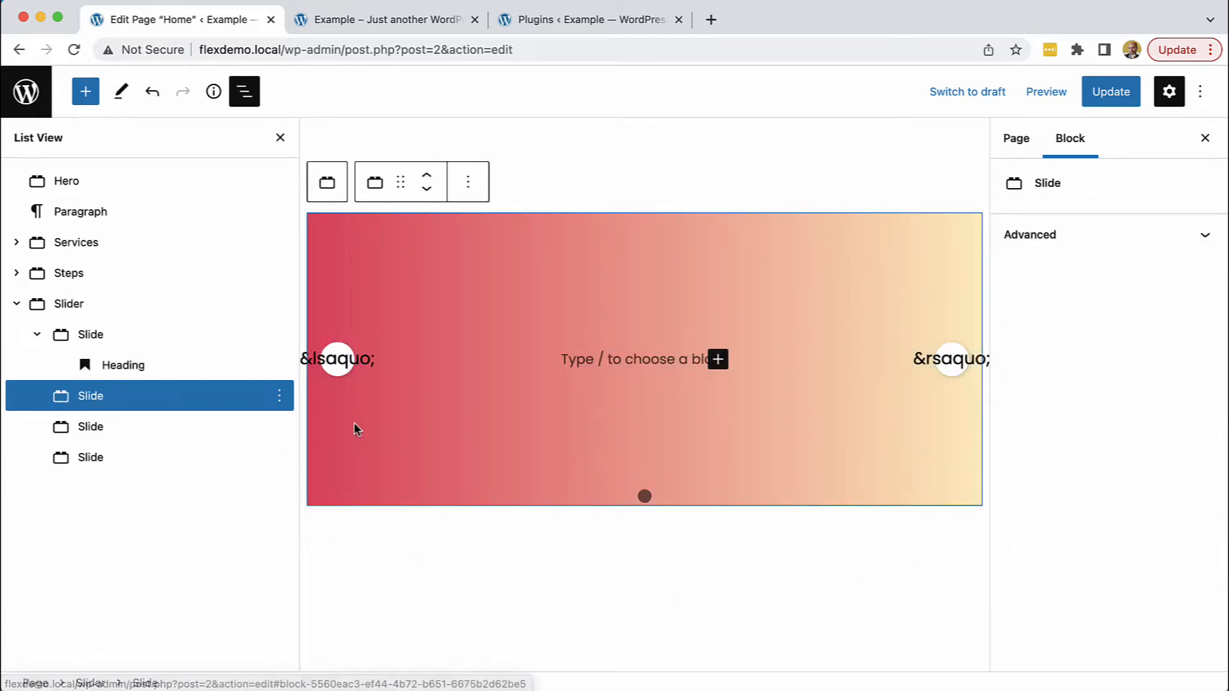
click(718, 359)
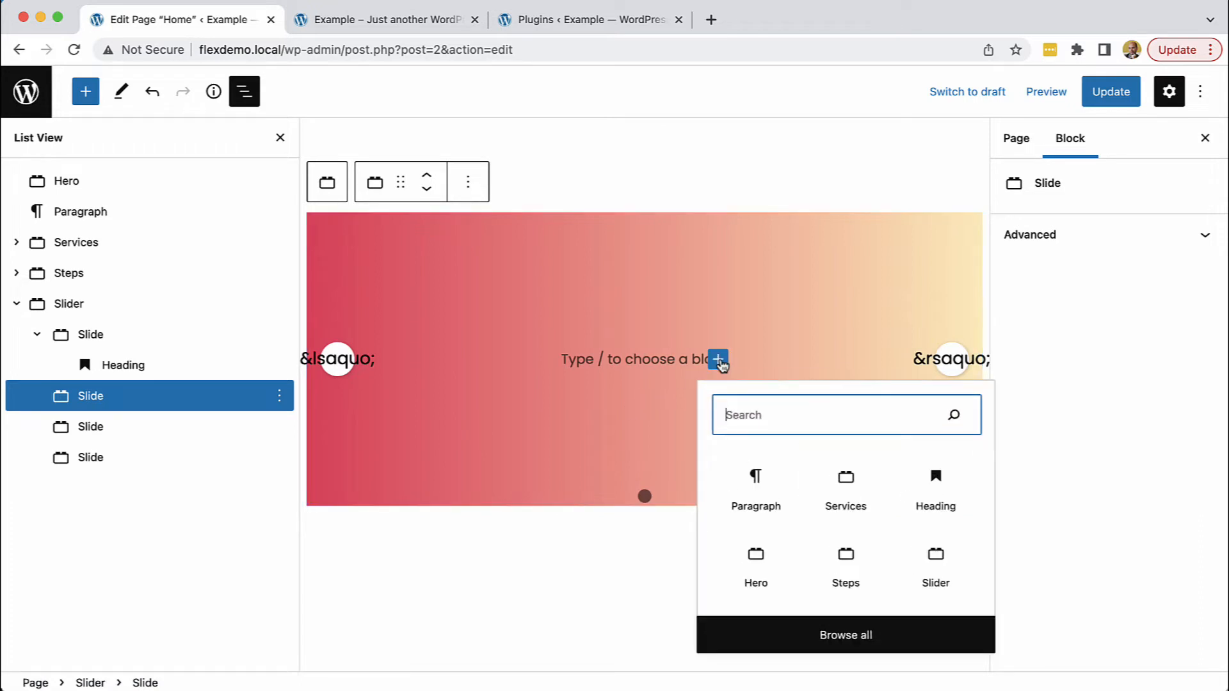
click(939, 486)
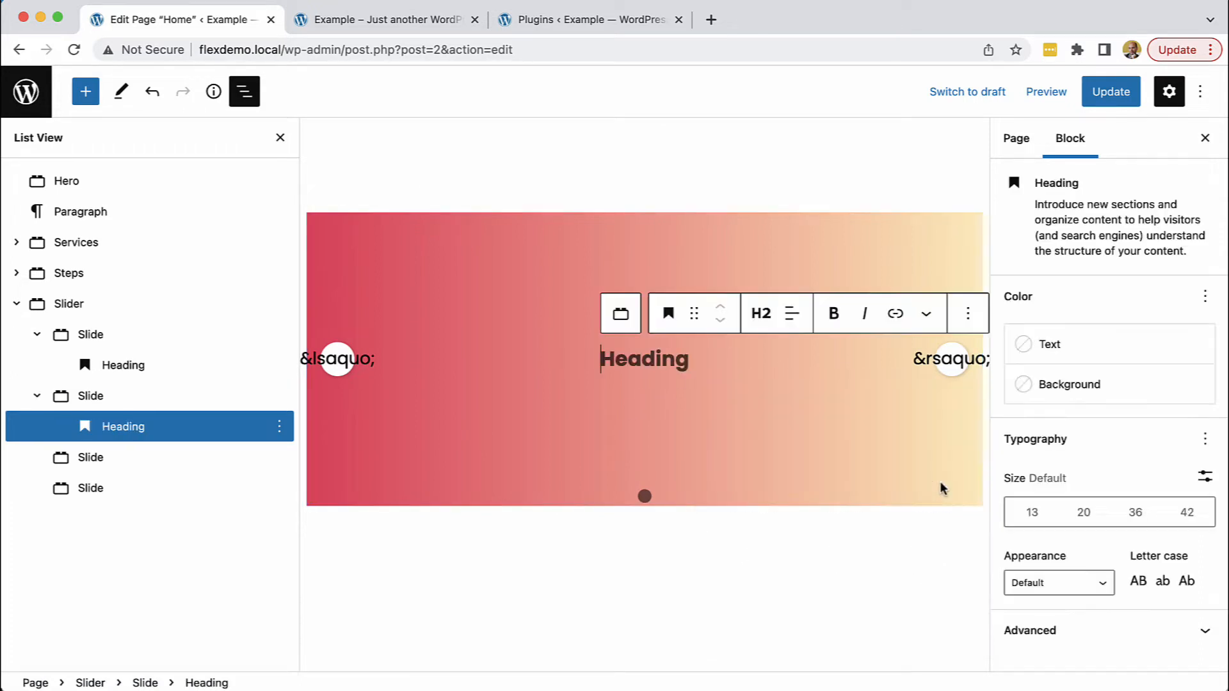
text(Slid)
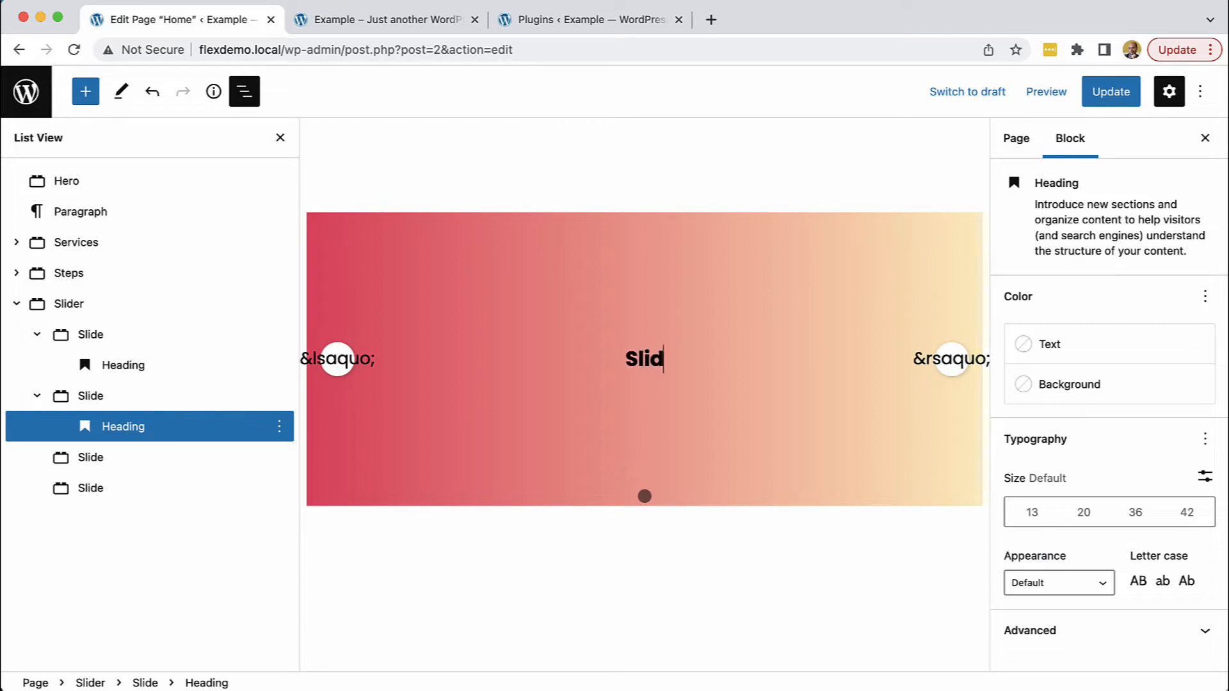
text(e 2)
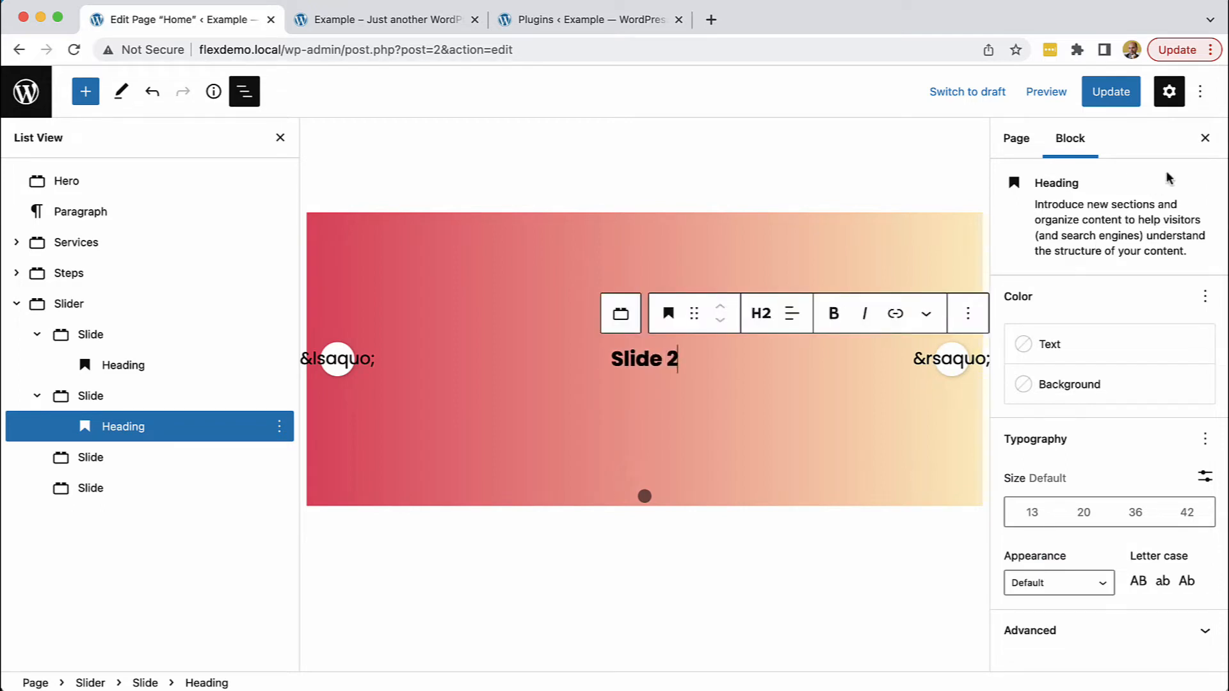
click(1110, 91)
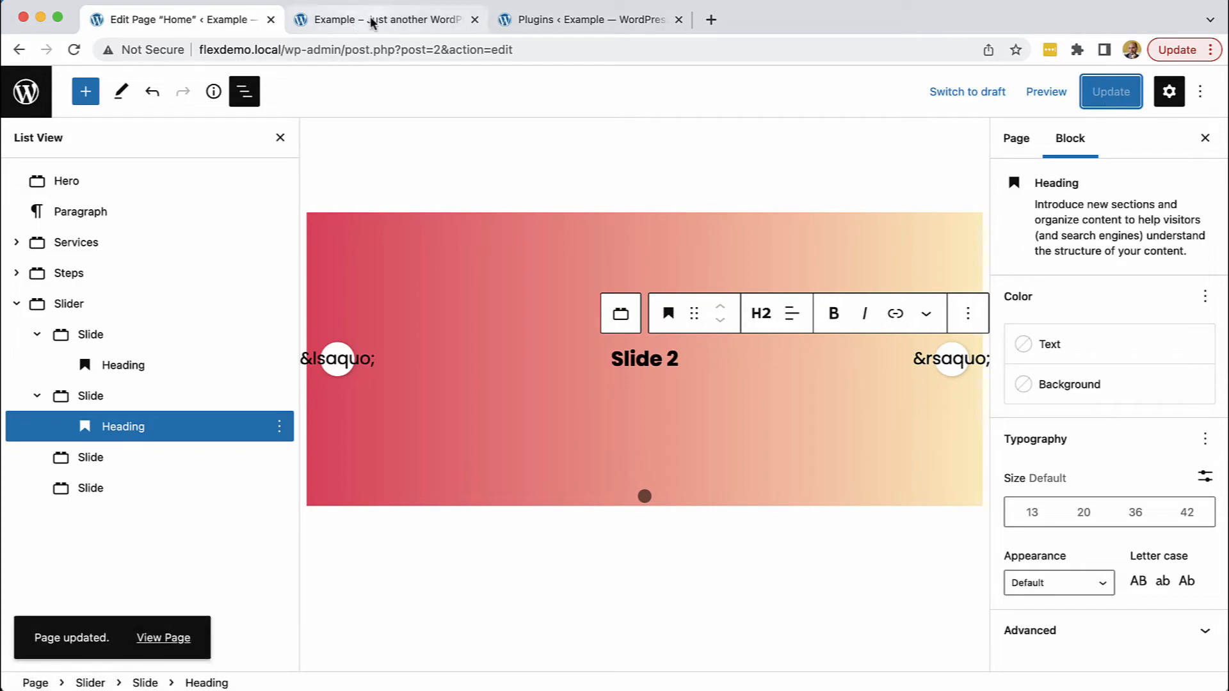
Reload the live home page and advance the slider to the second slide to check the new headings
click(371, 23)
click(74, 51)
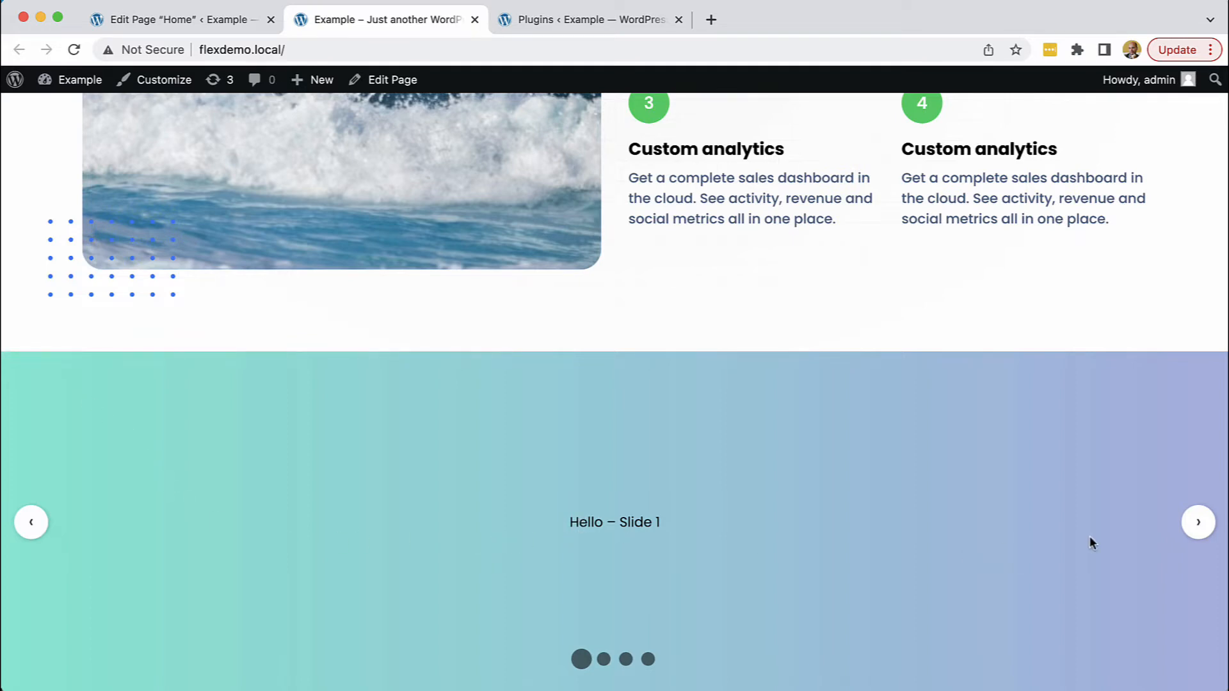
click(1197, 524)
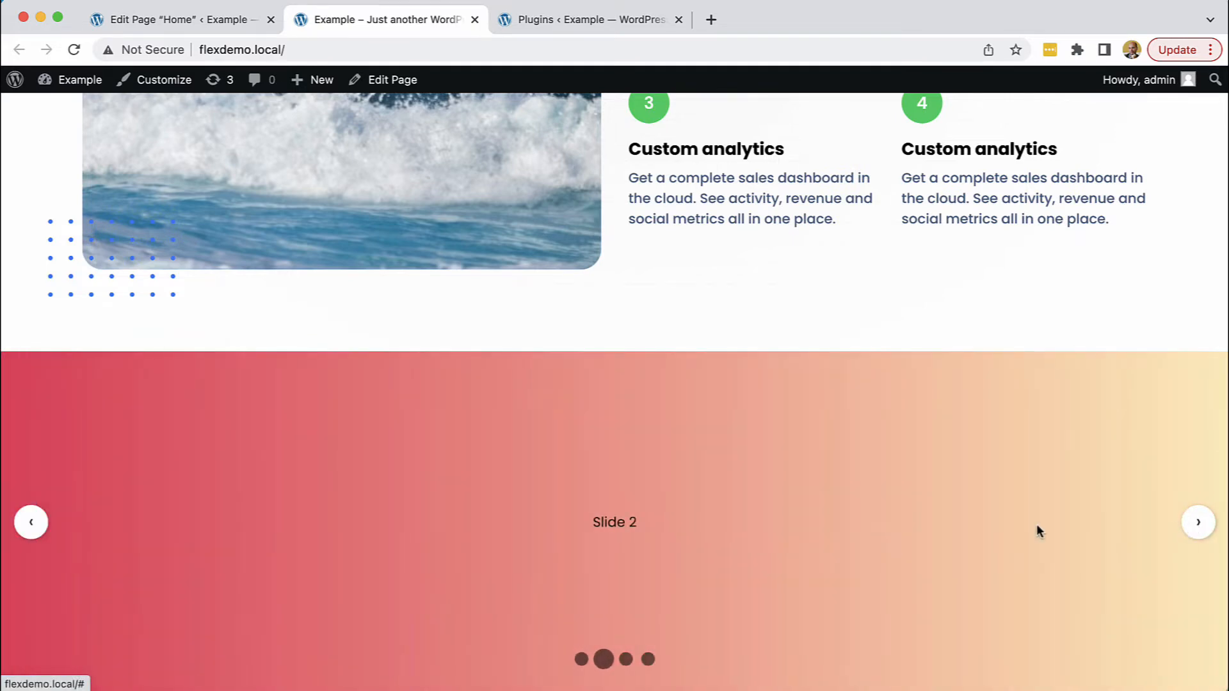
Move the live slider forward to the third slide and back to the second to check its navigation
click(1196, 523)
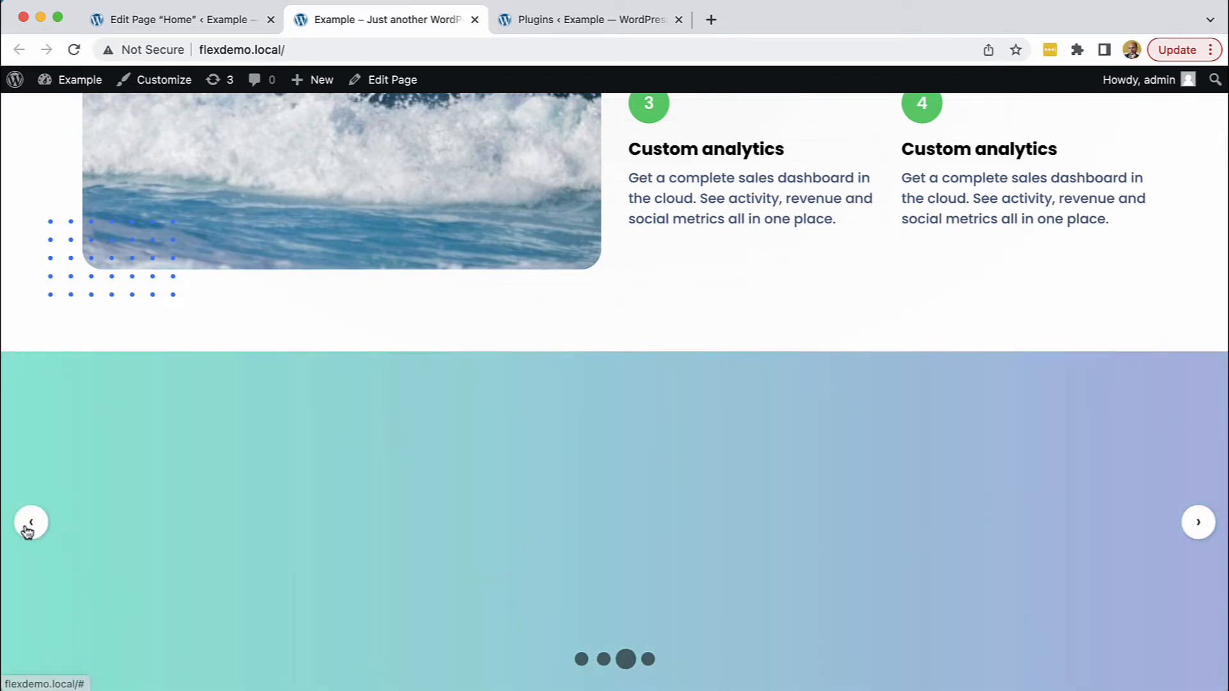
click(27, 526)
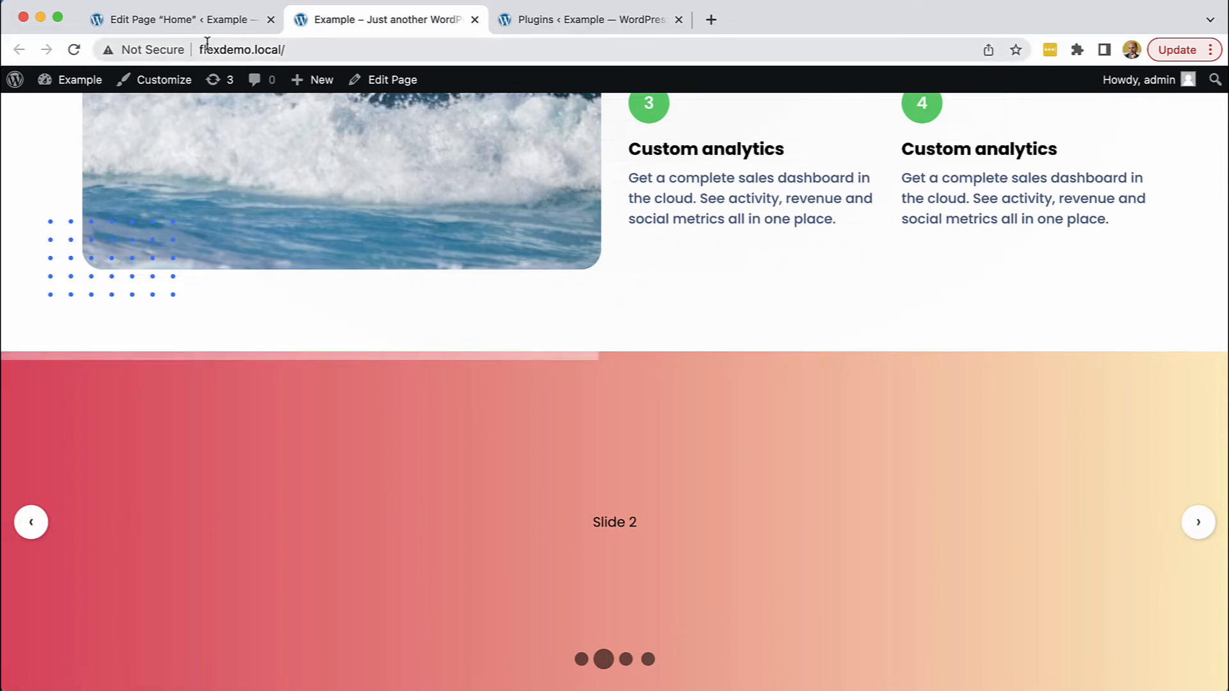
click(225, 20)
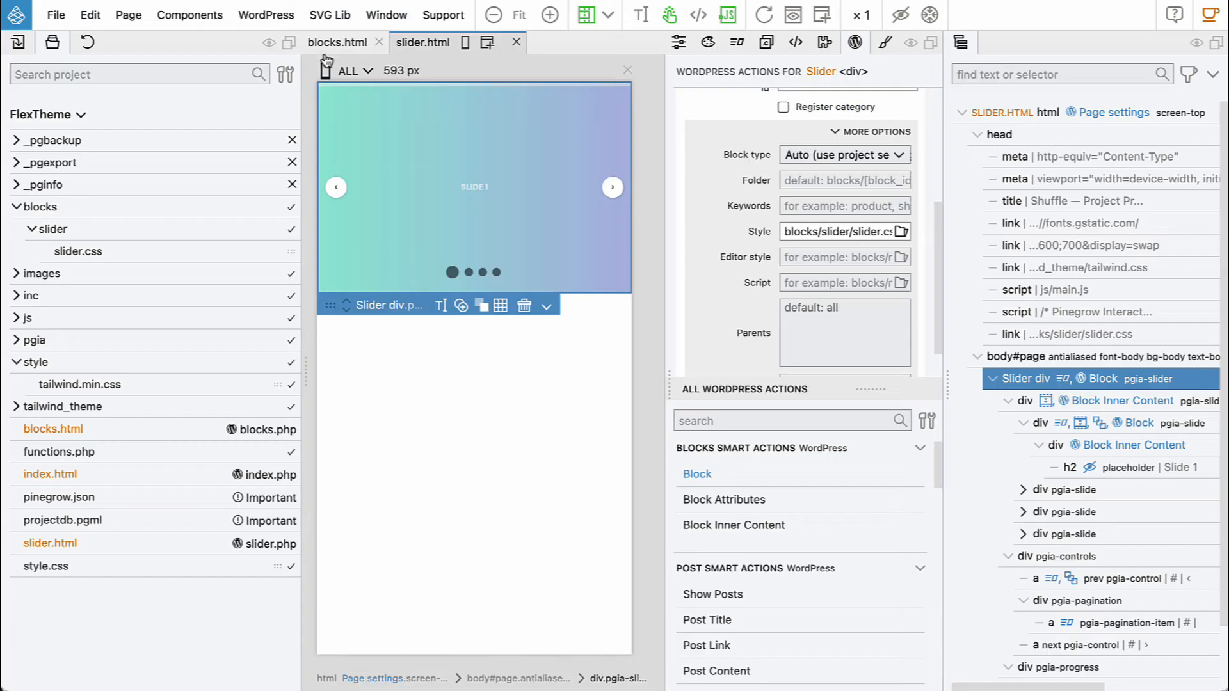
Switch to blocks.html in Pinegrow, hide the project panel and turn off test clicks
click(340, 43)
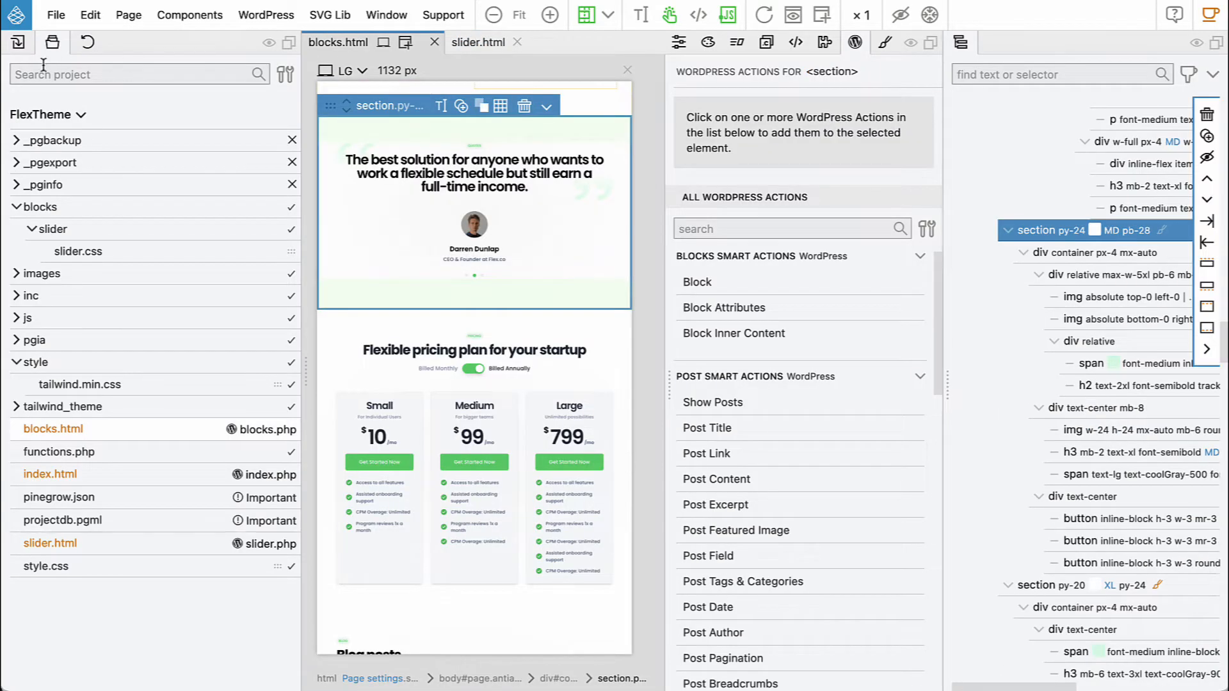
click(51, 44)
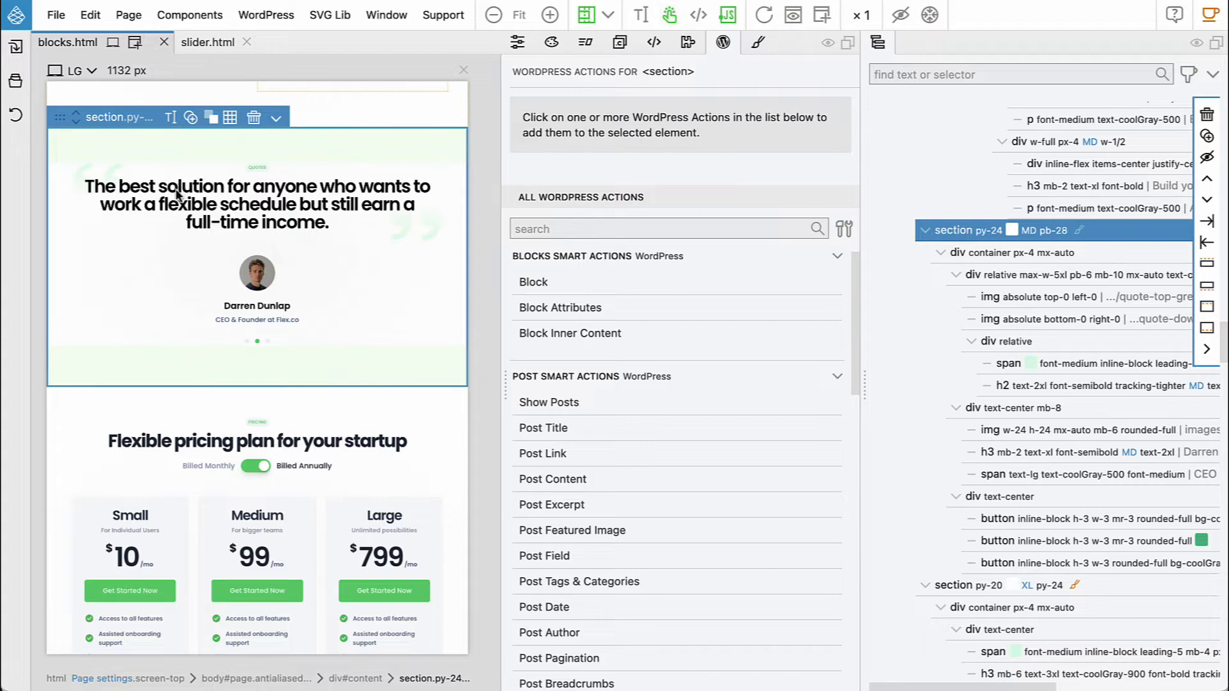
click(670, 25)
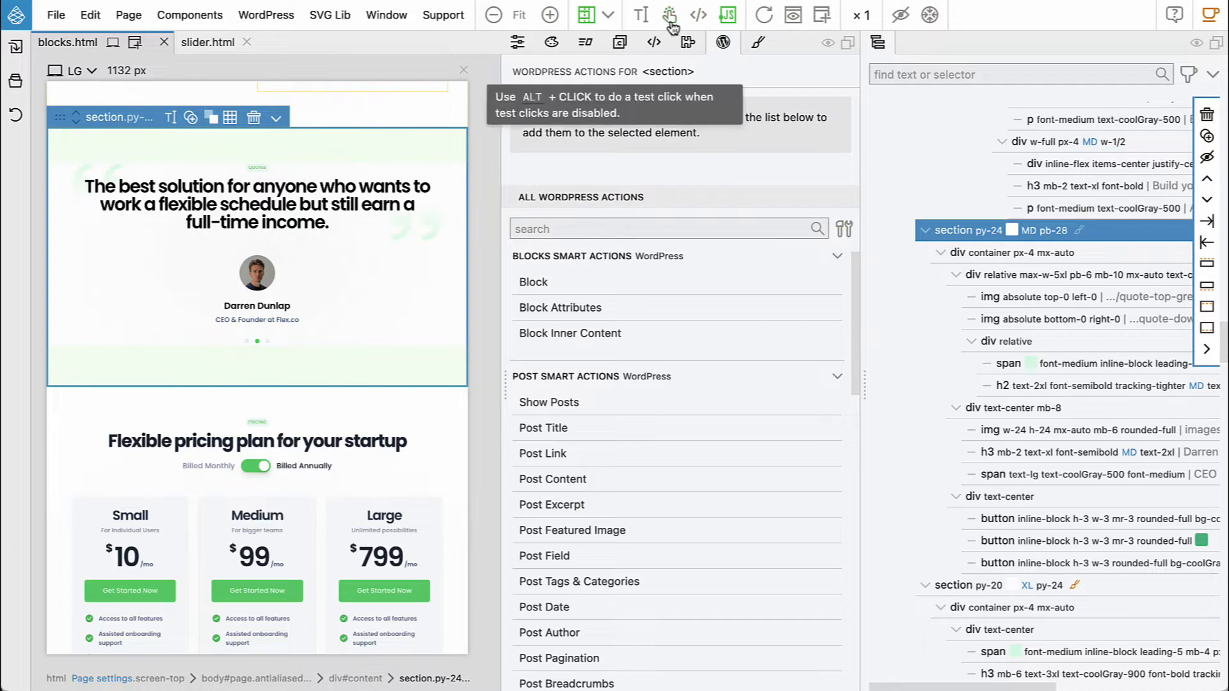
Insert an empty div before the quote's relative div inside the testimonial section's container
click(306, 192)
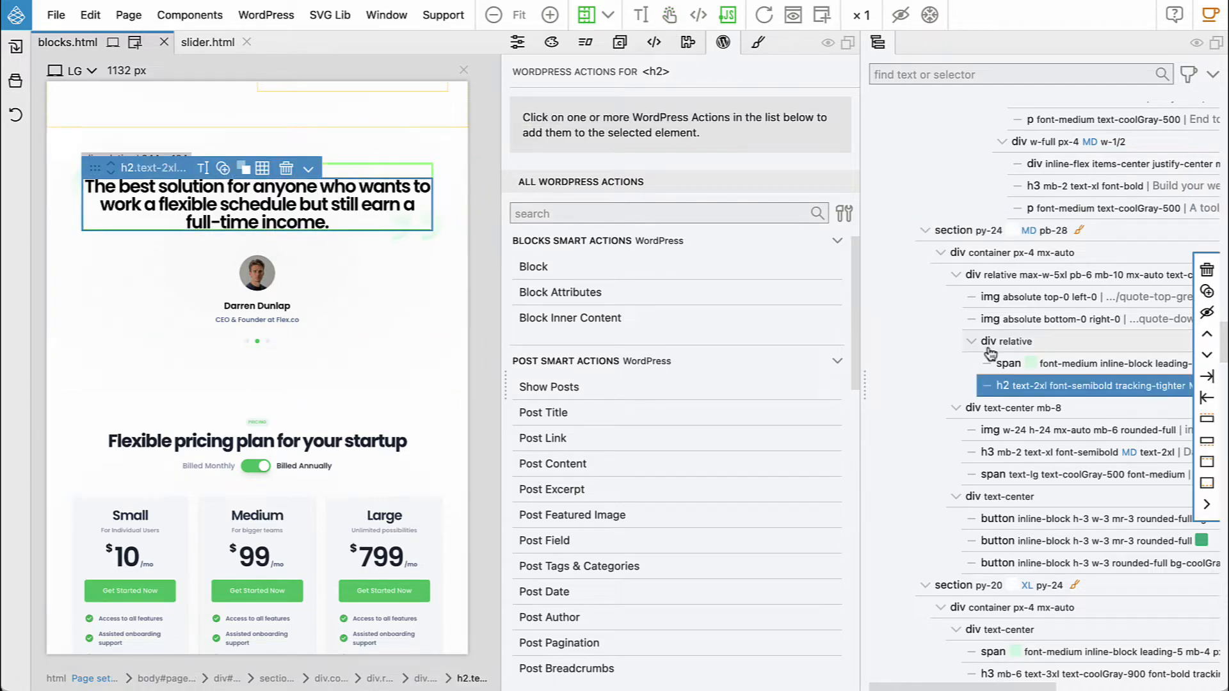
click(978, 253)
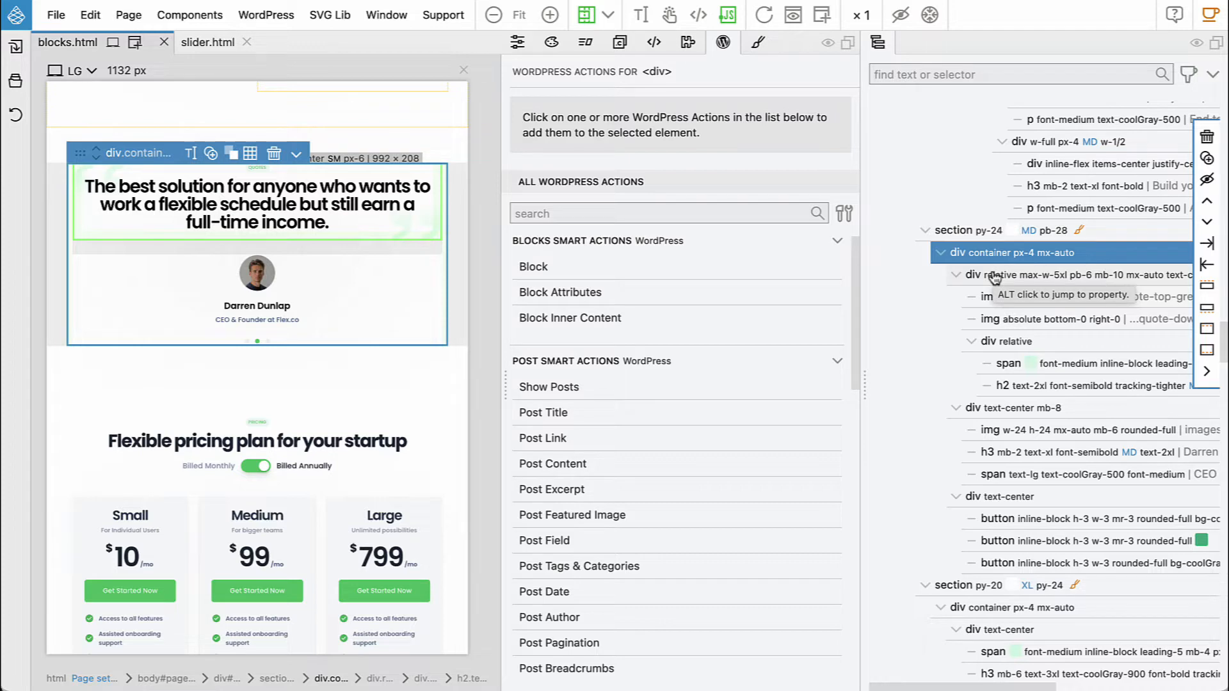
click(995, 276)
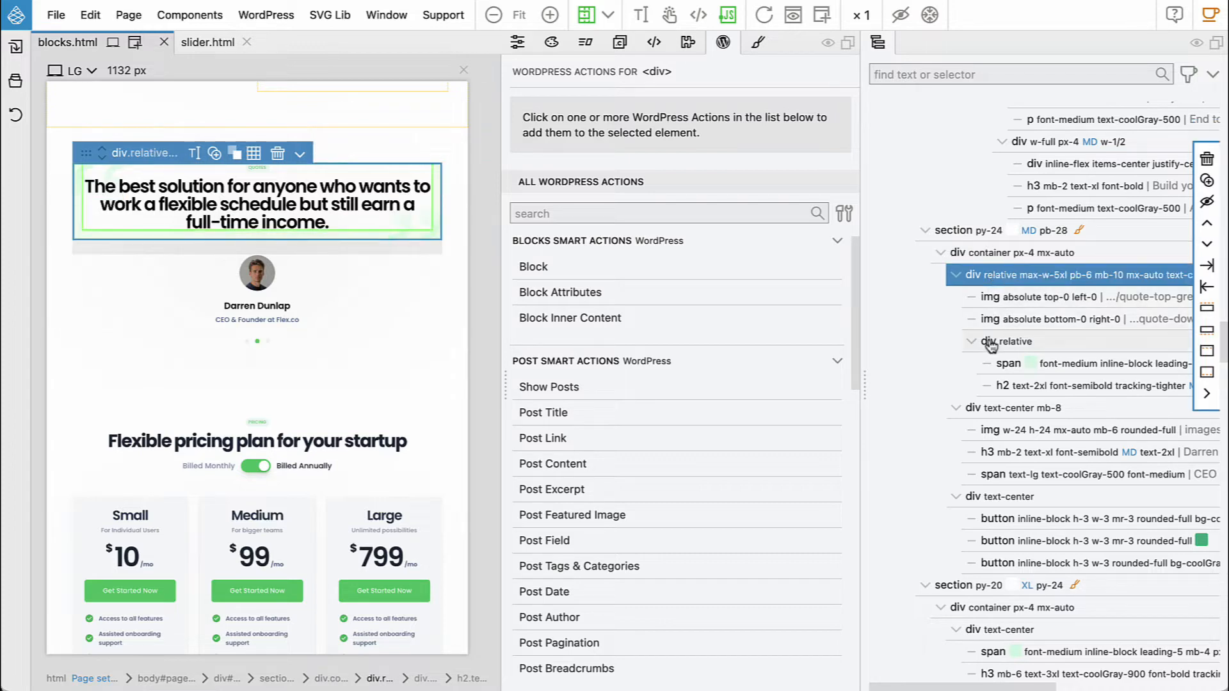
click(957, 276)
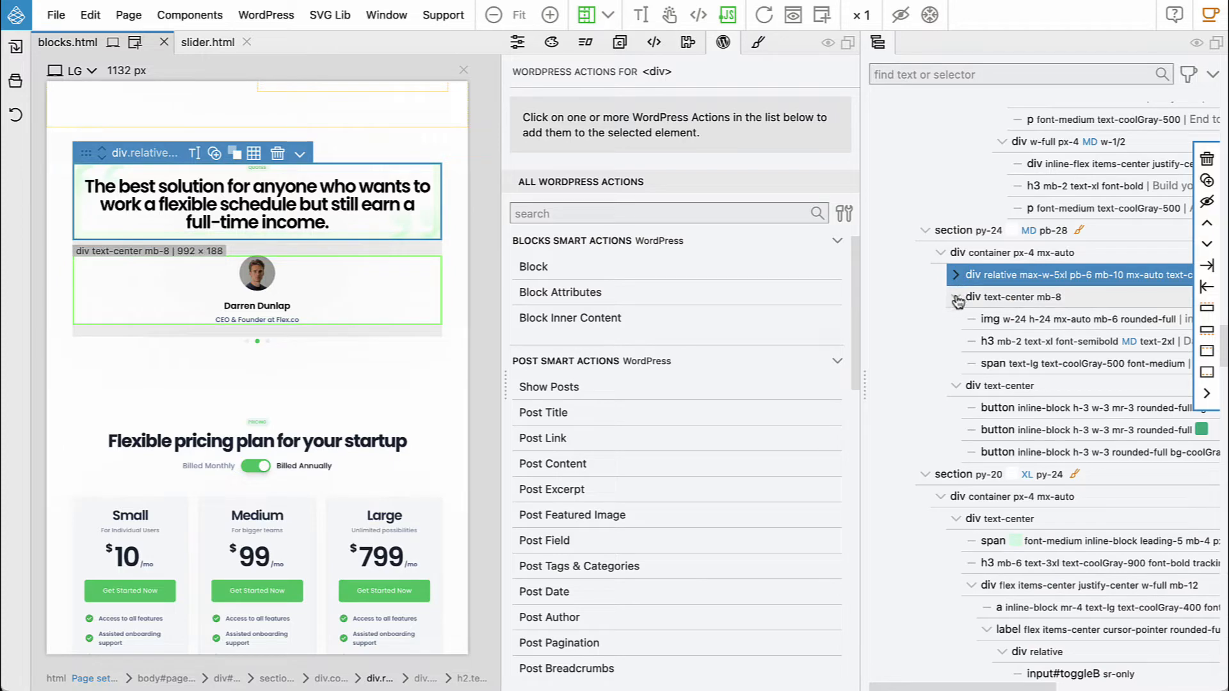
click(958, 297)
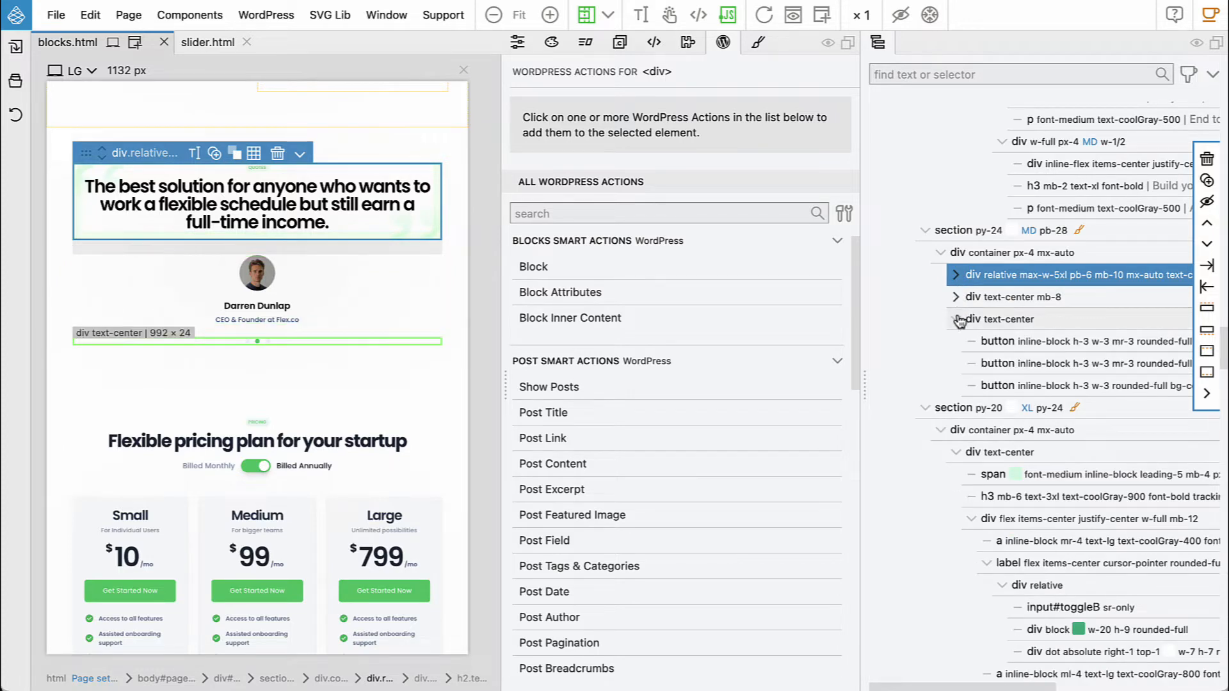
alt+click(999, 263)
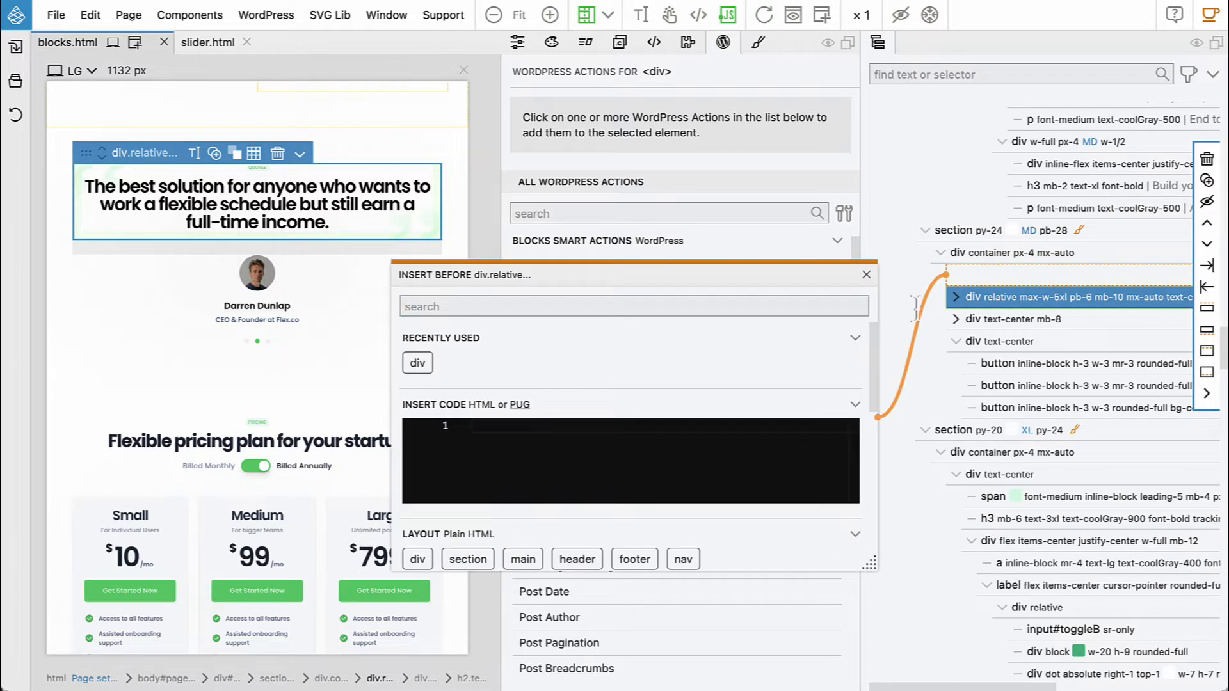
click(419, 558)
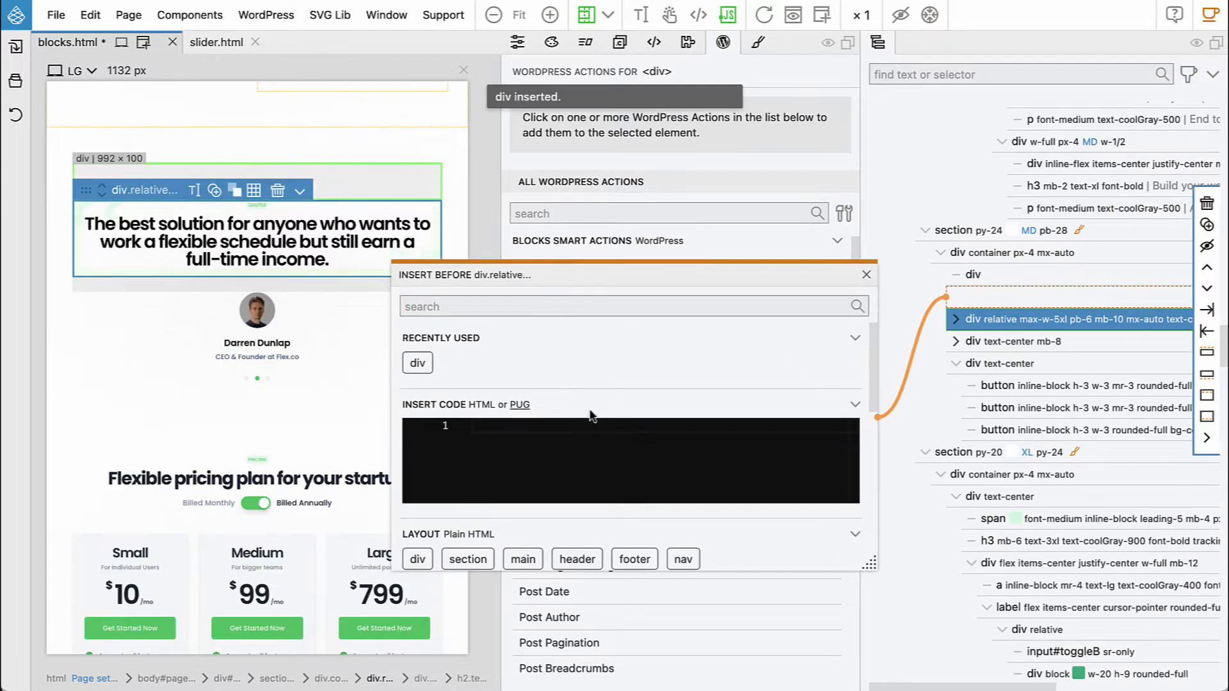
click(866, 274)
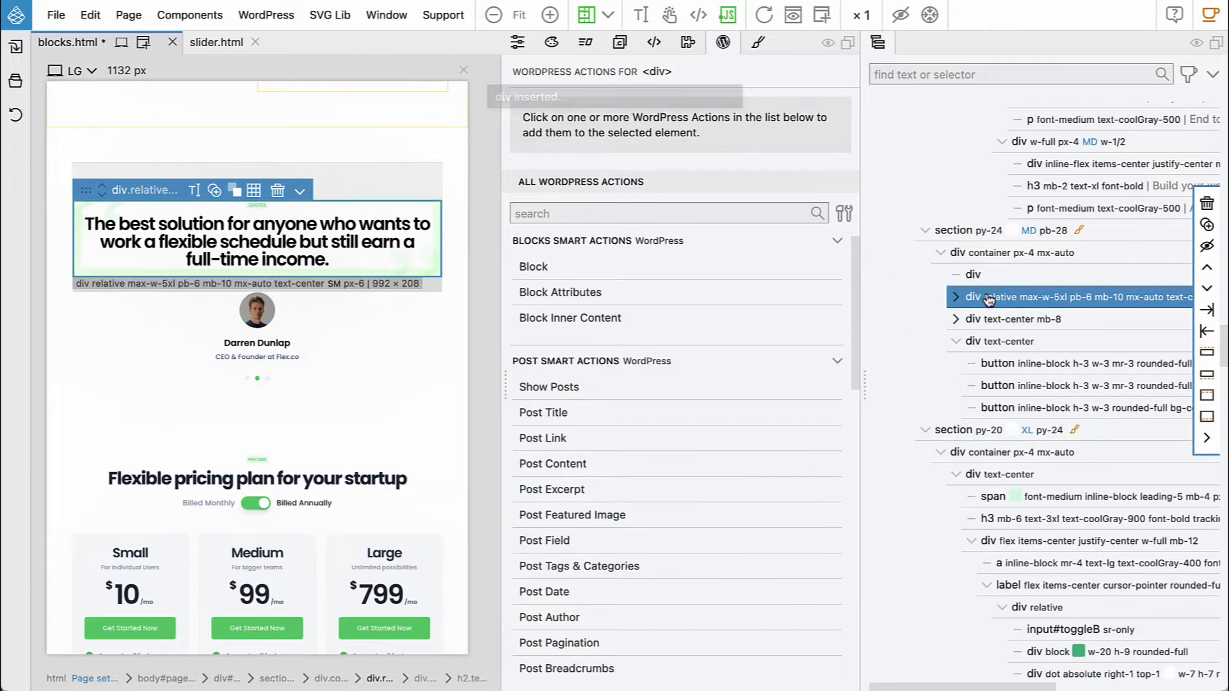
Move the quote div and the author's text-center div into the new empty div
mouse_move(993, 296)
mouse_down()
mouse_move(1003, 293)
mouse_move(997, 325)
mouse_up()
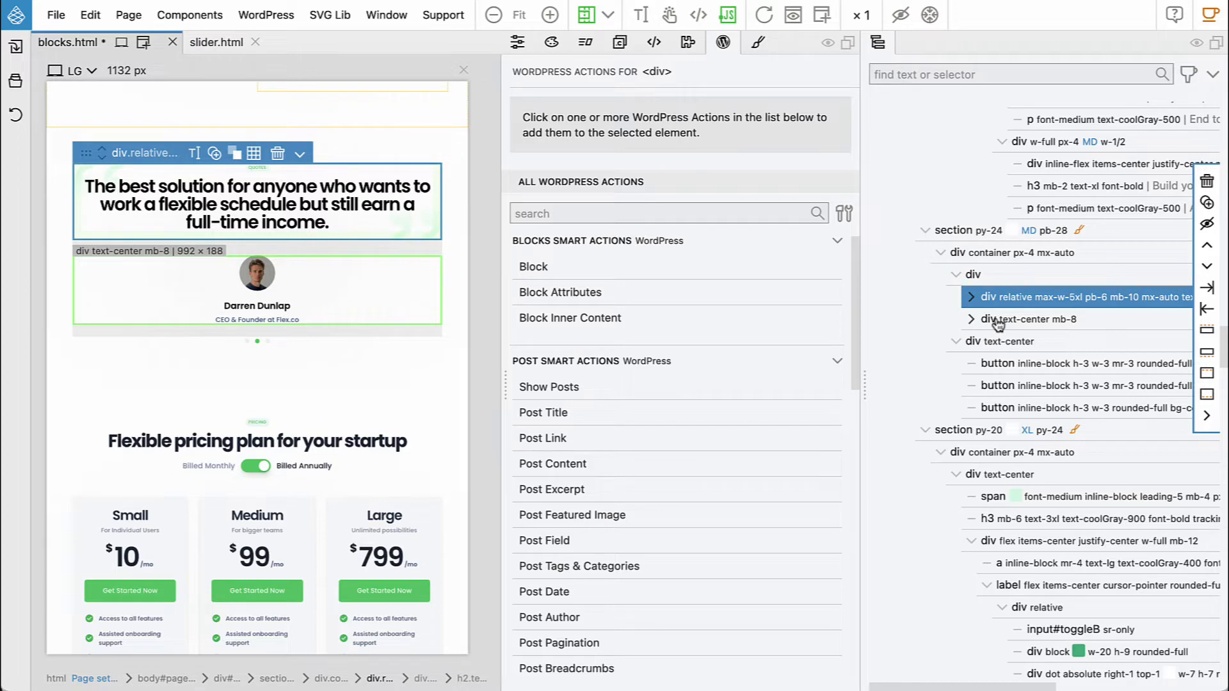
click(997, 280)
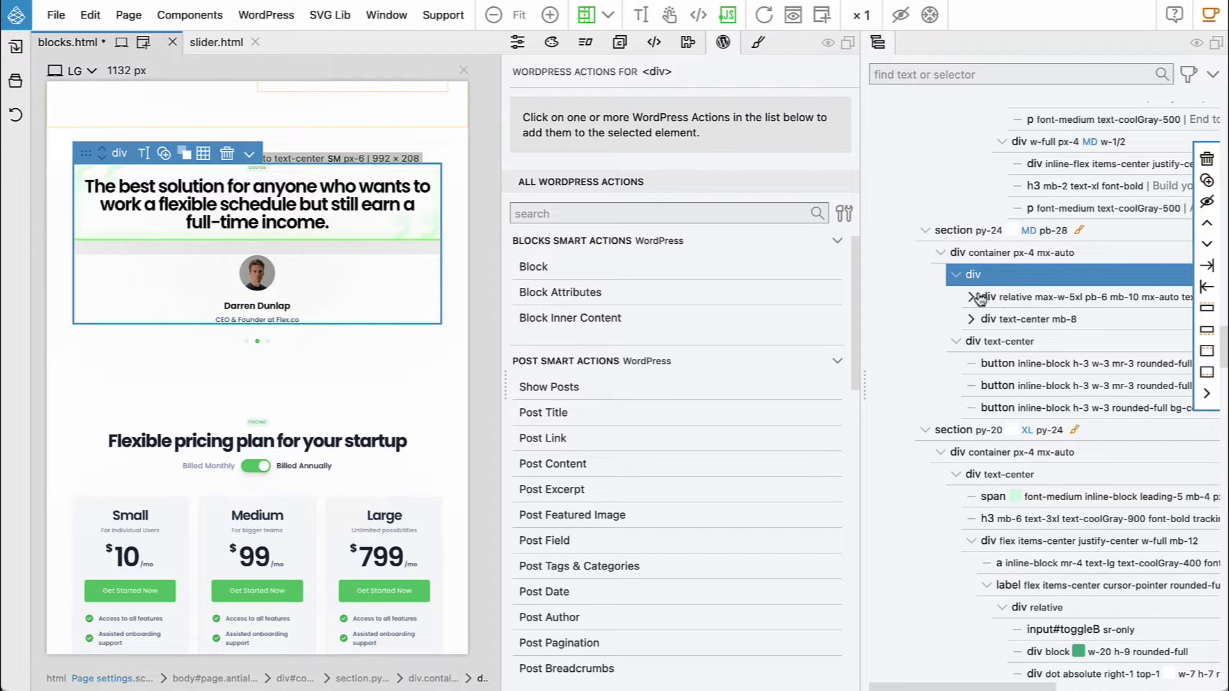
click(971, 297)
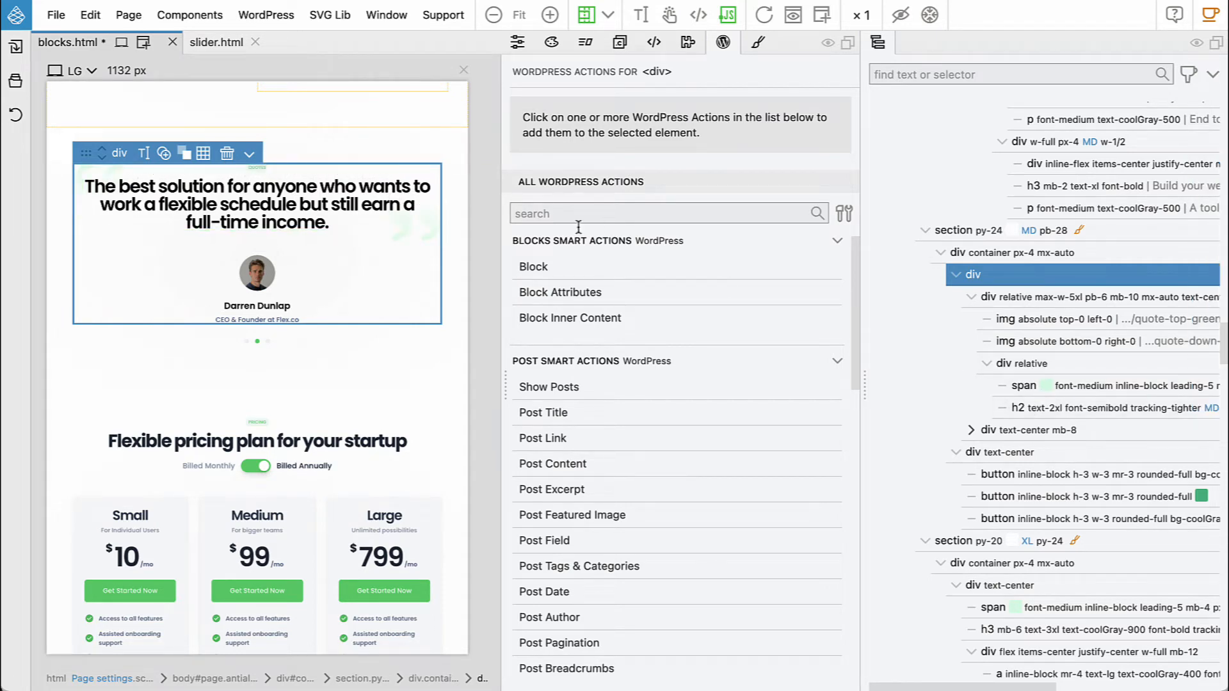
Duplicate the relative div around the quote, leaving only the label span in the original and only the h2 heading in the copy
mouse_move(1086, 343)
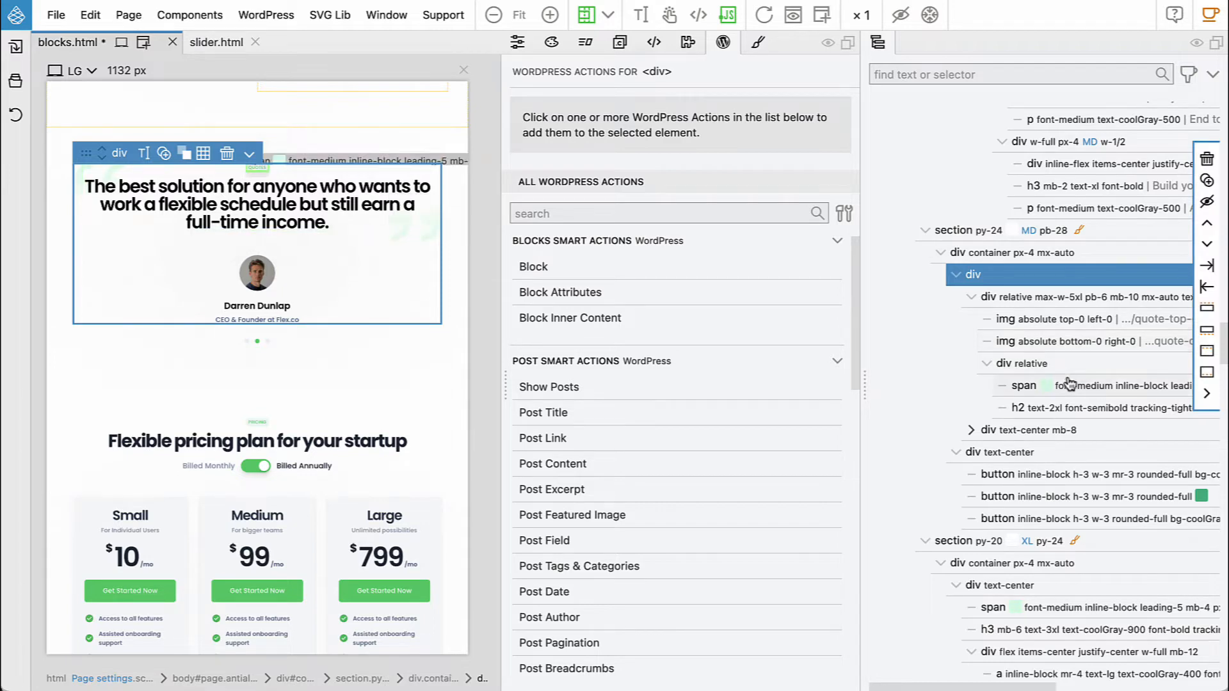
click(1017, 369)
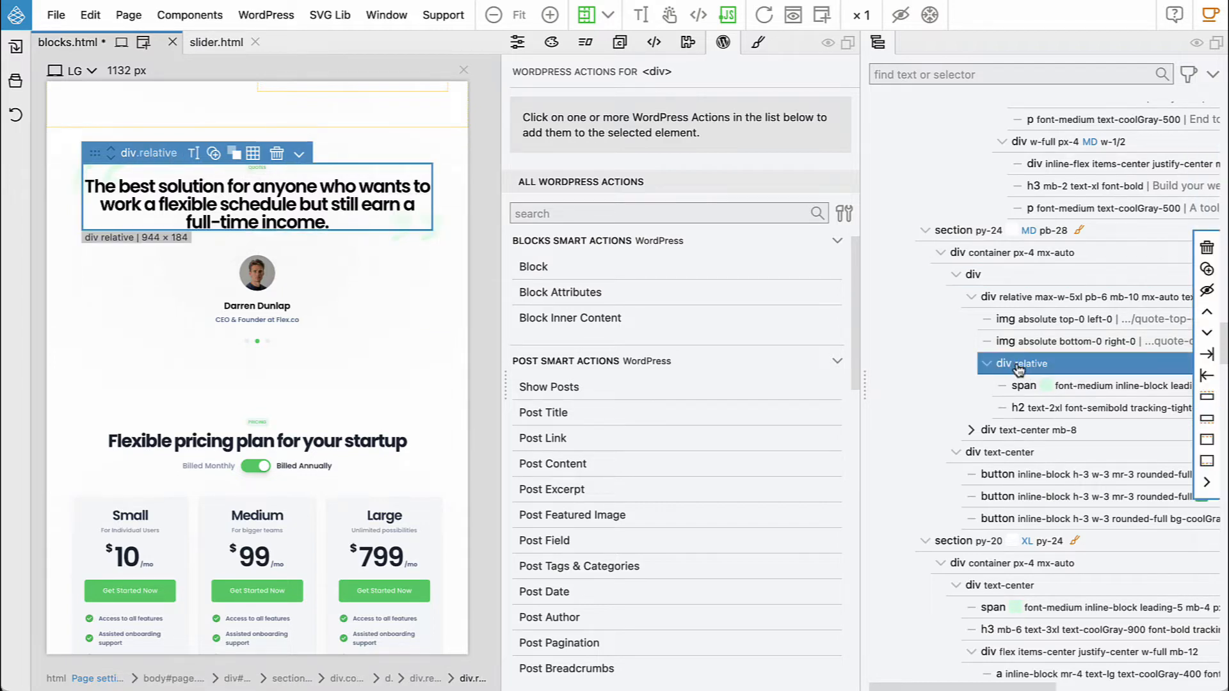
key(ctrl+d)
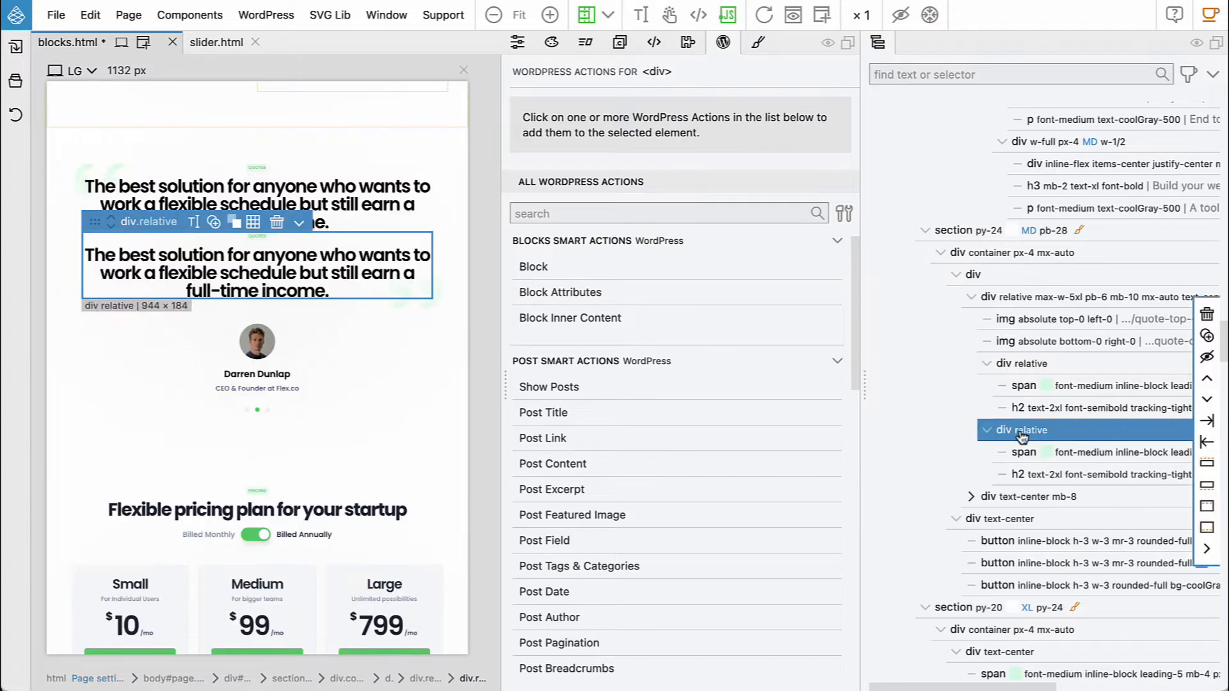
click(1025, 454)
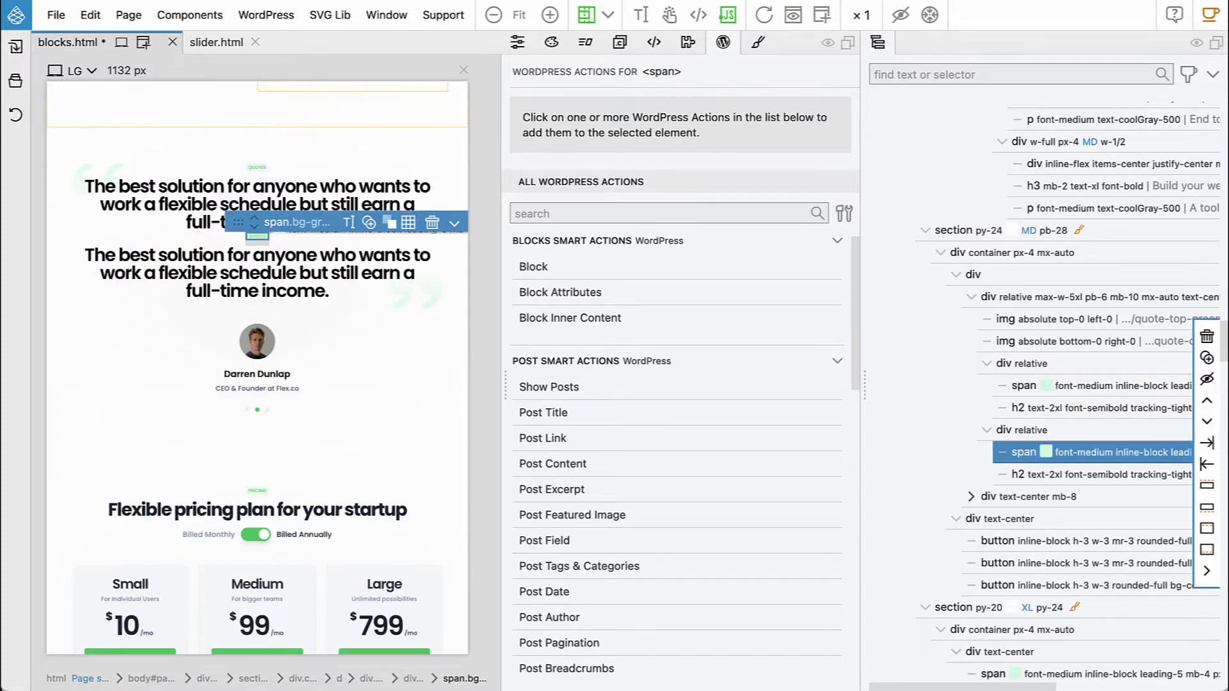
key(Delete)
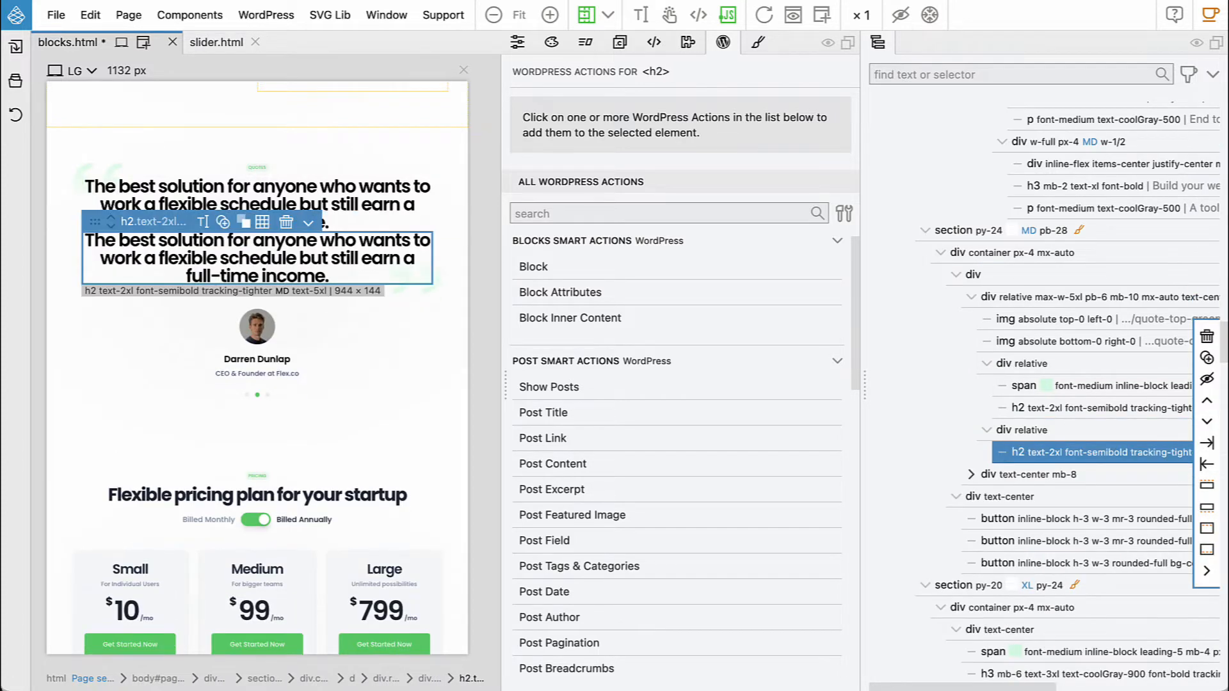
click(1039, 411)
key(Delete)
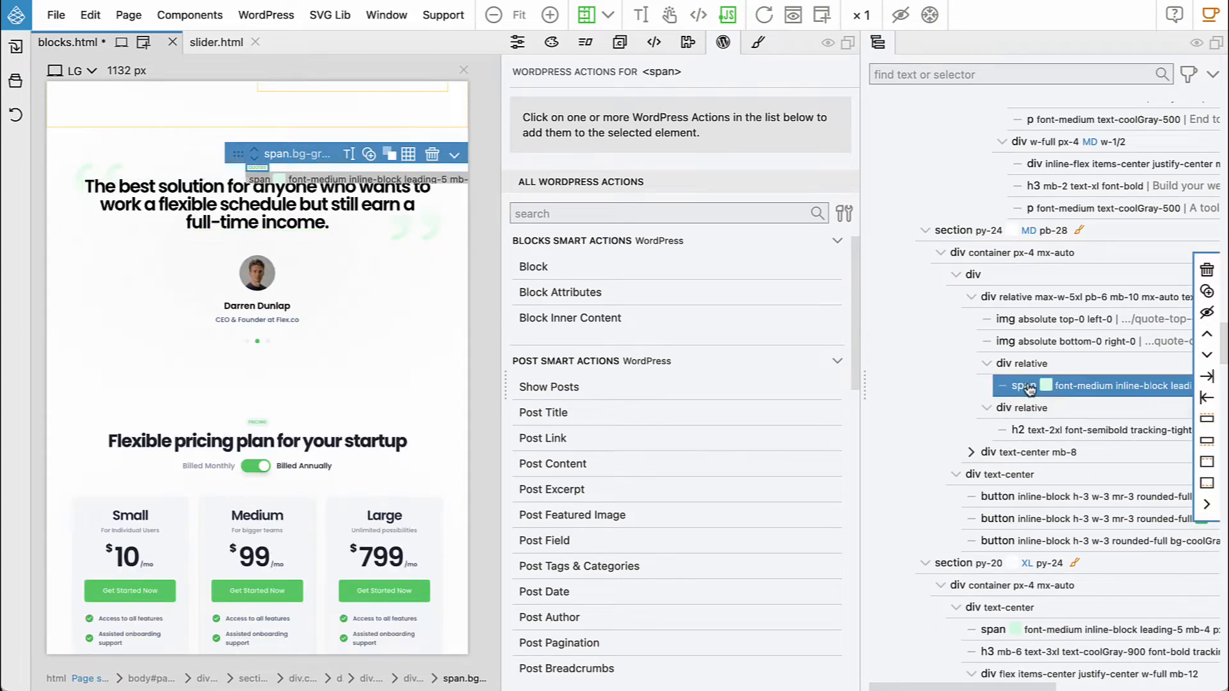
Move the label's relative div above the testimonial wrapper div and center its text with text-center
drag(1028, 368, 981, 280)
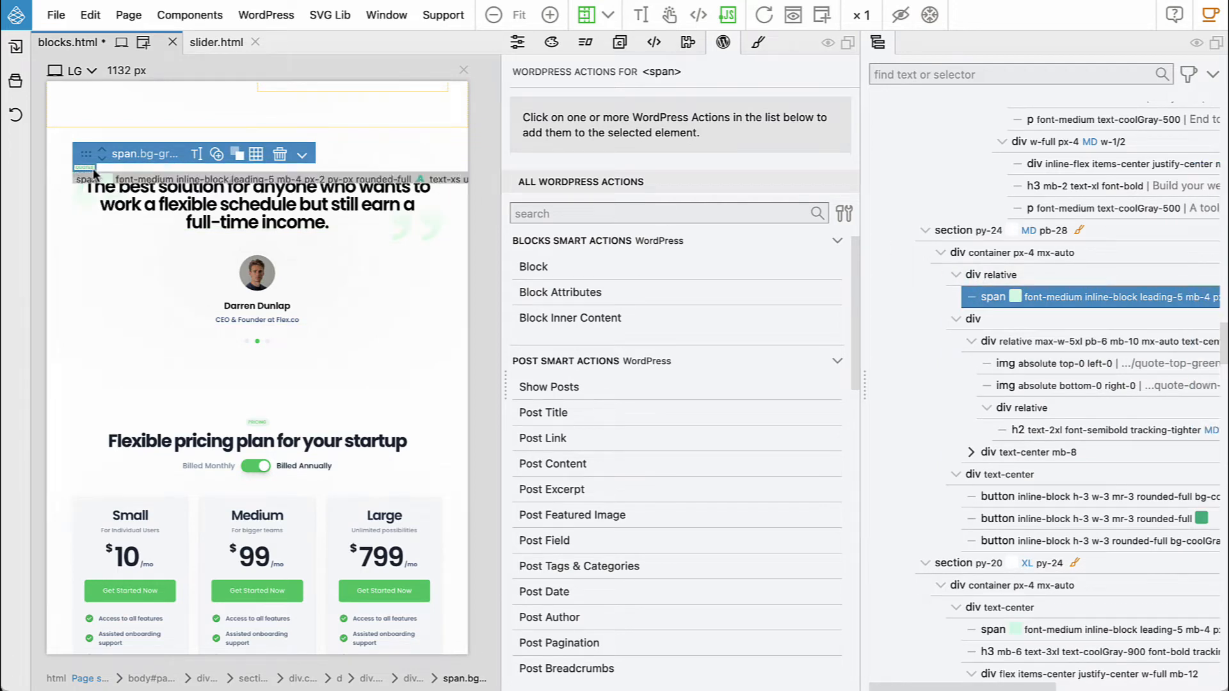
mouse_move(1016, 295)
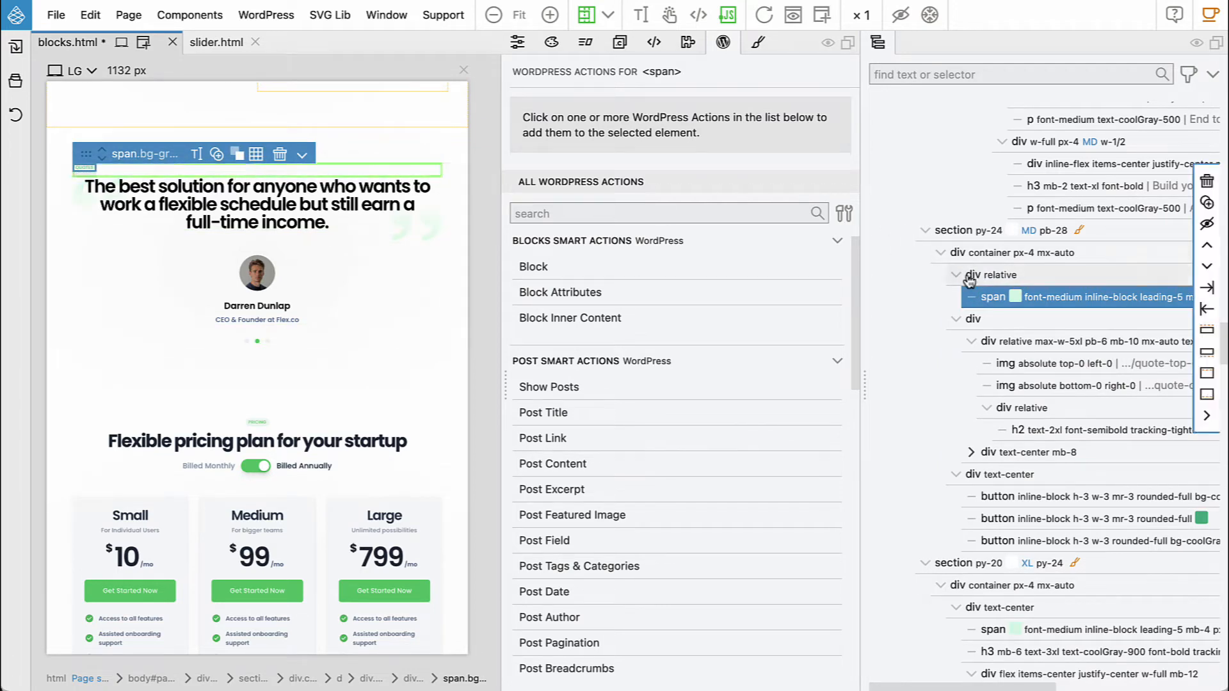
click(1016, 276)
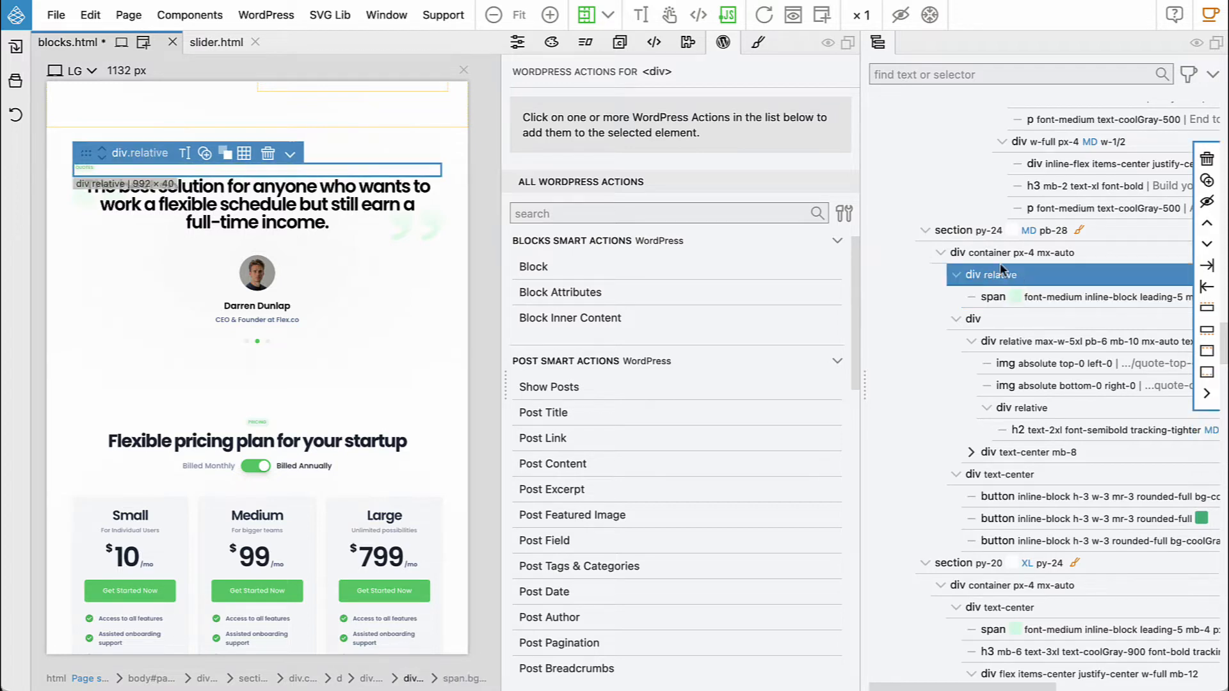
click(517, 42)
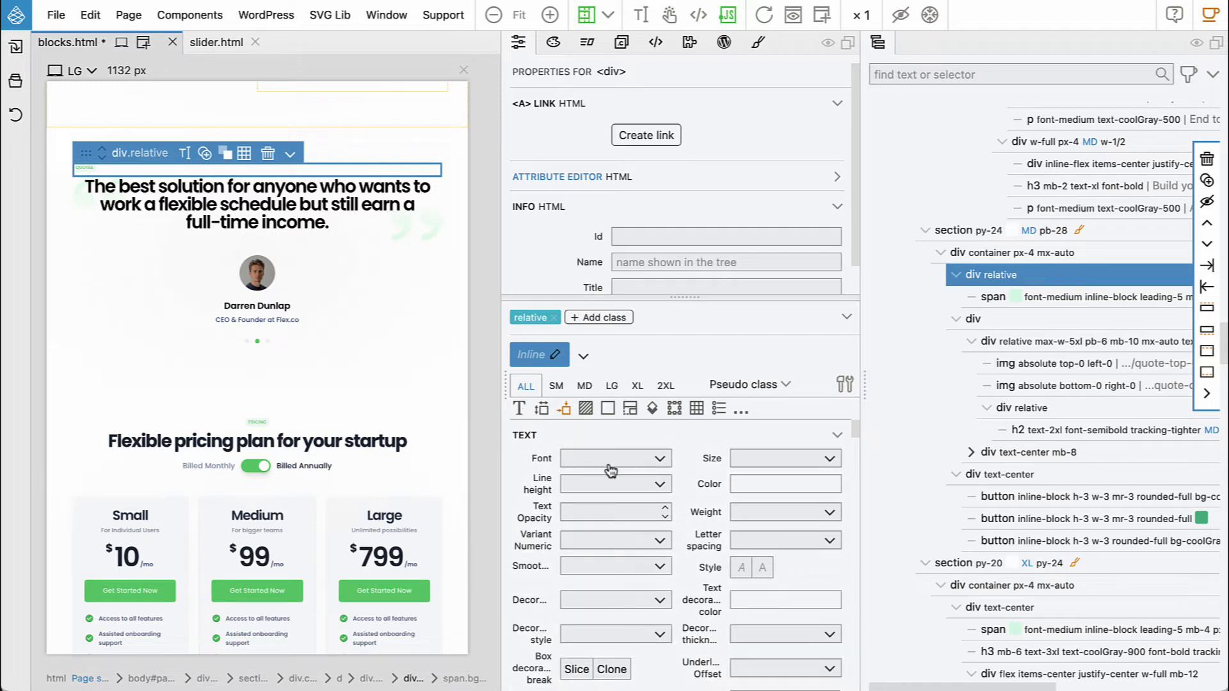
drag(550, 439, 583, 465)
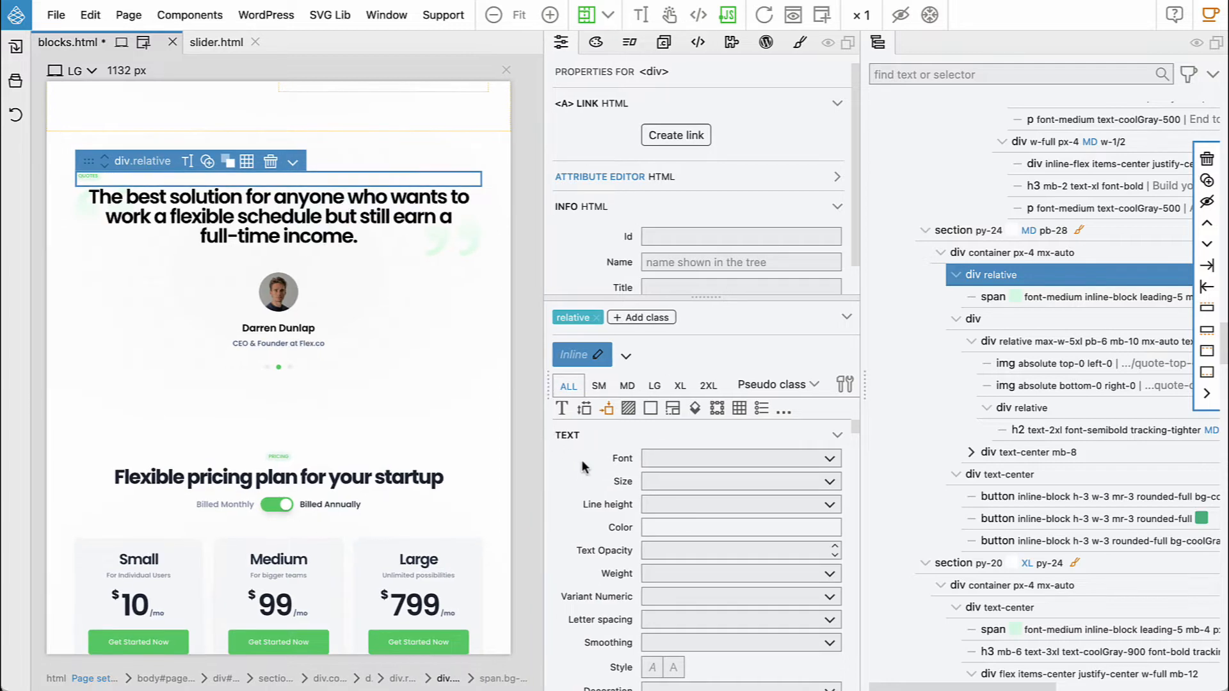
scroll(616, 489, down, 10)
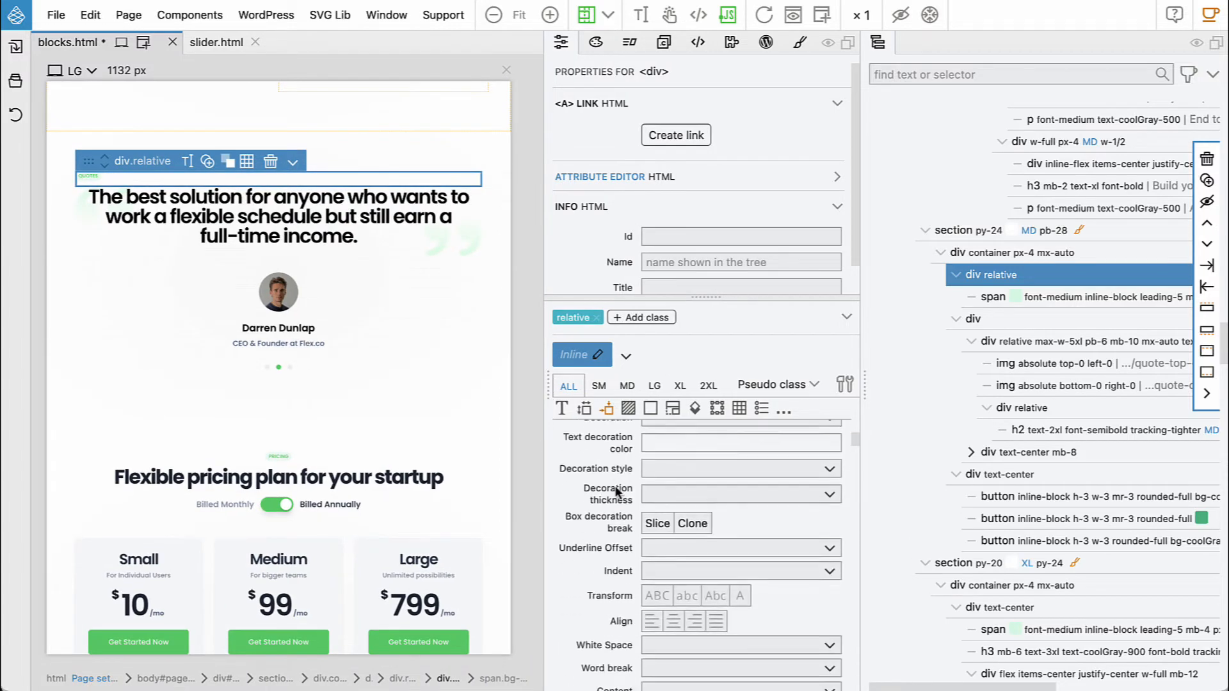
click(674, 595)
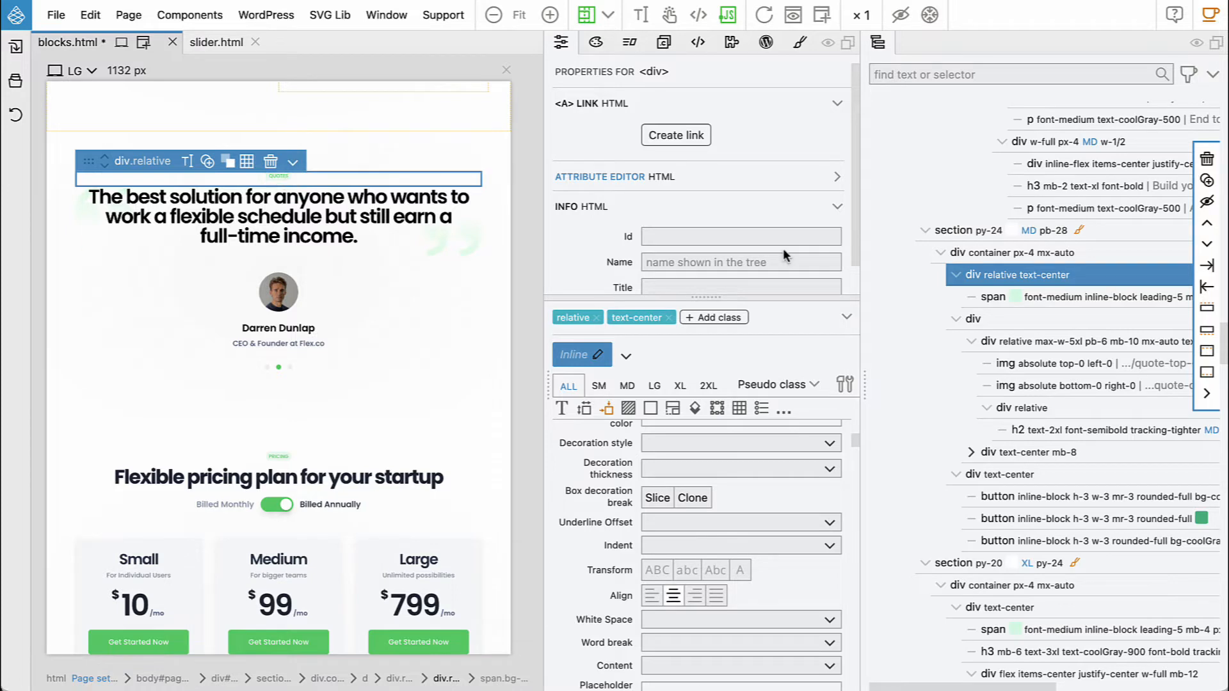
Make the div wrapping the quote and author a WordPress Block with unique id testimonial and title Testimonial
click(957, 276)
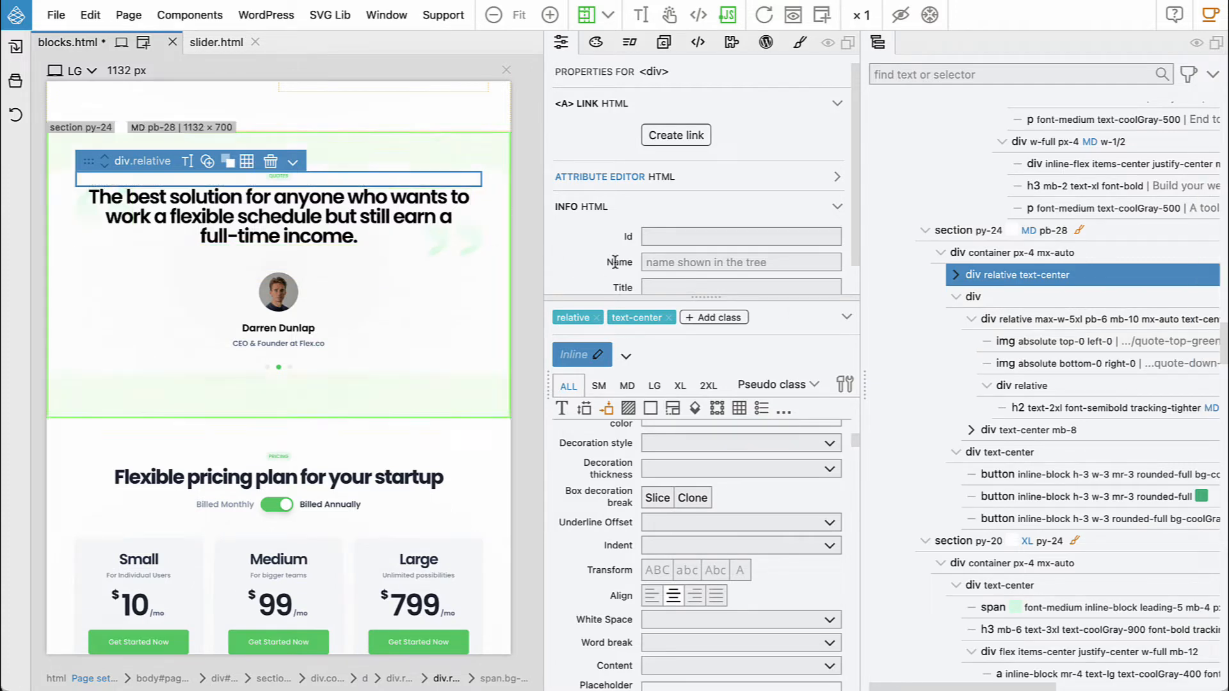
click(978, 297)
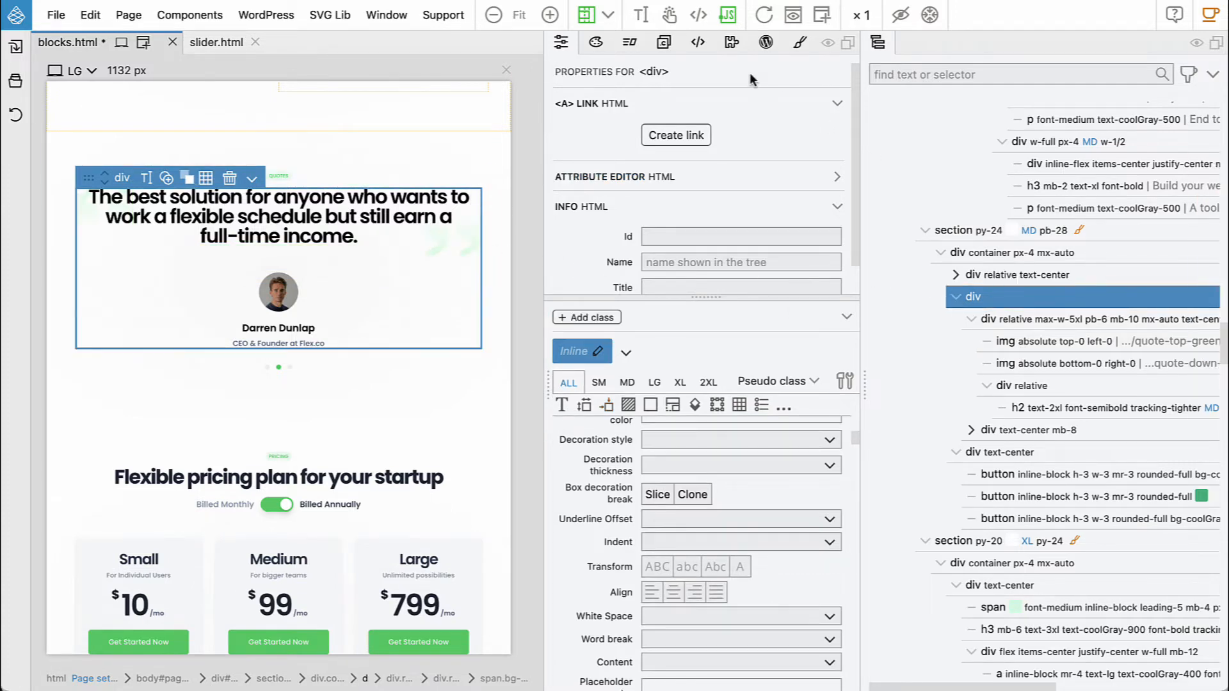
click(769, 43)
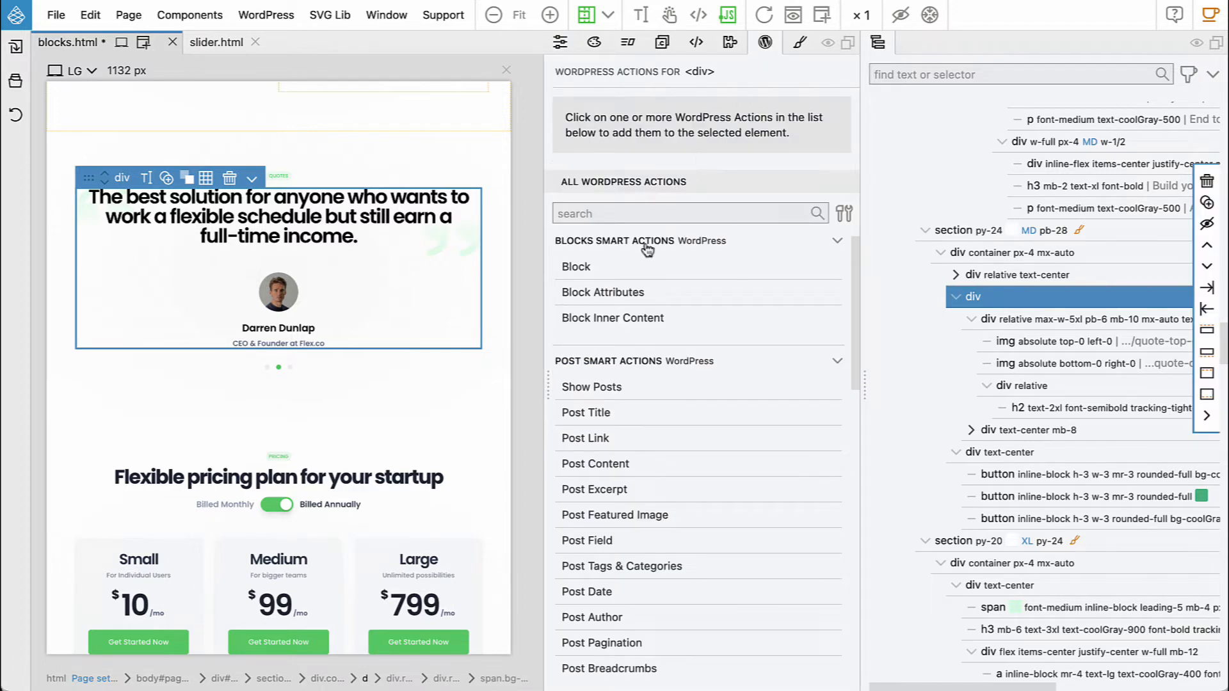
click(579, 268)
mouse_move(580, 265)
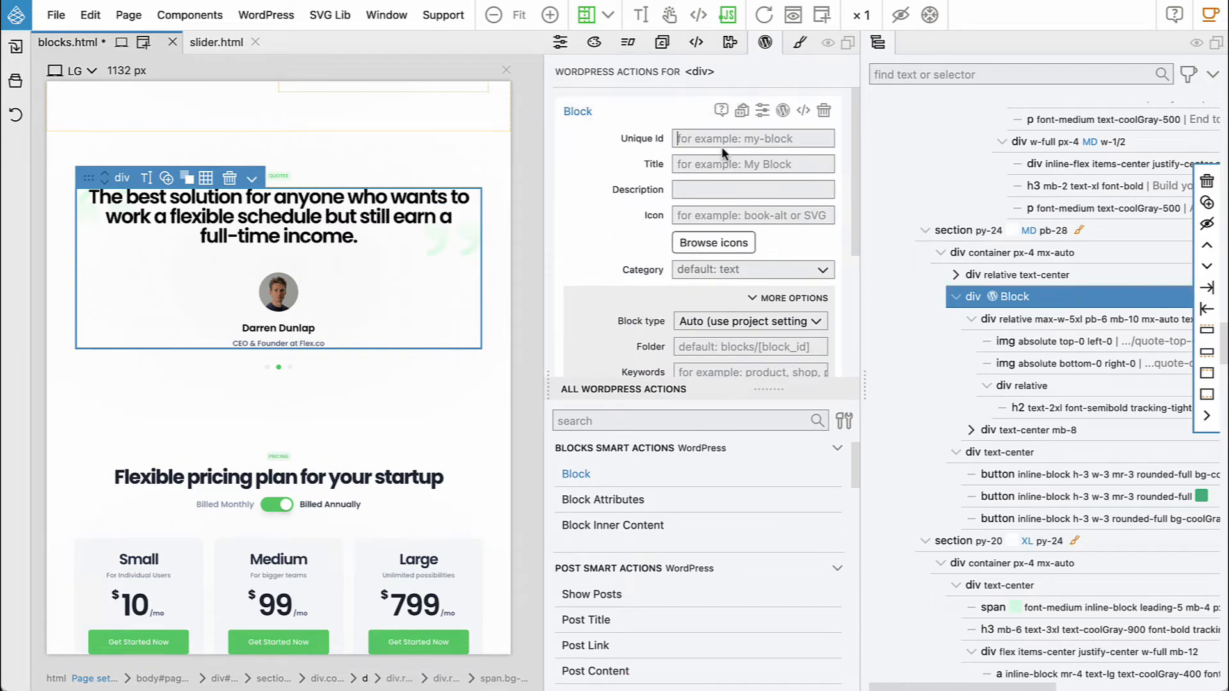
text(testimonial)
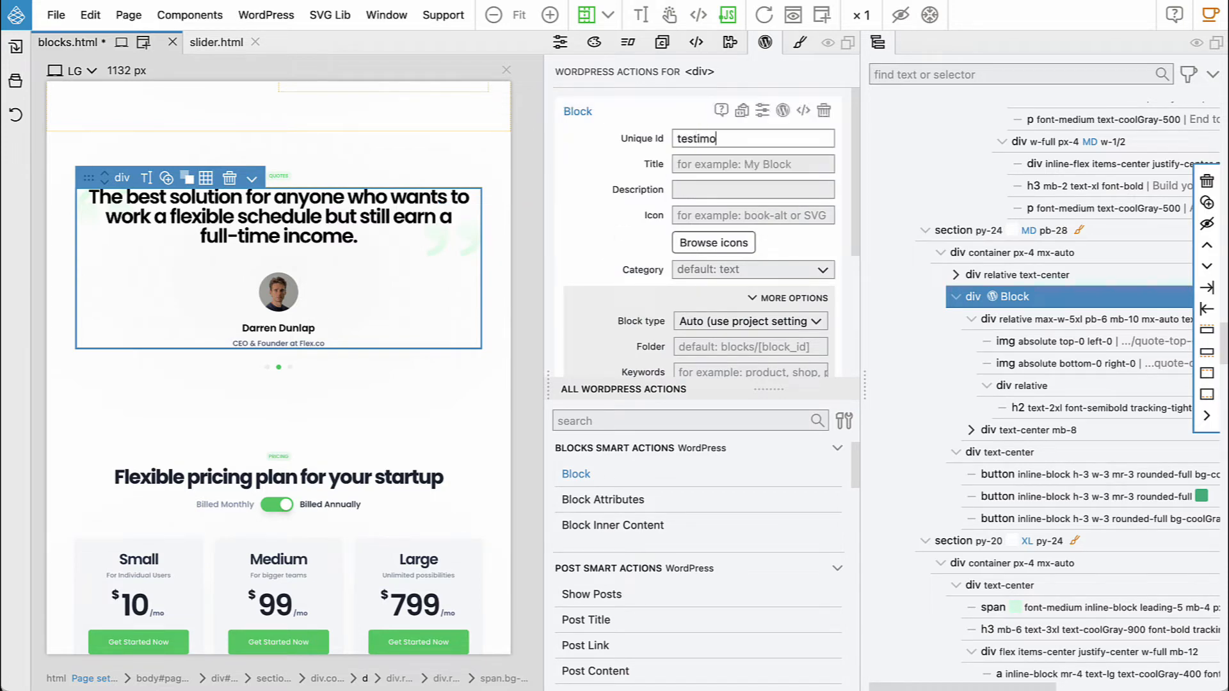
click(725, 169)
text(Testimonial)
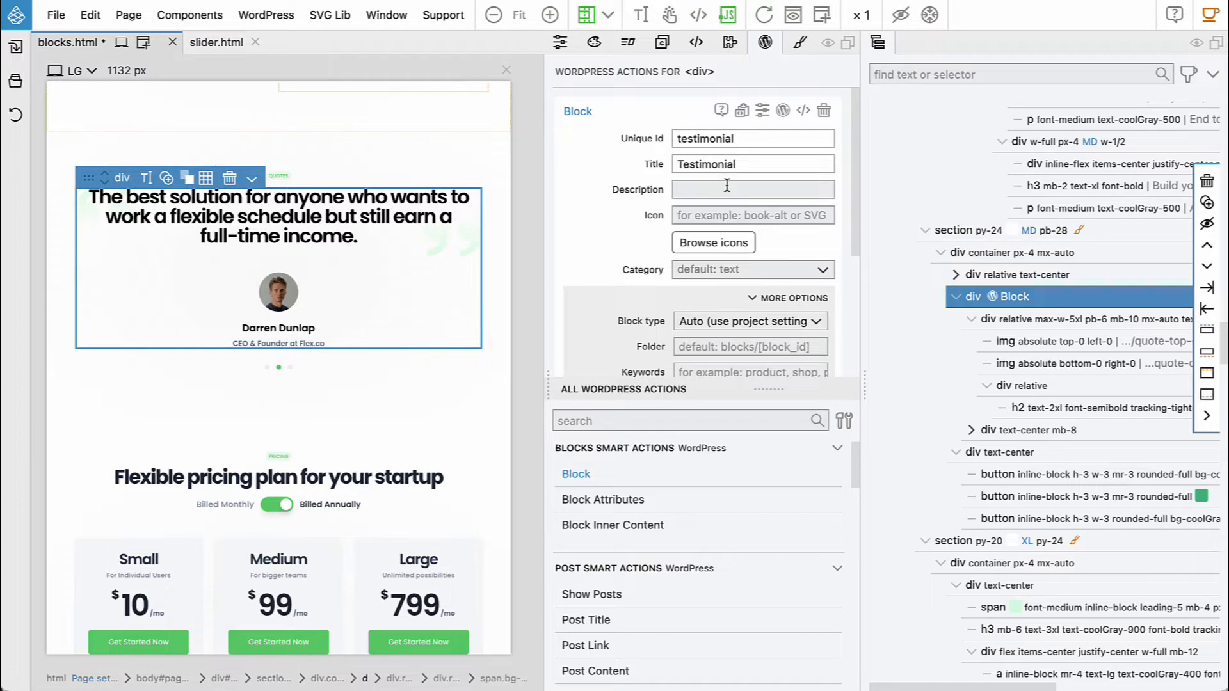
Assign the testimonial block to the custom category flex and restrict its parents to slide
click(730, 275)
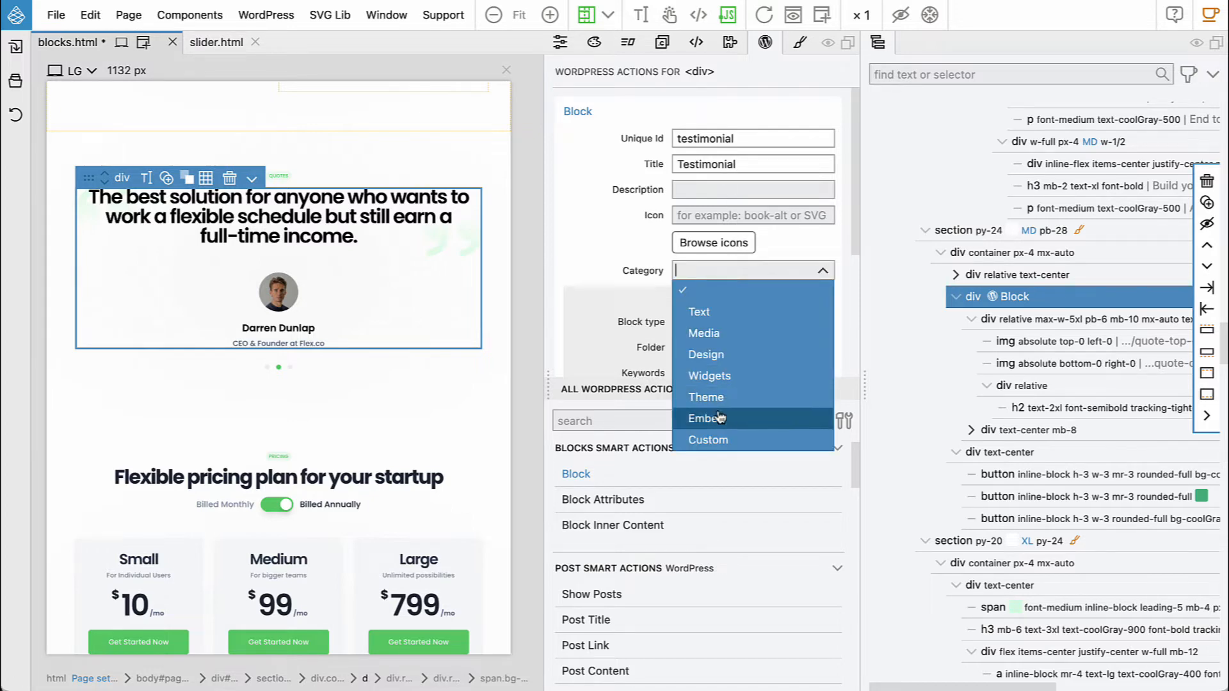
click(720, 441)
click(725, 297)
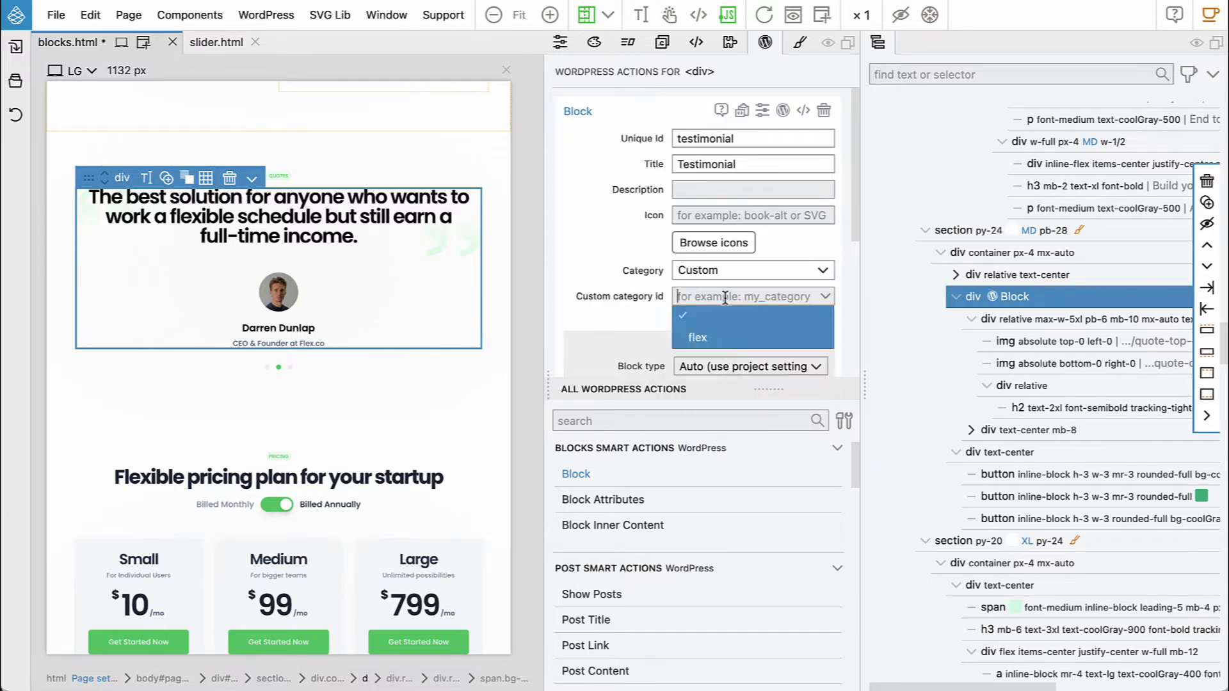
click(722, 336)
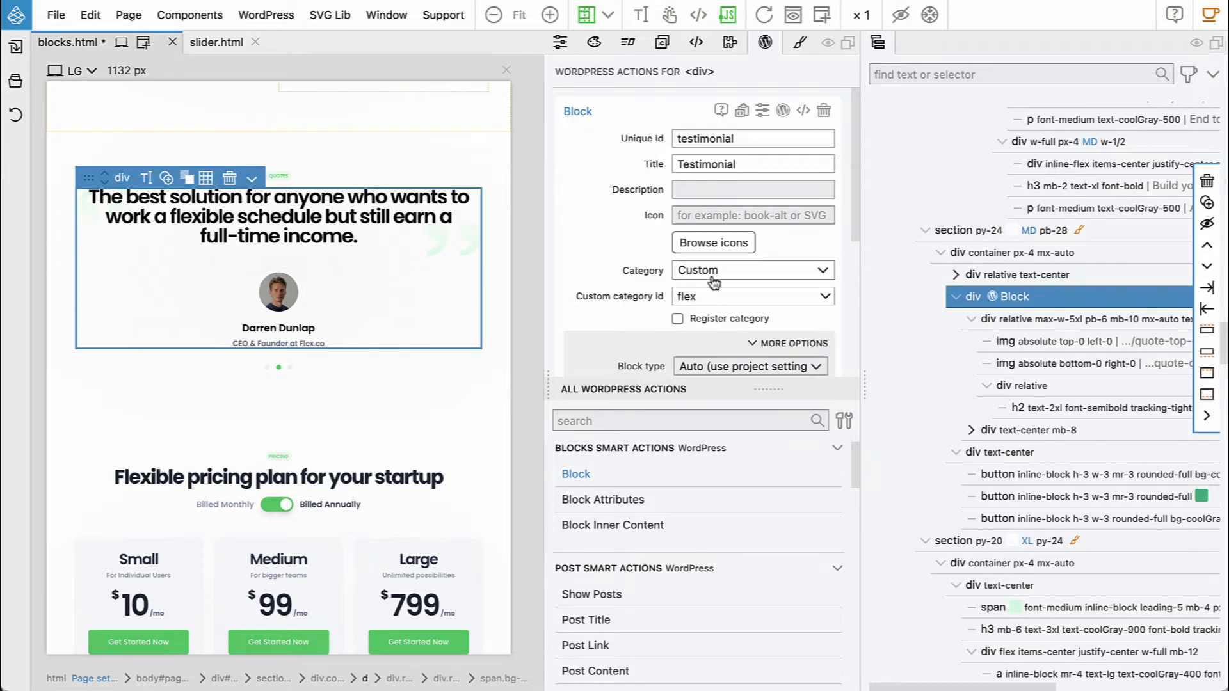
scroll(713, 282, down, 5)
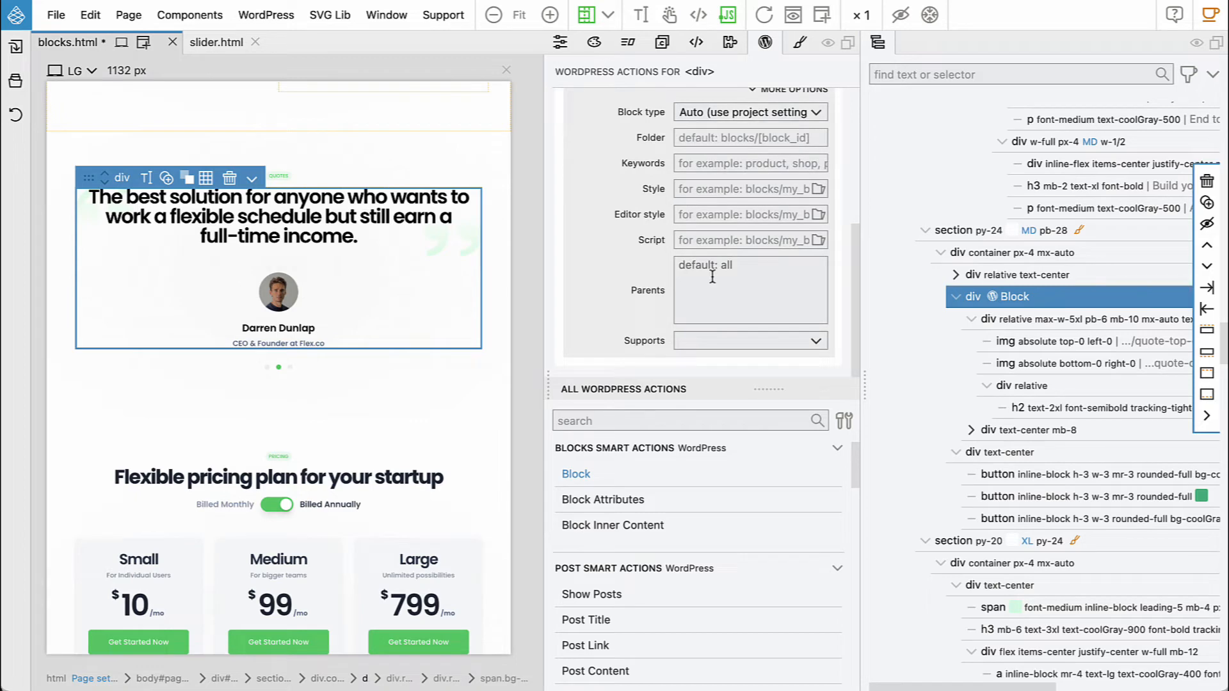
text(slide)
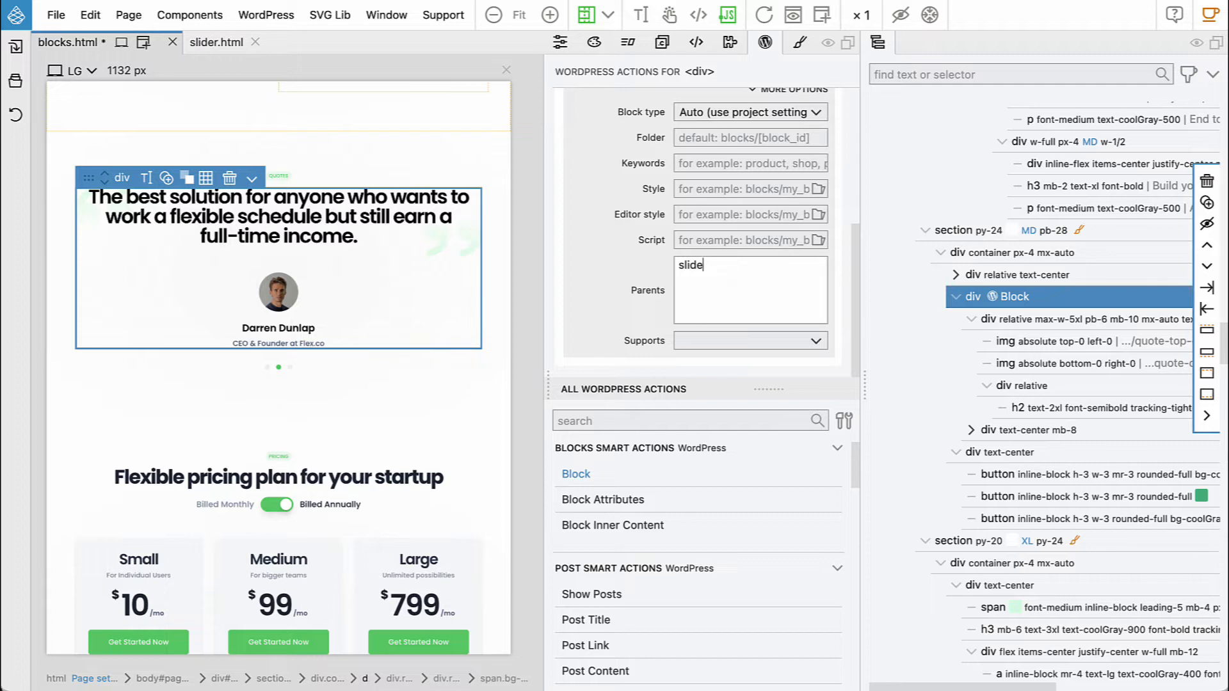
Add a block attribute to the quote h2 with id quote, title Quote and control type Rich Text
click(308, 220)
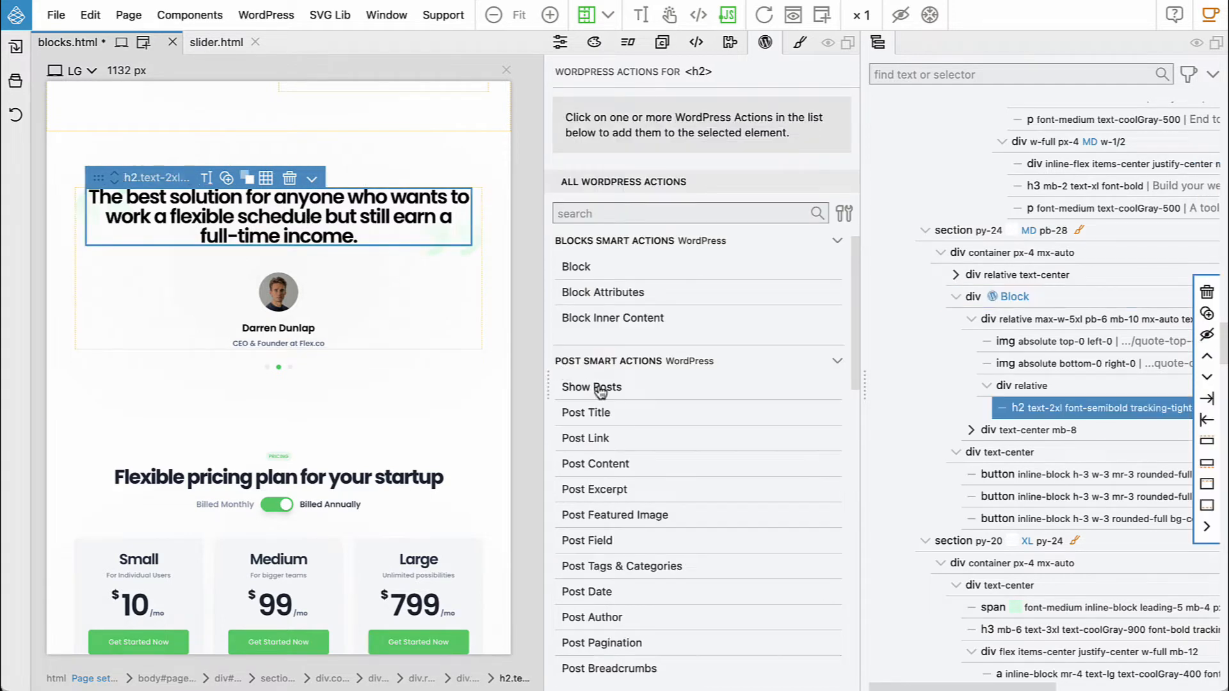
click(600, 293)
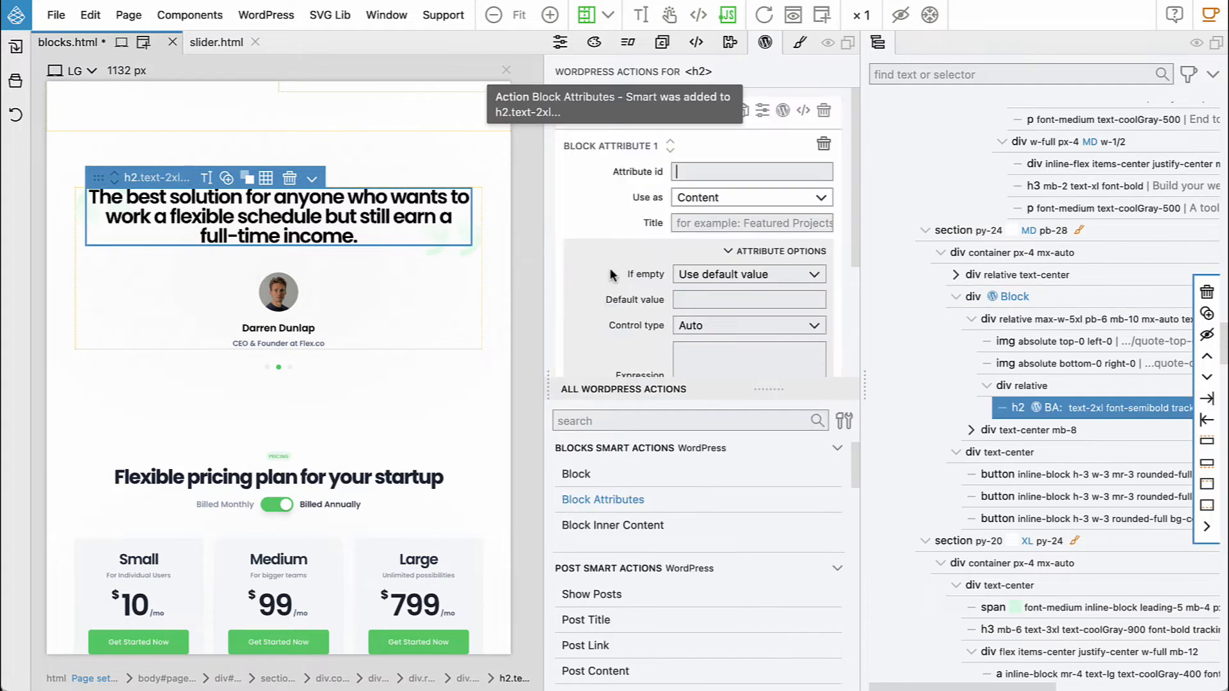
click(710, 173)
text(quote)
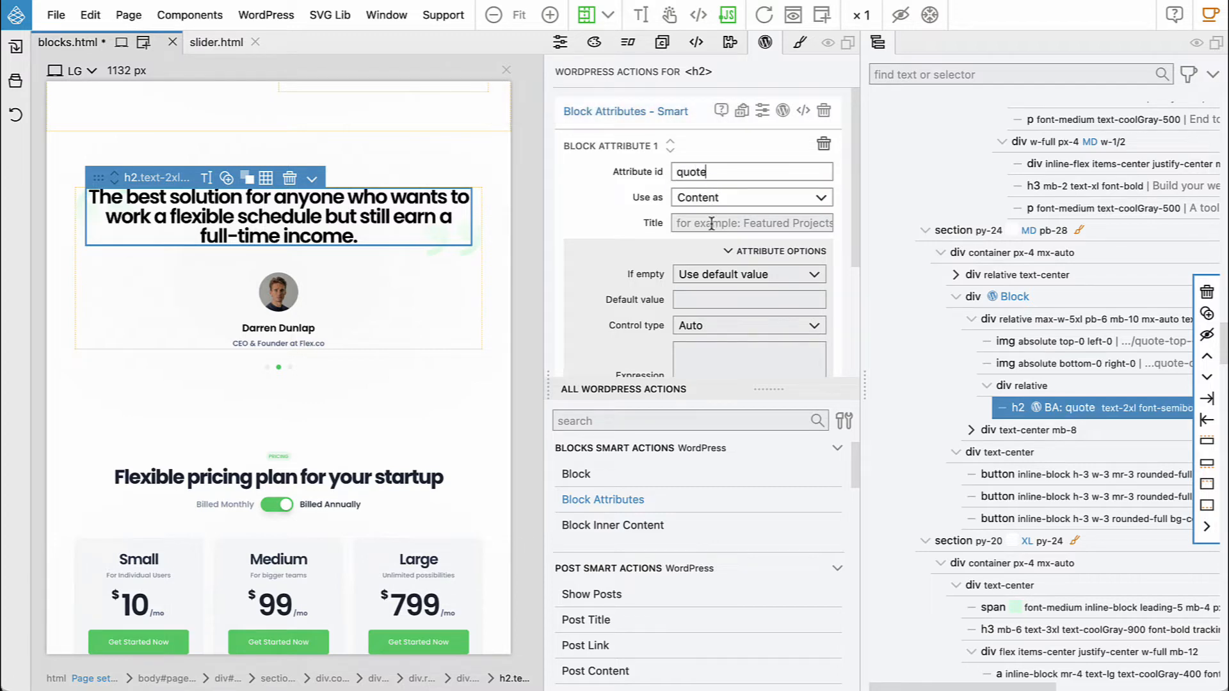
click(712, 223)
text(Quote)
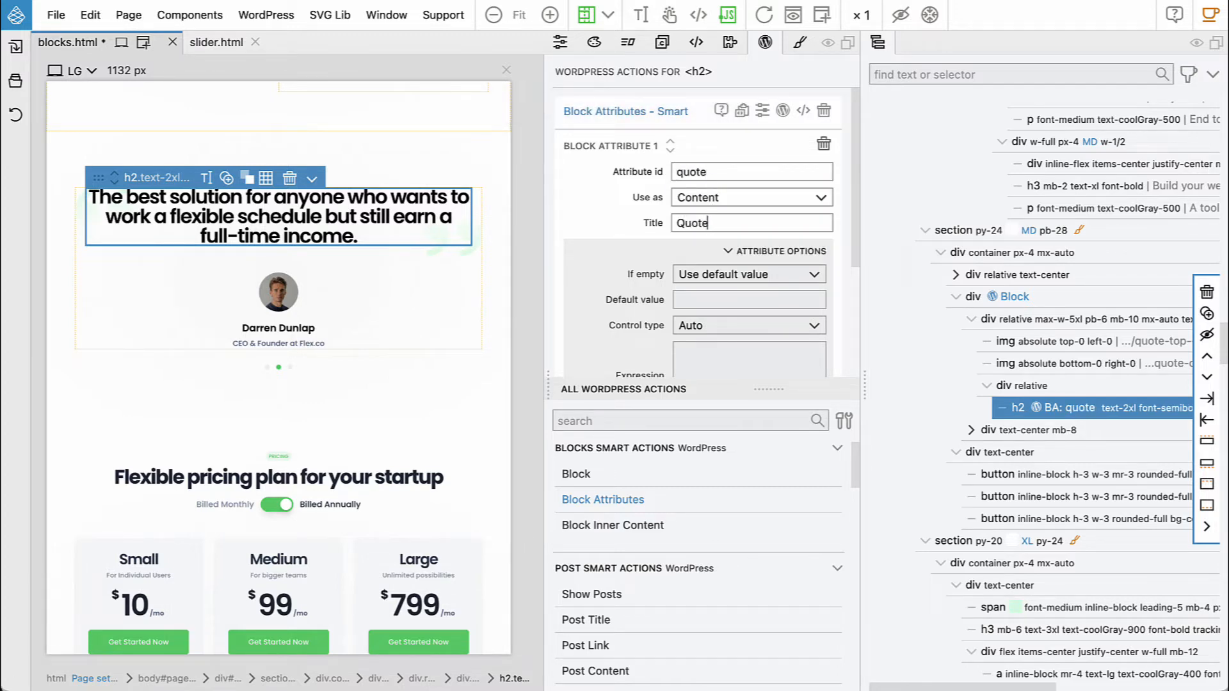
click(704, 326)
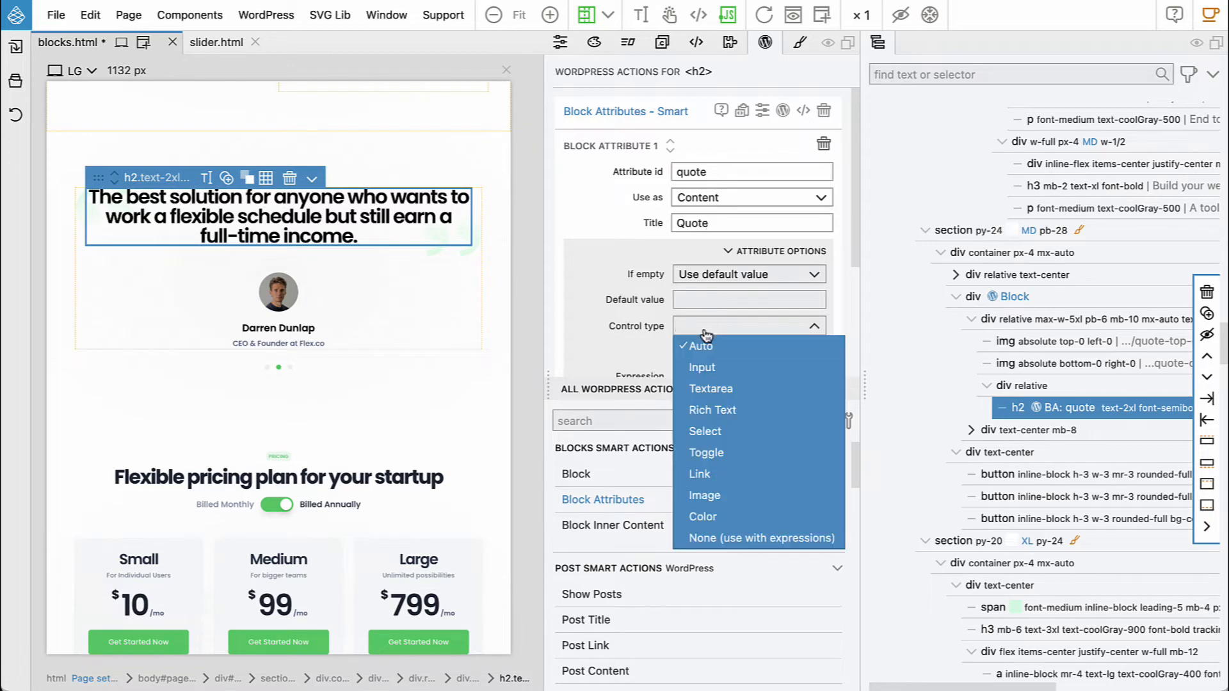
click(720, 410)
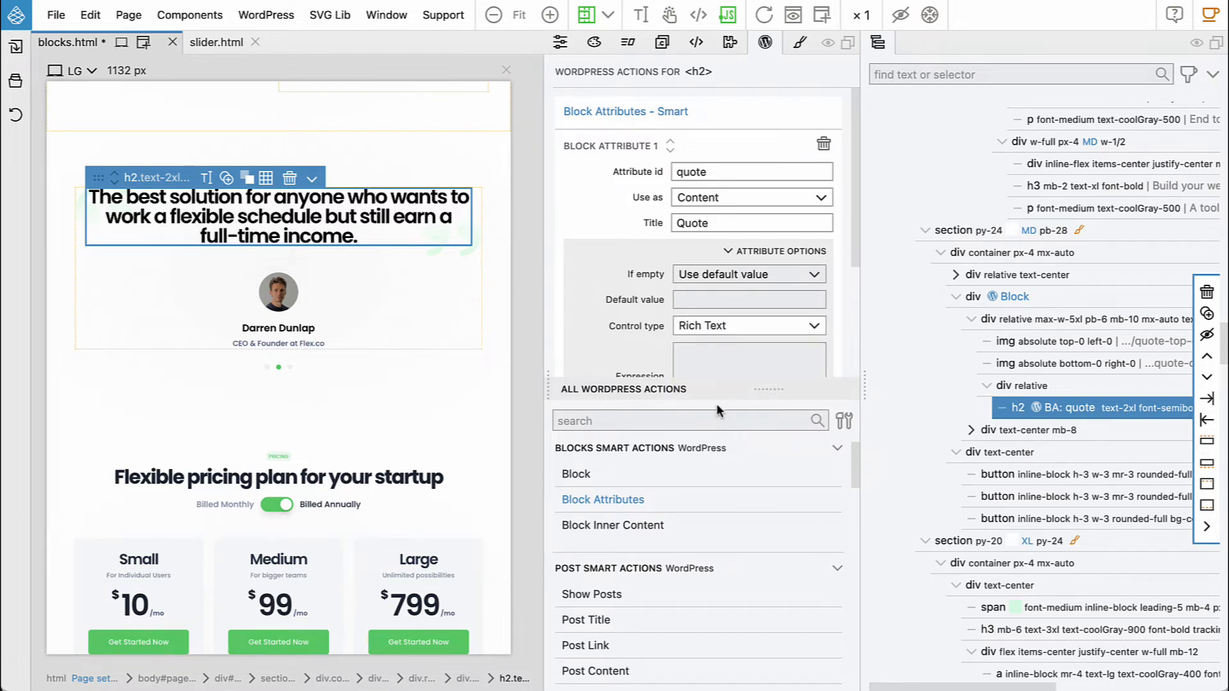
Add a block attribute to the author's photo with id image, image size thumbnail and title Image
click(278, 292)
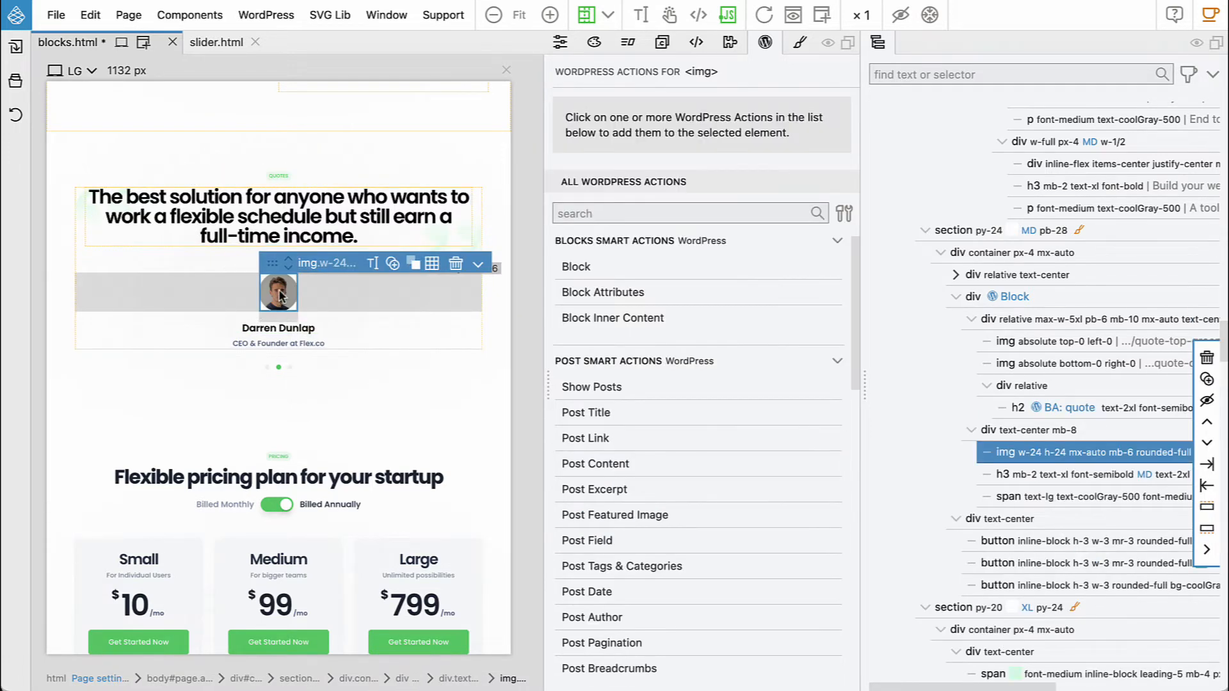
click(589, 293)
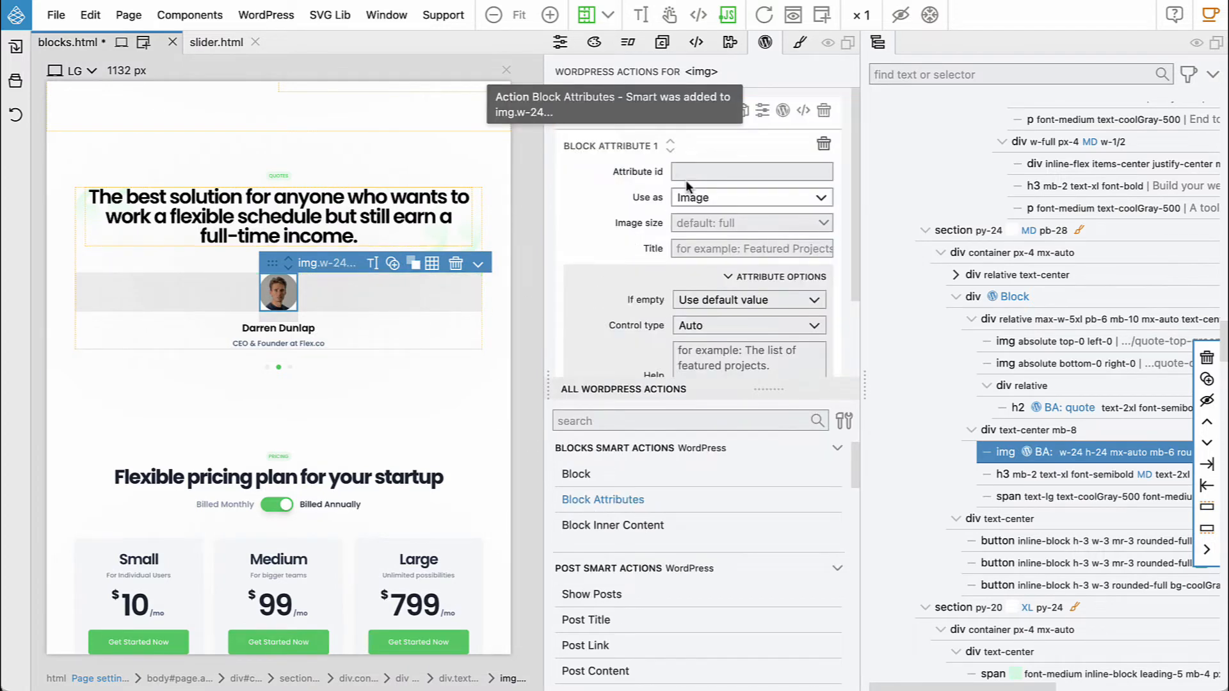
text(image)
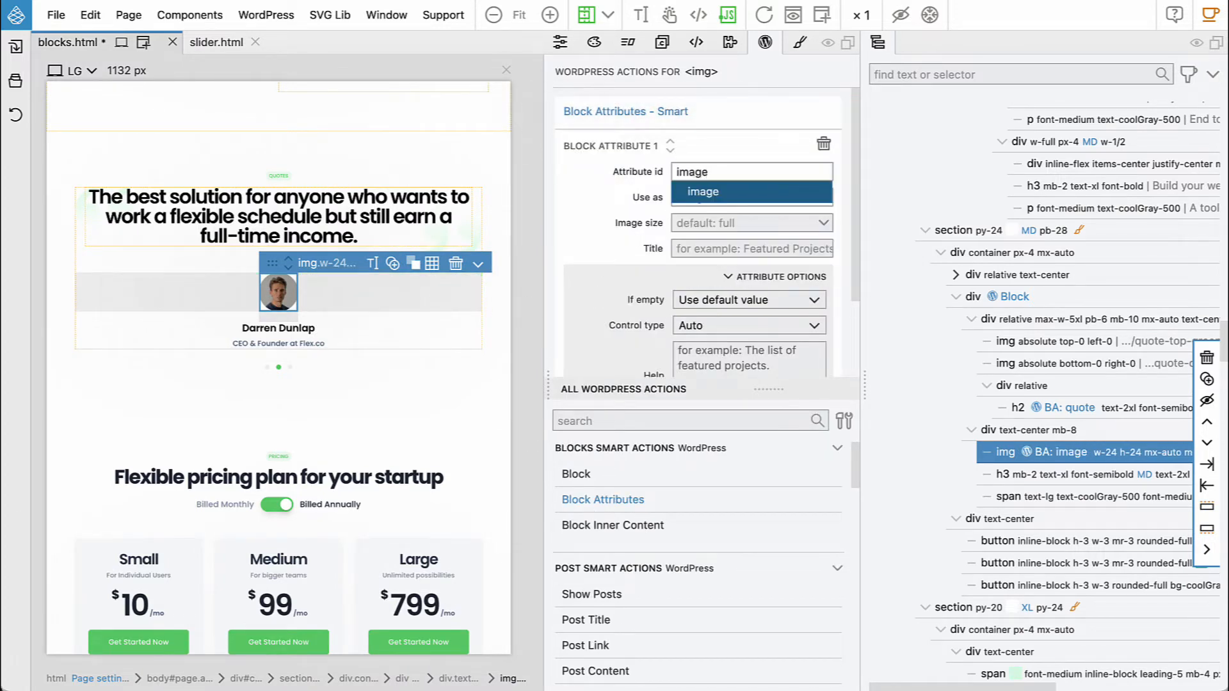
click(688, 220)
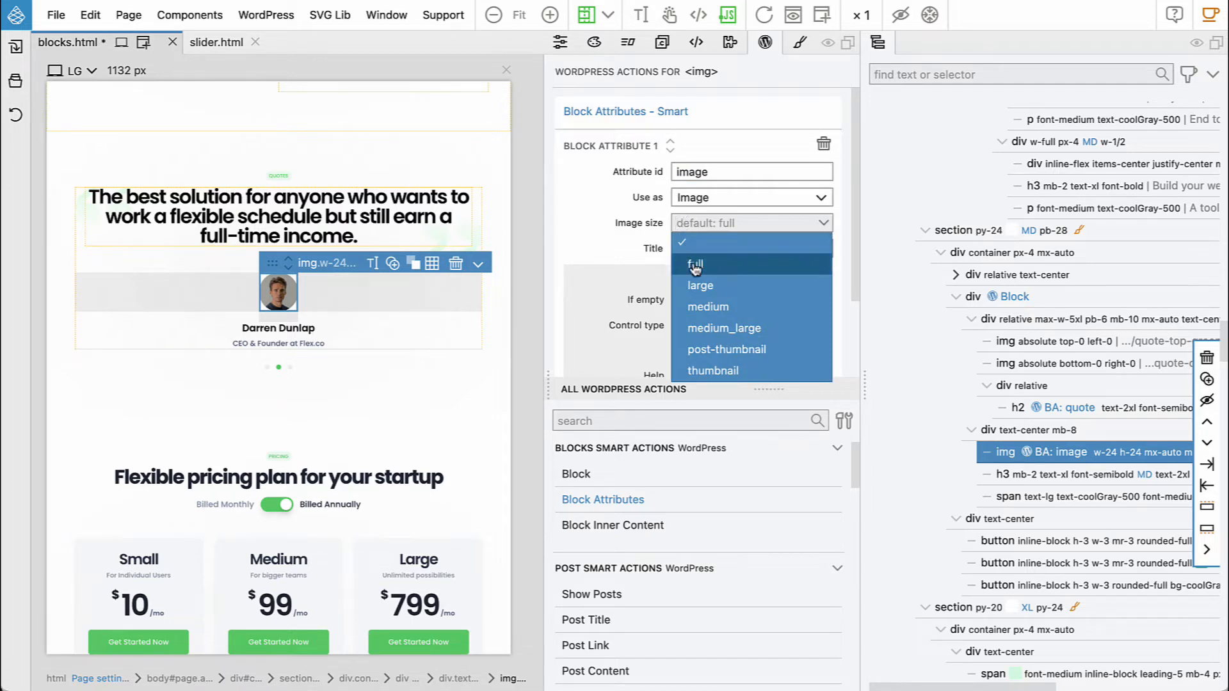
click(712, 371)
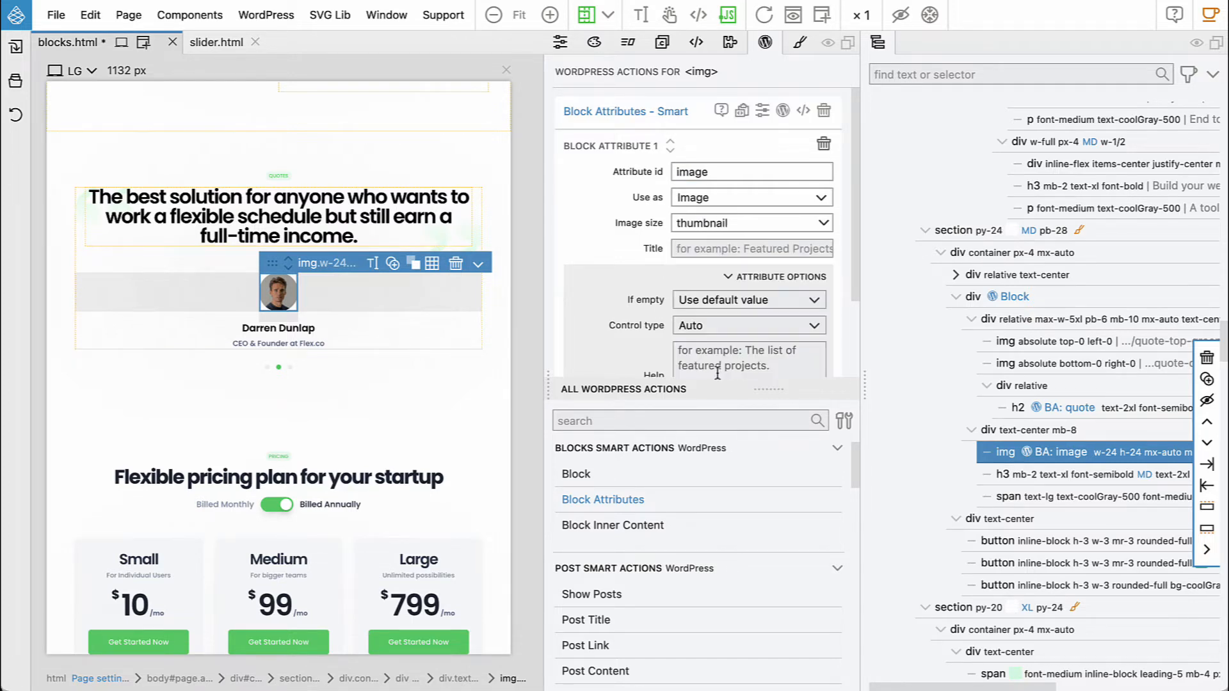
click(697, 250)
text(Image)
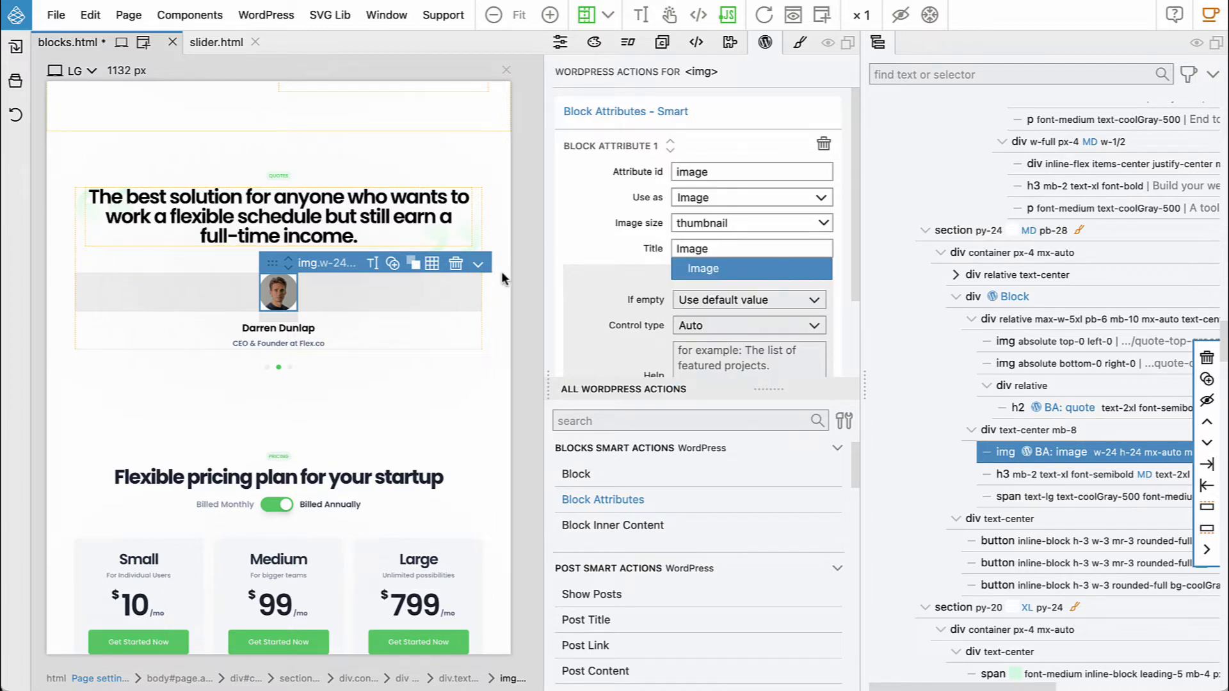
Add a block attribute to the author's h3 heading with id name and title Name
click(297, 330)
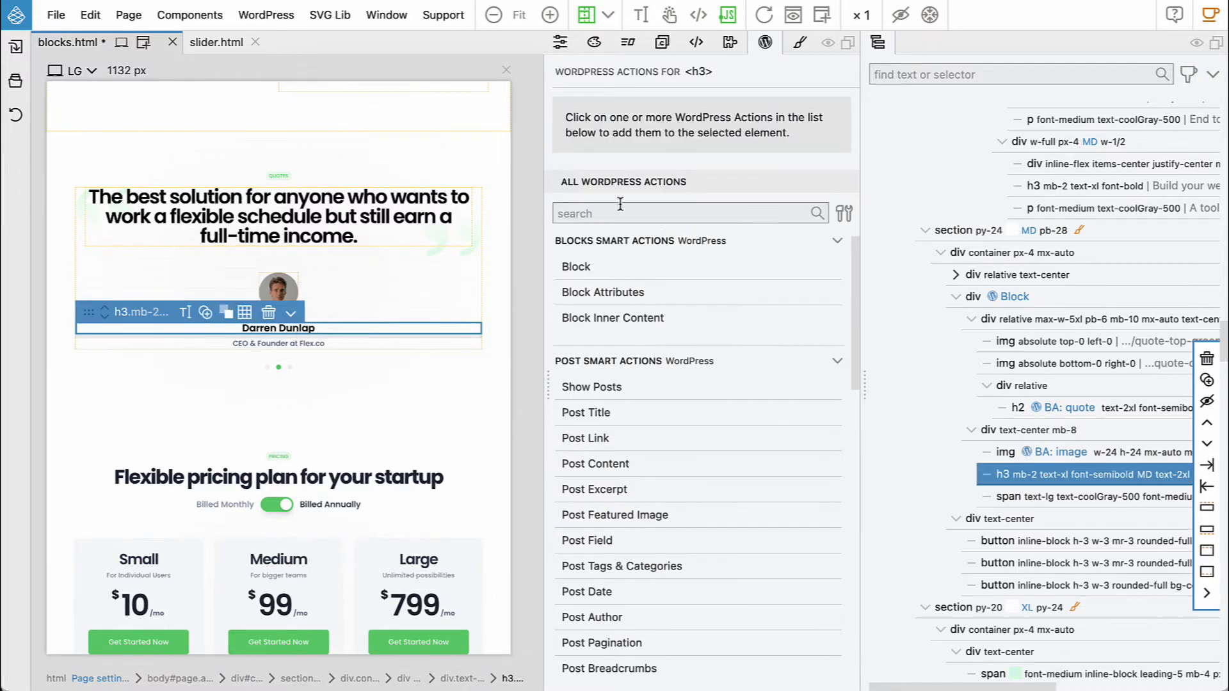
click(611, 293)
text(name)
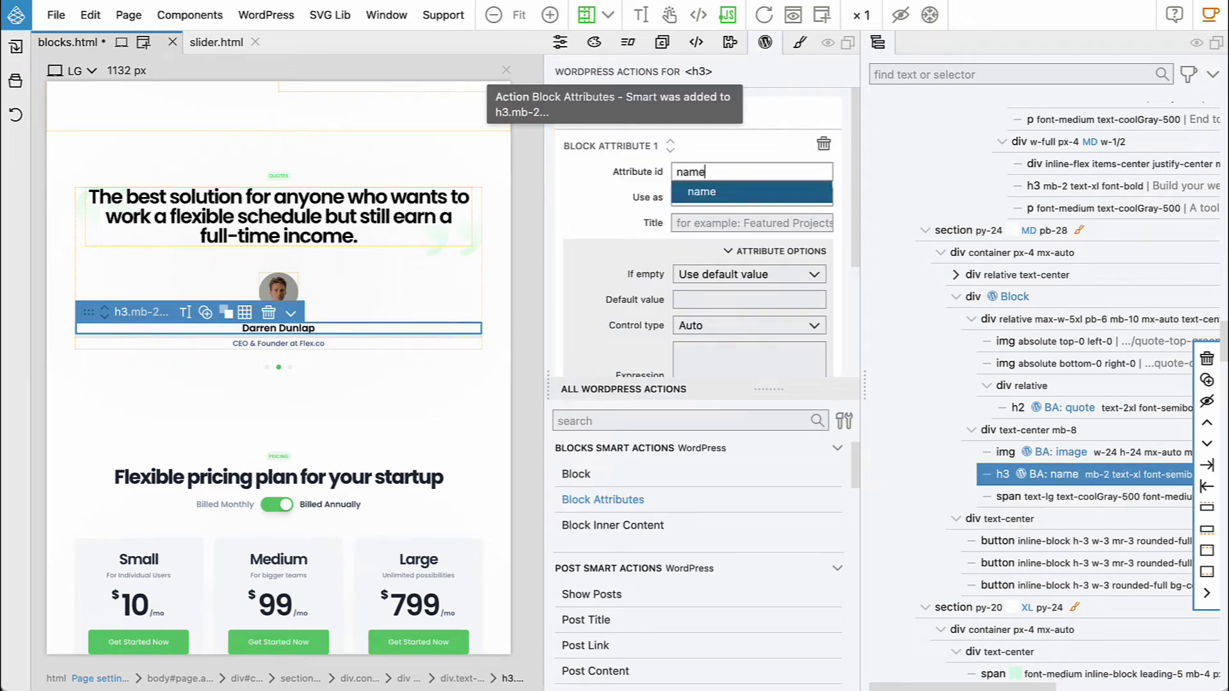
click(700, 192)
click(752, 223)
text(Name)
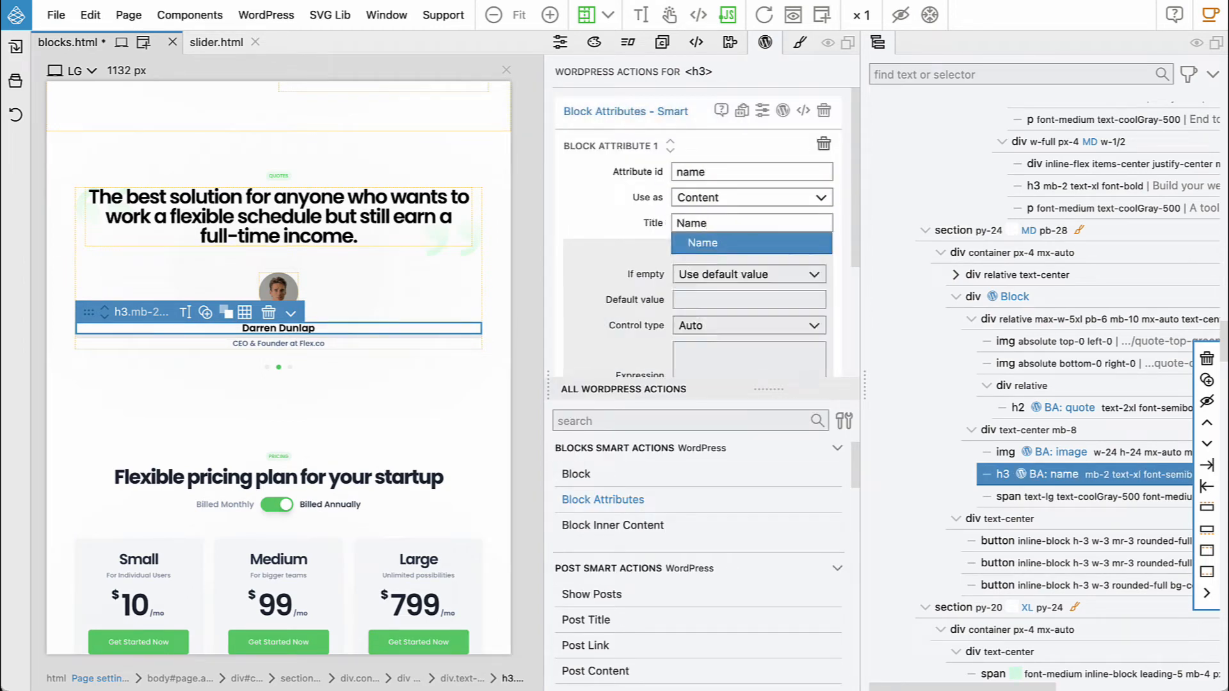
Add a block attribute to the job title span under the author's heading with id position and title Position
click(294, 341)
click(599, 291)
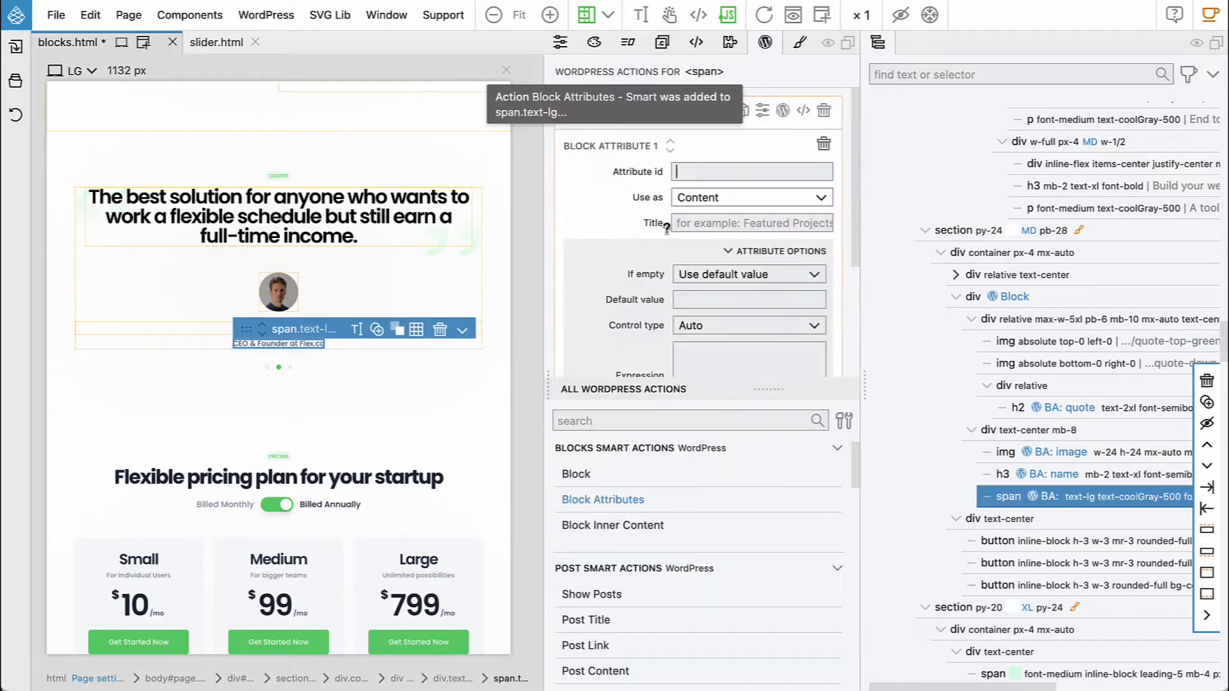
text(position)
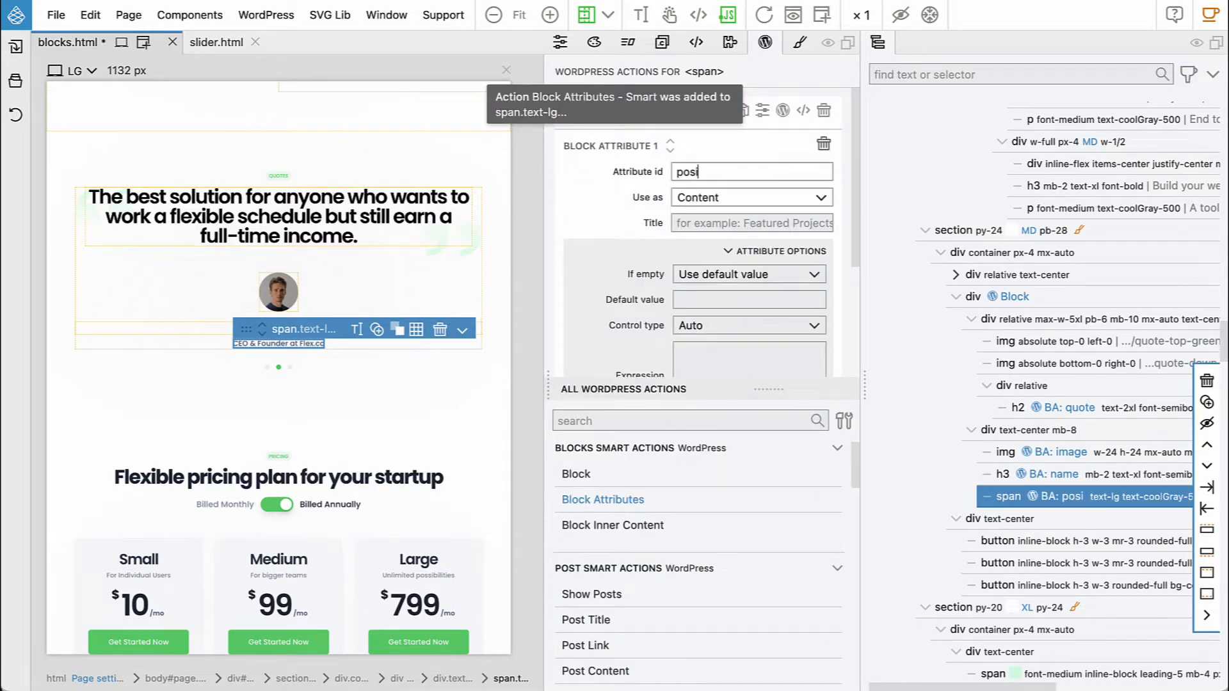
click(708, 224)
text(Position)
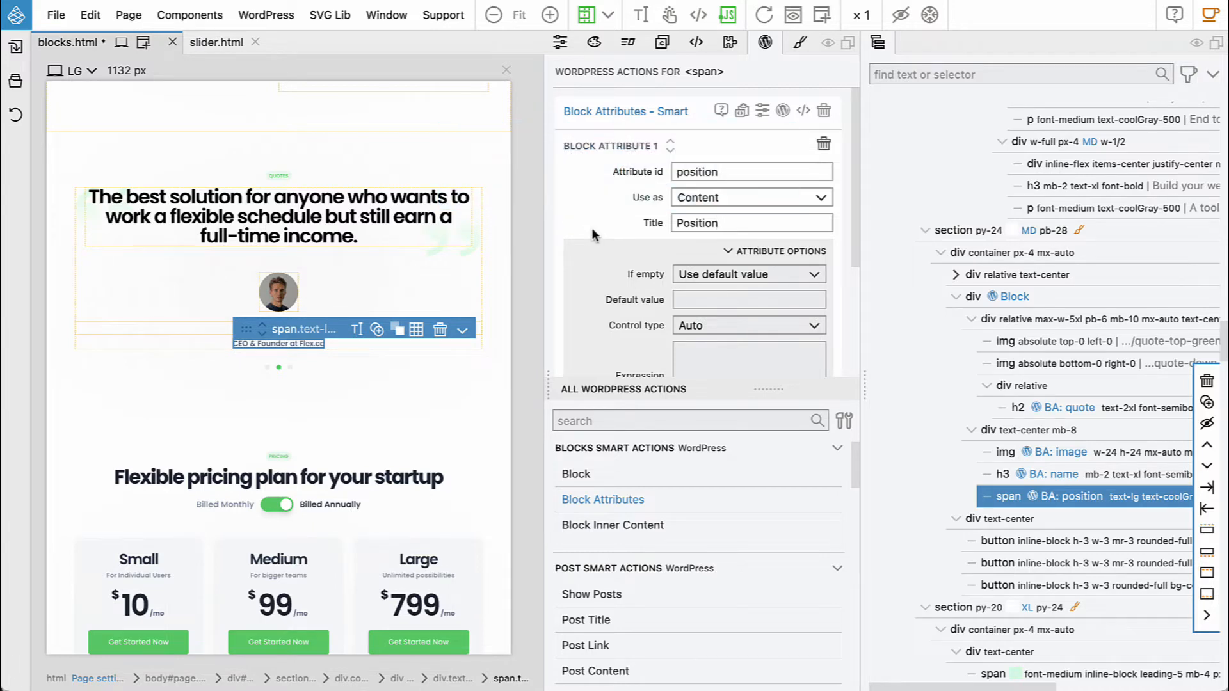
Export the theme and reload the Home page in the browser's WordPress editor with its block list view open
click(268, 14)
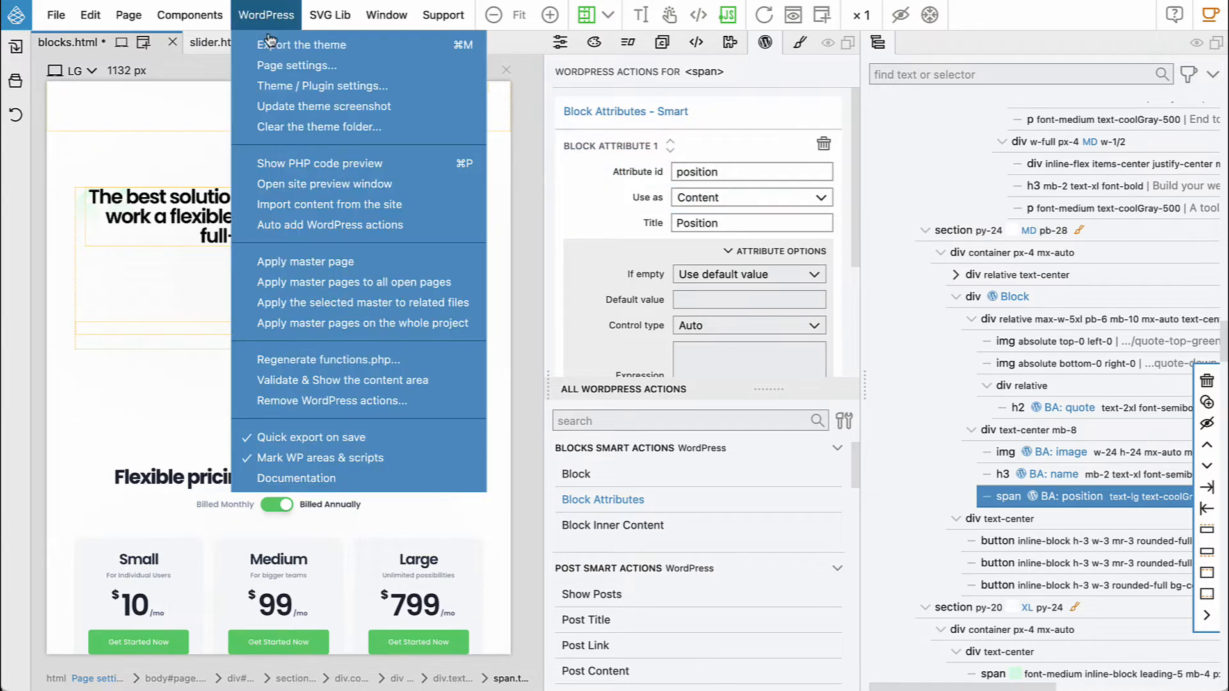
click(272, 46)
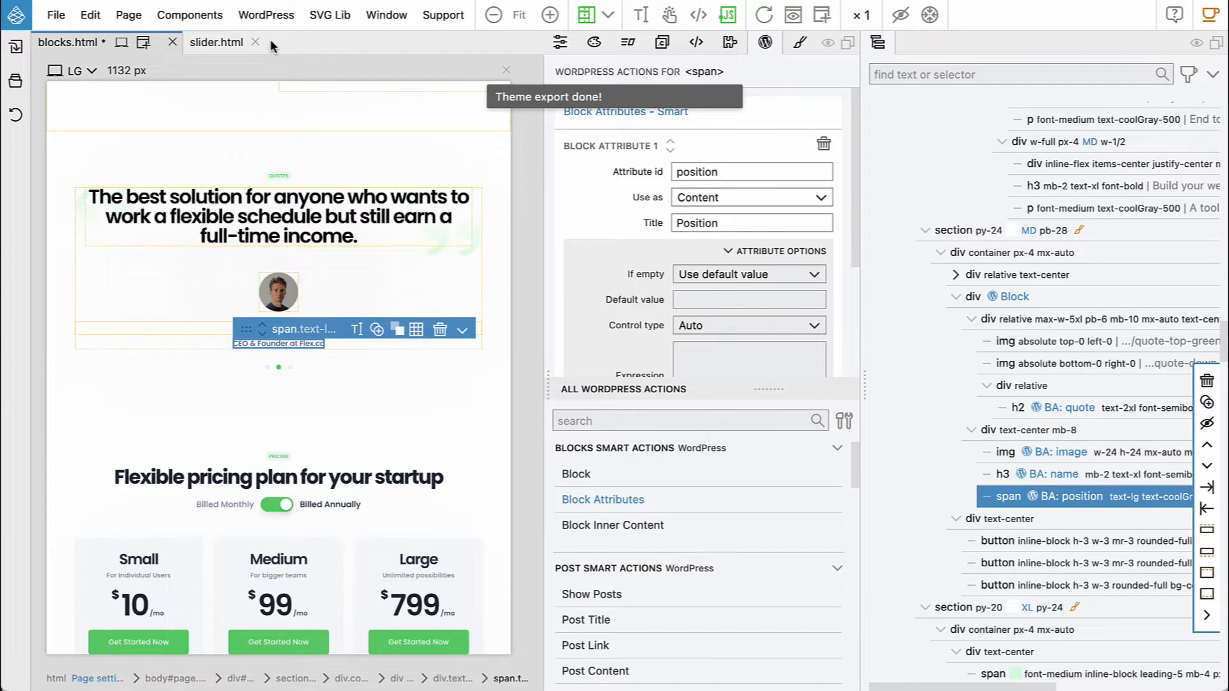
key(super+Tab)
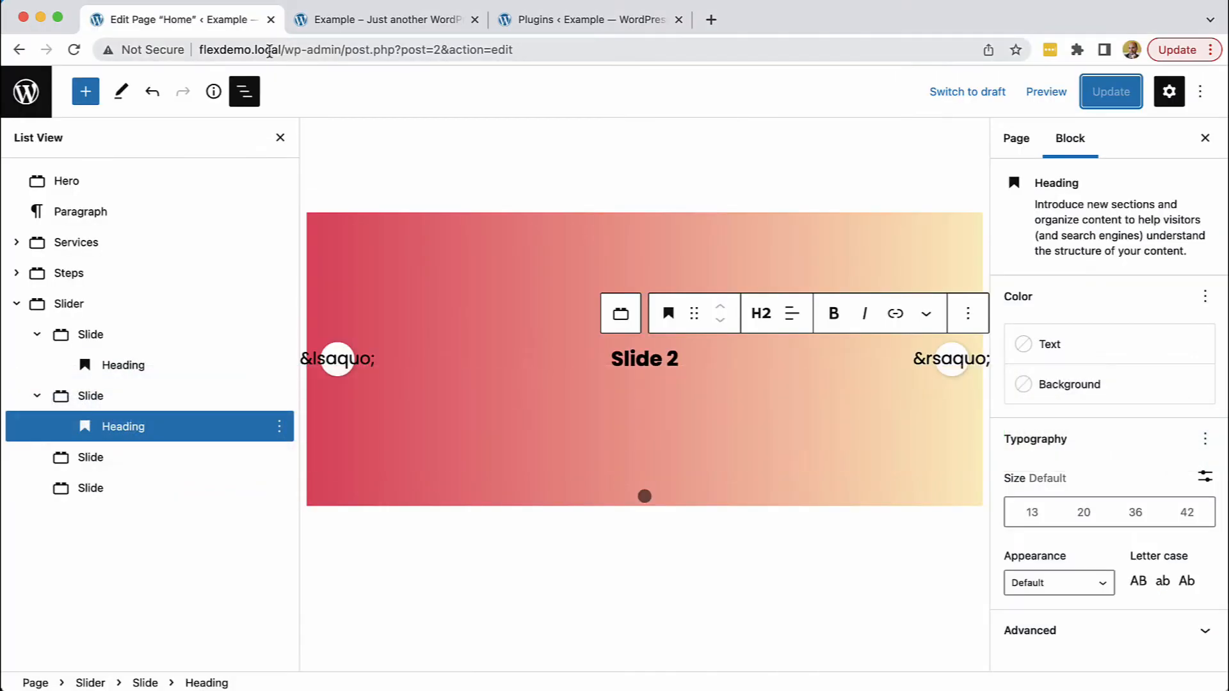
click(72, 51)
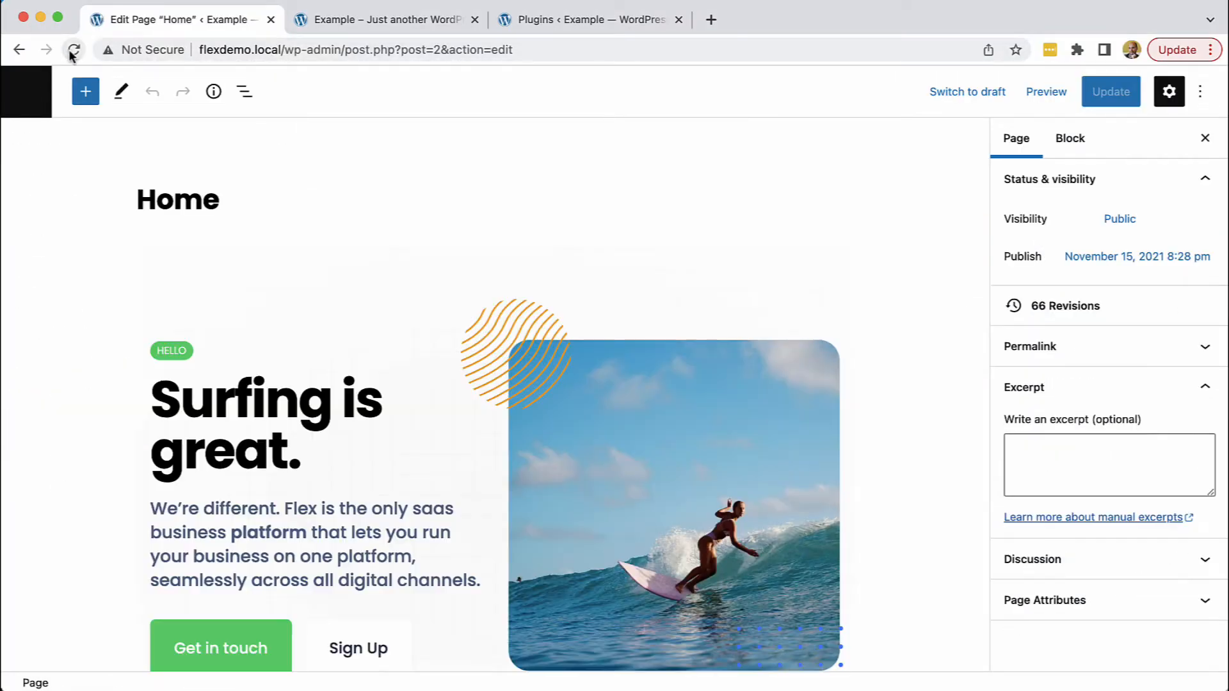
scroll(439, 297, down, 10)
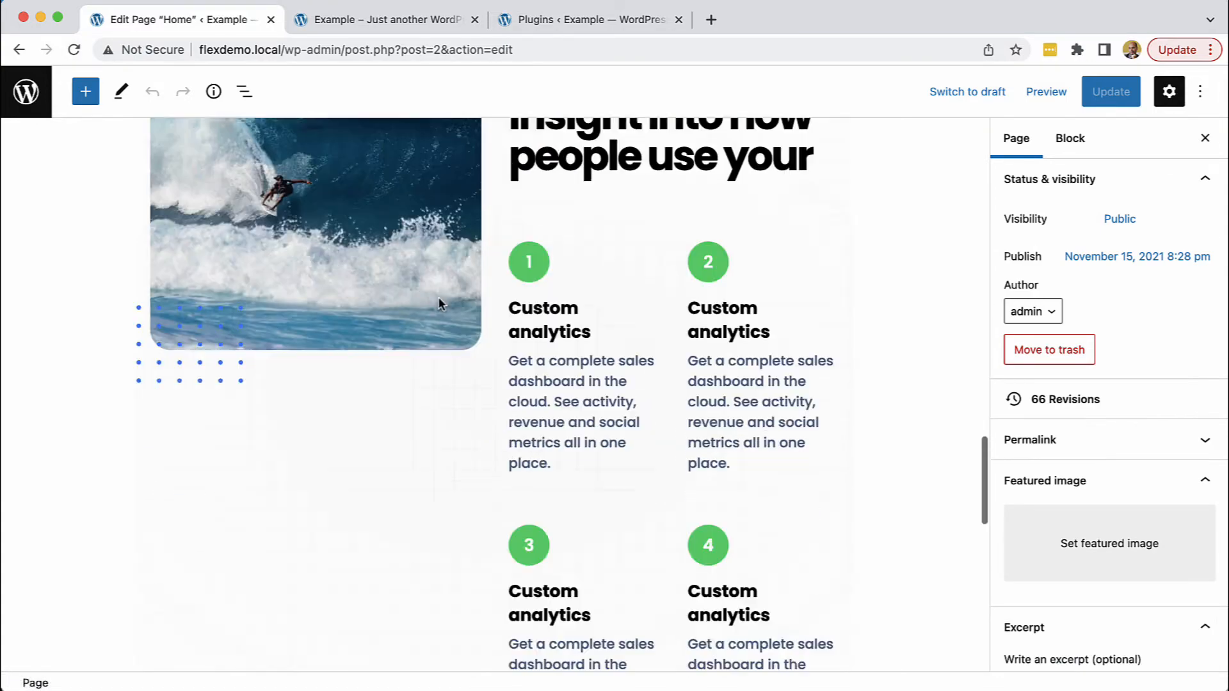
click(245, 92)
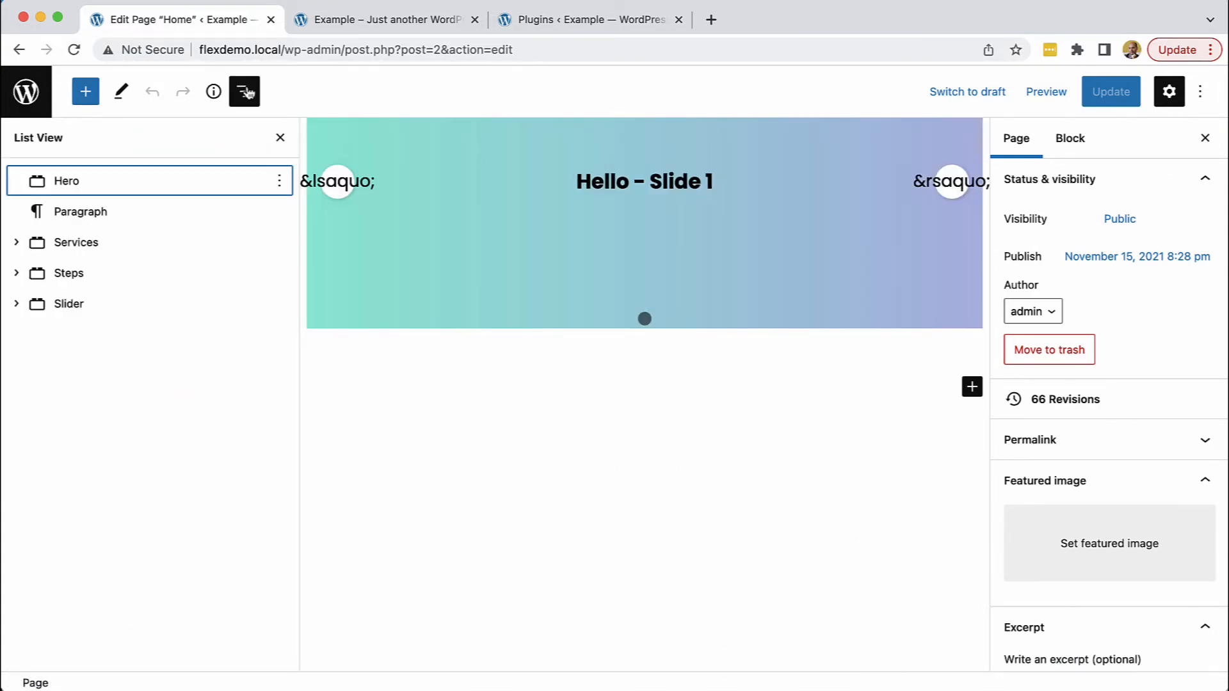
Remove the Heading block from the first Slide inside the Slider block
click(16, 310)
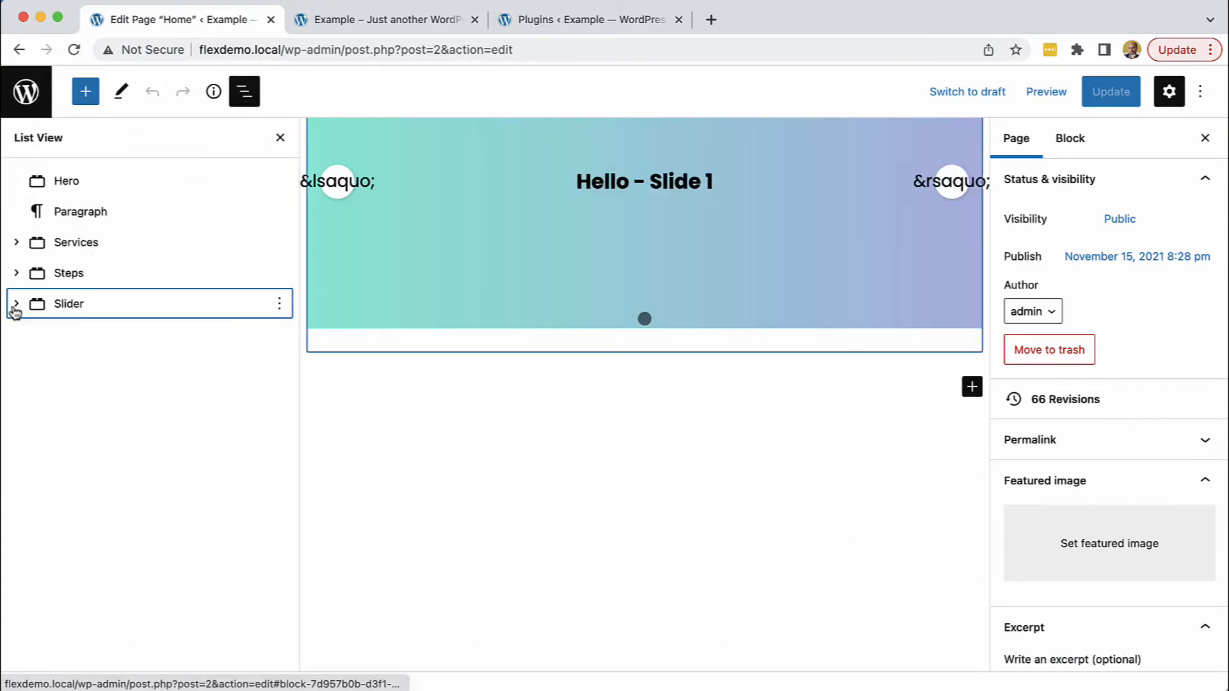
click(16, 306)
click(81, 338)
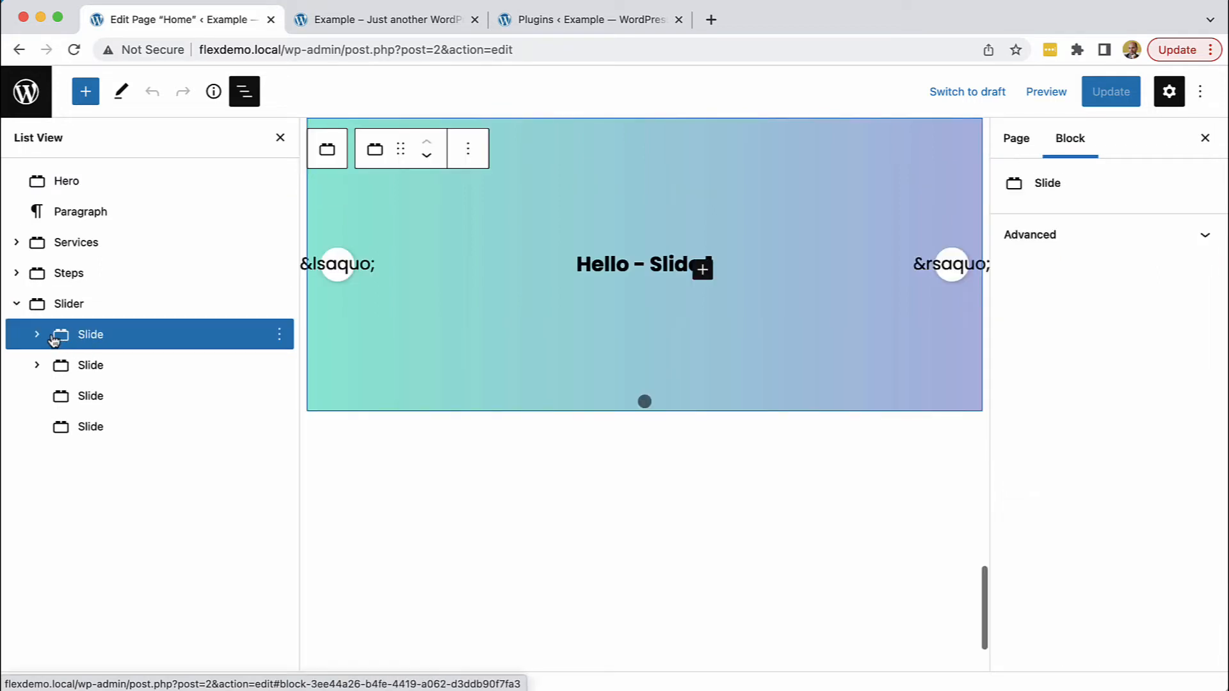
click(37, 334)
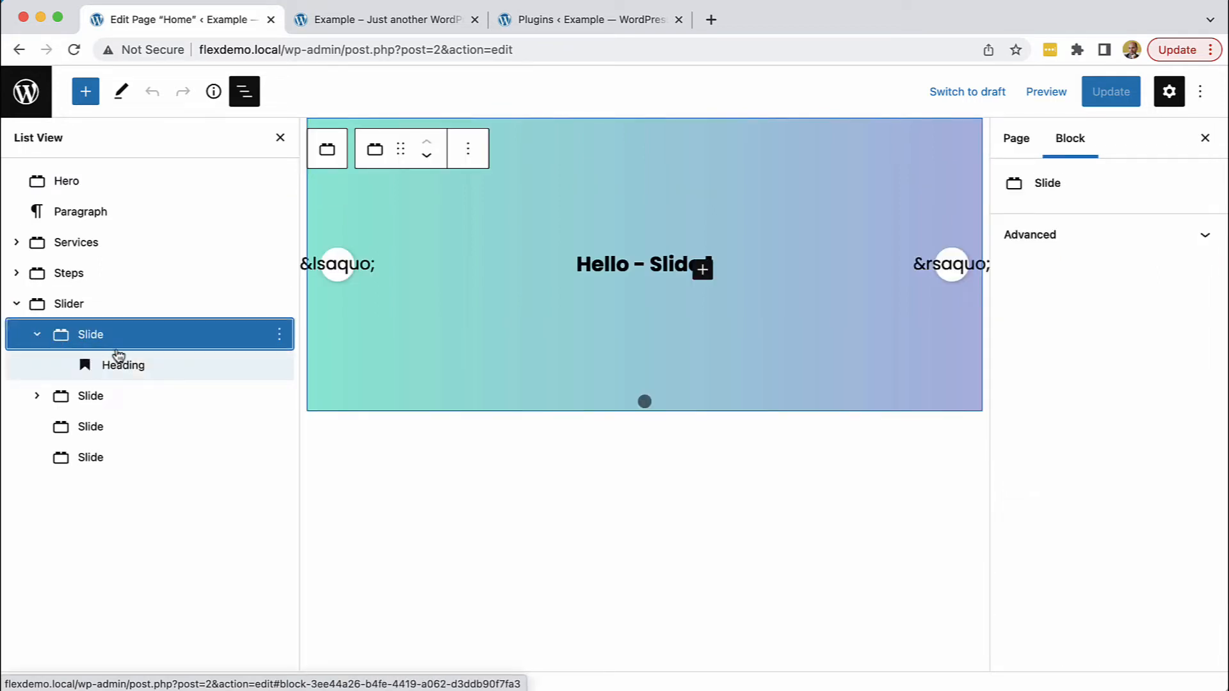
click(276, 367)
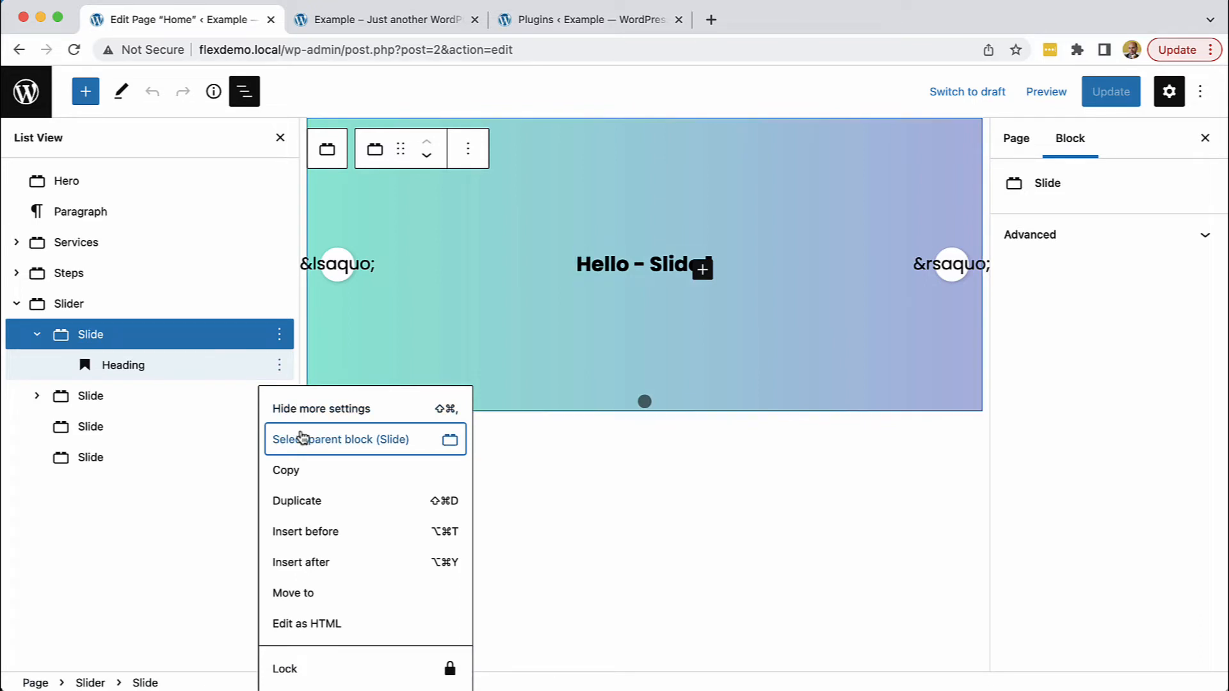
scroll(300, 437, down, 2)
click(340, 671)
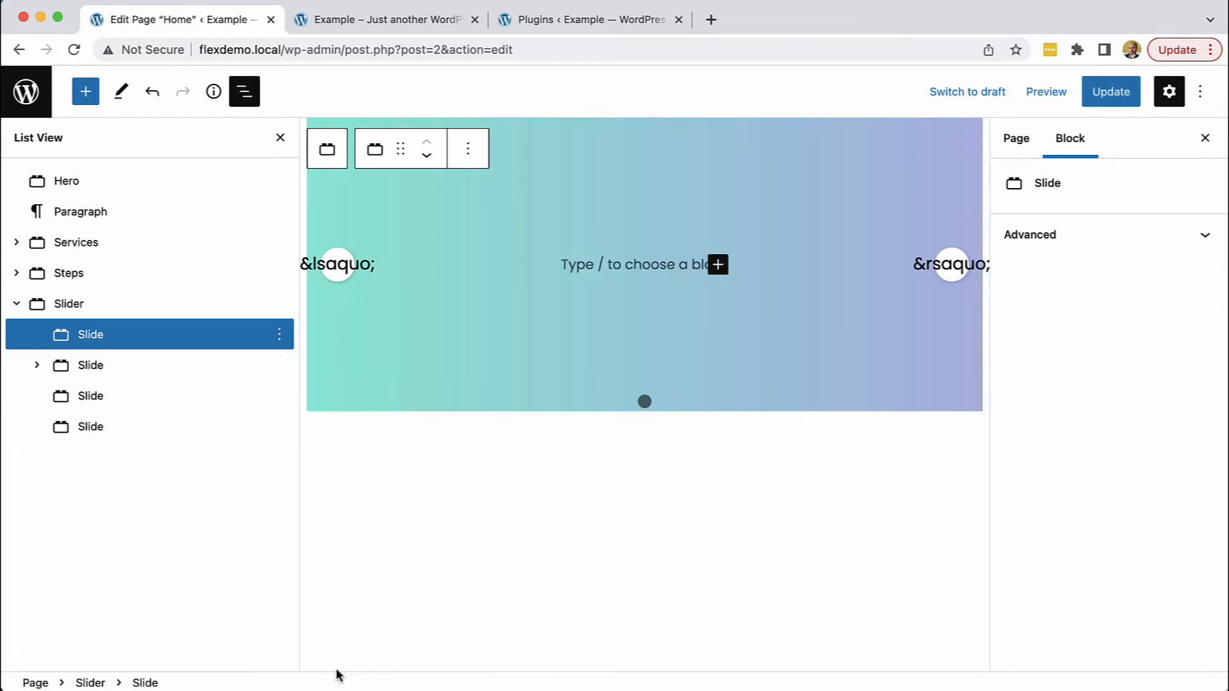
Insert the Testimonial block from the Flex Website Blocks category into the empty first slide
click(717, 265)
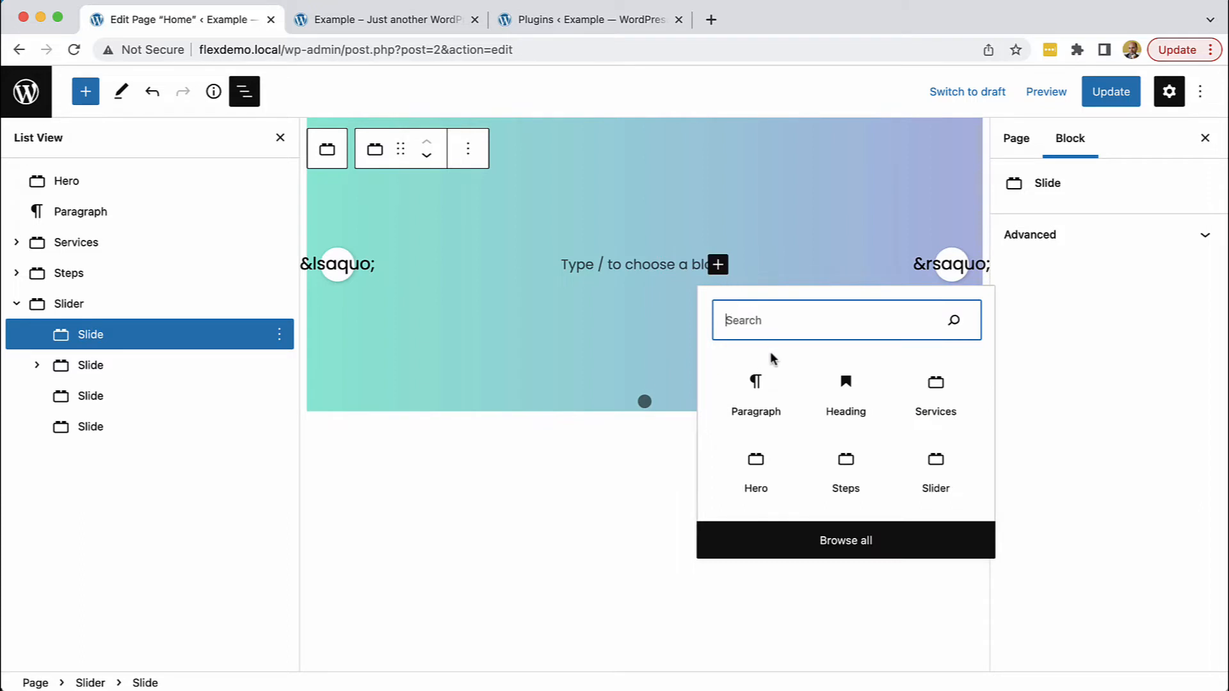
click(859, 540)
scroll(113, 483, down, 5)
scroll(113, 483, down, 10)
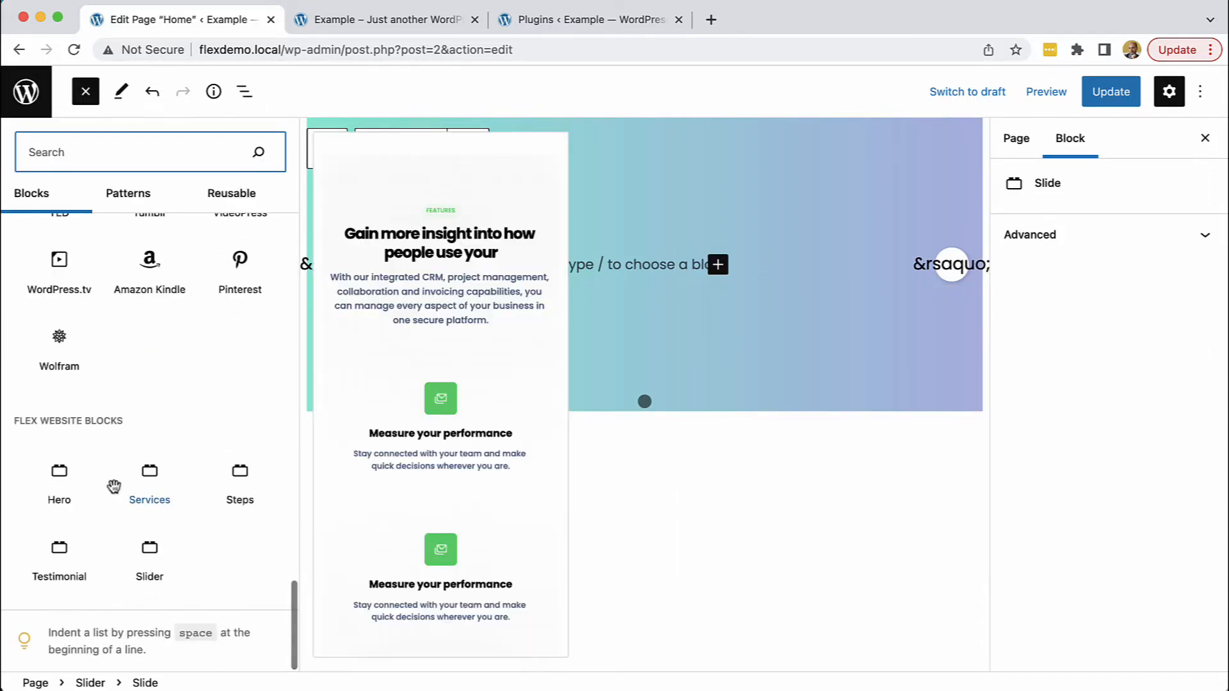
click(59, 550)
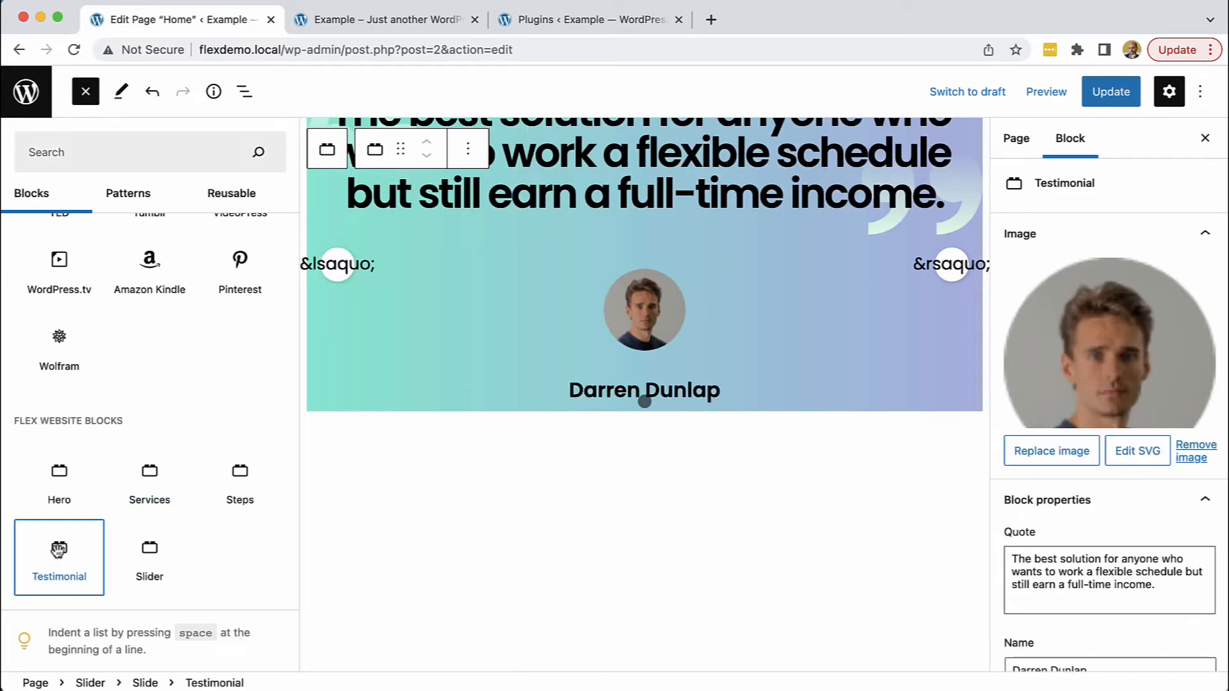
scroll(538, 330, up, 3)
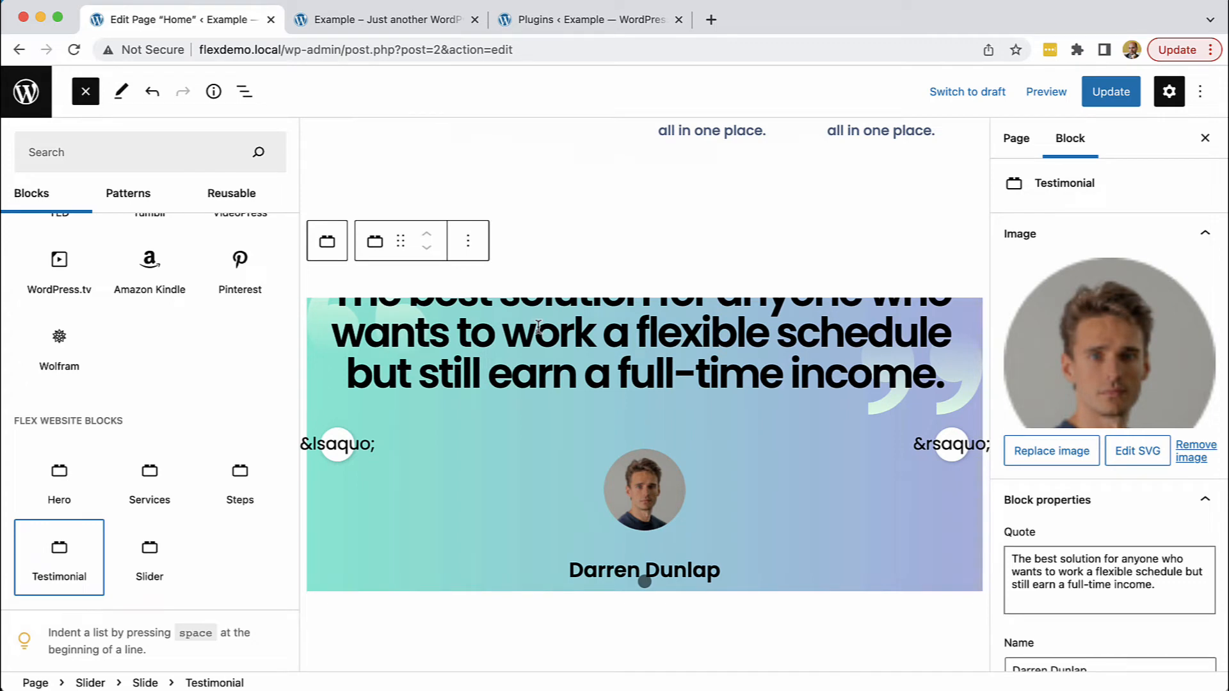
scroll(538, 327, up, 2)
scroll(537, 328, down, 3)
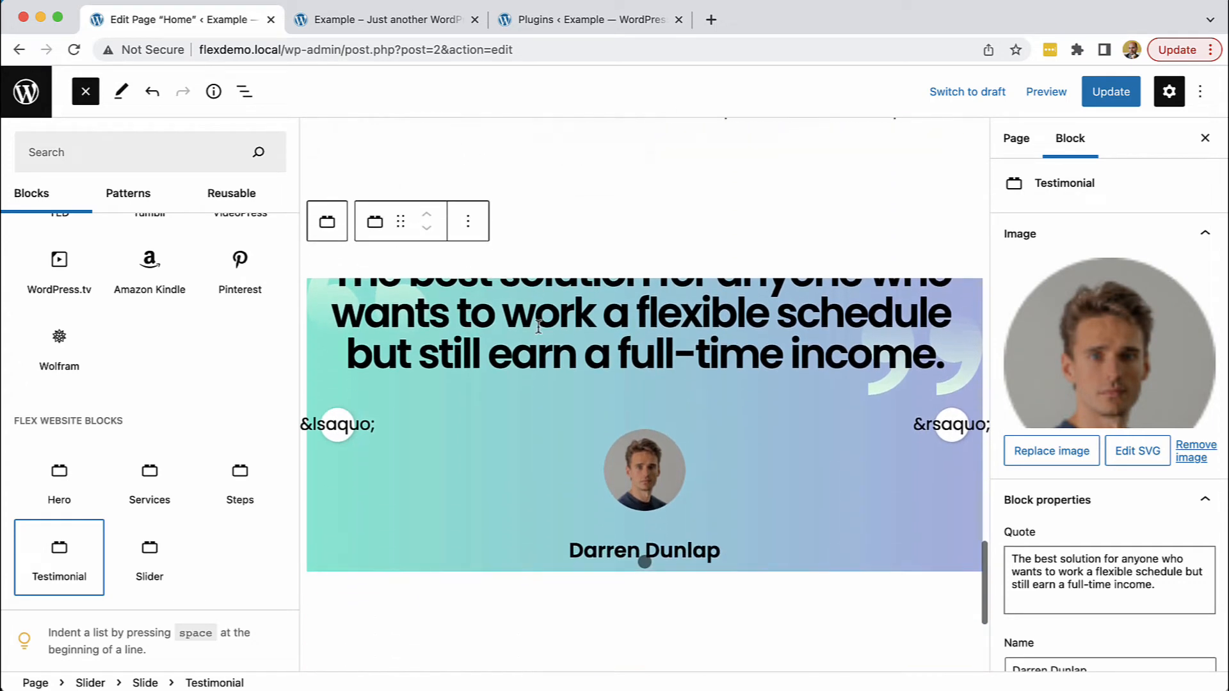
Update the Home page and reload the site's front end
click(1128, 95)
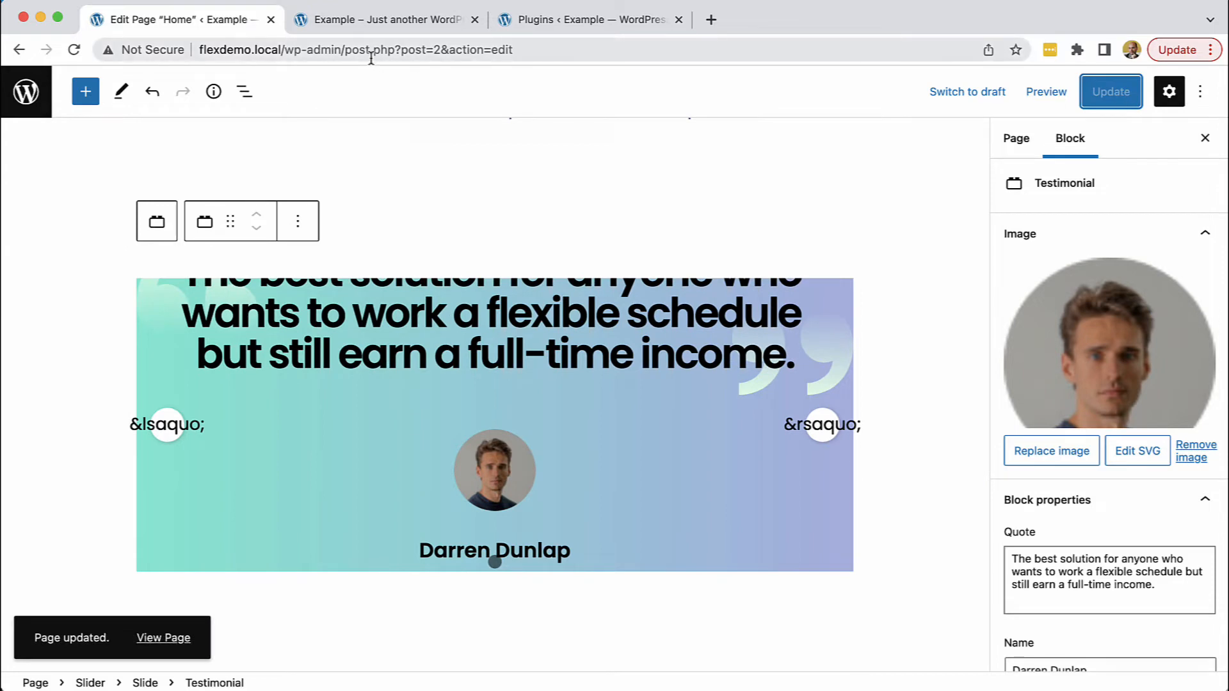
click(360, 20)
click(74, 49)
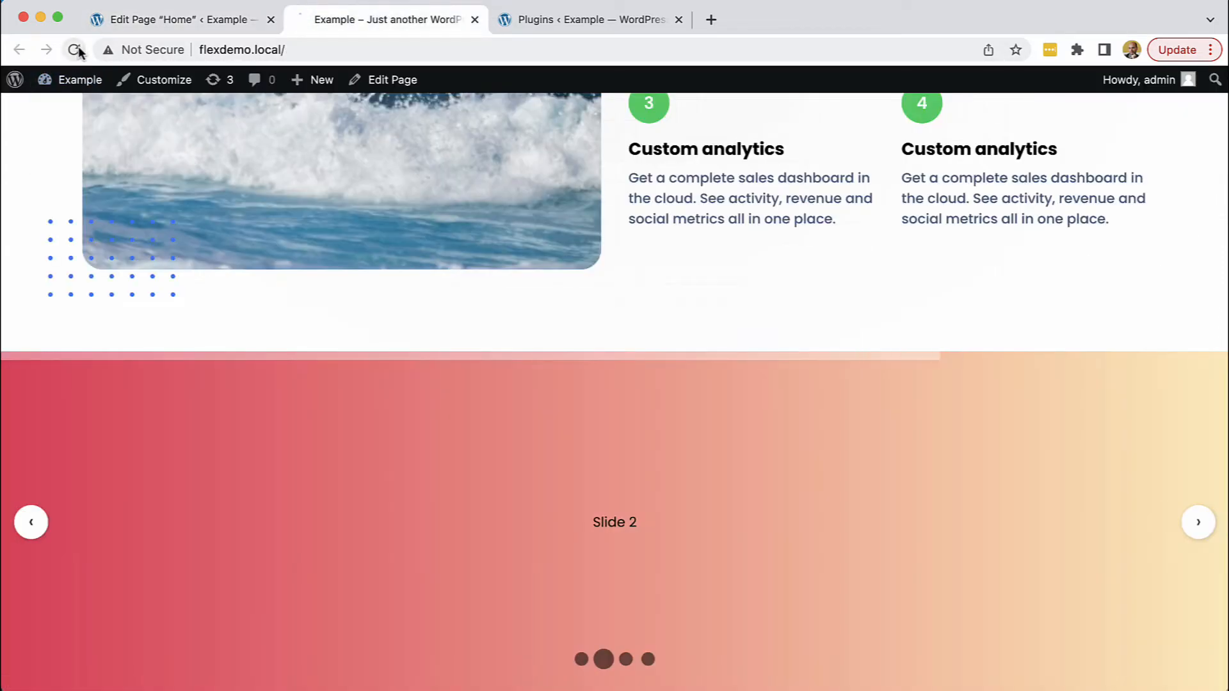
Check how the testimonial slide is laid out on the front end while switching back and forth between the first two slides
scroll(811, 285, down, 1)
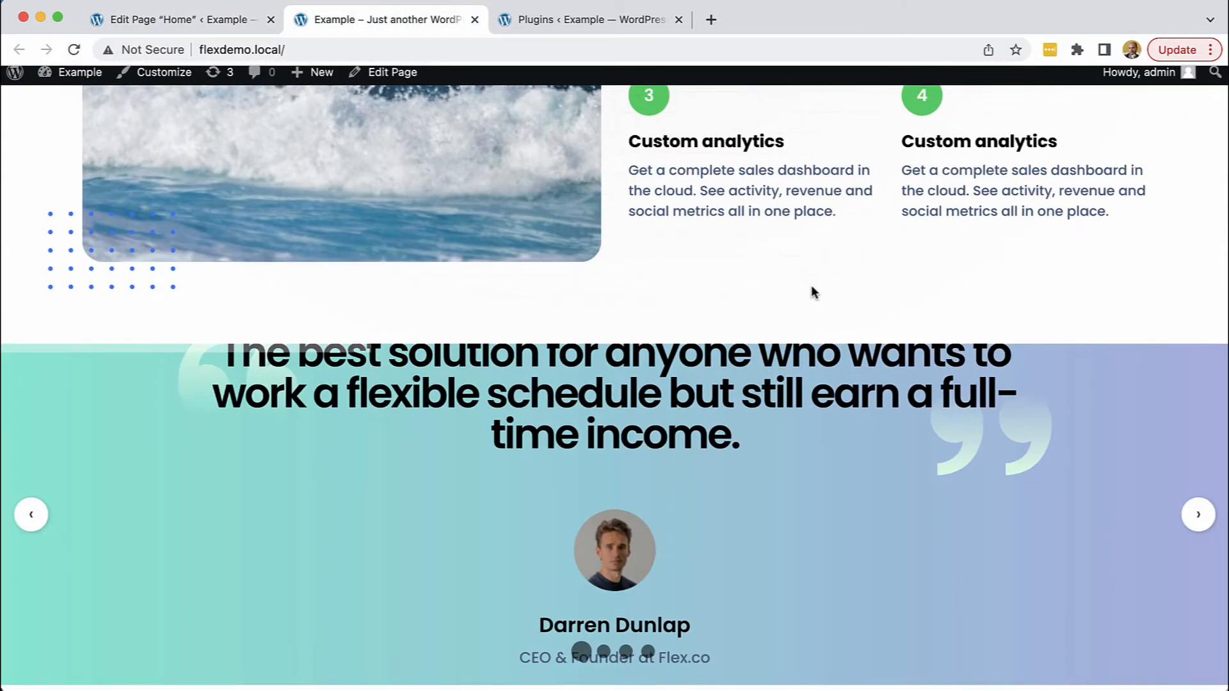
scroll(927, 420, up, 3)
scroll(926, 420, down, 3)
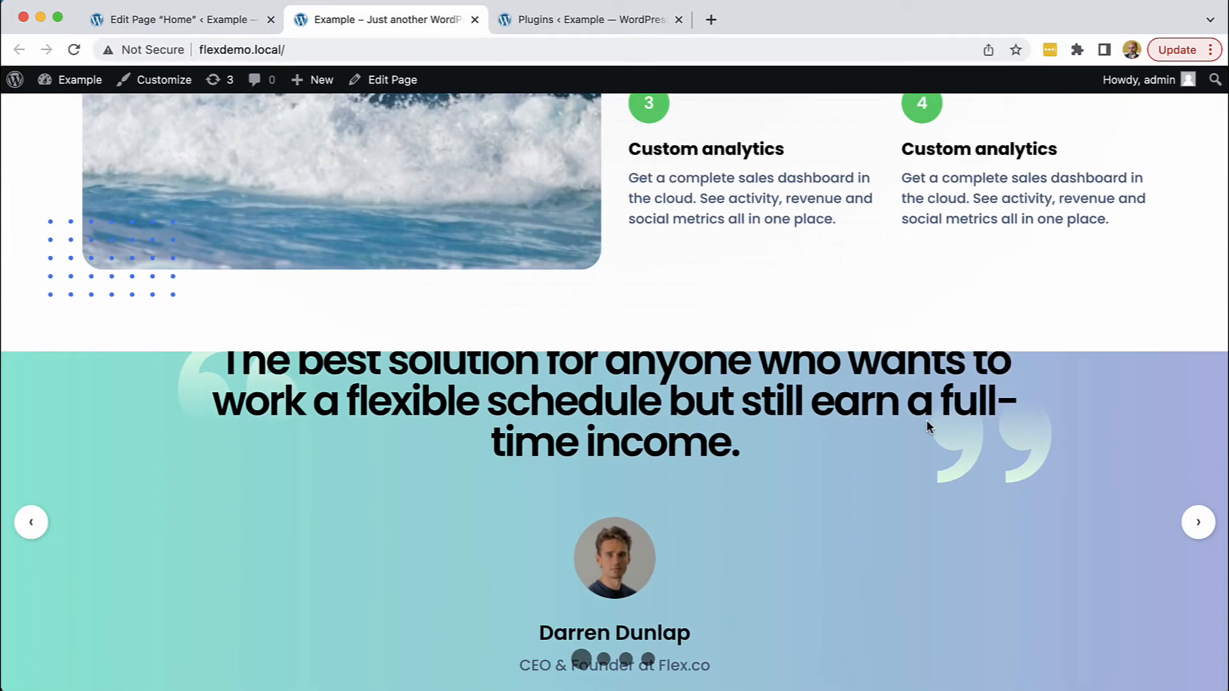
click(1197, 524)
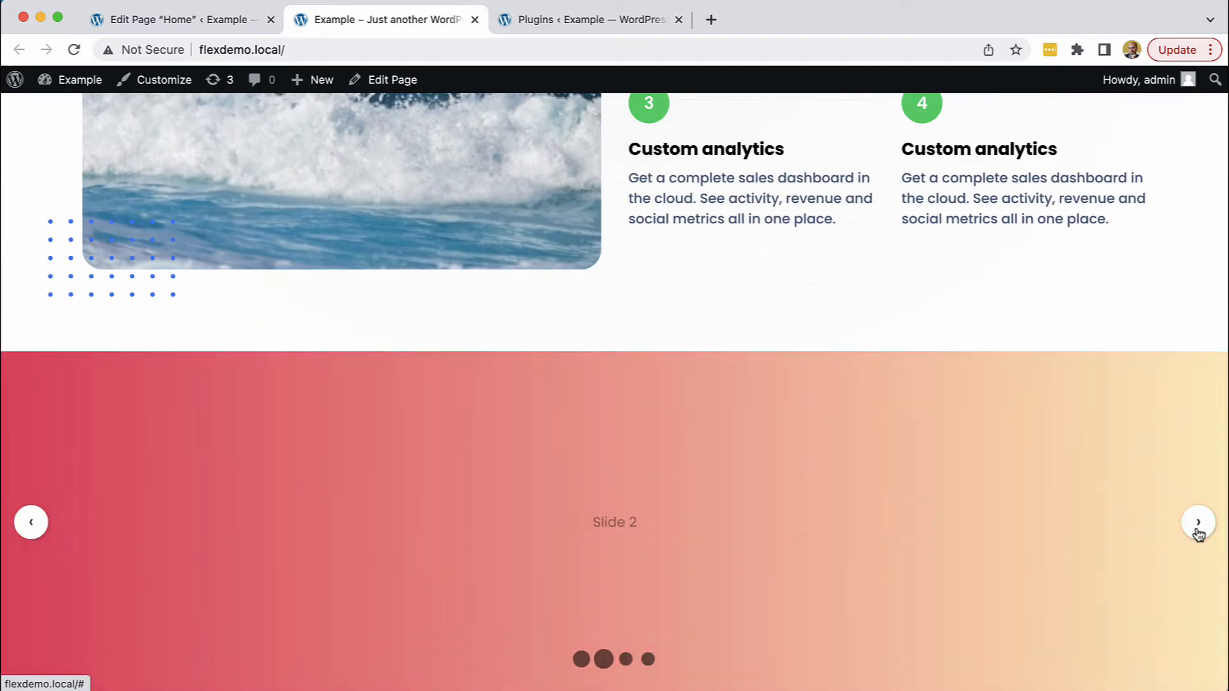
click(43, 525)
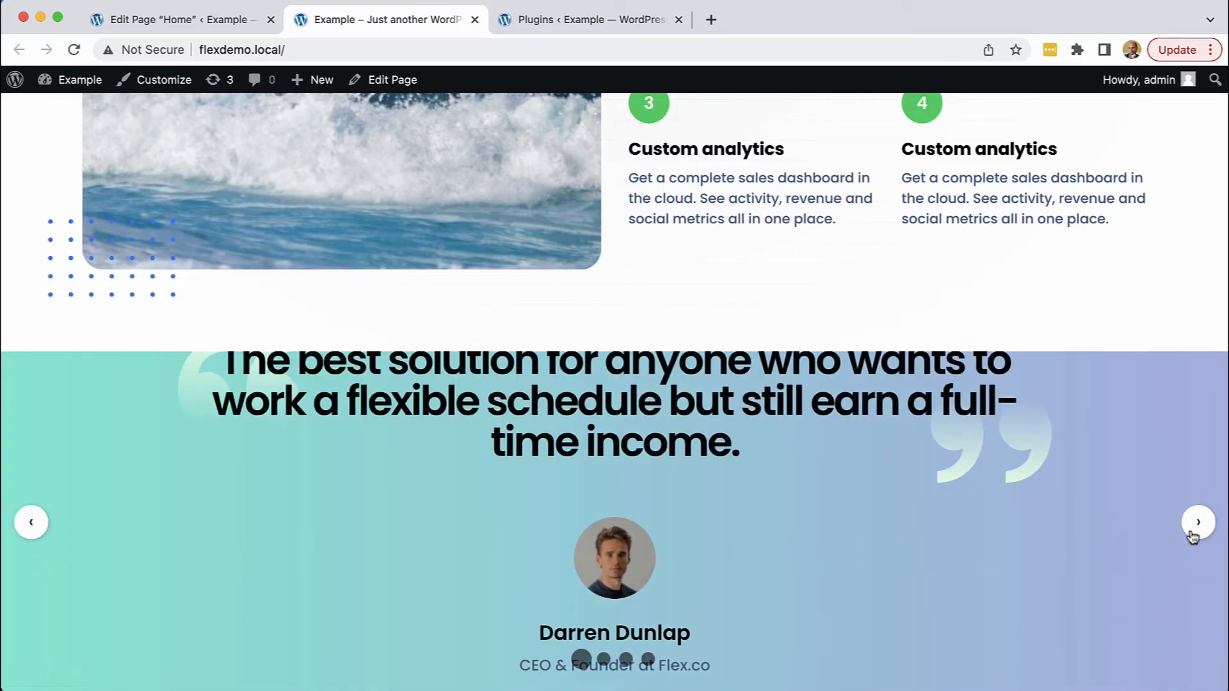
click(1194, 535)
click(30, 523)
Inspect the first slide's div in the browser's developer tools and expand it, with the testimonial slide showing
right_click(145, 366)
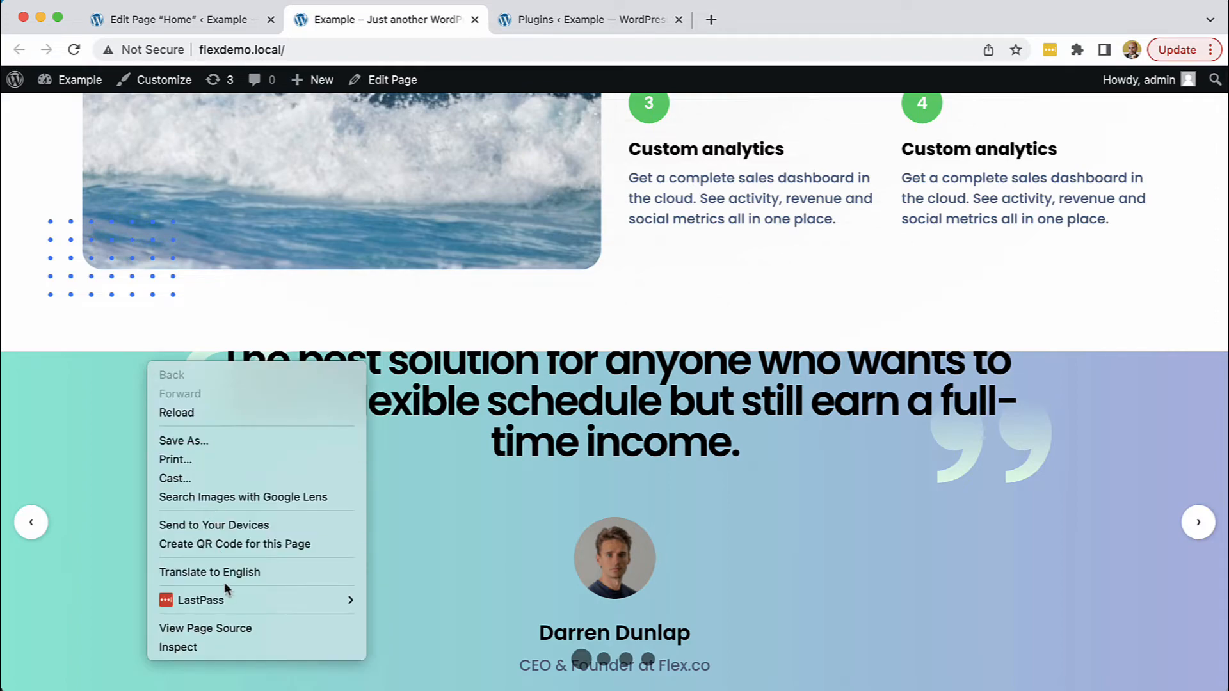
click(233, 643)
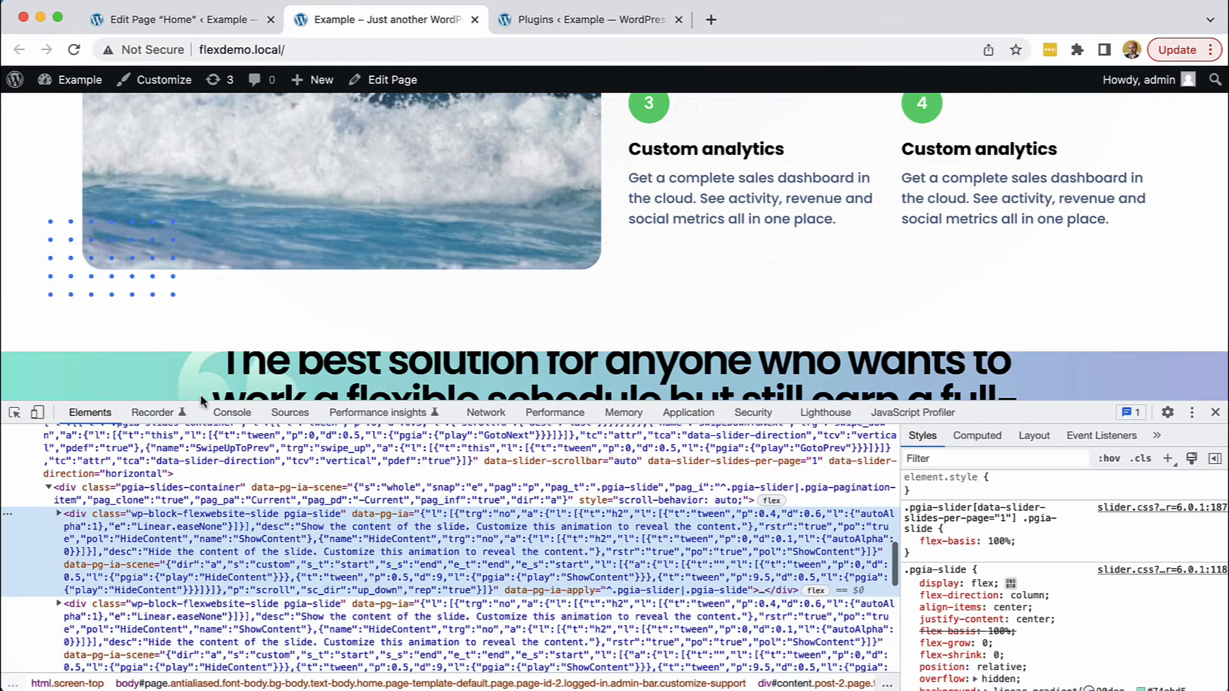
scroll(410, 274, down, 3)
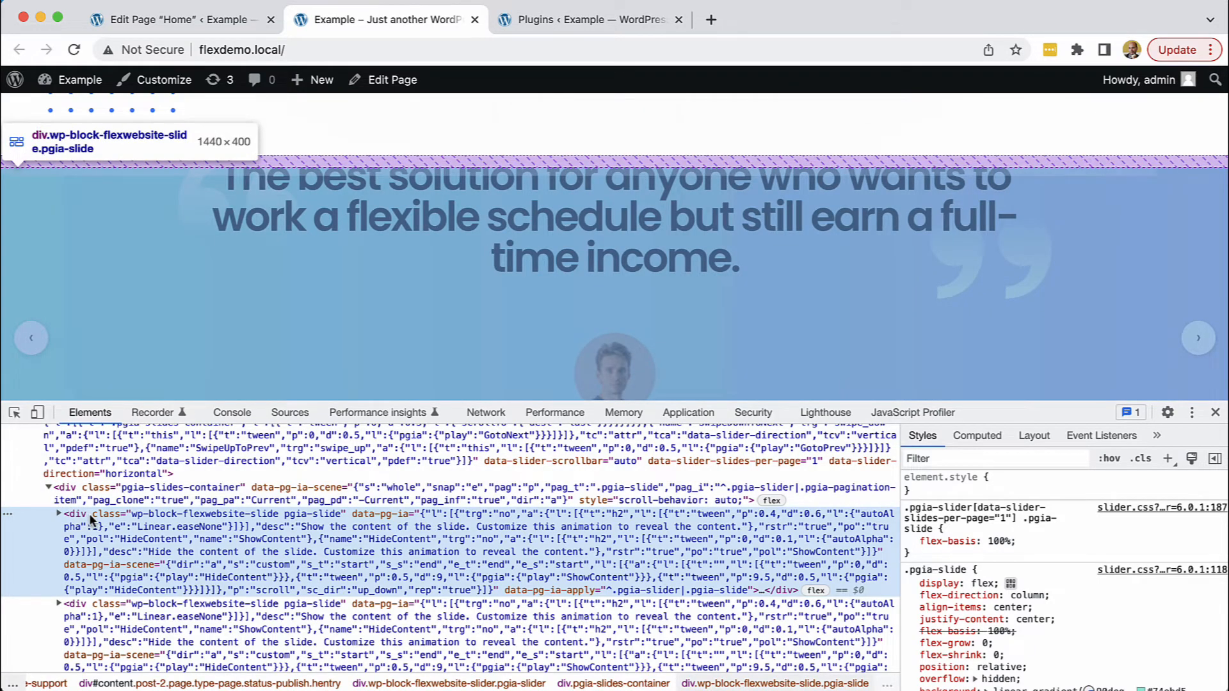
click(57, 513)
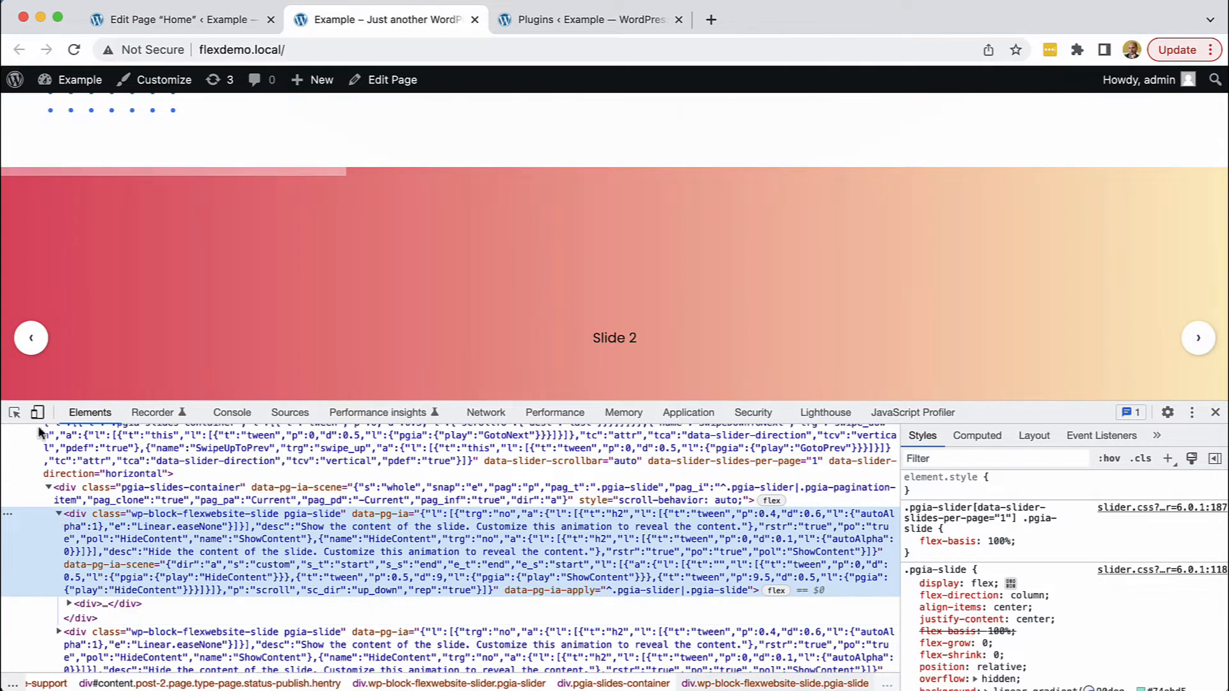
click(26, 346)
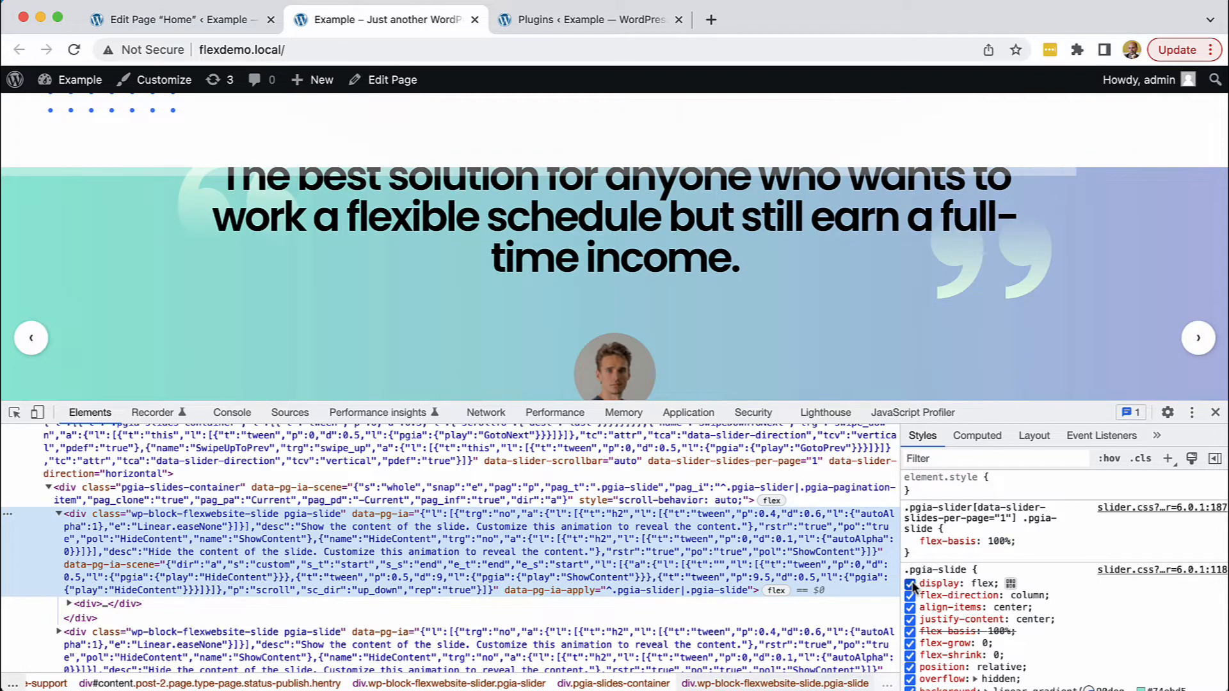
Test the testimonial slide with the display: flex property of .pgia-slide disabled in the developer tools, and close them
click(910, 583)
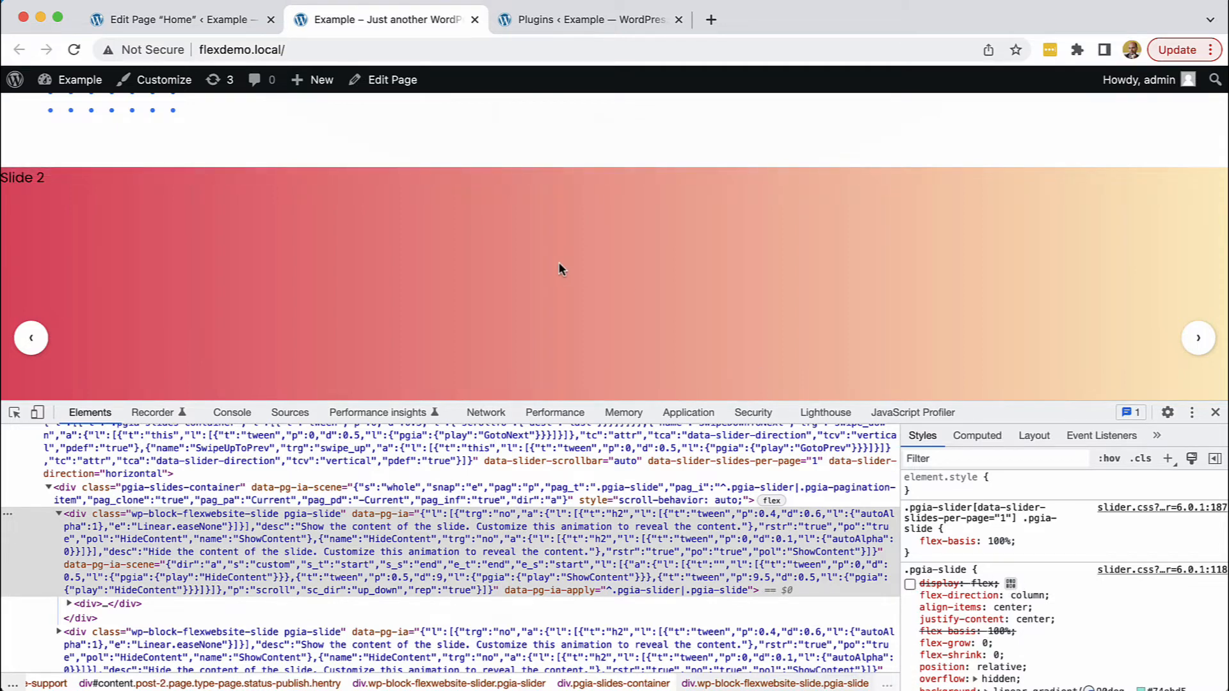
click(40, 338)
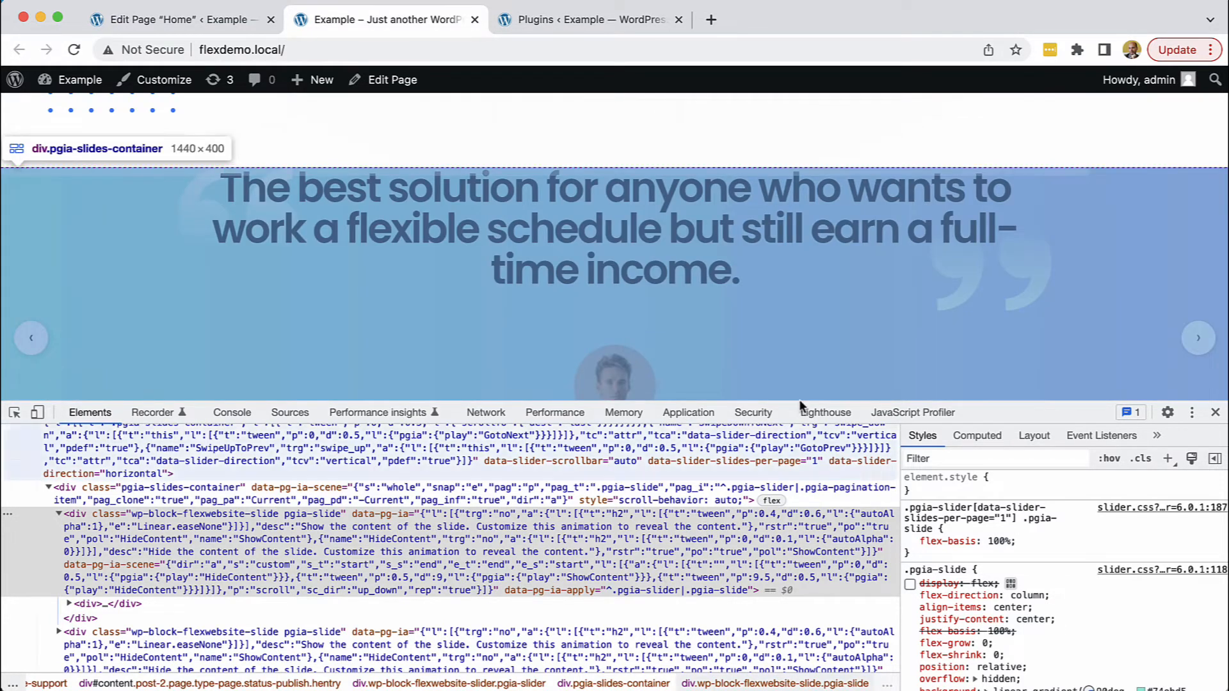
scroll(711, 285, down, 3)
scroll(711, 285, up, 4)
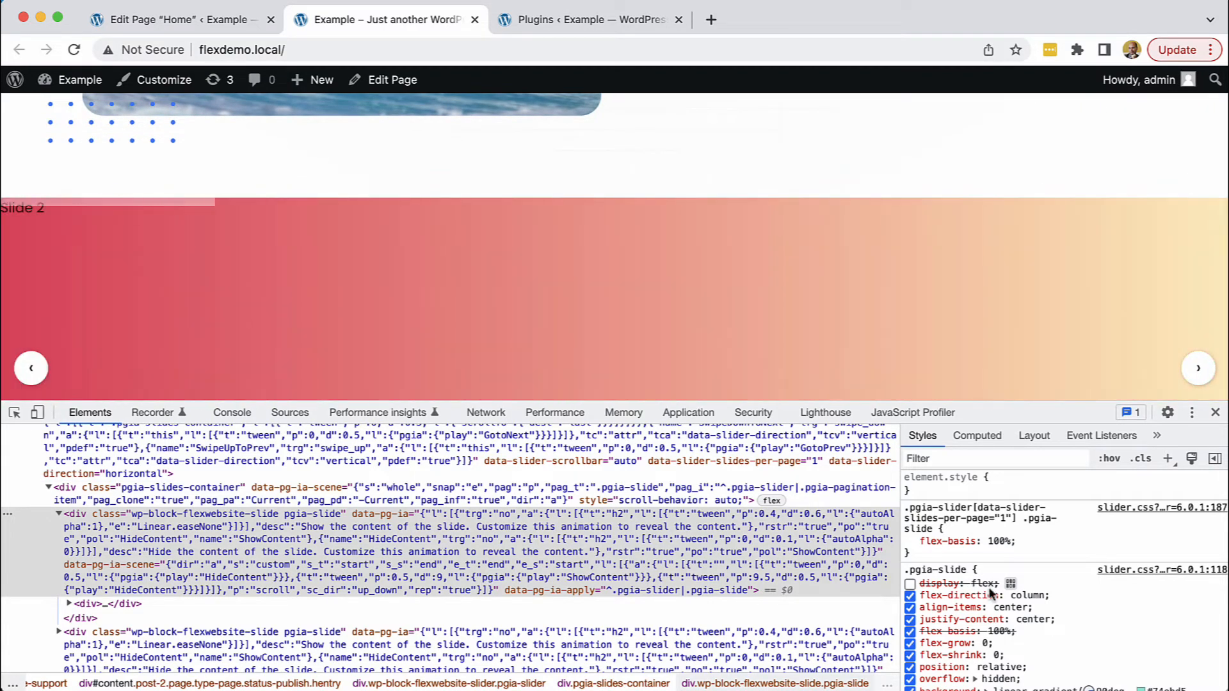
click(1213, 413)
Switch to Pinegrow, select the first pgia-slide div in slider.html and expand its .pgia-slide rule from slider.css
key(super+Tab)
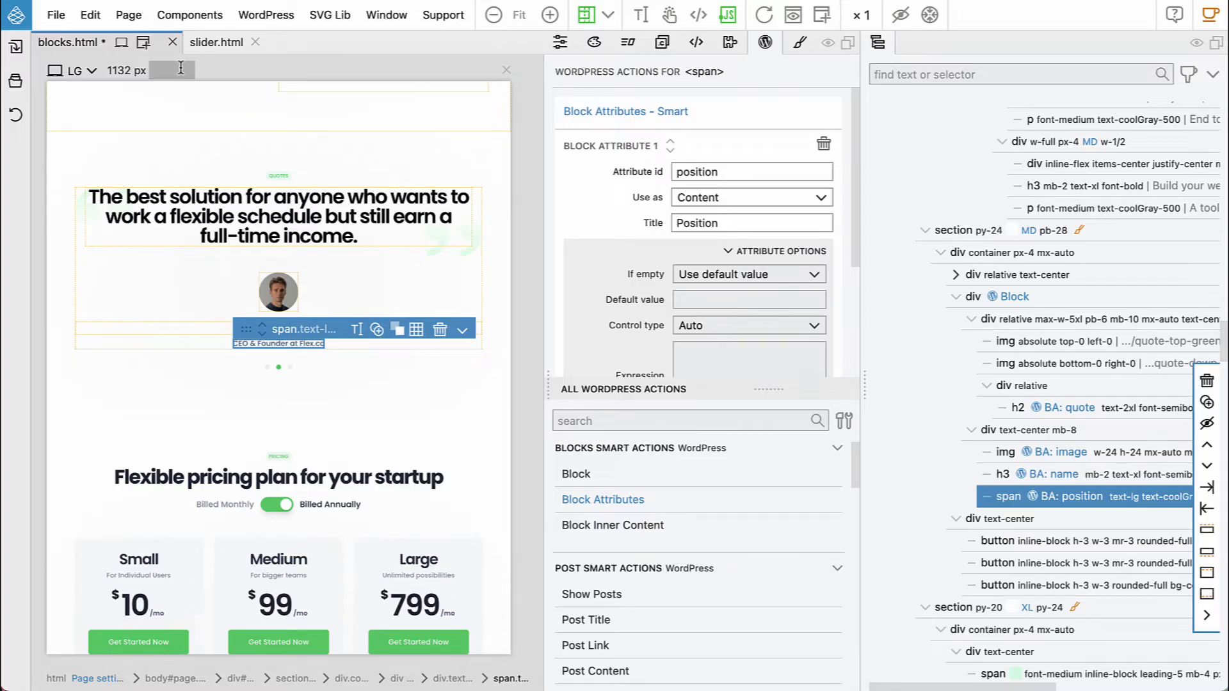
click(213, 43)
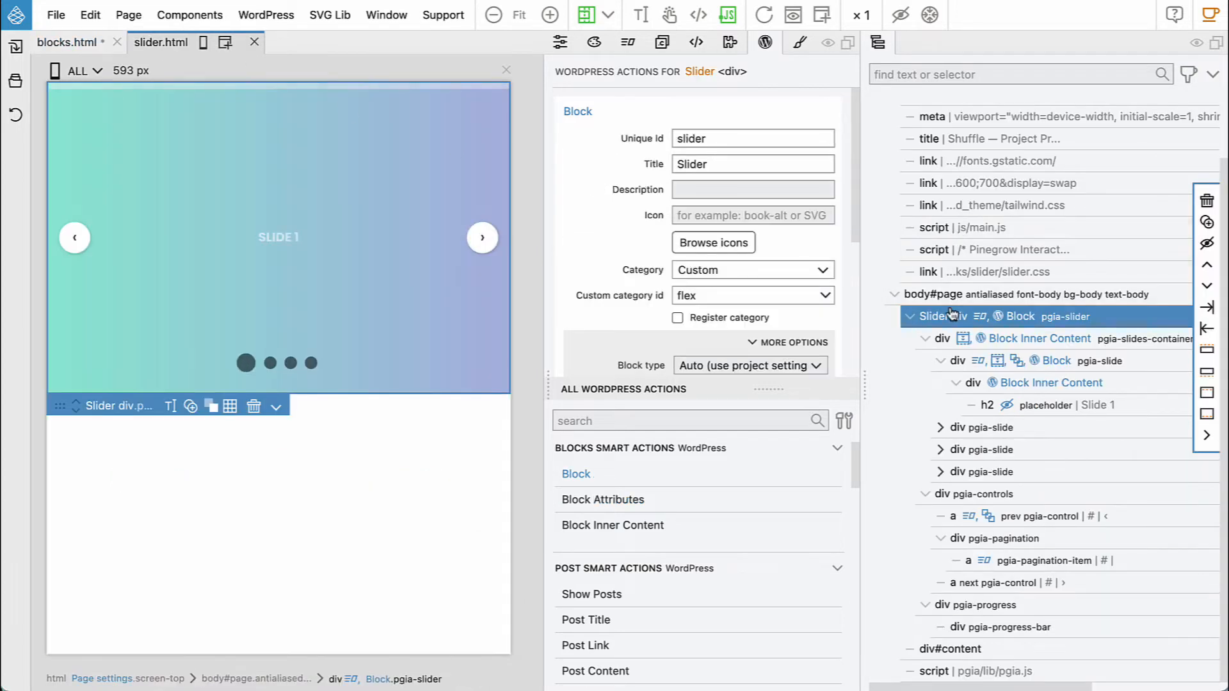
click(1060, 344)
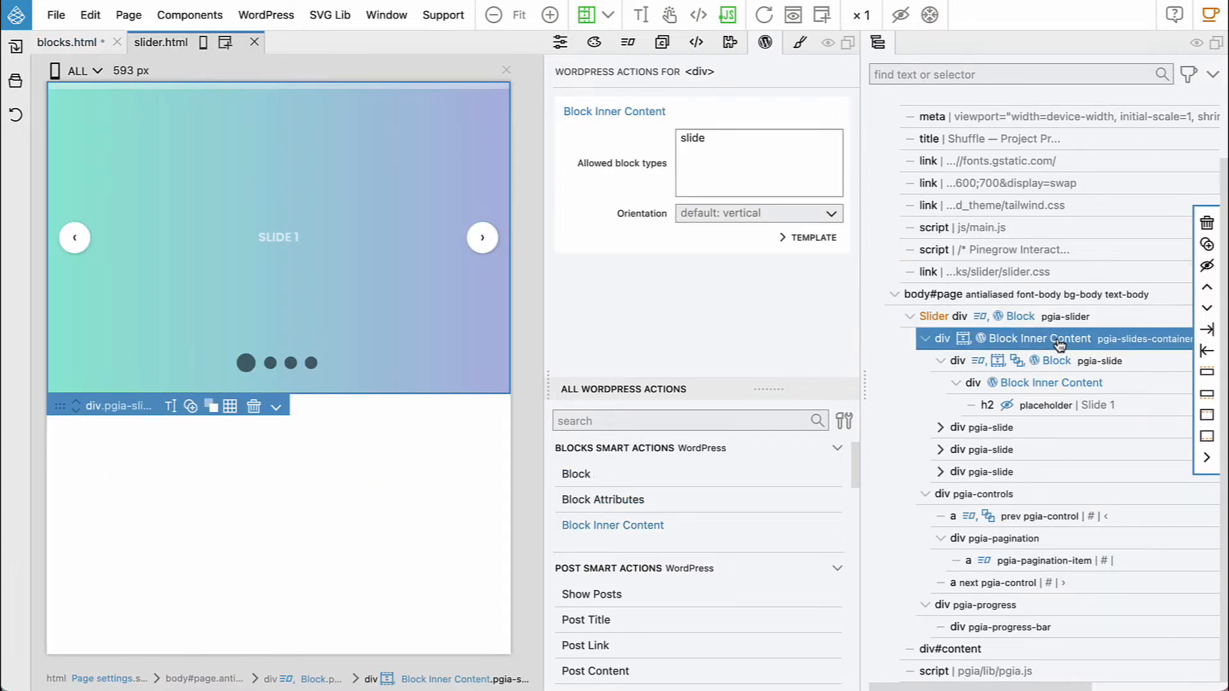
click(1104, 361)
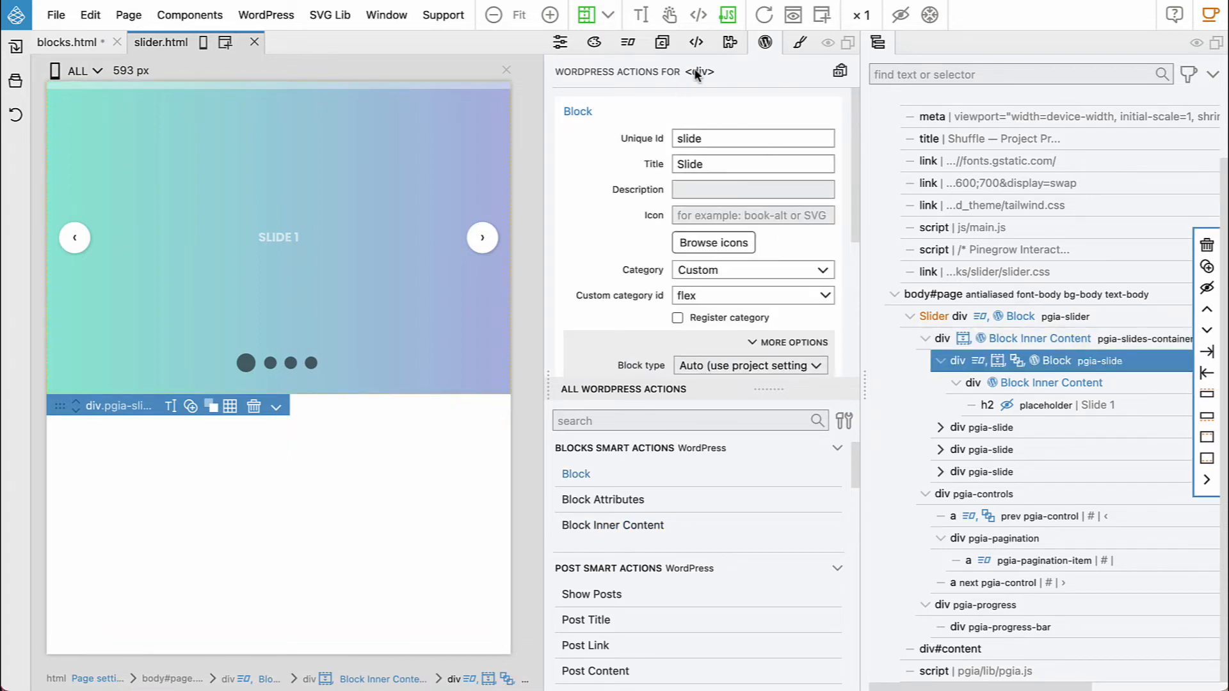
click(801, 44)
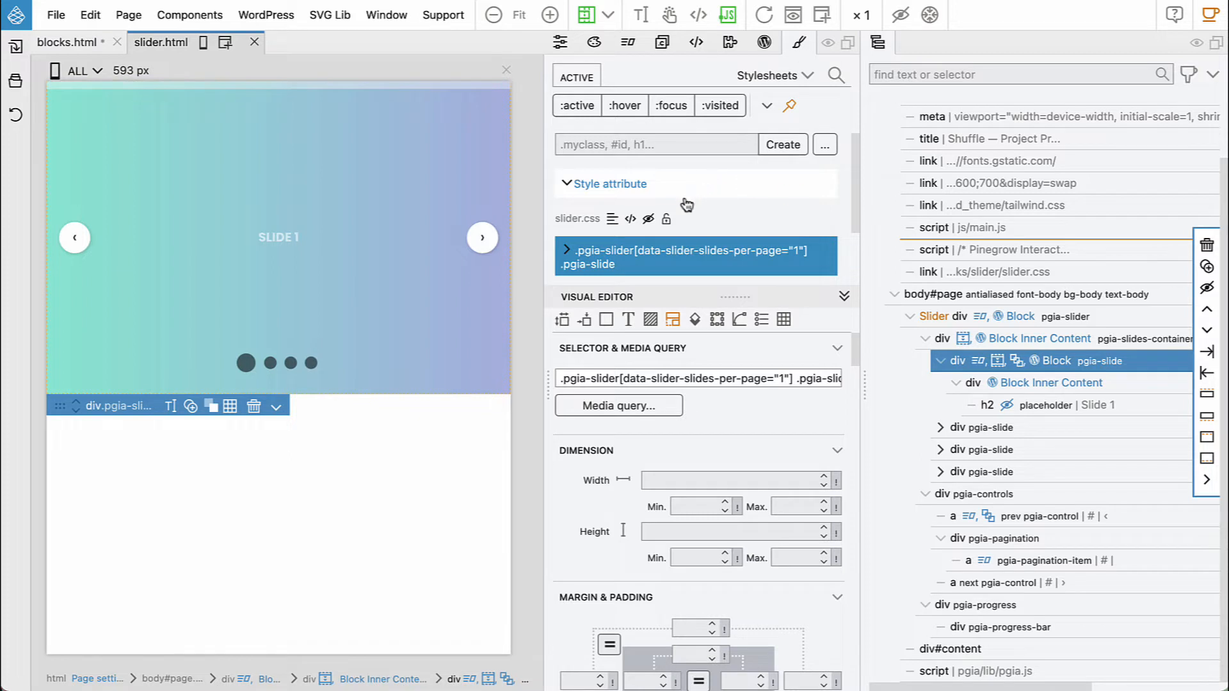
scroll(684, 203, down, 3)
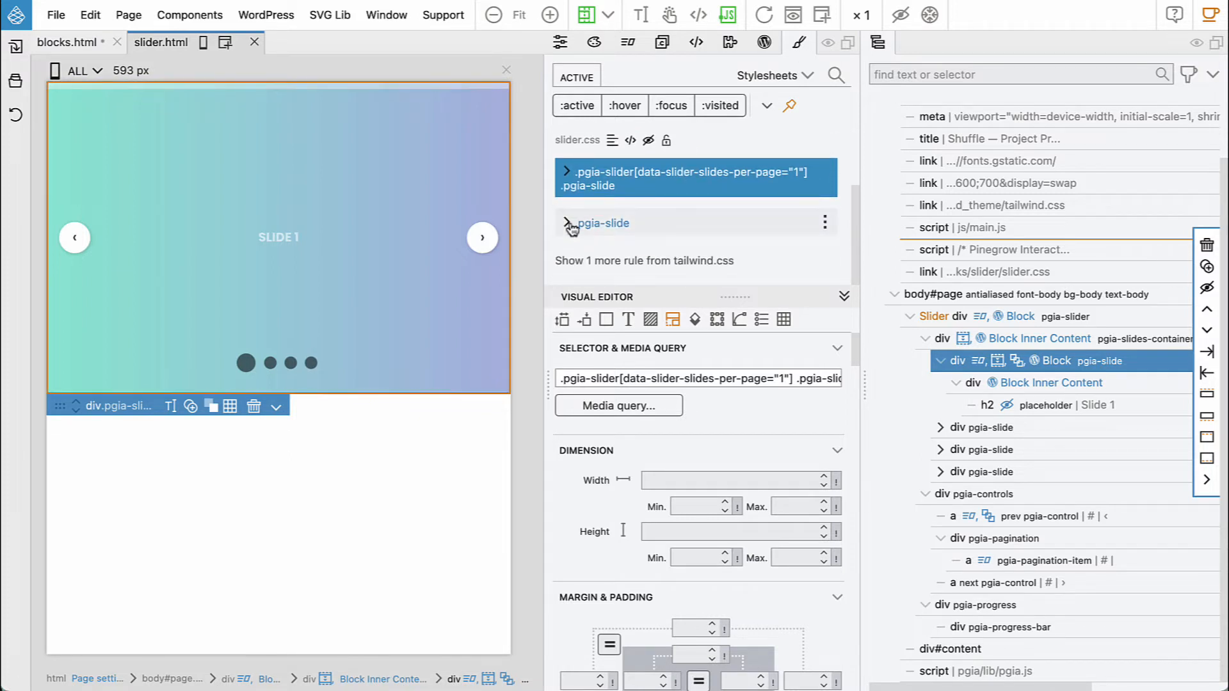
click(567, 224)
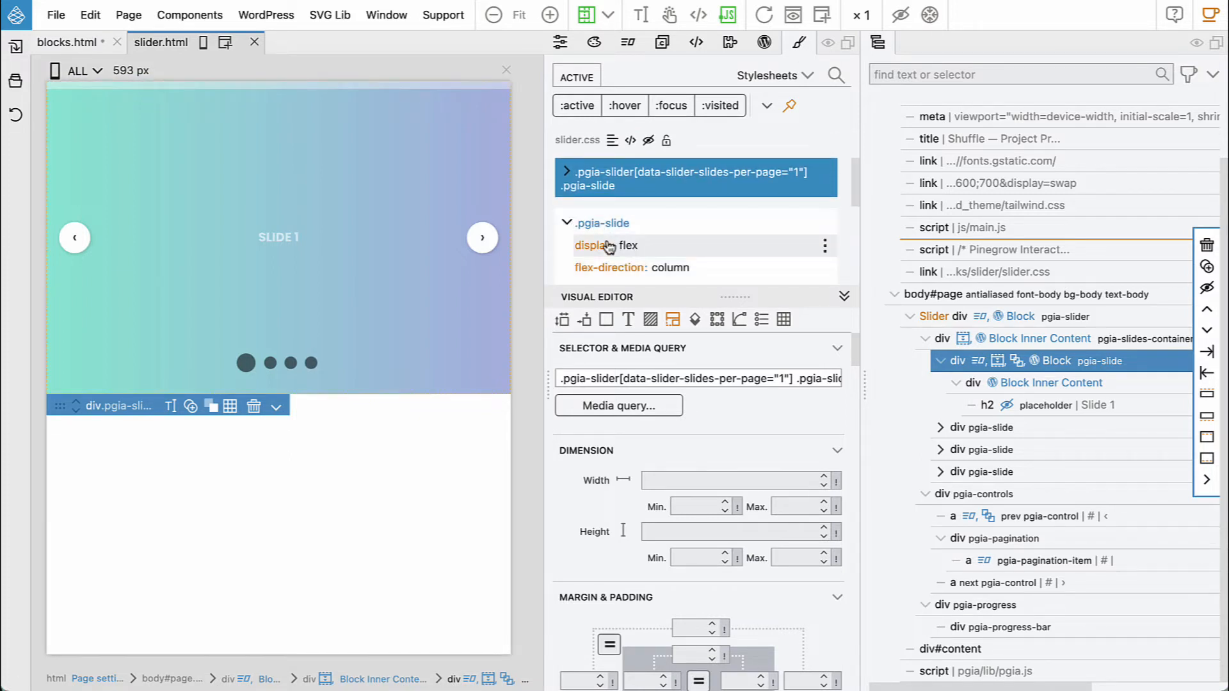
Delete the display, flex-direction, align-items and justify-content properties from the .pgia-slide rule
mouse_move(826, 251)
click(826, 246)
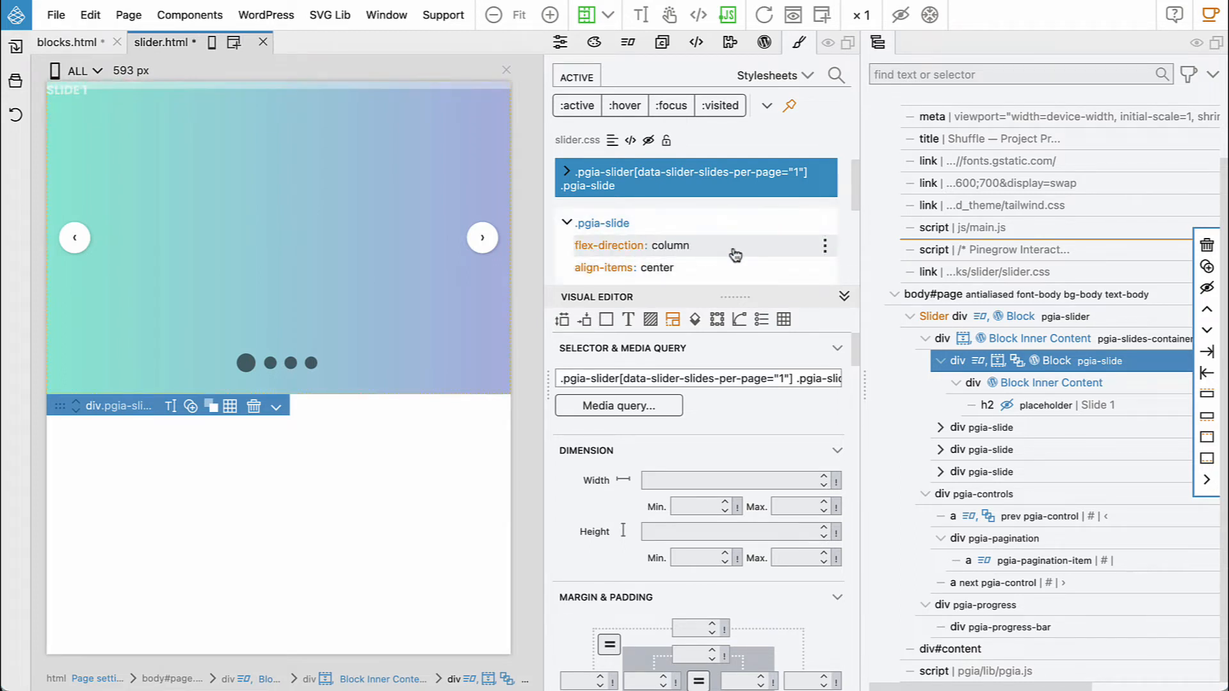
scroll(735, 252, down, 1)
click(826, 220)
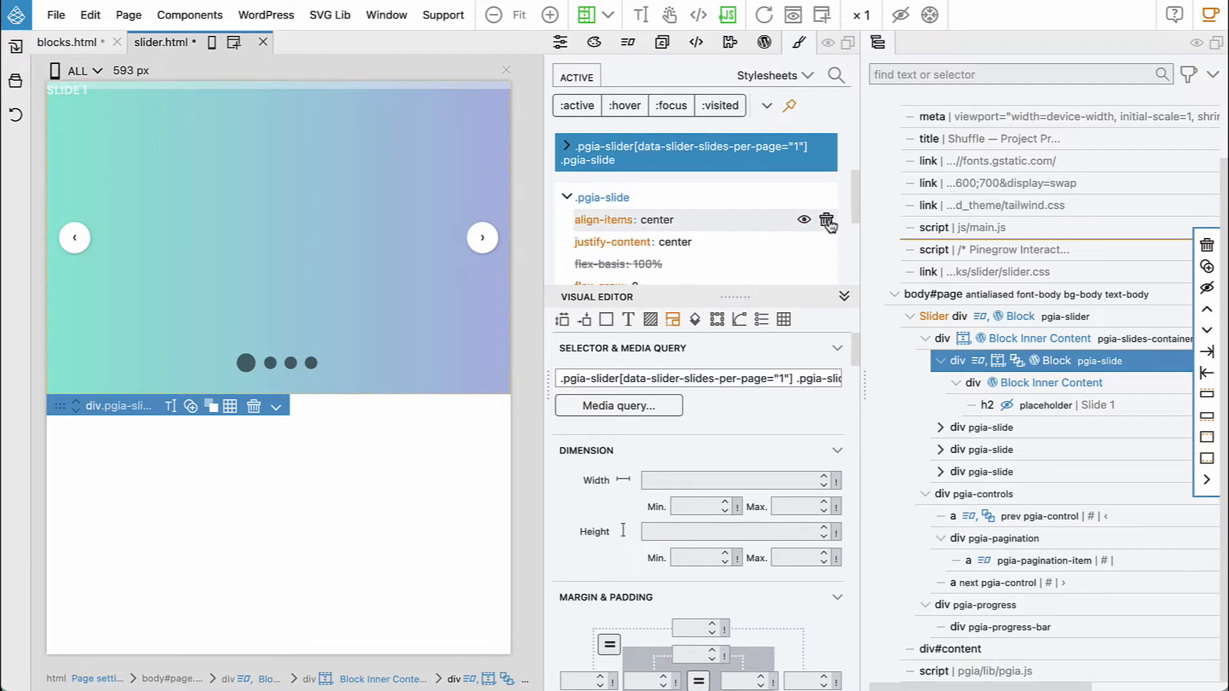
click(827, 220)
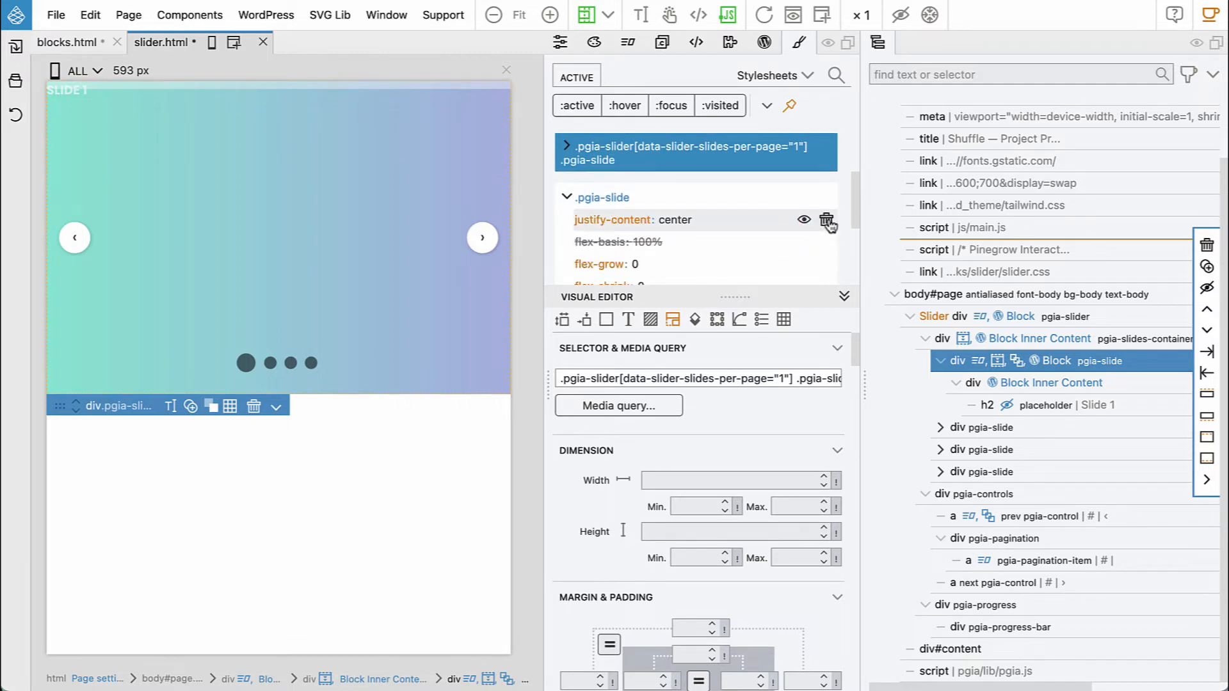
click(827, 220)
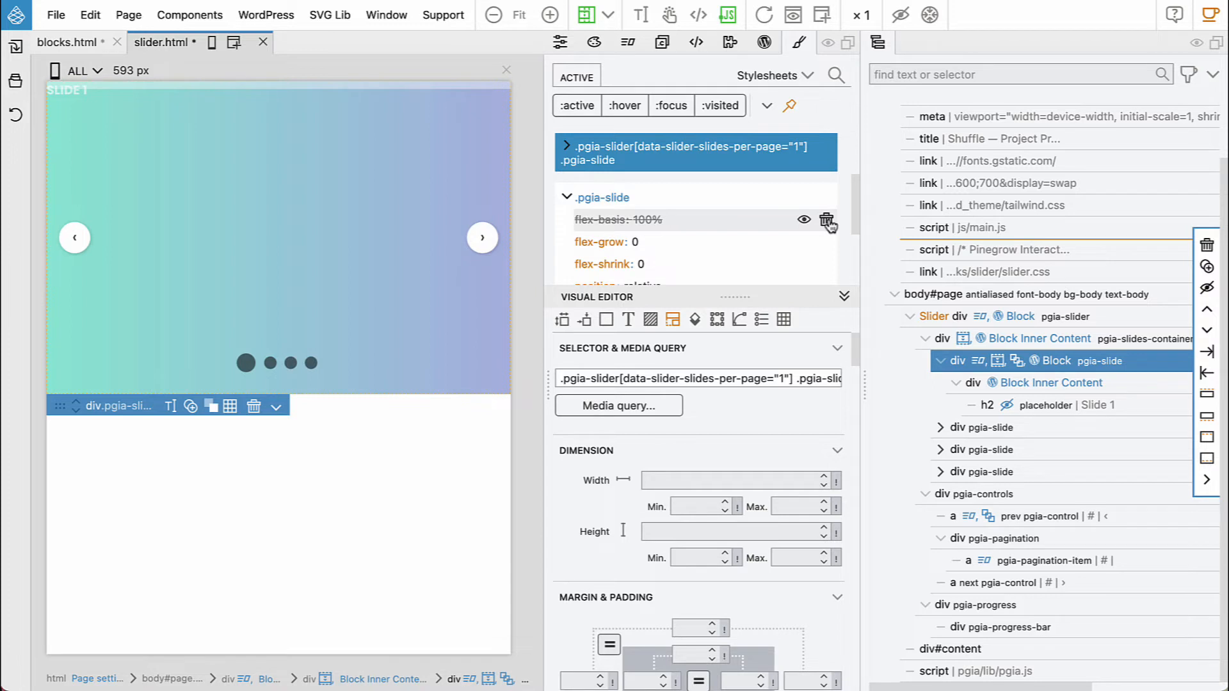
Try removing the flex-basis, flex-grow and flex-shrink properties from the .pgia-slide rule
click(826, 221)
click(826, 220)
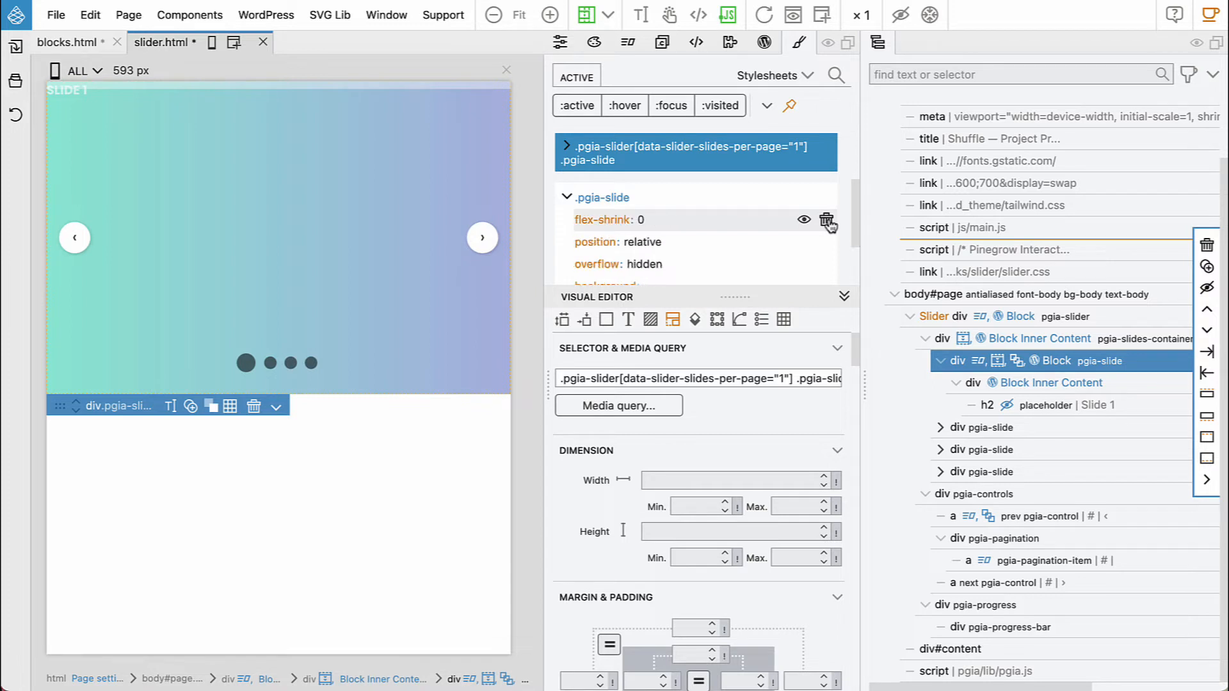
click(827, 220)
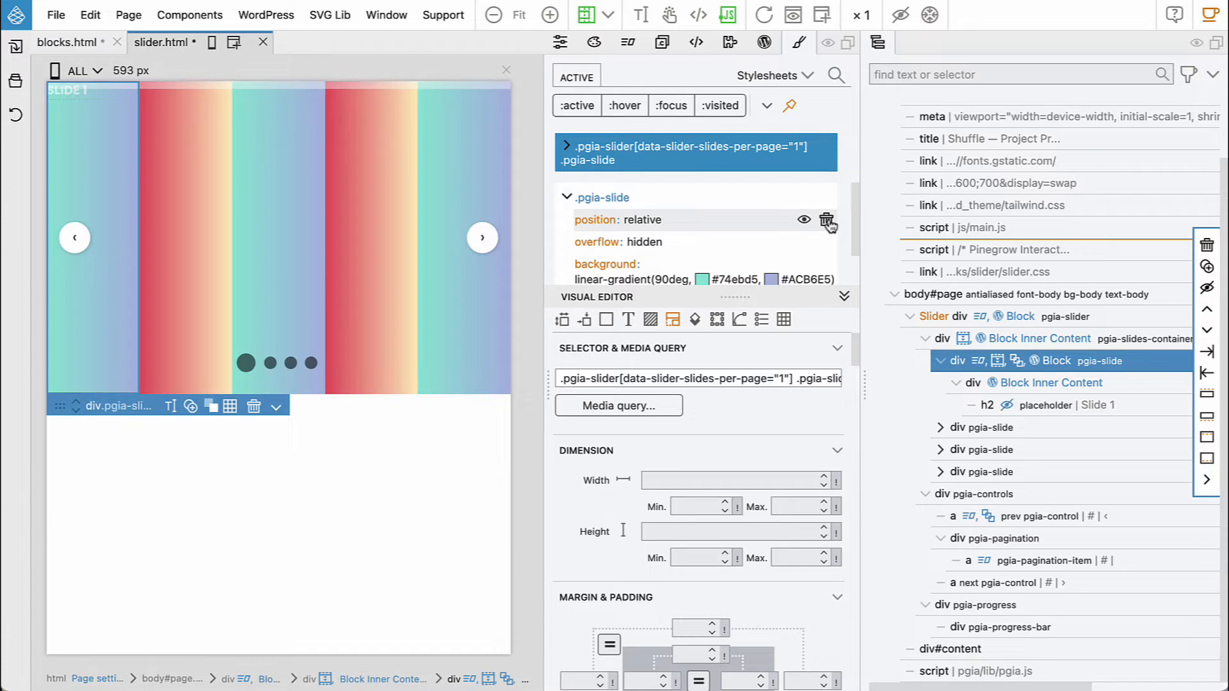
click(827, 220)
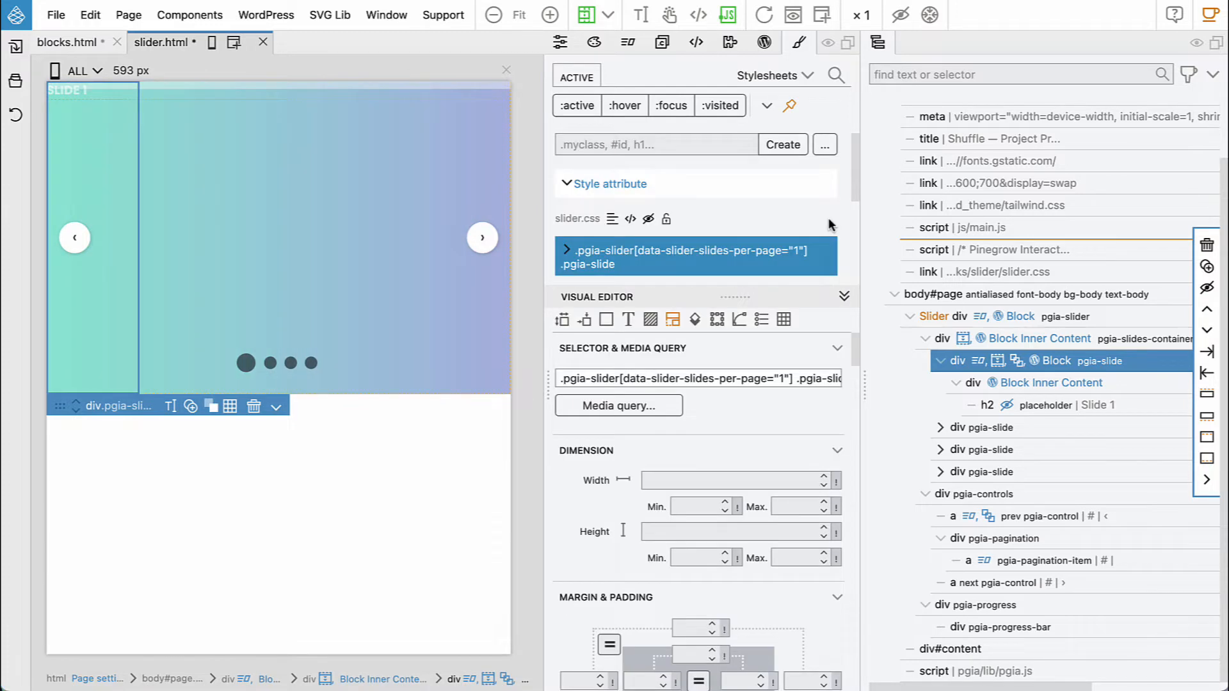
Undo the deletions of flex-shrink, flex-grow, flex-basis and justify-content in the .pgia-slide rule
scroll(814, 225, down, 3)
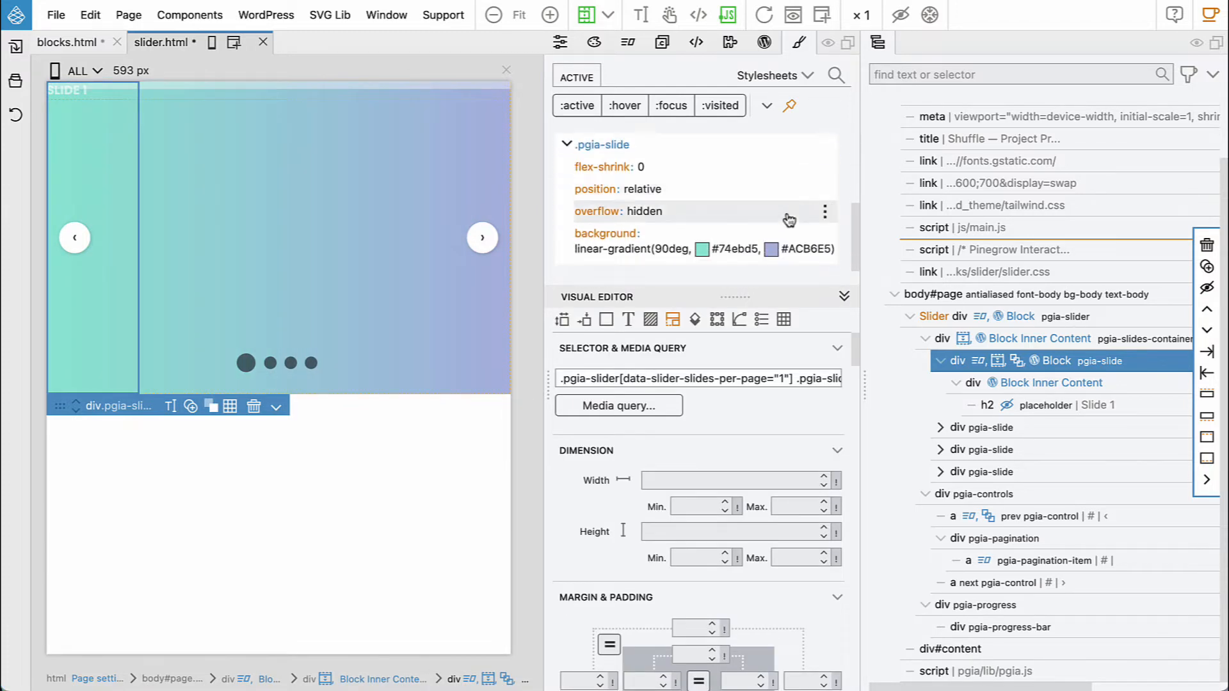
key(super+z)
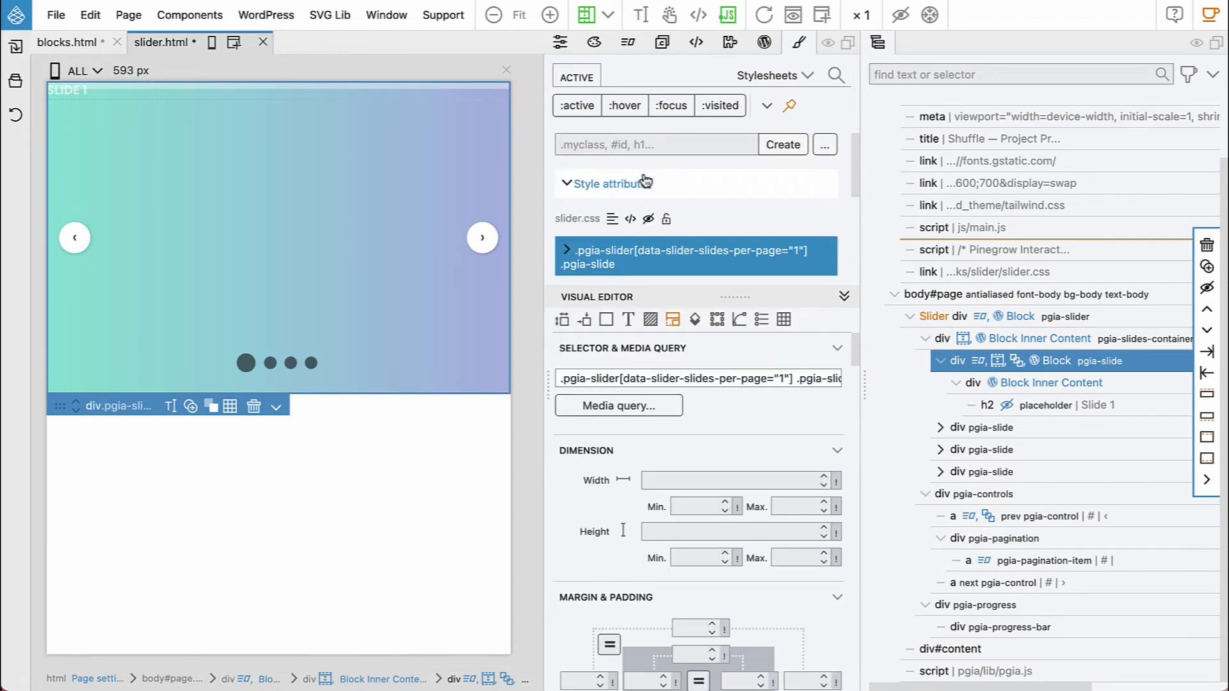
scroll(645, 183, down, 3)
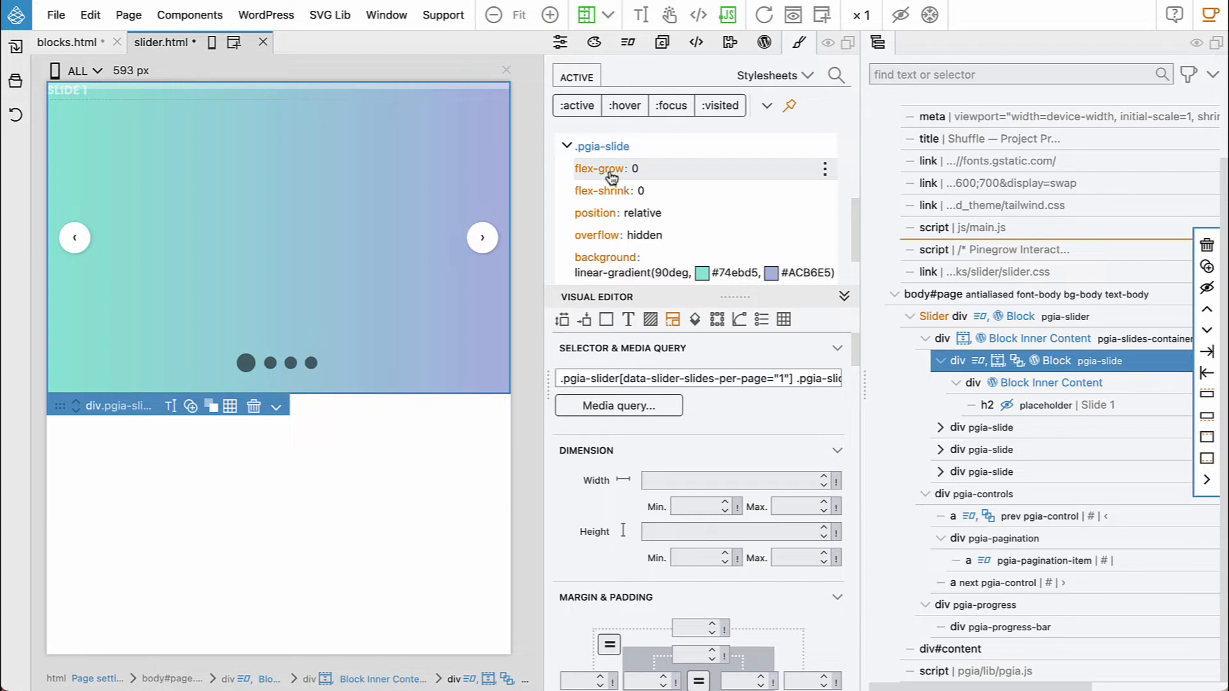
key(super+z)
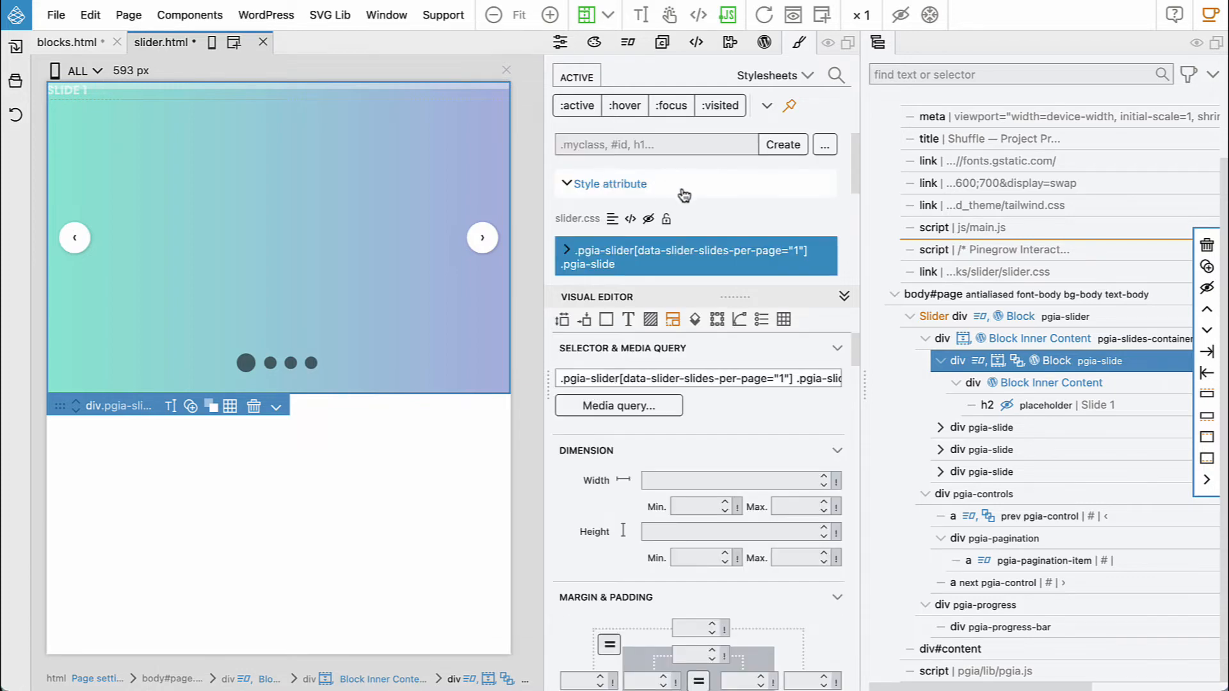
scroll(685, 195, down, 3)
scroll(684, 195, down, 1)
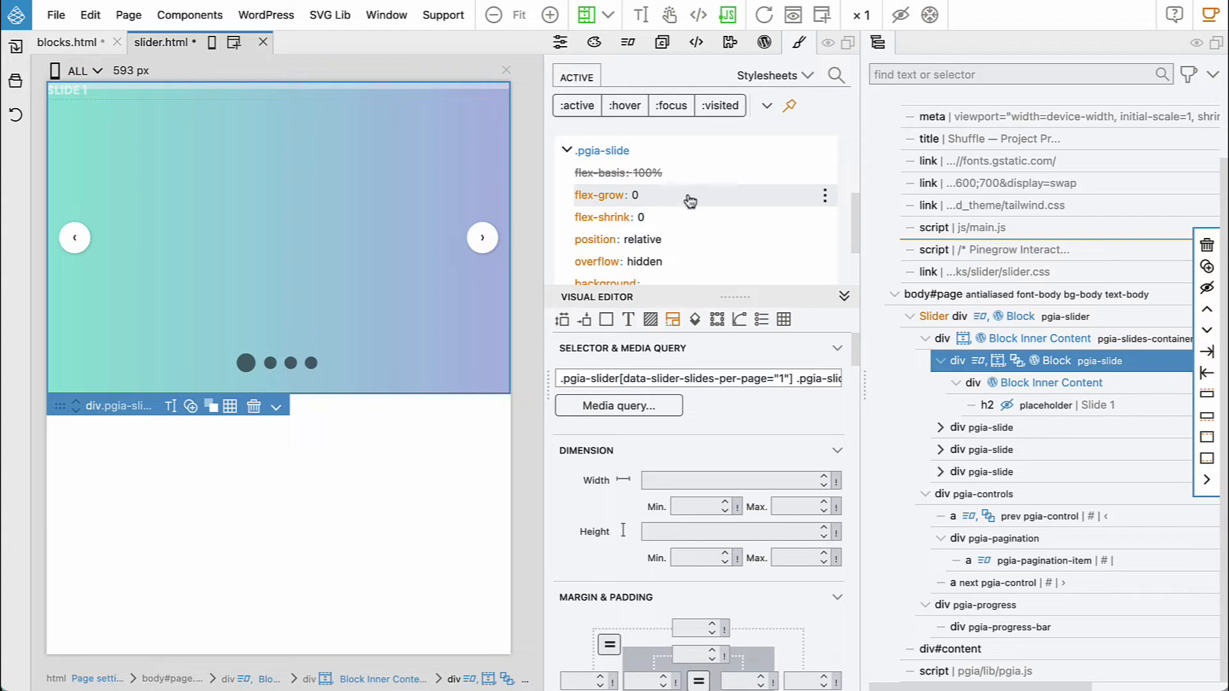
scroll(695, 236, down, 1)
click(695, 236)
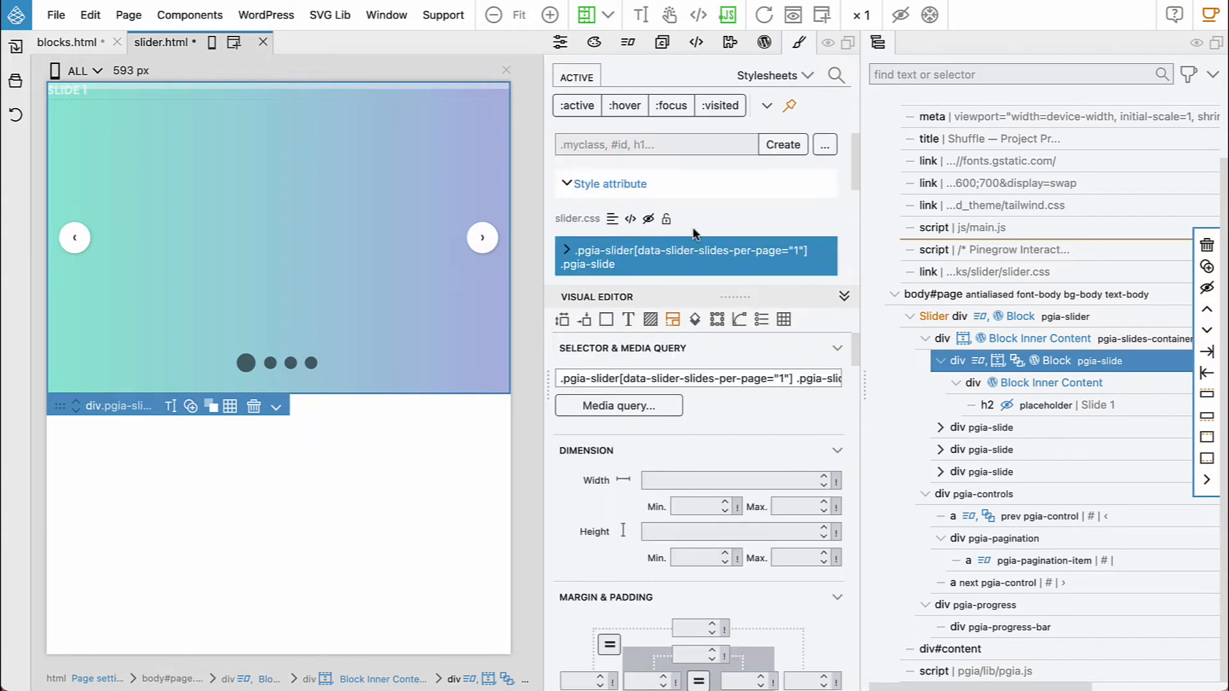
Review the .pgia-slide rule's properties and delete justify-content: center from it
scroll(693, 229, down, 3)
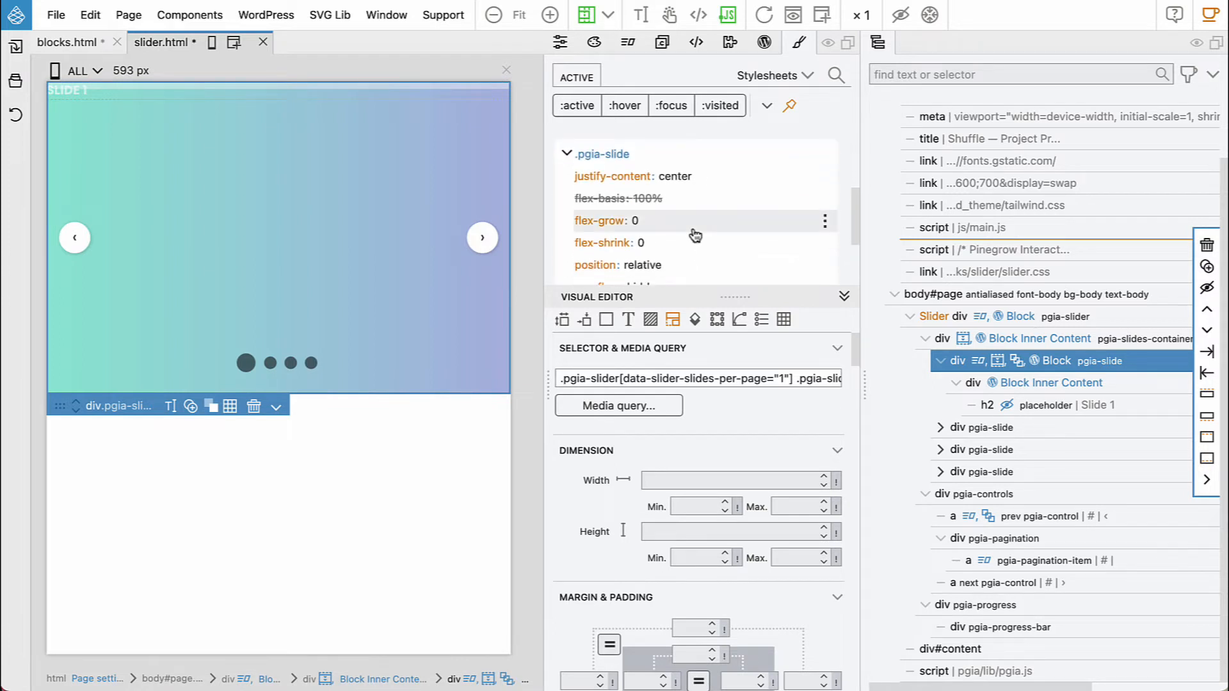
scroll(695, 236, down, 3)
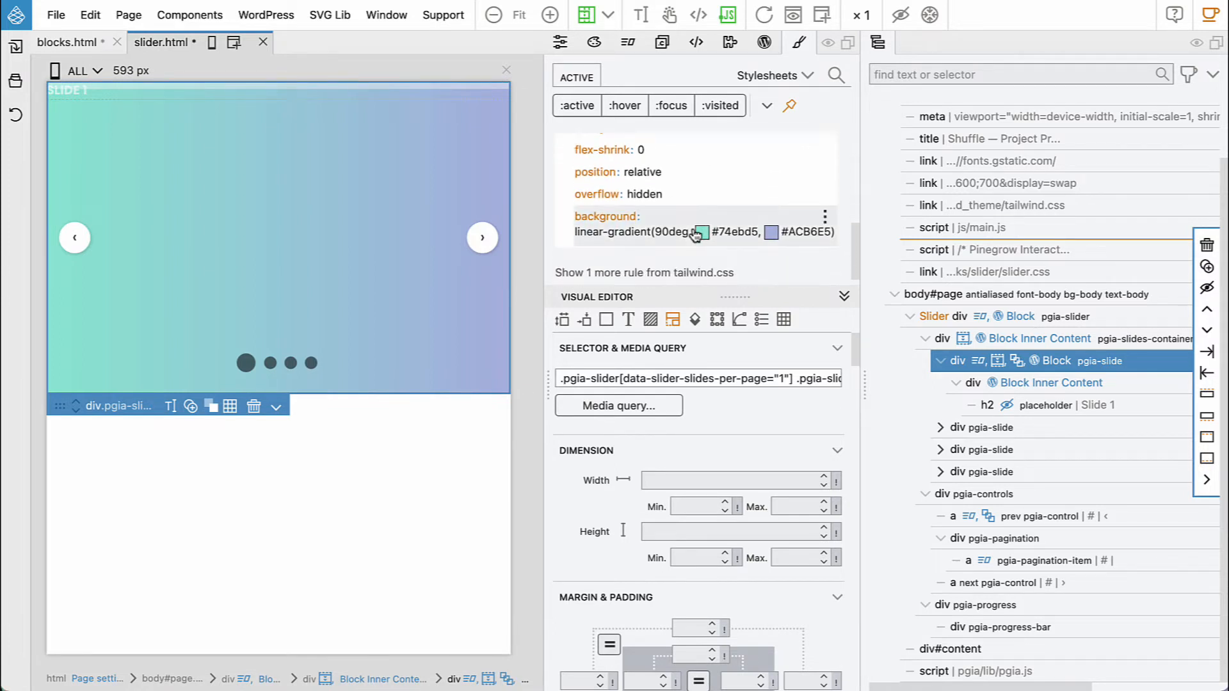
scroll(695, 236, up, 4)
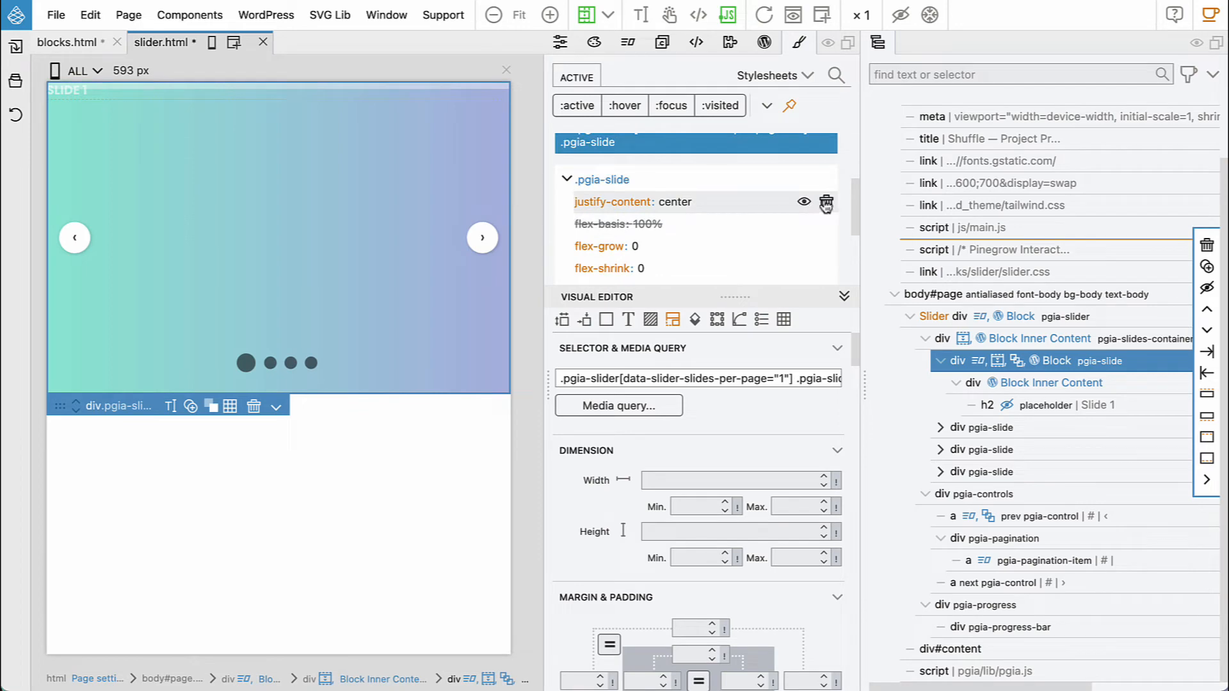
click(825, 203)
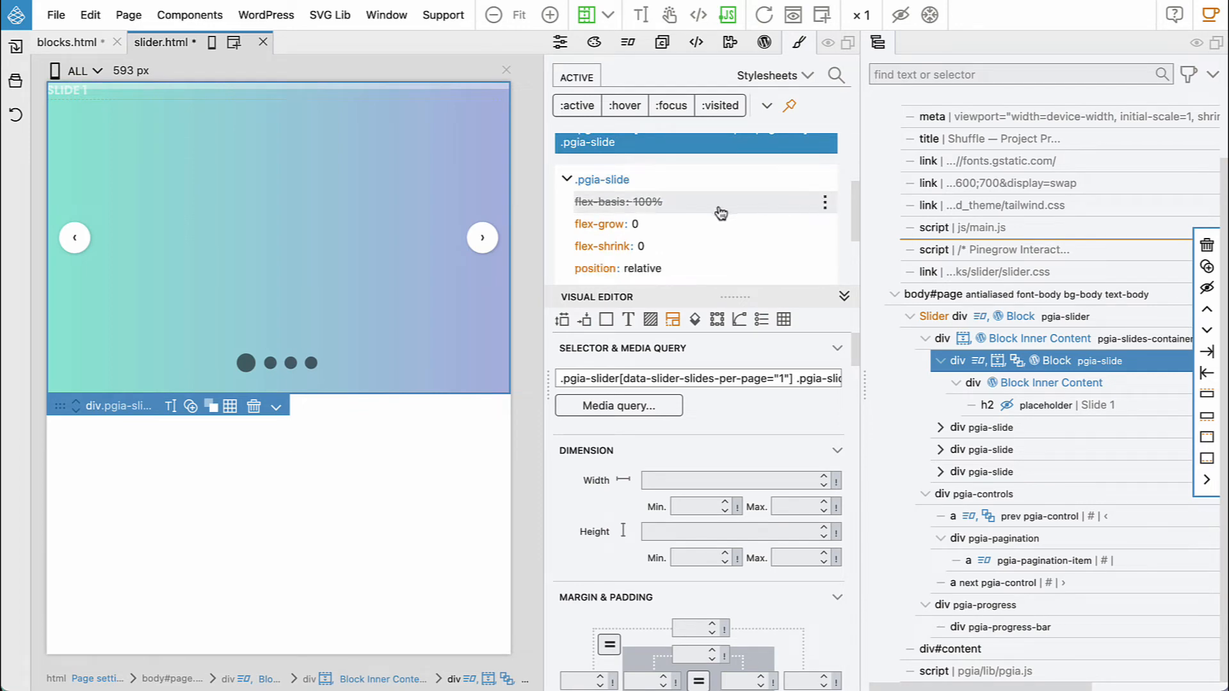
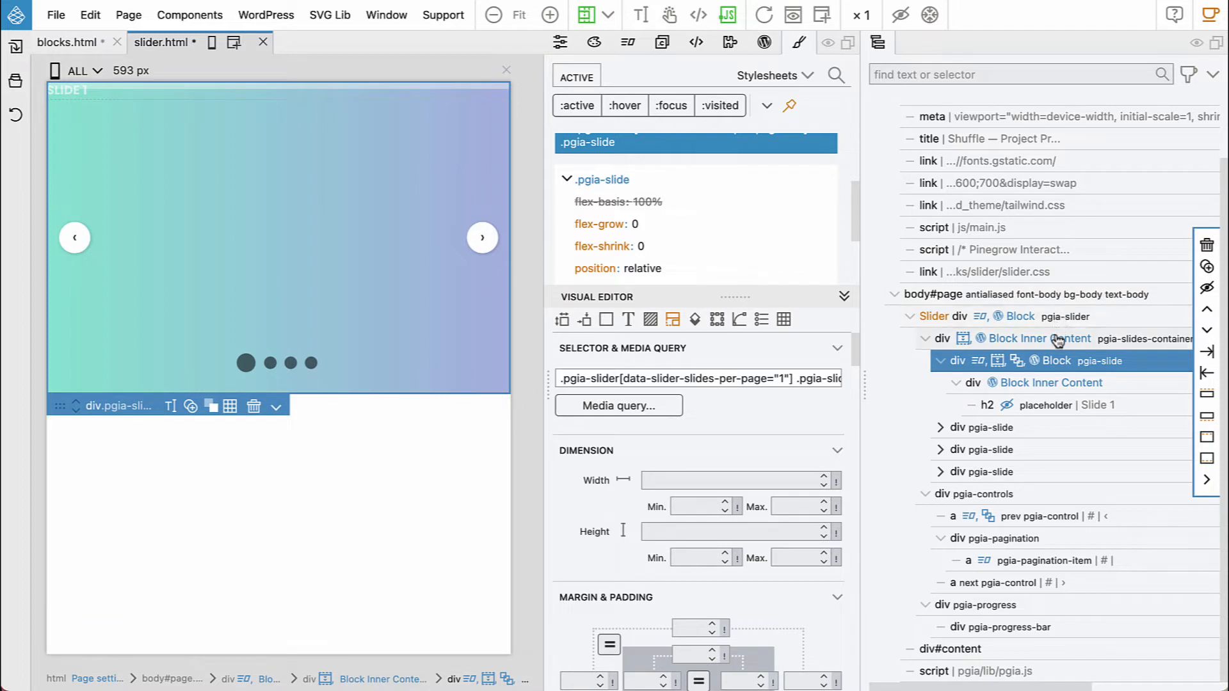
Select the pgia-slides-container div and expand its .pgia-slides-container rule to examine the flex properties
click(1144, 345)
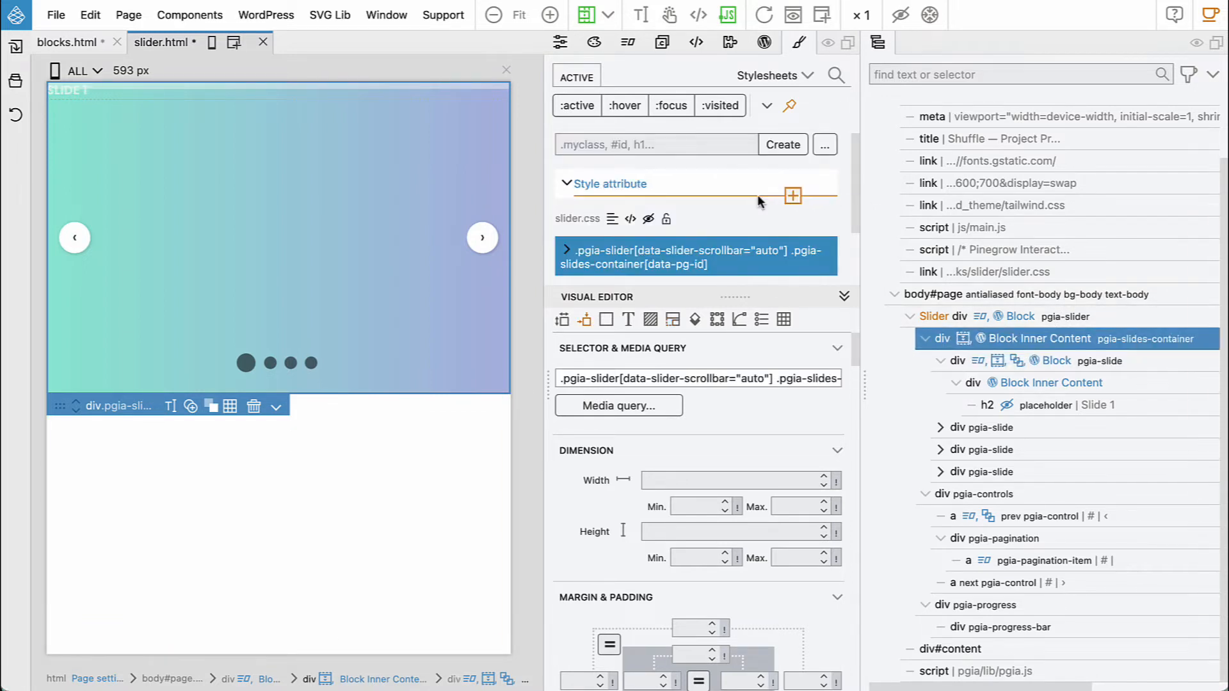
click(566, 223)
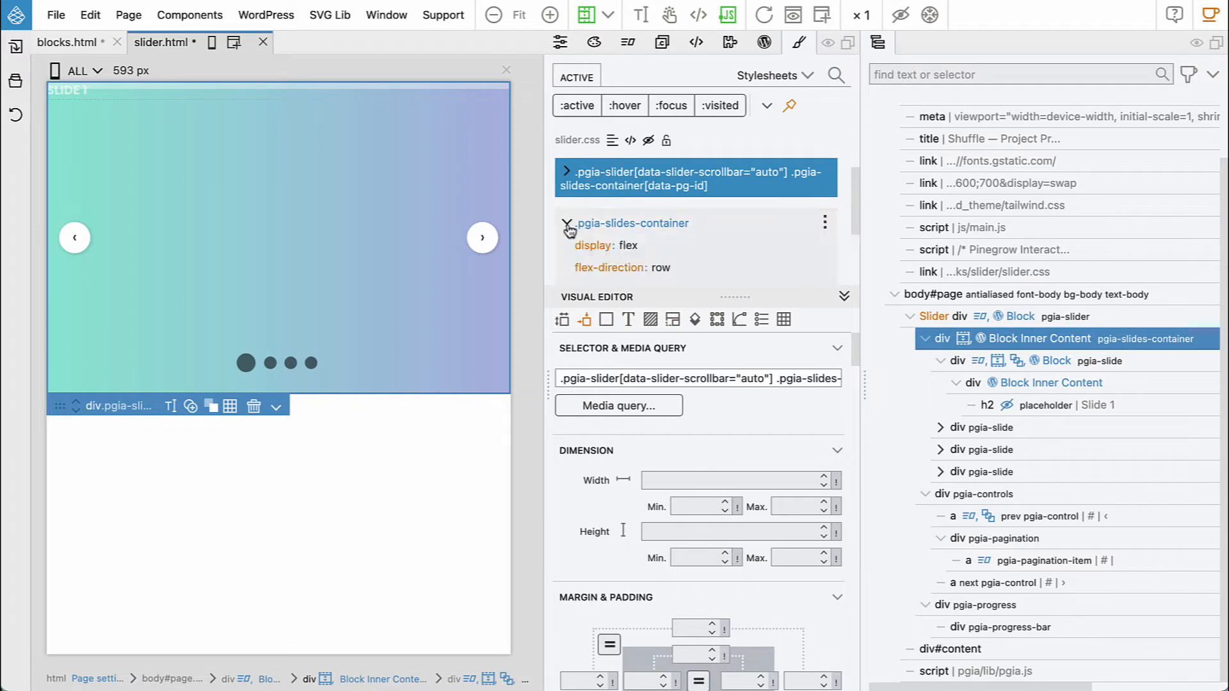
scroll(606, 249, down, 2)
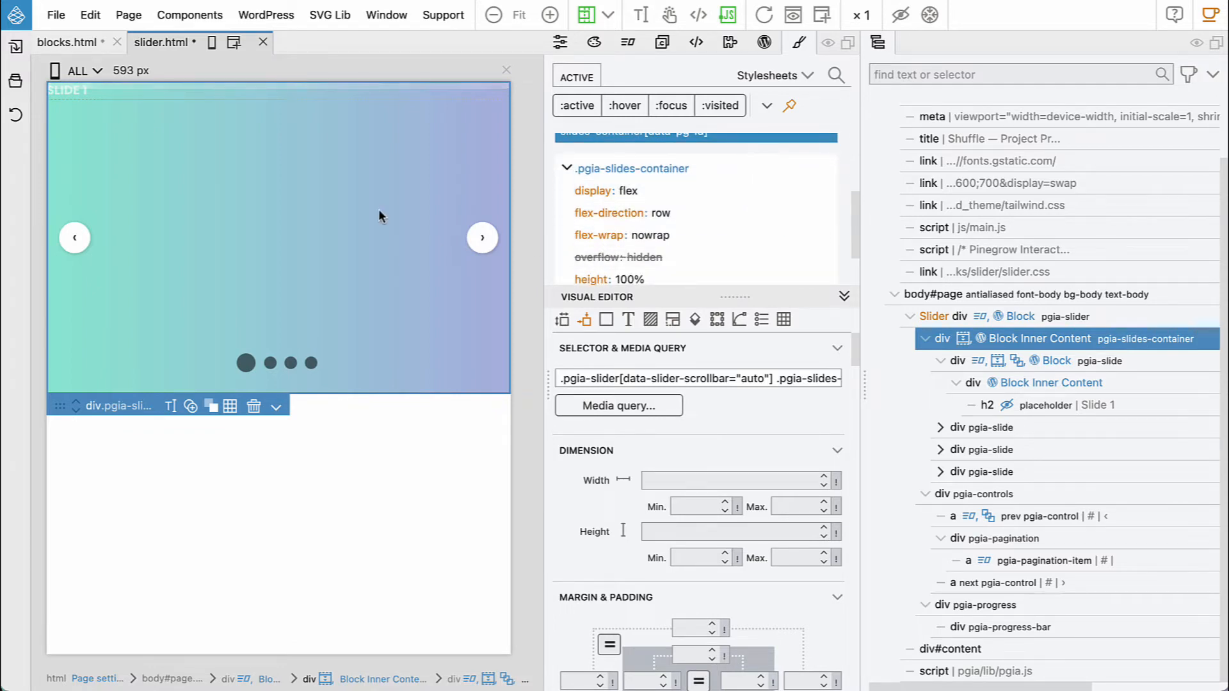
Select the first pgia-slide div and delete the gradient background property from its .pgia-slide rule
click(1101, 364)
scroll(782, 219, down, 3)
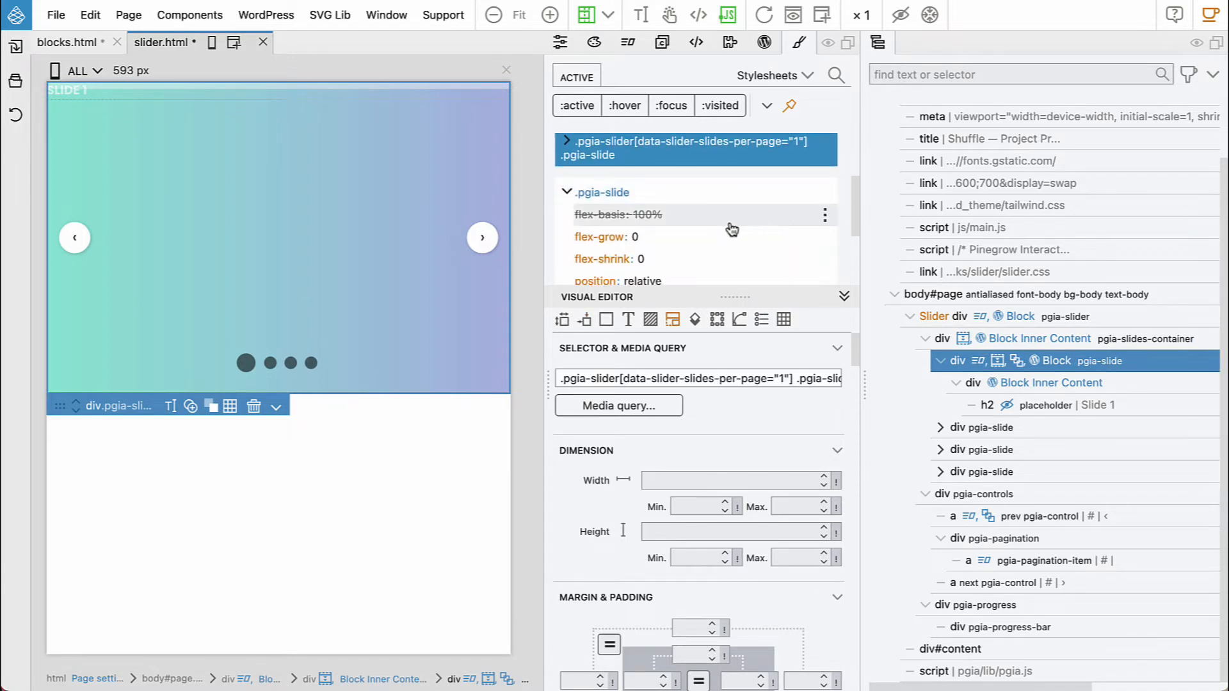
scroll(712, 220, down, 2)
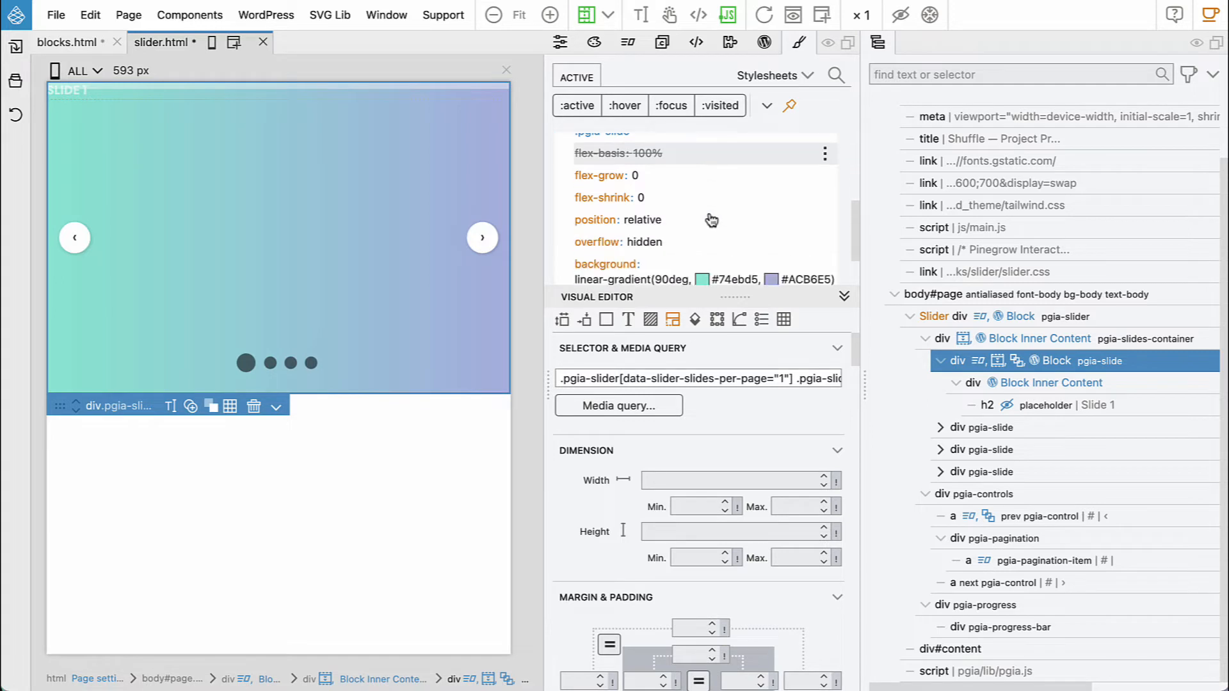
scroll(712, 220, up, 3)
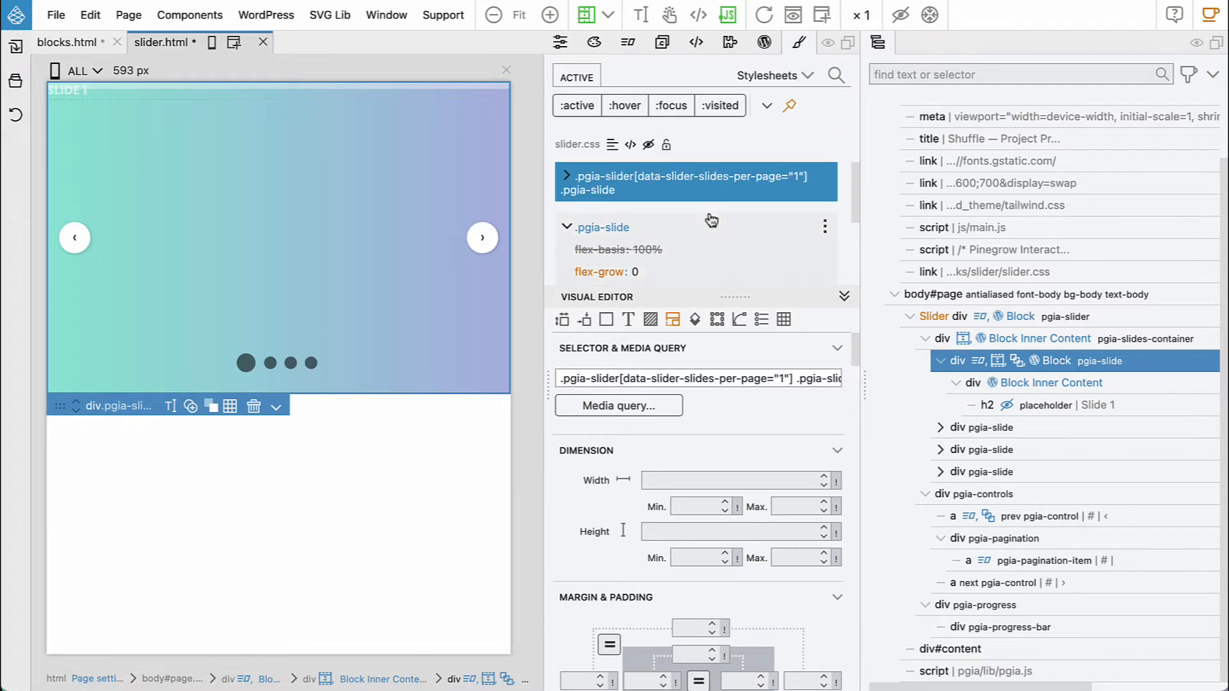
scroll(707, 222, down, 3)
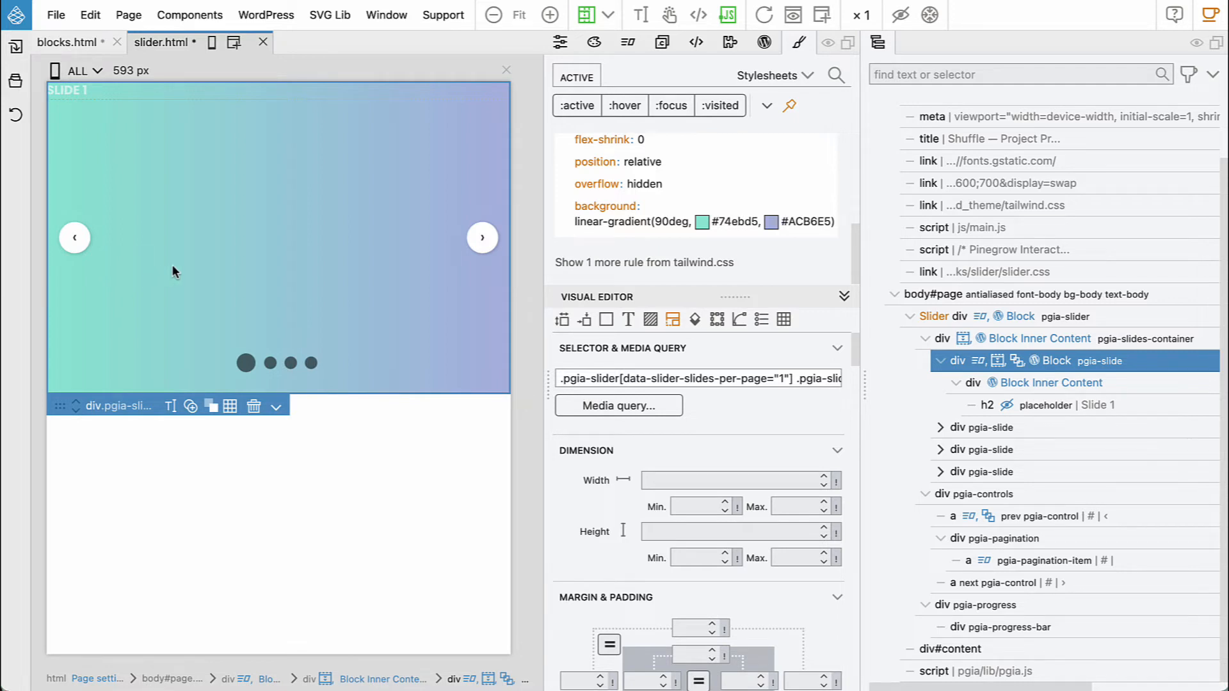
click(826, 206)
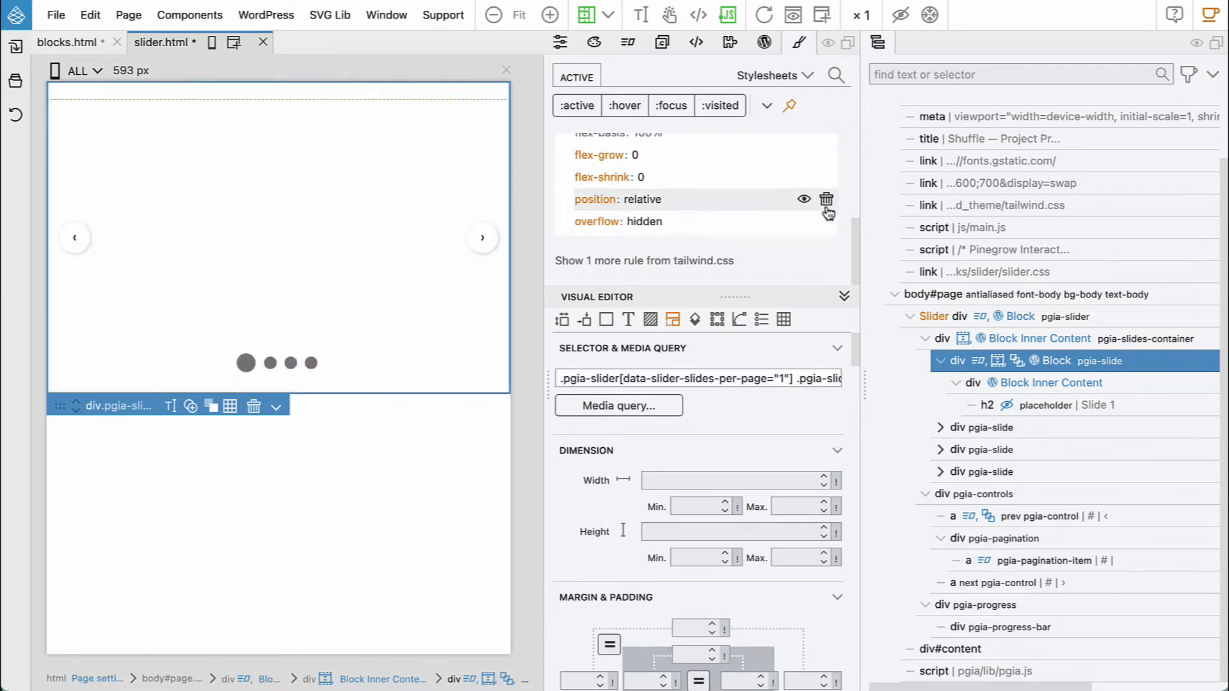
Delete the gradient background from the second slide's .pgia-slide:nth-child(even) rule and save slider.html
click(1023, 431)
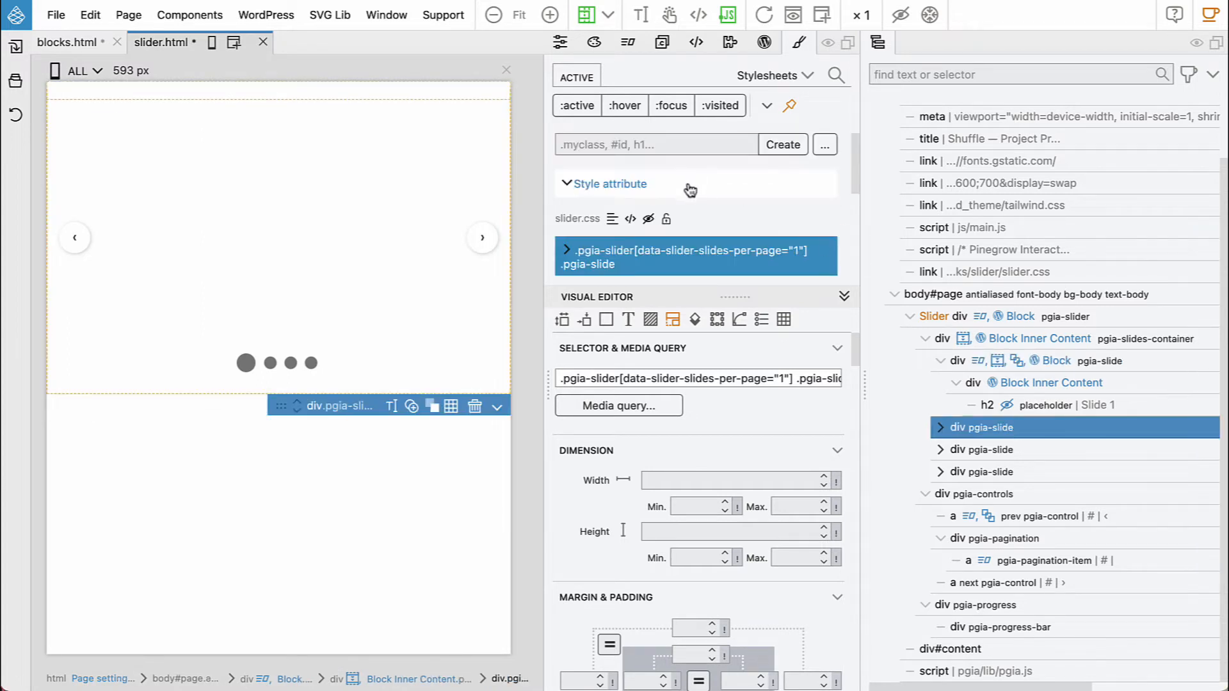
scroll(688, 185, down, 3)
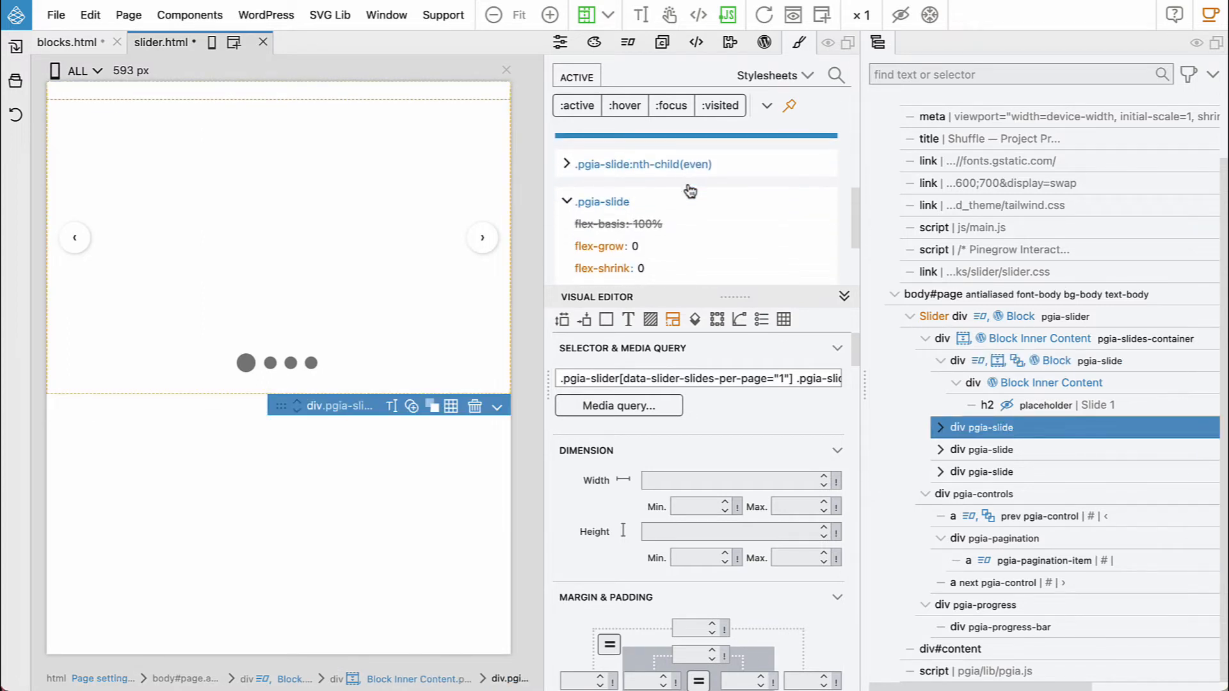
click(566, 163)
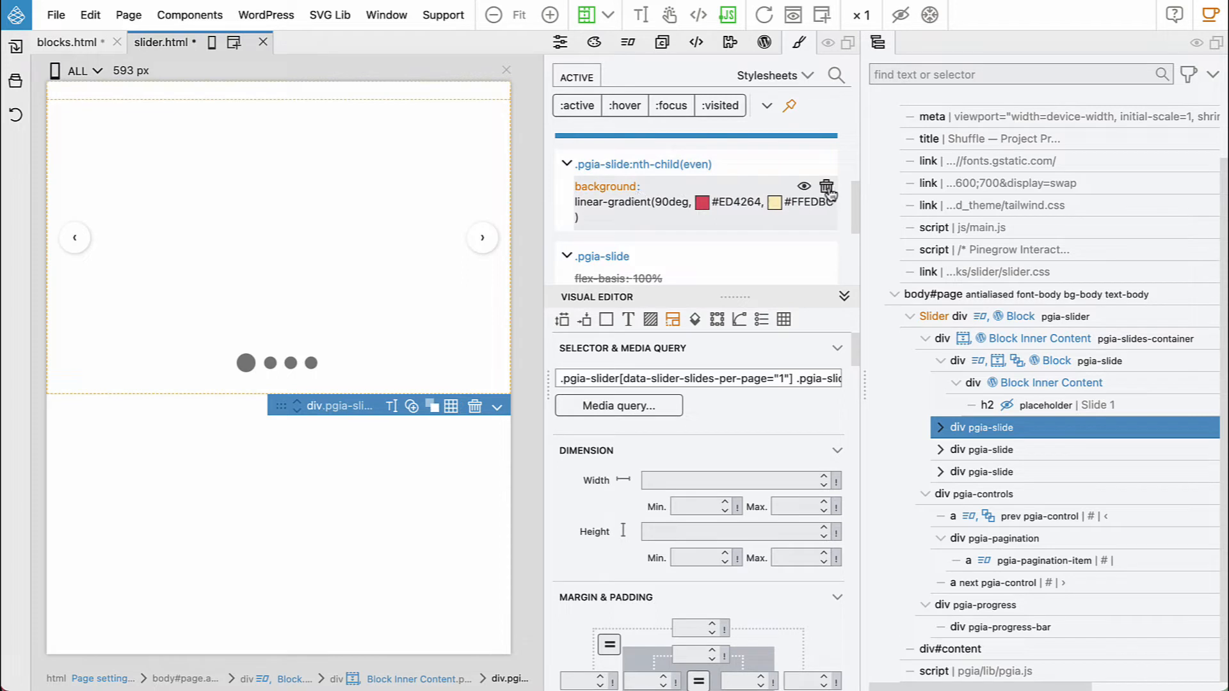
click(828, 190)
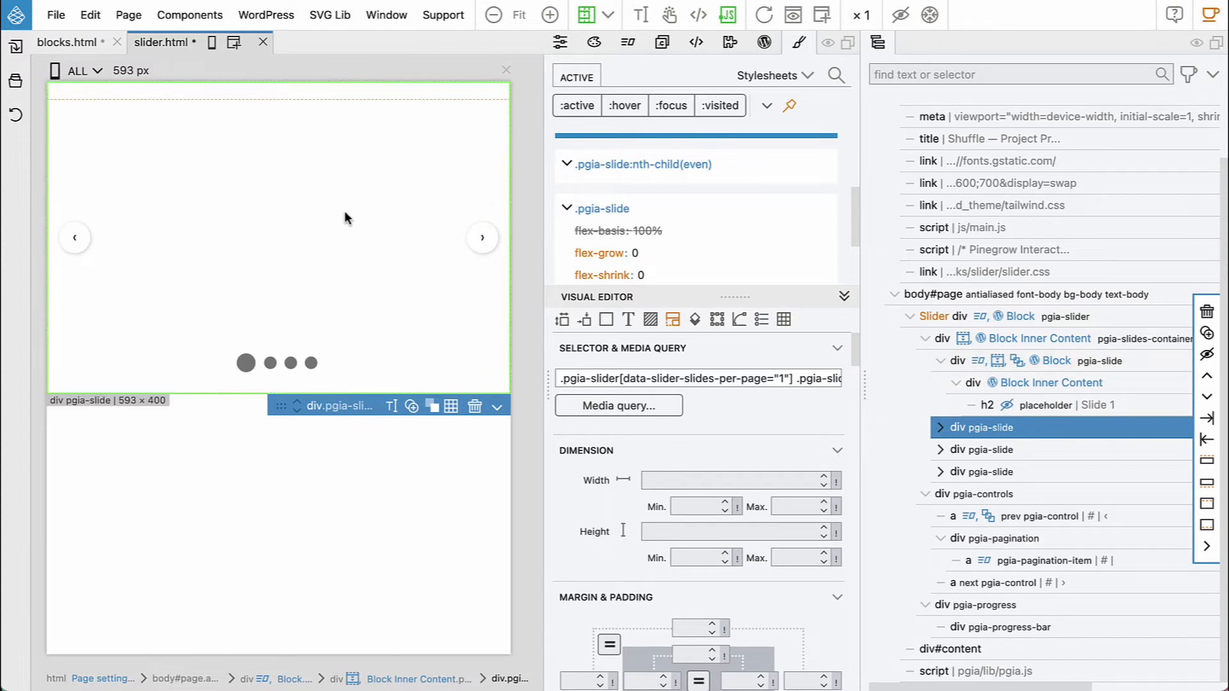
key(ctrl+s)
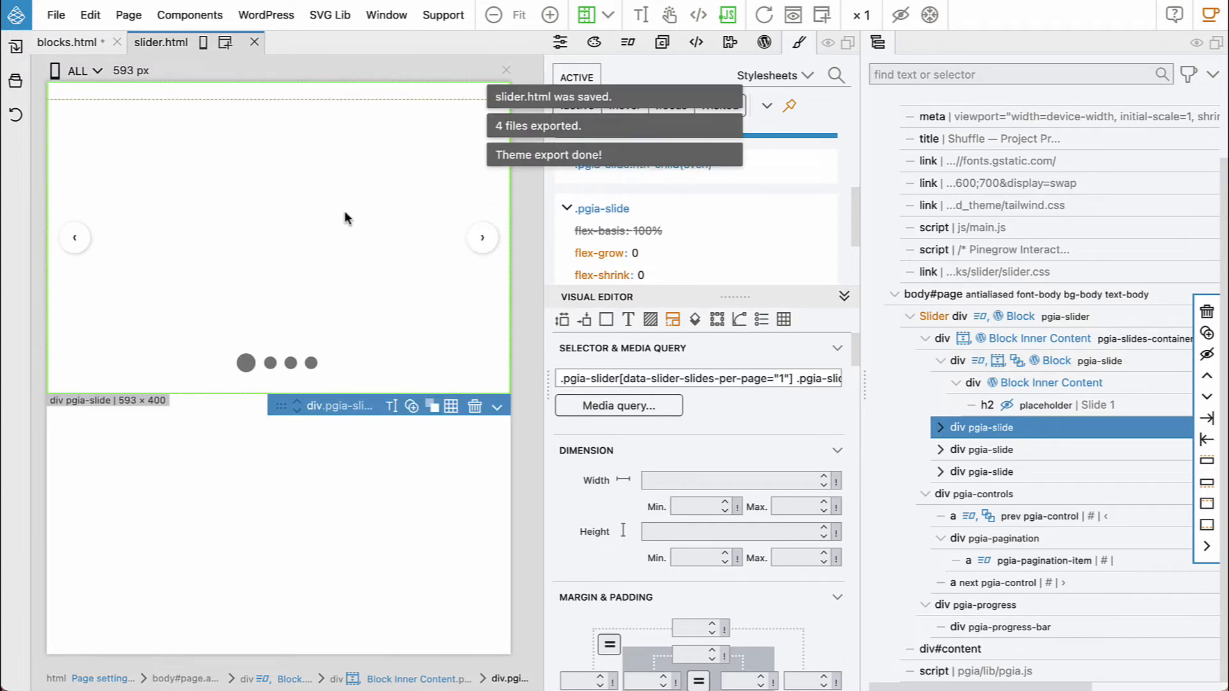
Switch to Chrome and inspect the testimonial slide's content in the developer tools, with the slider's controls in view
key(super+Tab)
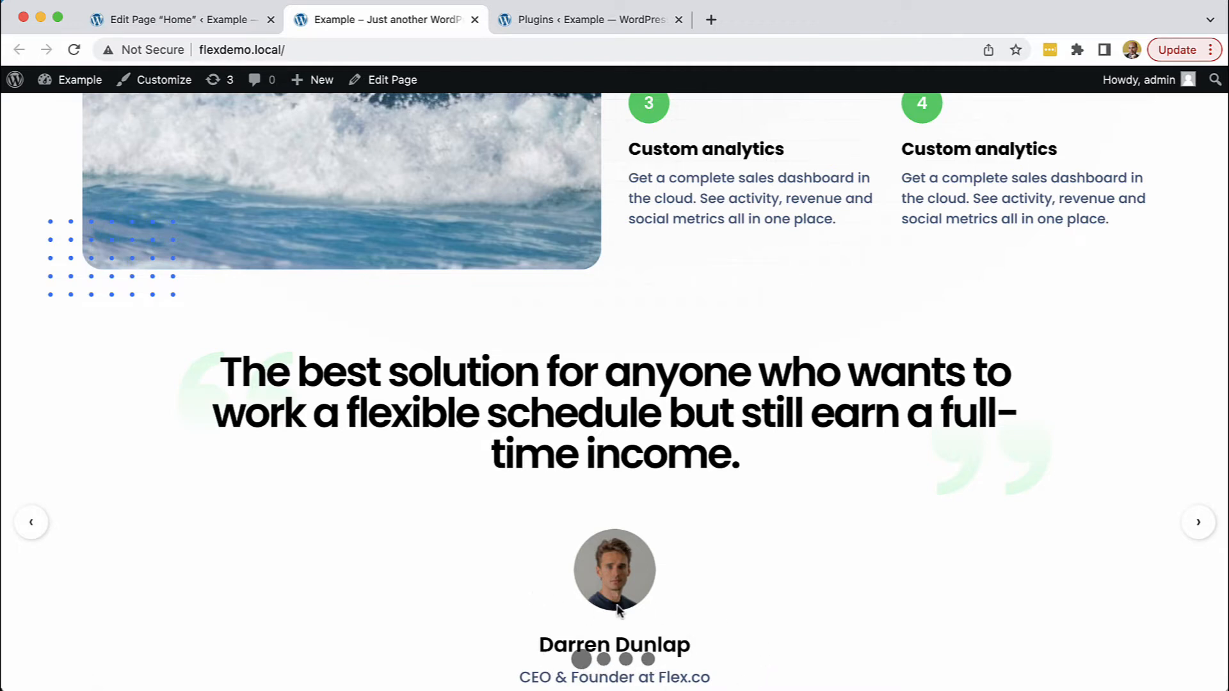
right_click(465, 582)
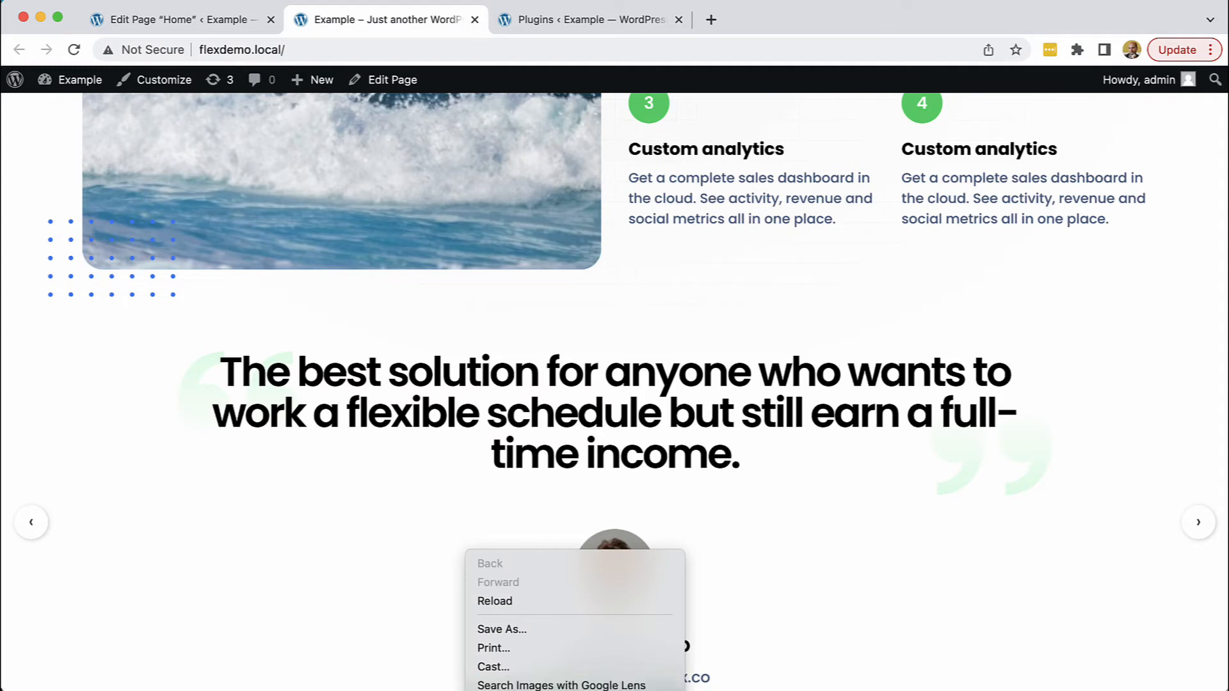
click(512, 689)
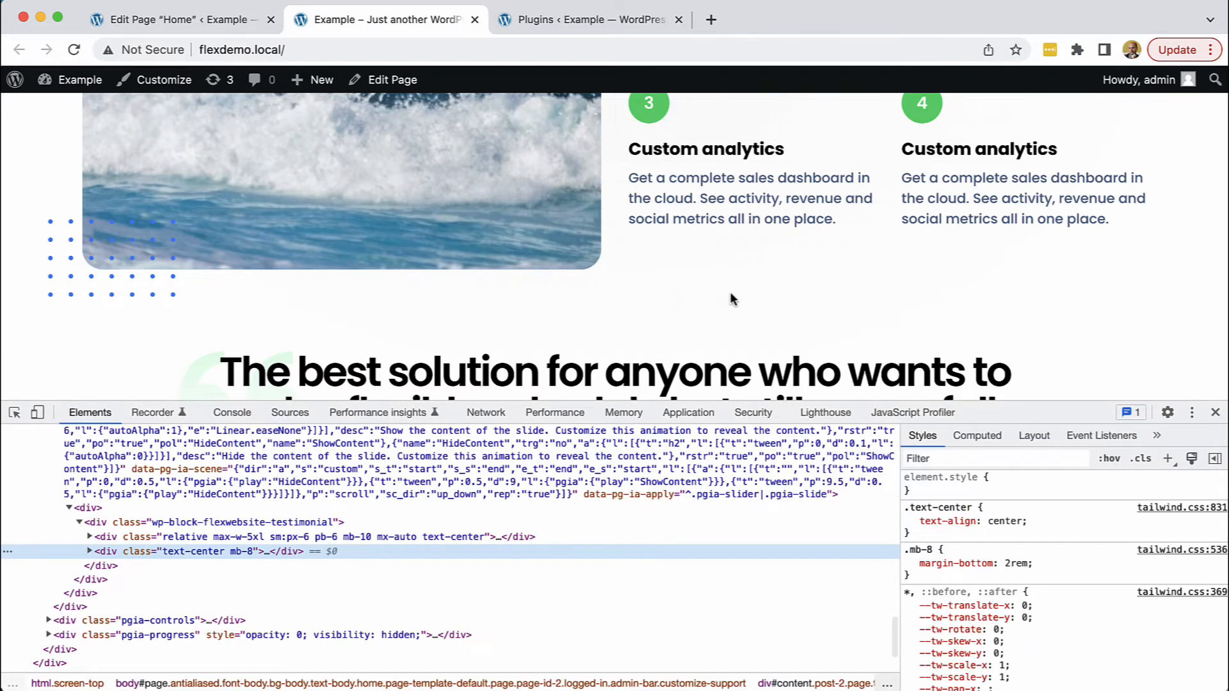
scroll(693, 227, down, 5)
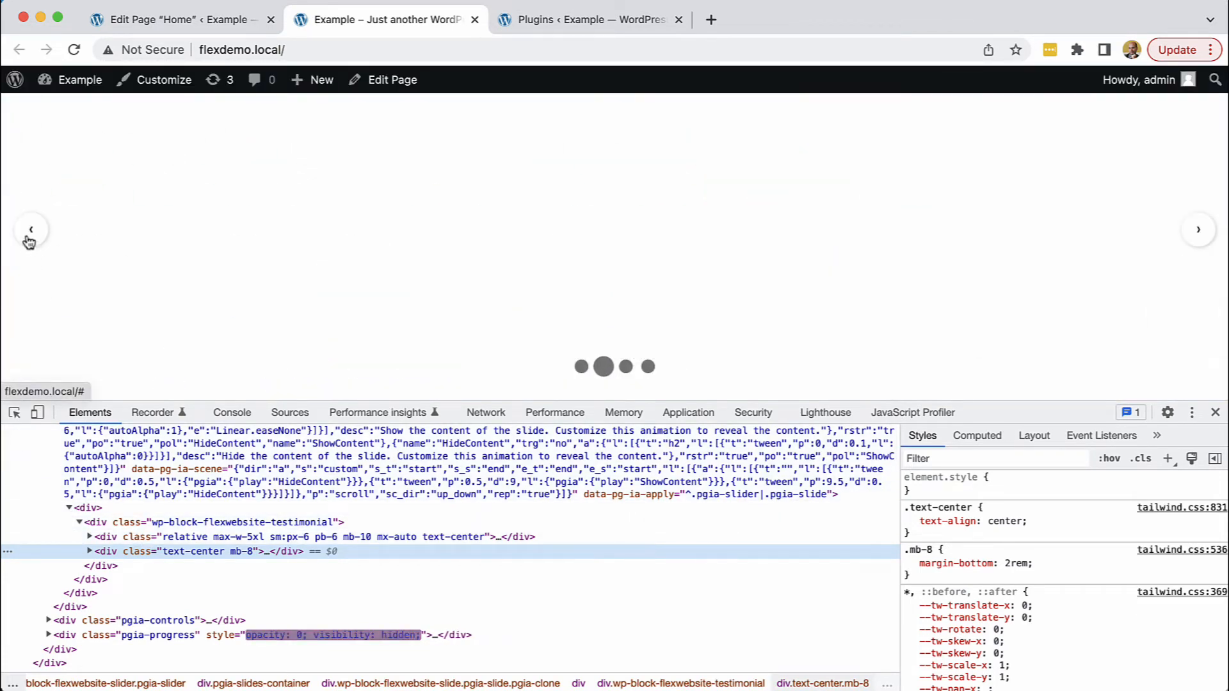
Expand the pgia-controls div in the inspected markup and select its pgia-pagination div to examine its styles
click(149, 619)
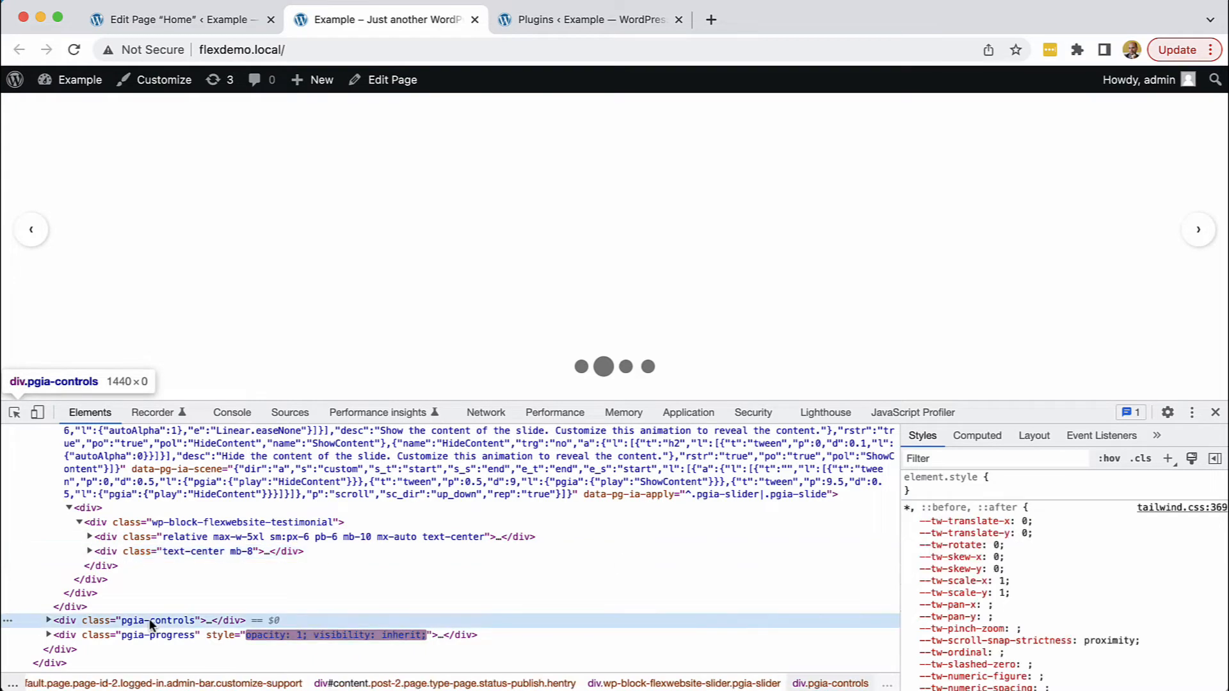
click(48, 620)
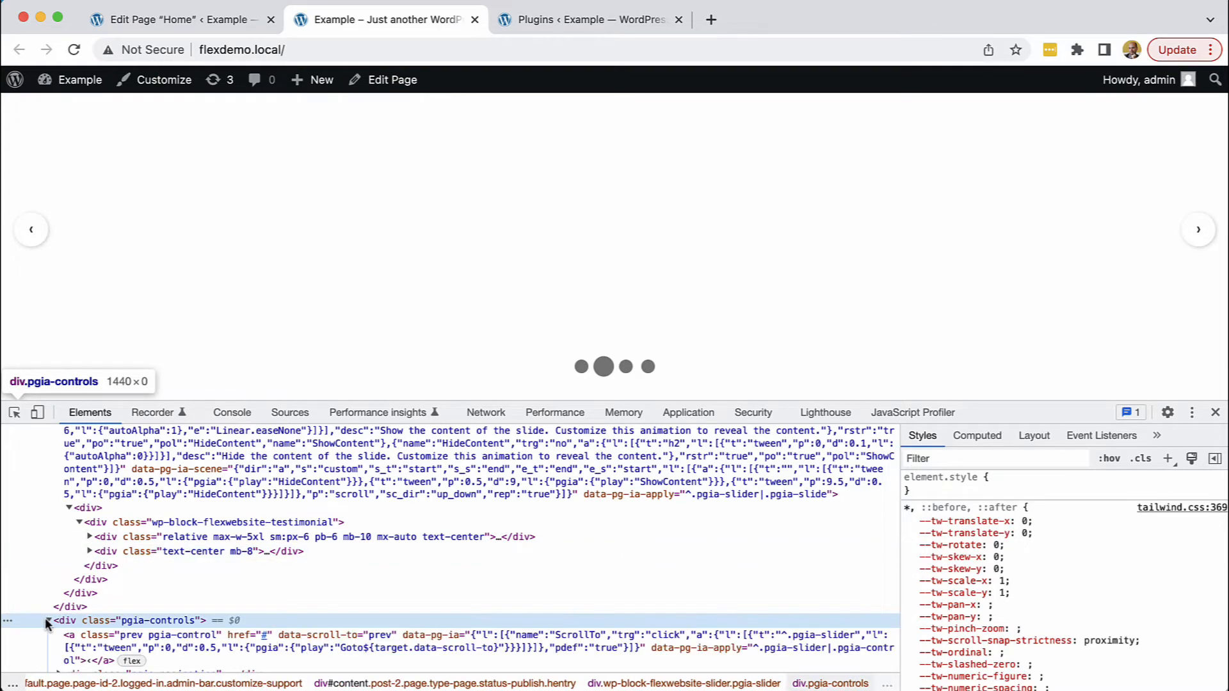
scroll(171, 576, down, 1)
scroll(171, 571, down, 3)
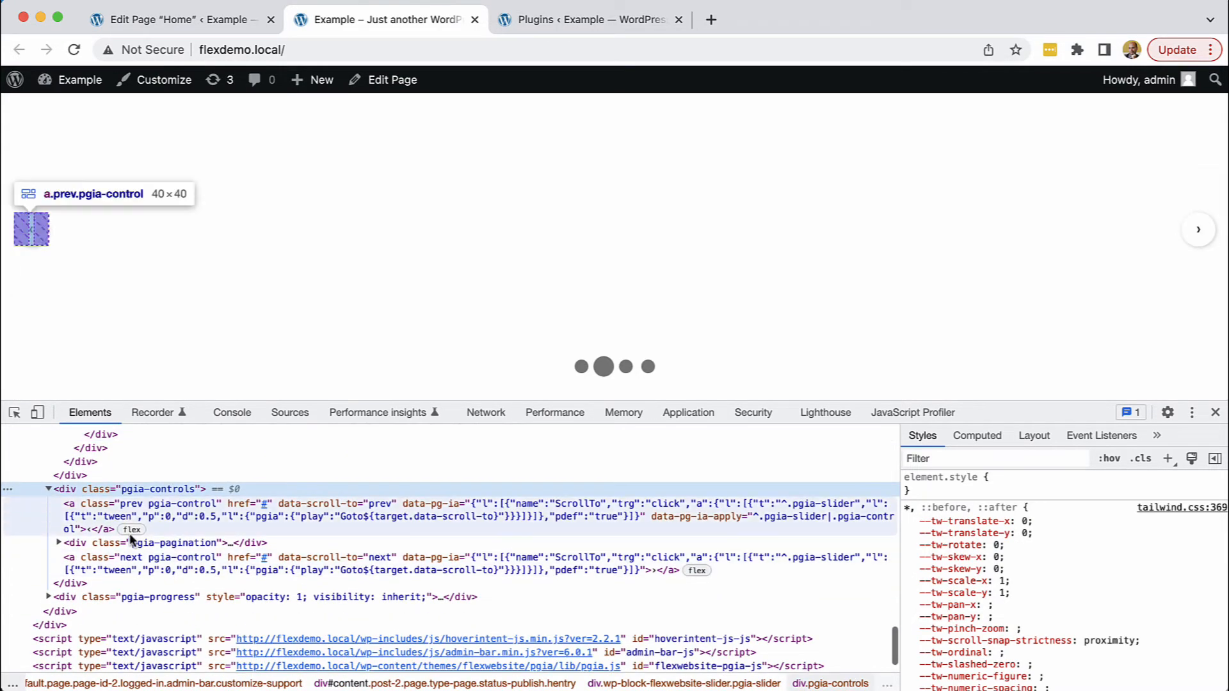
click(130, 542)
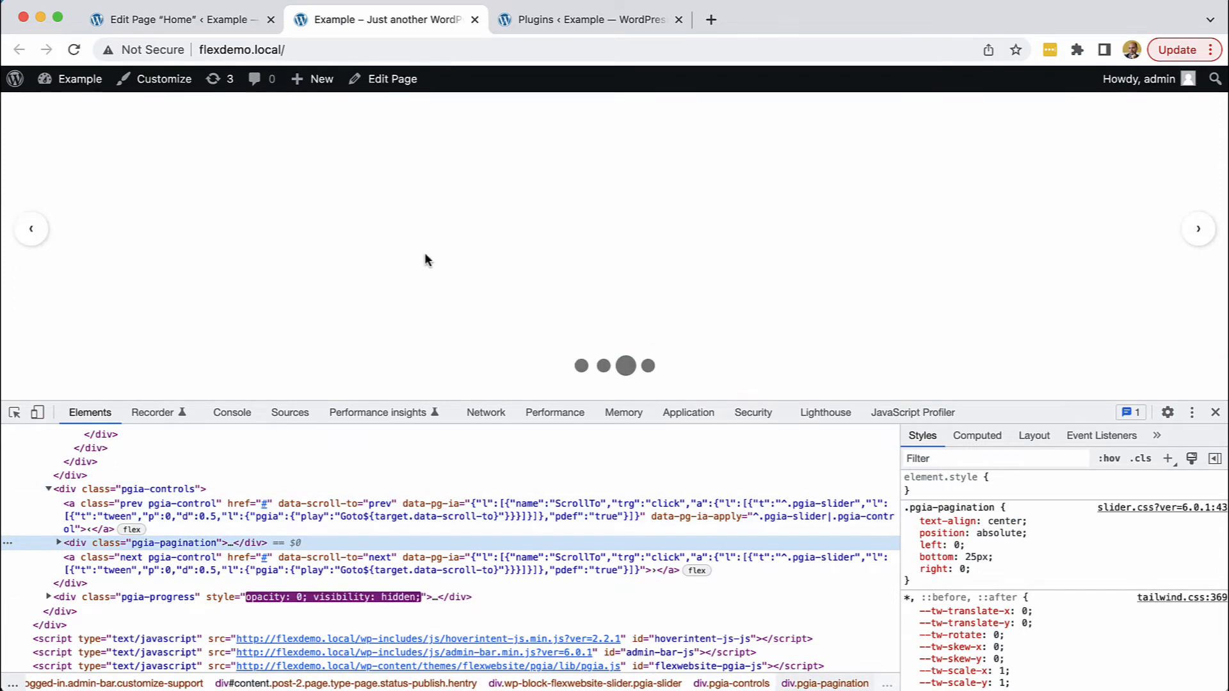
Disable the position and bottom declarations in the inspected .pgia-pagination rule and bring the slider back to the testimonial slide
click(34, 232)
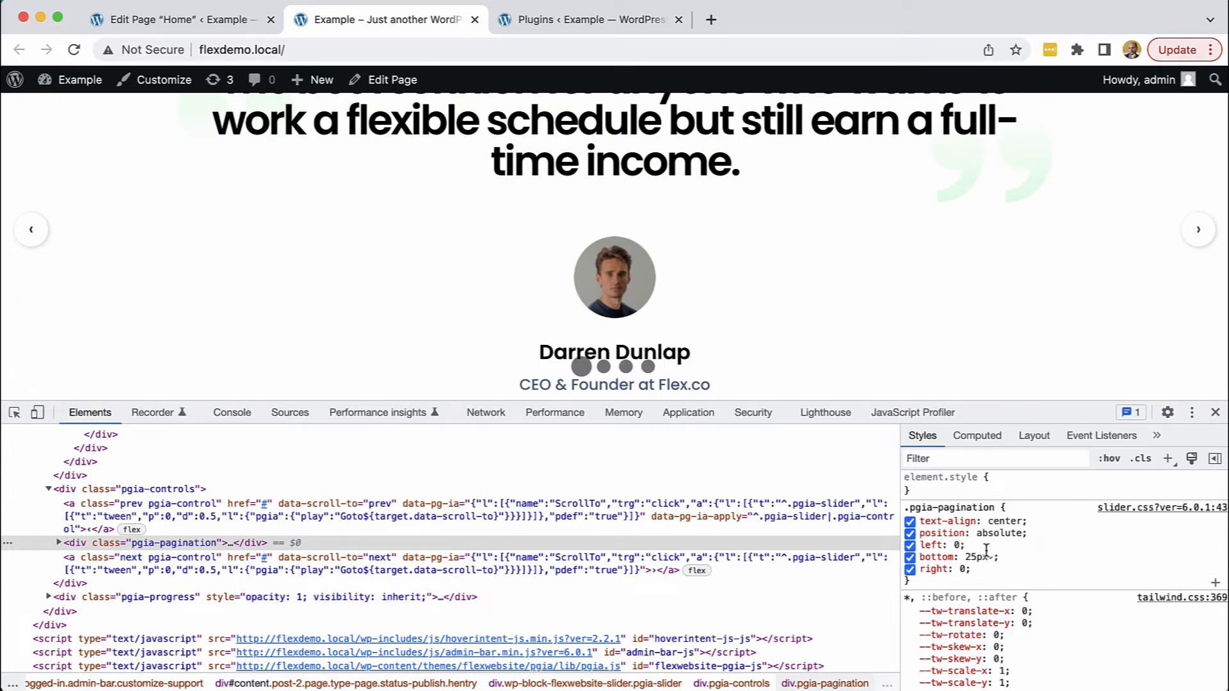
click(910, 534)
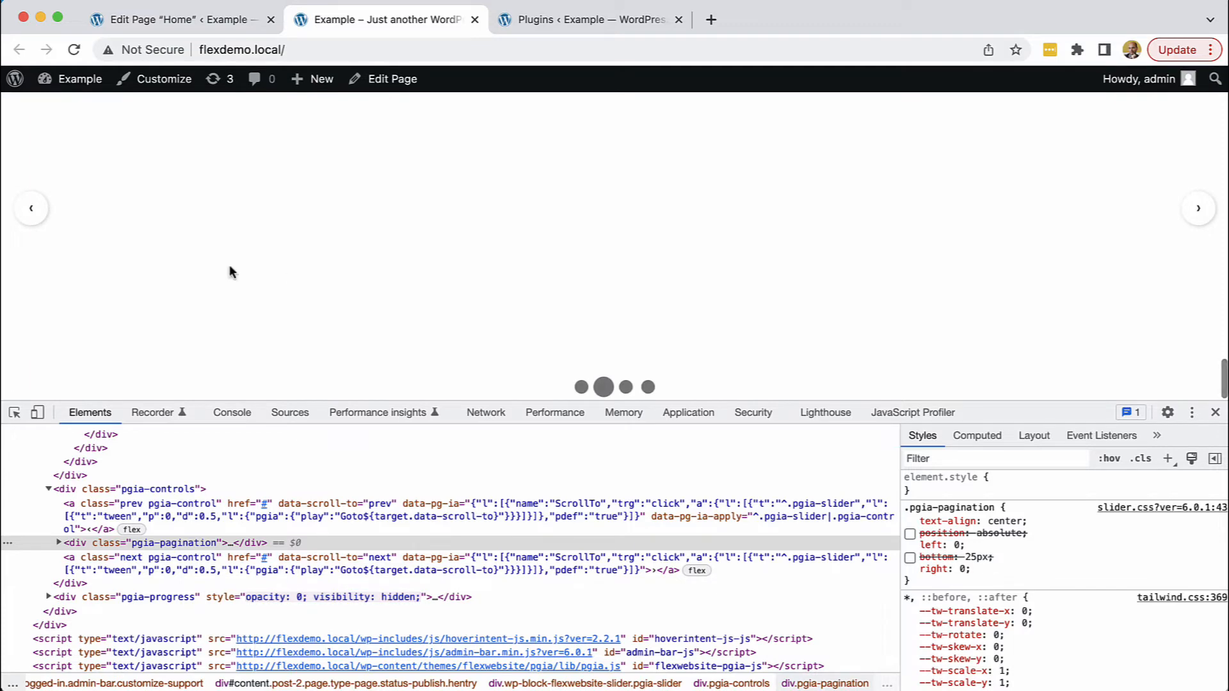
click(45, 212)
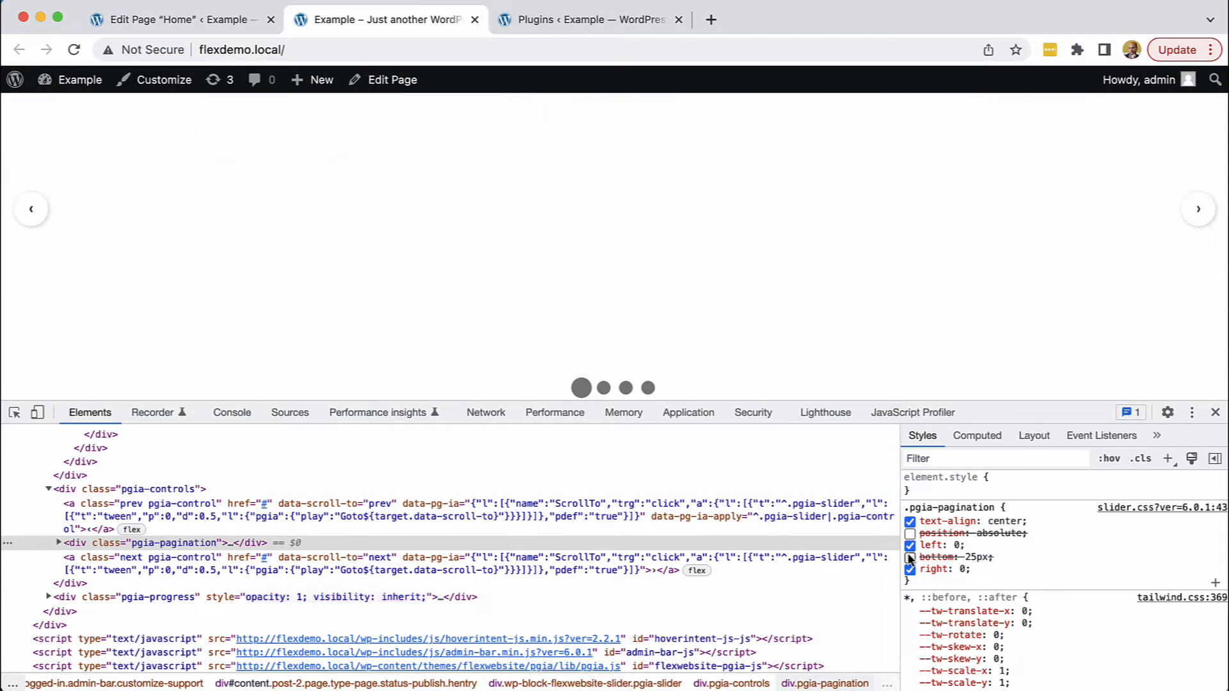
Try adding top: 20px to the inspected .pgia-pagination rule and page the slider back to check the dots' placement
click(931, 570)
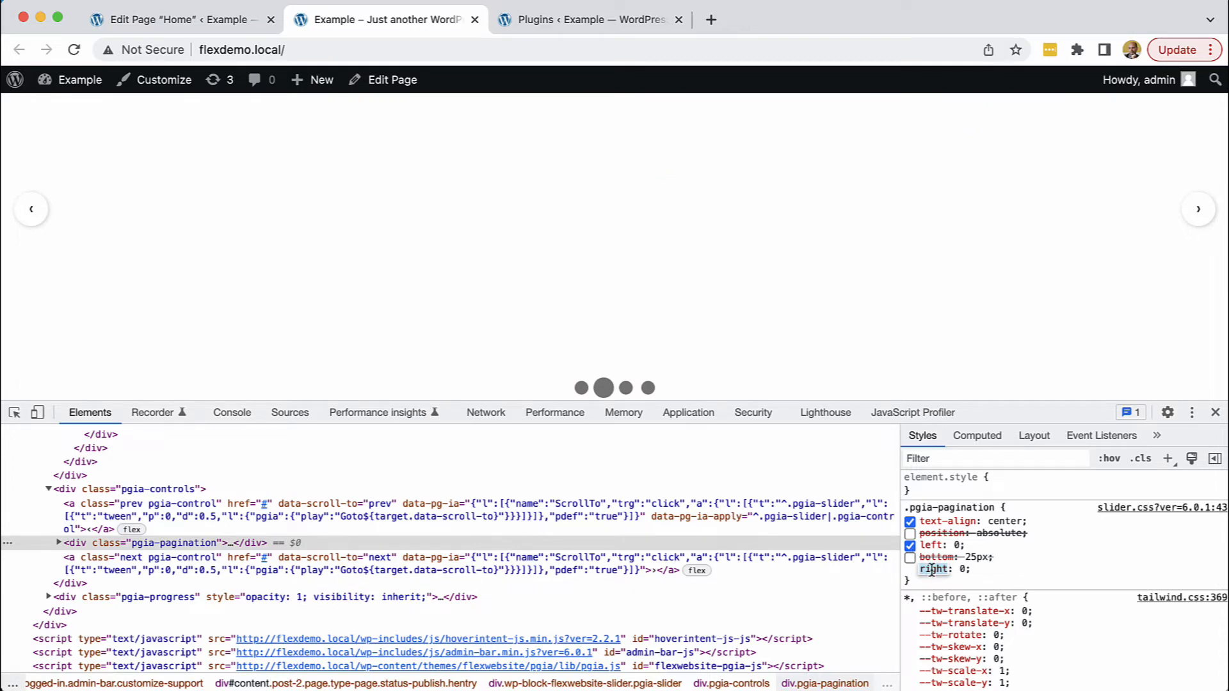
key(Tab)
key(Tab)
text(op)
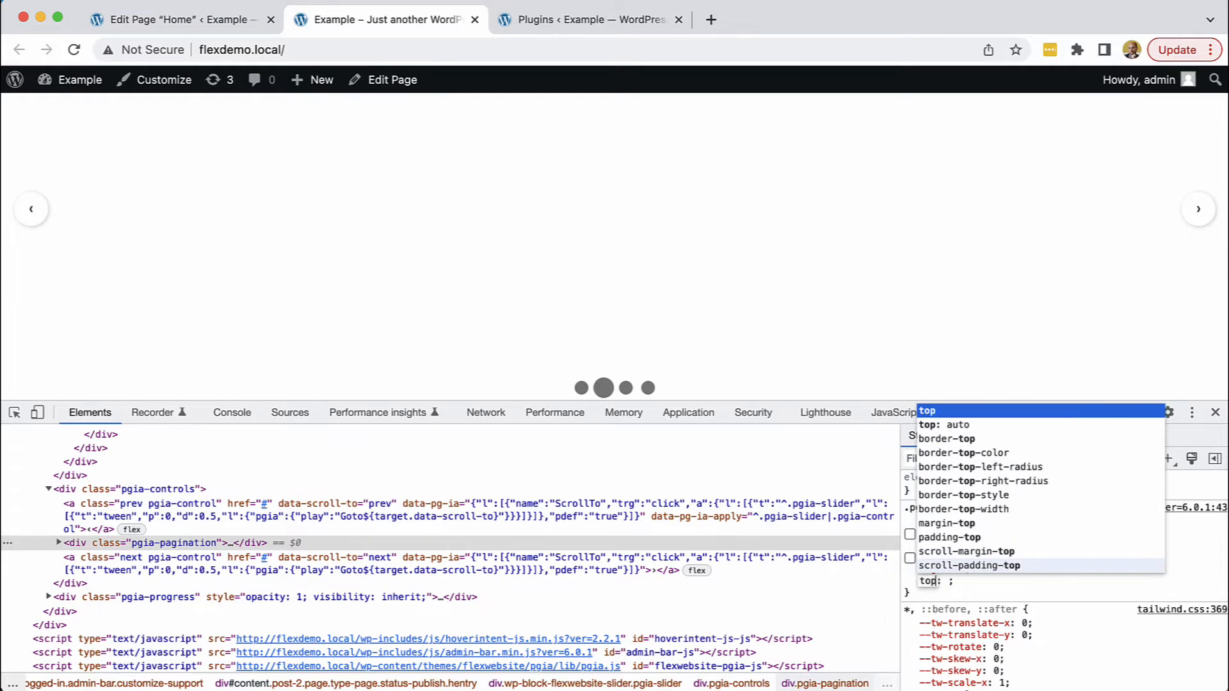
key(Tab)
text(20p)
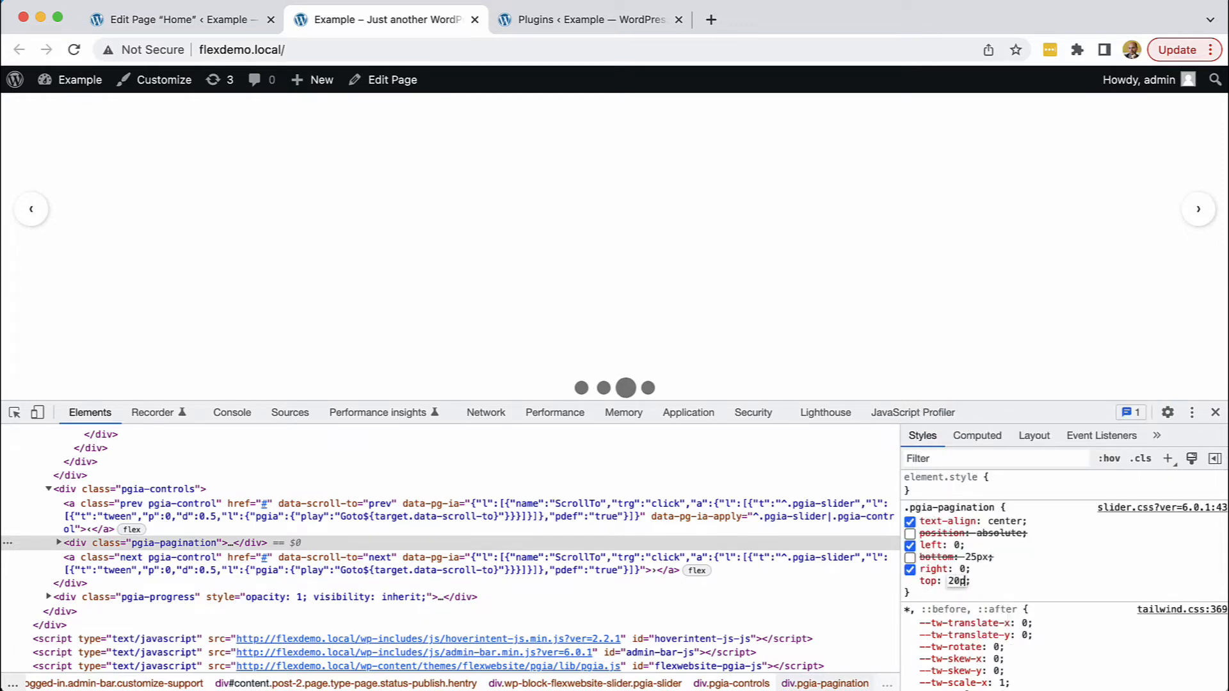
text(x)
key(Return)
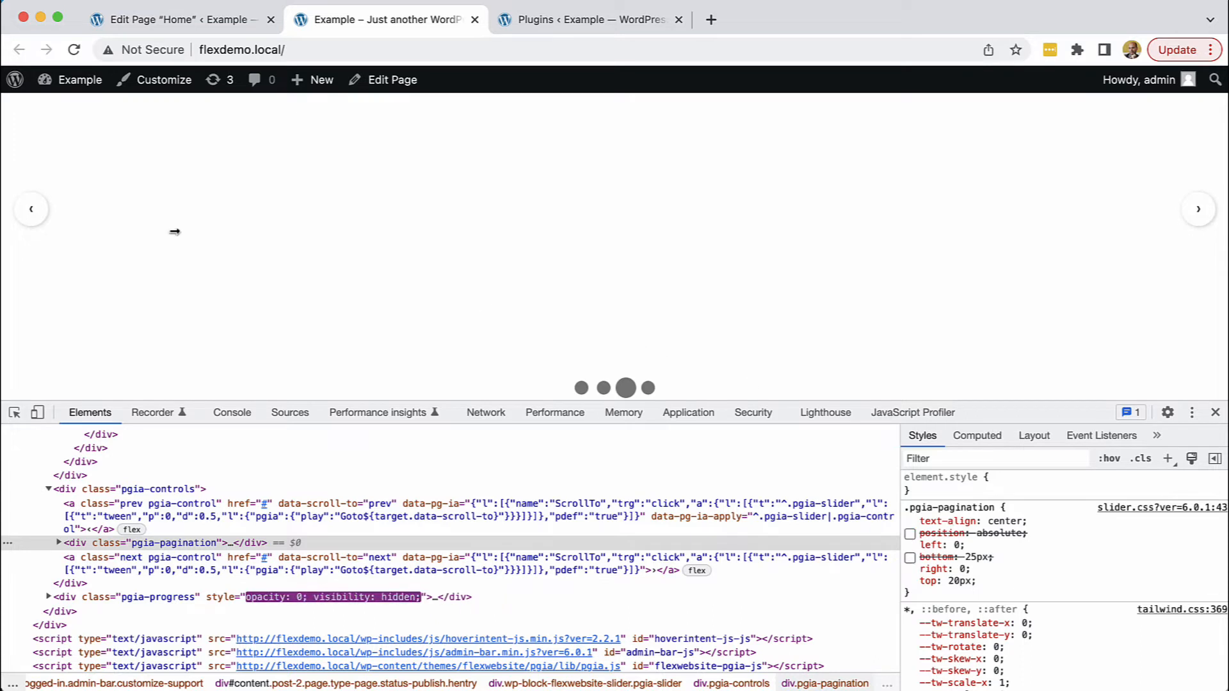
click(31, 215)
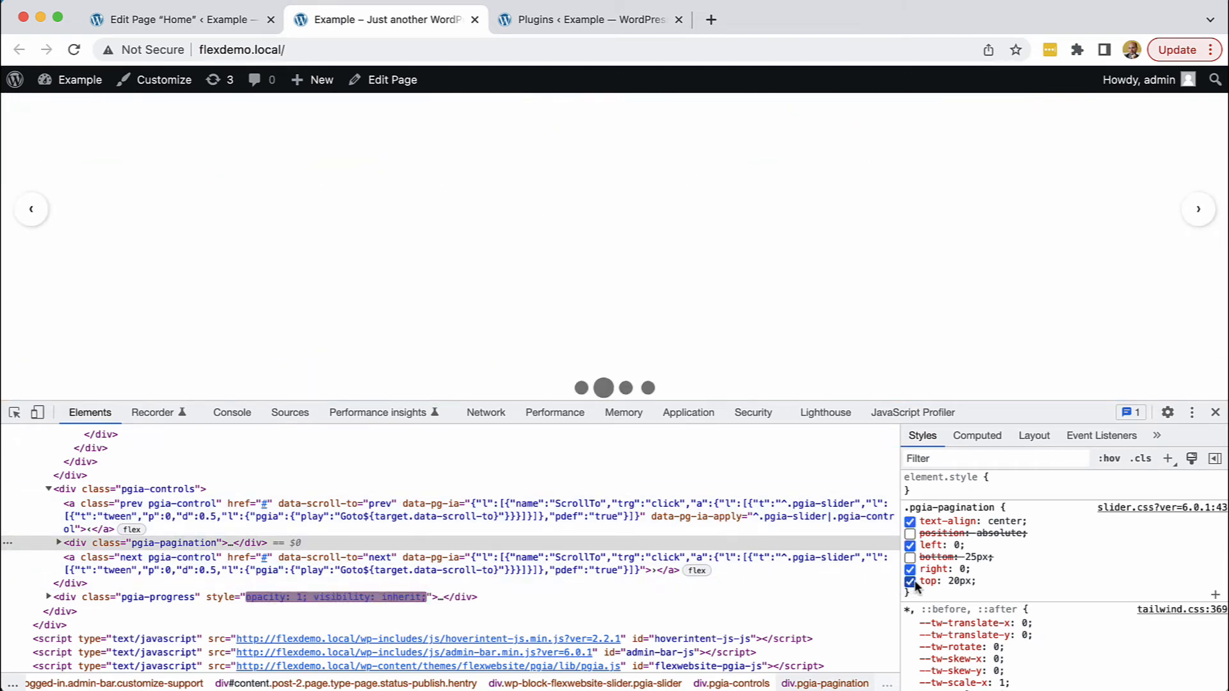
Replace the top declaration in the .pgia-pagination rule with margin-top: 20px and check the dots below the testimonial slide
click(909, 582)
click(931, 581)
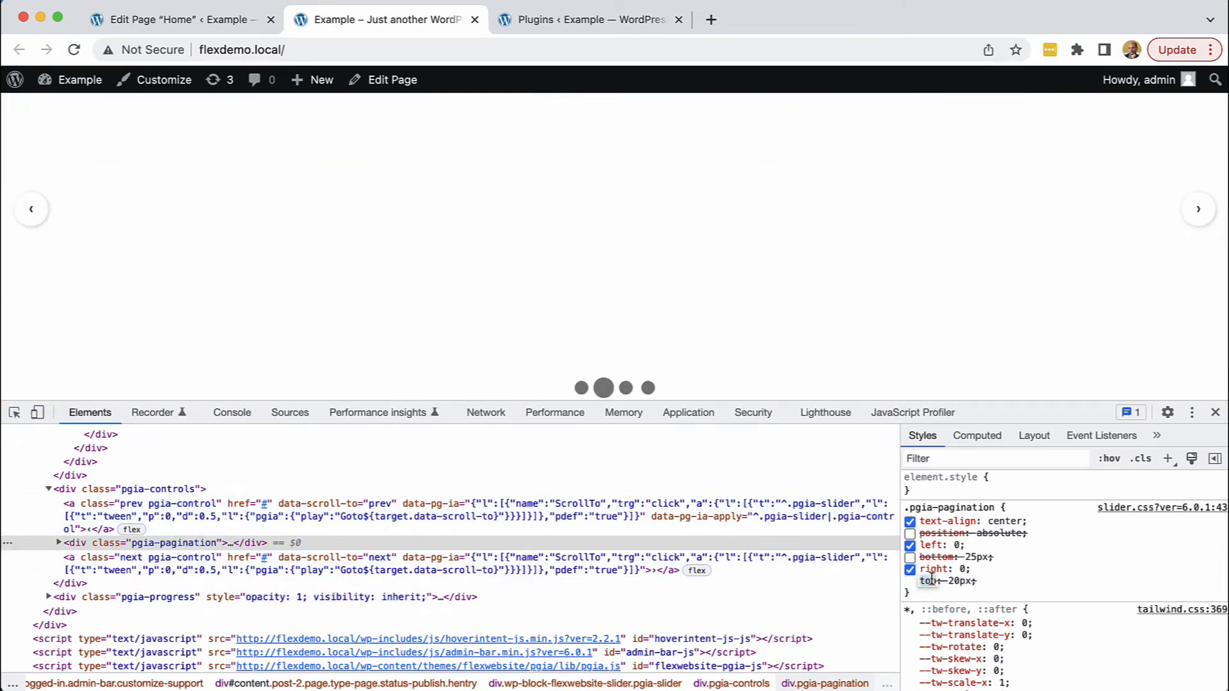
text(margin)
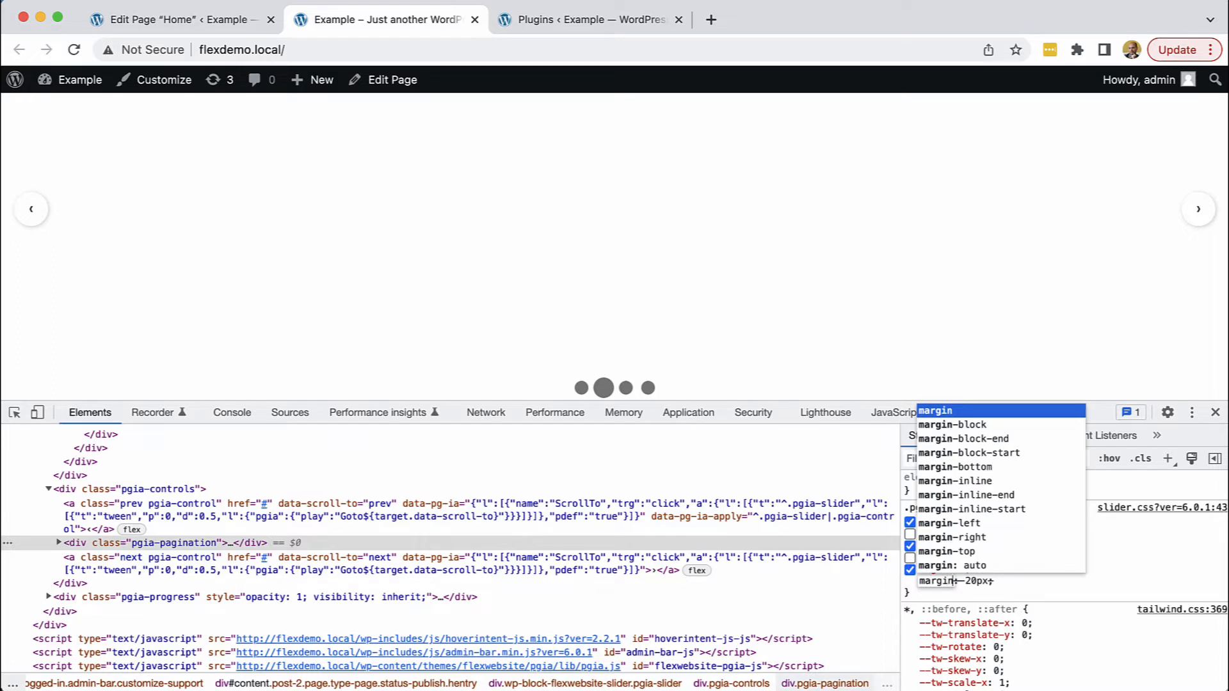
text(-top)
key(Tab)
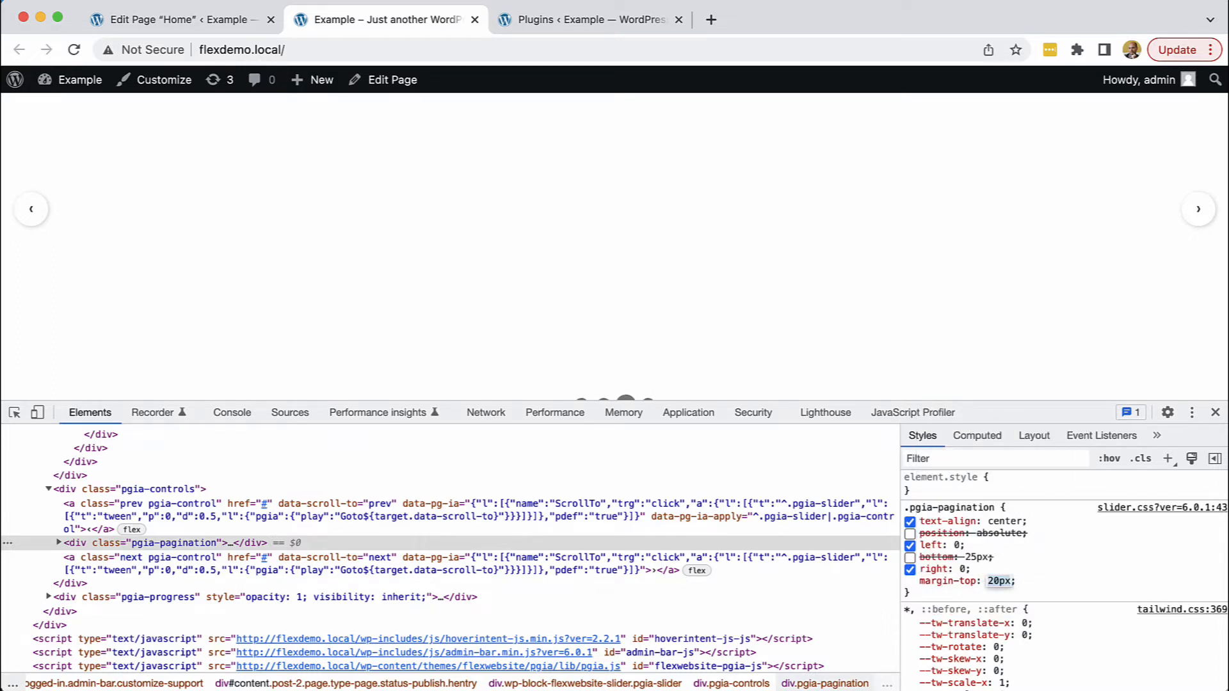
key(Return)
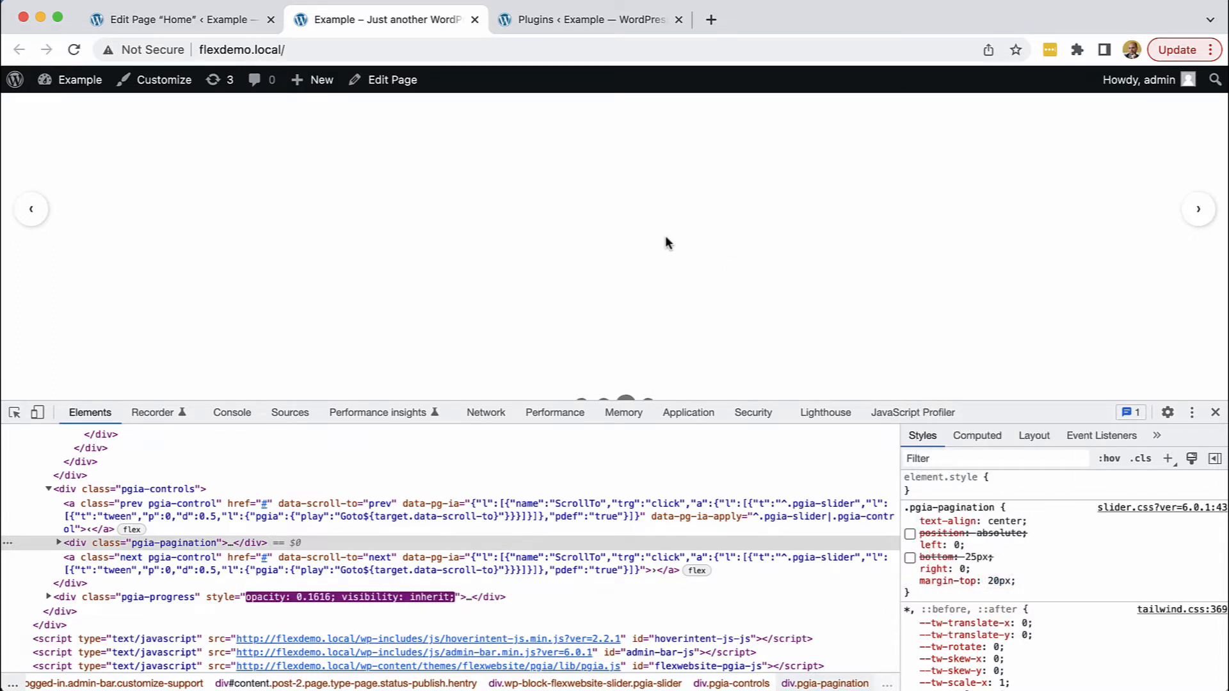
click(37, 193)
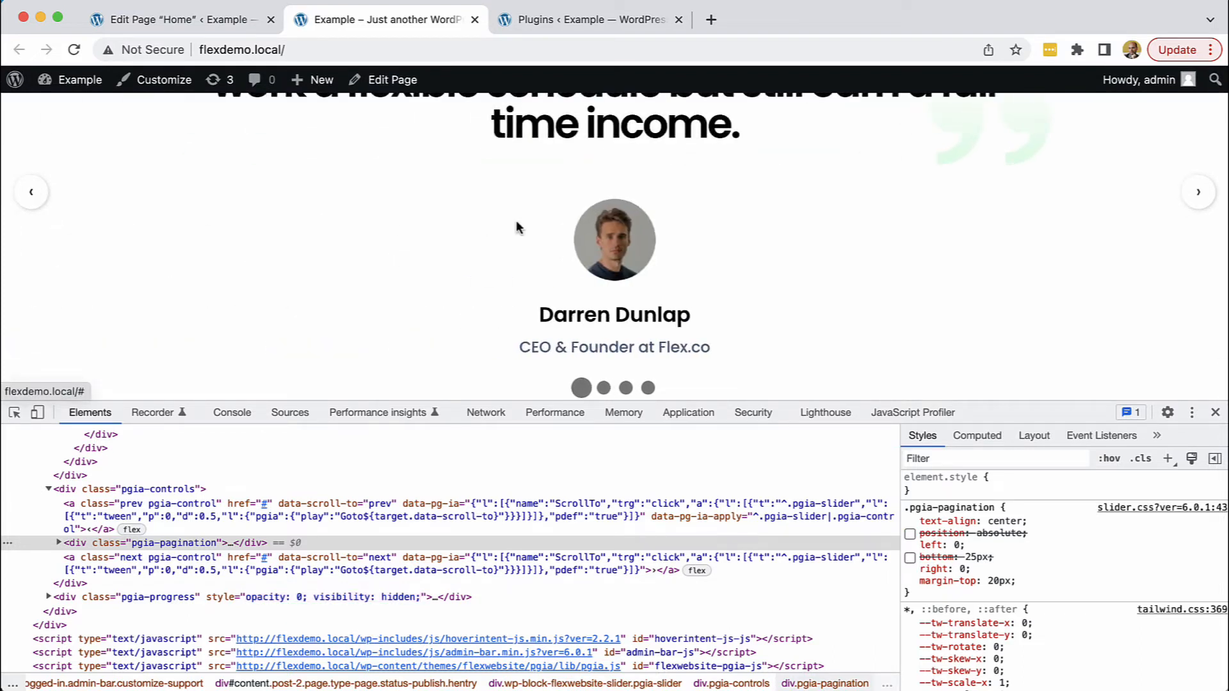
scroll(547, 241, up, 3)
scroll(547, 242, down, 3)
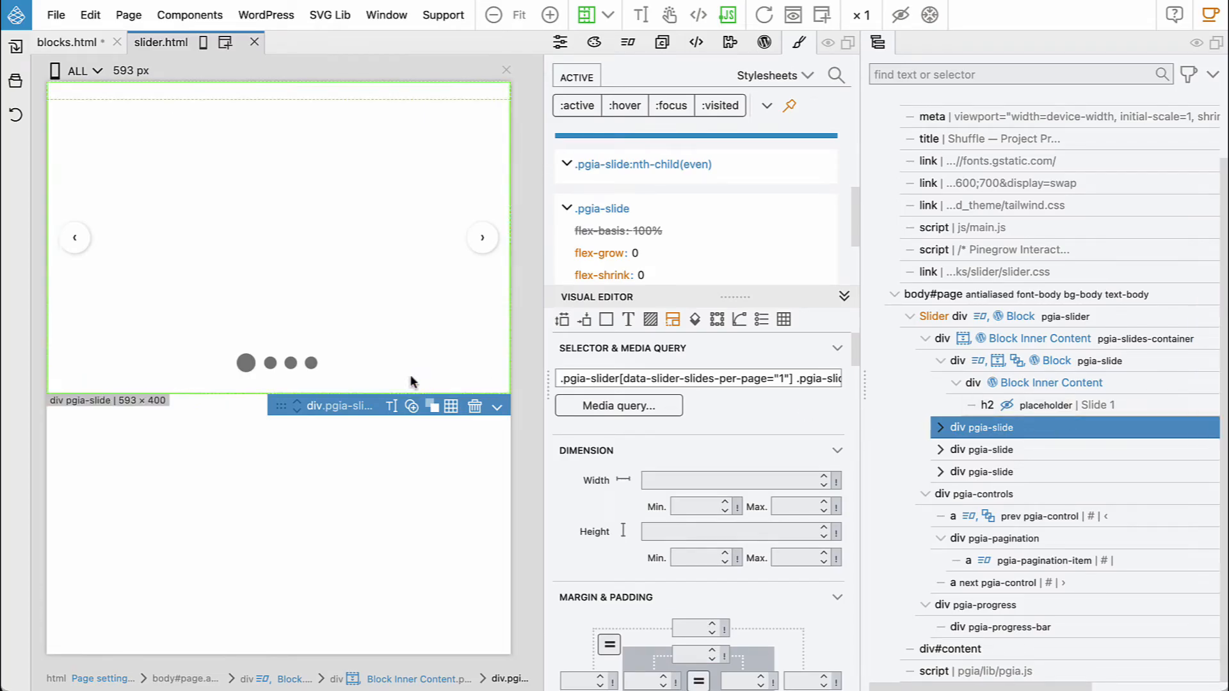
In slider.html, select the pgia-pagination div and delete position, left, bottom and right from its .pgia-pagination rule
click(275, 369)
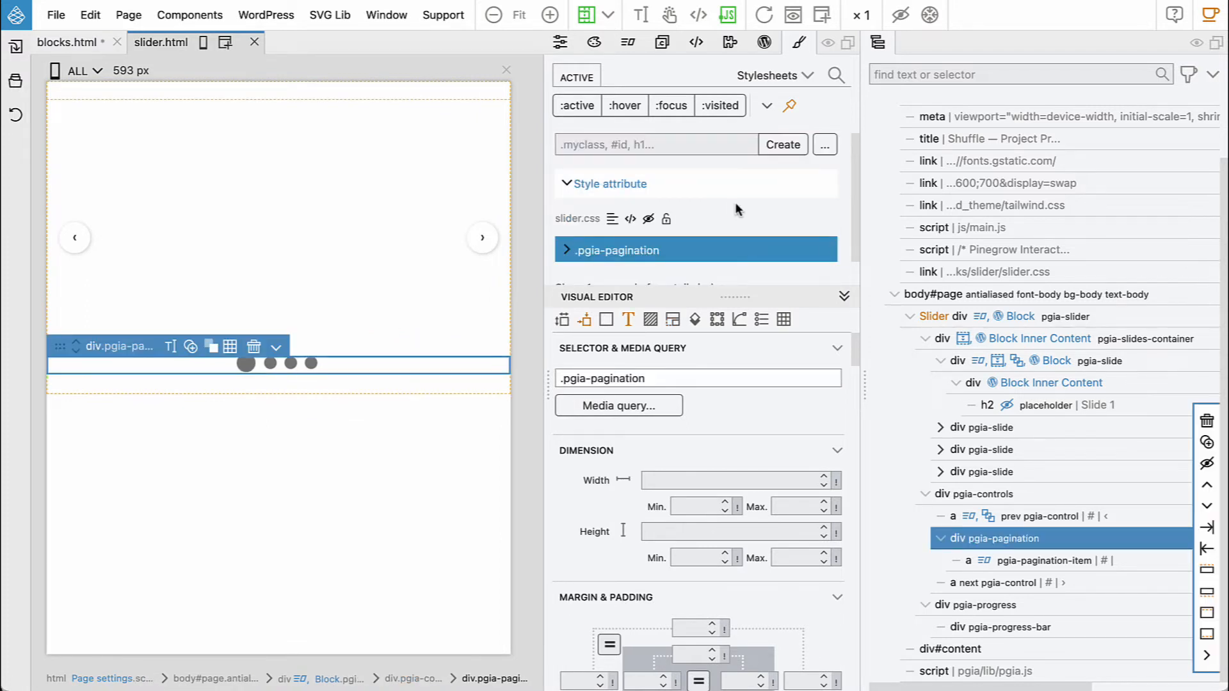
click(567, 254)
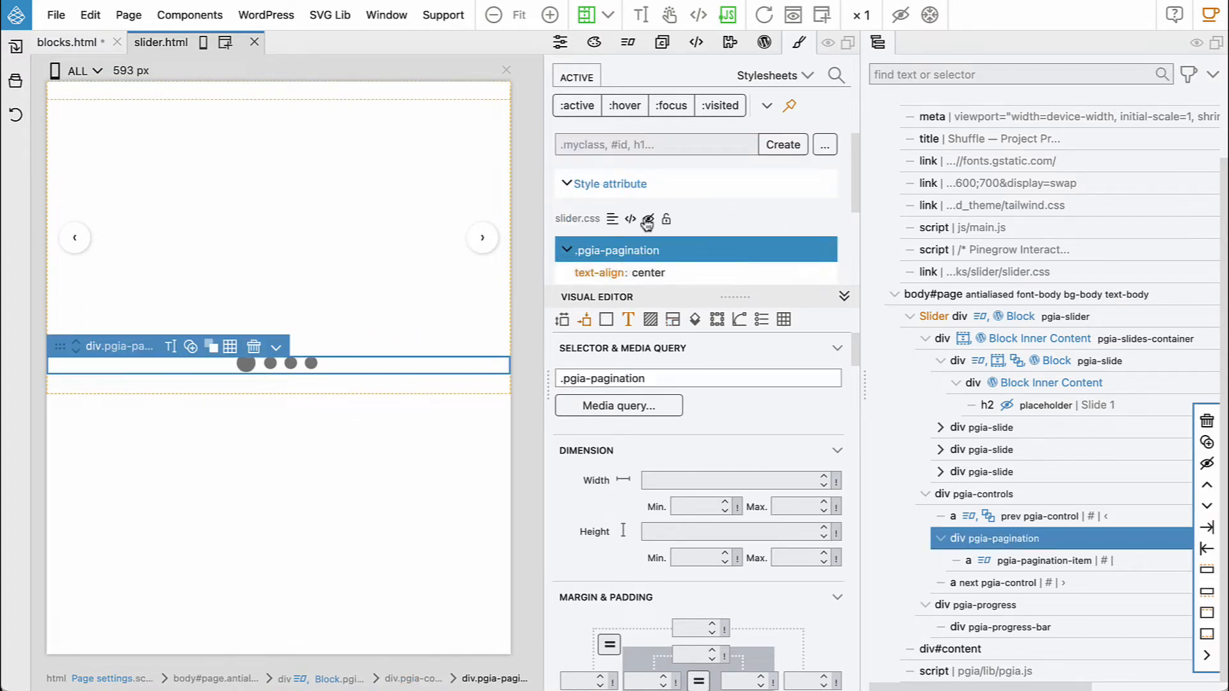
scroll(640, 218, down, 3)
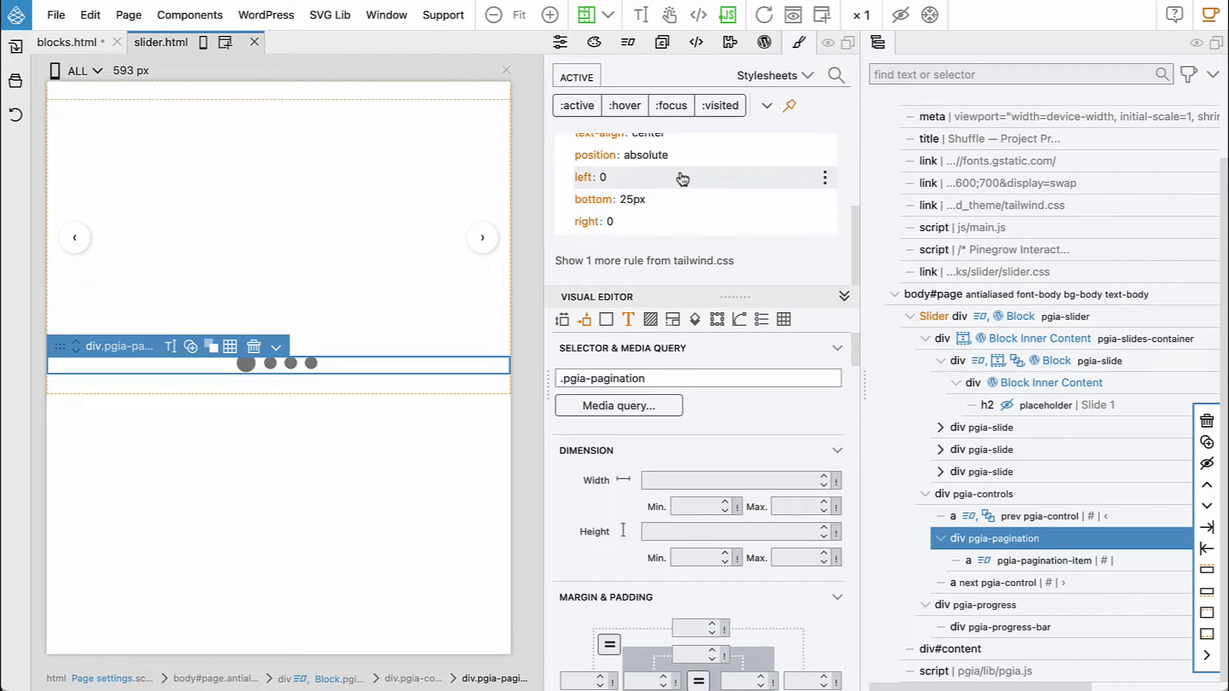
click(826, 156)
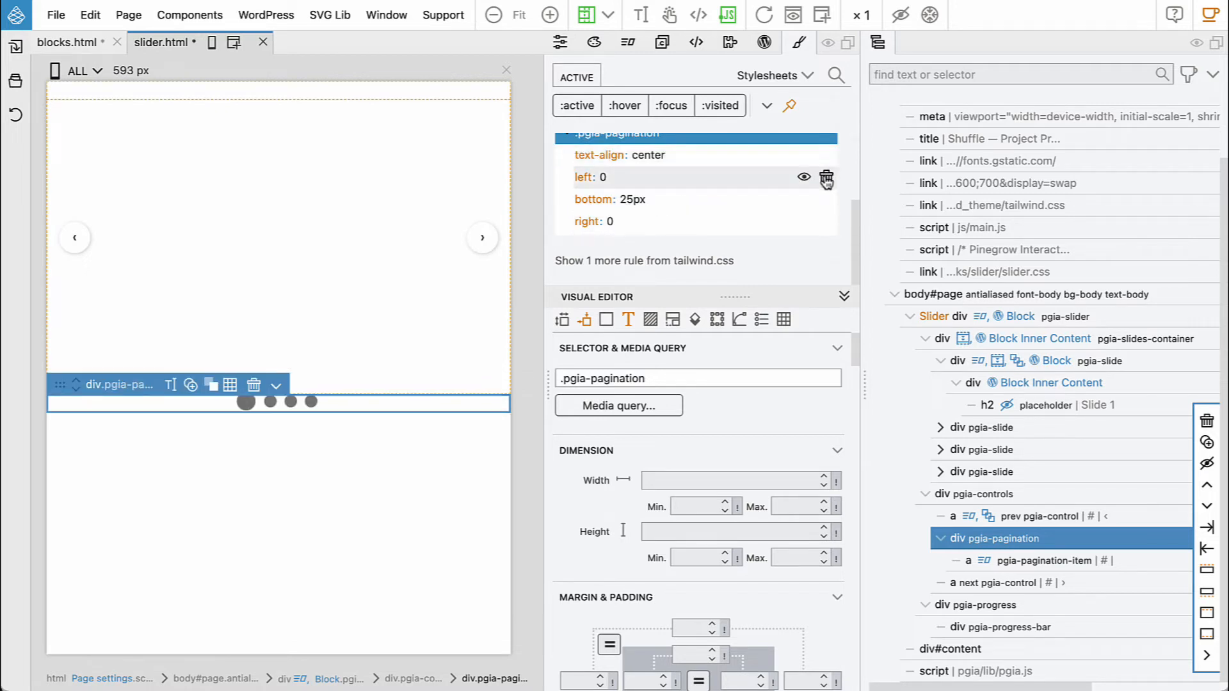
click(827, 179)
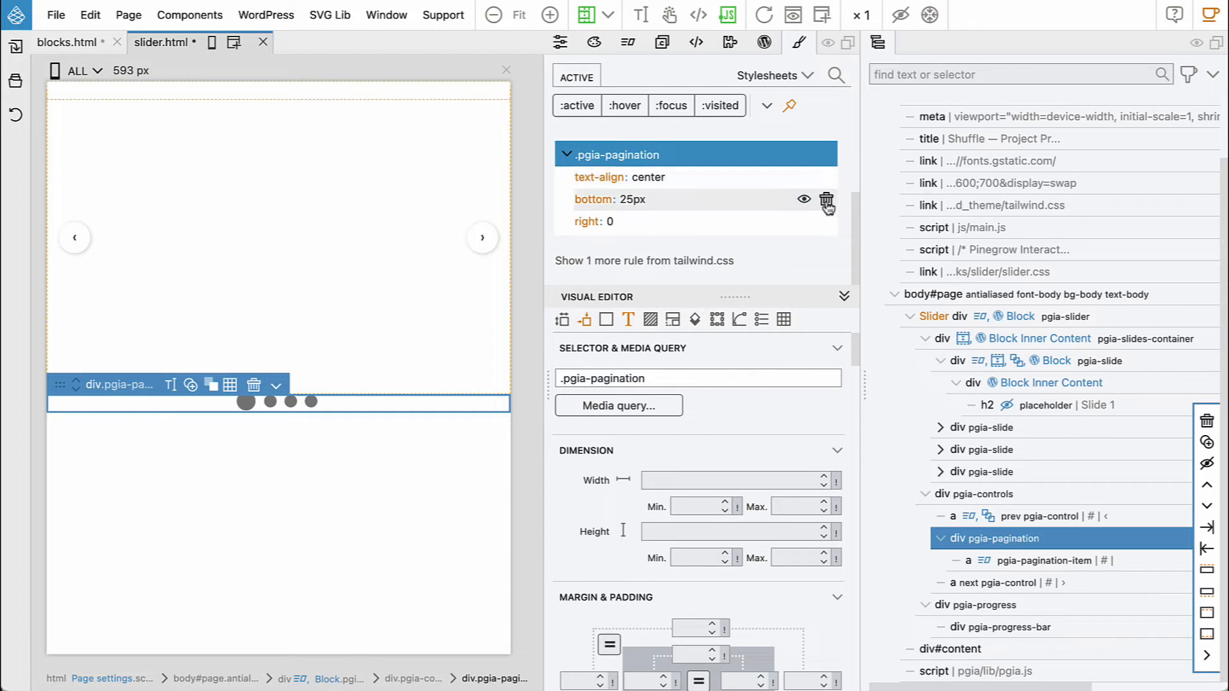
click(826, 202)
click(827, 221)
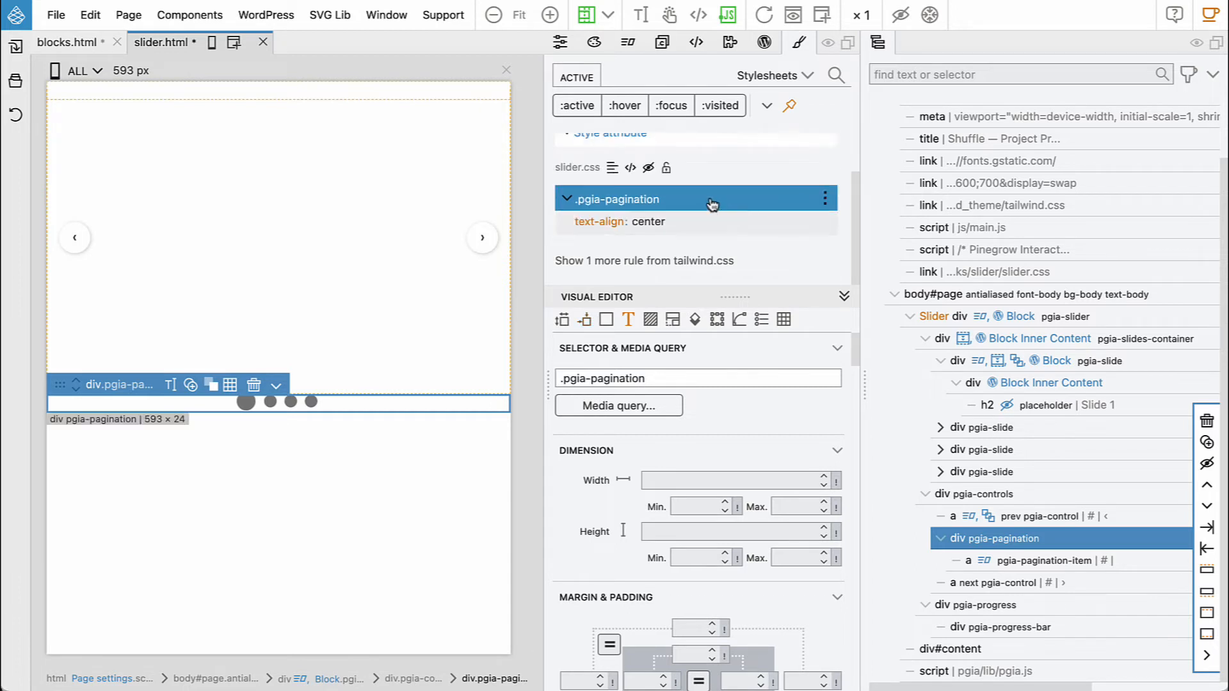
Set the top margin of the .pgia-pagination rule to 20px
scroll(653, 407, down, 3)
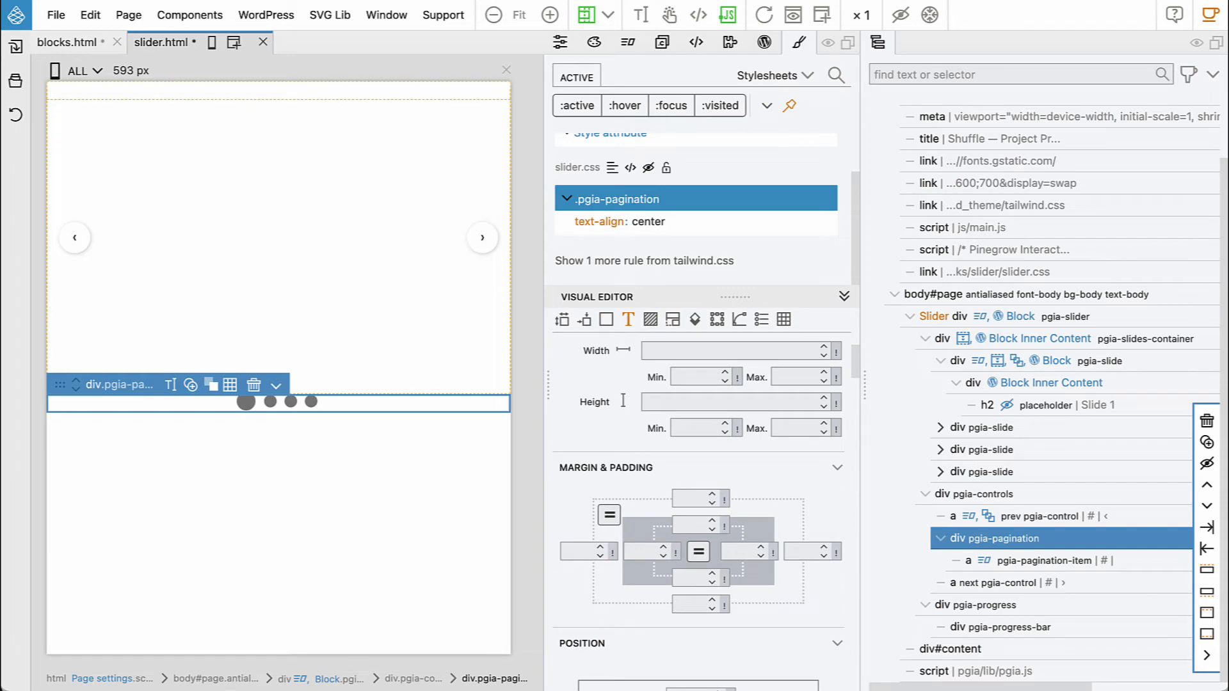
key(shift+Up)
key(shift+Up)
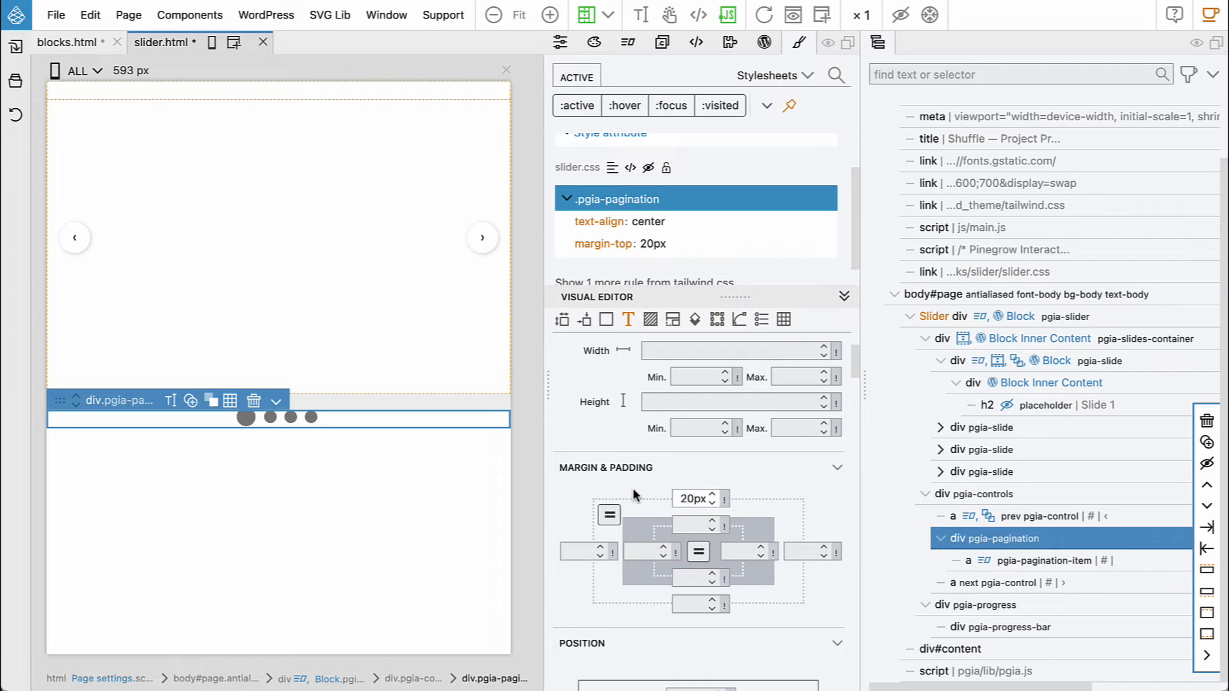
Save slider.html with its exported files, and reload the flexdemo.local front page in Chrome
scroll(630, 435, up, 2)
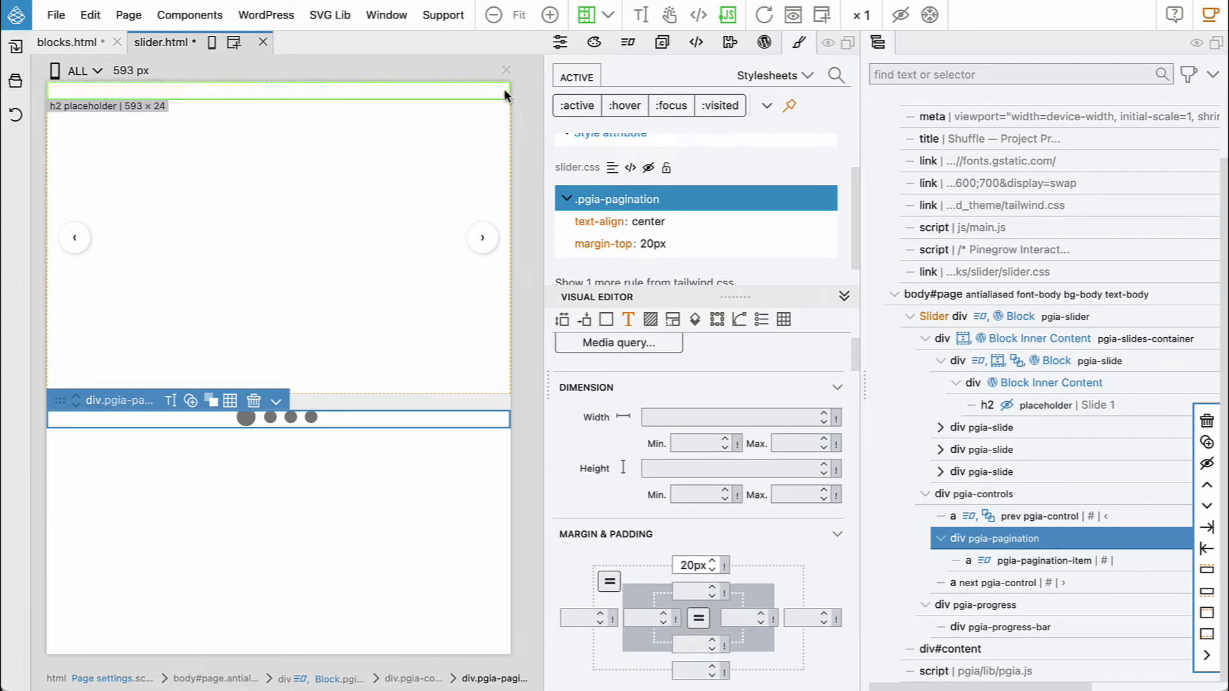
key(ctrl+s)
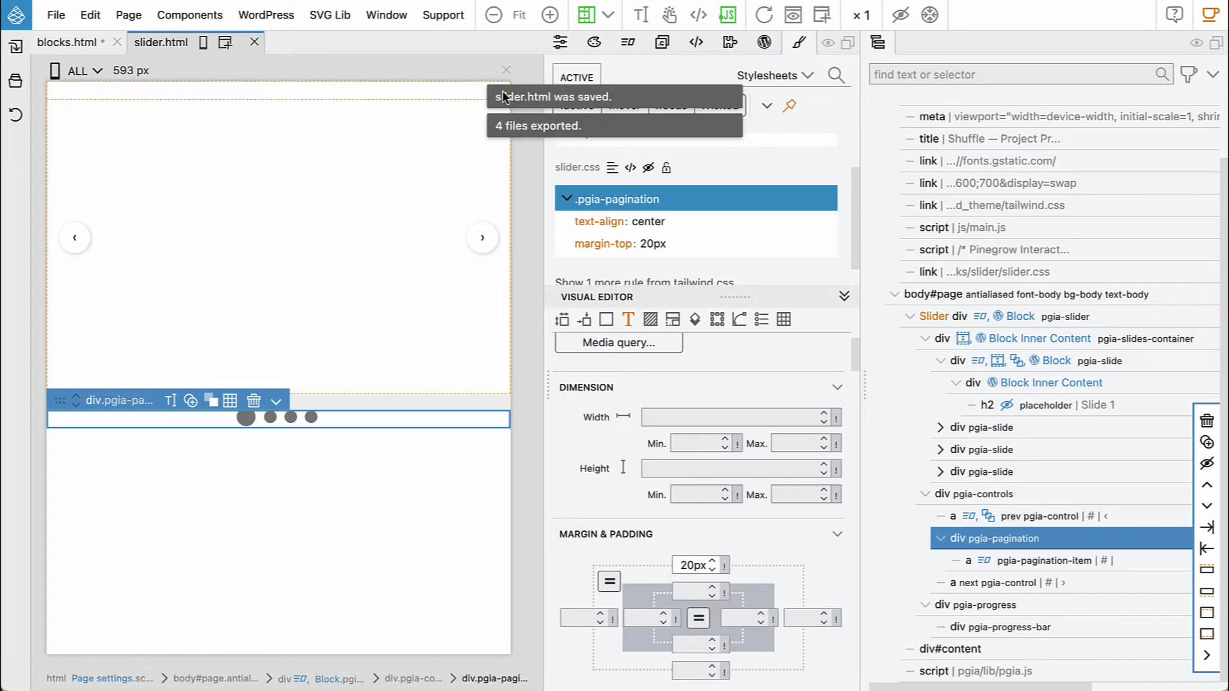
key(super+Tab)
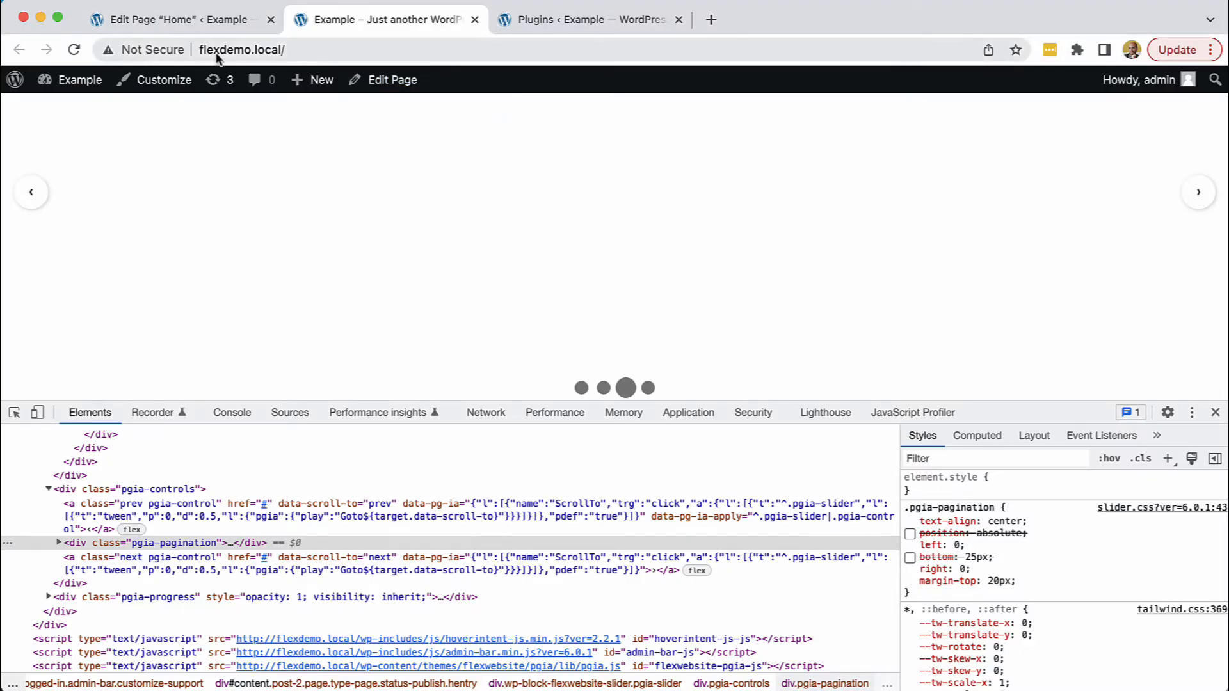
click(73, 51)
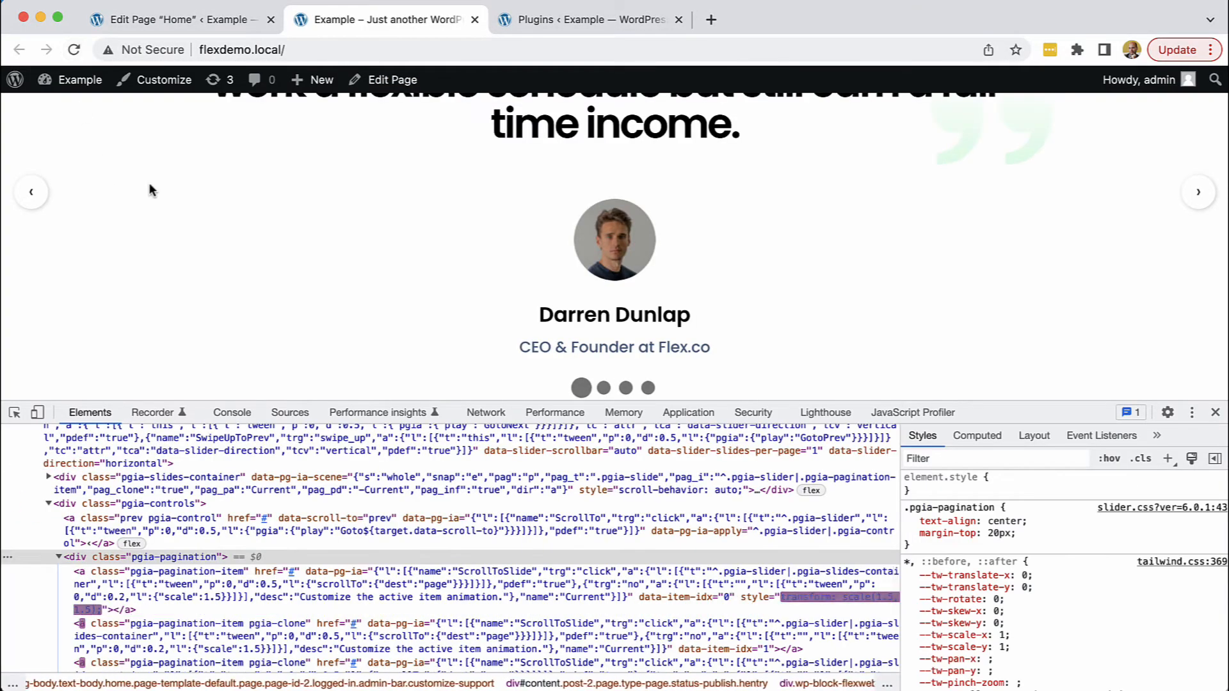
Test the slider's previous and next controls on the front page, and close the developer tools
scroll(221, 206, down, 3)
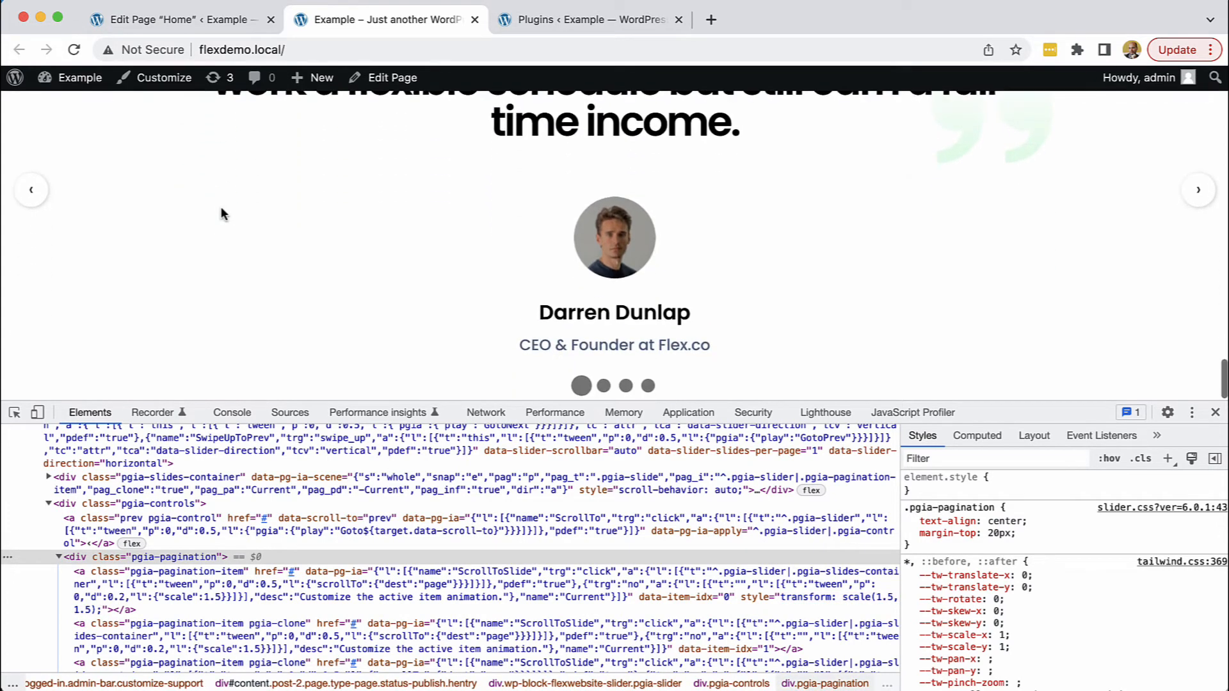
click(32, 192)
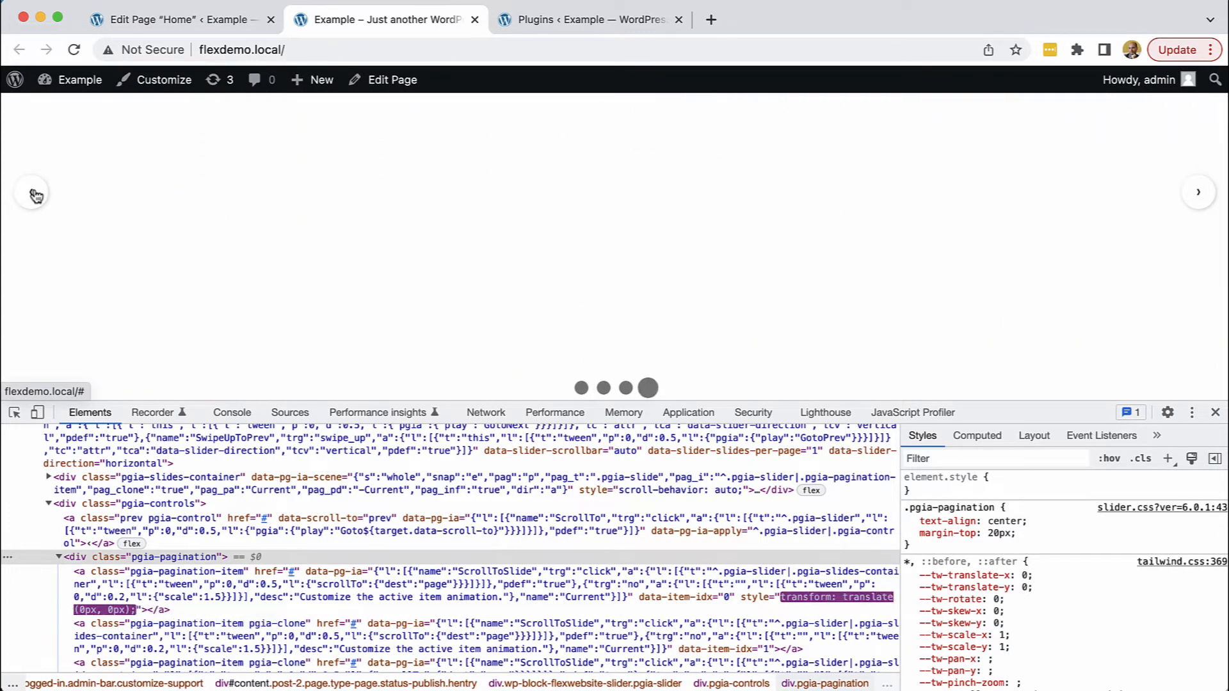
click(1204, 197)
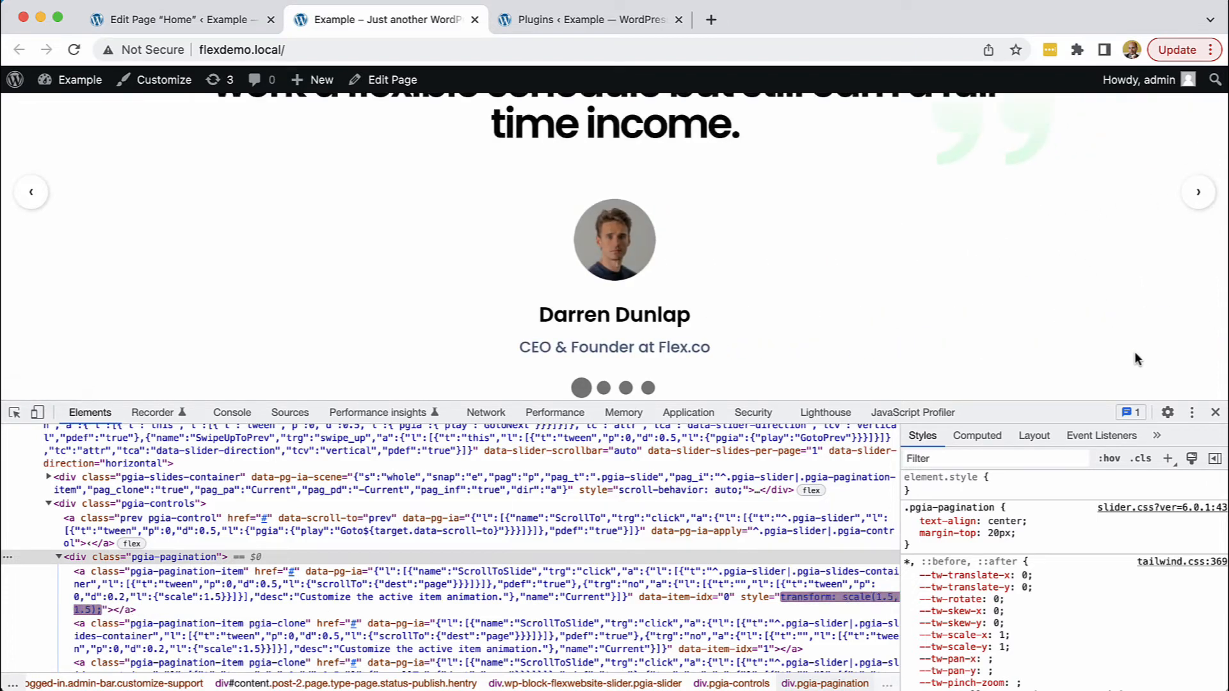
click(1216, 412)
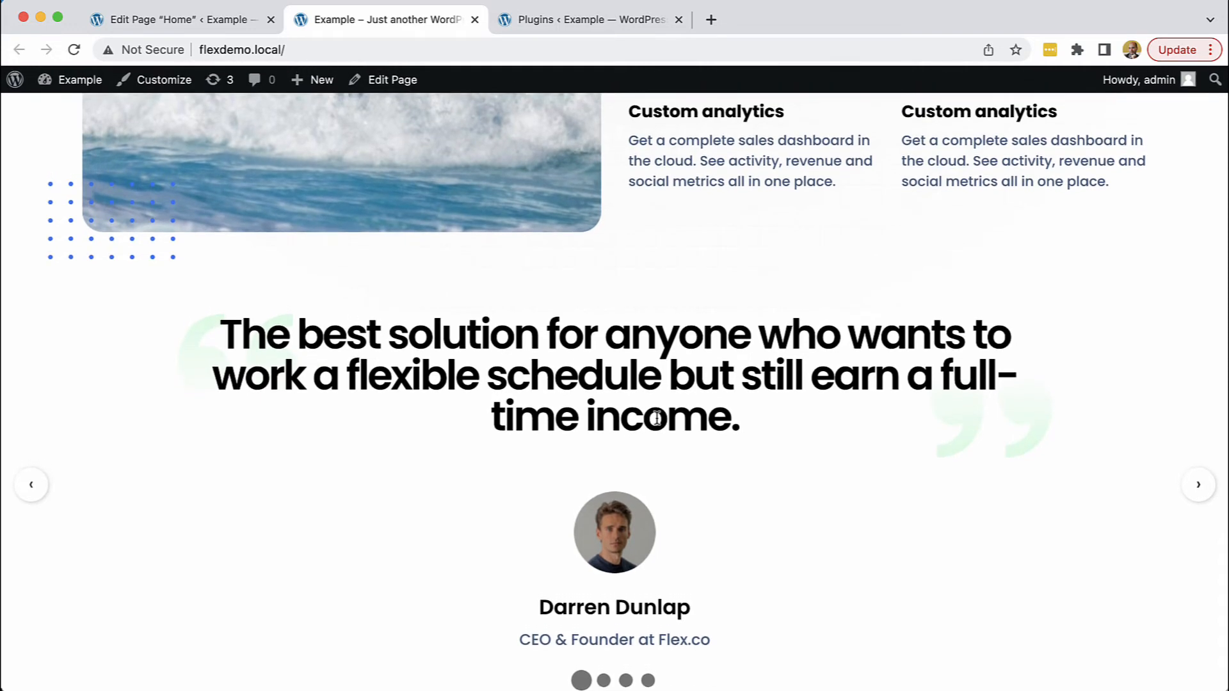
Reload the Home page editor and select the Slider block in the List View with its slides expanded
click(133, 20)
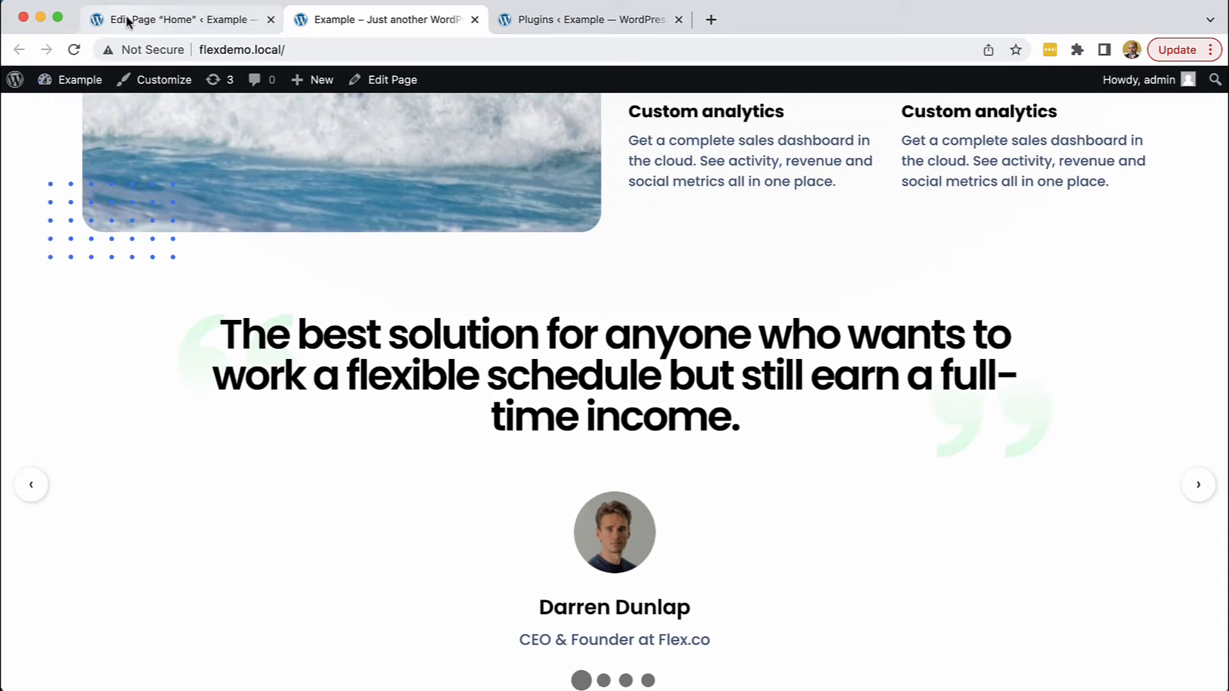
click(74, 50)
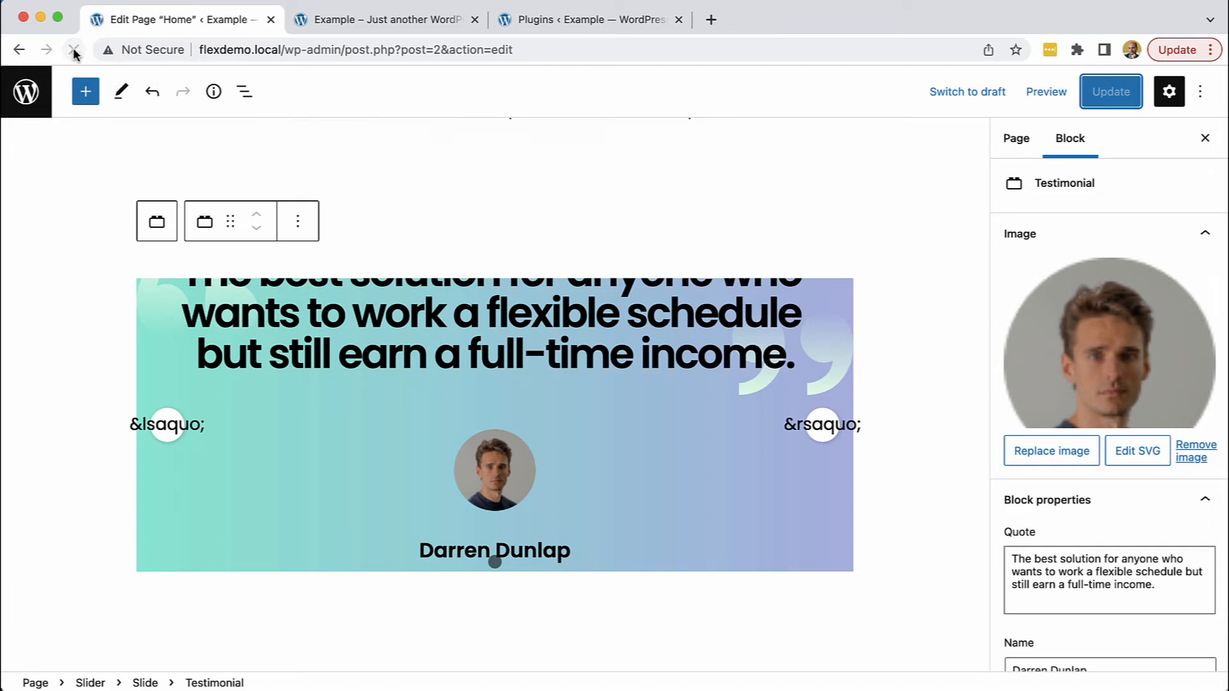
scroll(293, 268, down, 15)
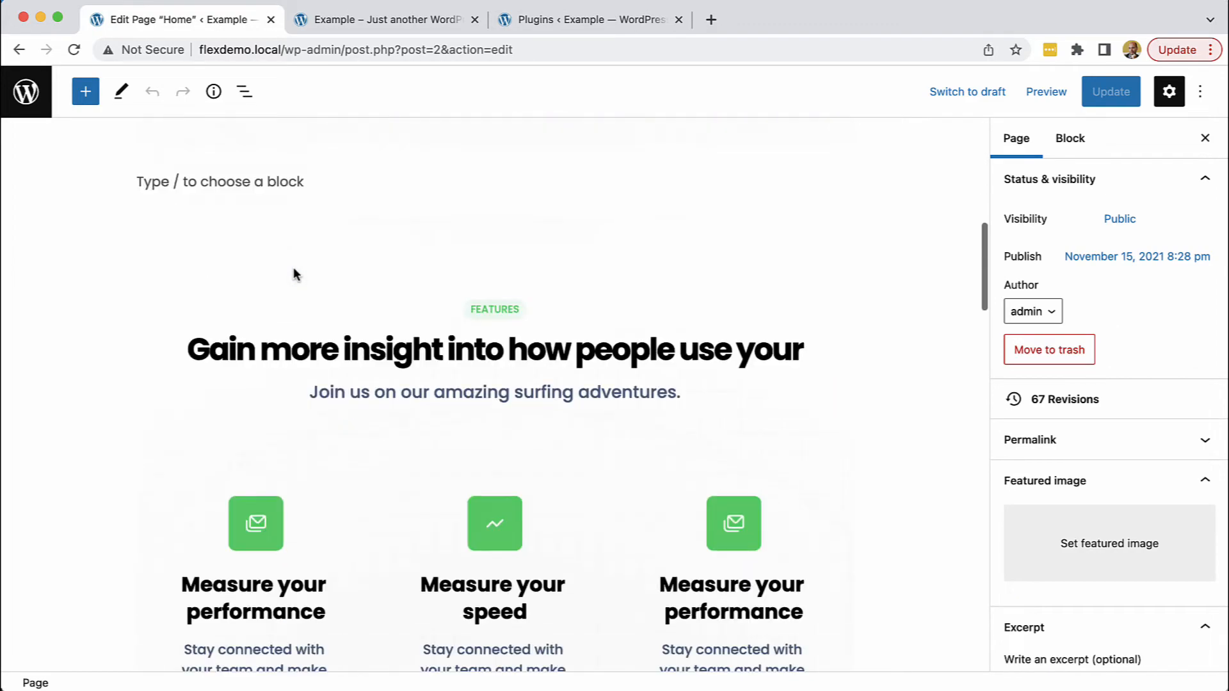
scroll(293, 274, down, 15)
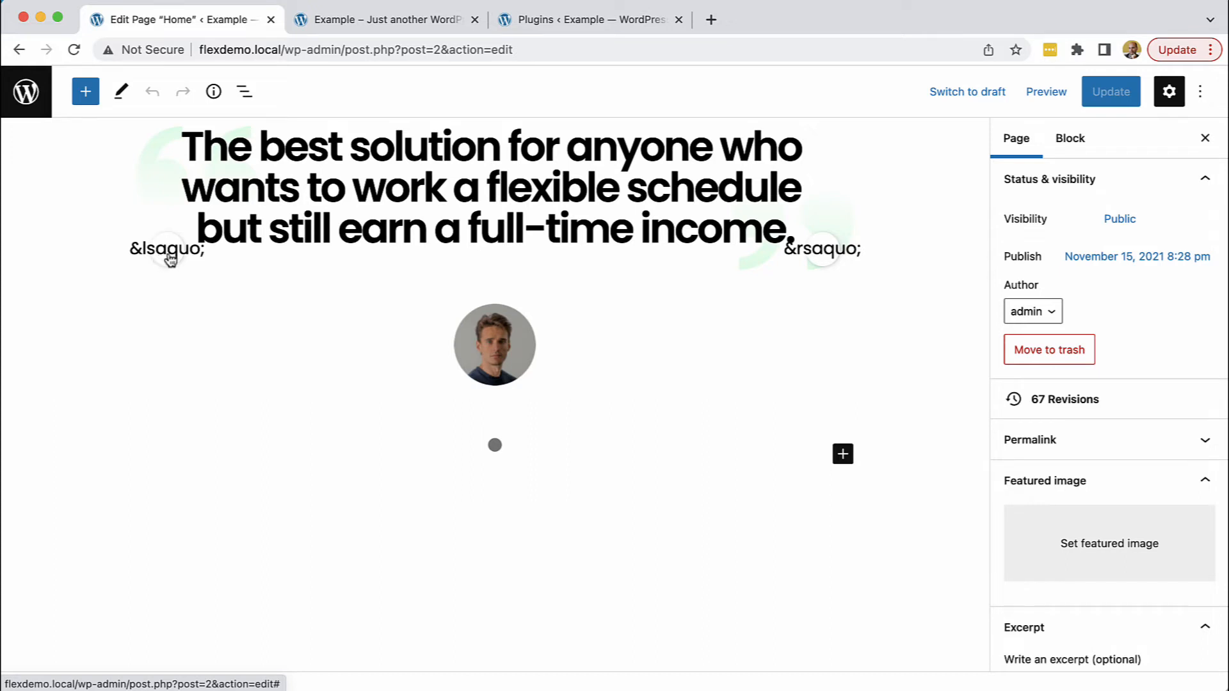
click(245, 96)
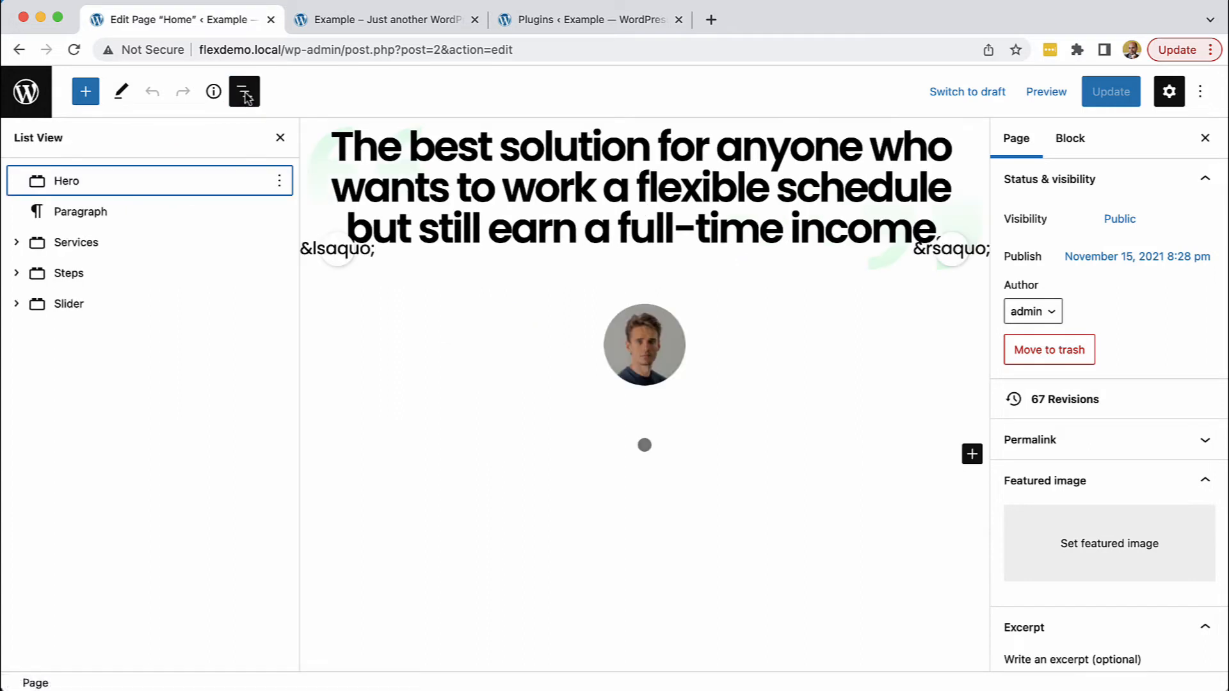
click(20, 302)
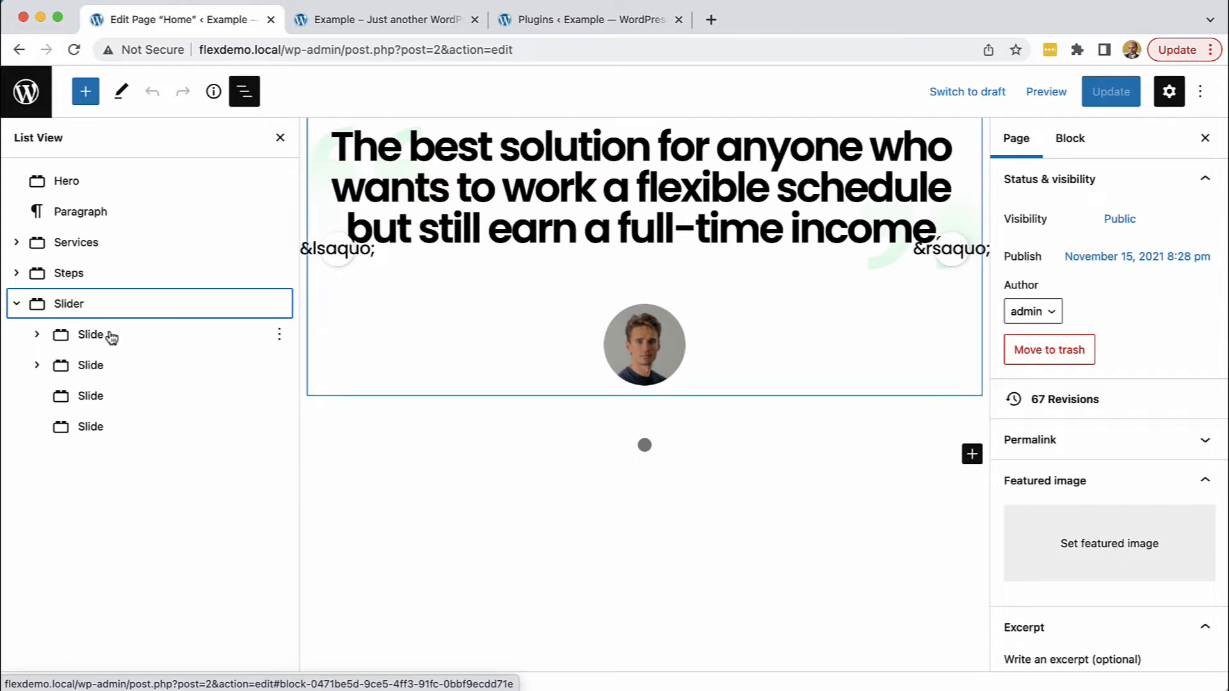
click(176, 307)
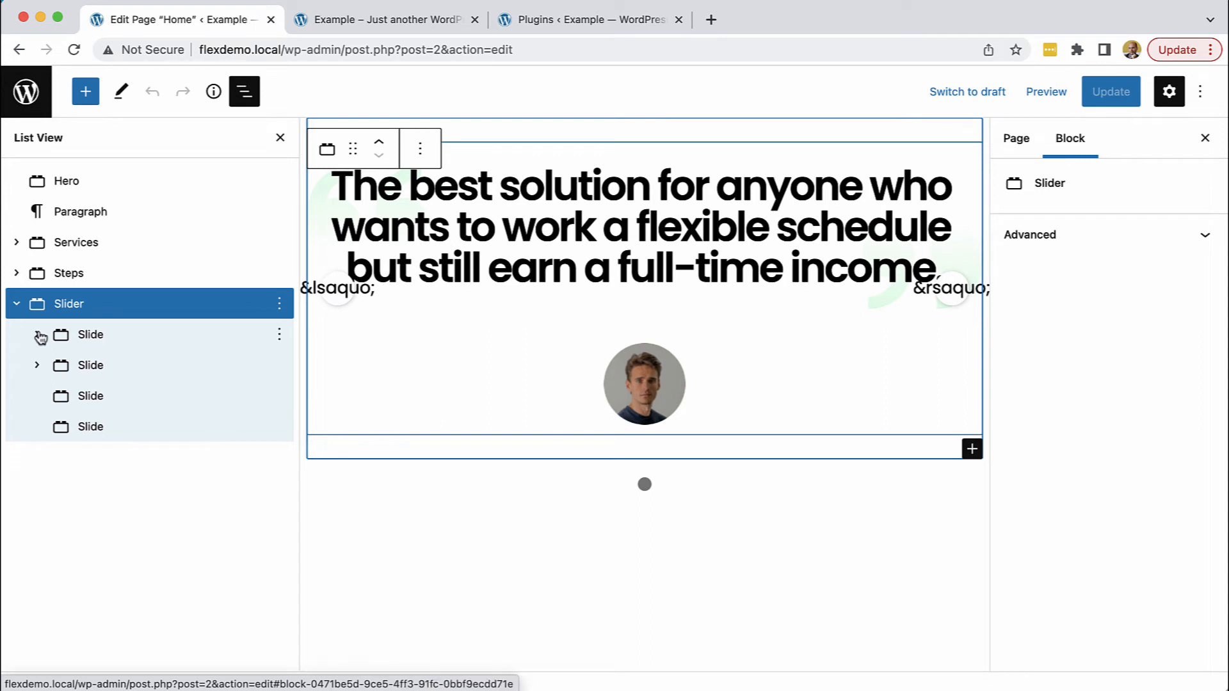
Remove the last Slide block from the Slider
click(96, 425)
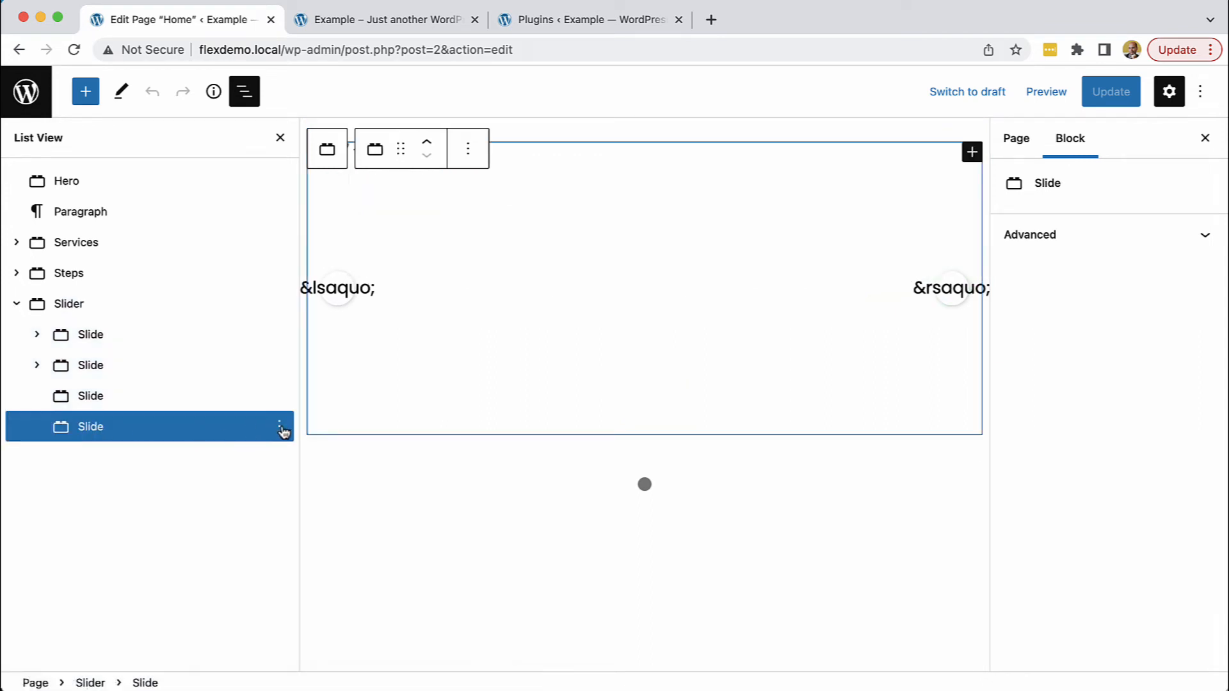
click(285, 429)
click(312, 386)
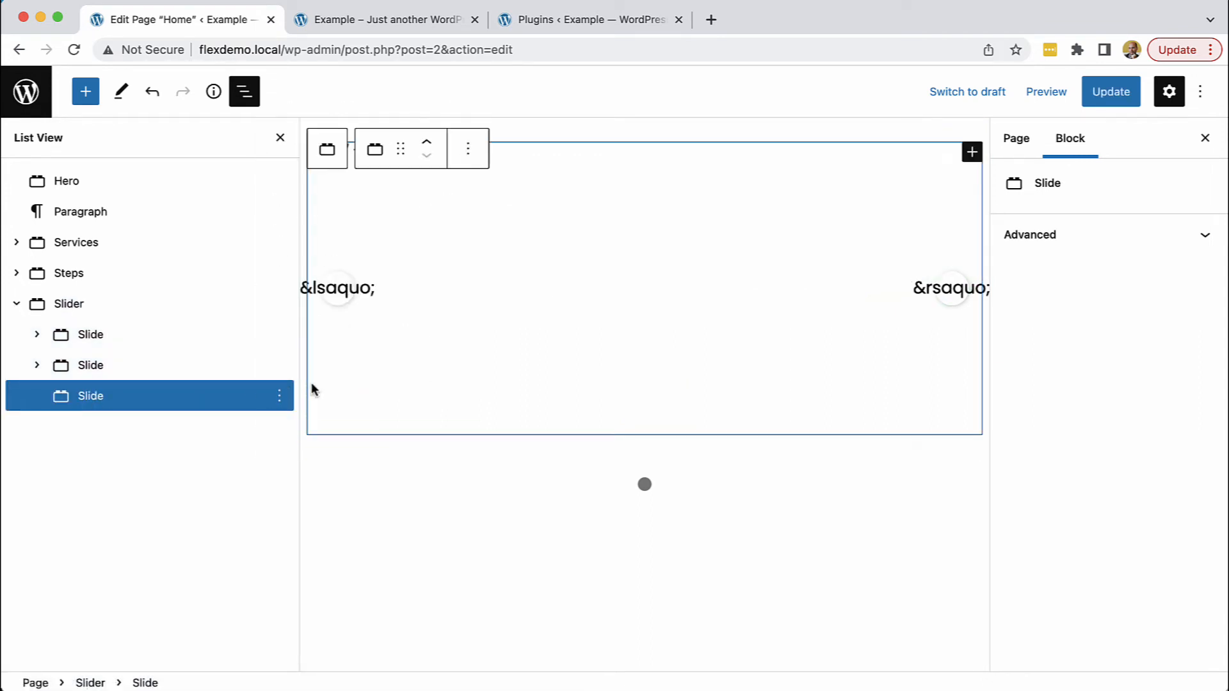
Replace the quote of the first slide's Testimonial block with "I like big waves."
click(93, 337)
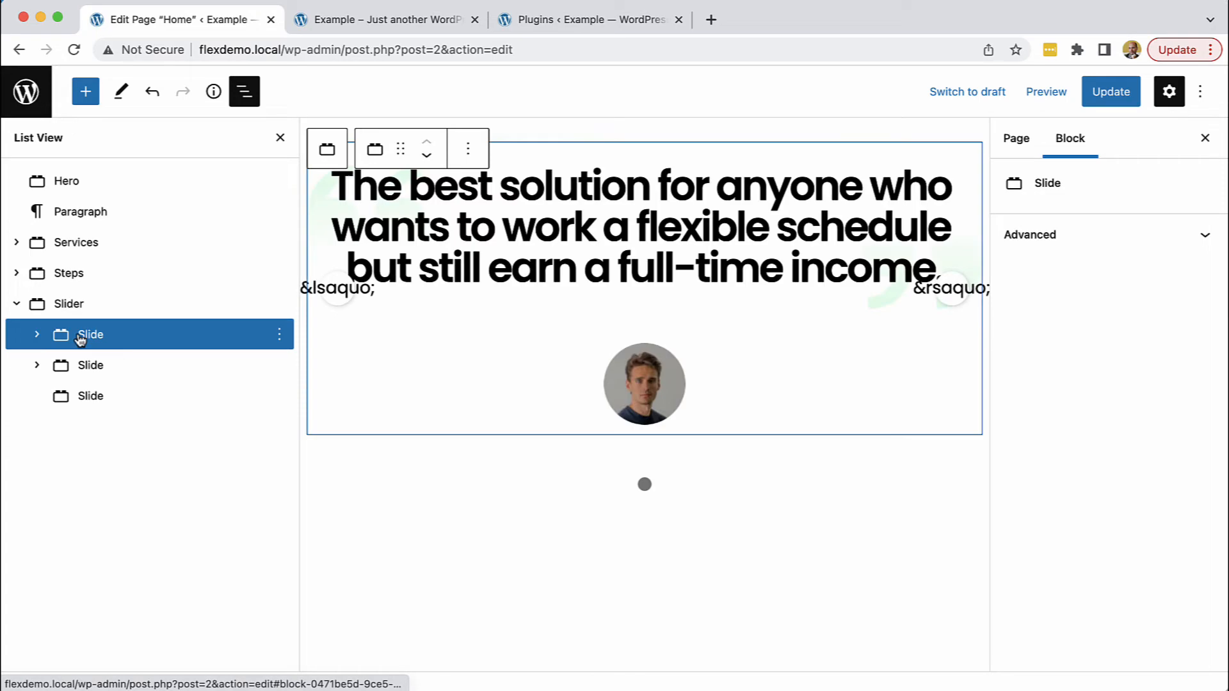
click(36, 335)
click(131, 366)
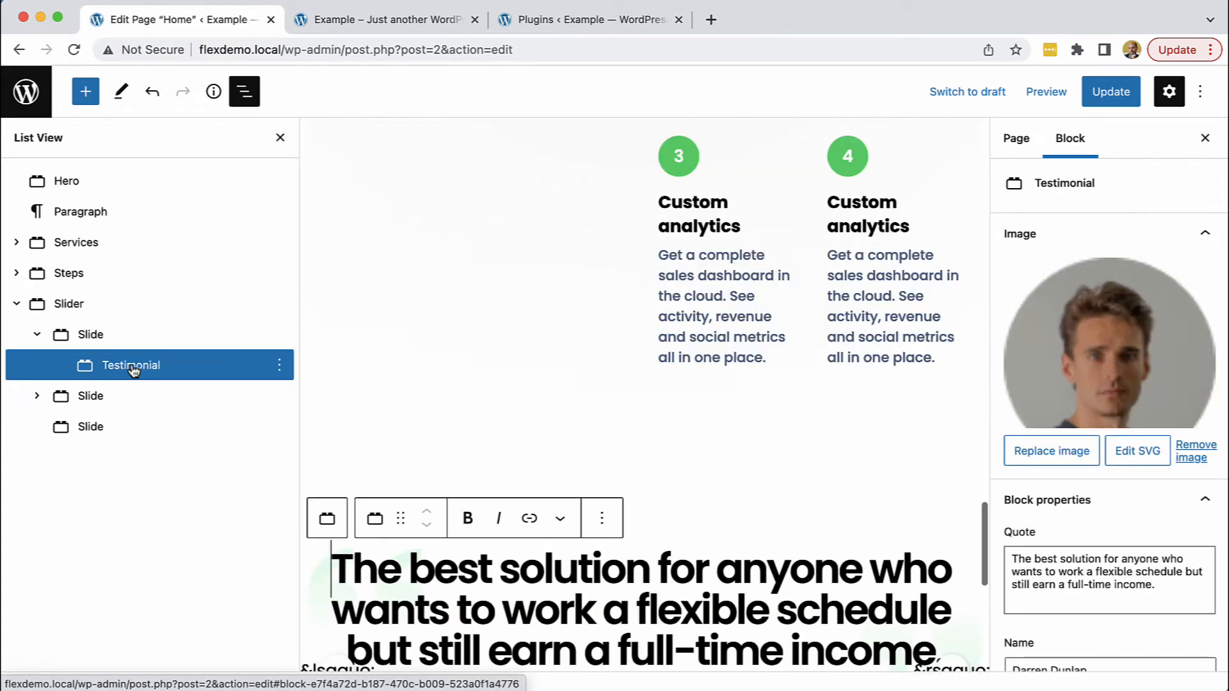
scroll(741, 402, down, 4)
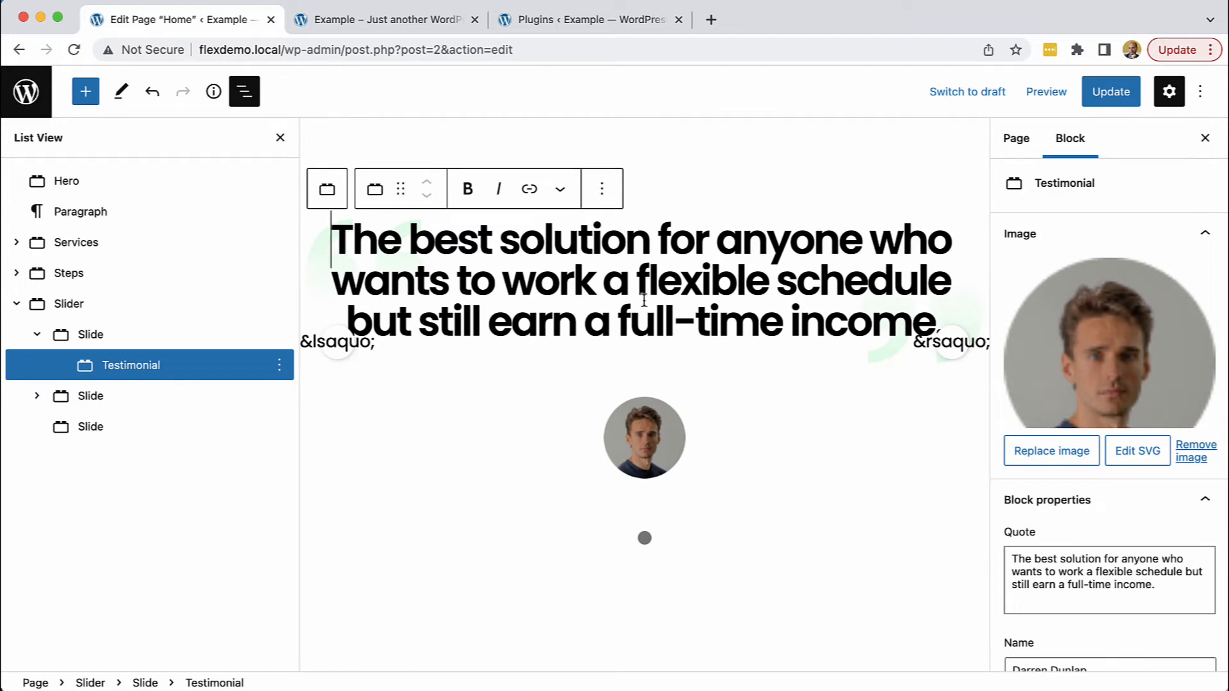
triple_click(645, 293)
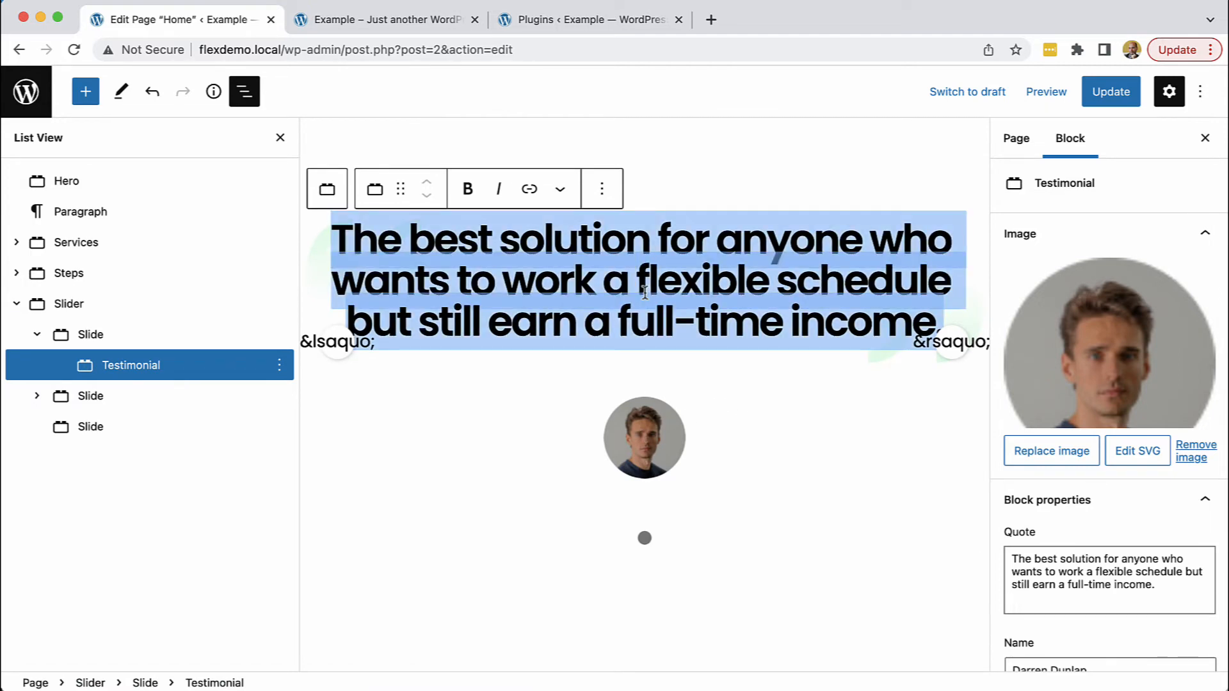
text(I)
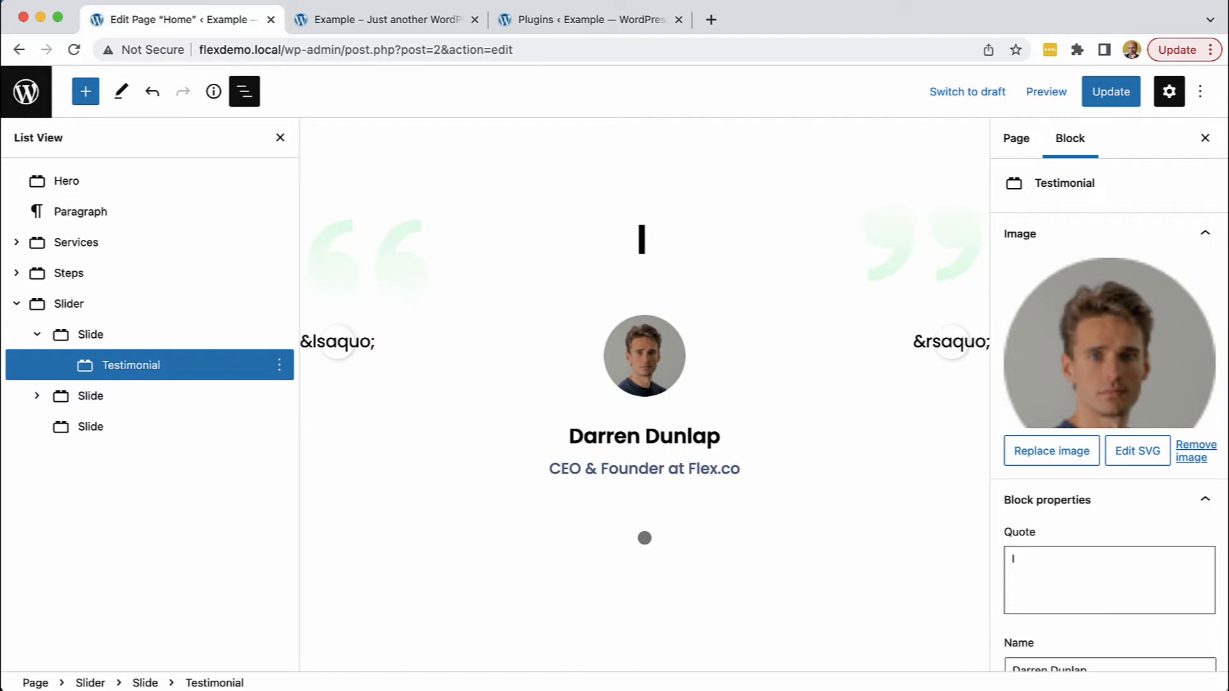
text( like big)
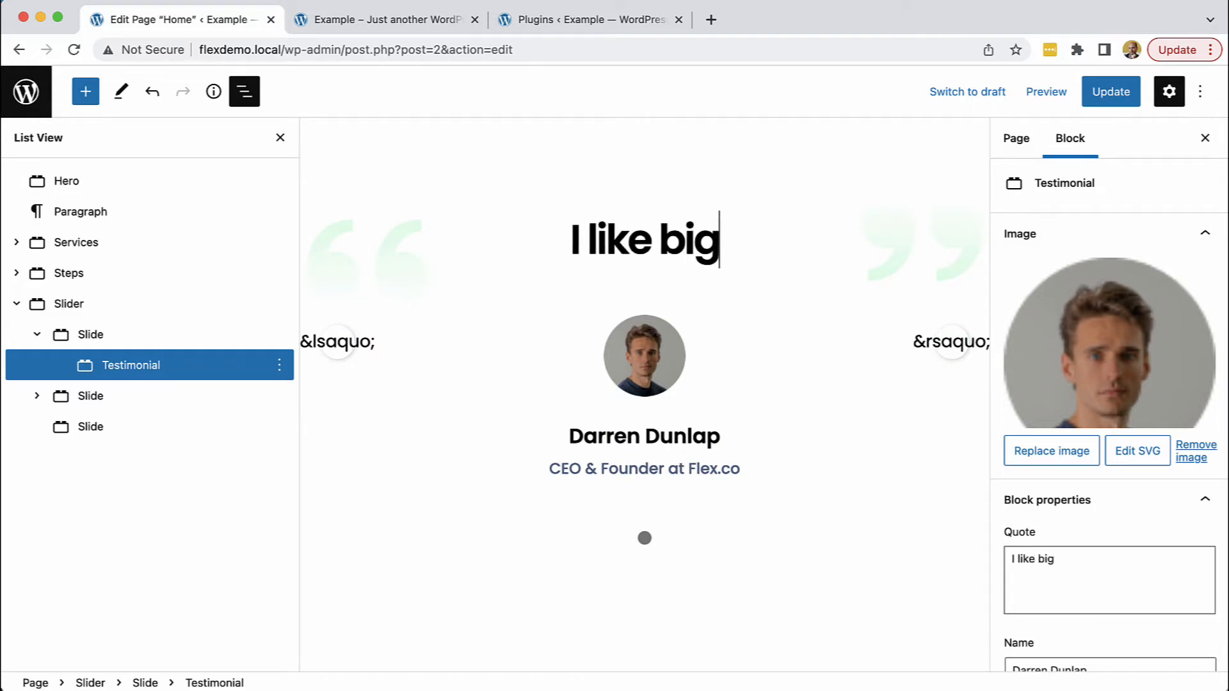
text( waves)
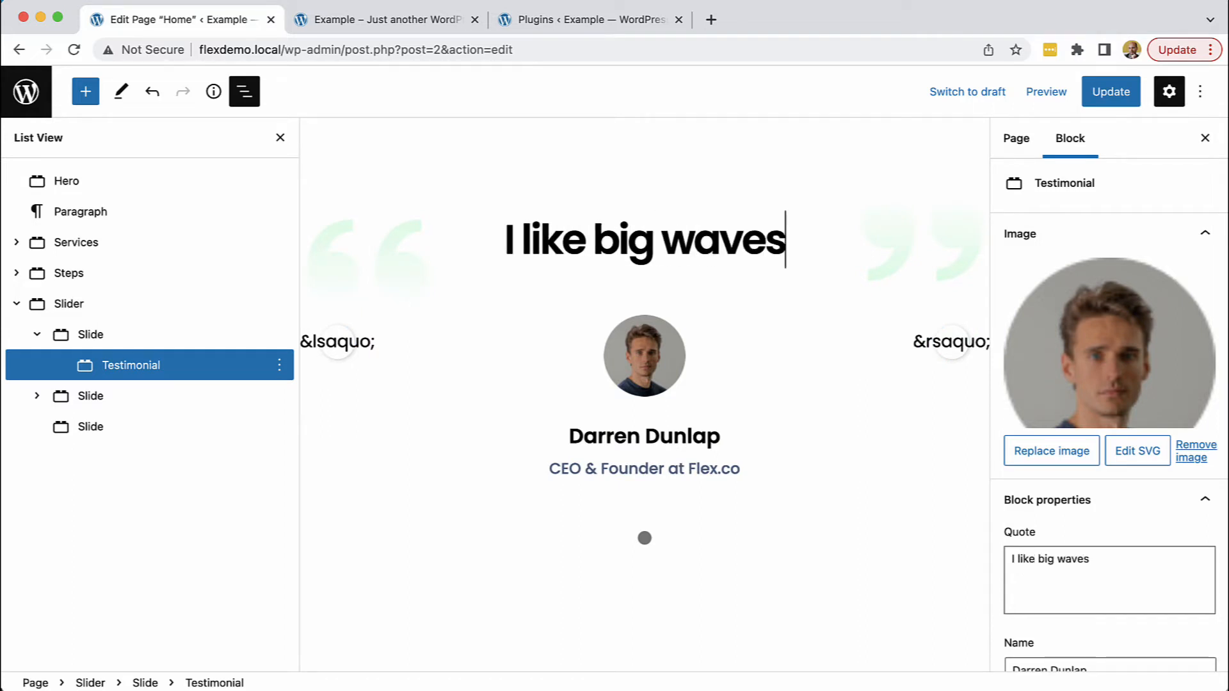
text(.)
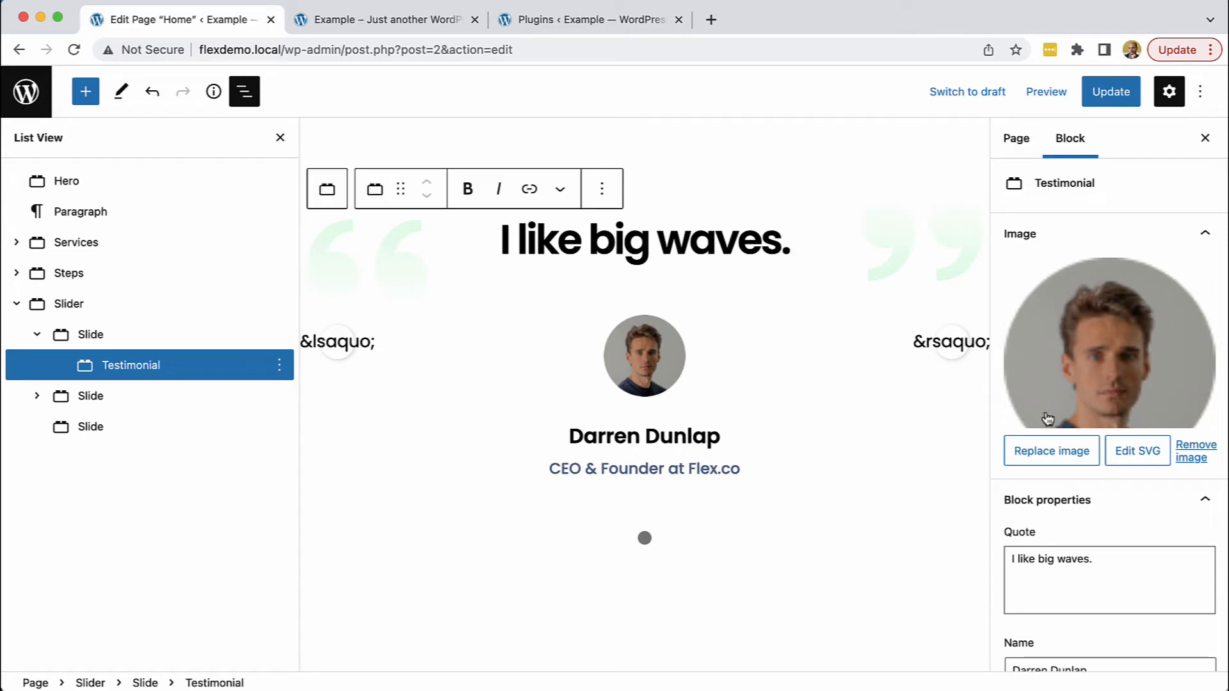
Replace the testimonial's image with the surfer photo sincerely-media-oC32cy4x-ZA-unsplash.jpg from the Media Library
click(1041, 448)
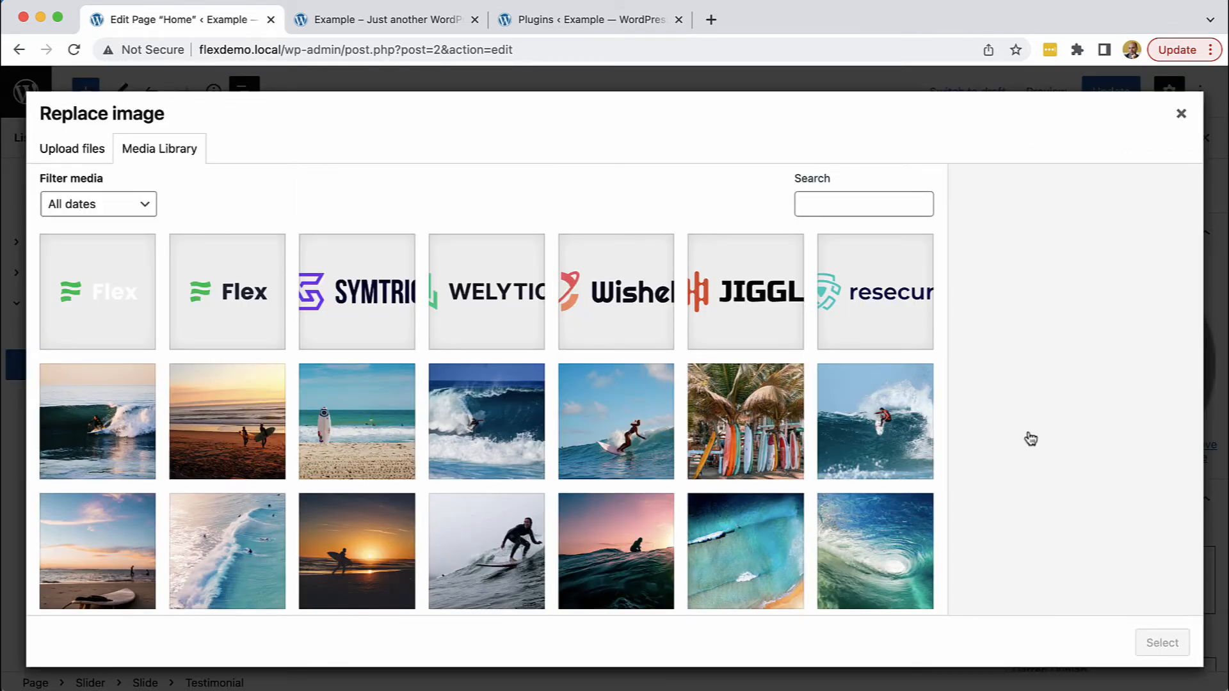
scroll(895, 431, down, 2)
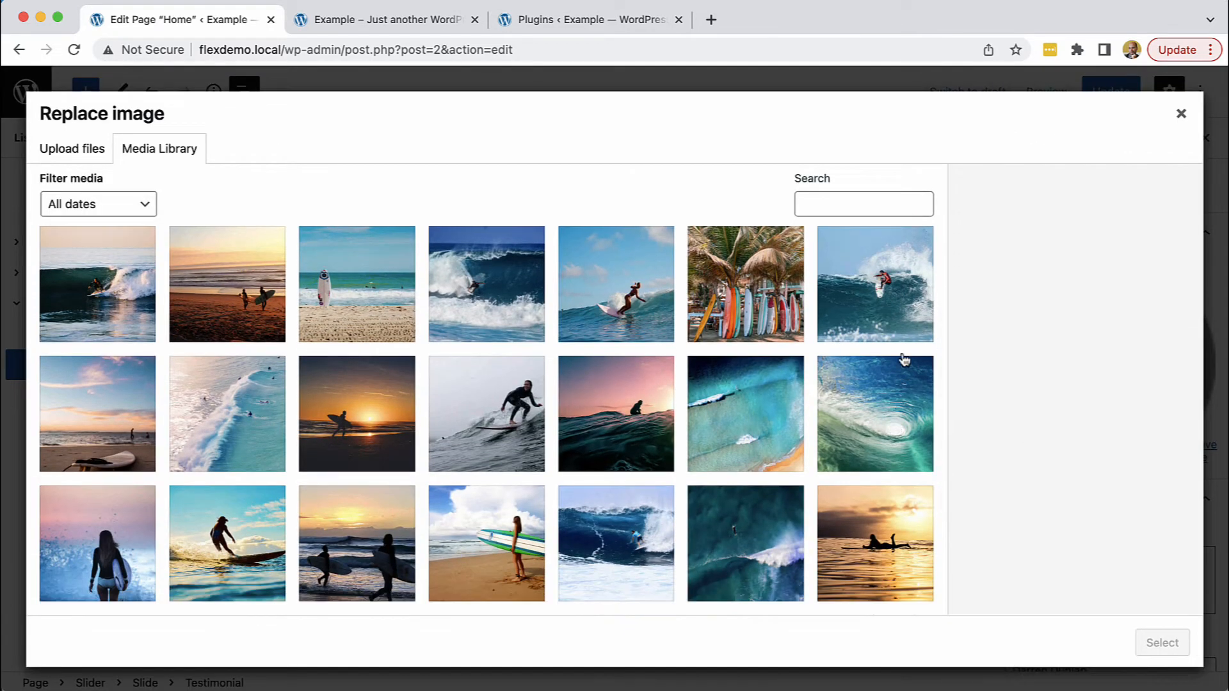
click(898, 306)
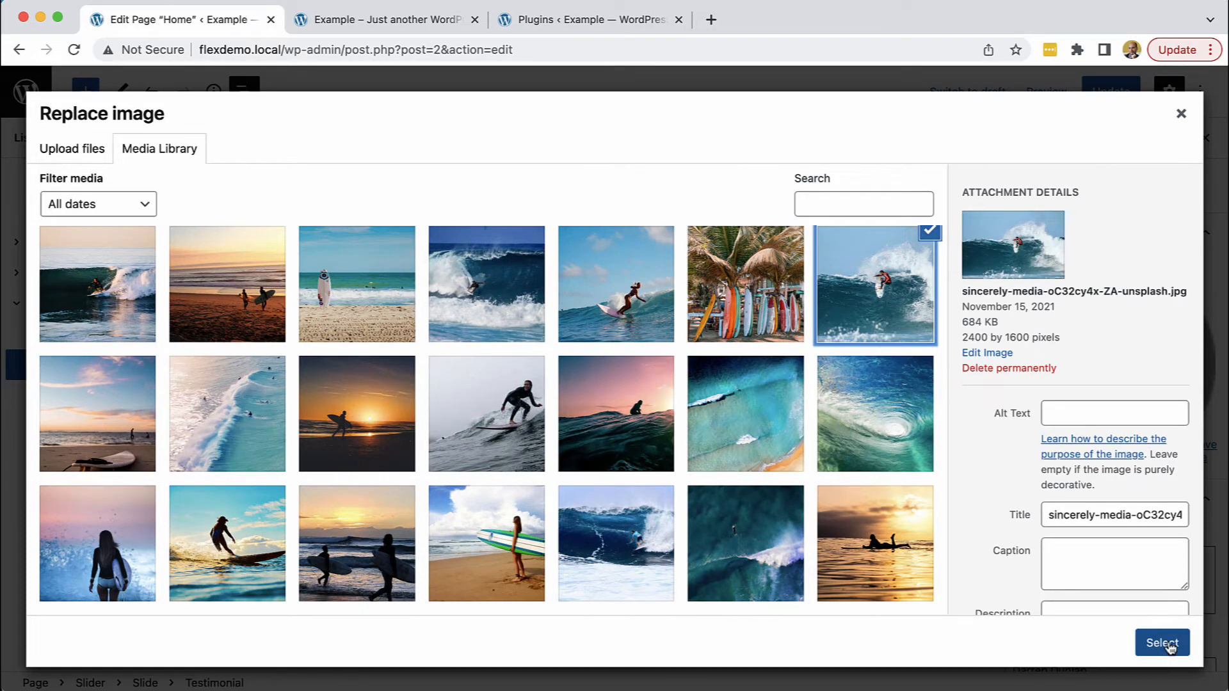
click(1162, 642)
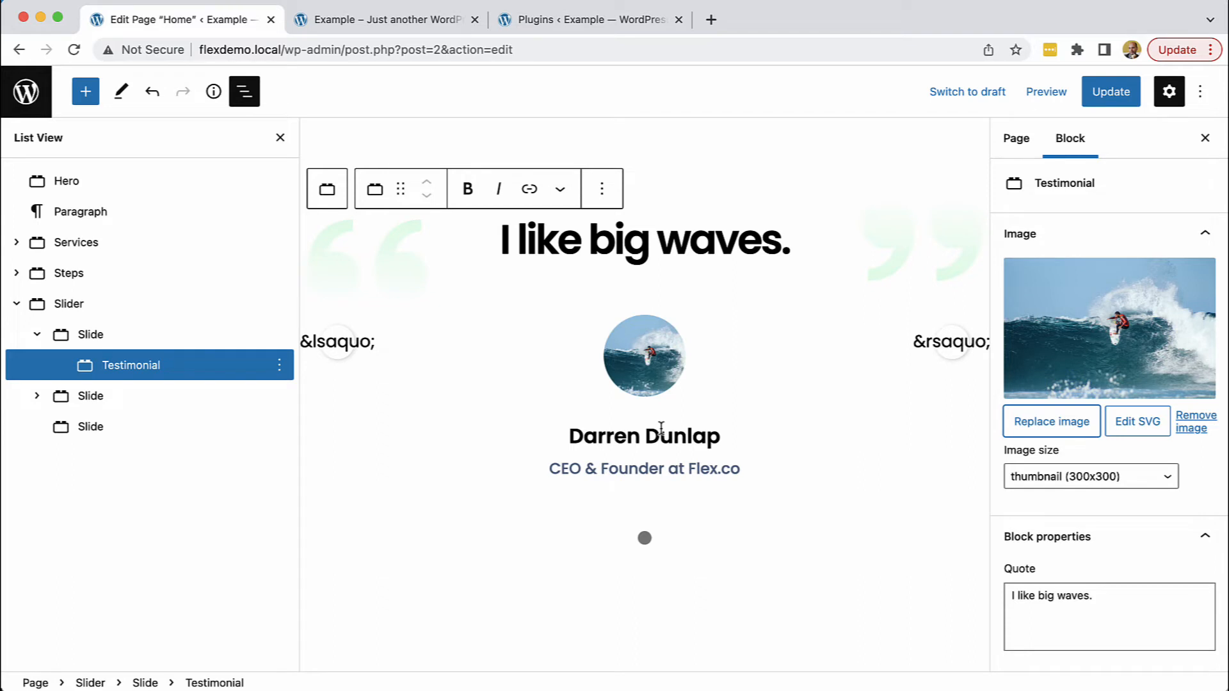
Replace the name under the testimonial's image with another person's full name
triple_click(660, 438)
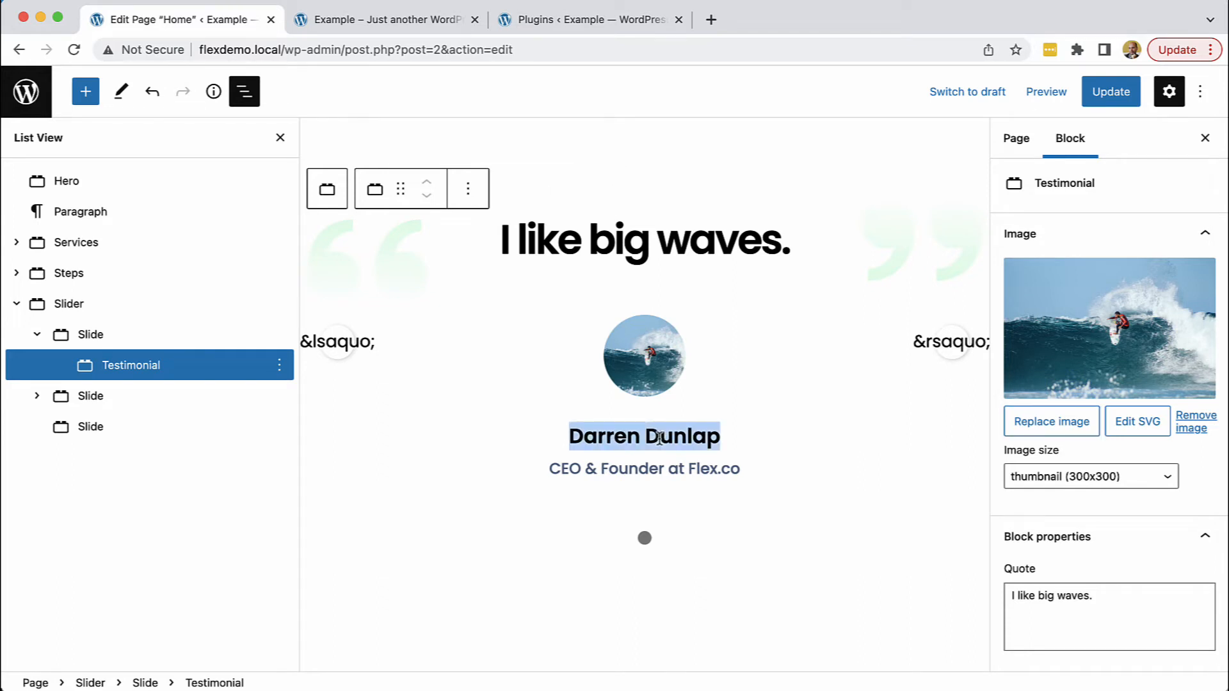
text(Bob)
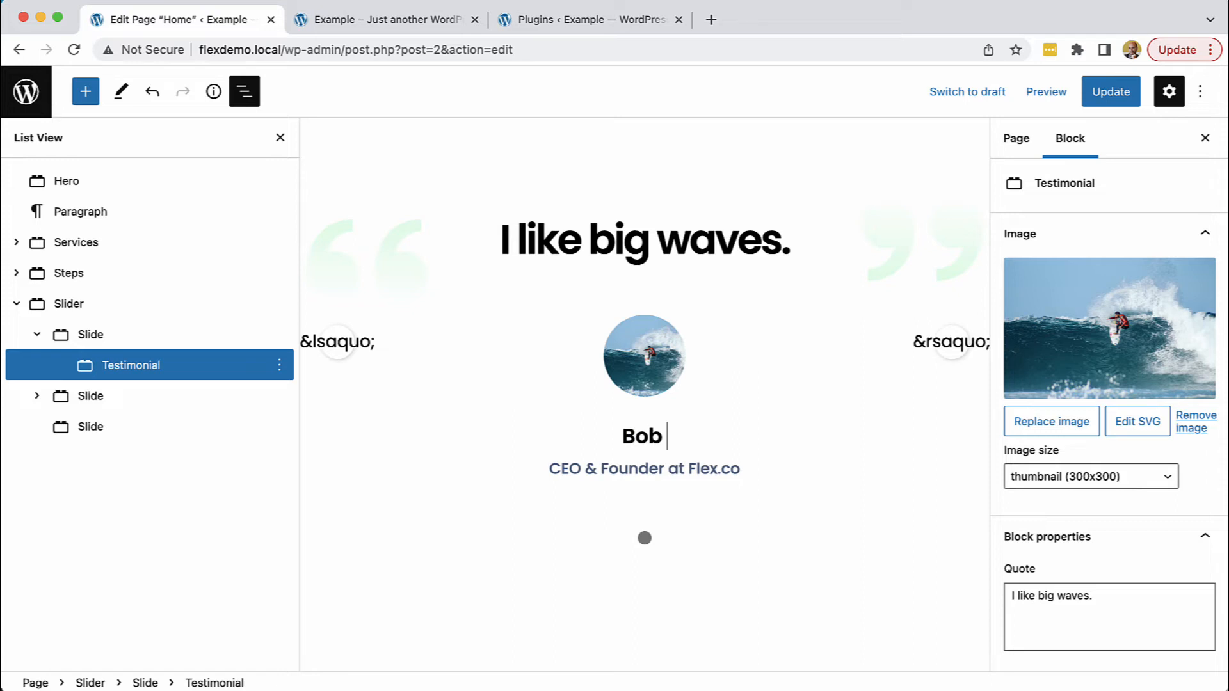
text(Ocean)
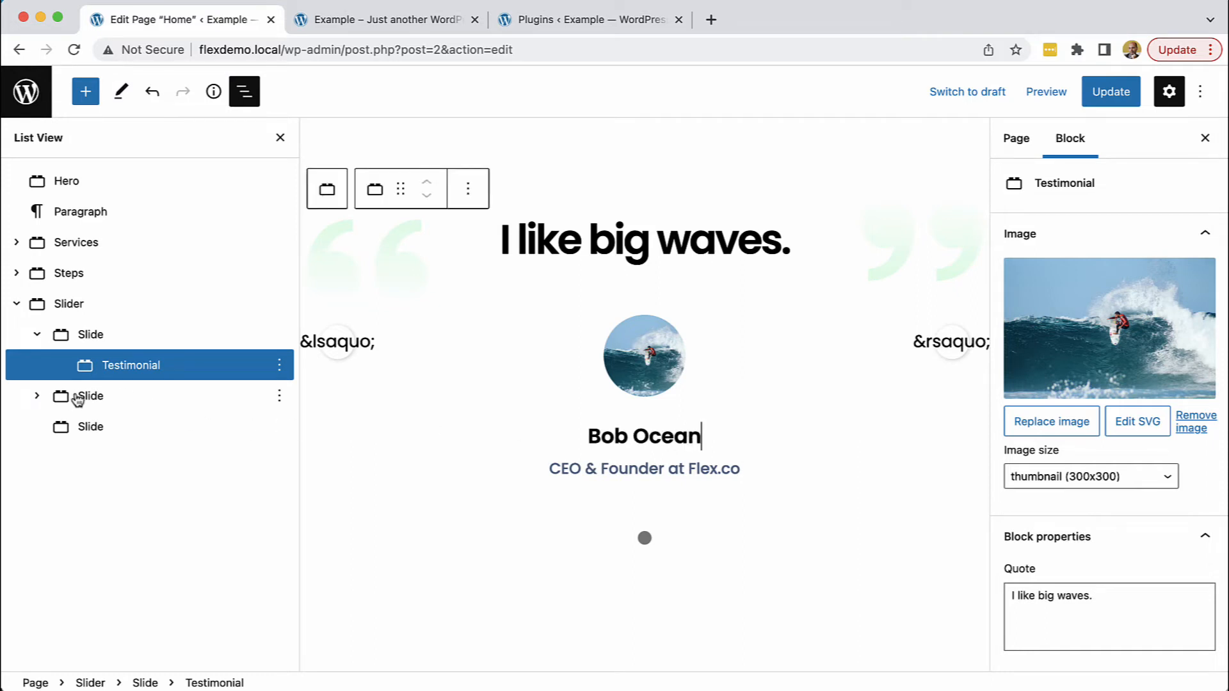
Remove the Heading block from the second Slide
click(77, 397)
click(37, 396)
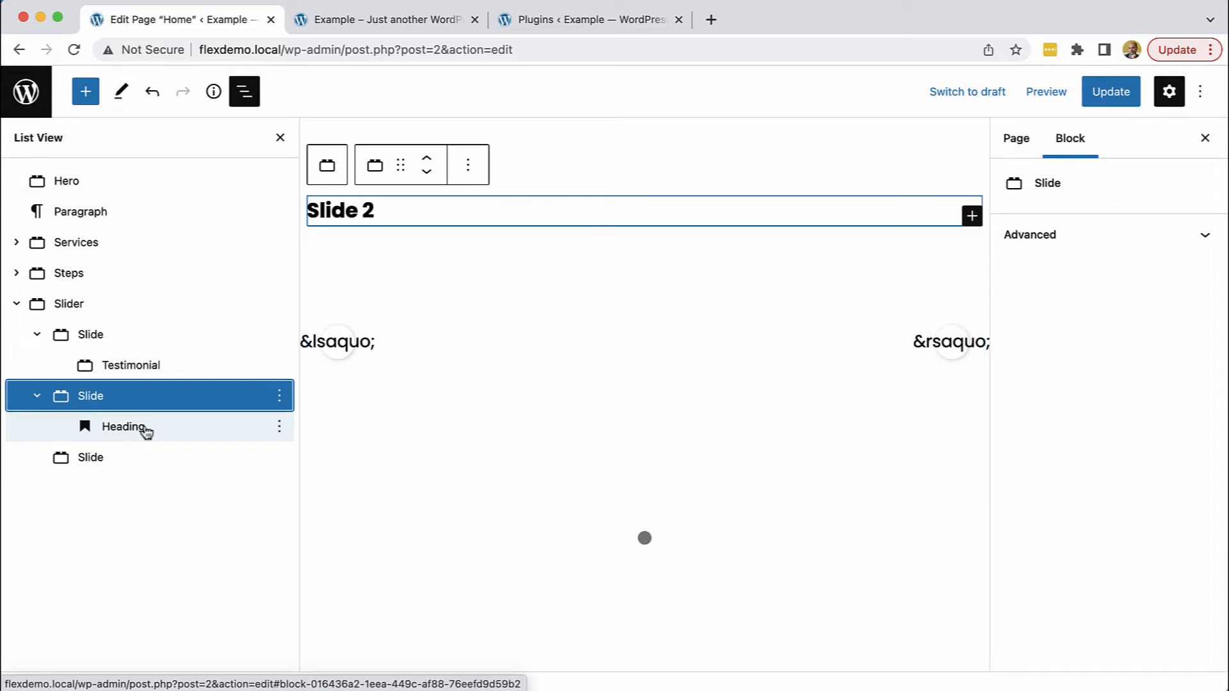
click(144, 427)
click(280, 427)
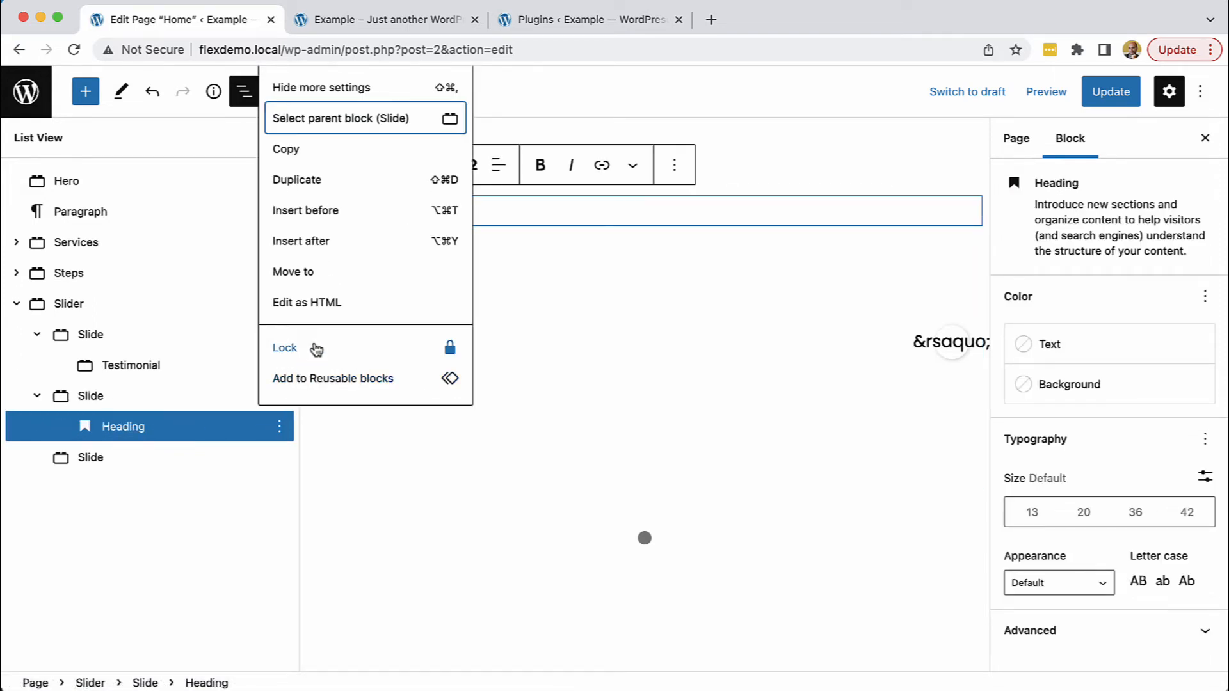
scroll(315, 352, down, 3)
click(324, 382)
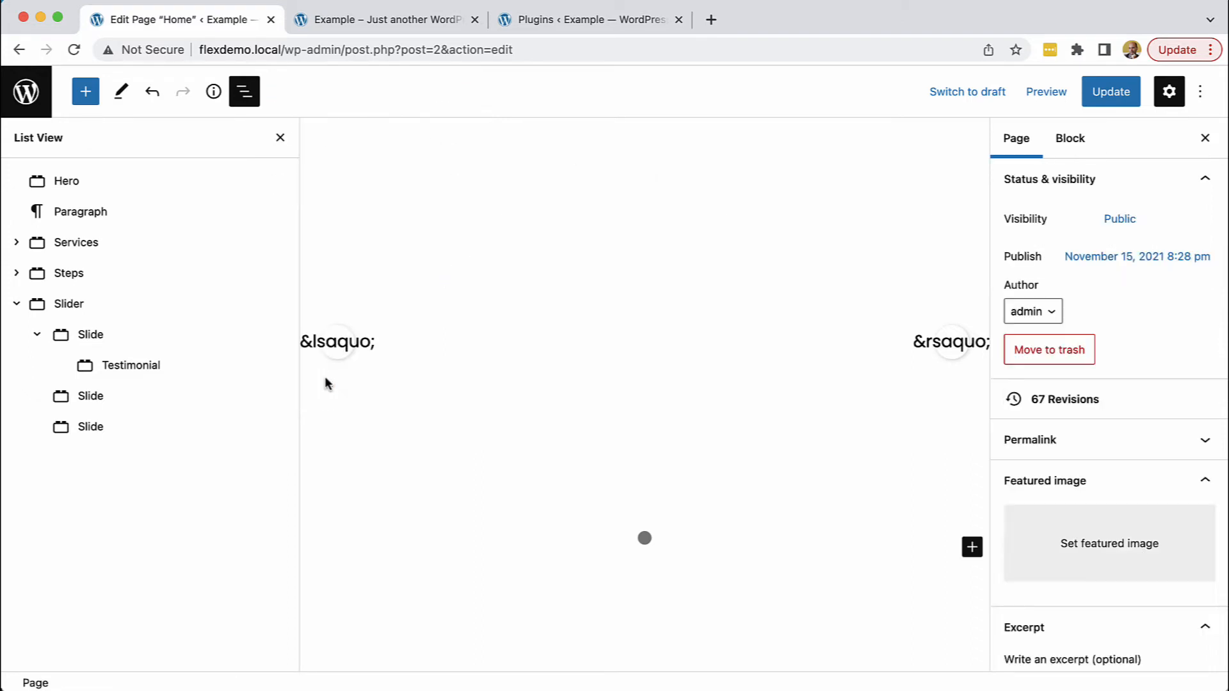
Insert a Testimonial block from the Flex Website Blocks into the empty second Slide
click(159, 404)
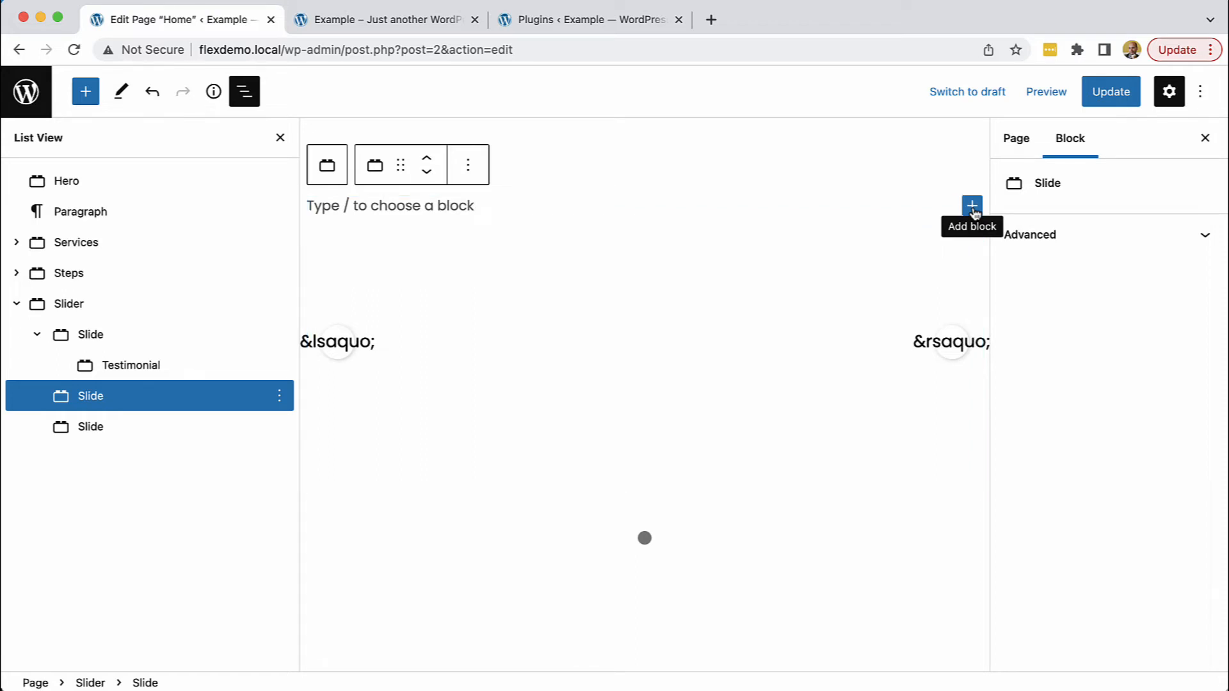
click(972, 206)
click(834, 483)
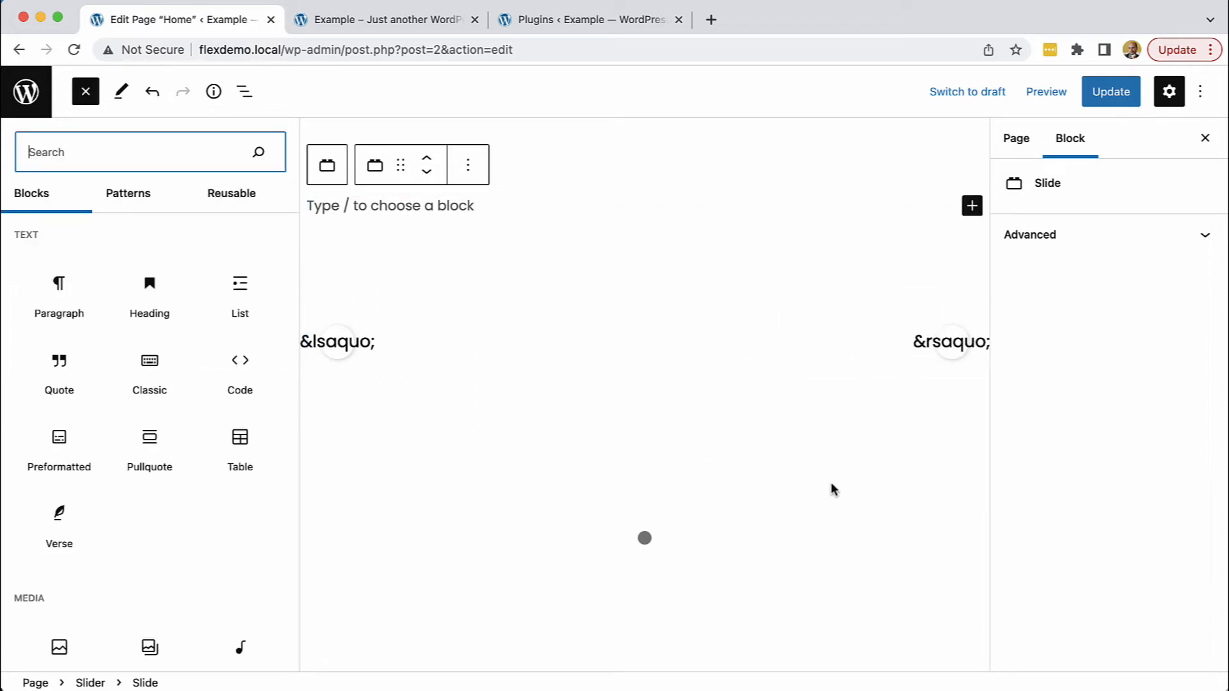
scroll(181, 452, down, 15)
click(59, 549)
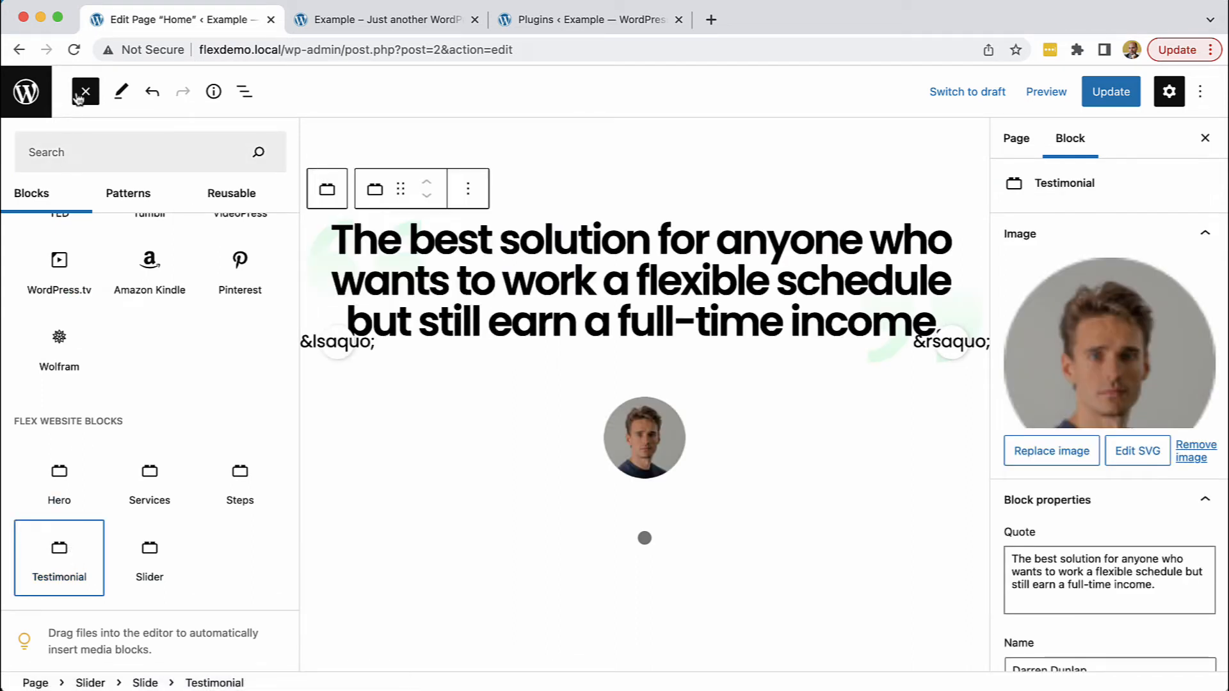
click(85, 92)
Replace the quote of the second slide's Testimonial block with "Surfing is amazing!"
click(492, 294)
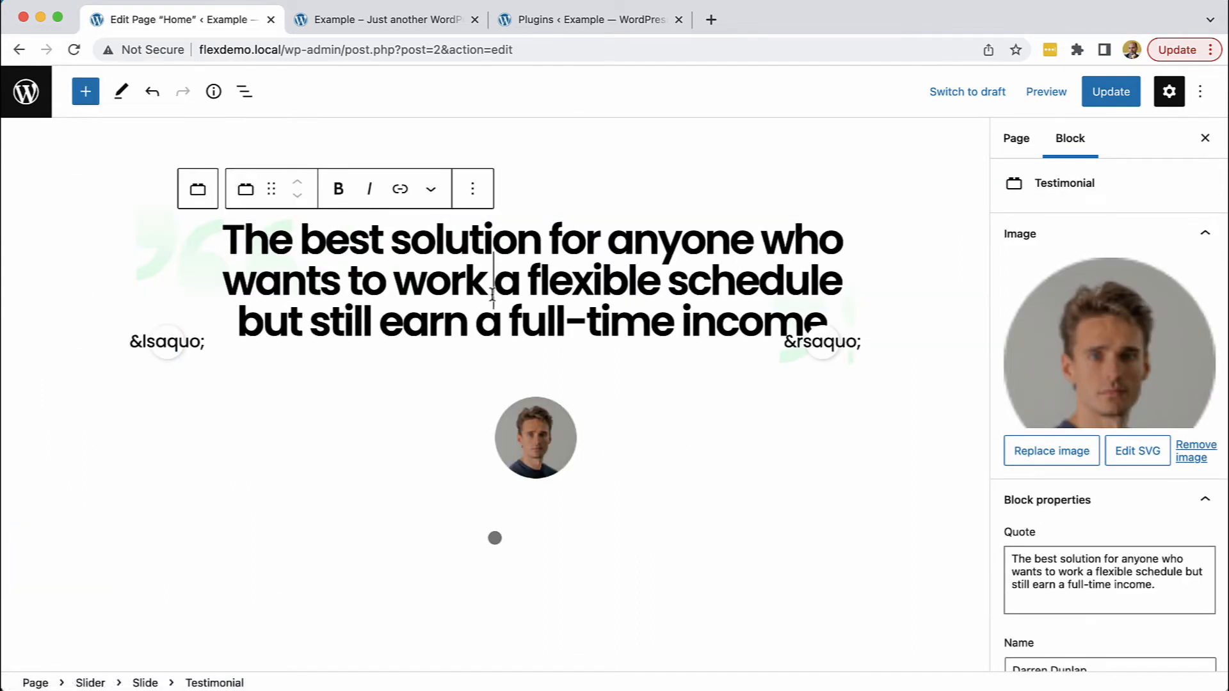
key(super+a)
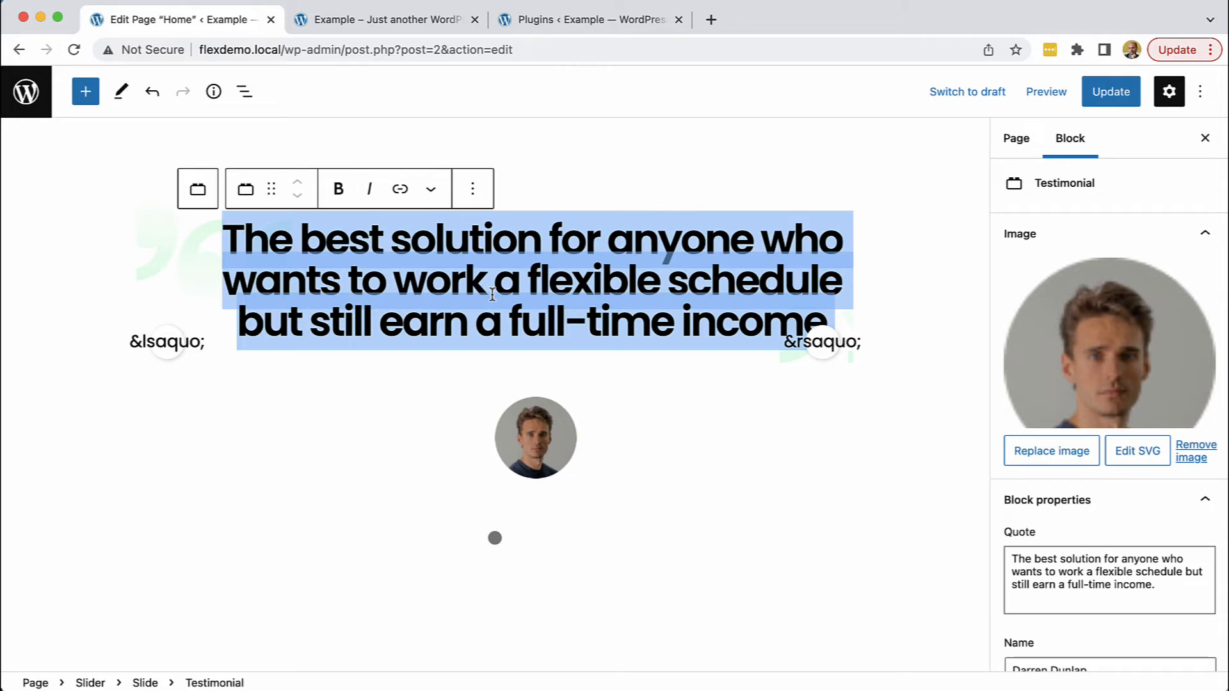
text(Su)
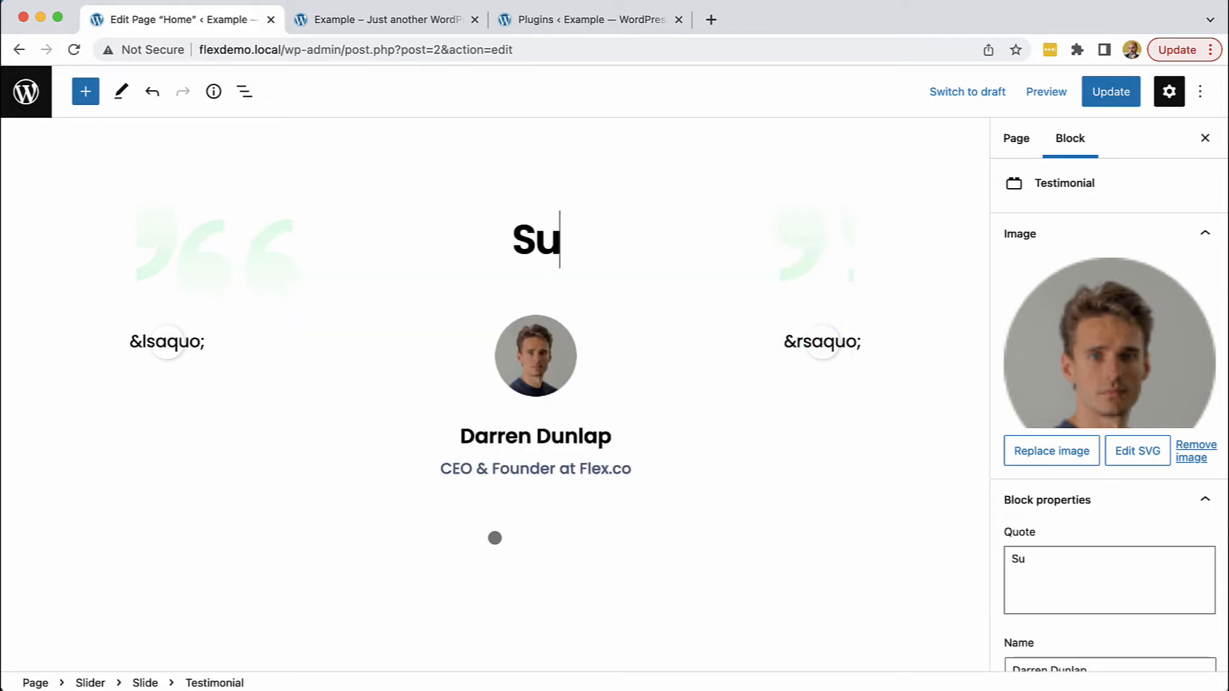
text(rfing i)
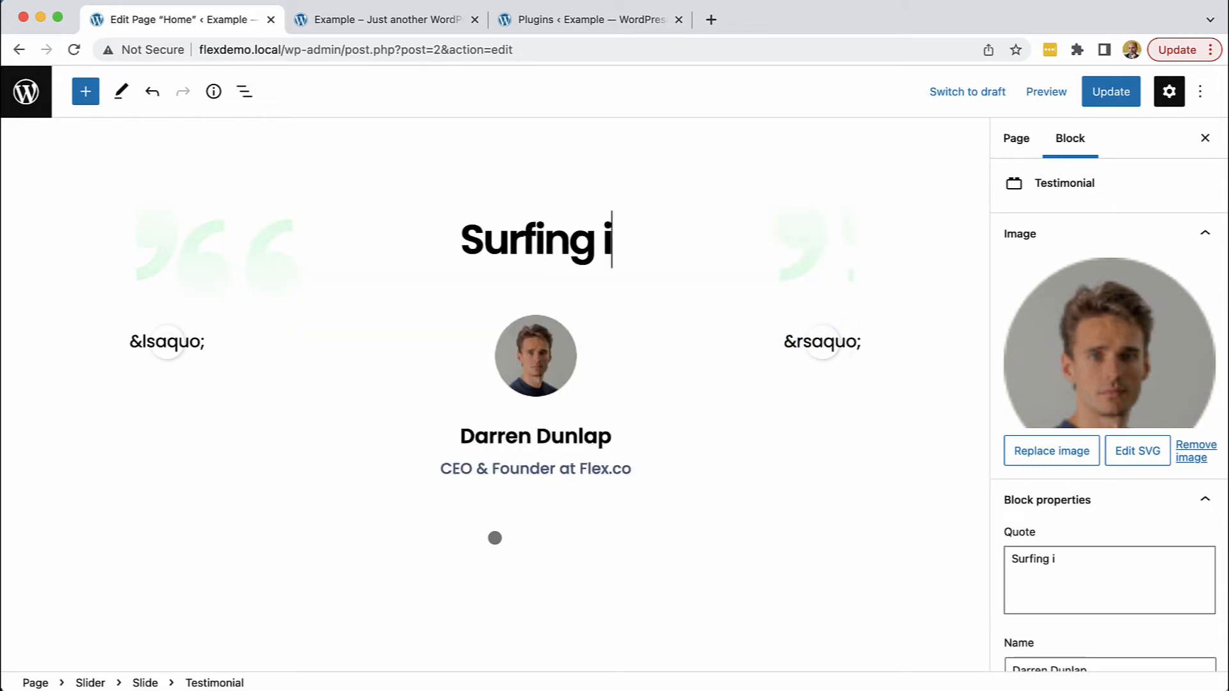
text(s amazing!)
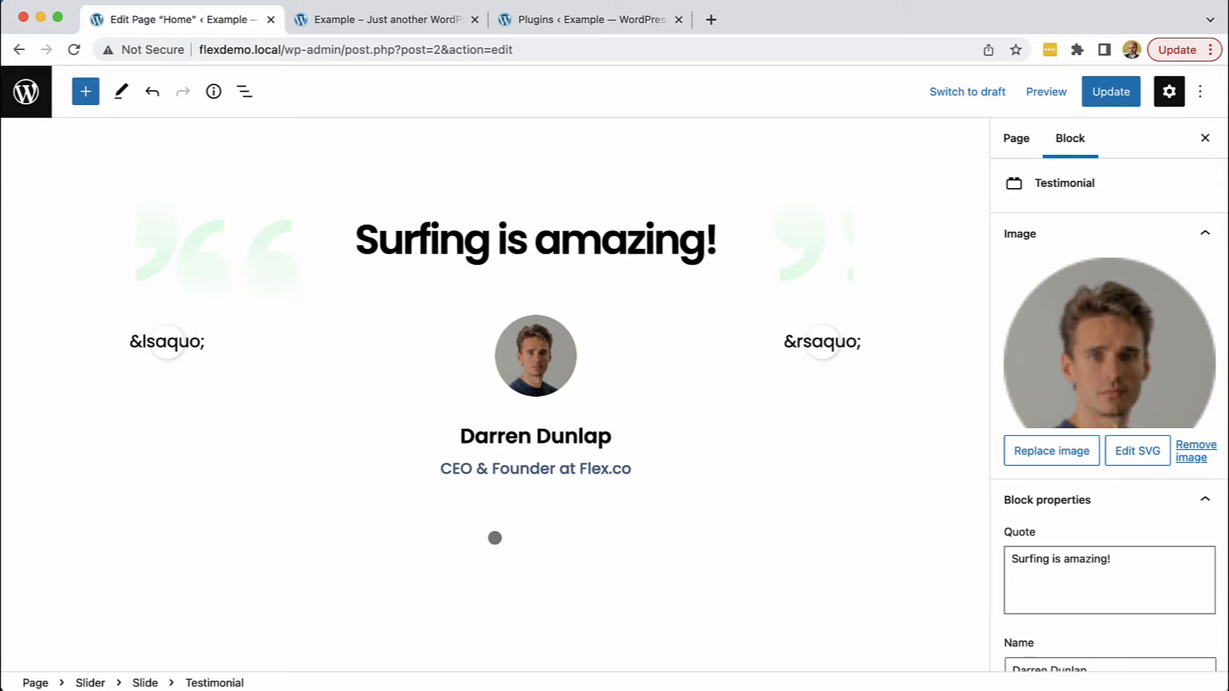
Replace the second testimonial's image with the Media Library photo of a surfer carrying a board along the beach at sunset
click(1044, 454)
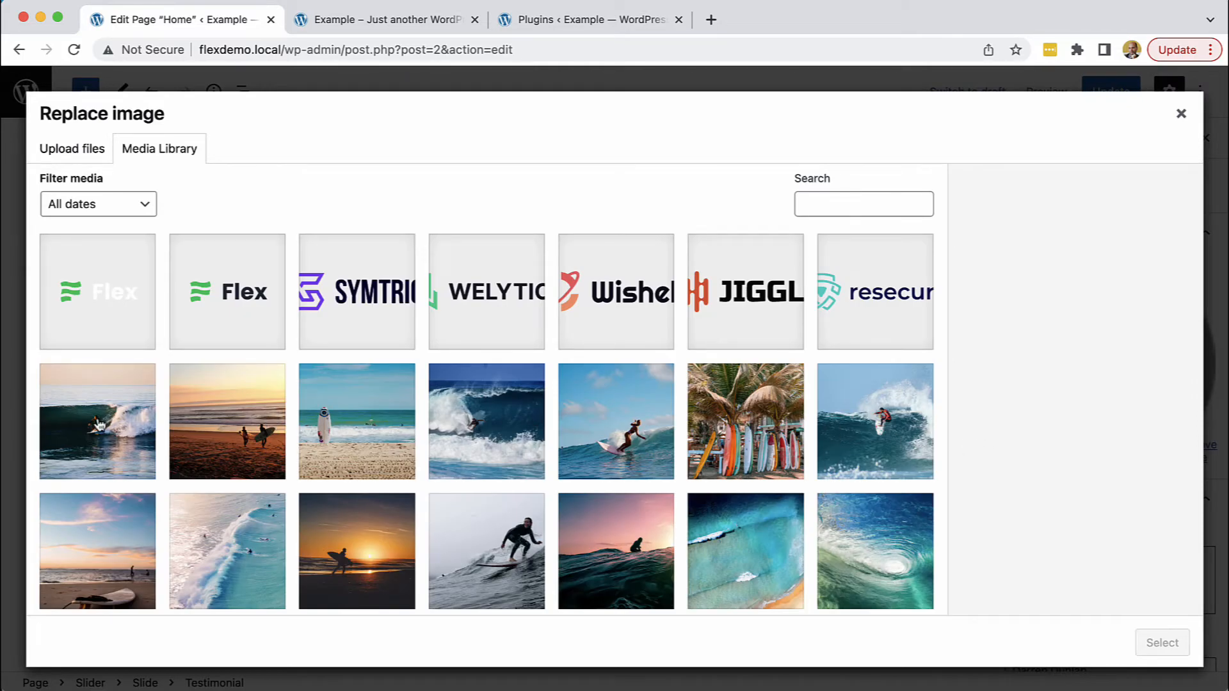
click(364, 555)
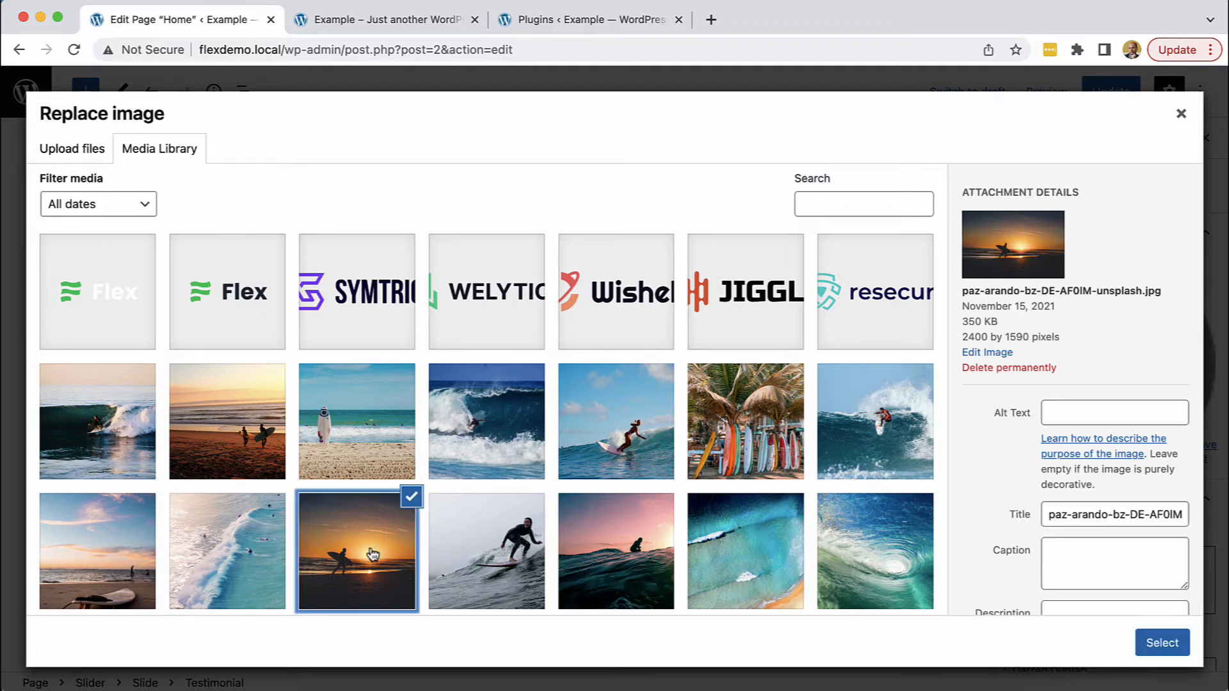
click(1150, 650)
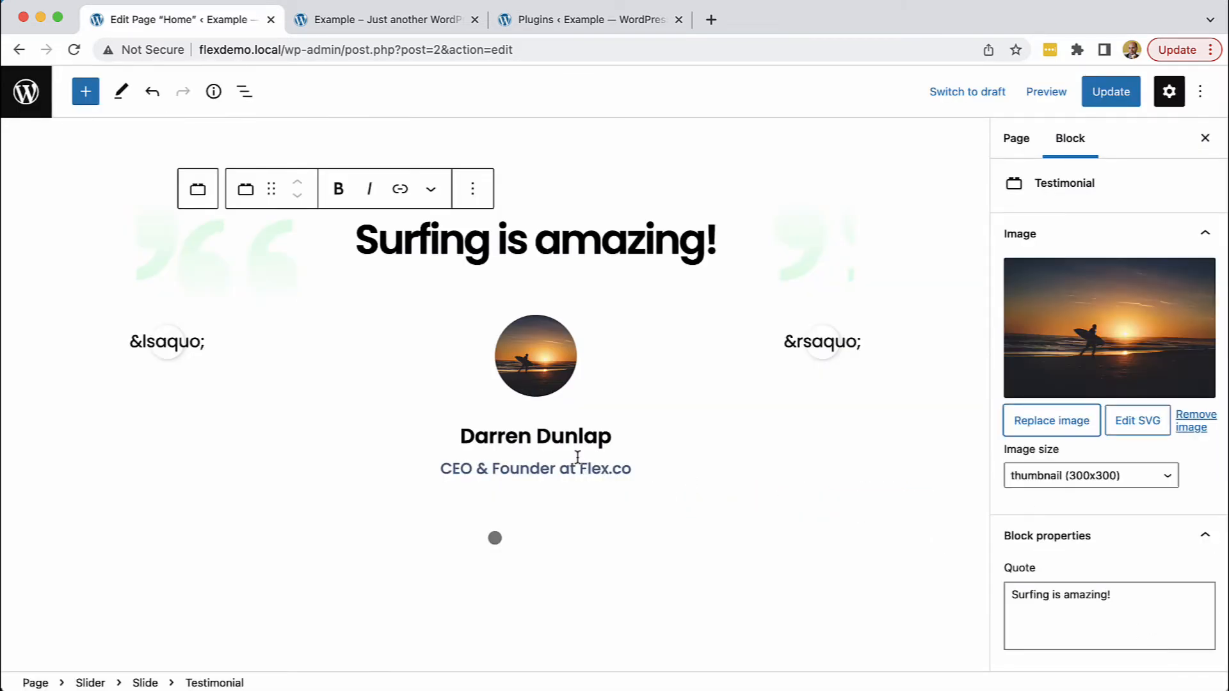
Replace the name under the second testimonial's image with another person's full name
triple_click(569, 439)
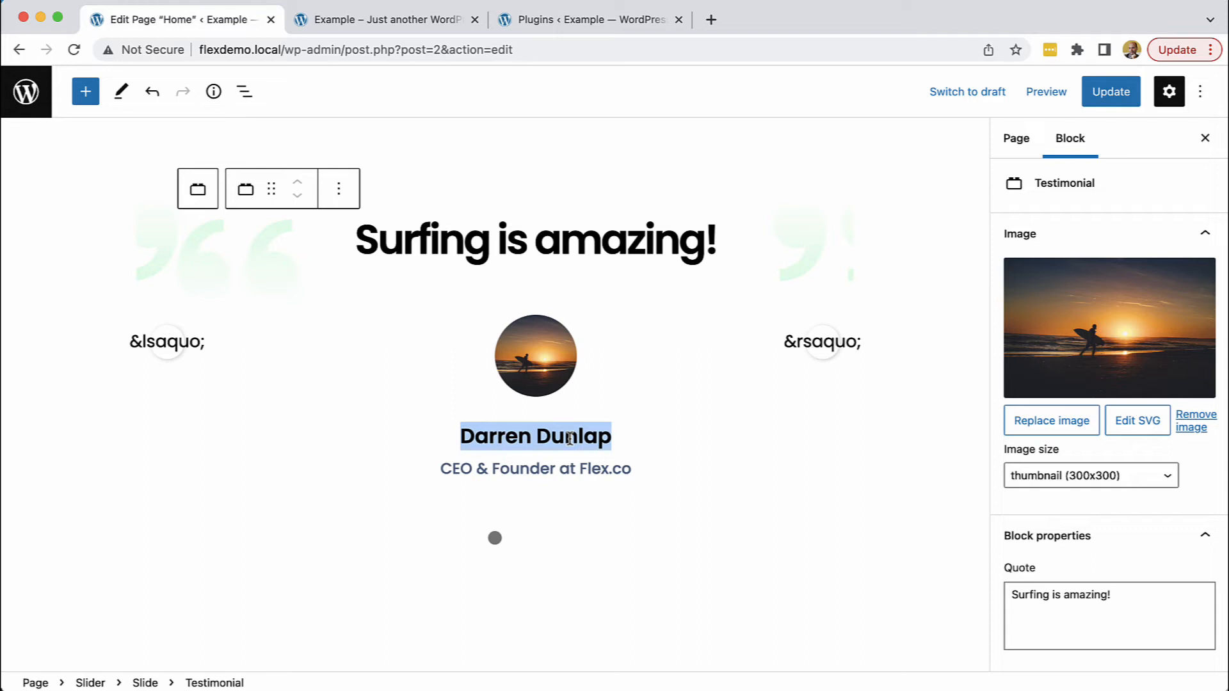
text(Barba)
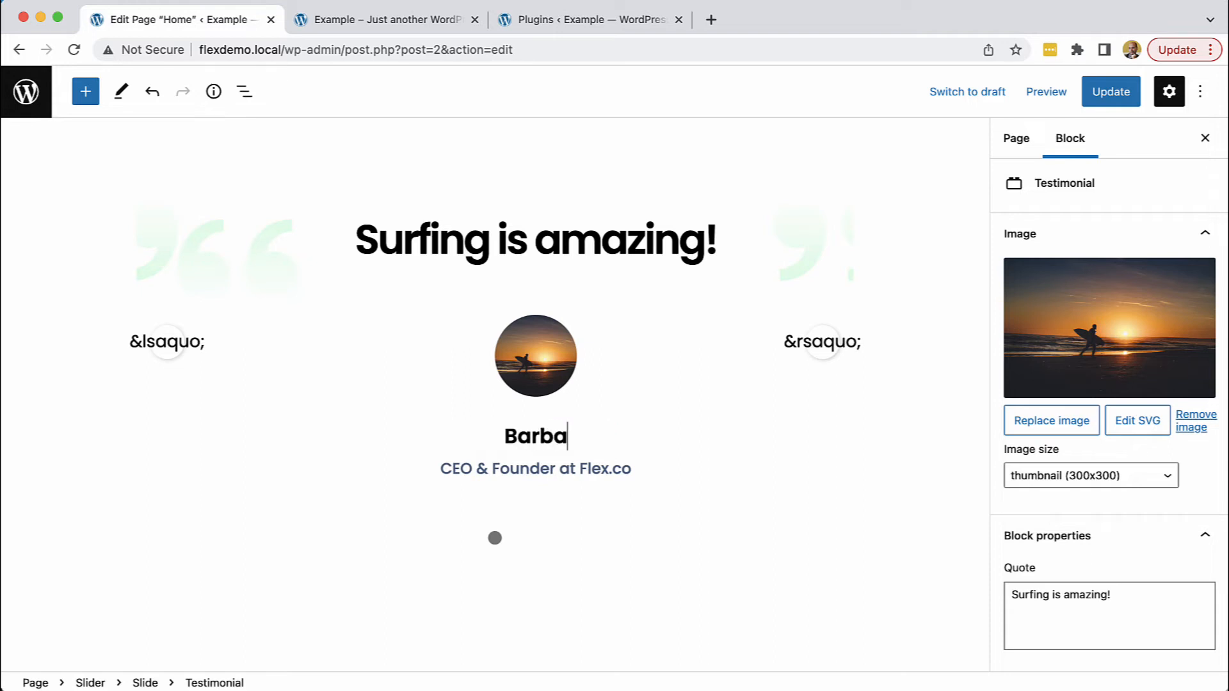
text(ra De)
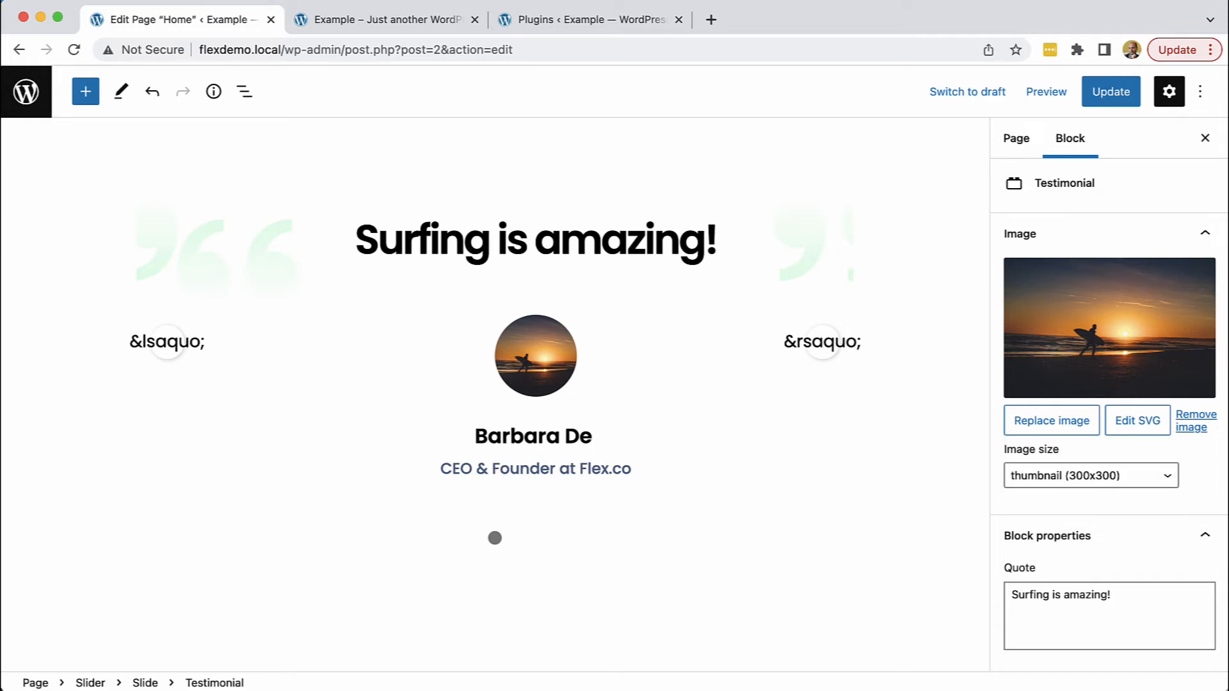
text( Loop)
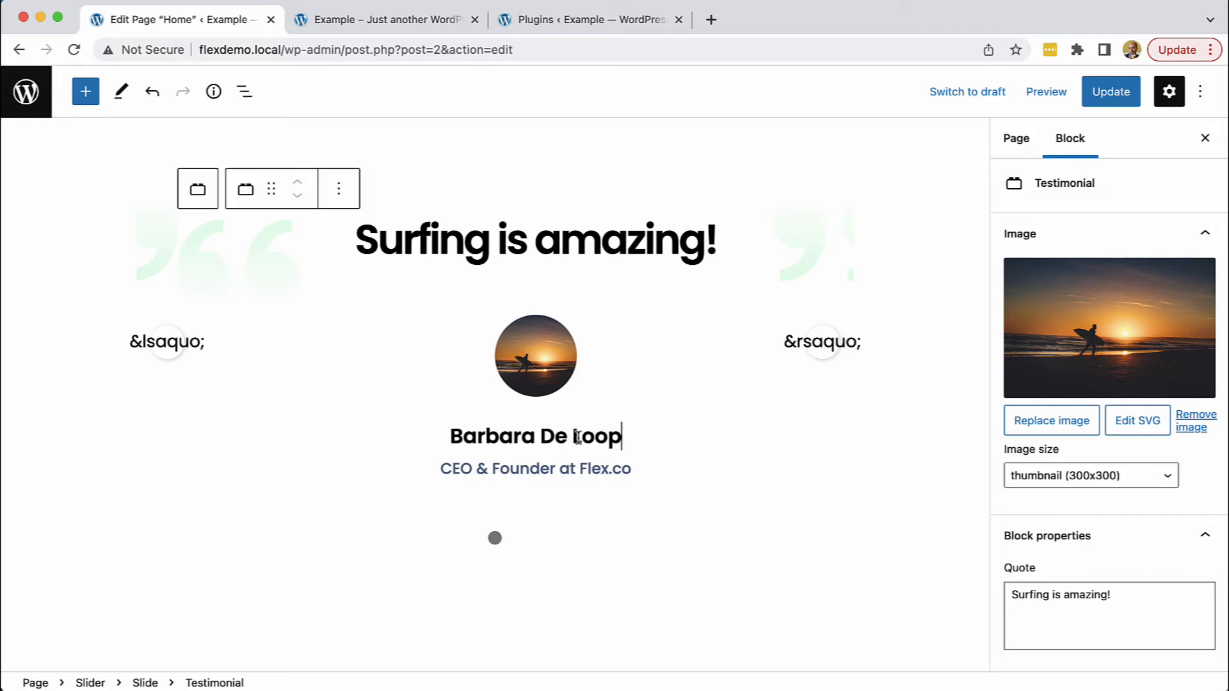
Insert a Testimonial block into the empty third Slide of the Slider
click(244, 93)
click(89, 427)
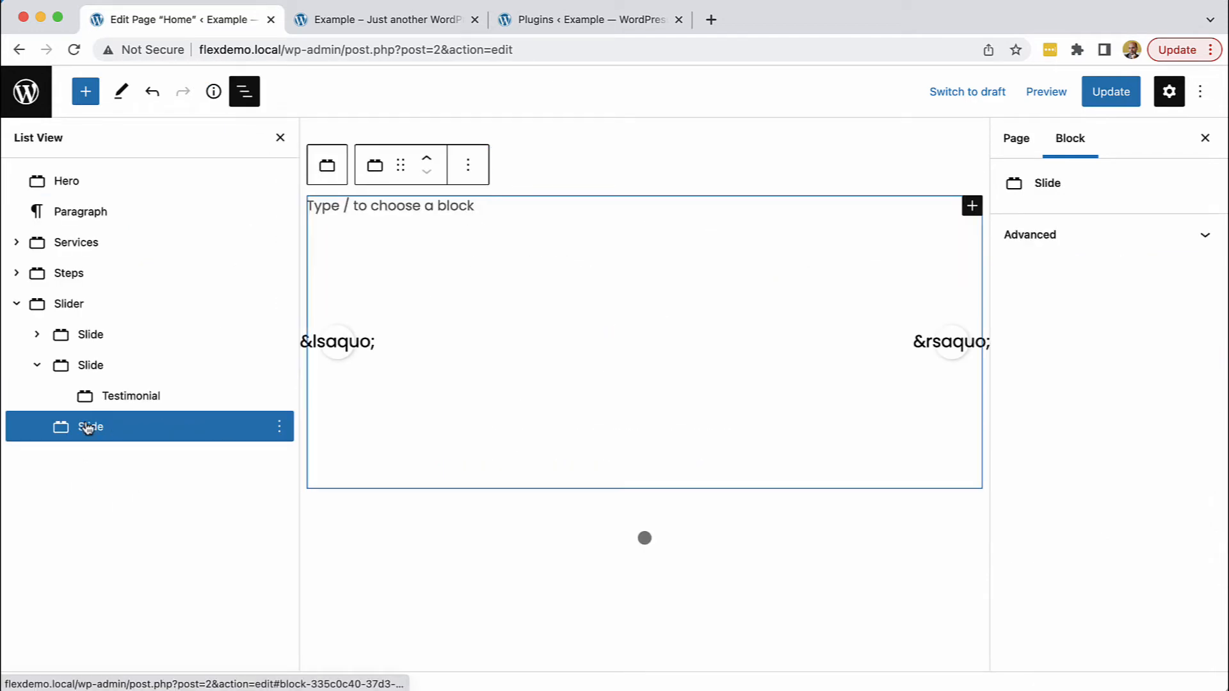
click(972, 205)
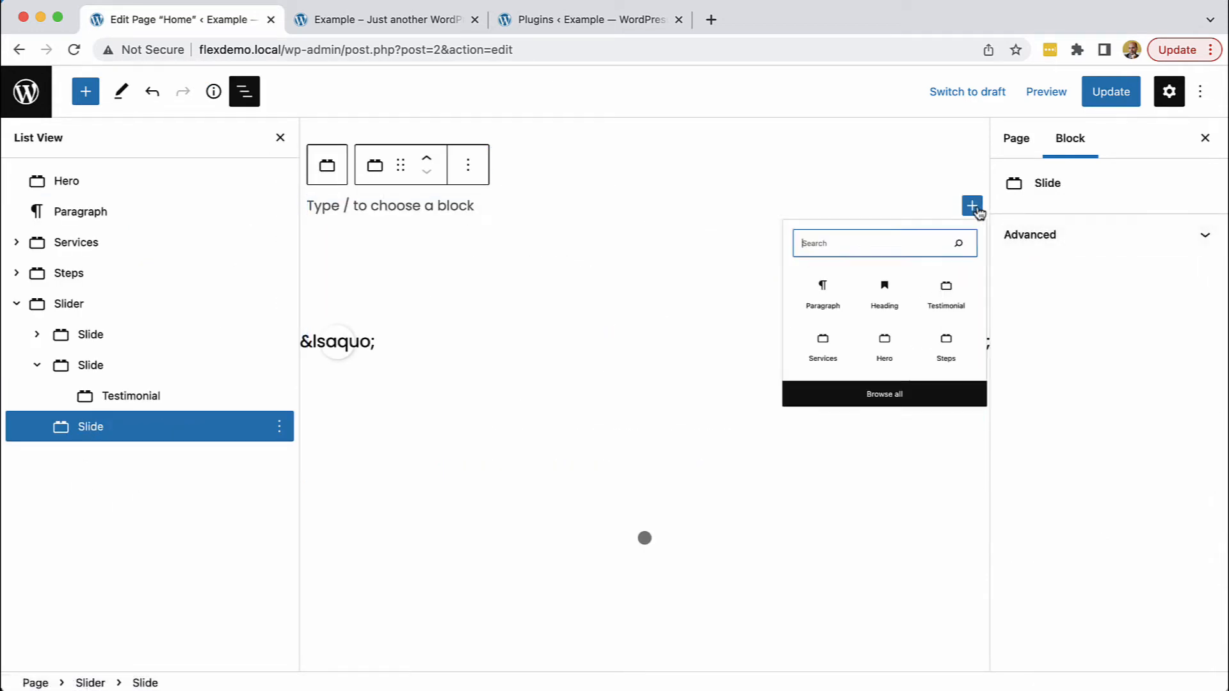
click(941, 331)
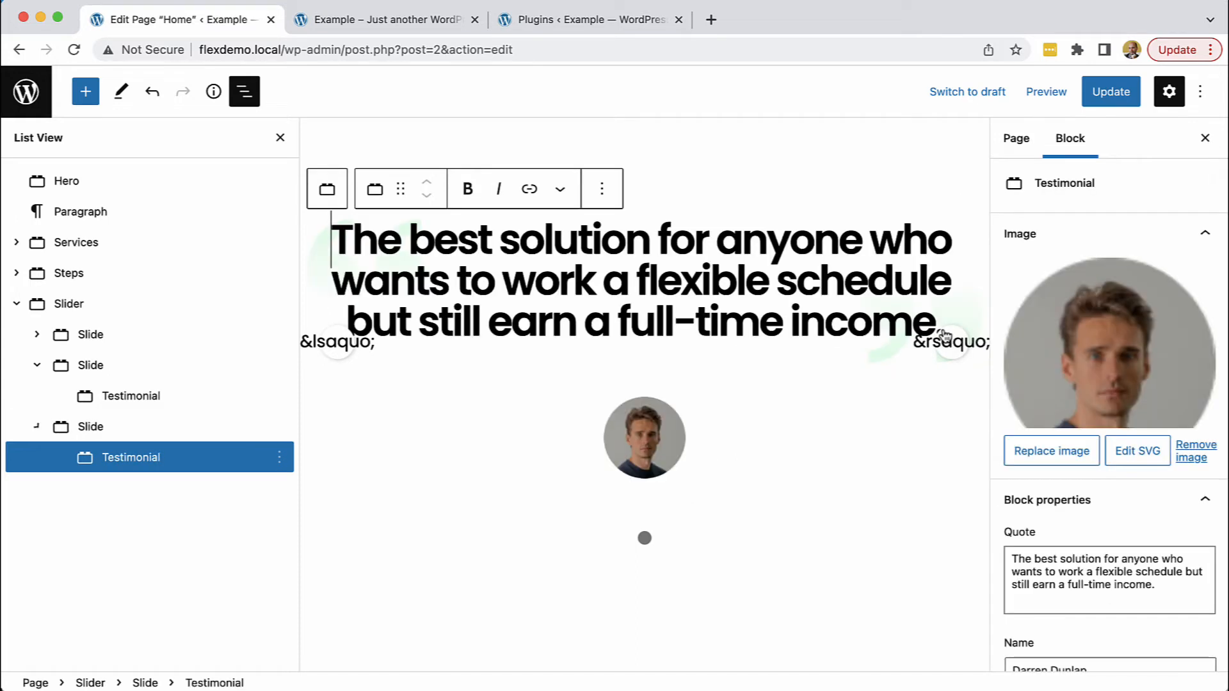
Replace the quote of the third slide's Testimonial block with "Playing in sand is also ok."
triple_click(792, 286)
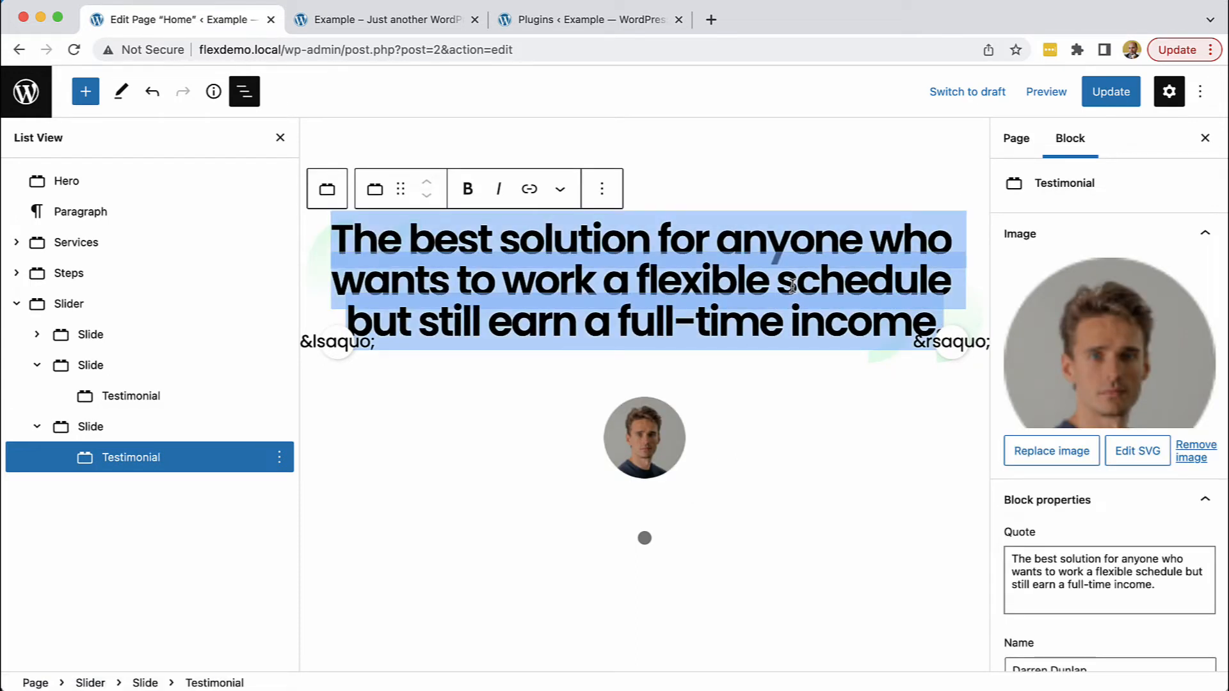
text(Th)
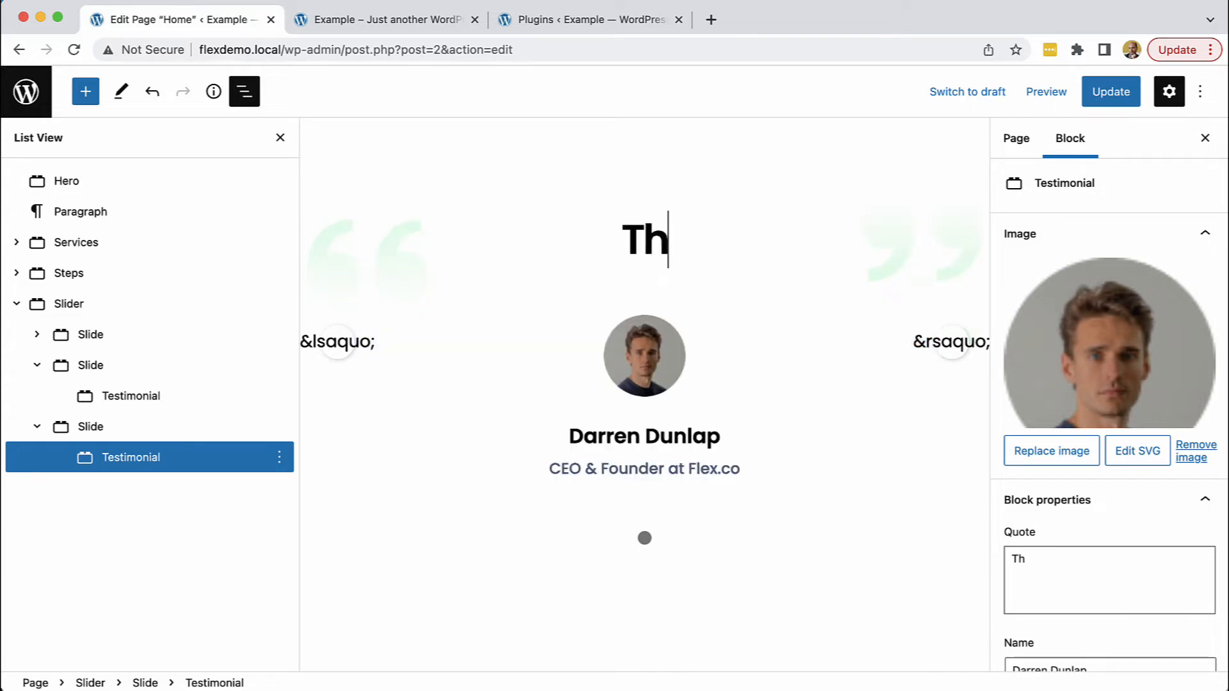
key(BackSpace)
key(BackSpace)
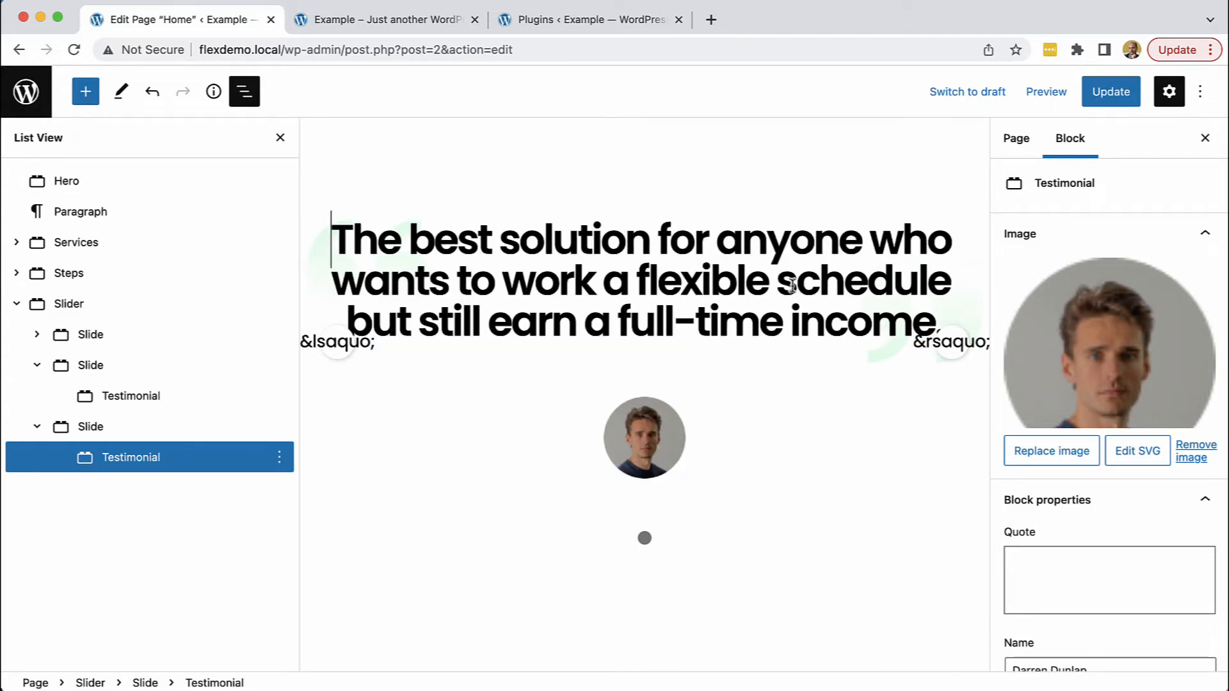
triple_click(771, 283)
text(P)
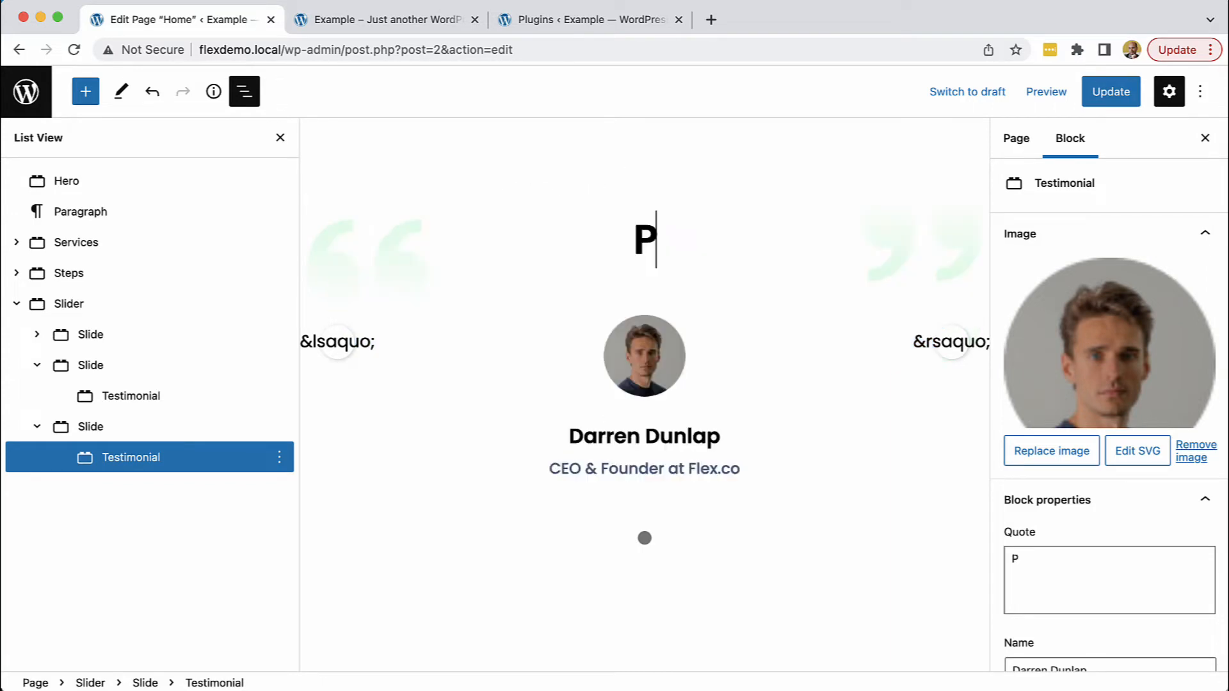
text(laying in)
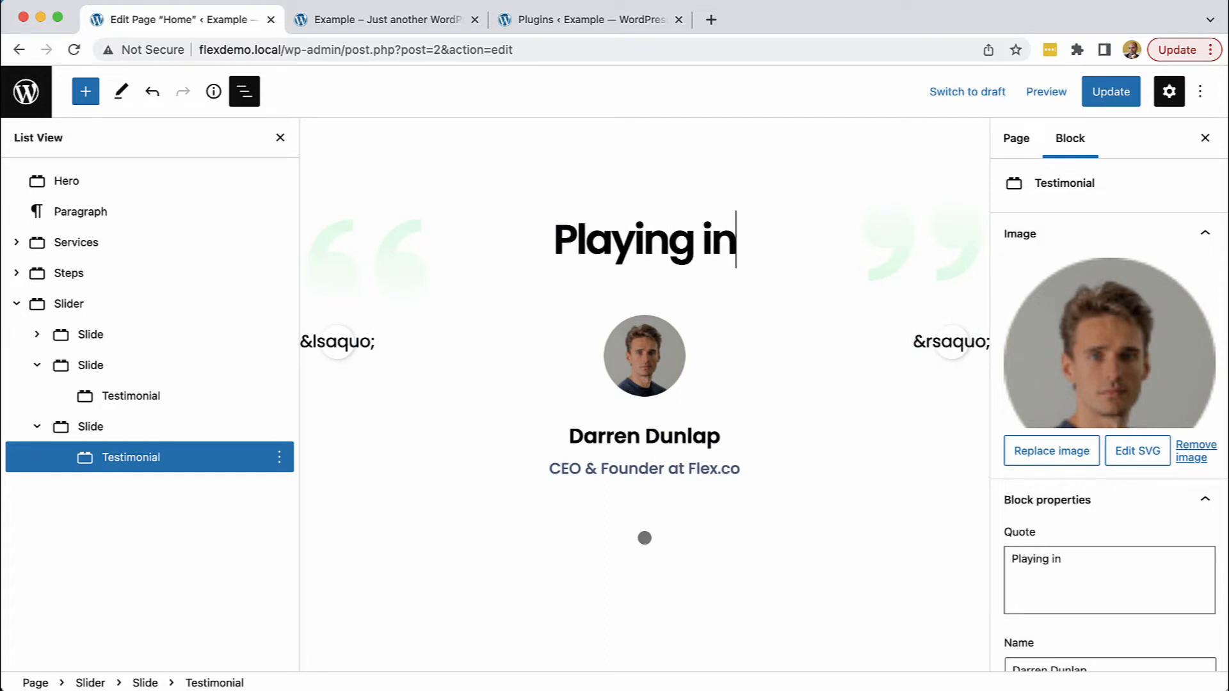
text( sand is a)
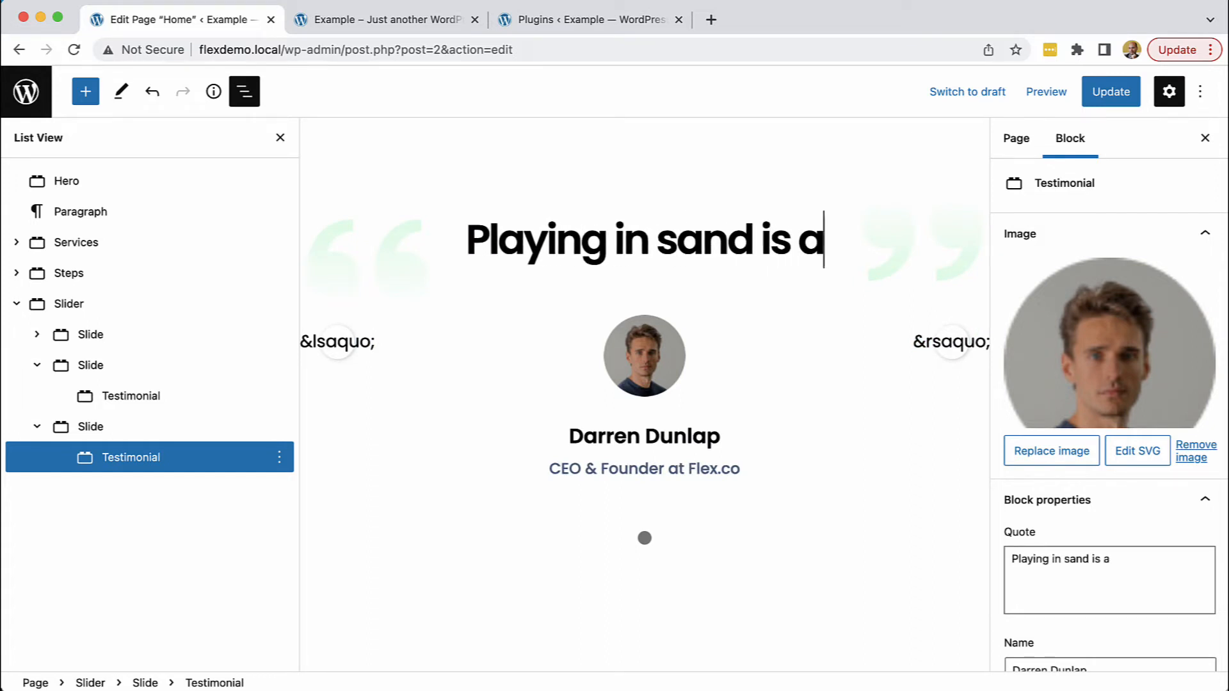
text(lso ok.)
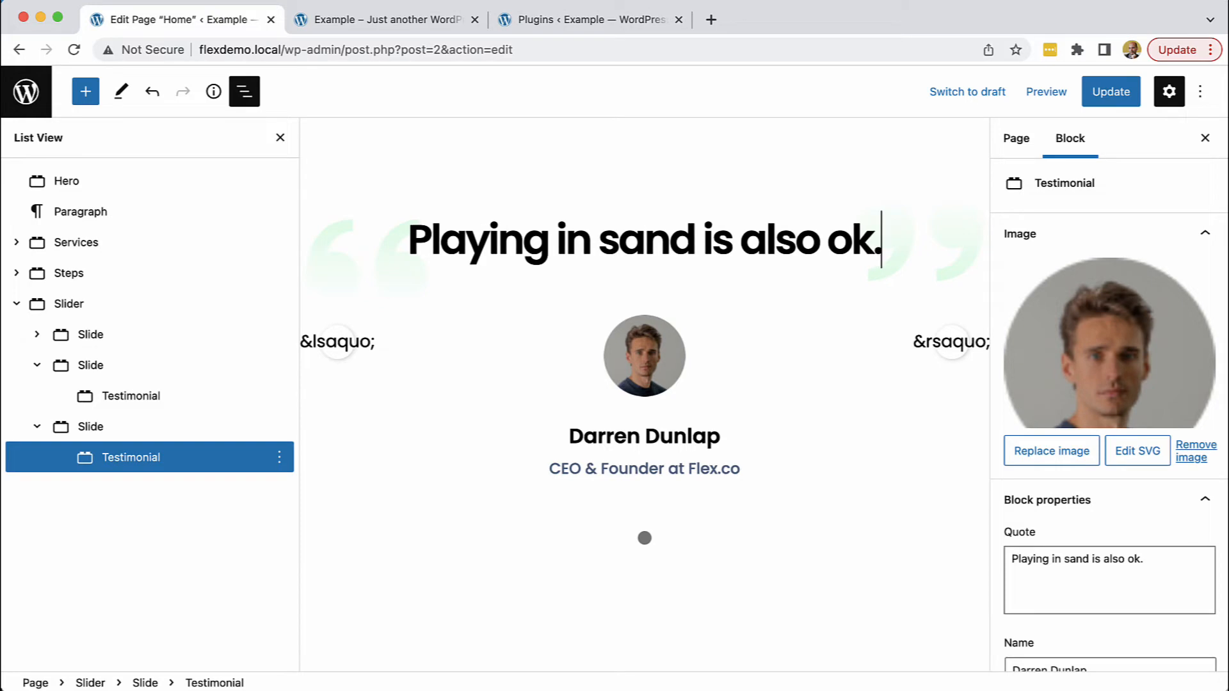
Replace the third testimonial's image with the Media Library photo of a white surfboard lying on the beach under a cloudy sky
click(1070, 344)
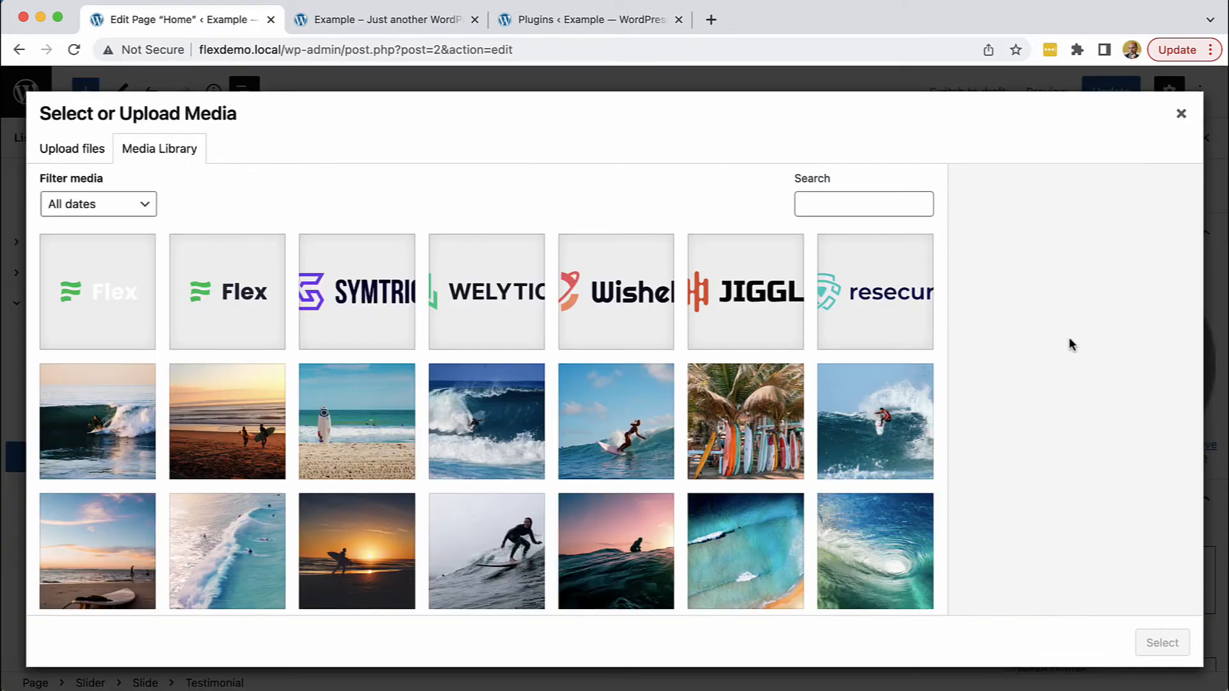
scroll(533, 368, down, 10)
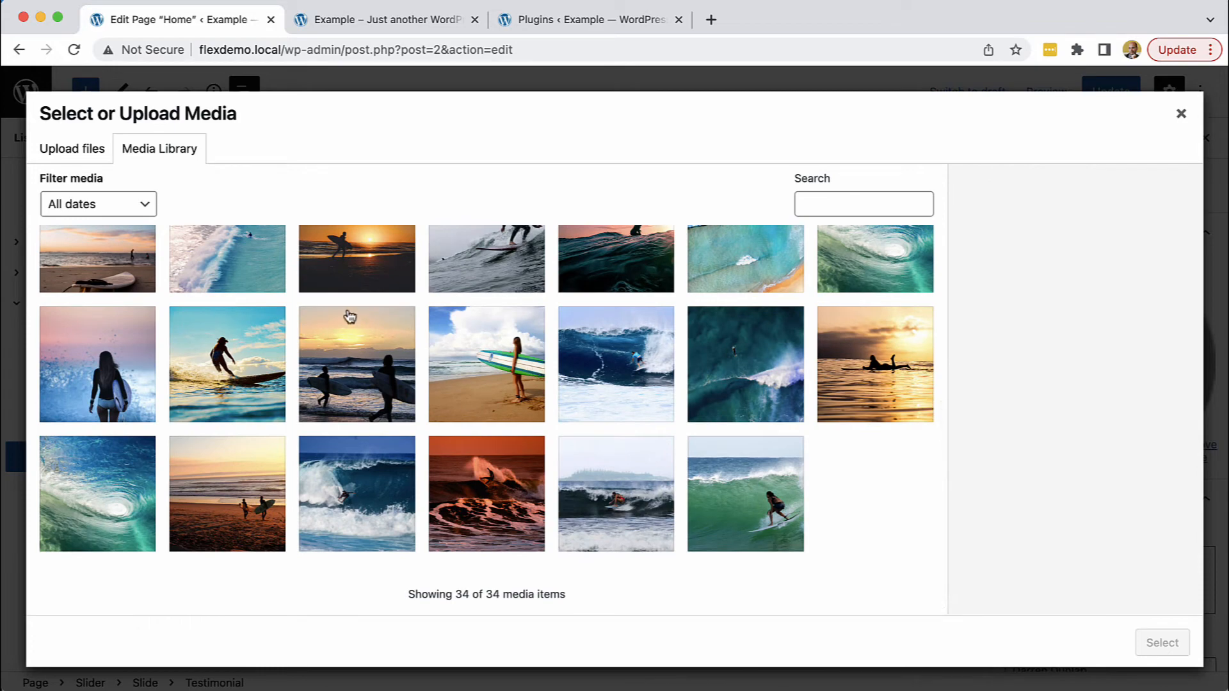
click(117, 271)
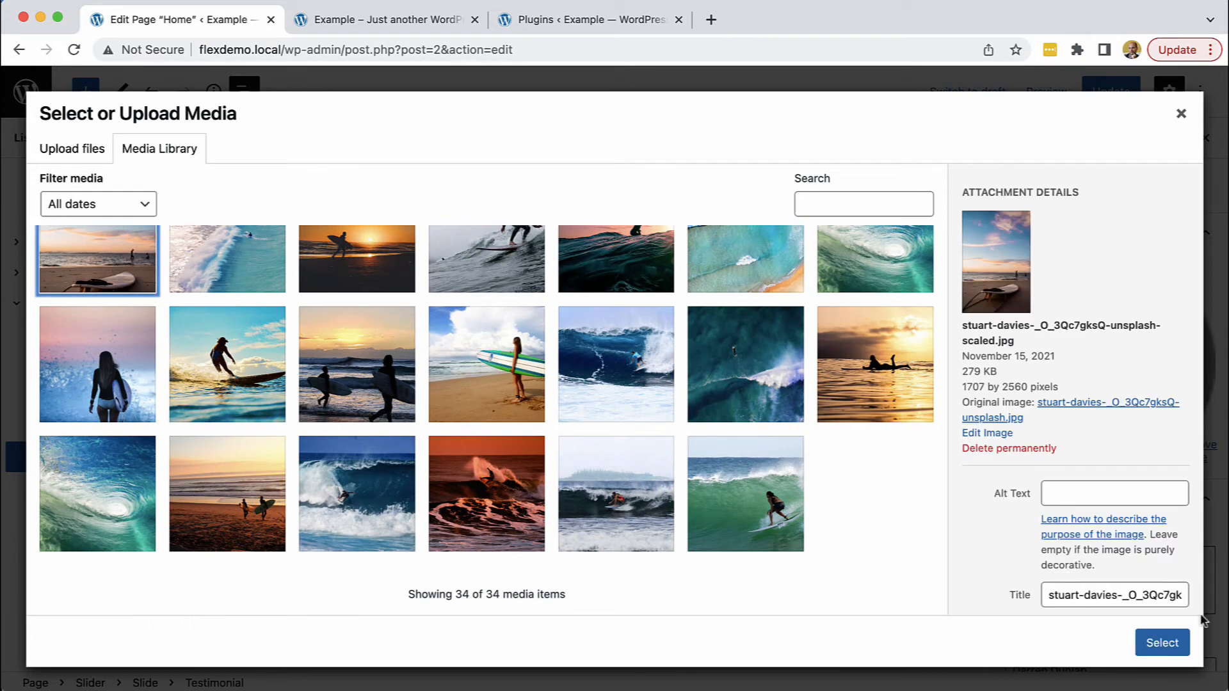
click(1163, 642)
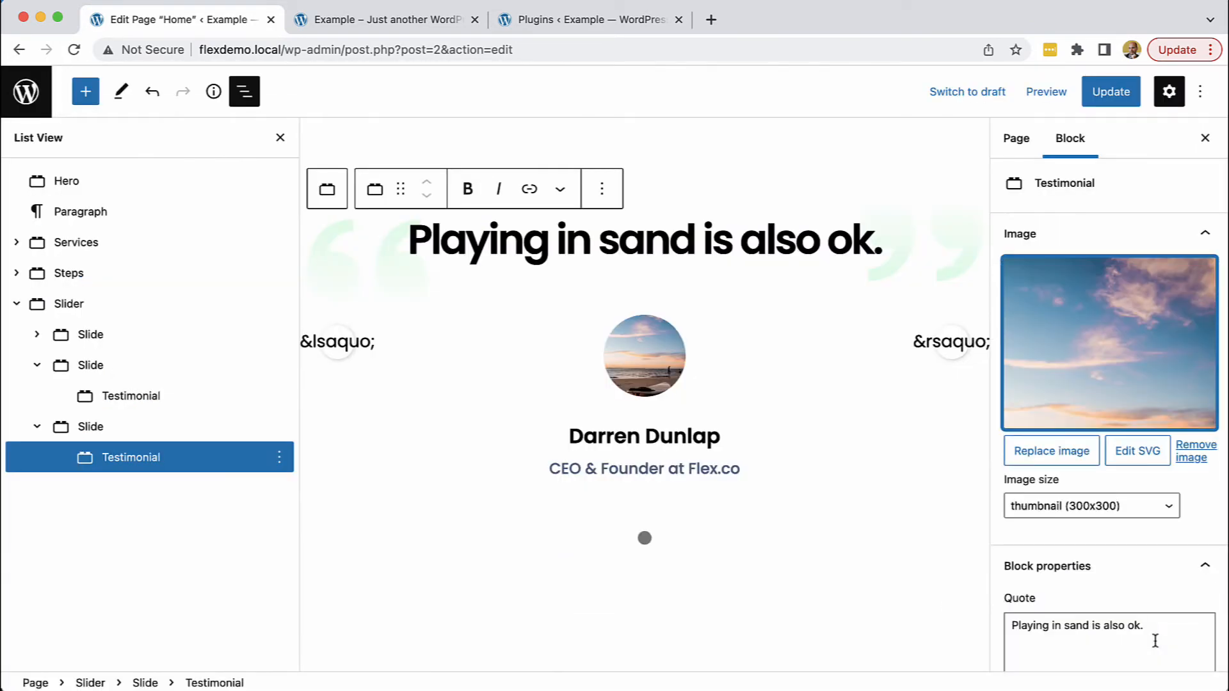
Replace the name under the third testimonial's image with a different full name
double_click(669, 436)
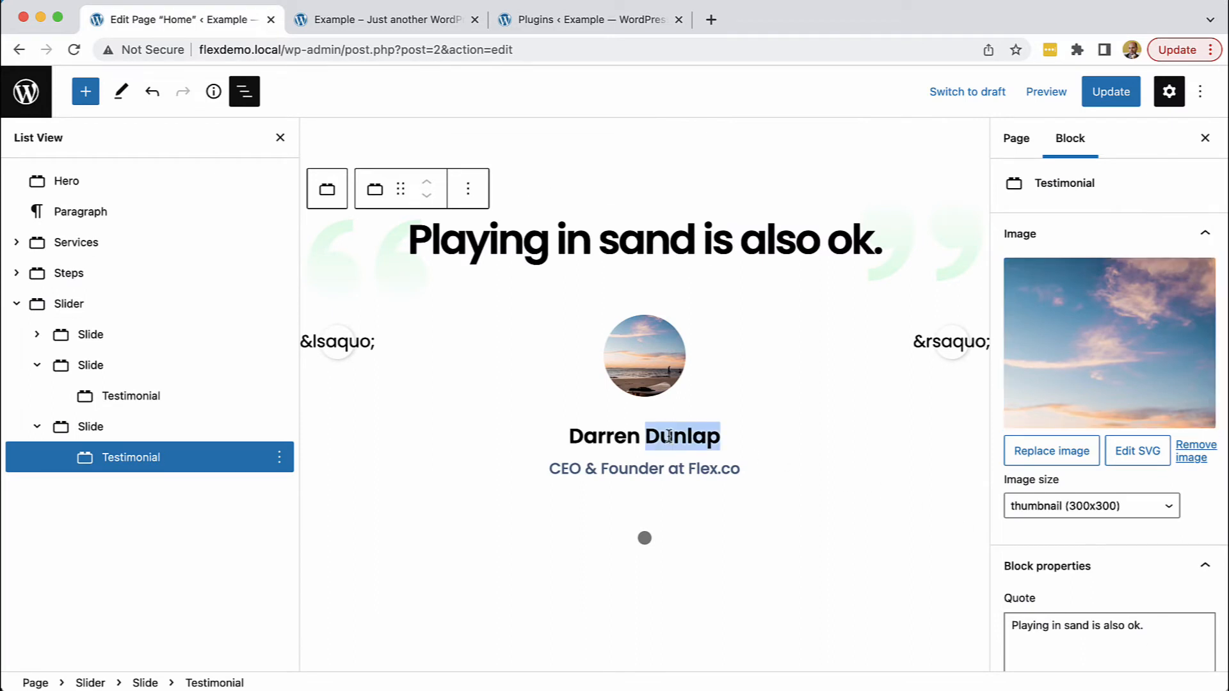
triple_click(603, 436)
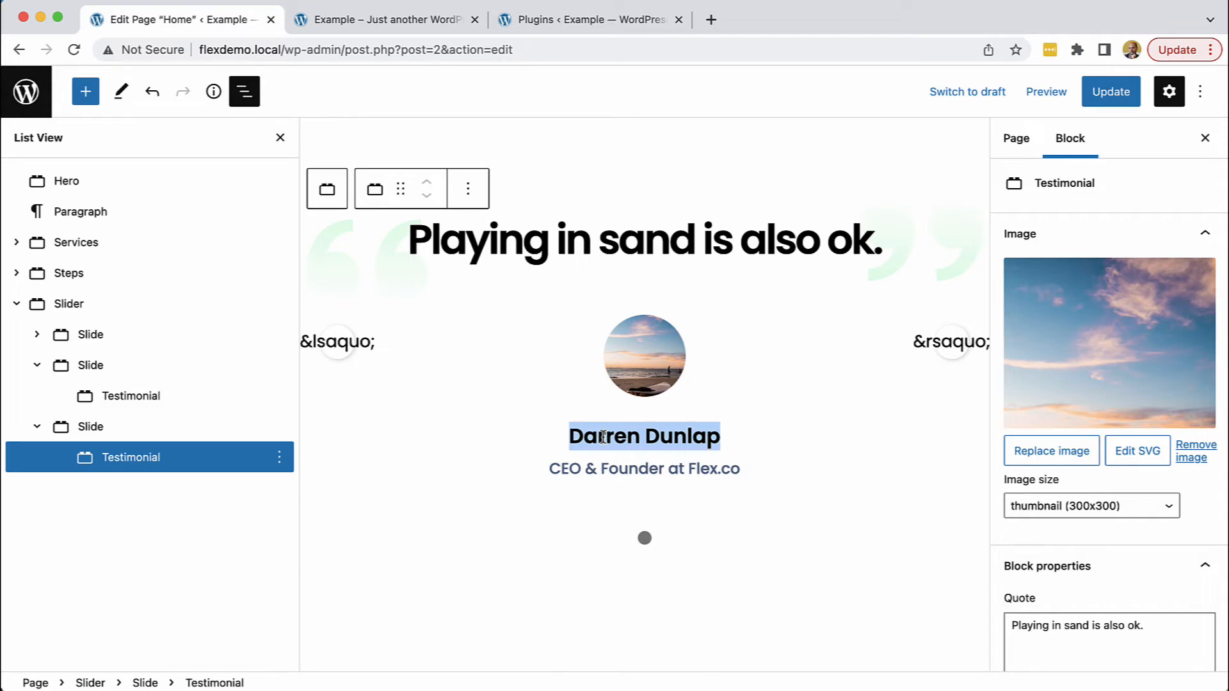
text(Peter )
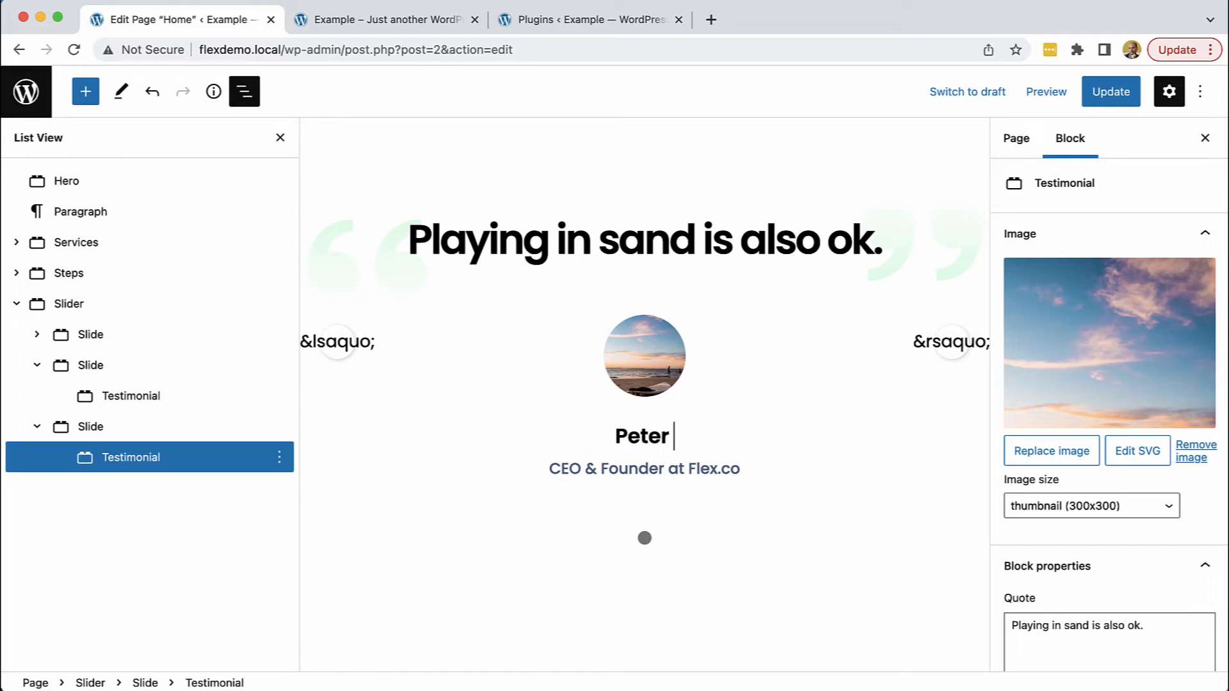
text(Builder)
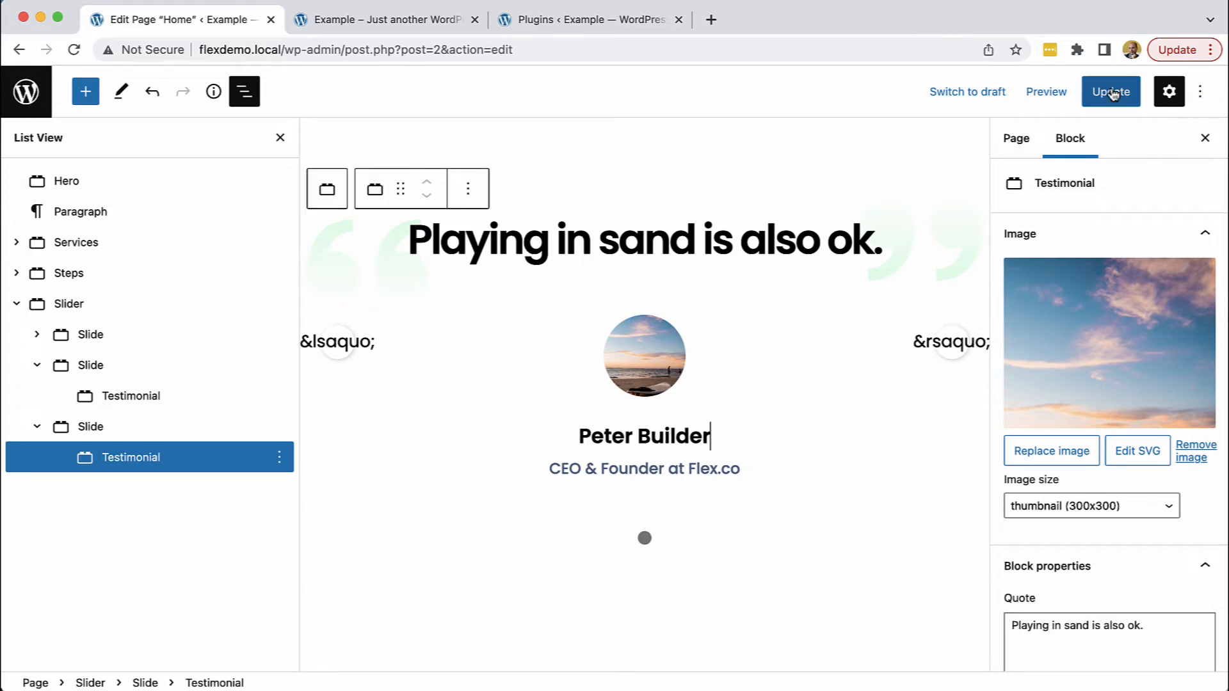
Update the Home page and reload the live site at flexdemo.local to check the testimonial slider
click(1113, 93)
click(373, 22)
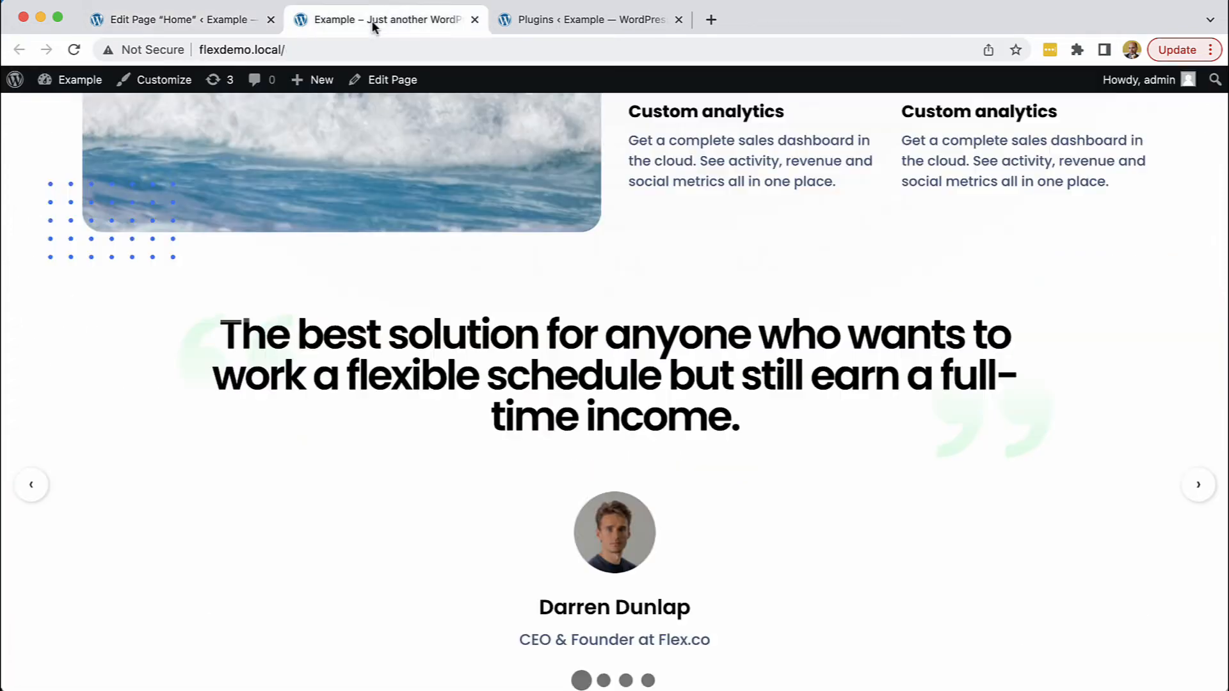
click(74, 50)
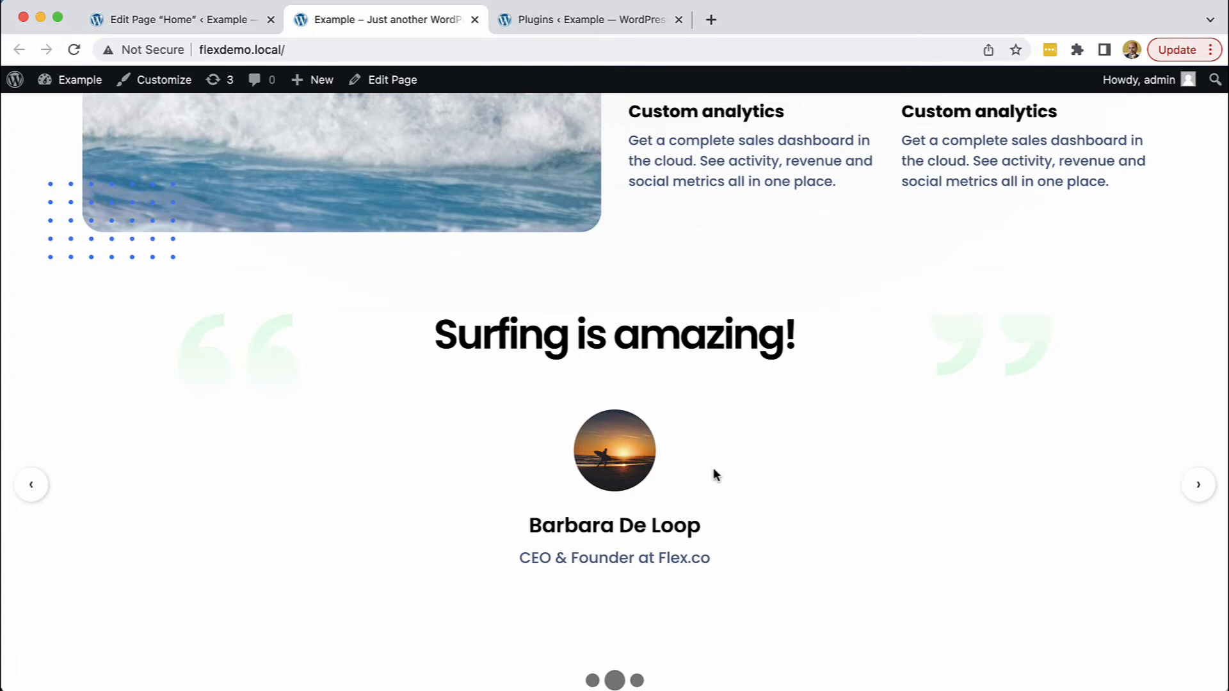
Page back and forth through the three testimonial slides on the live site using the slider's pagination dots
click(637, 681)
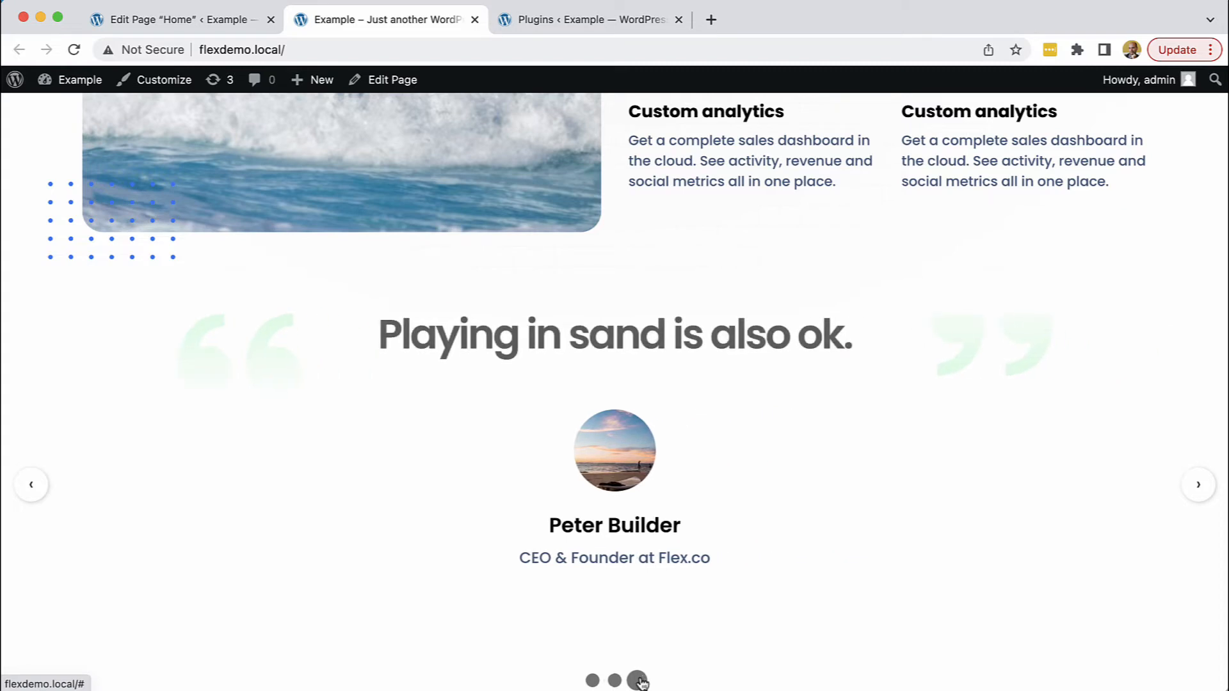
click(615, 681)
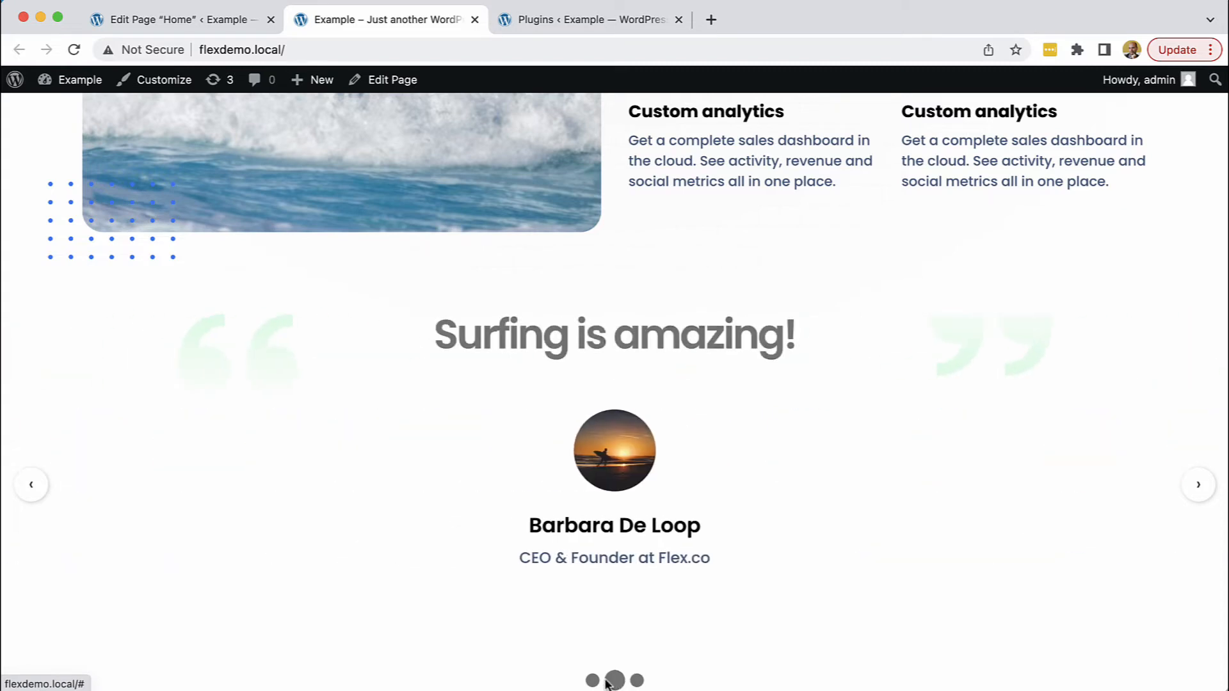
click(637, 680)
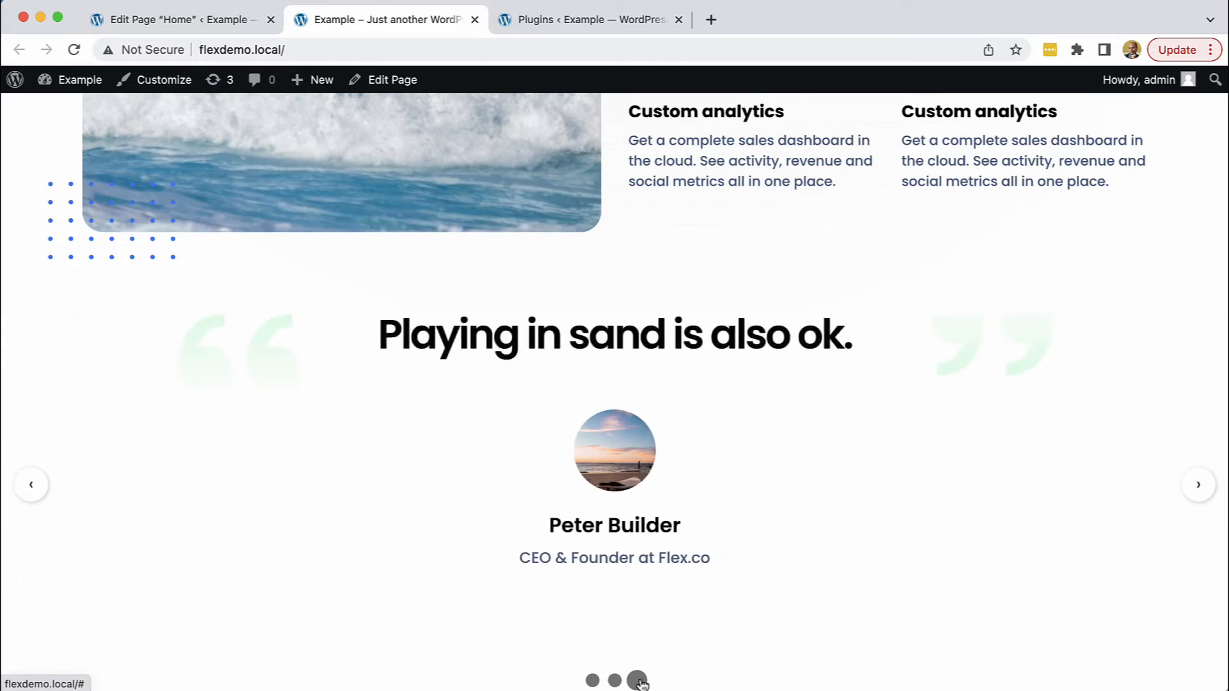
click(614, 681)
click(592, 681)
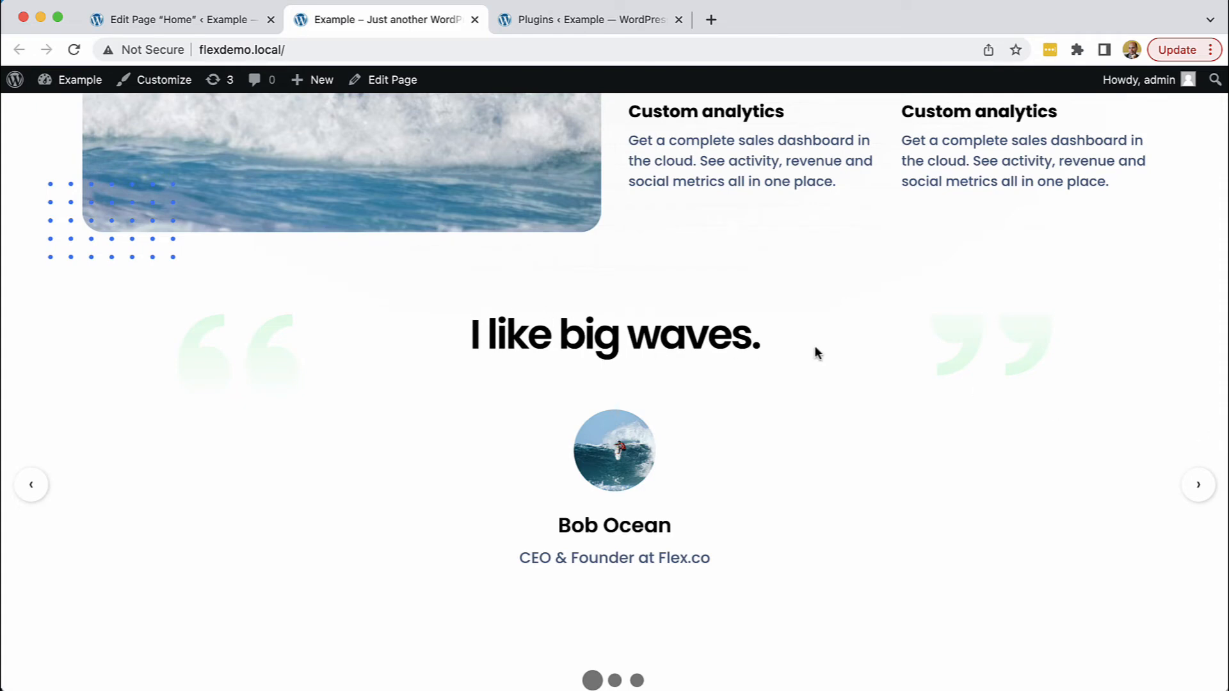
click(605, 680)
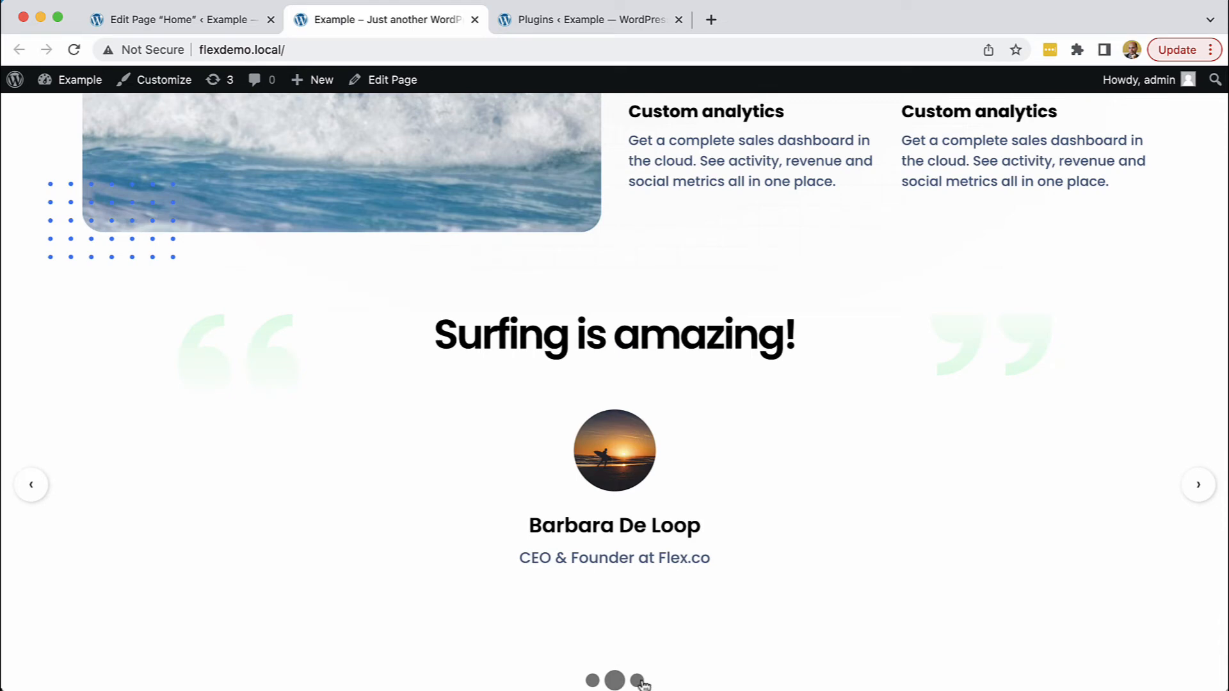
click(638, 681)
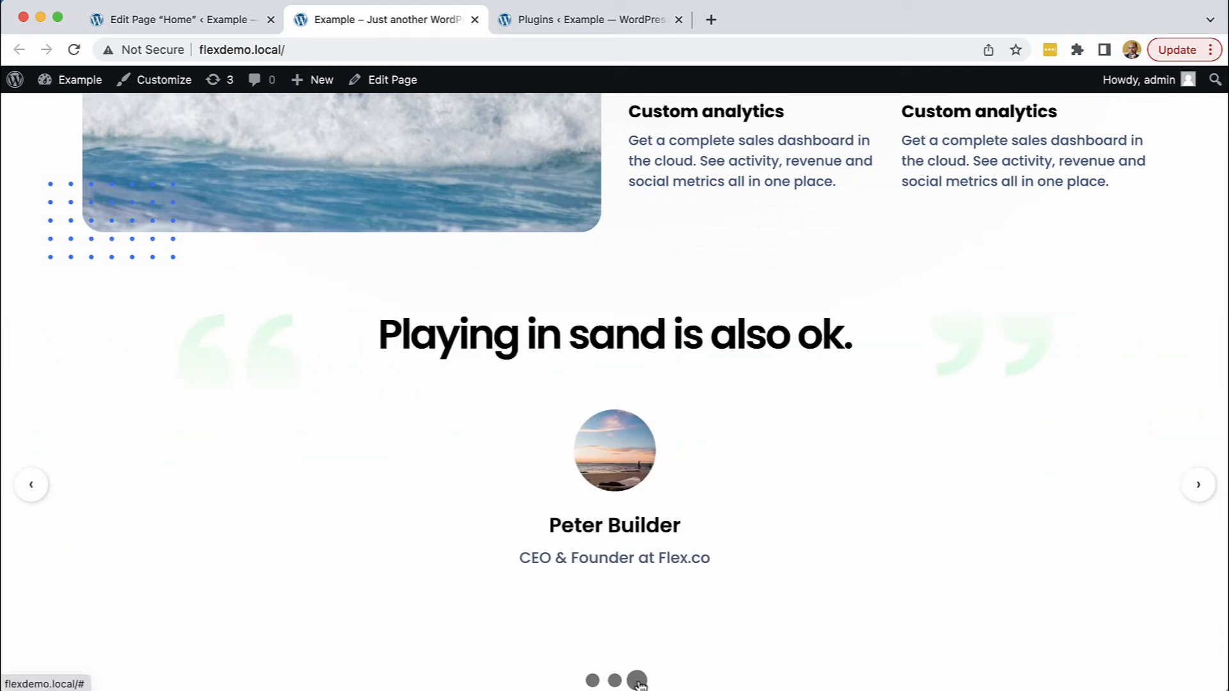
Switch to Pinegrow and set the target of the first pgia-slide's ShowContent animation timeline to the slide's inner div
click(574, 1)
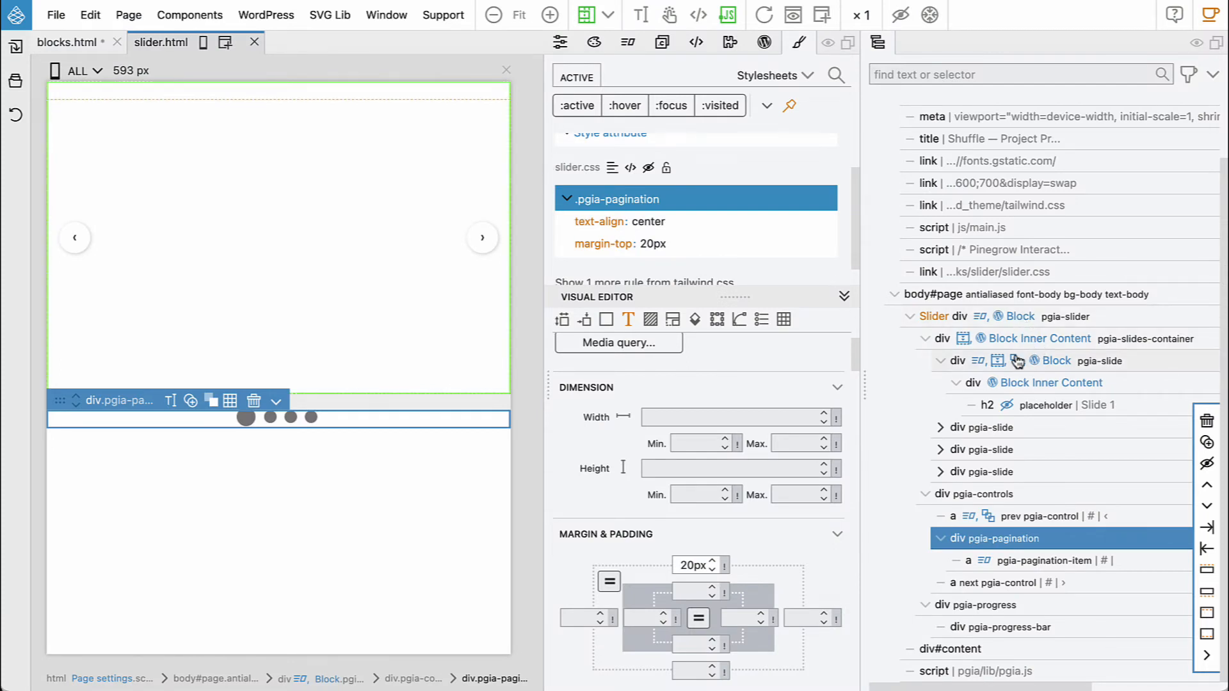
click(1100, 362)
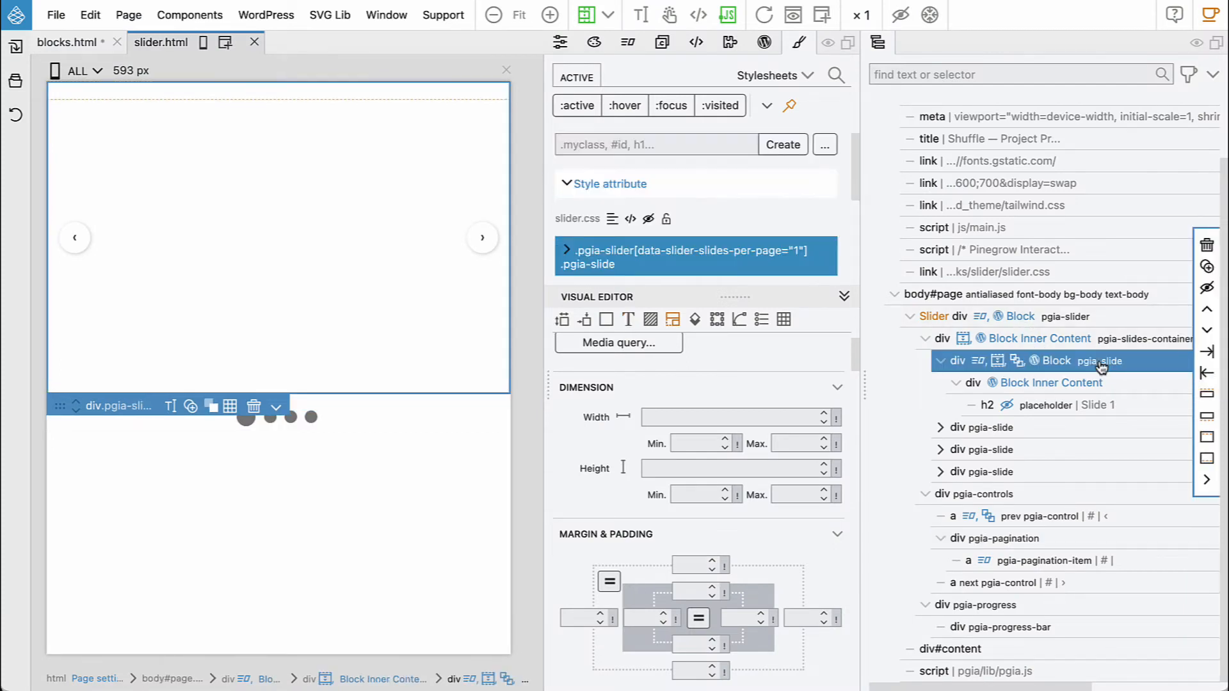
click(630, 44)
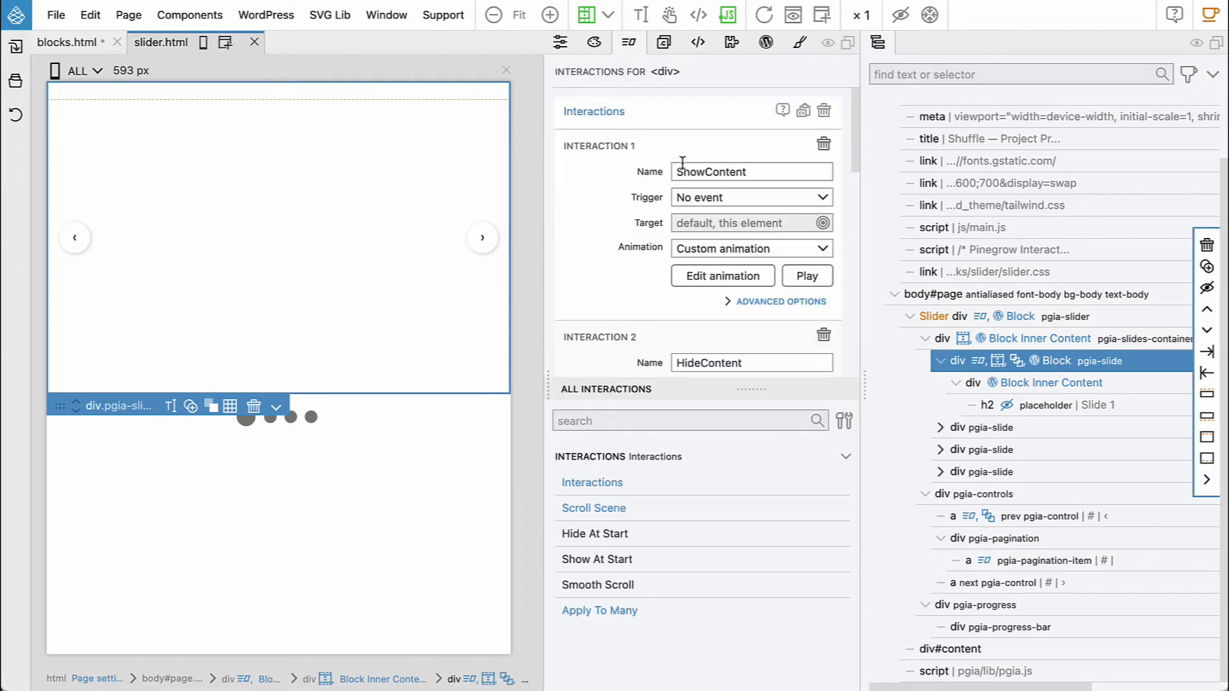
scroll(702, 320, down, 5)
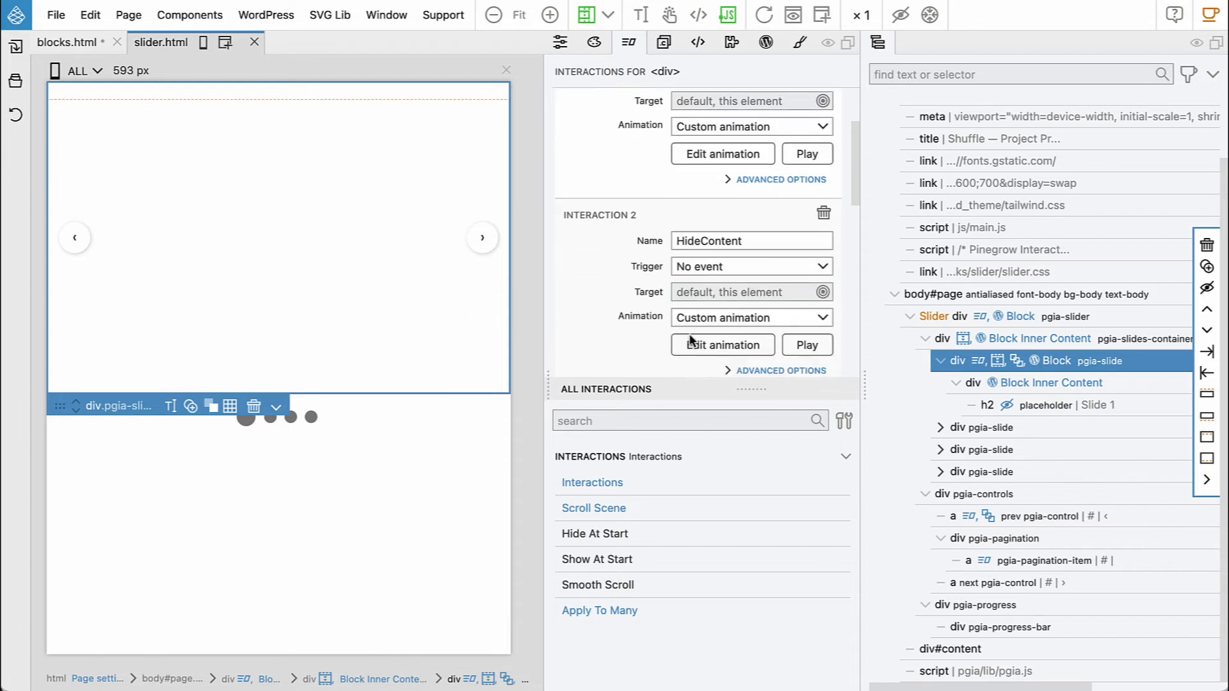
scroll(689, 333, up, 3)
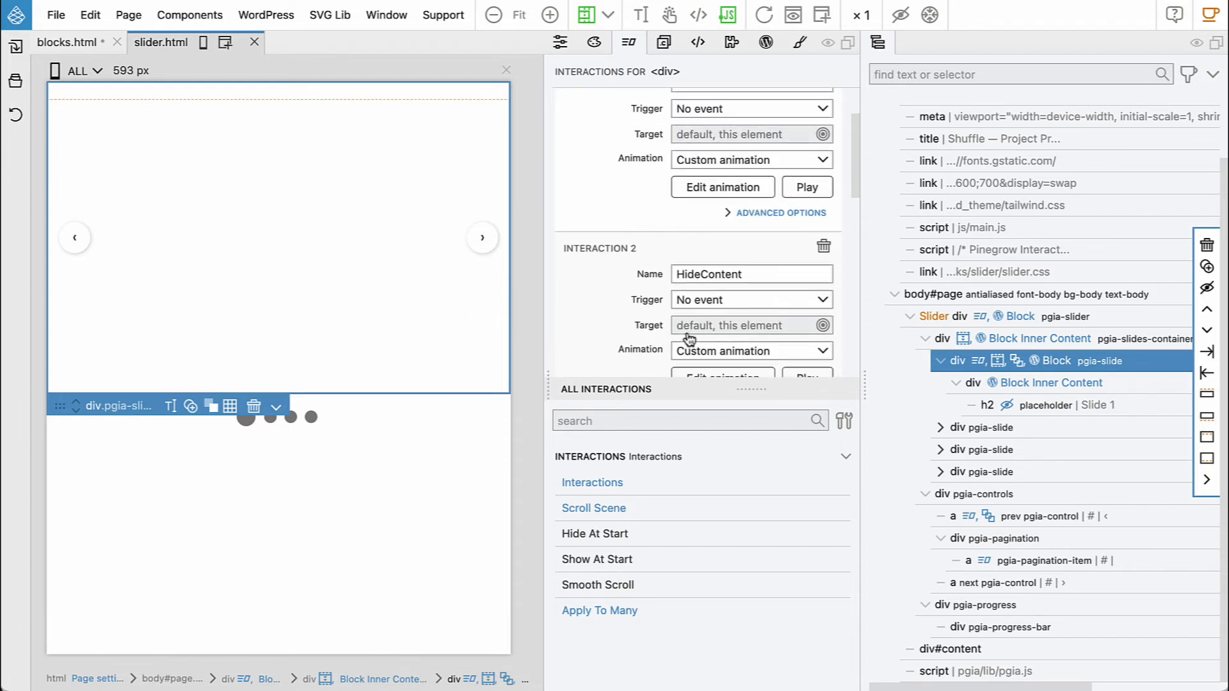
click(729, 187)
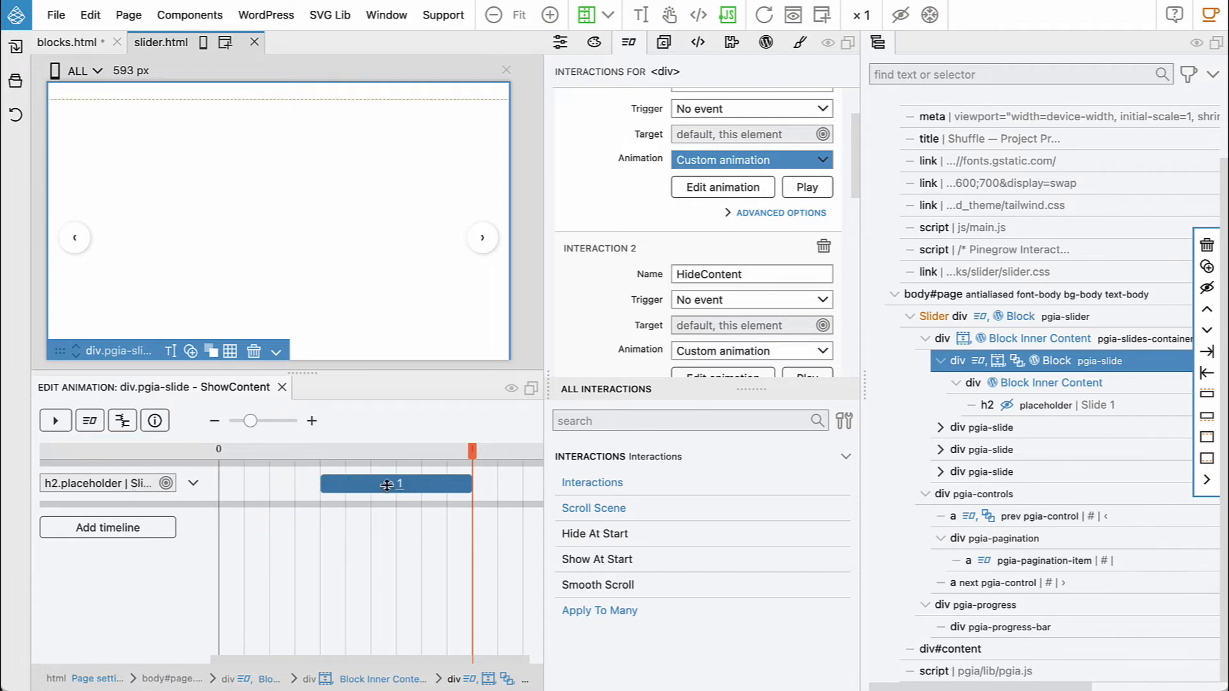
click(103, 483)
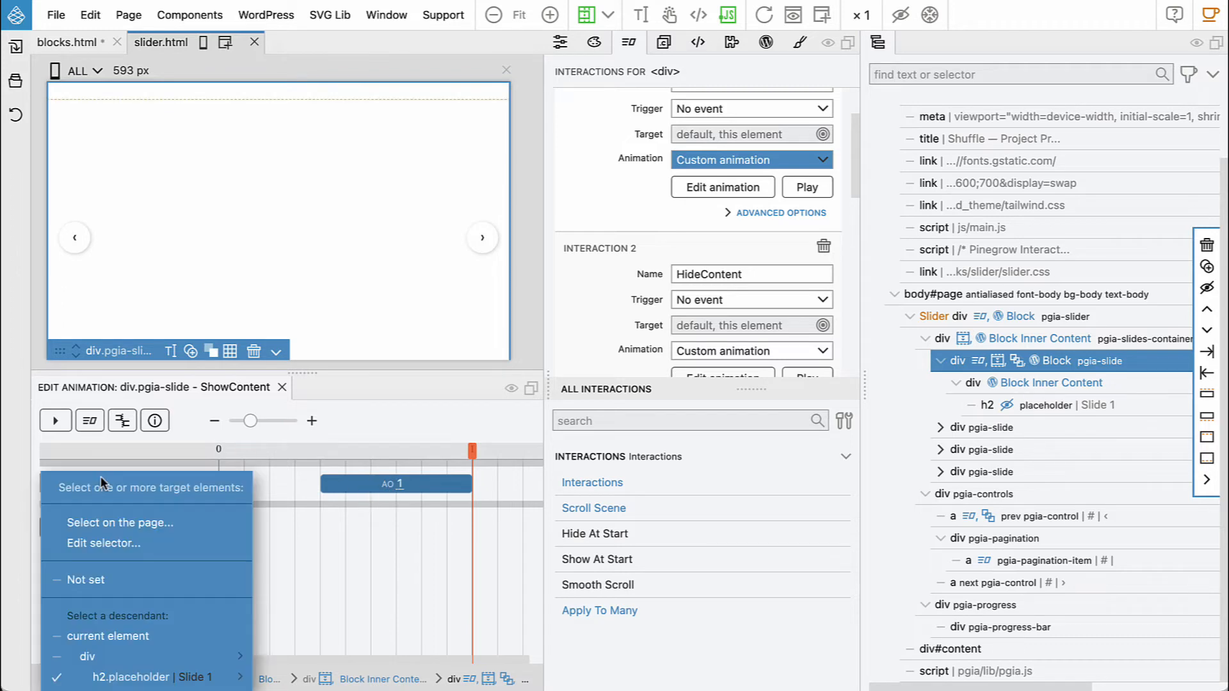
click(129, 659)
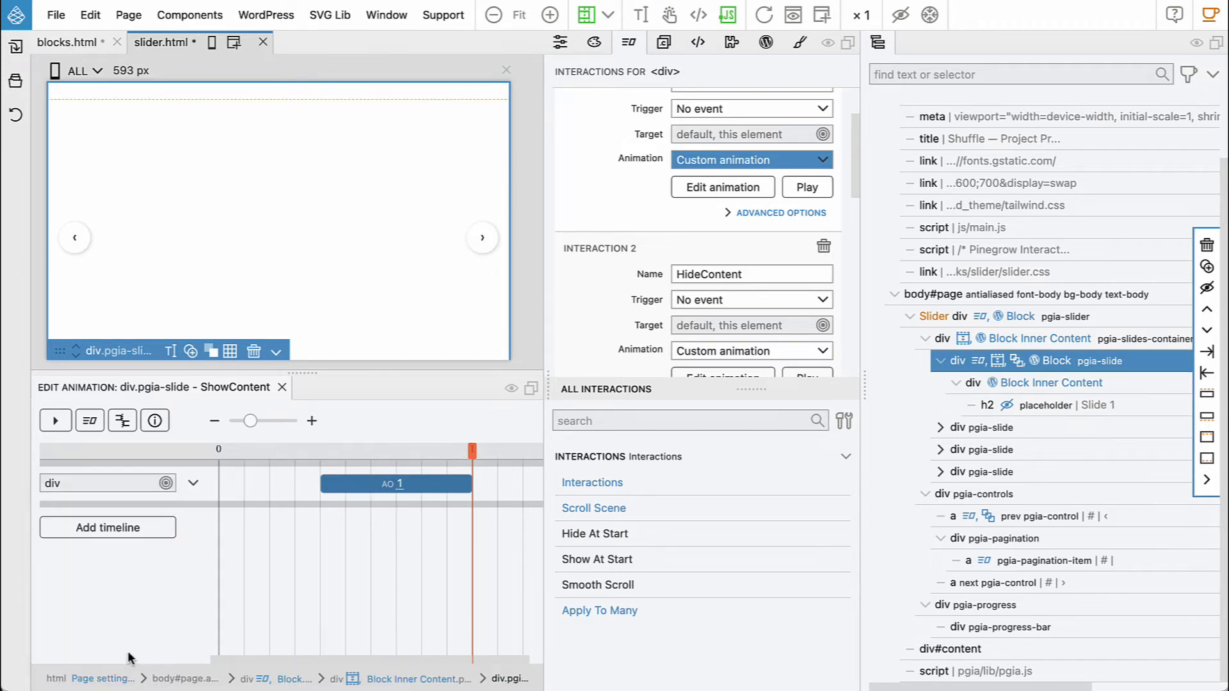
click(66, 488)
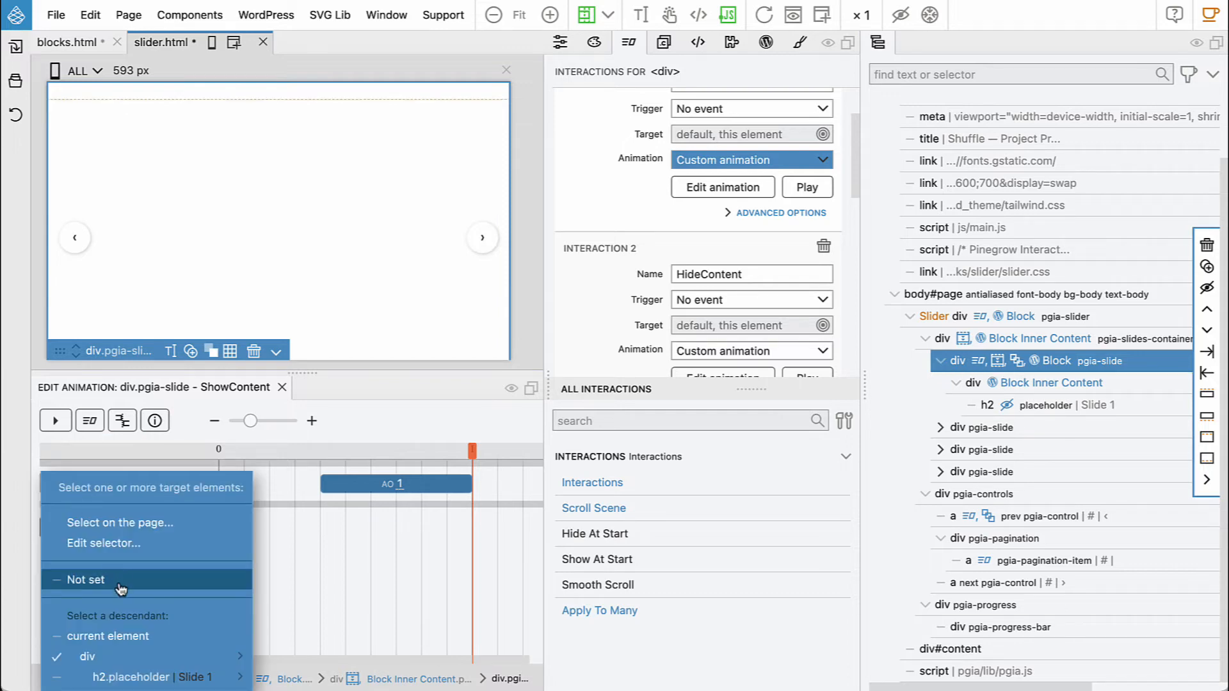
click(126, 657)
Set the HideContent animation timeline's target to the slide's inner div and mute that timeline
scroll(752, 331, down, 3)
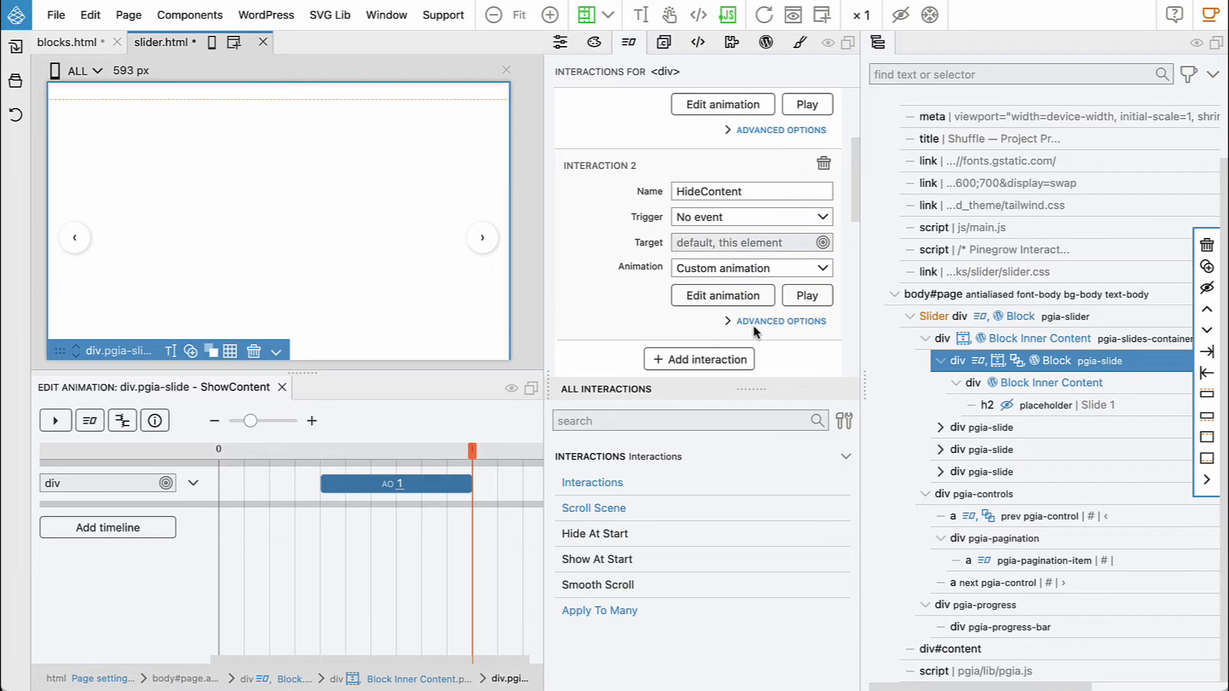
click(712, 298)
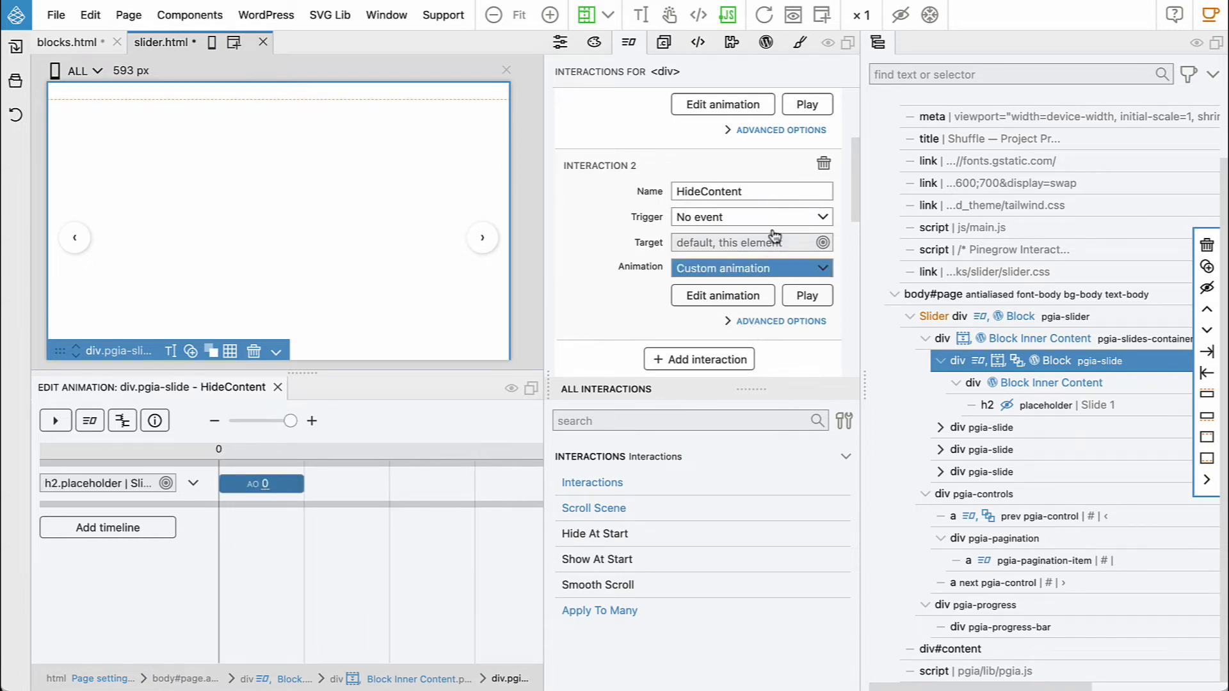
click(60, 481)
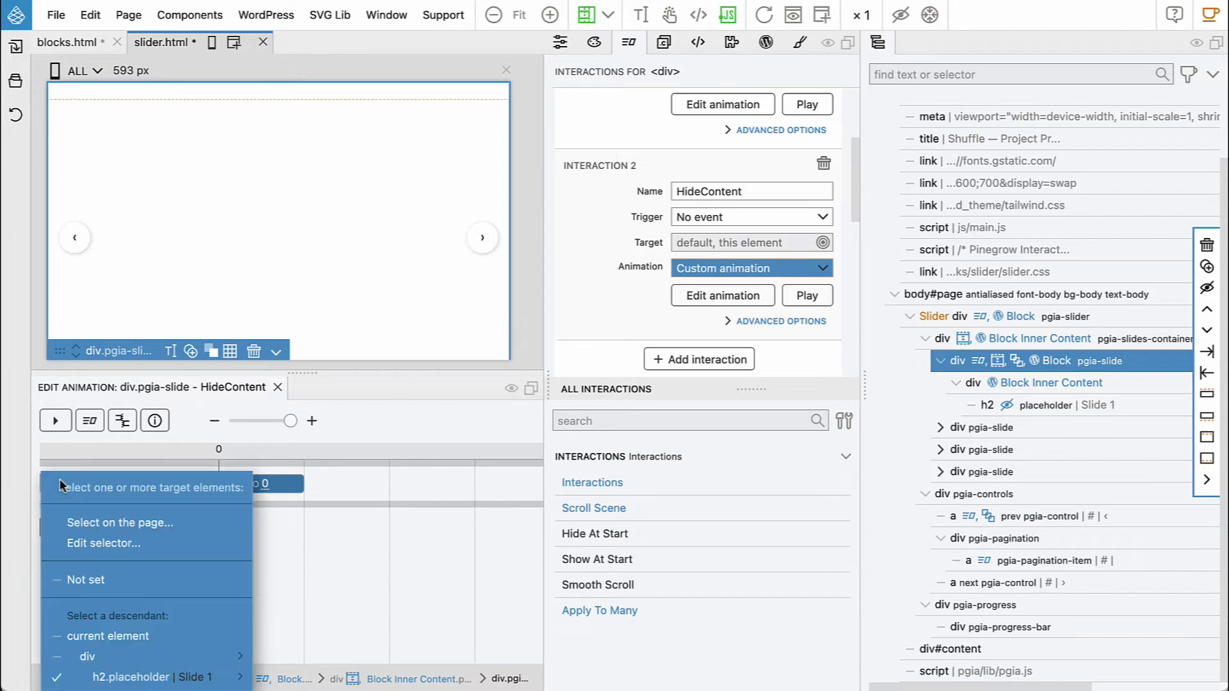
click(96, 658)
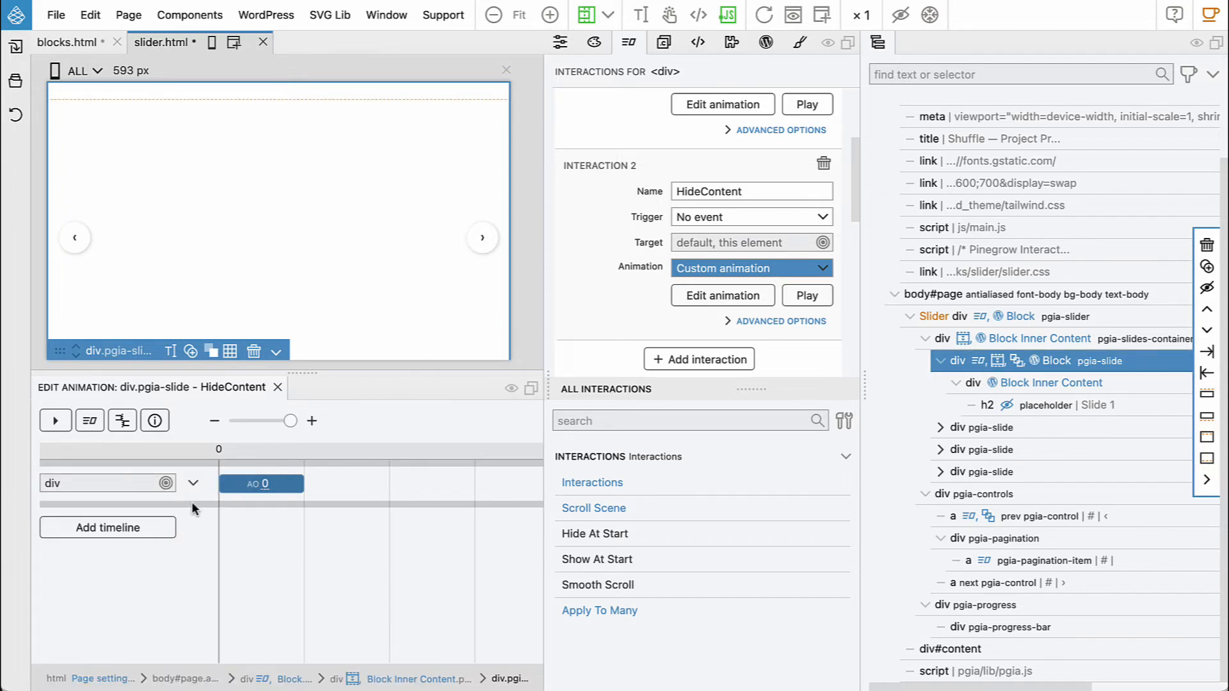
click(193, 484)
mouse_move(240, 585)
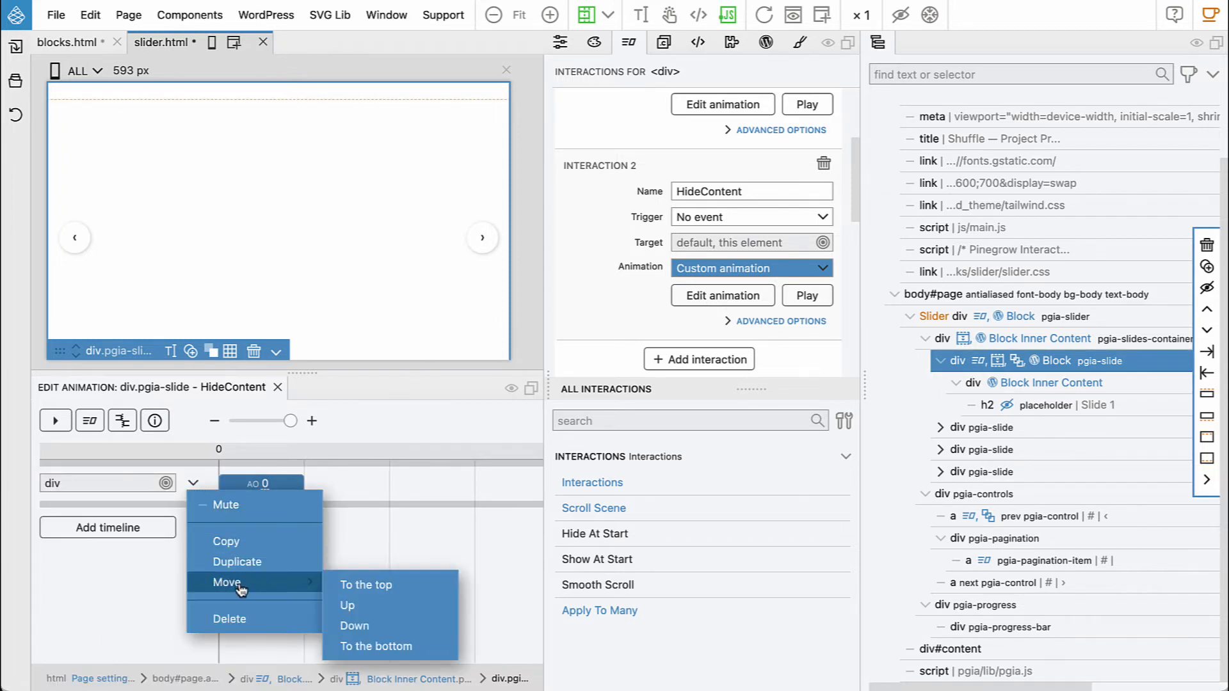
click(256, 505)
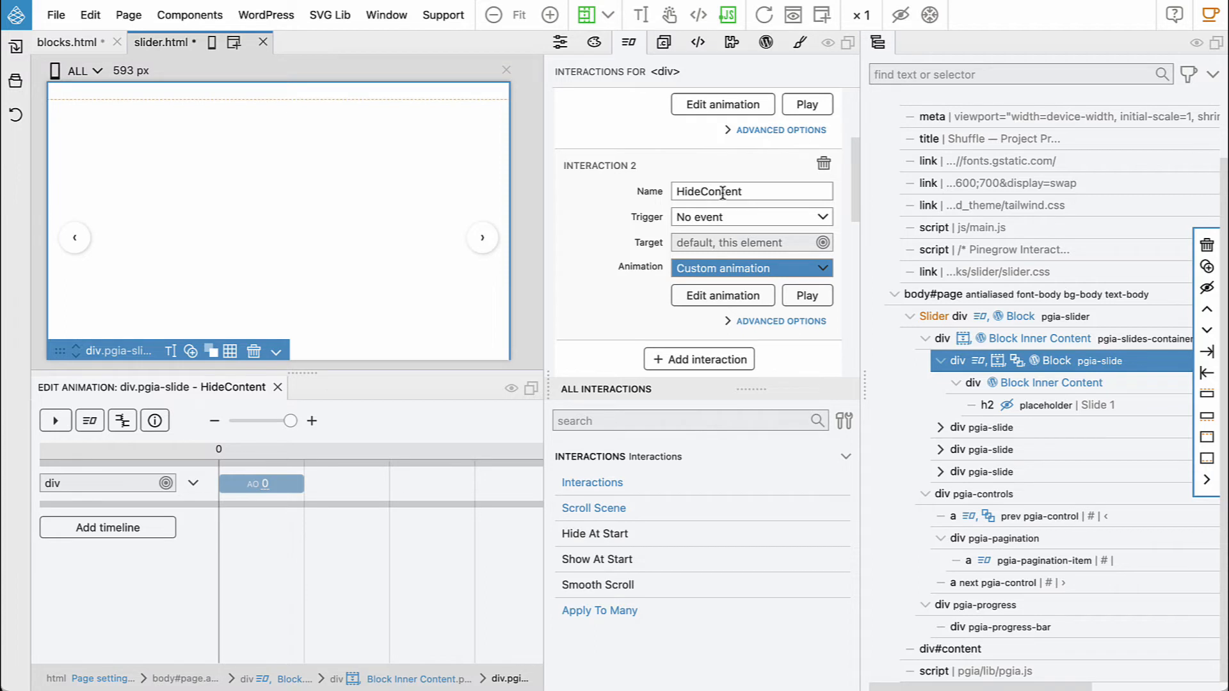
Remove the Apply To Many setting from the first pgia-slide's interactions and save slider.html
scroll(722, 192, up, 5)
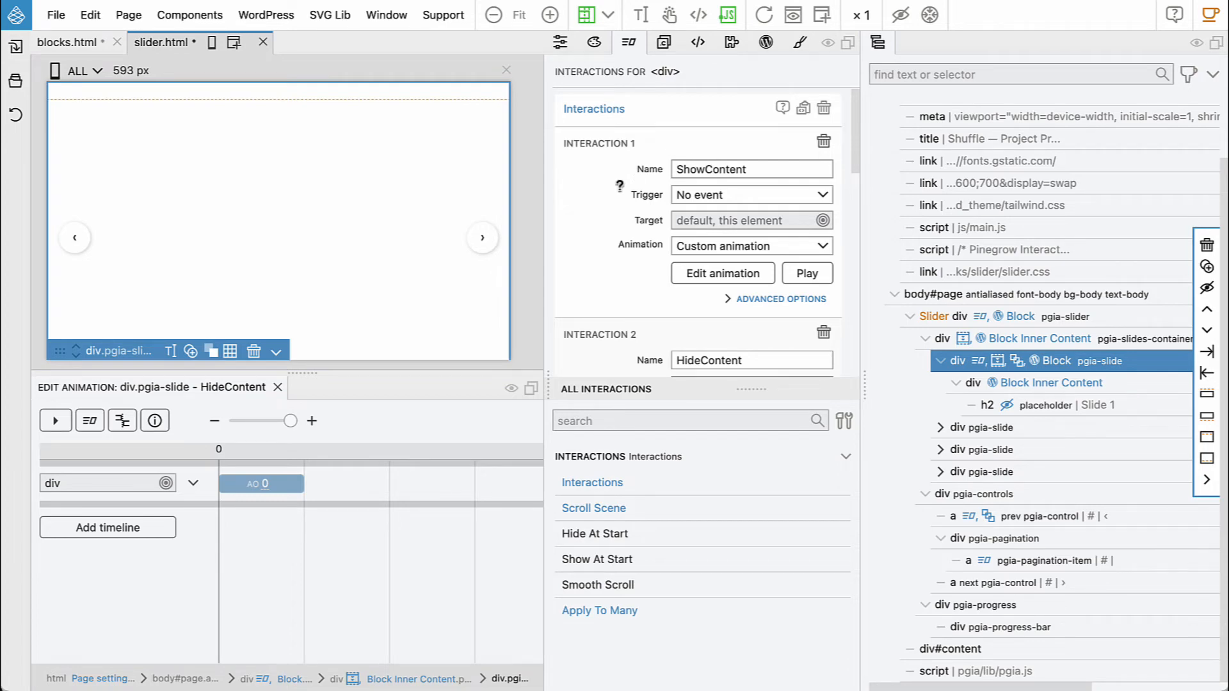
scroll(619, 187, down, 3)
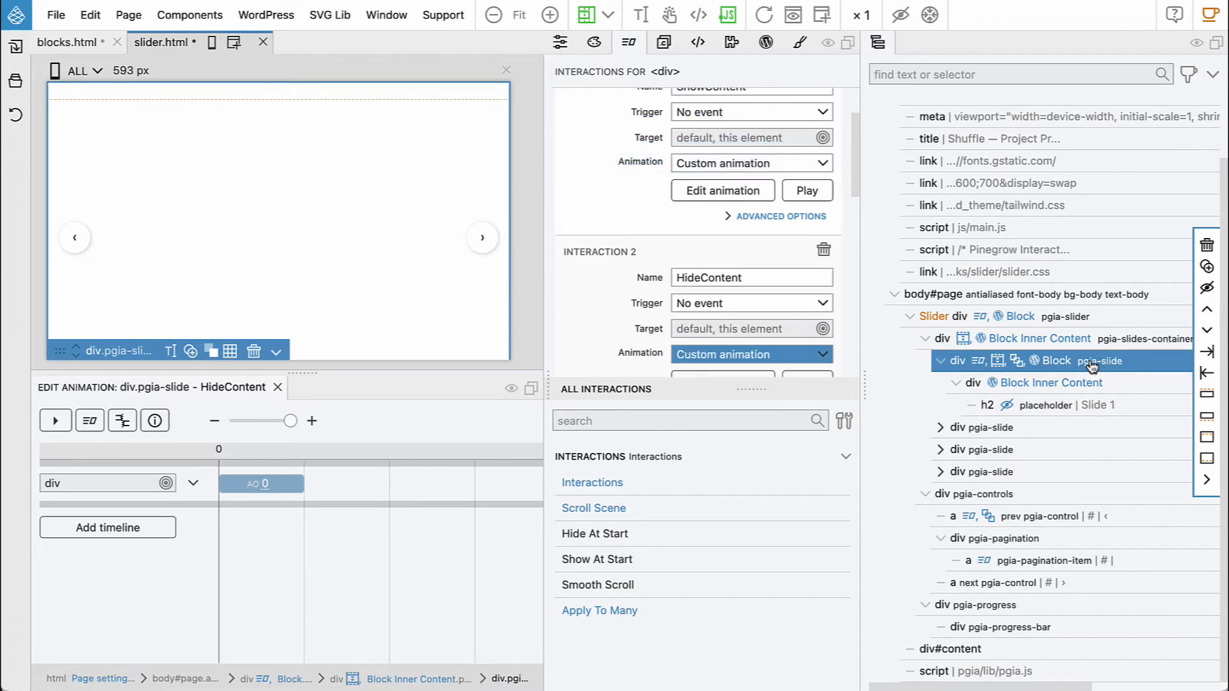
scroll(688, 313, down, 4)
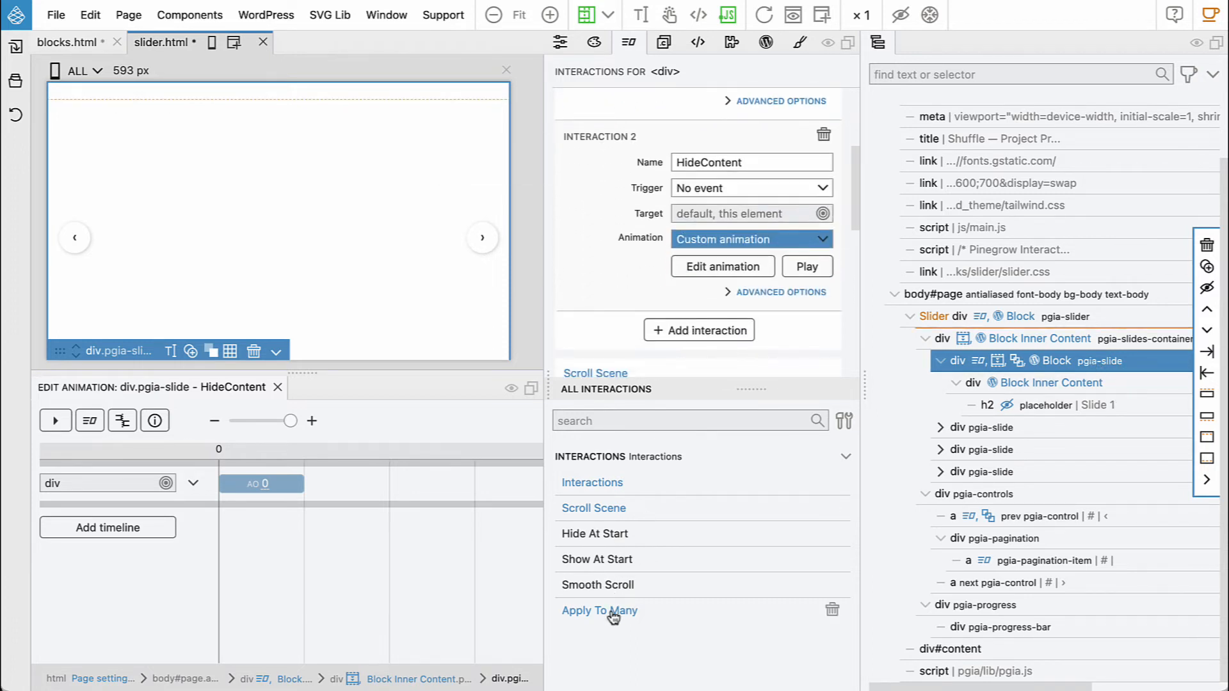
scroll(695, 310, down, 4)
scroll(695, 308, down, 5)
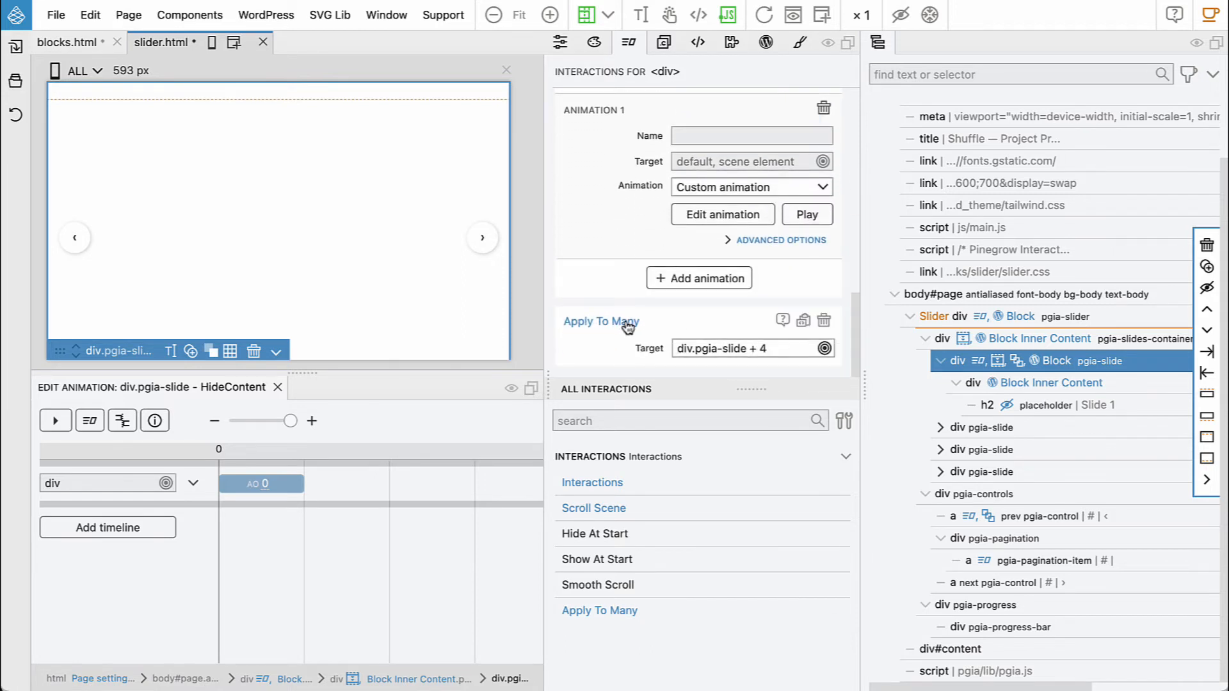
mouse_move(628, 327)
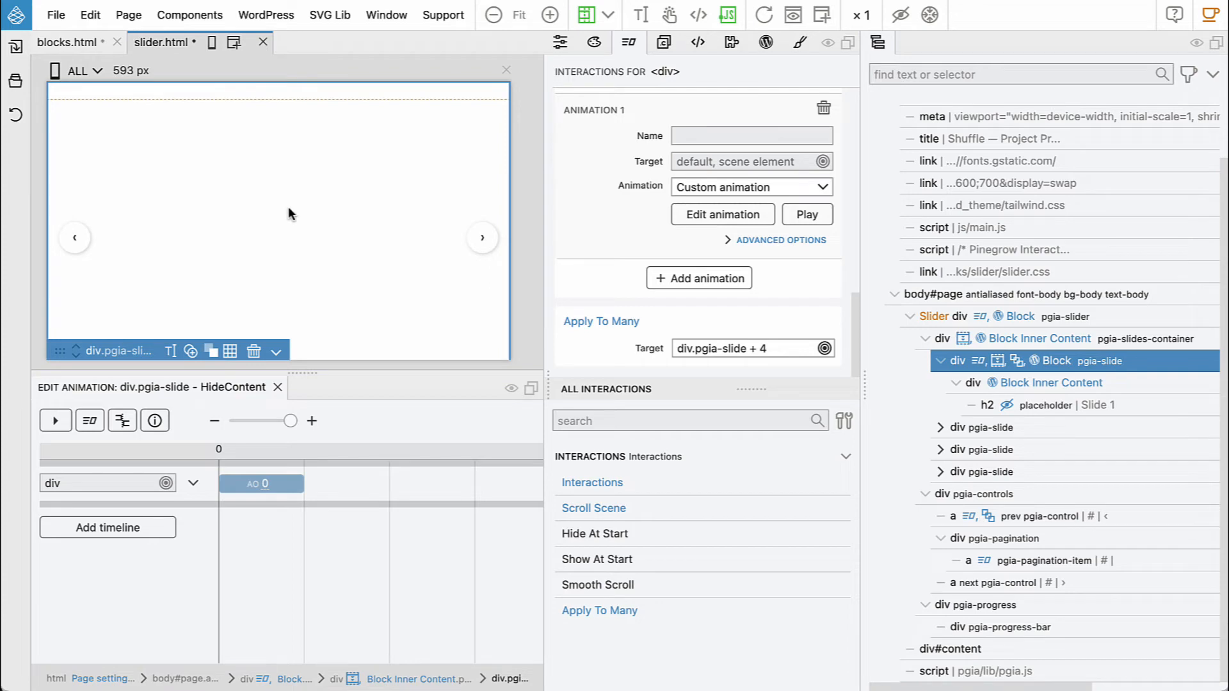
mouse_move(753, 328)
click(824, 322)
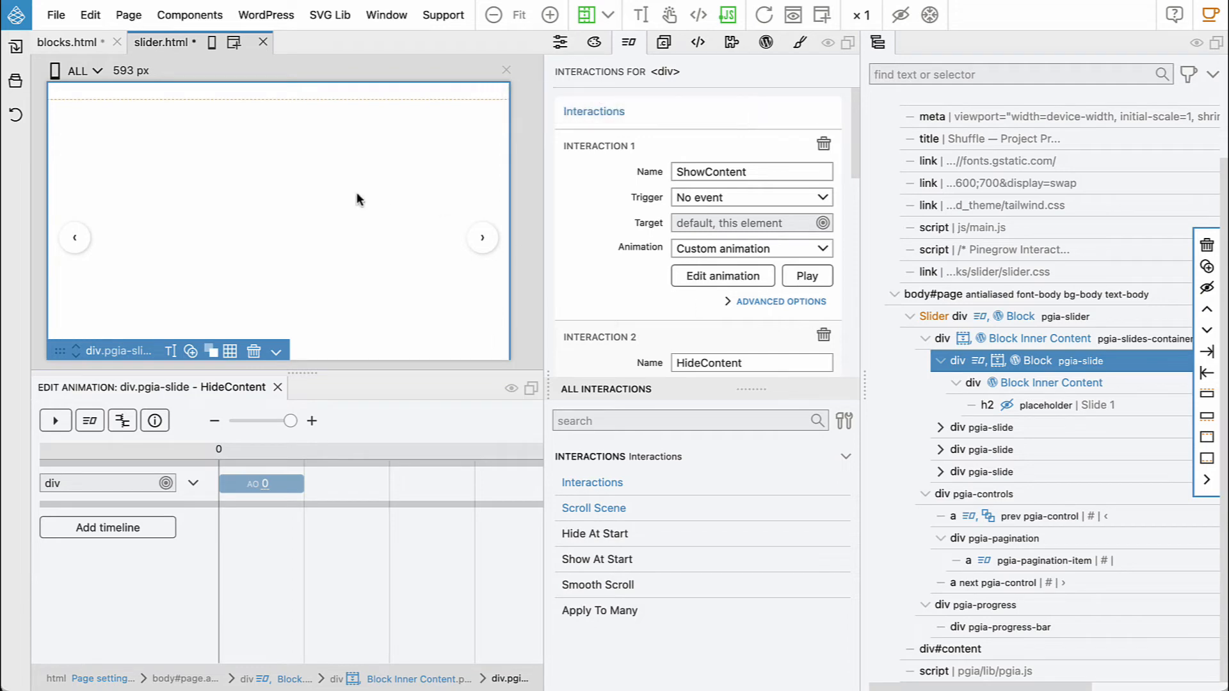
key(ctrl+s)
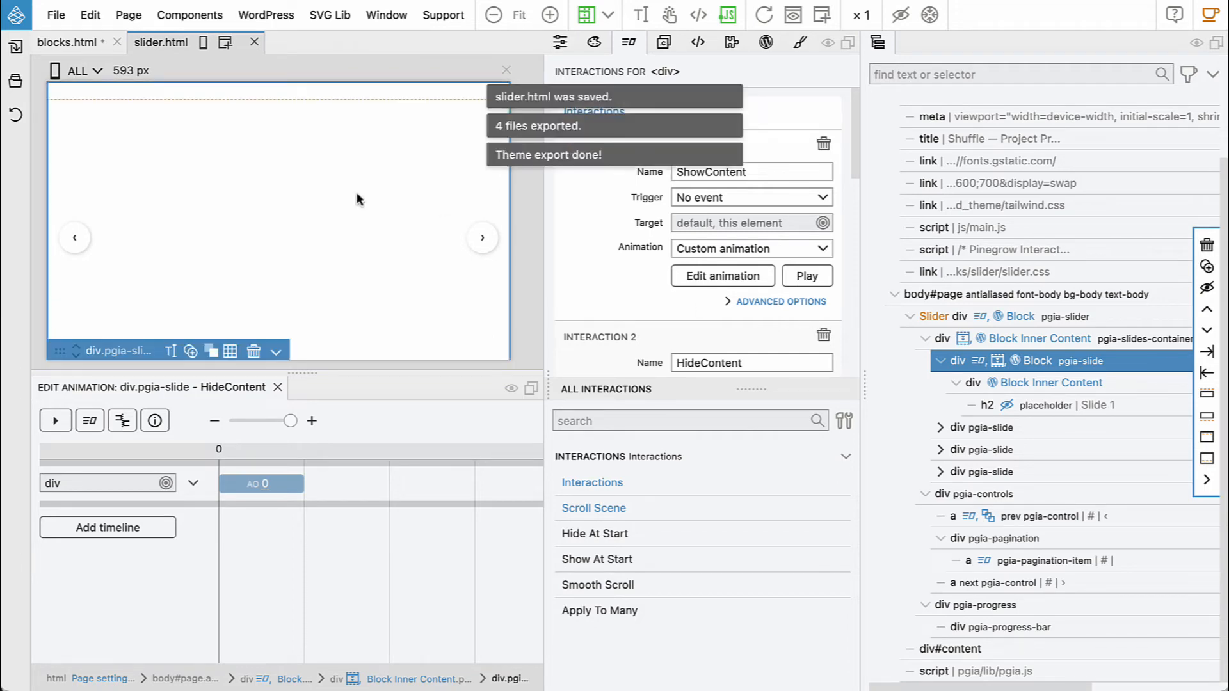
Switch to Chrome and reload the WordPress editor of the Home page
key(super+Tab)
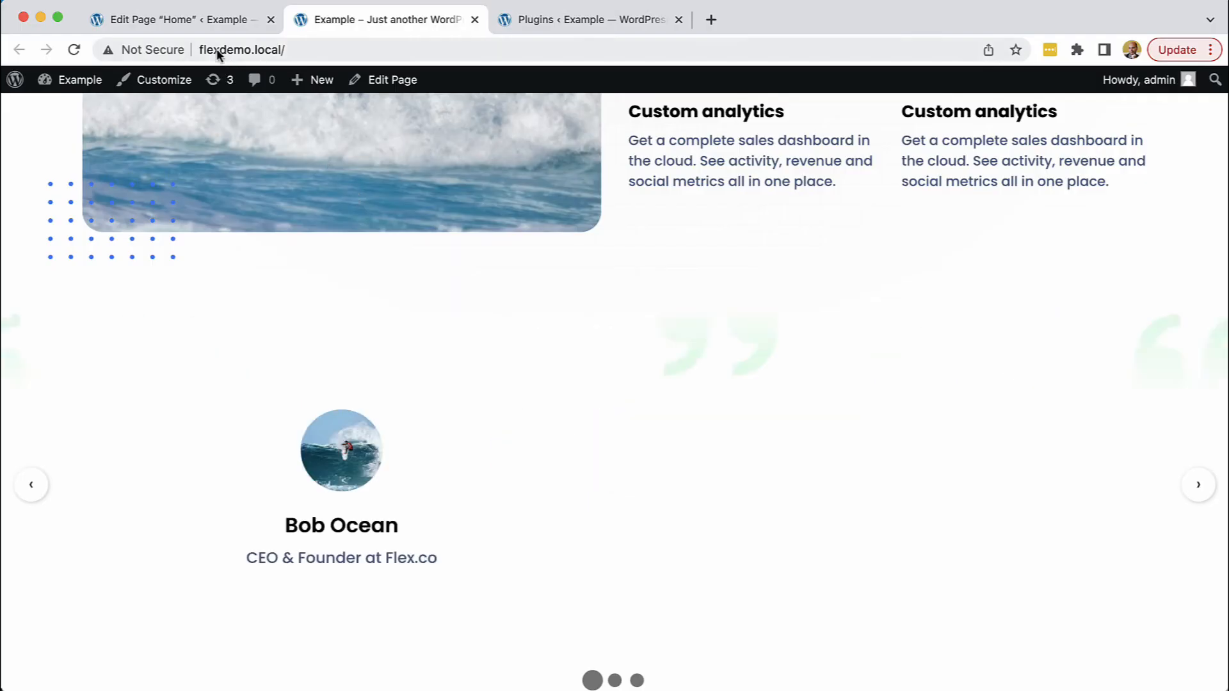
click(202, 21)
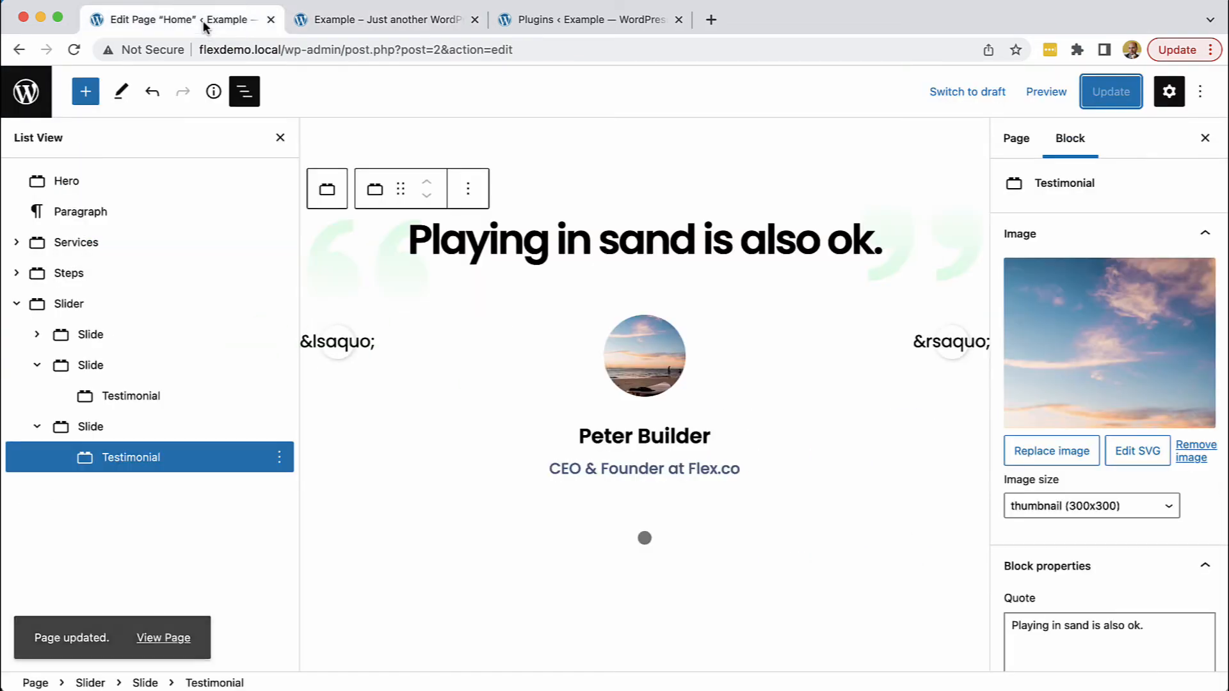
click(74, 50)
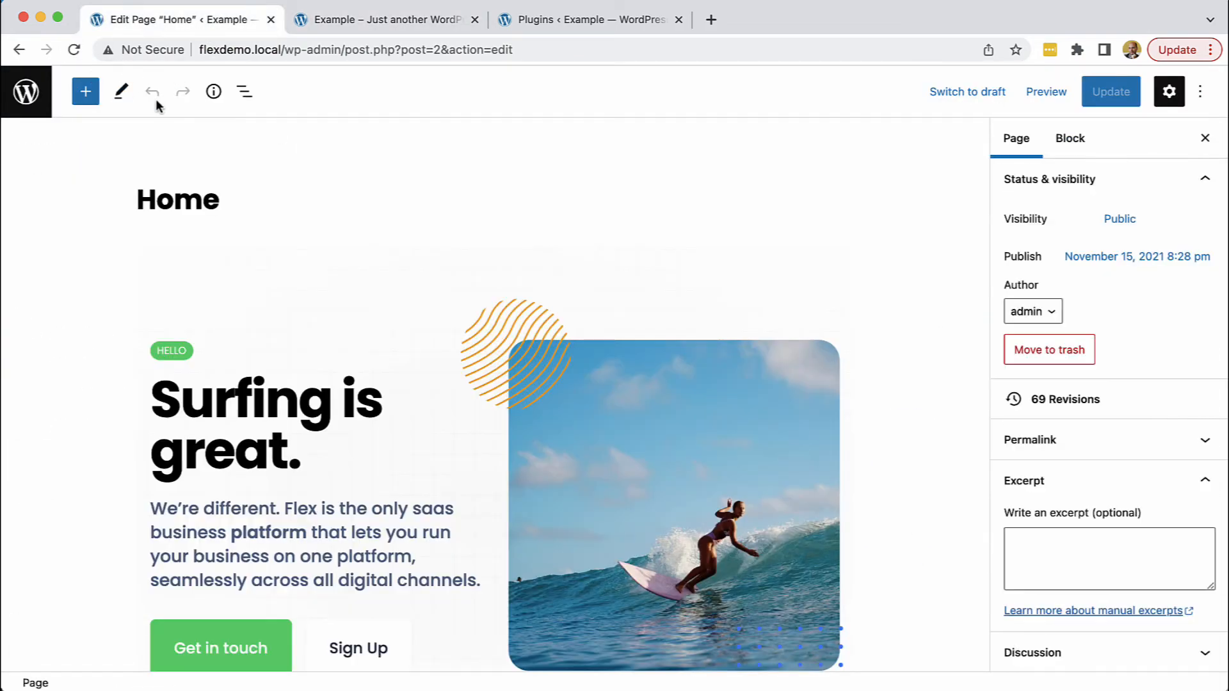
Run block recovery on the slider's first Slide block, the one with the "I like big waves." testimonial
scroll(441, 295, down, 15)
scroll(442, 298, down, 8)
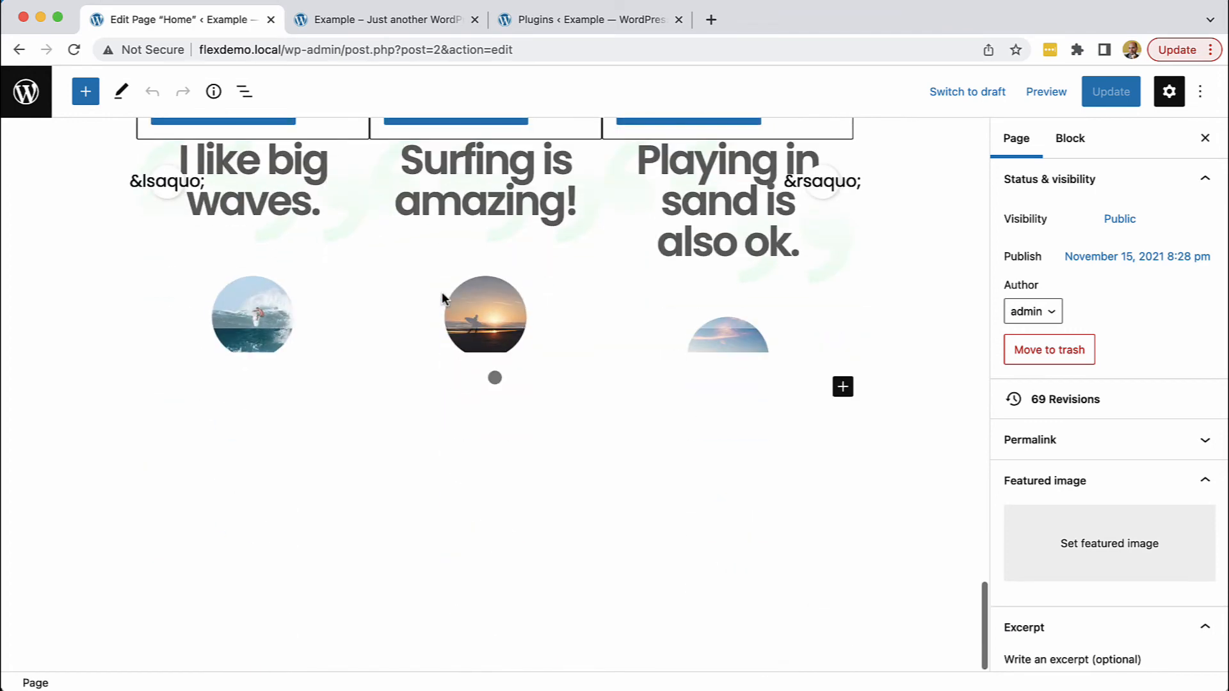
scroll(441, 298, up, 3)
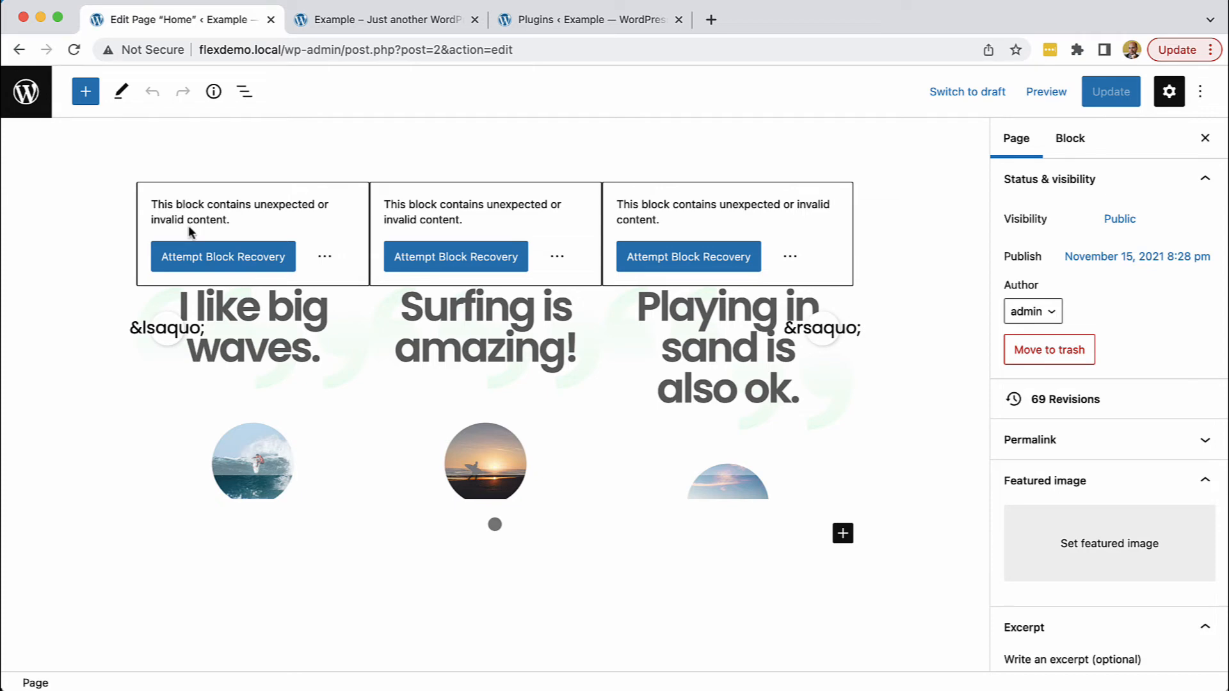
click(209, 256)
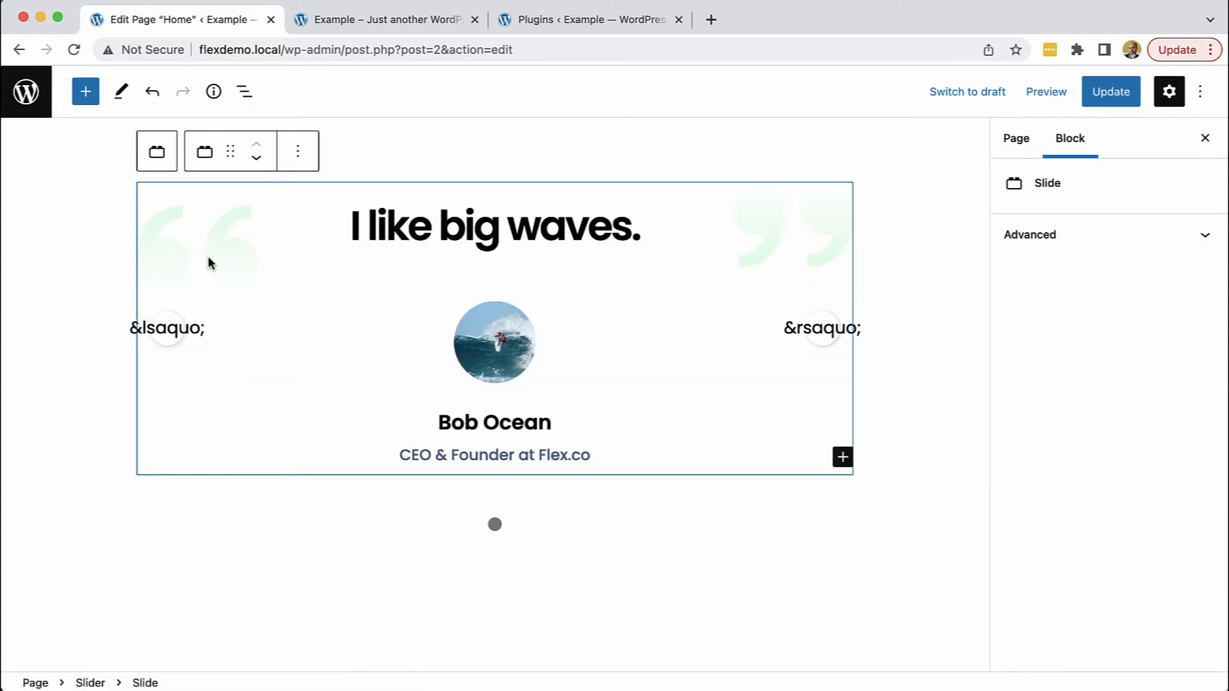
scroll(952, 342, down, 3)
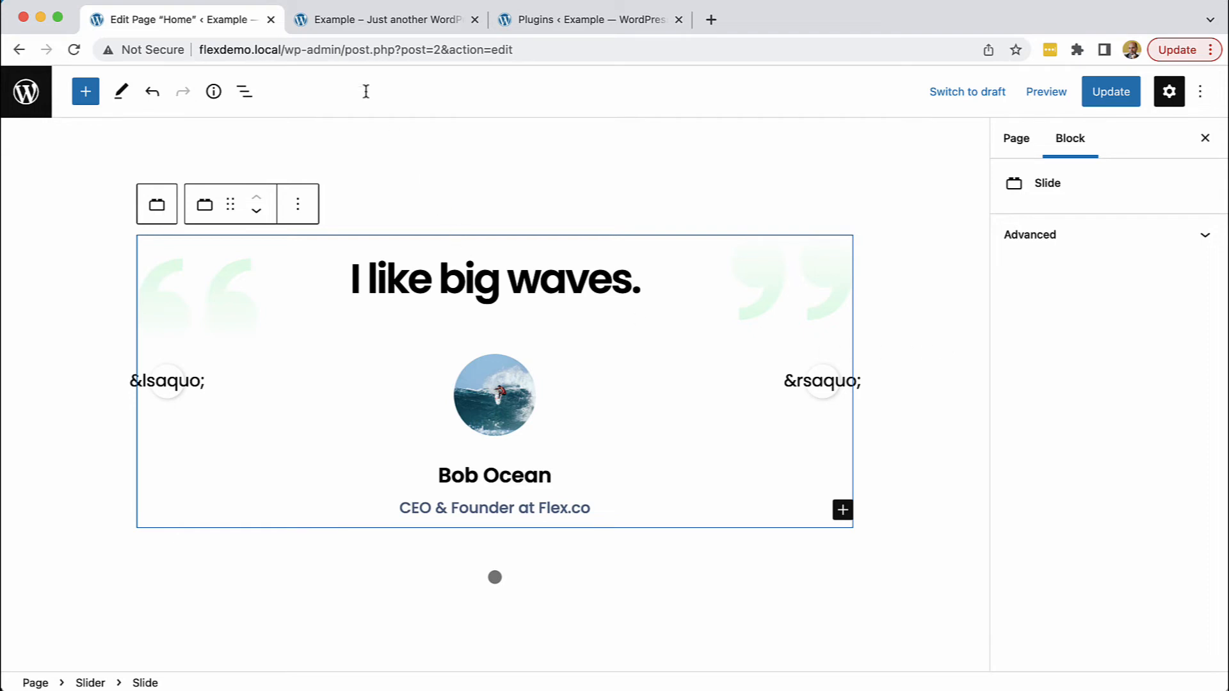
Run block recovery on the slider's second and third Slide blocks, "Surfing is amazing!" and "Playing in sand is also ok."
click(245, 92)
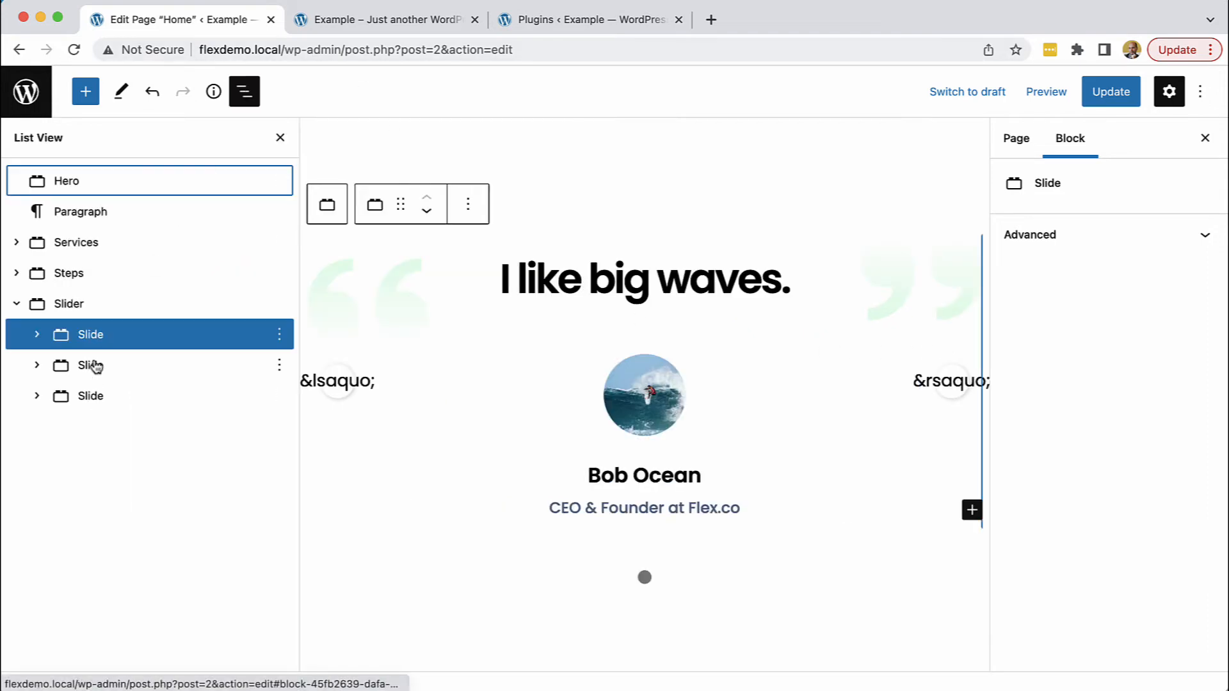
click(98, 363)
click(616, 318)
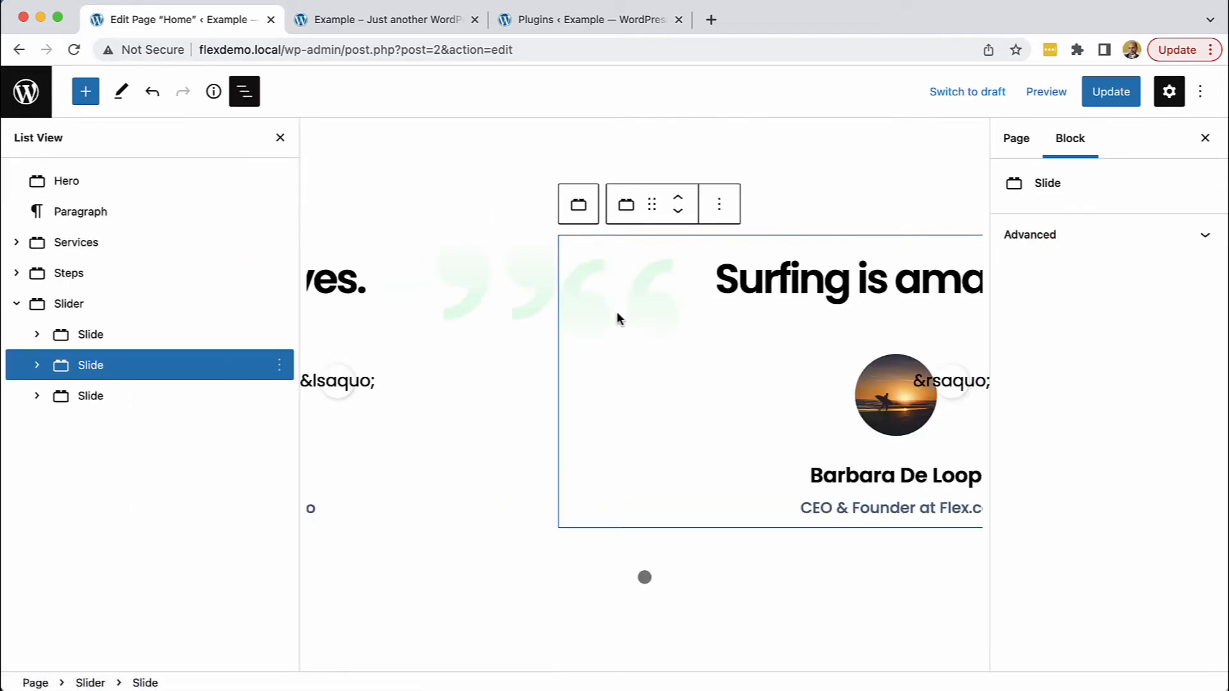
click(93, 398)
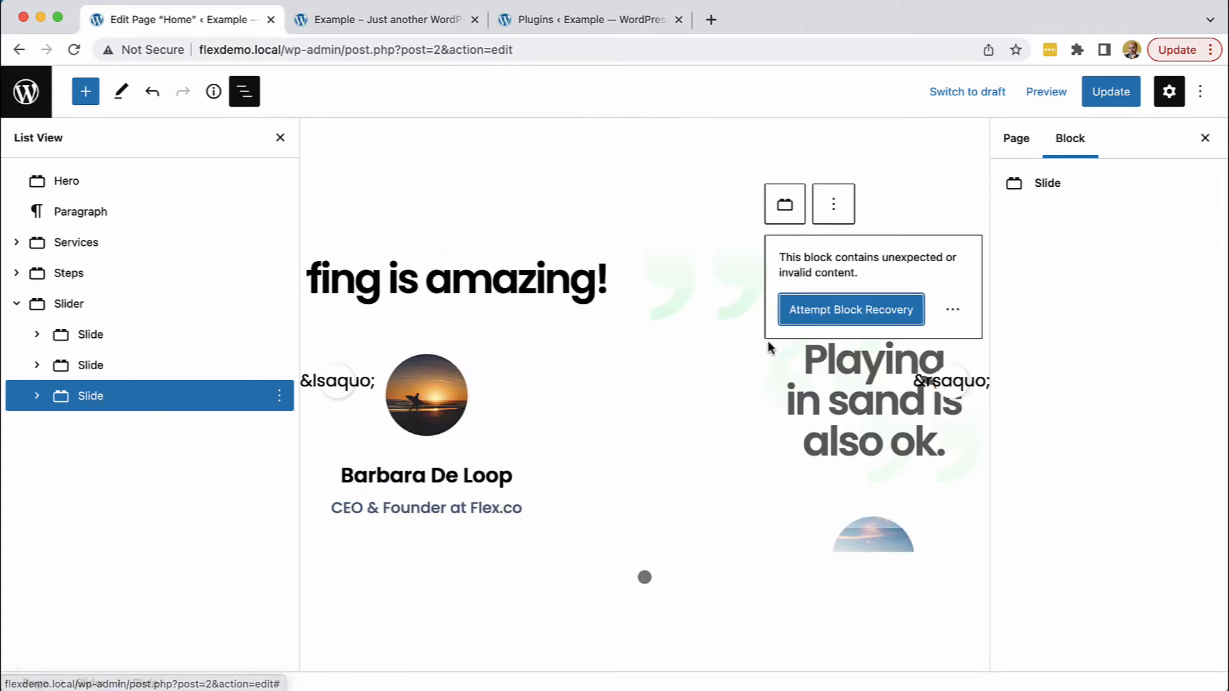
click(816, 314)
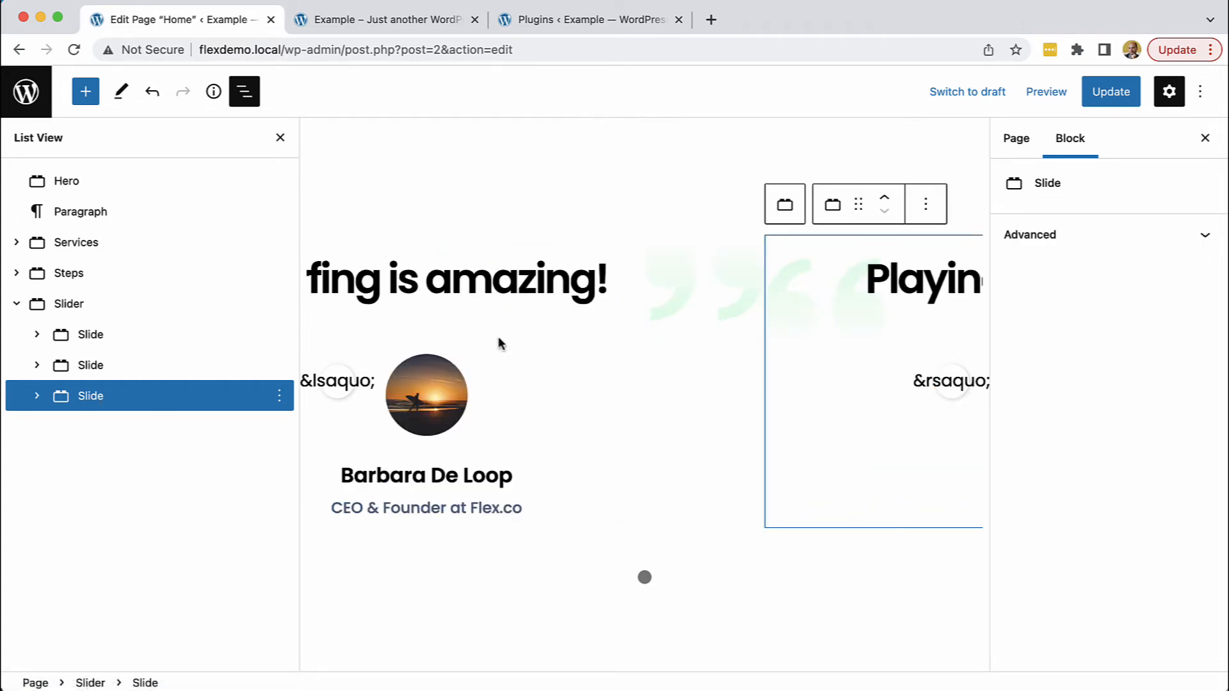
Select the three Slide blocks in turn, back and forth, to check how the slider moves between them in the editor
click(90, 364)
click(97, 333)
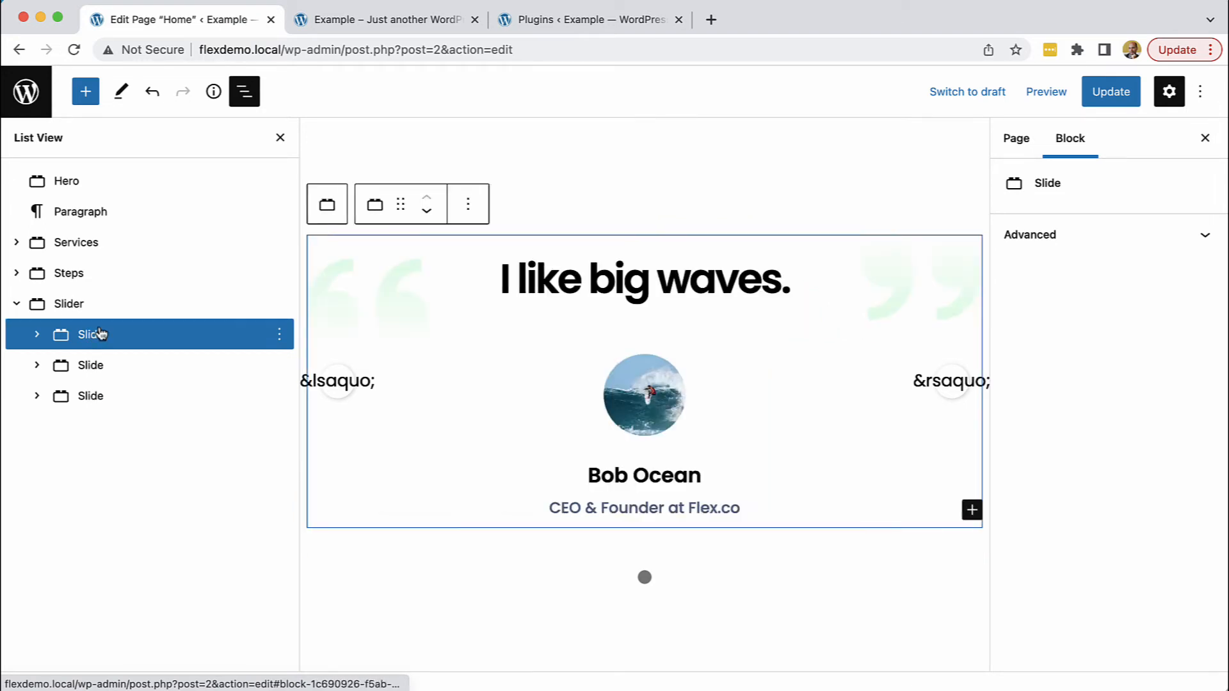
click(90, 364)
click(87, 398)
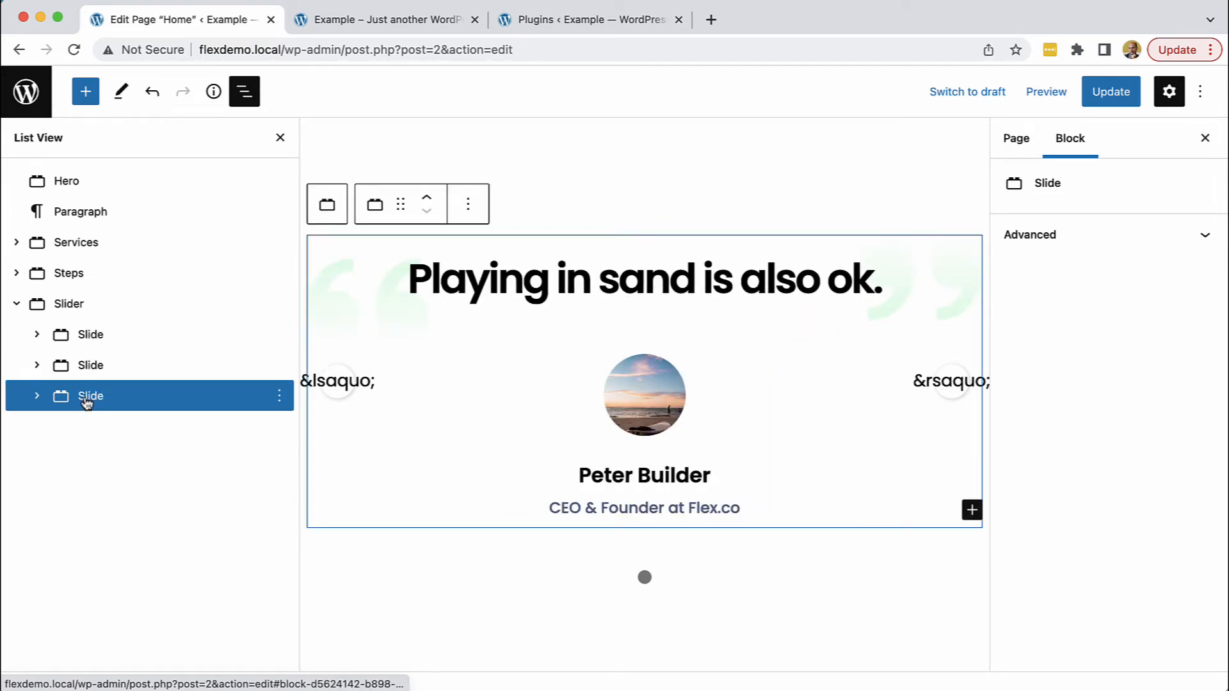
click(93, 364)
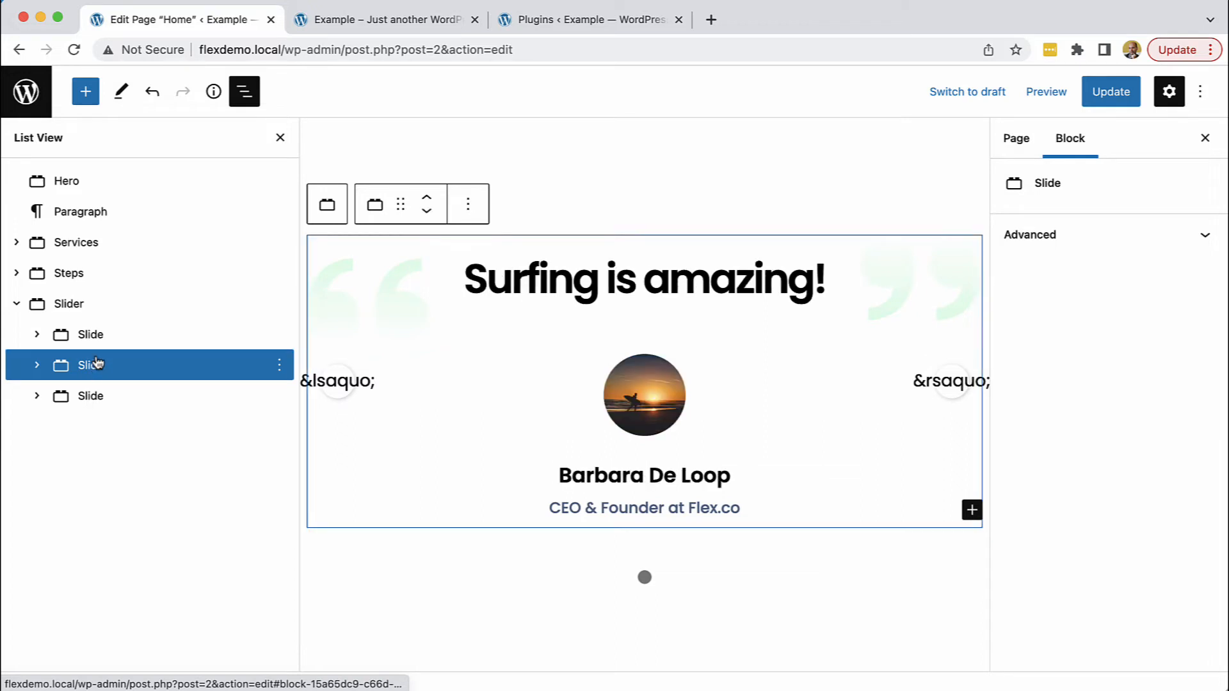
click(98, 334)
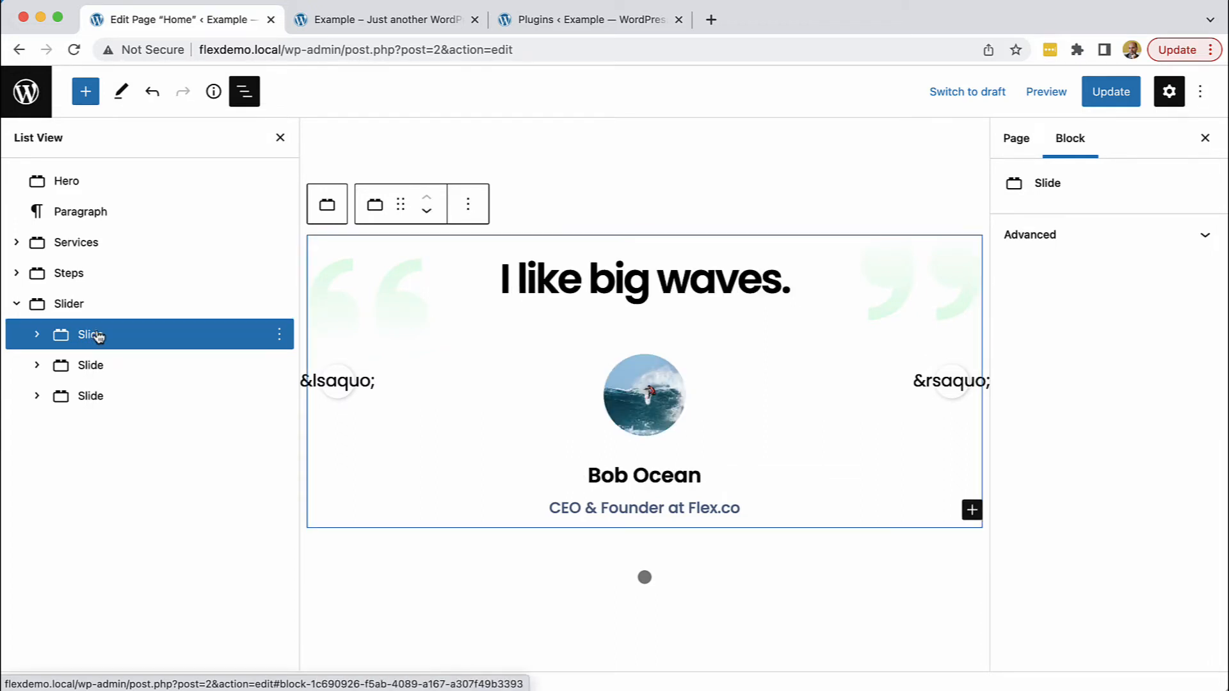
click(93, 366)
click(90, 395)
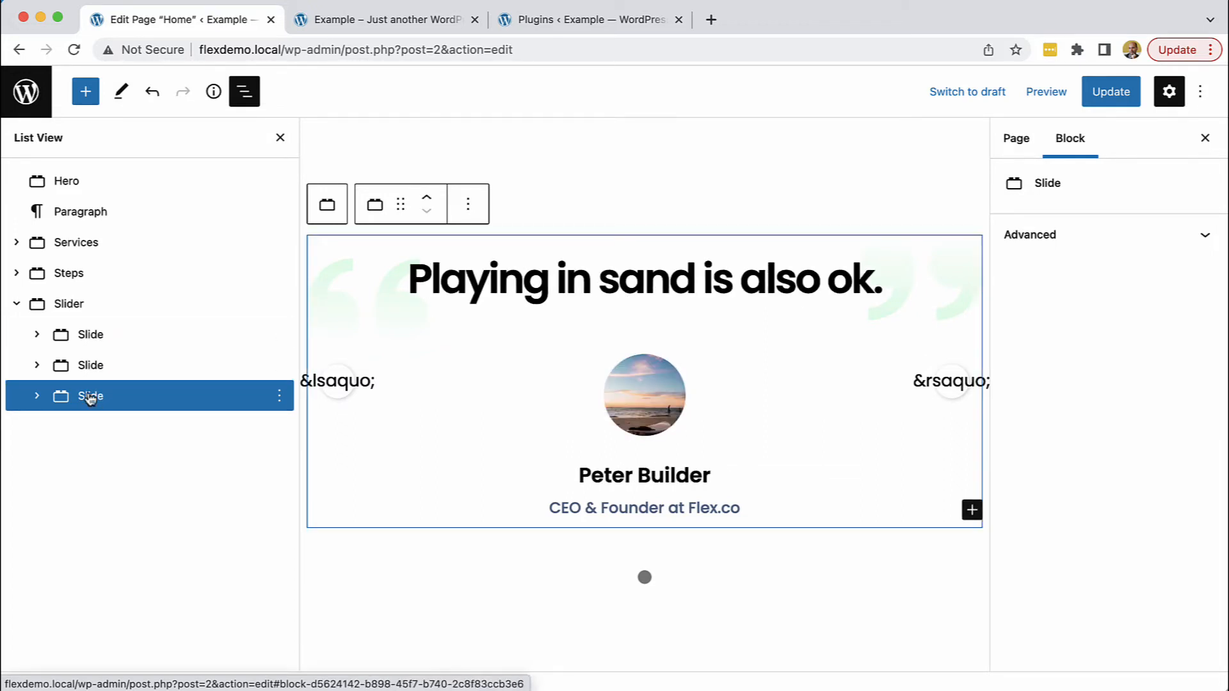
Update the Home page and reload the live page at flexdemo.local
click(1106, 100)
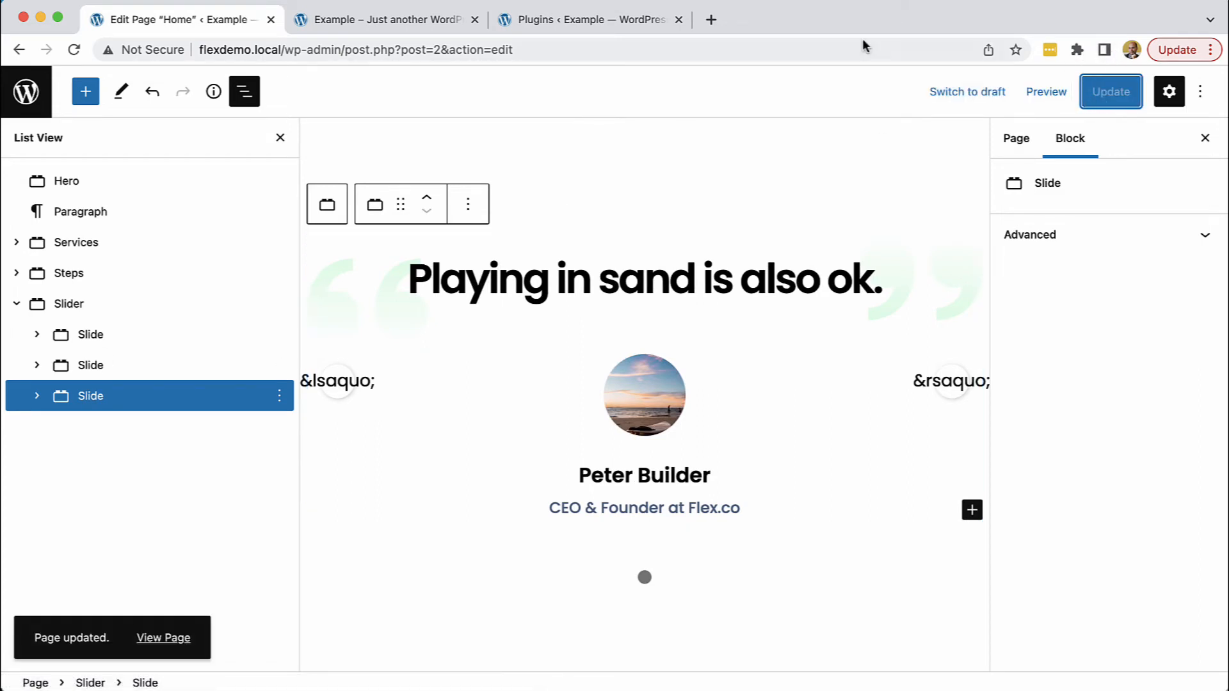
click(416, 24)
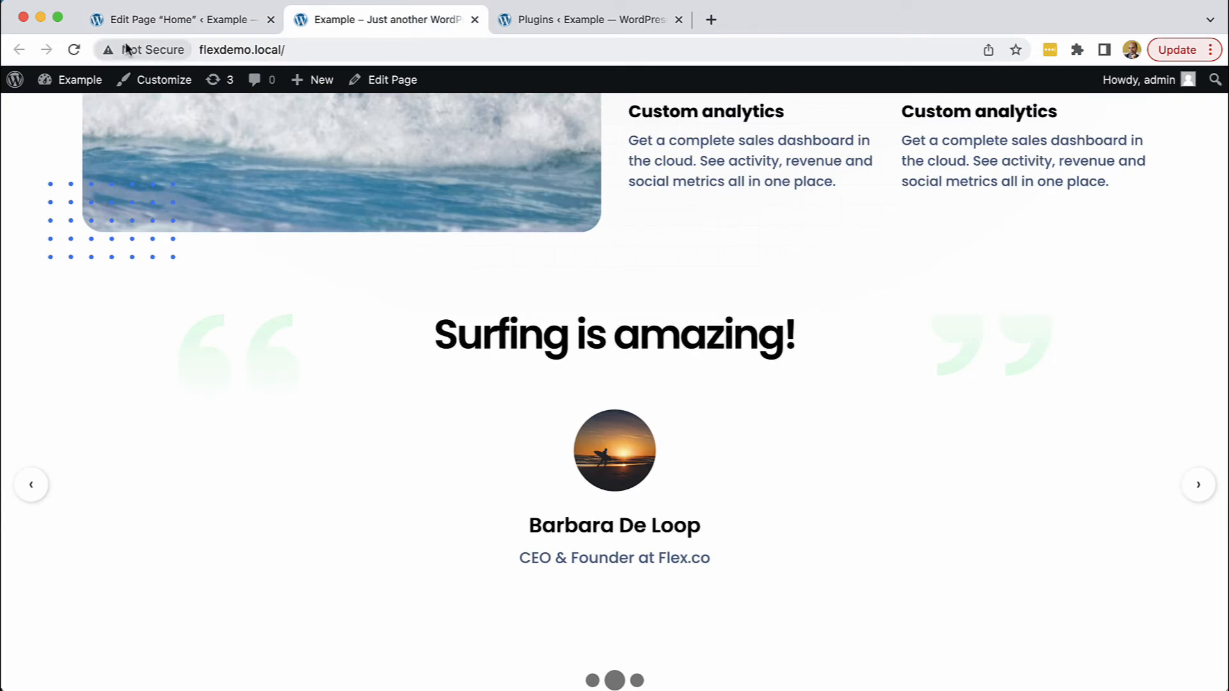
click(75, 51)
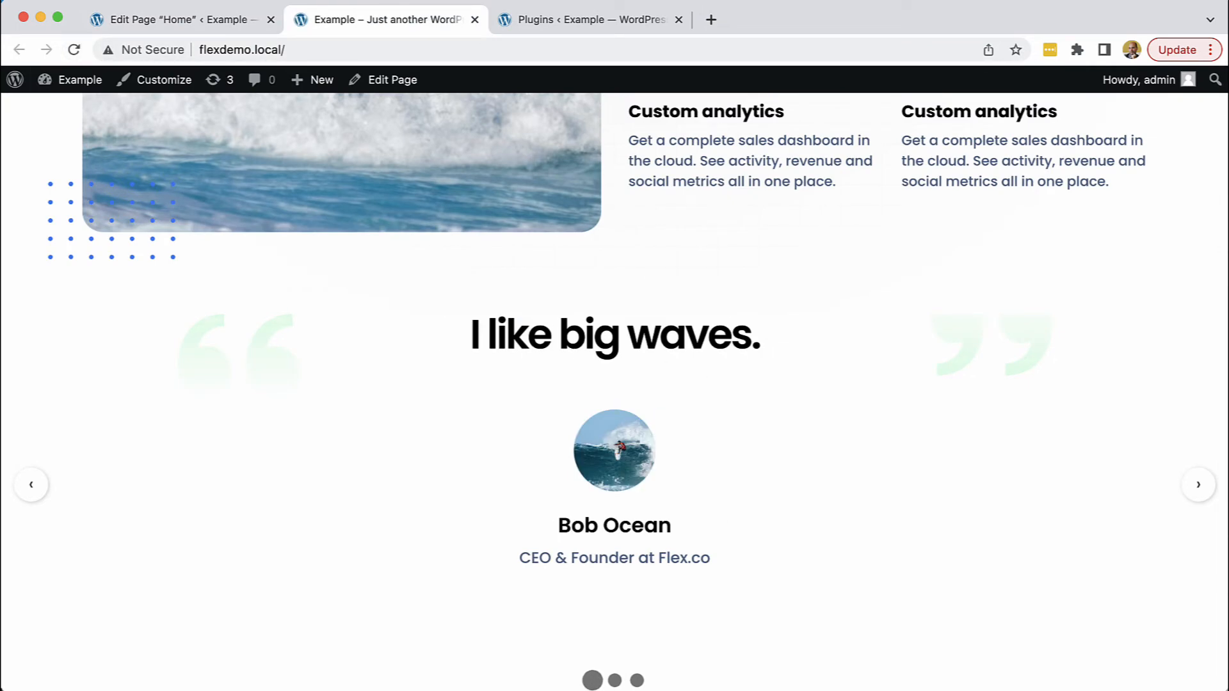
Advance through the testimonial slides on the live page, before and after another reload, to examine the content animations
click(1199, 486)
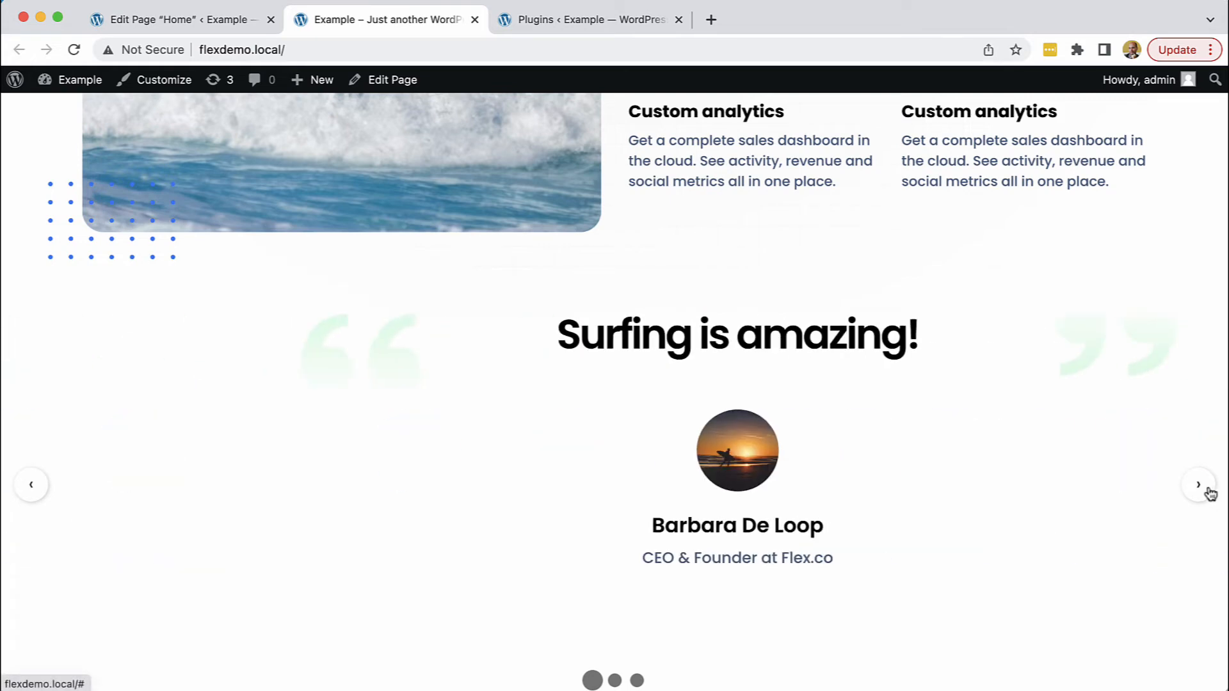
click(1209, 492)
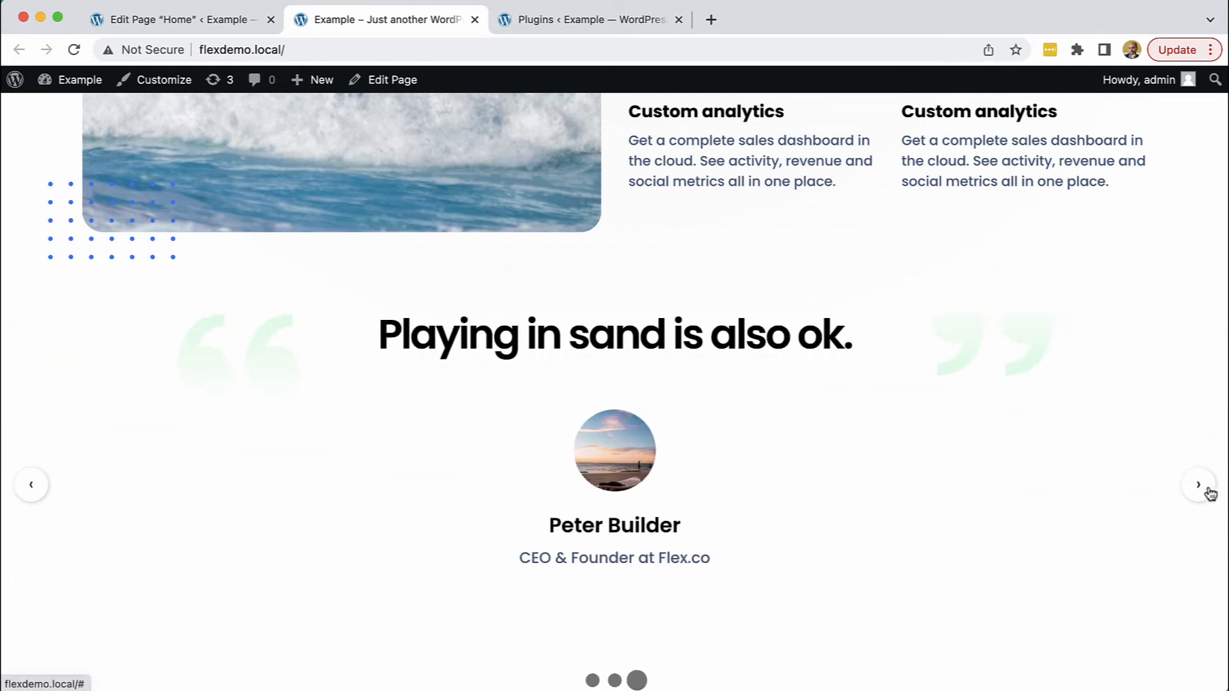
click(1210, 493)
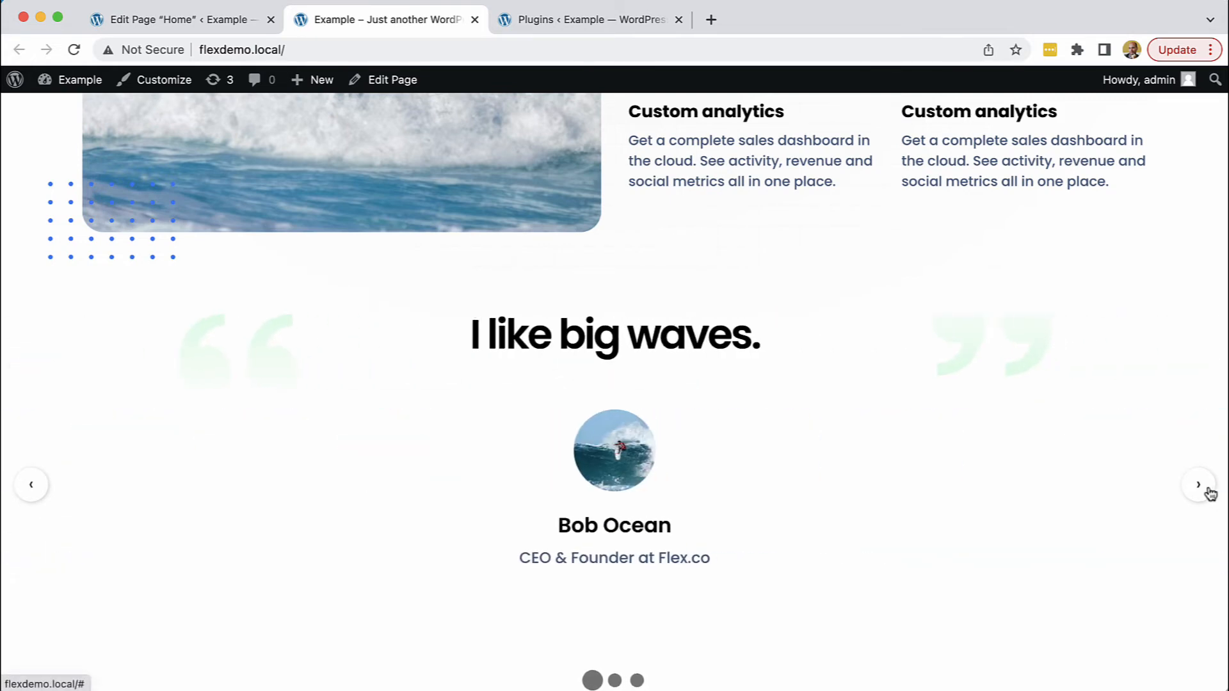
click(1210, 493)
click(1210, 493)
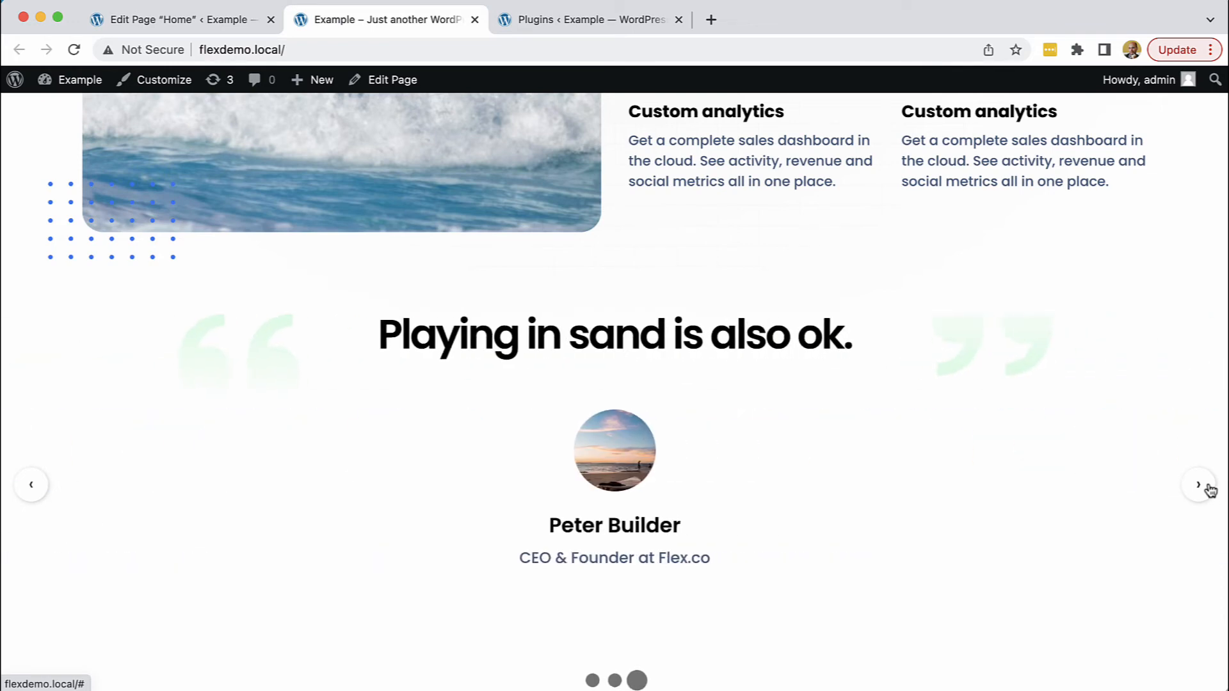
click(1209, 491)
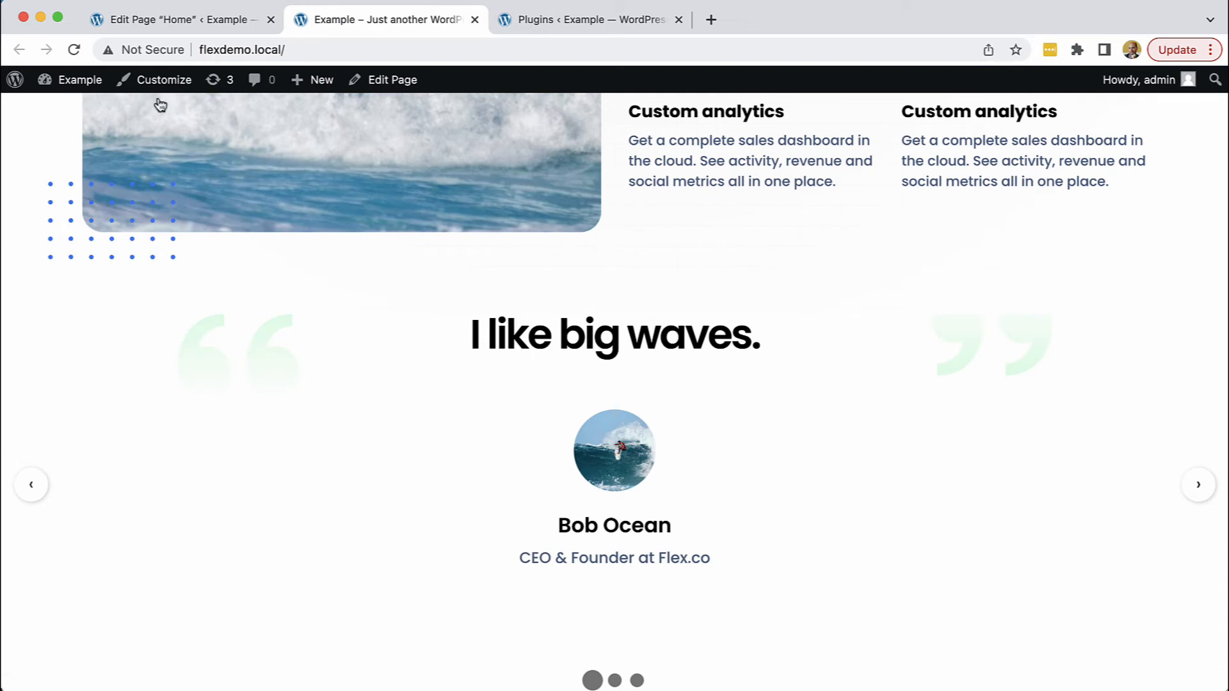
click(74, 49)
click(1199, 488)
click(1200, 490)
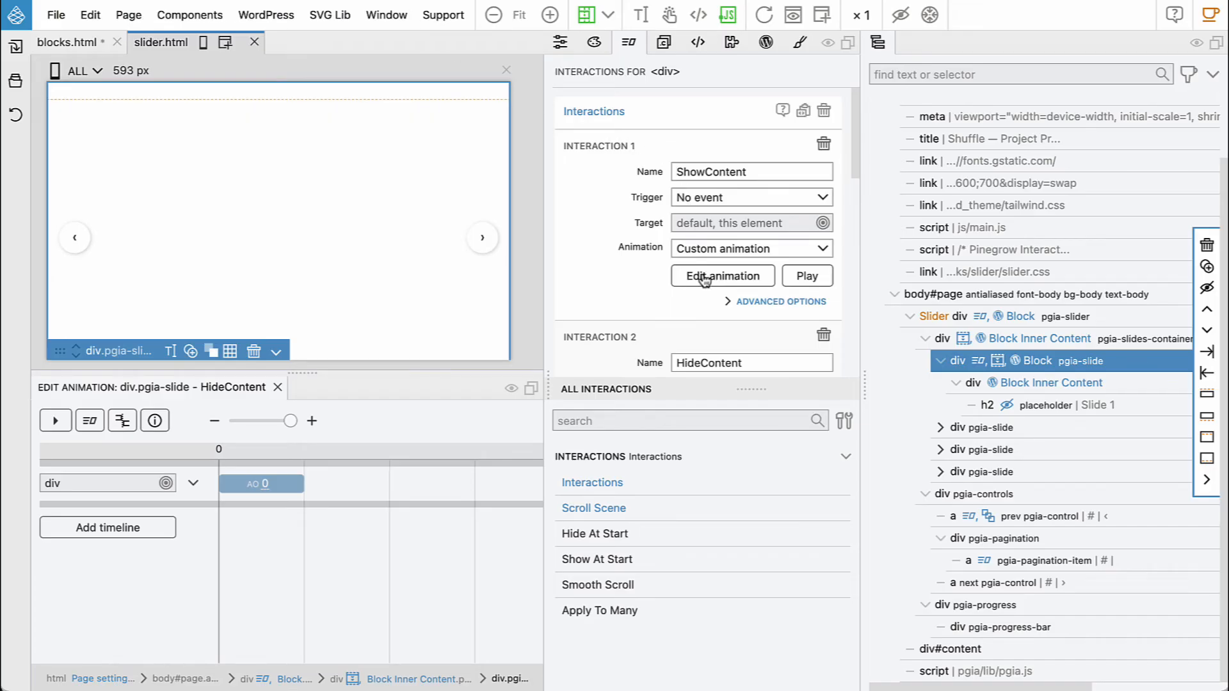
Open the first pgia-slide's ShowContent animation, add Hide At Start to the slide's Block Inner Content div, and save slider.html
click(703, 277)
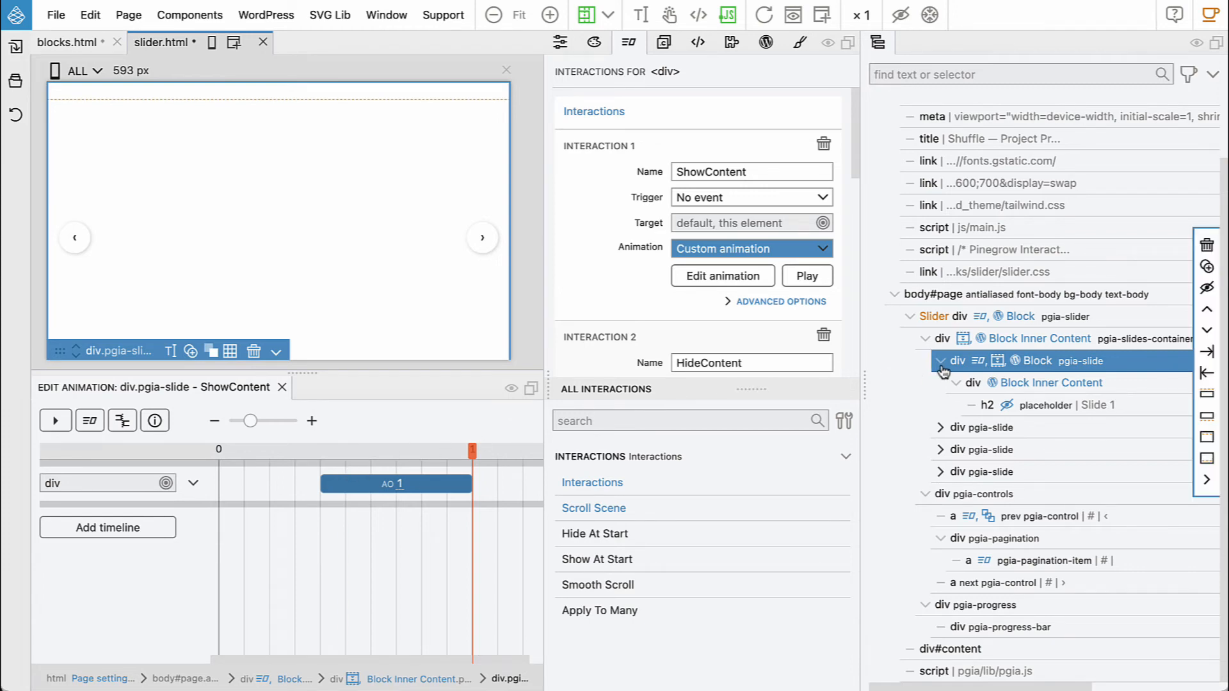
click(1128, 389)
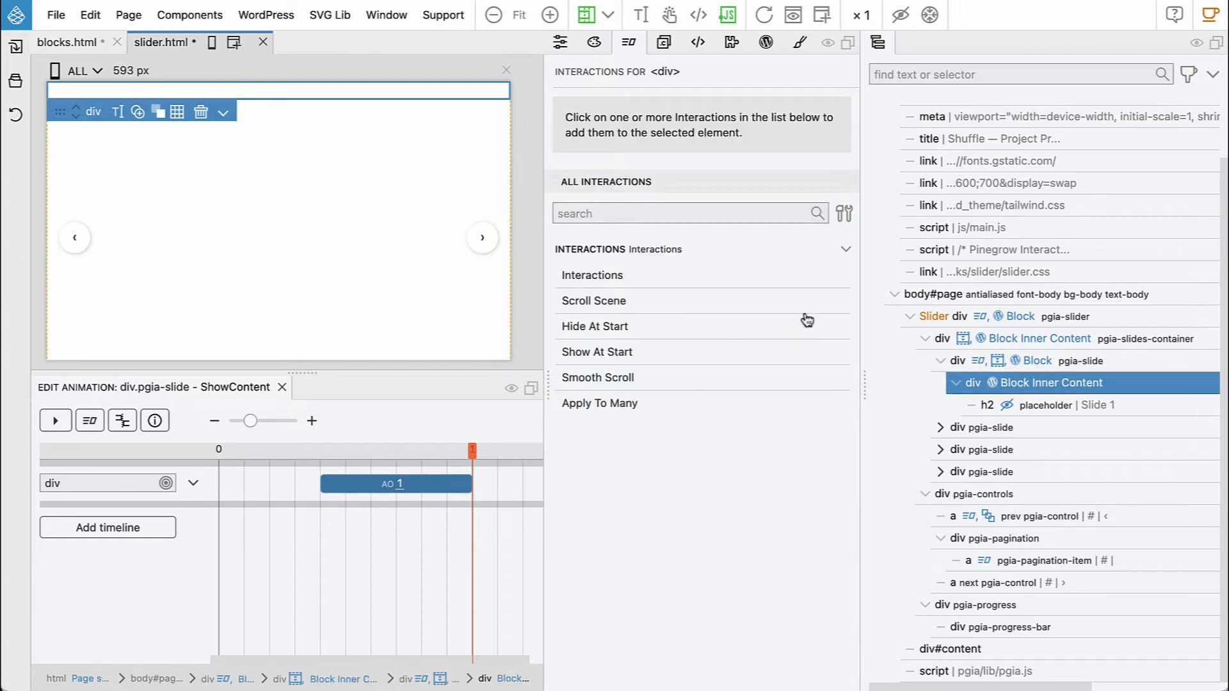
click(607, 328)
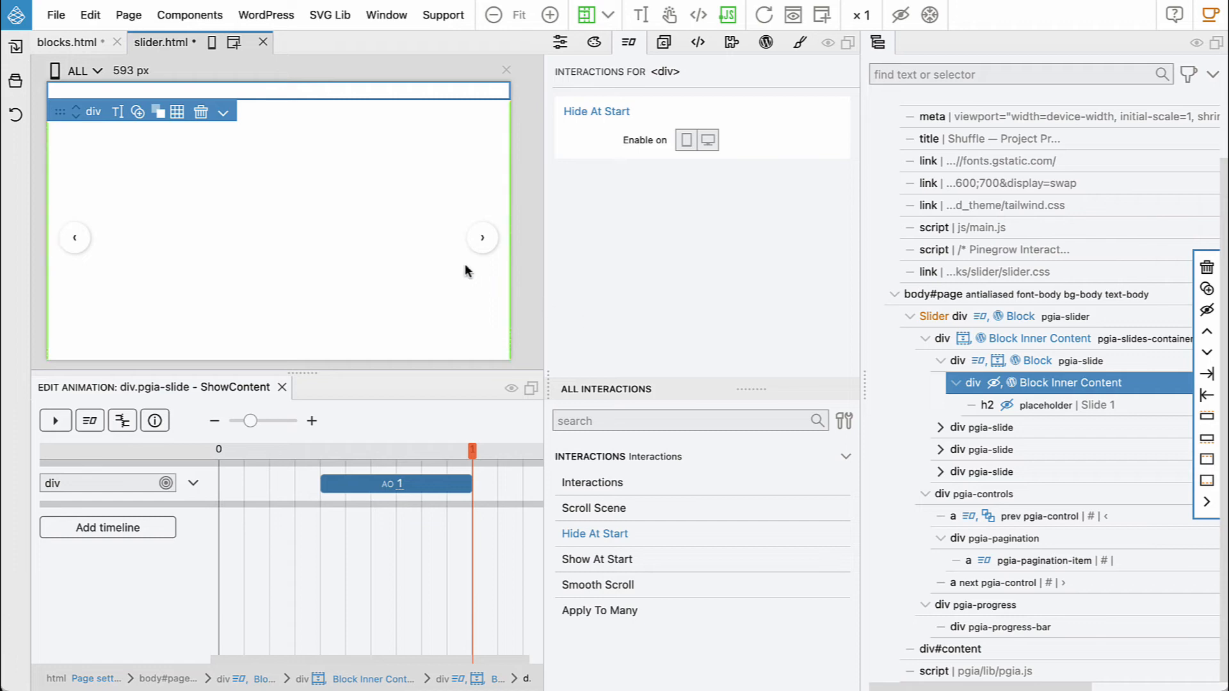
key(ctrl+s)
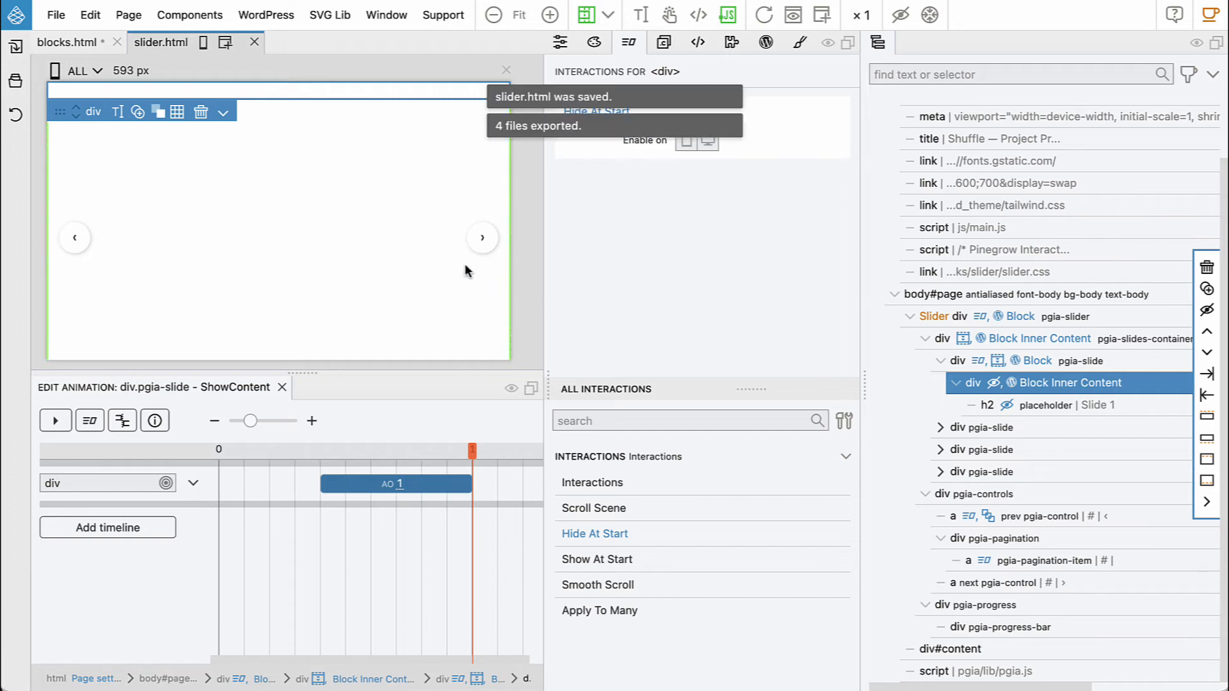
Switch to Chrome and reload the Home page's WordPress editor
key(super+Tab)
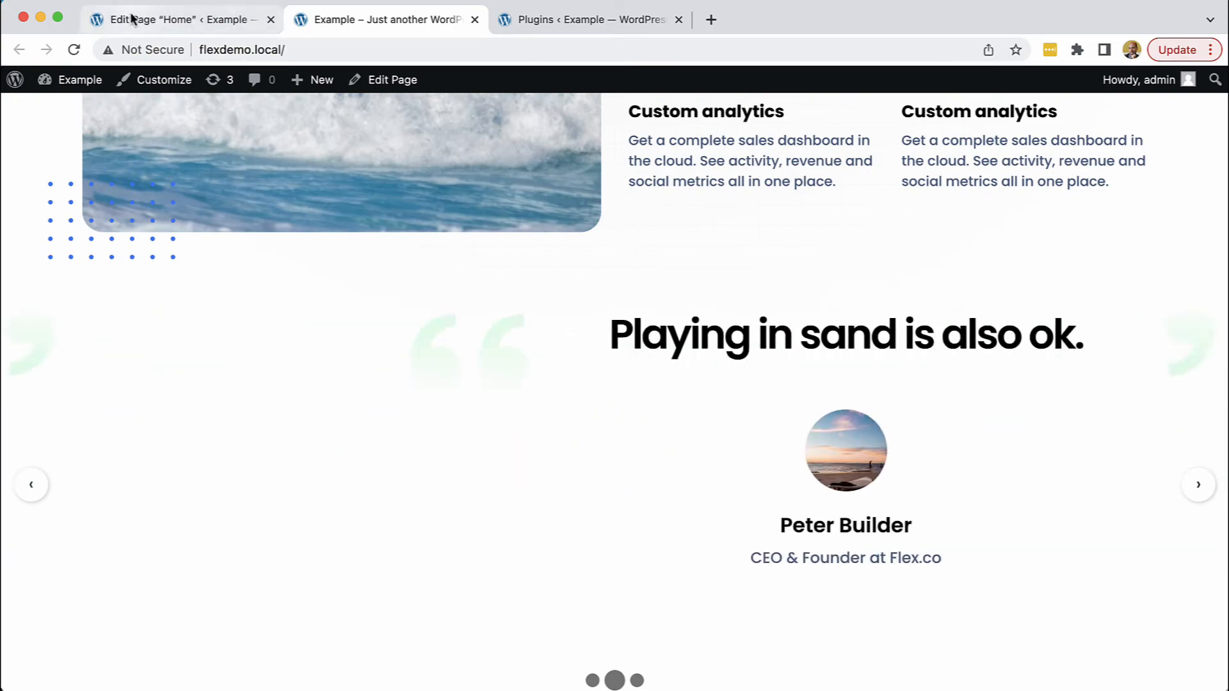
click(128, 19)
click(74, 50)
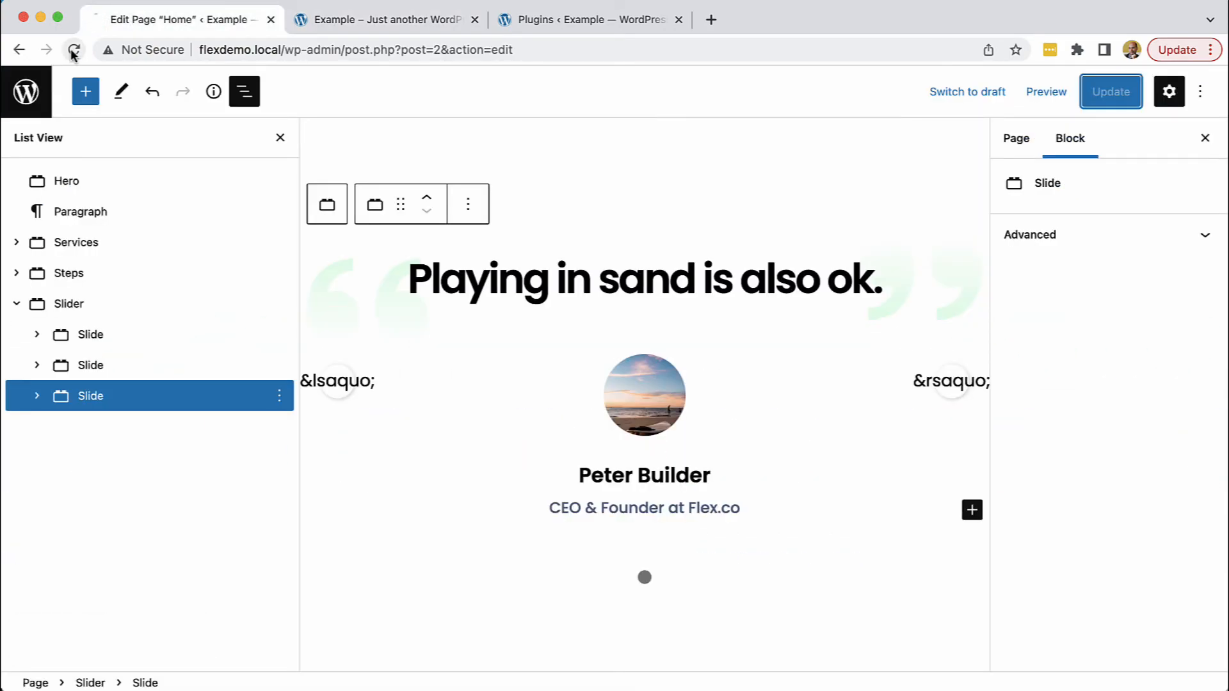
Run block recovery on all three Slide blocks in the Home page's slider
scroll(500, 298, down, 20)
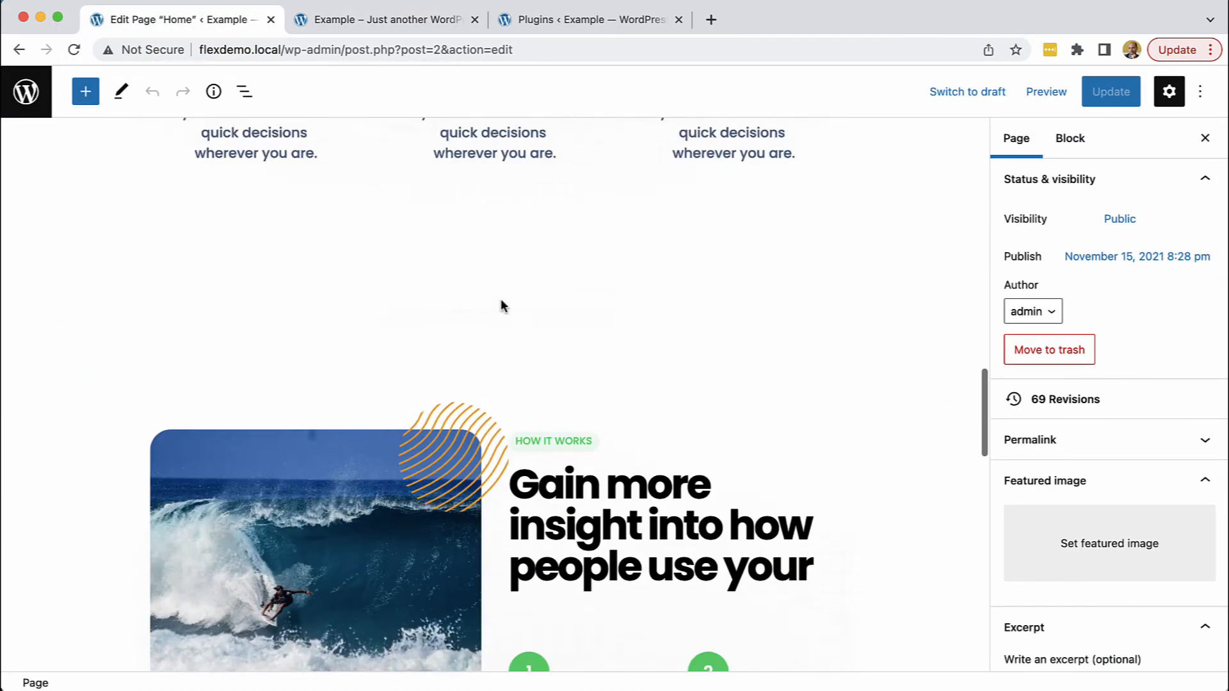
scroll(501, 298, up, 2)
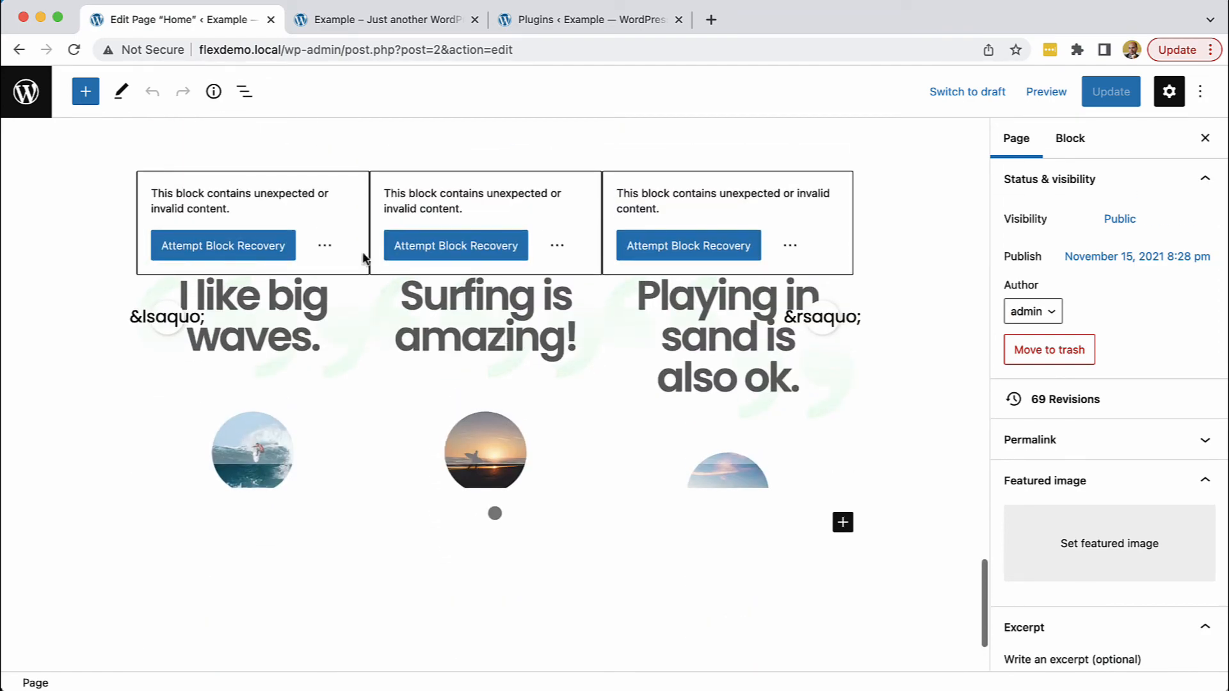
click(251, 238)
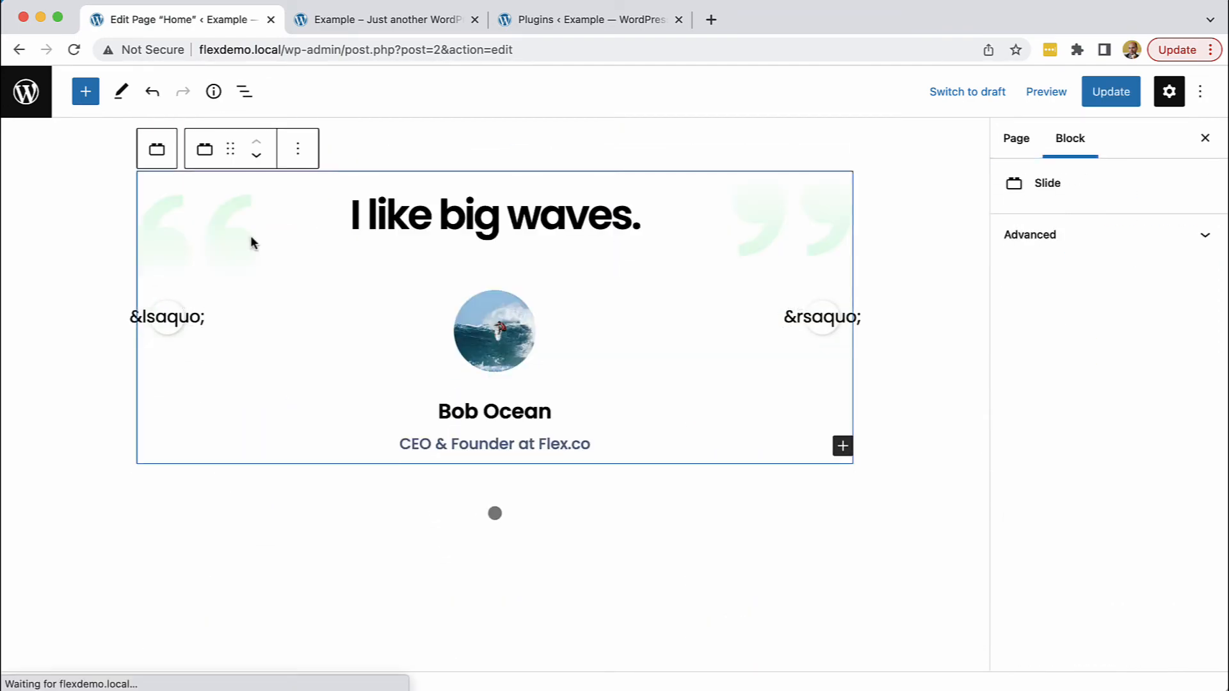
click(244, 91)
click(100, 366)
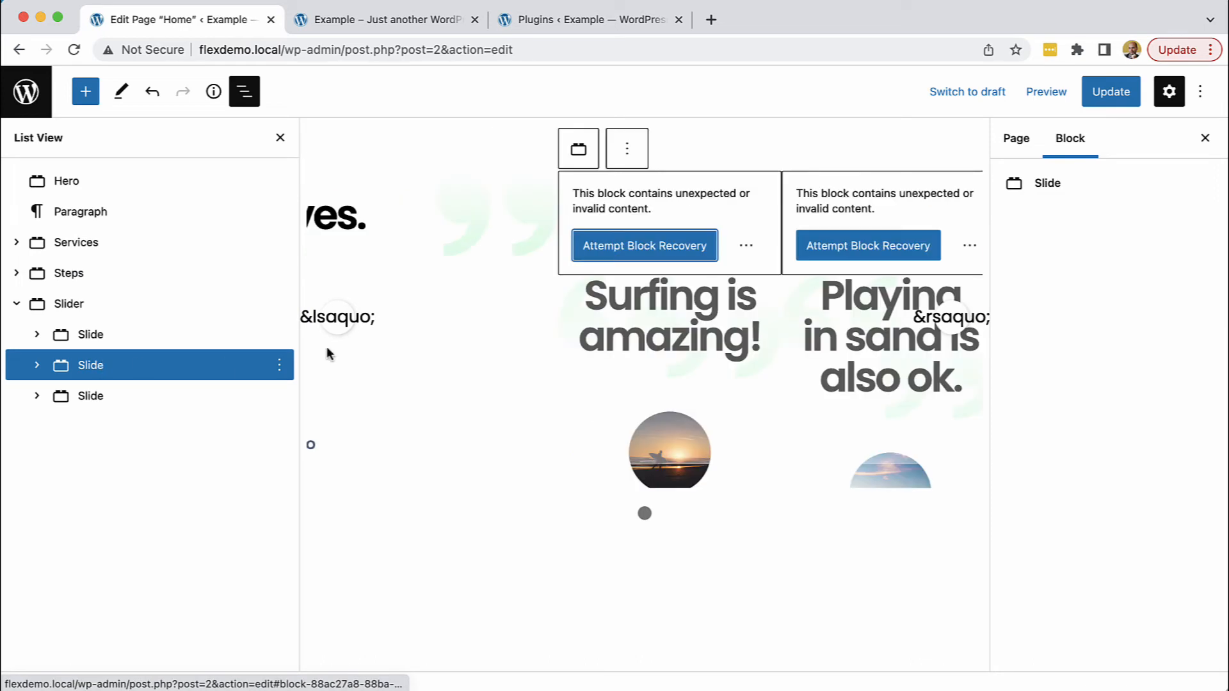
click(627, 249)
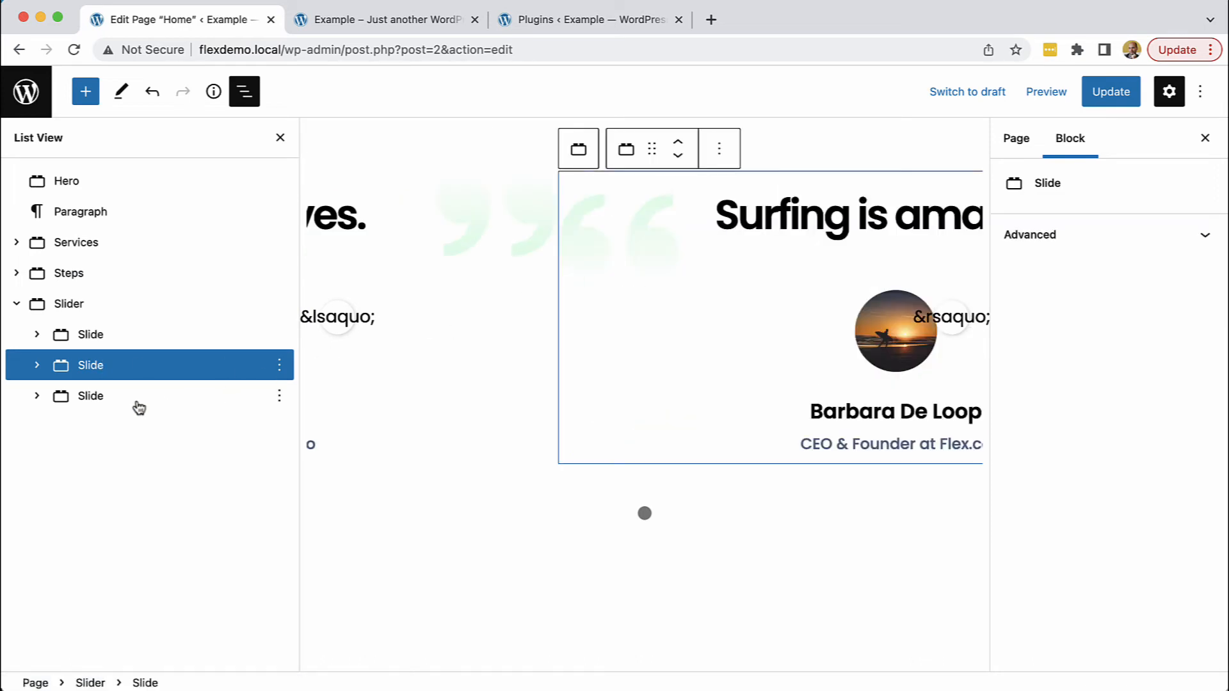
click(97, 395)
click(843, 249)
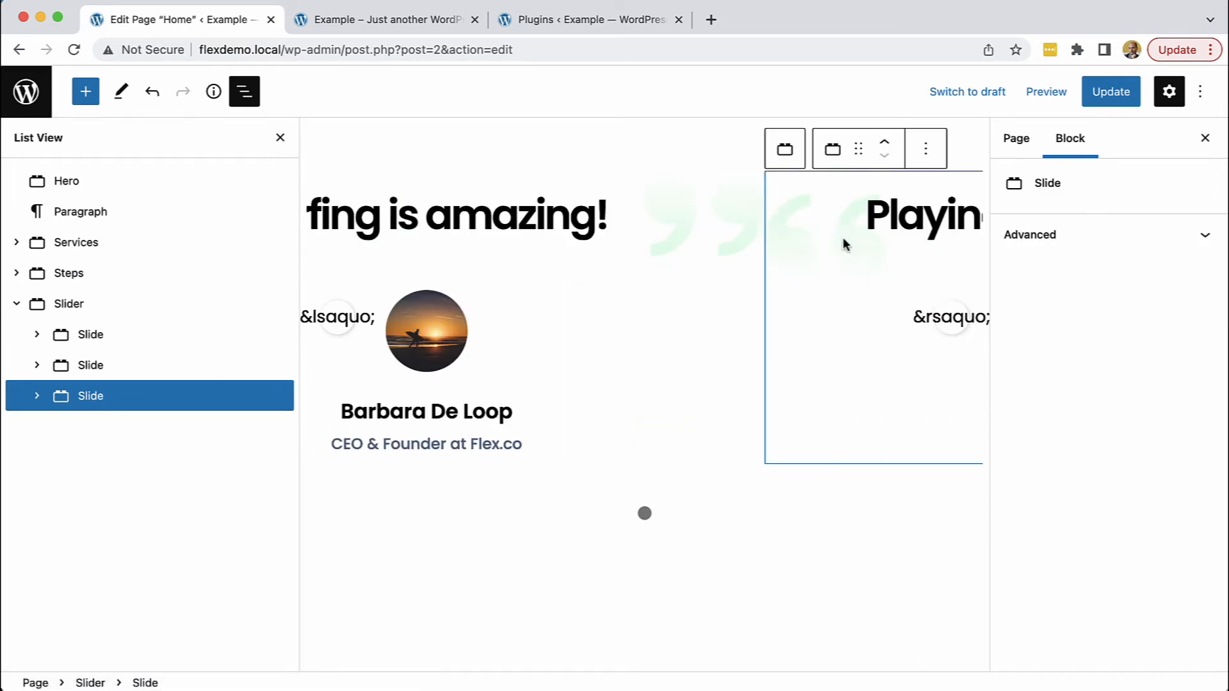
Return the slider to its first slide, "I like big waves.", and update the Home page
click(99, 365)
click(99, 339)
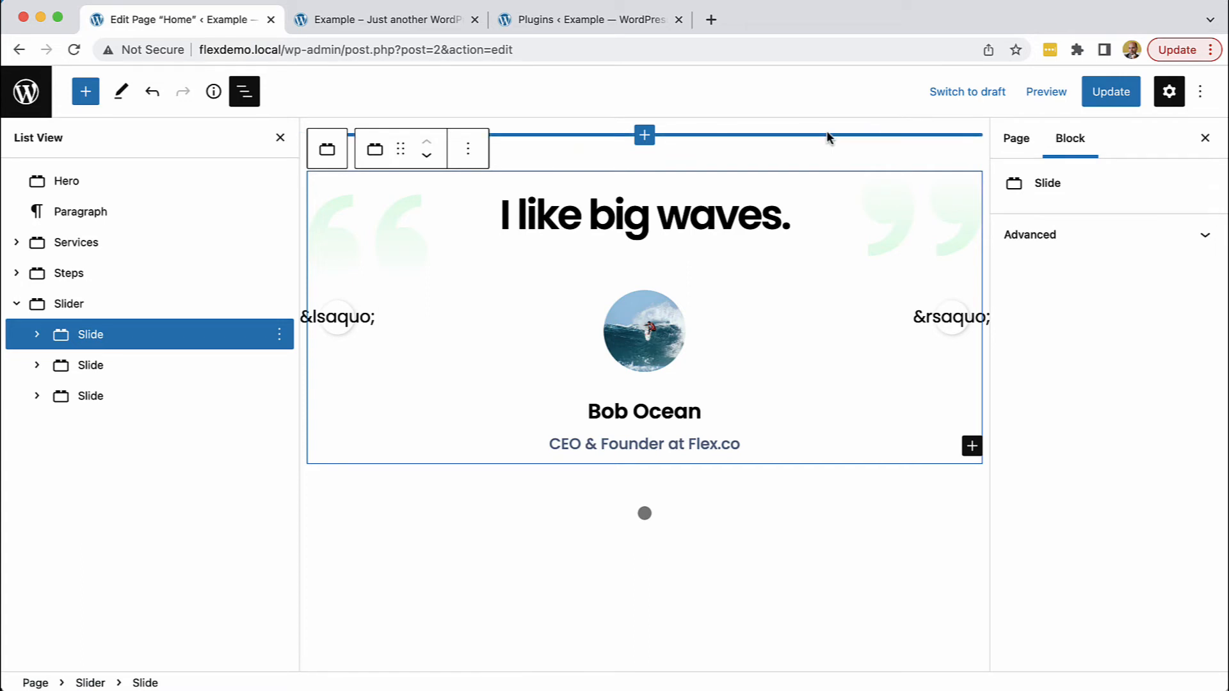
click(1118, 95)
Reload the live page and advance through the testimonial slides to check how hidden content appears on each slide
click(326, 20)
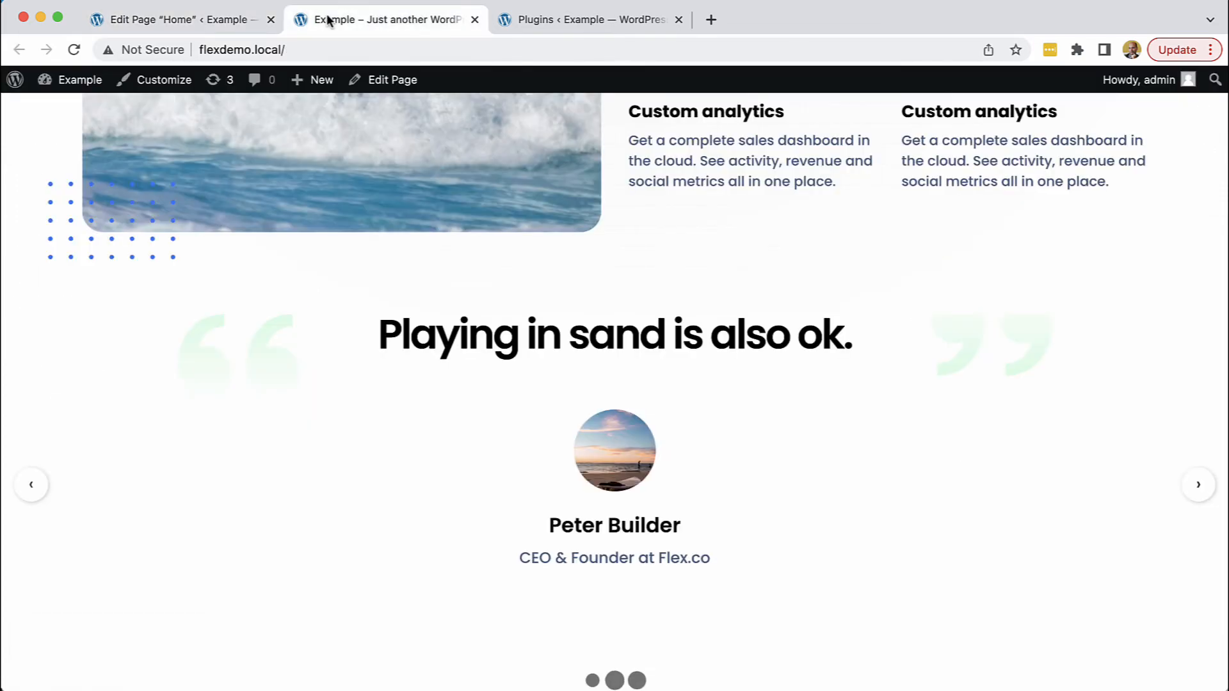
click(74, 50)
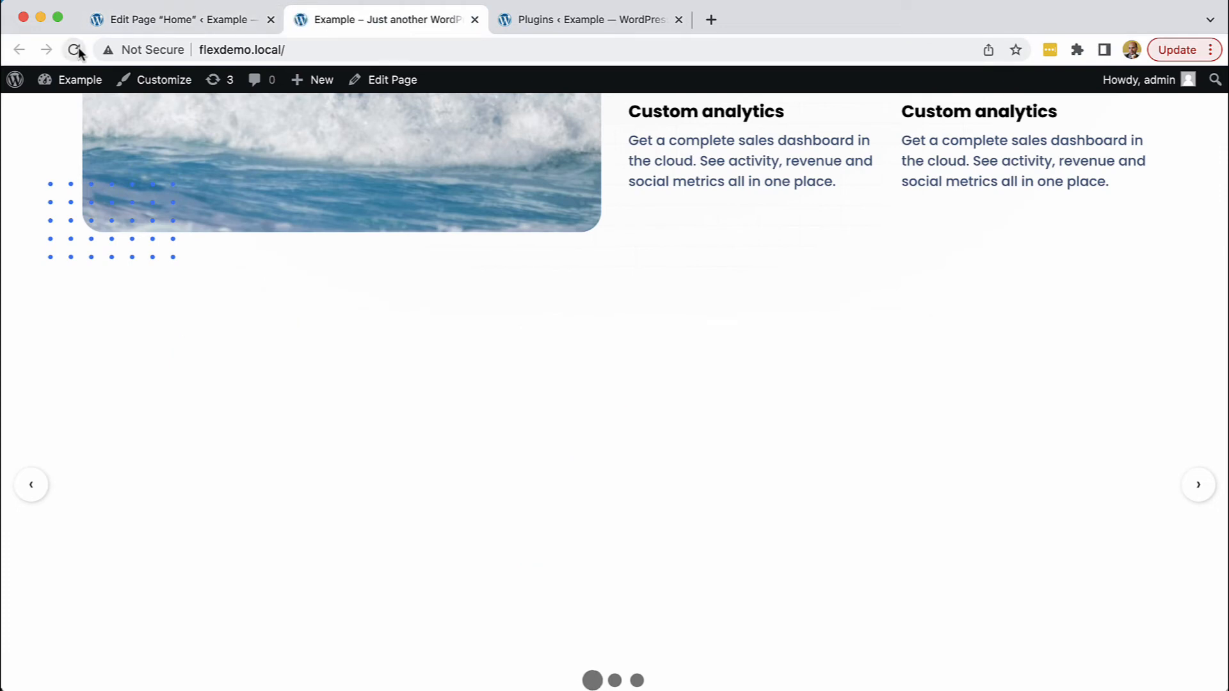
click(1206, 490)
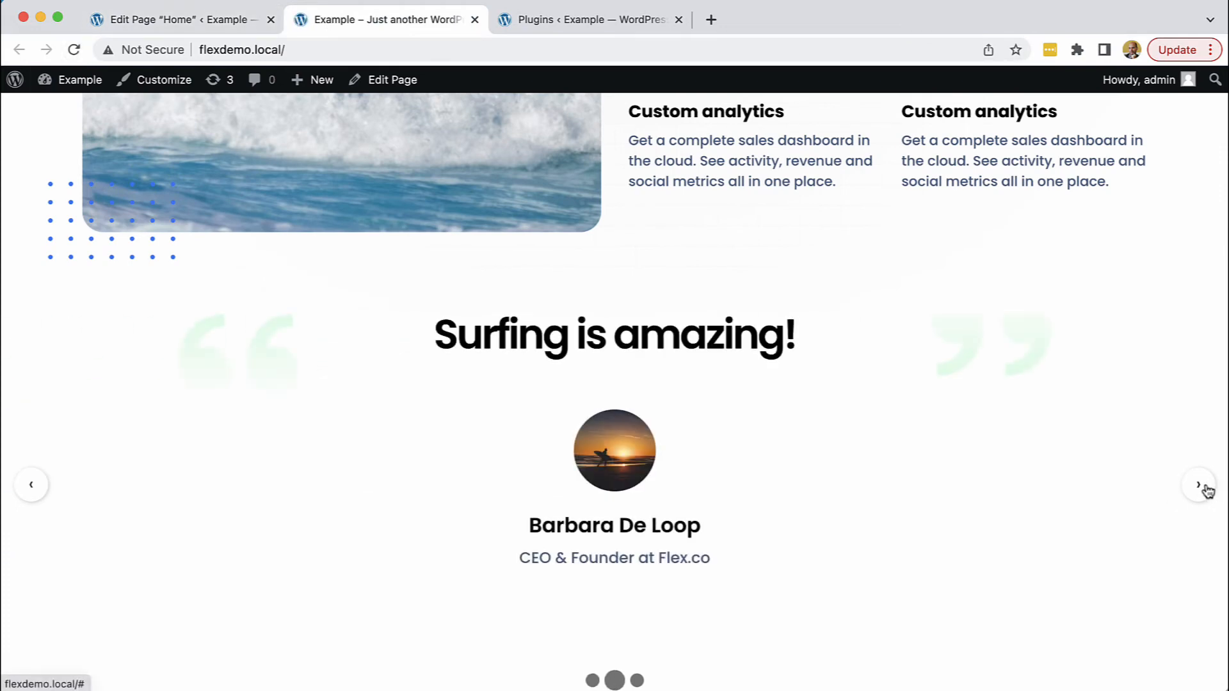
click(1206, 490)
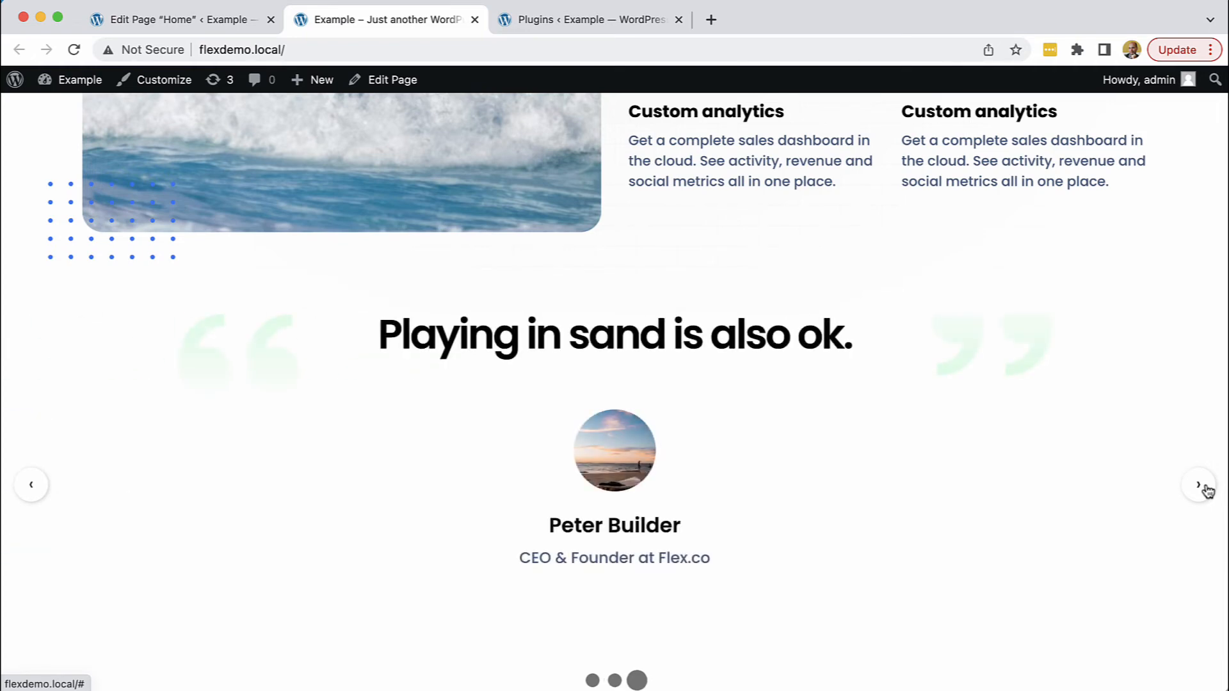
Advance repeatedly through the testimonial slides on the live page to check the content animation and the looping back to the first slide
click(1205, 490)
click(1205, 490)
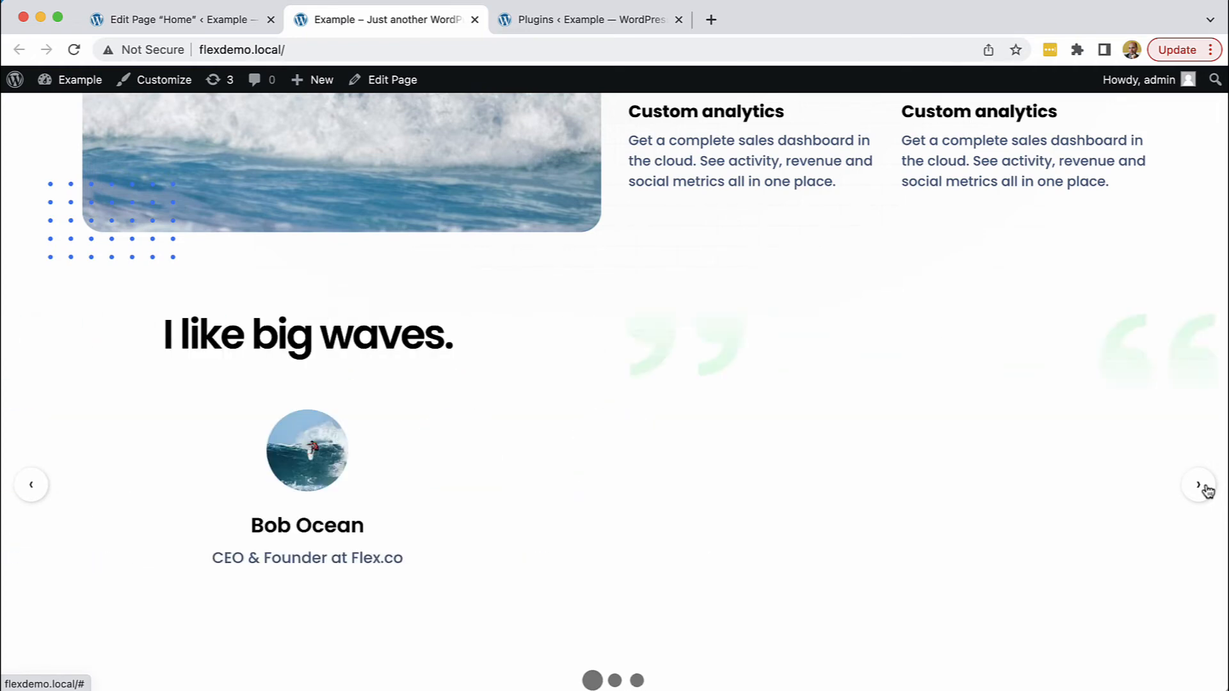
click(1206, 490)
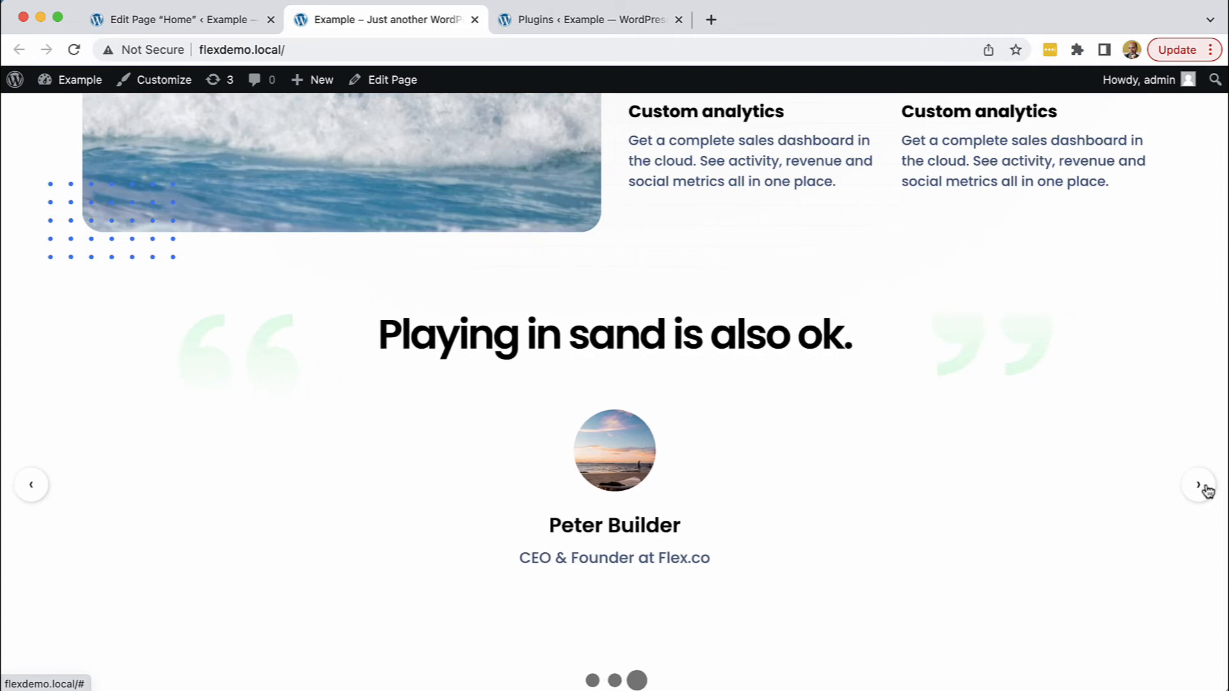
click(1206, 490)
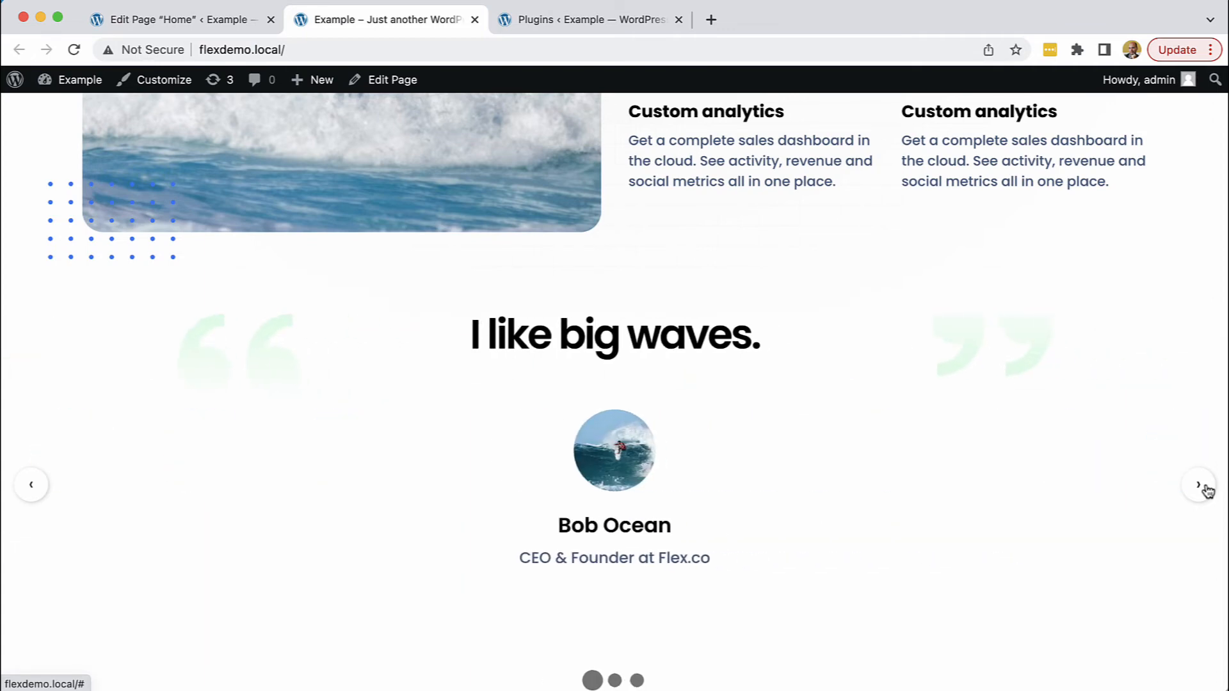
click(1205, 490)
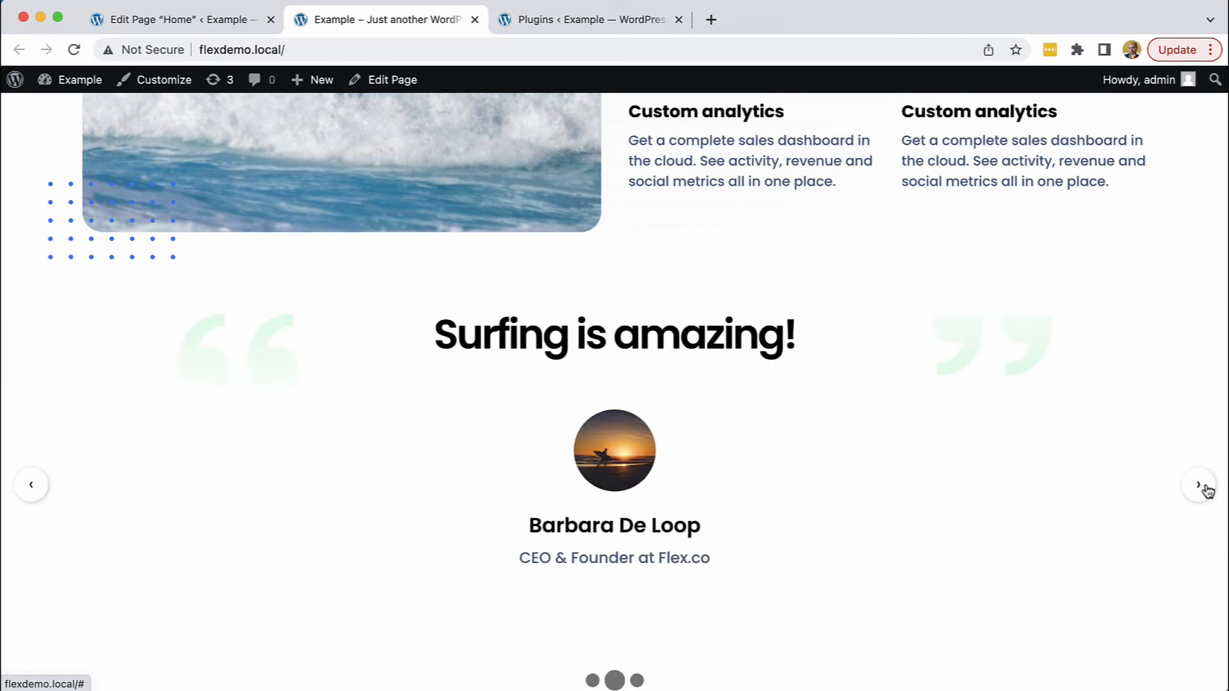
click(1206, 490)
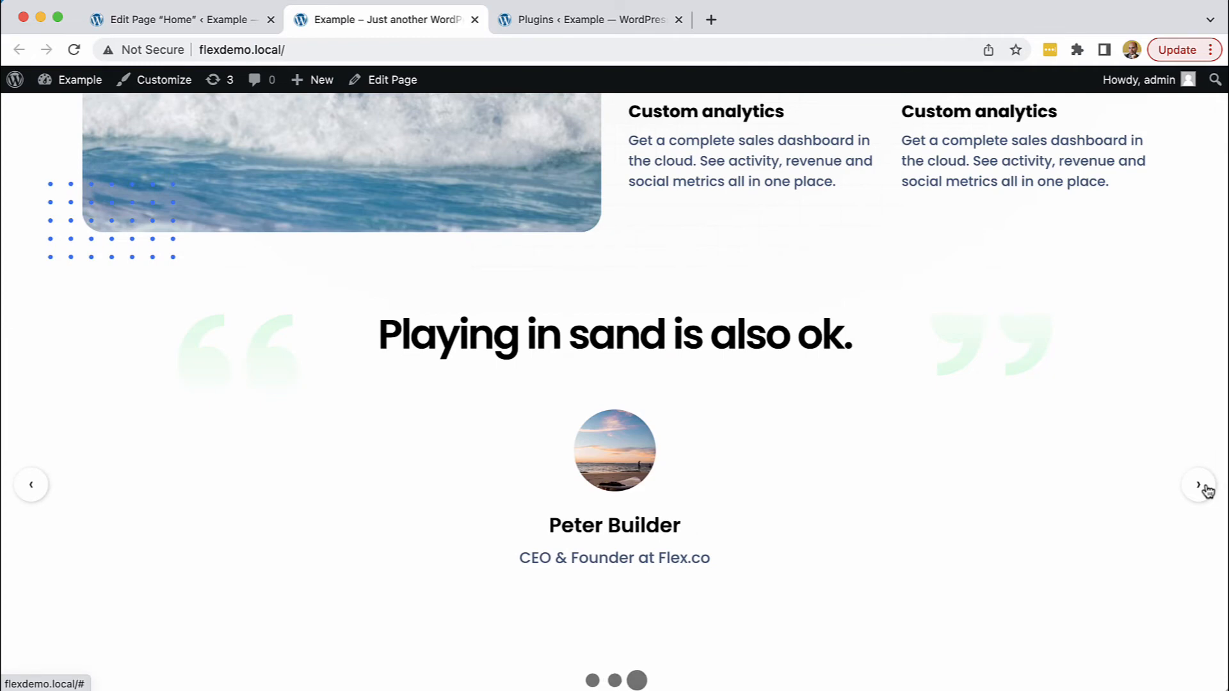
click(1205, 490)
Inspect the live slider's markup and preview it with the 400px height of .pgia-slider disabled, checking the pagination dots' placement
scroll(794, 451, up, 1)
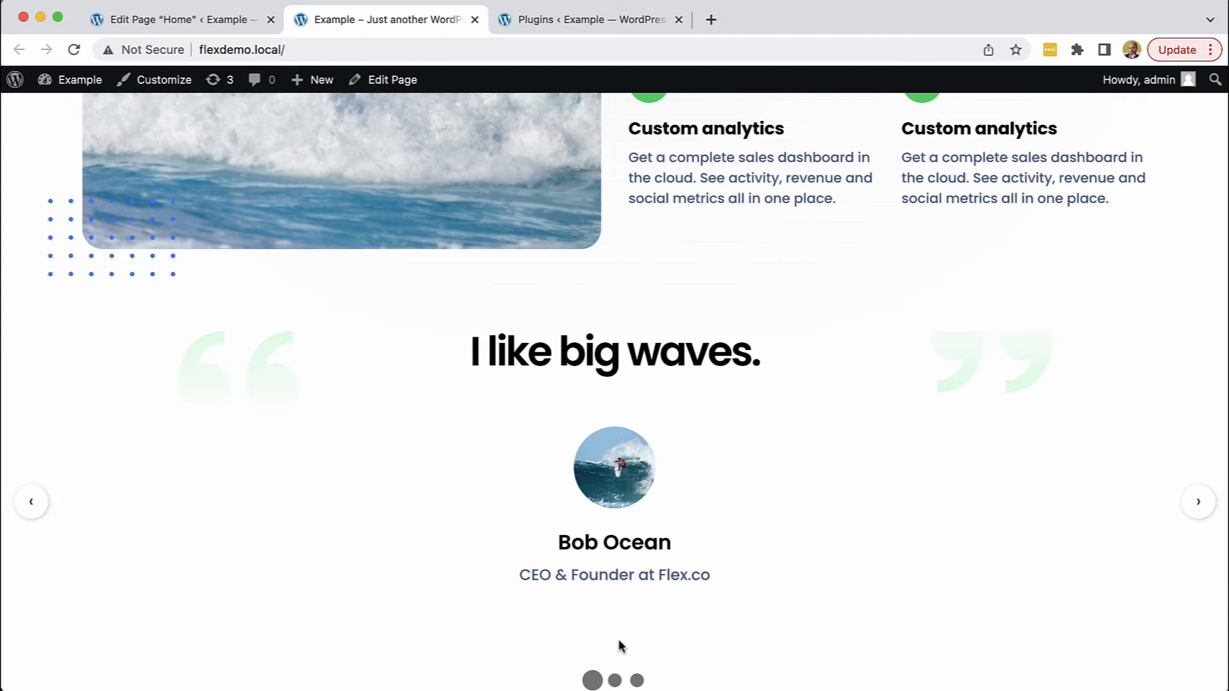
right_click(644, 597)
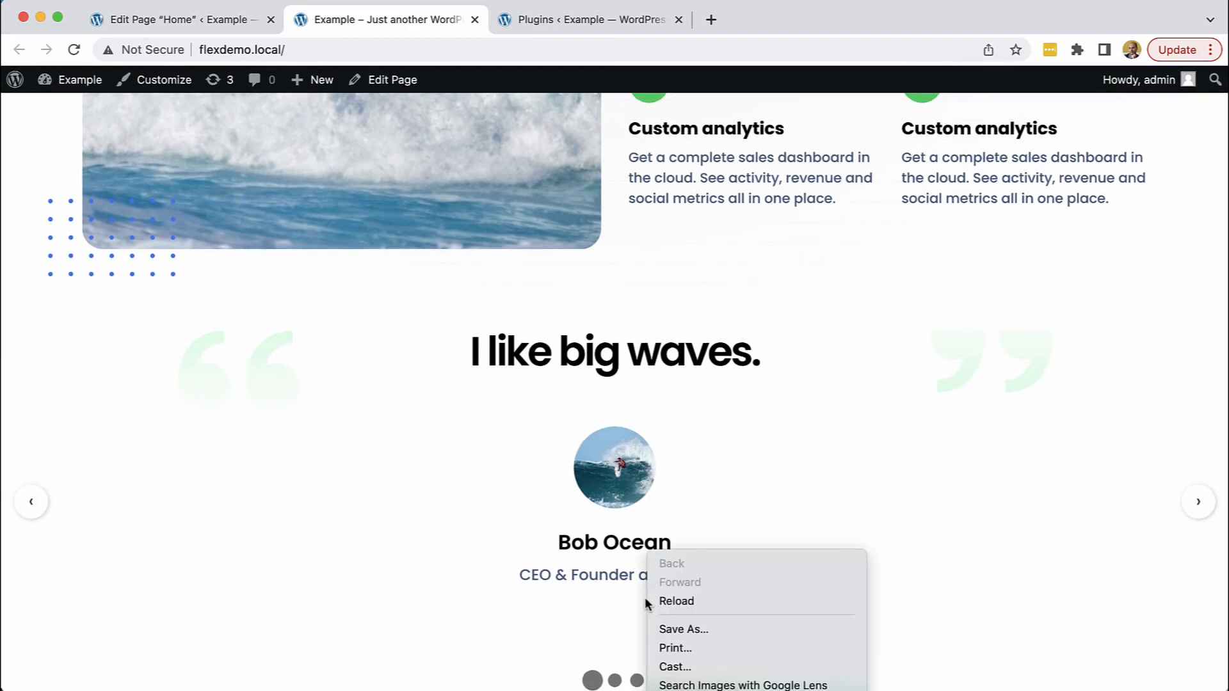
click(673, 690)
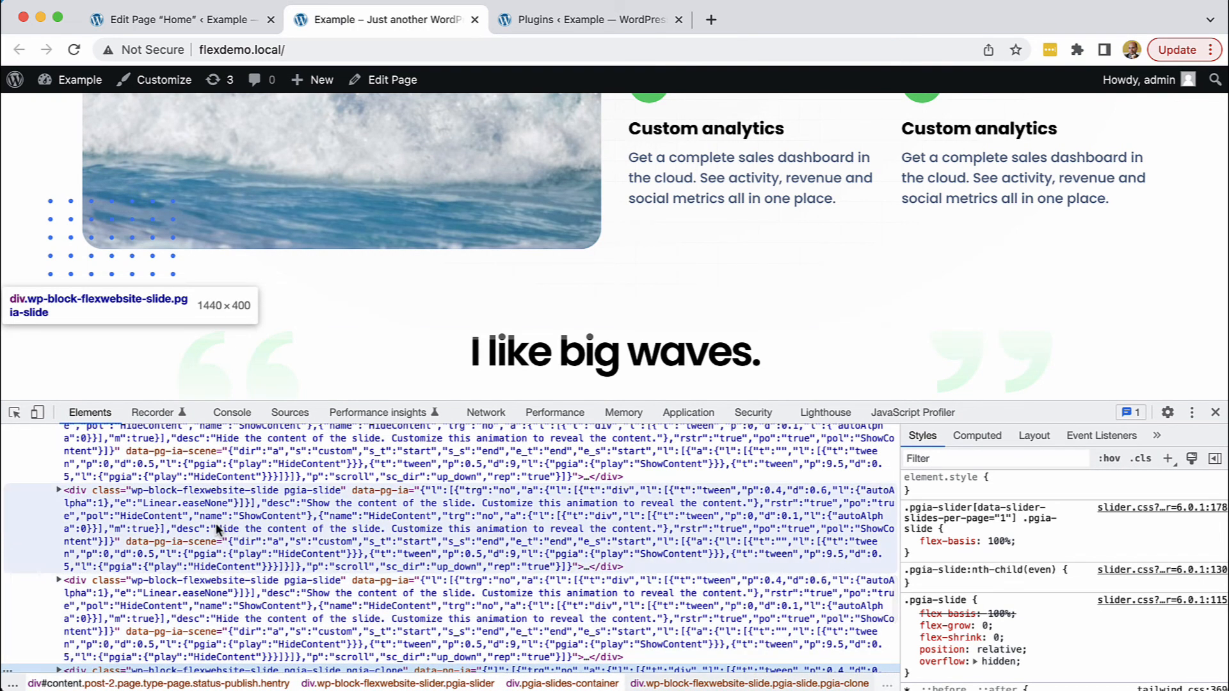
scroll(216, 523, up, 3)
click(134, 509)
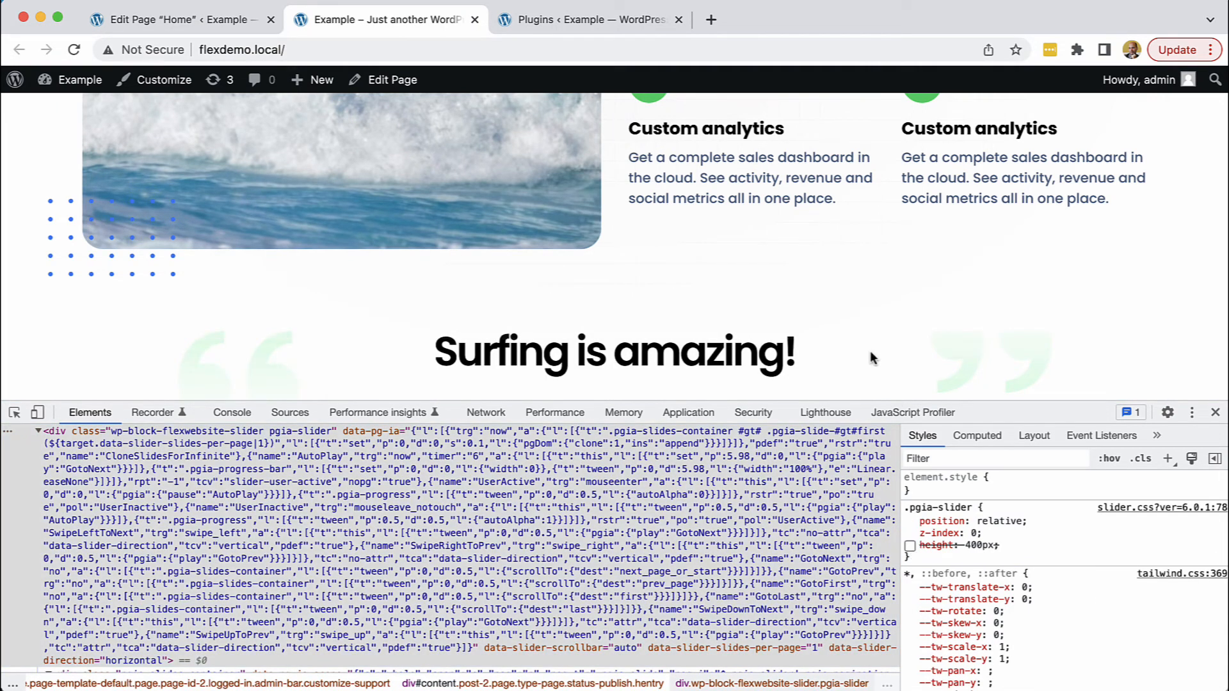
scroll(869, 351, down, 5)
scroll(870, 351, up, 2)
scroll(870, 351, down, 2)
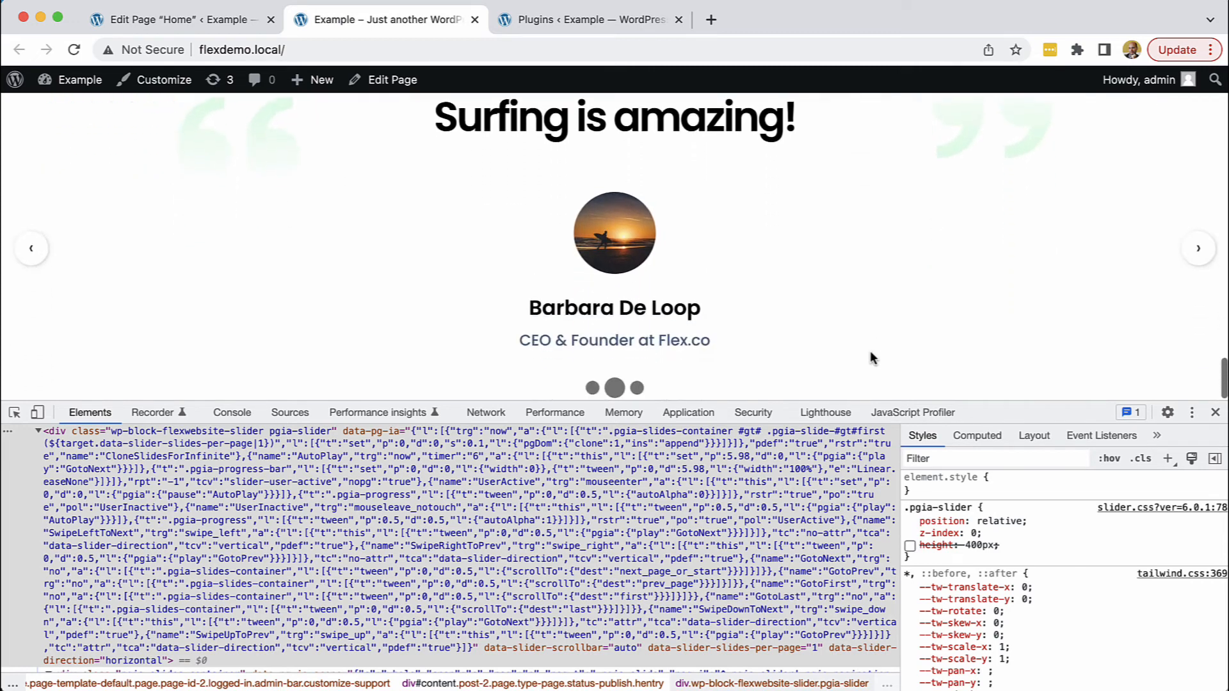
click(1215, 412)
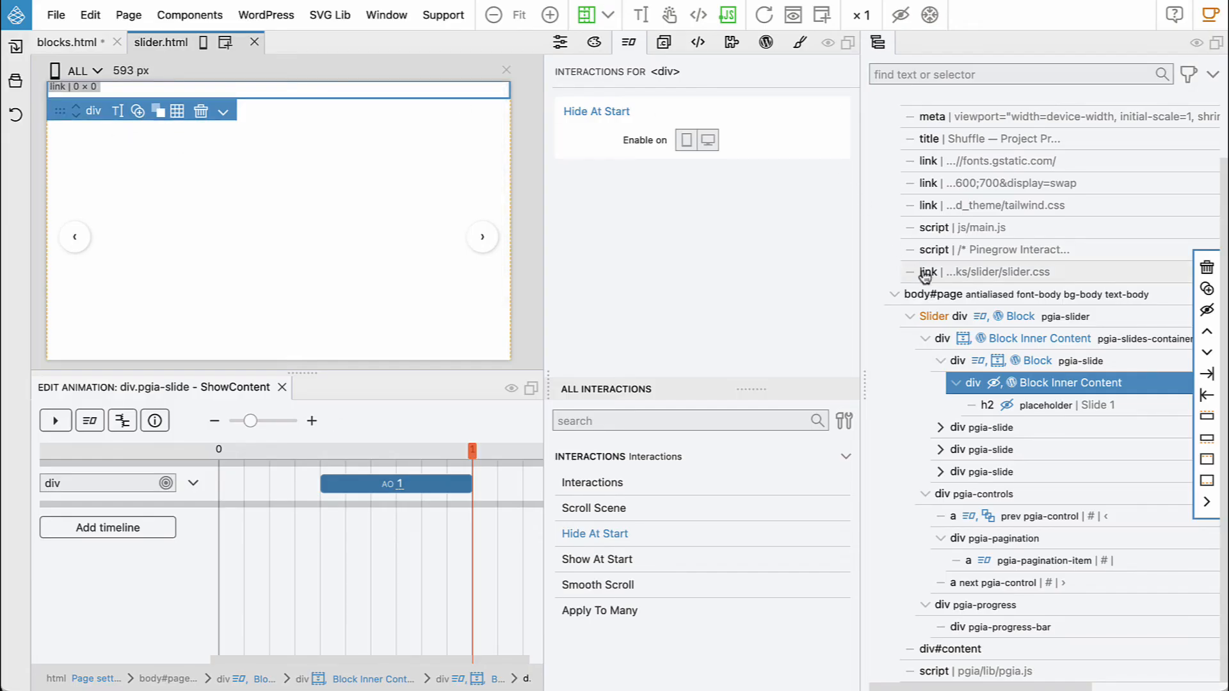
Switch to Pinegrow and delete the height property from the Slider div's .pgia-slider rule in slider.css
click(1065, 319)
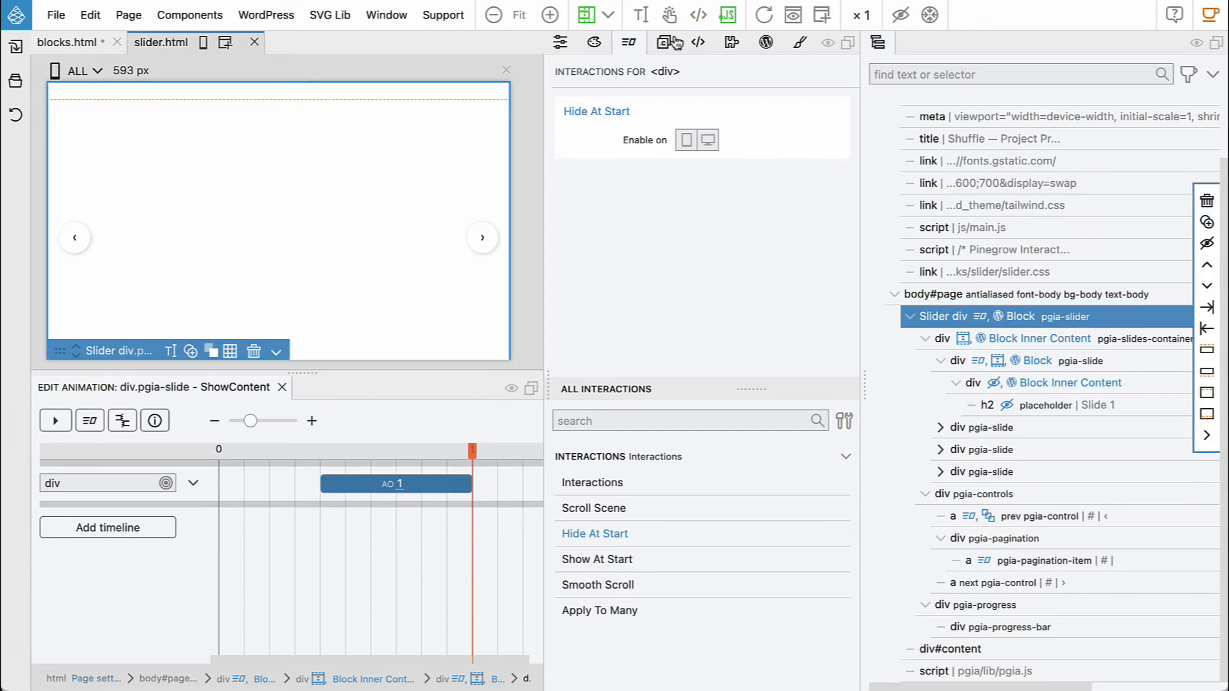
click(799, 44)
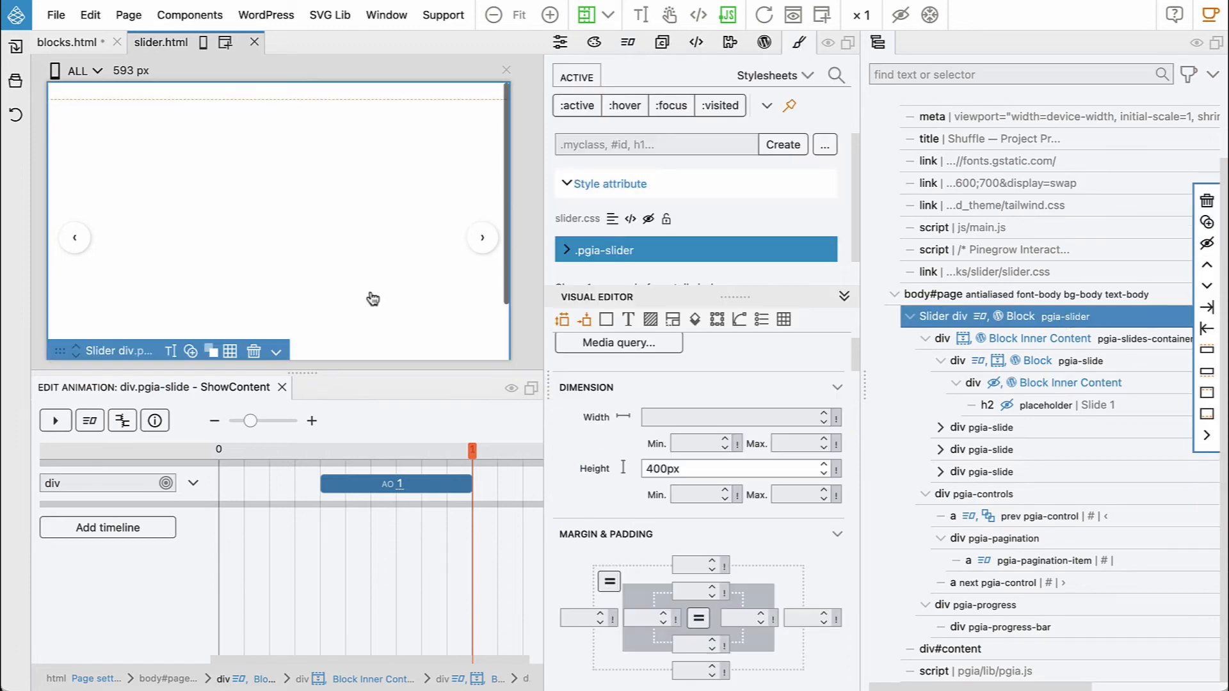
click(282, 387)
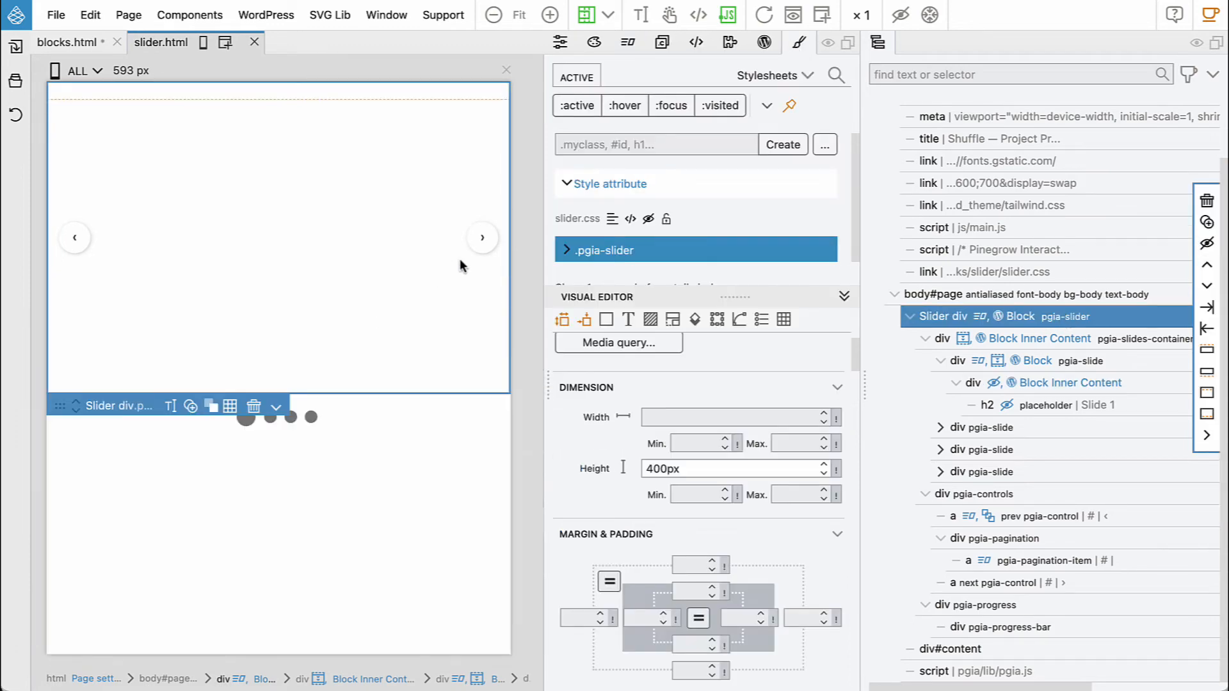
click(566, 249)
scroll(650, 221, down, 3)
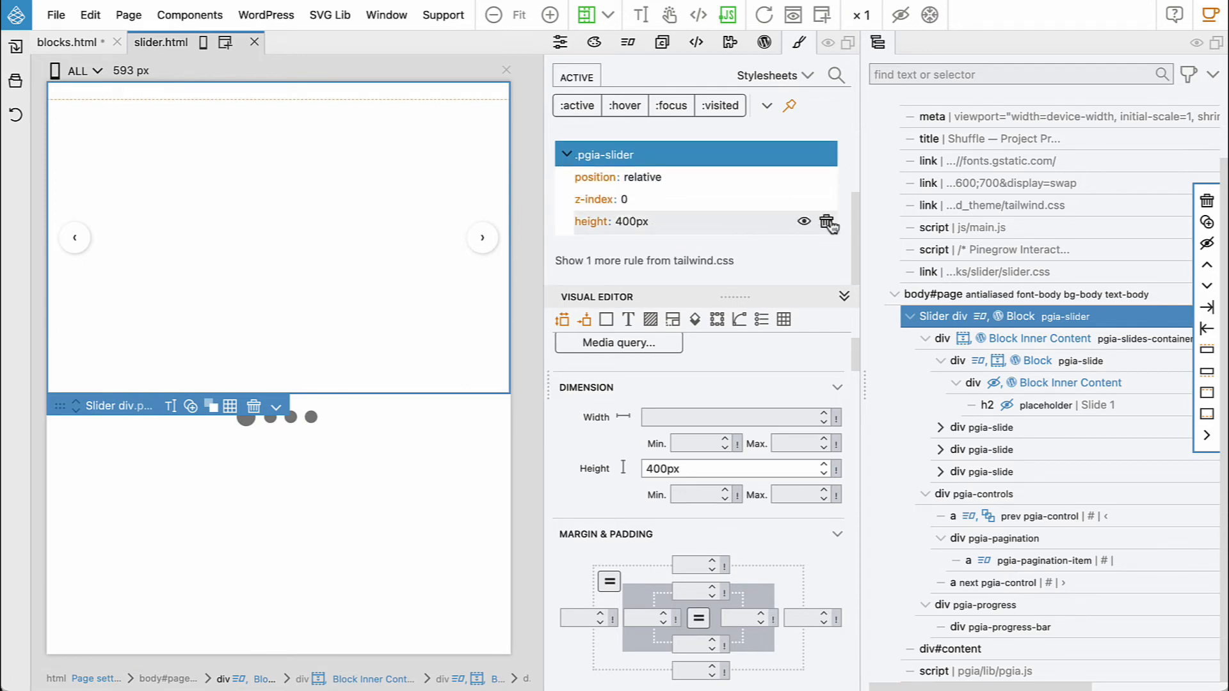
click(825, 222)
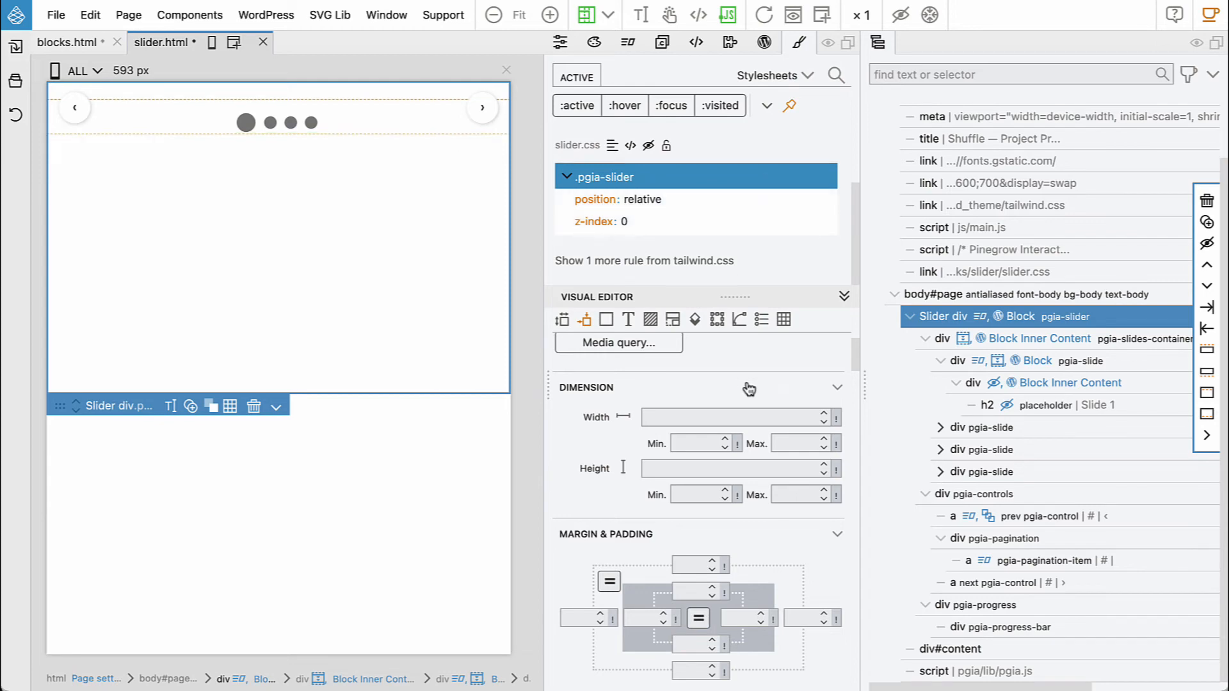
Set the minimum height of the .pgia-slider rule to 100px
click(695, 492)
text(100)
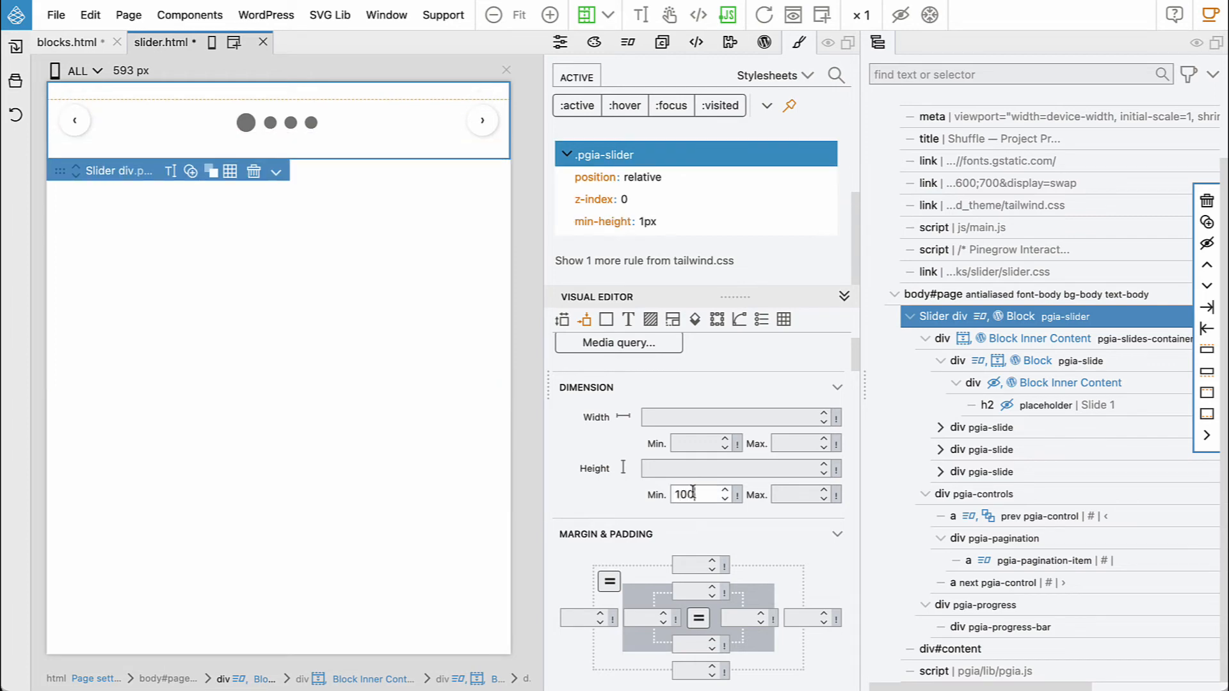
click(612, 508)
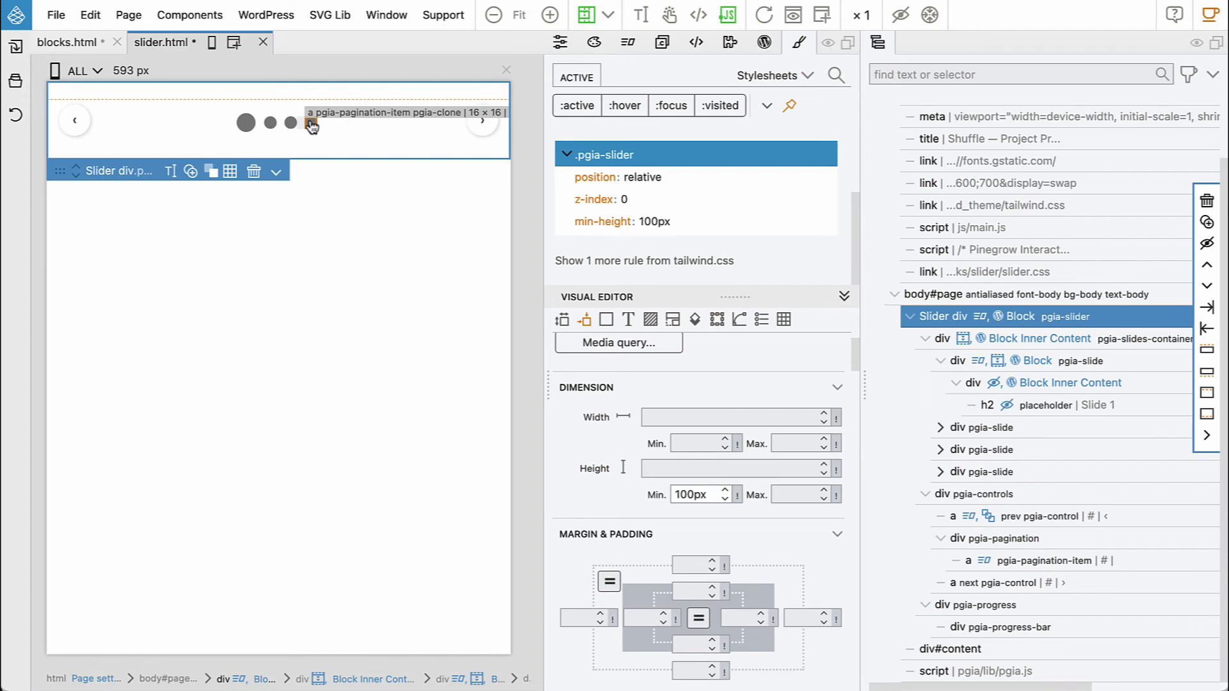
Check the dots on the live page, and set the opacity of the .pgia-pagination-item rule to 0.2 in Pinegrow
key(super+Tab)
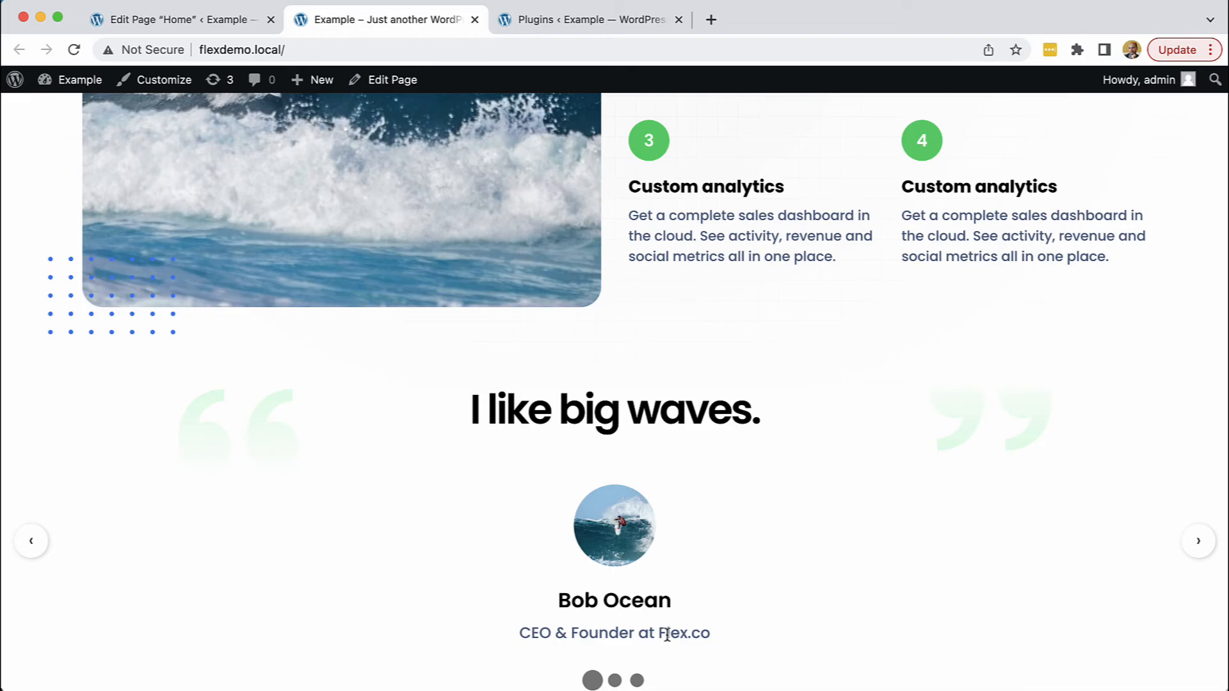
key(super+Tab)
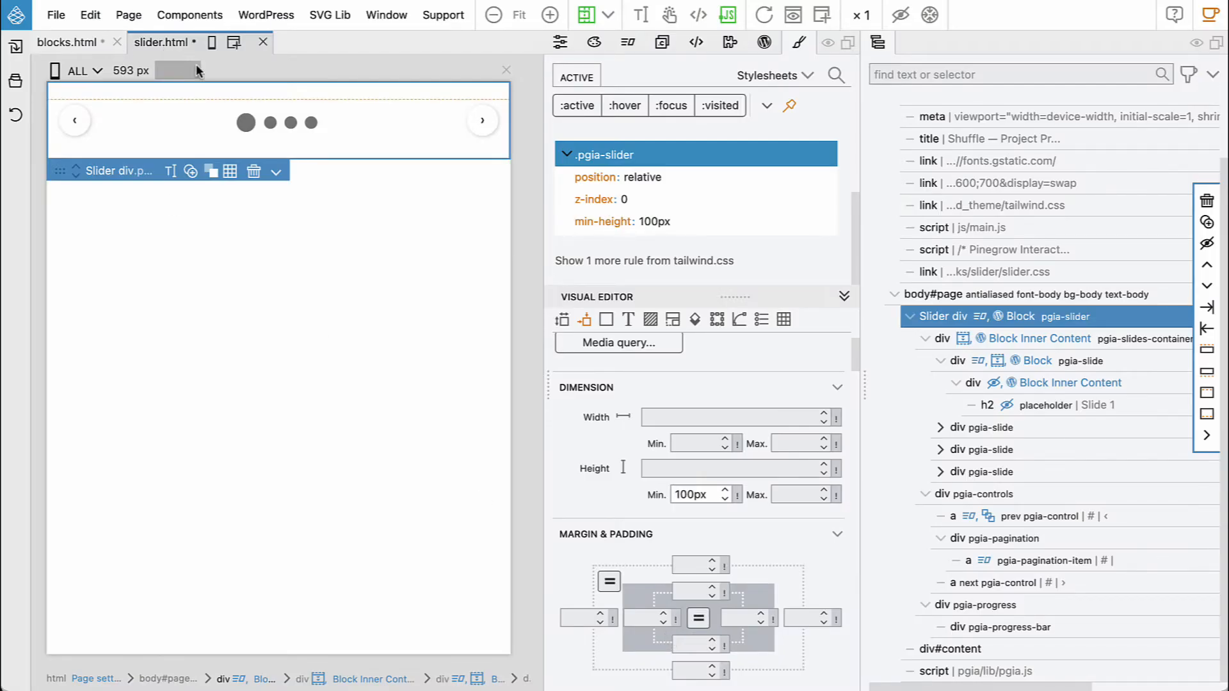
click(246, 123)
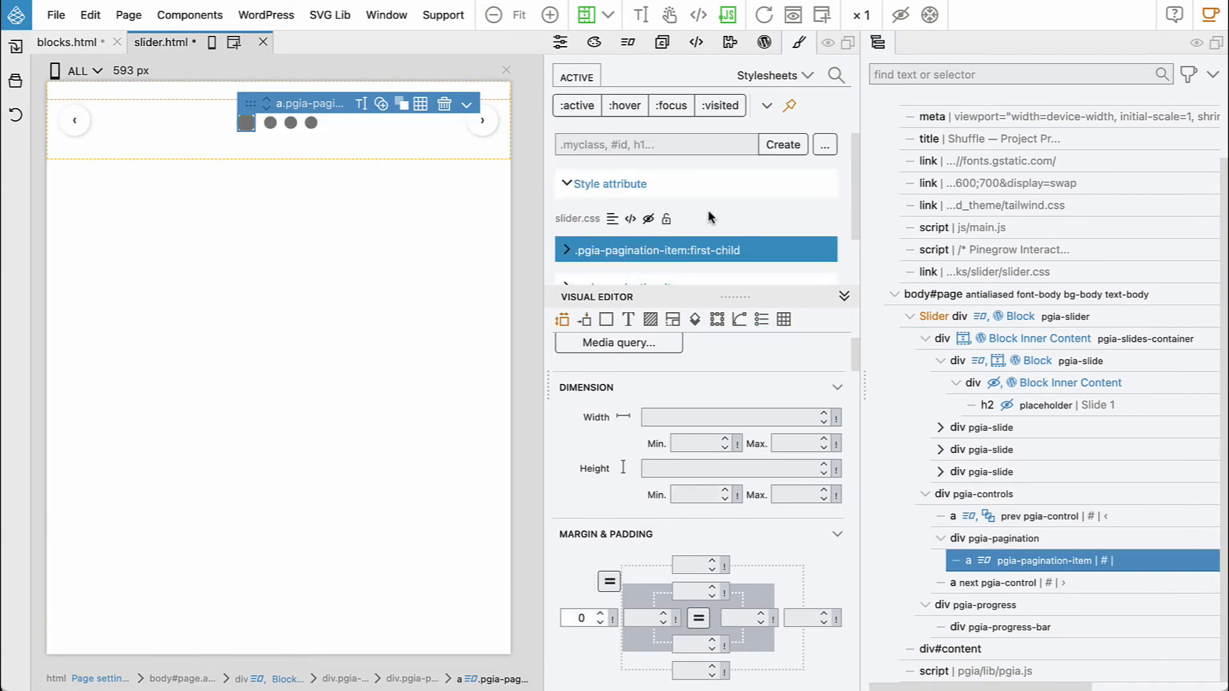
scroll(708, 209, down, 2)
click(566, 229)
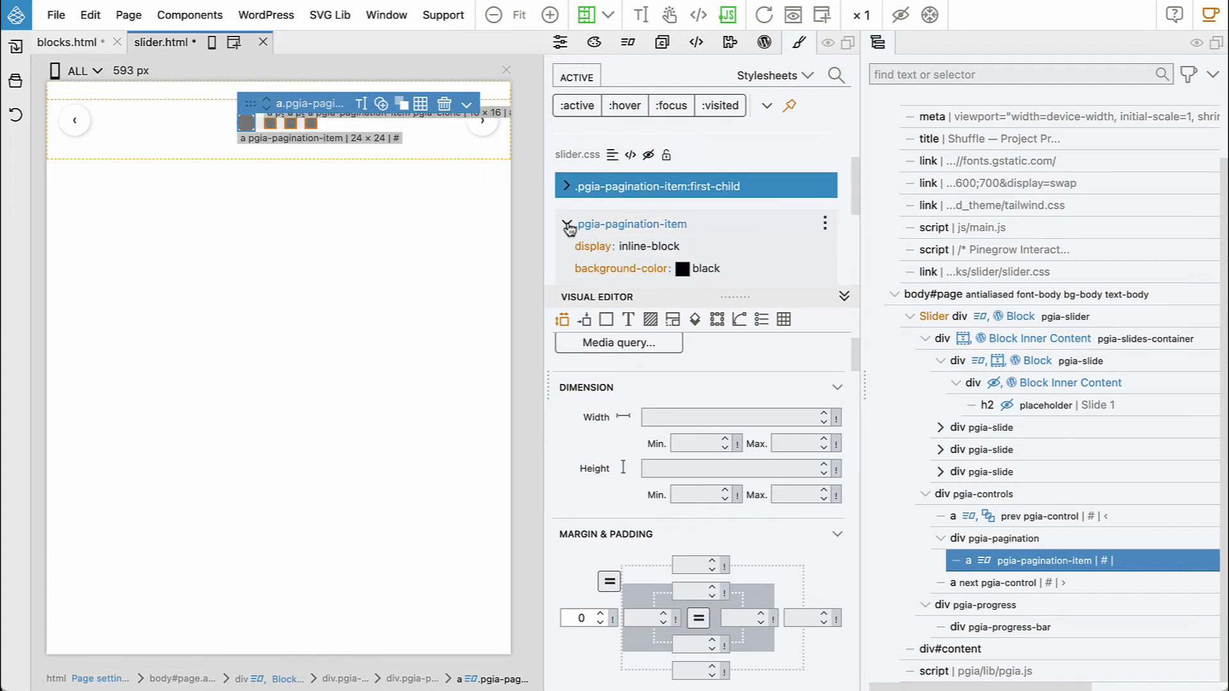
scroll(609, 218, down, 2)
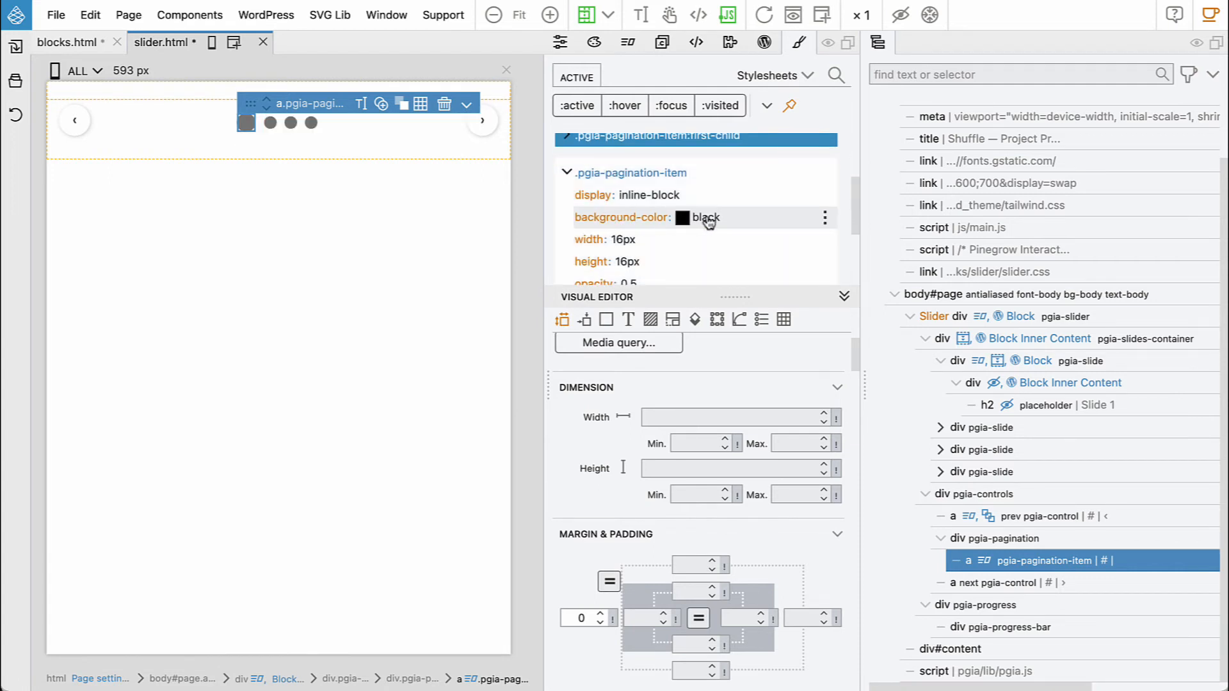
scroll(708, 219, down, 3)
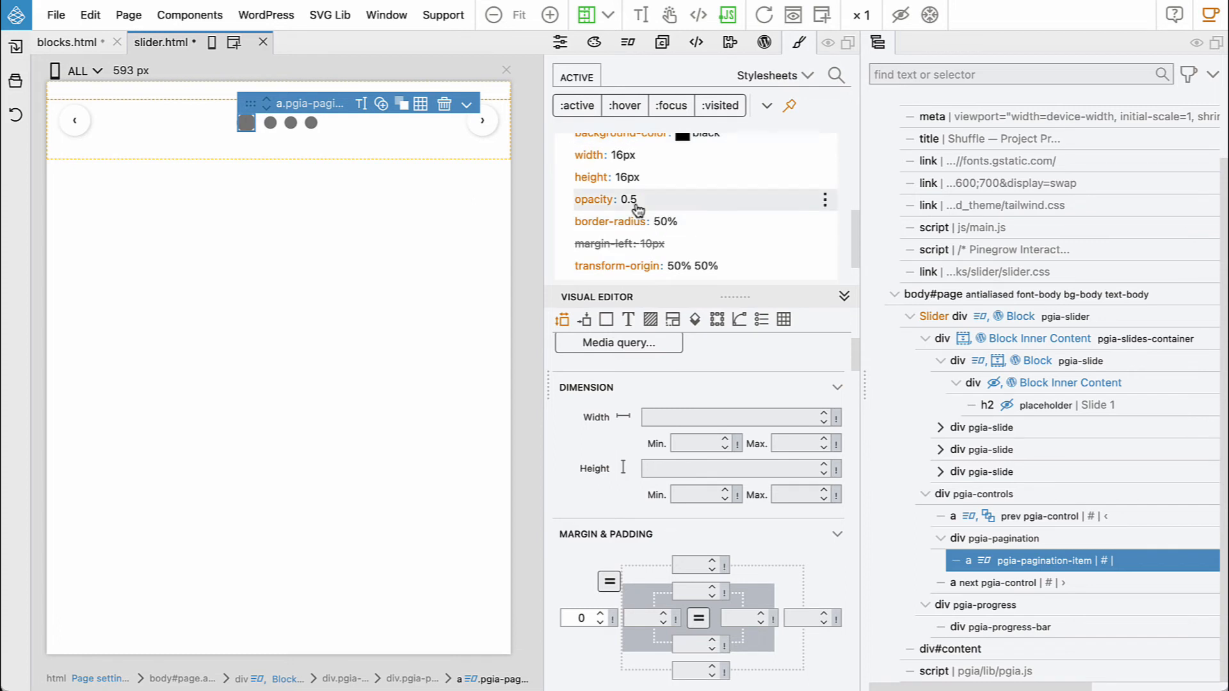
click(701, 204)
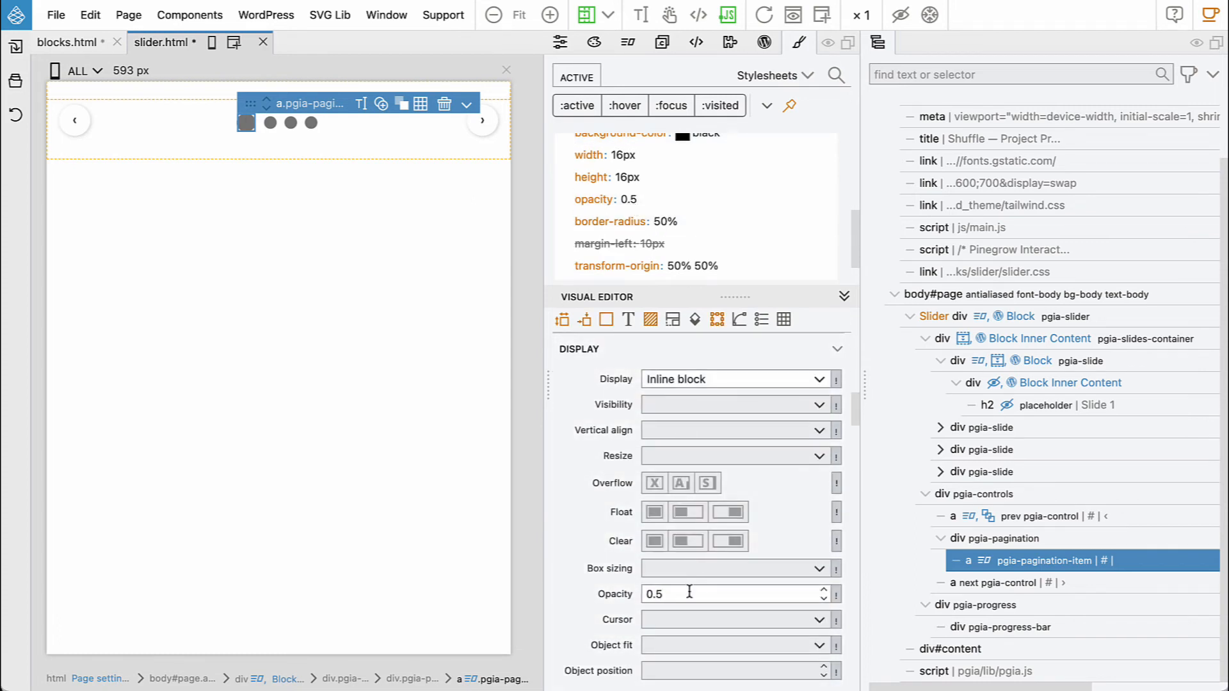
key(BackSpace)
text(3)
key(BackSpace)
text(2)
scroll(774, 237, down, 2)
scroll(770, 238, up, 2)
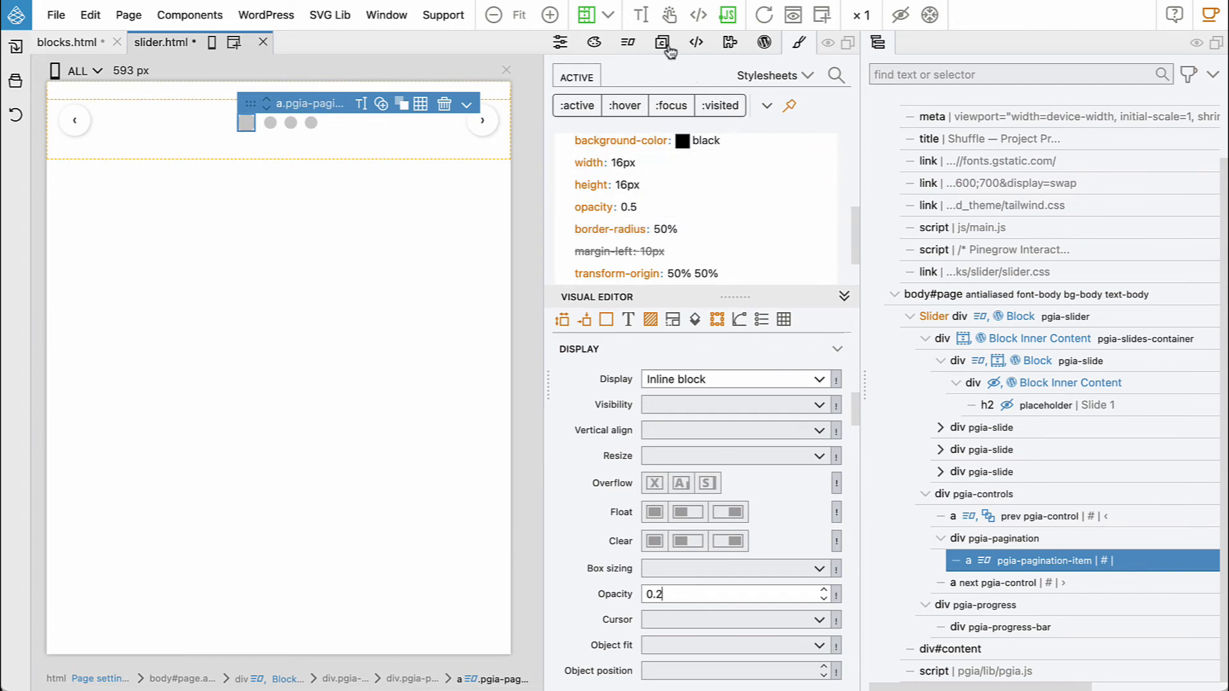
Open the custom animation of the pagination item's Current interaction for editing
click(630, 42)
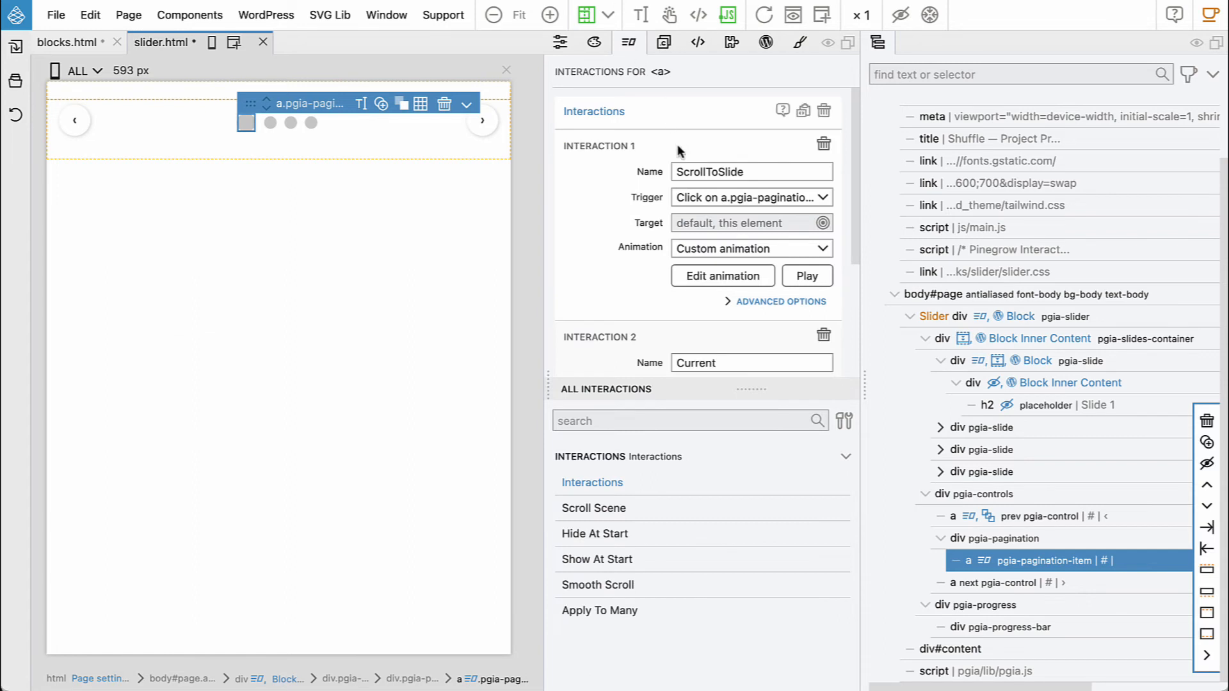
scroll(708, 192, down, 5)
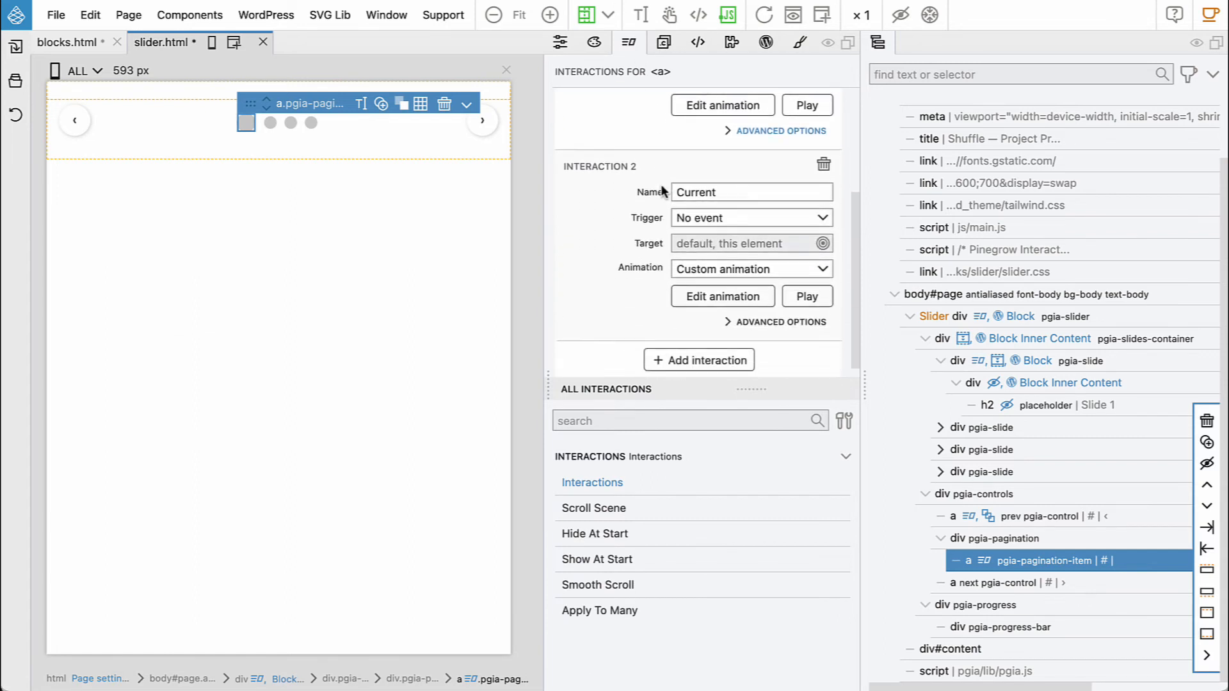
click(725, 293)
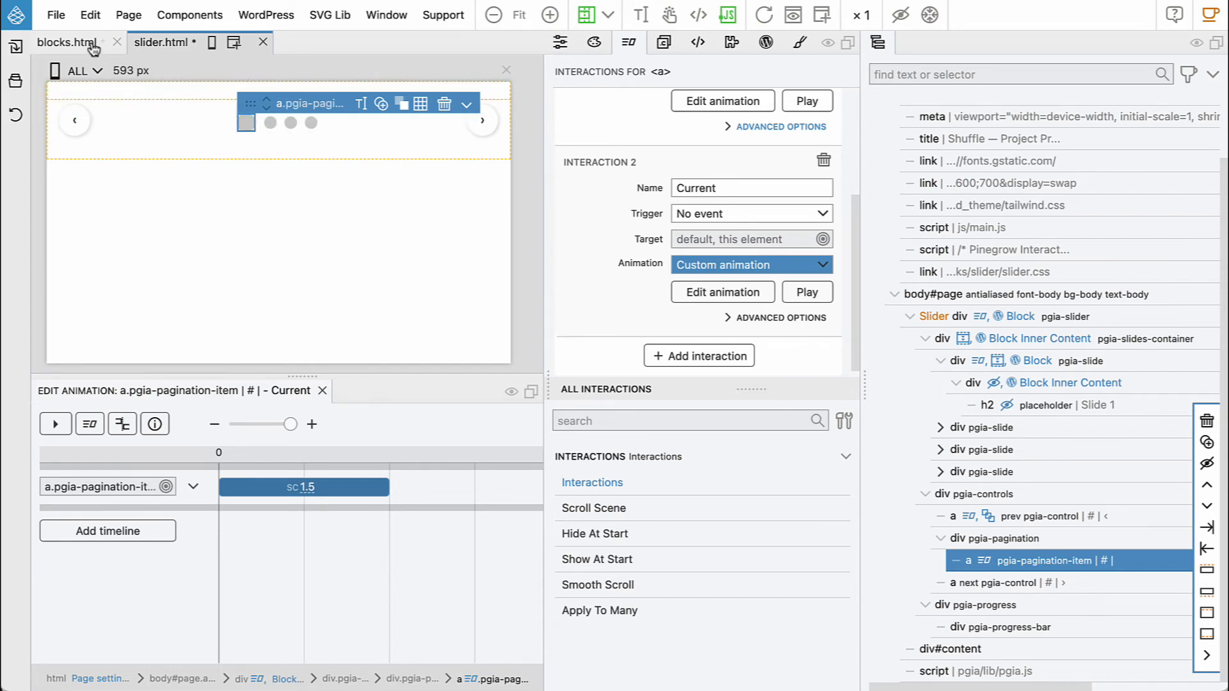
Show the testimonial dots in blocks.html and add a background color property to the Current animation's scale transition
click(60, 42)
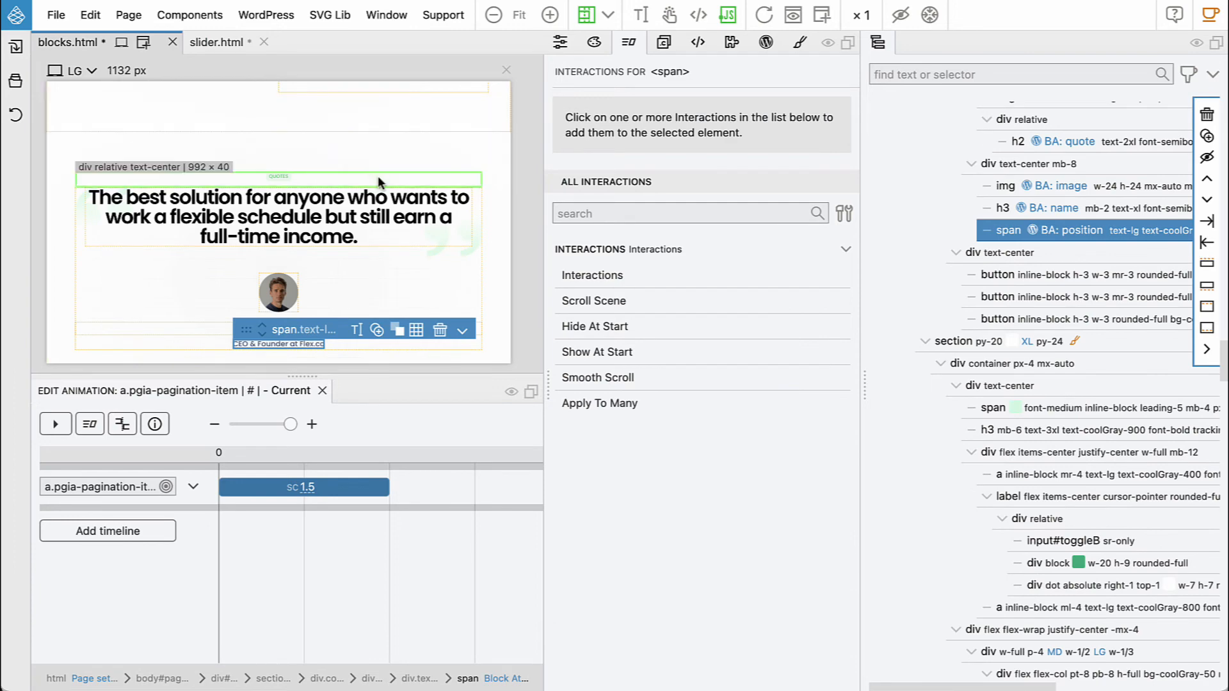
scroll(378, 175, down, 1)
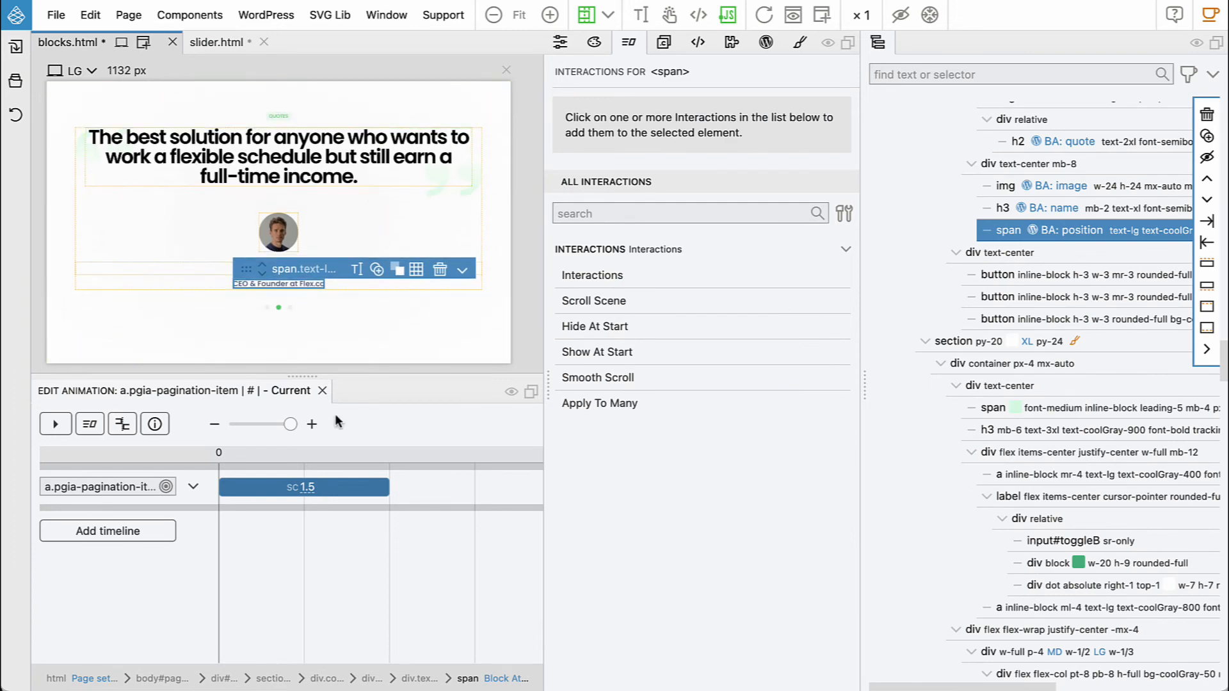
click(345, 487)
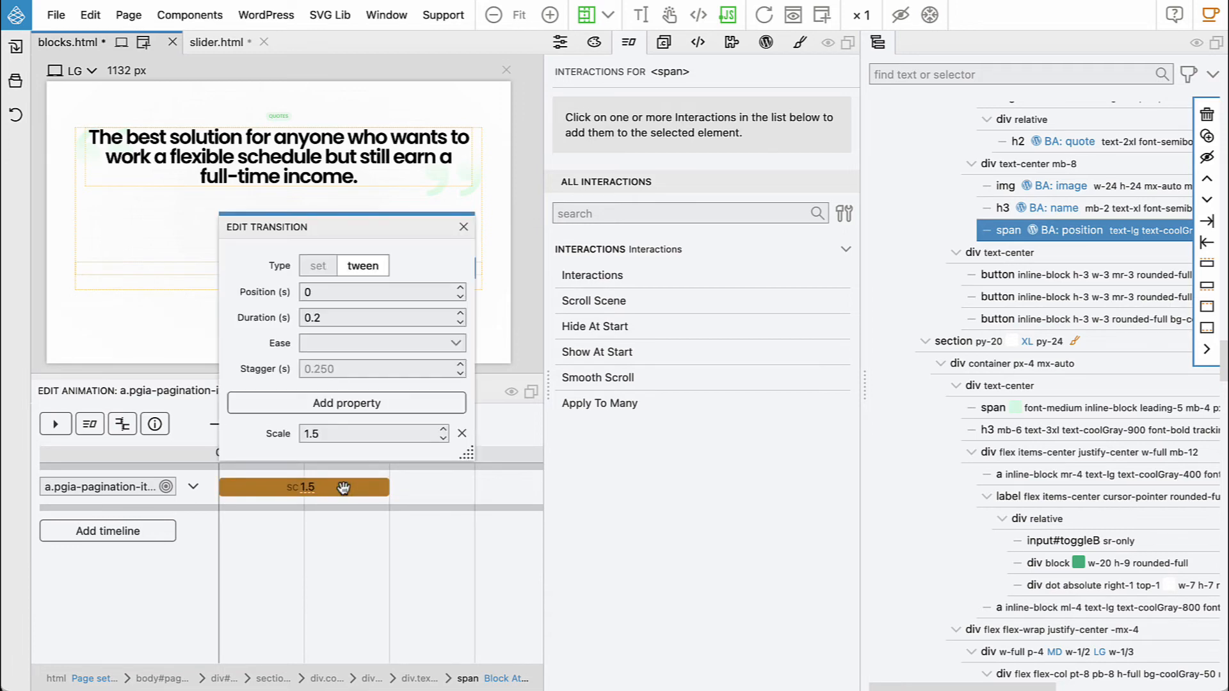
click(345, 406)
mouse_move(346, 406)
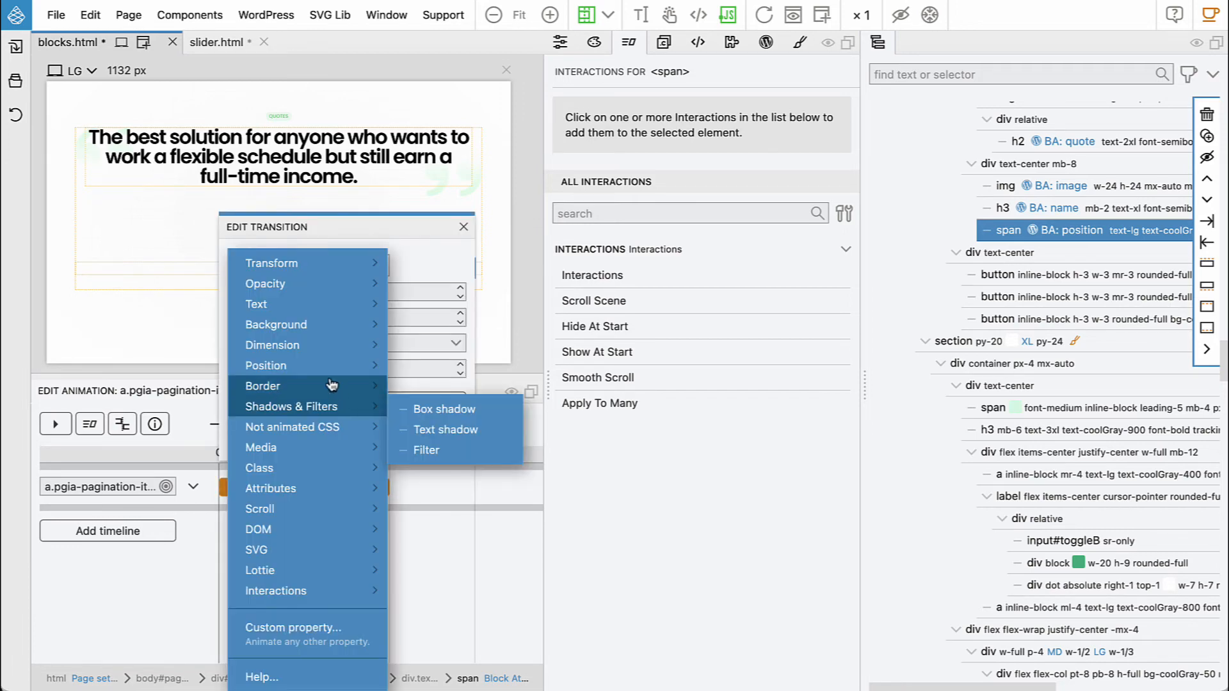
mouse_move(327, 325)
click(450, 349)
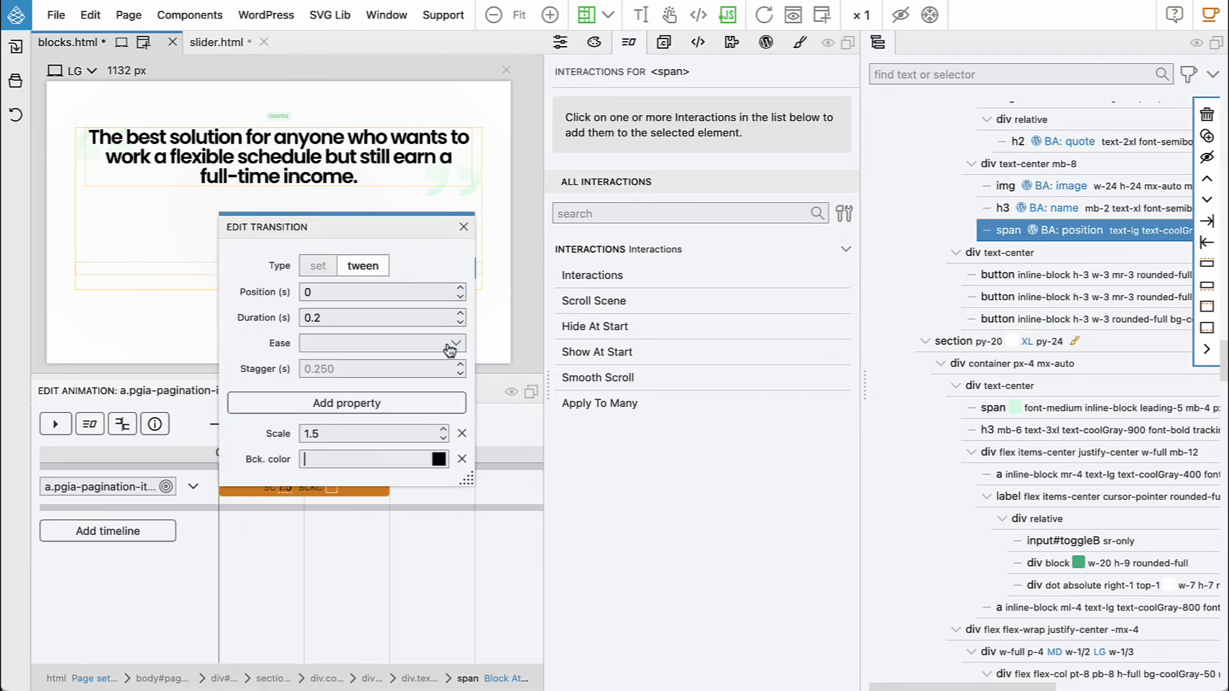
Set the transition's background color to #2ad167 by sampling the green active dot below the testimonial
drag(309, 226, 500, 213)
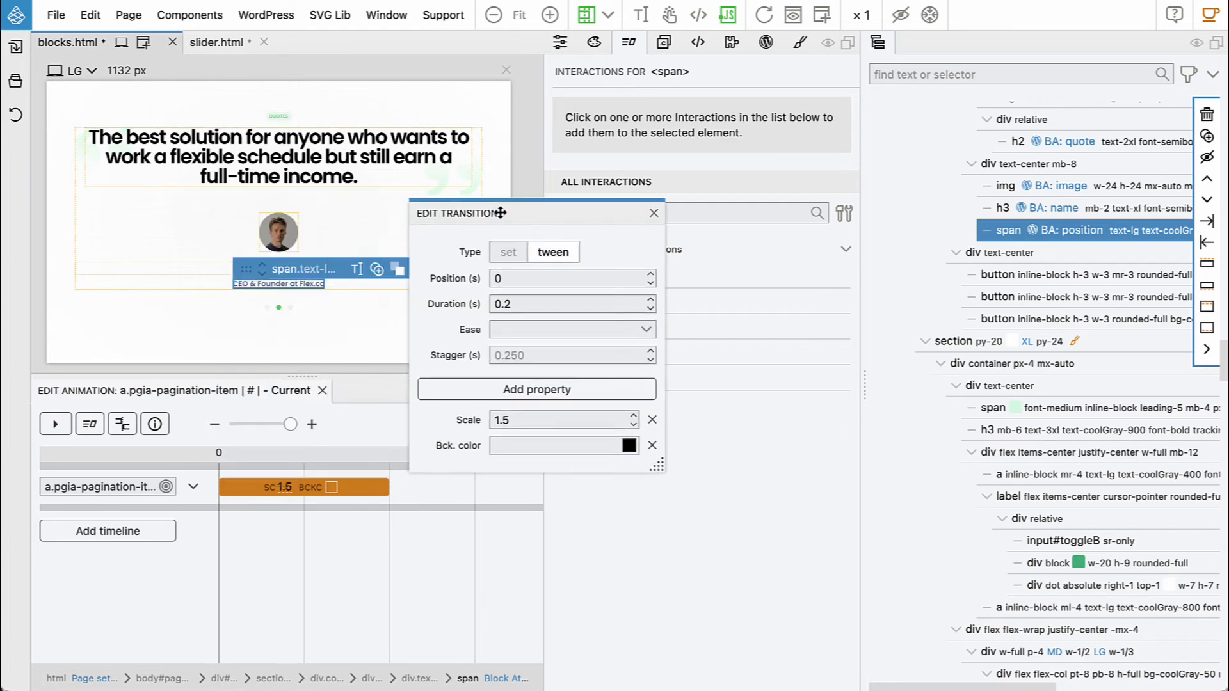
click(629, 445)
click(639, 652)
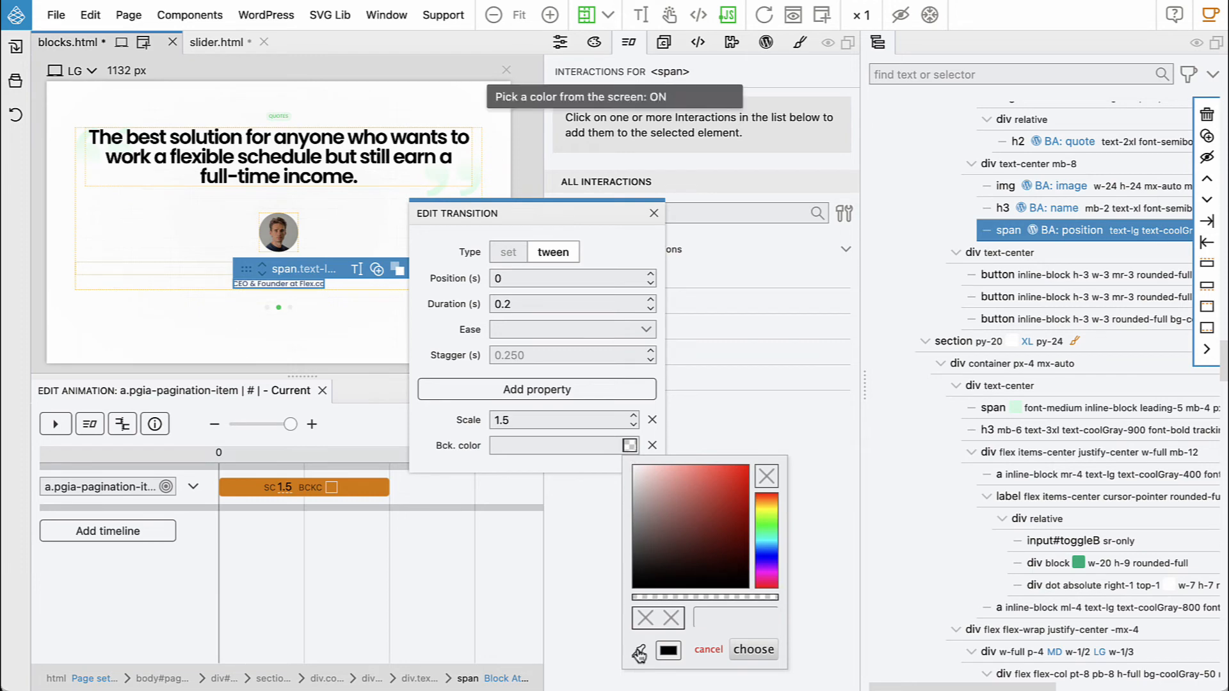
click(456, 483)
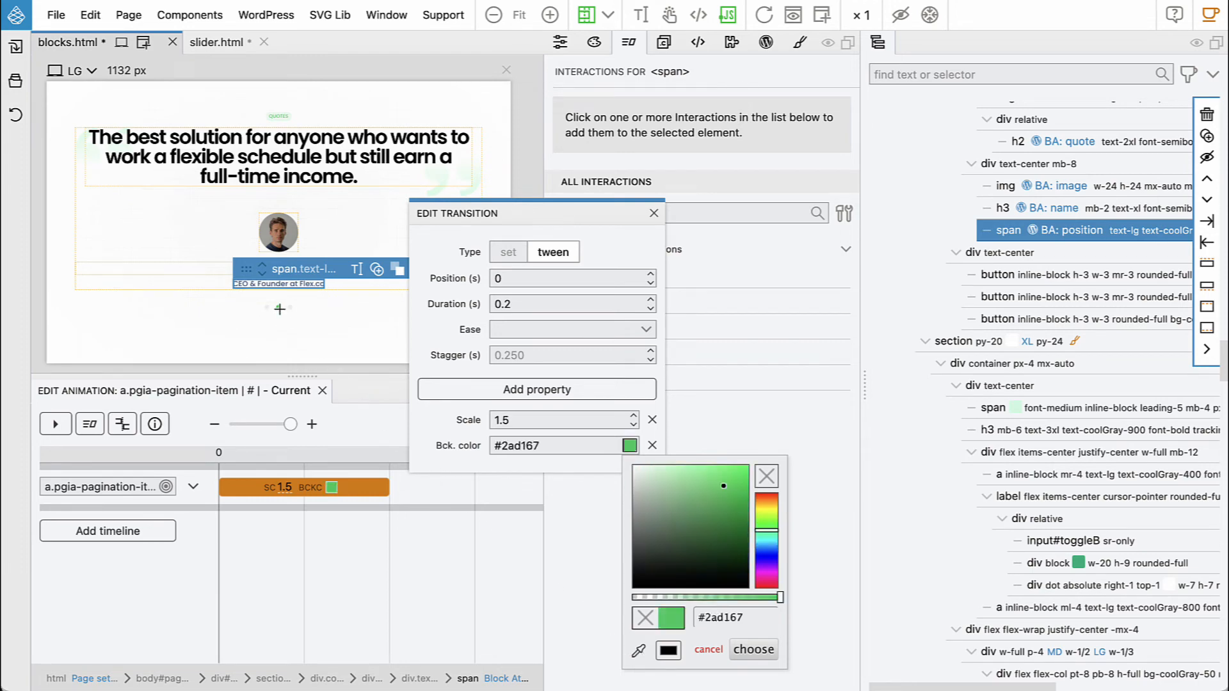
click(280, 309)
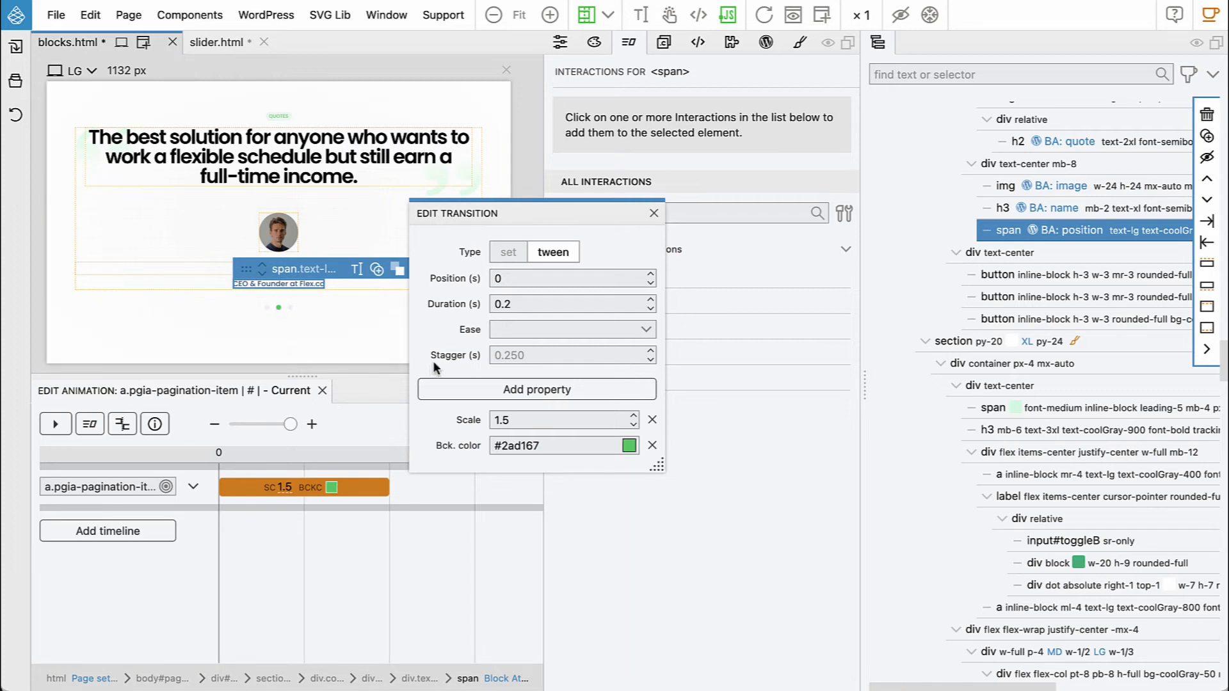
Set the transition's scale to 1.3 and save blocks.html
click(526, 421)
key(BackSpace)
text(4)
click(654, 214)
key(ctrl+s)
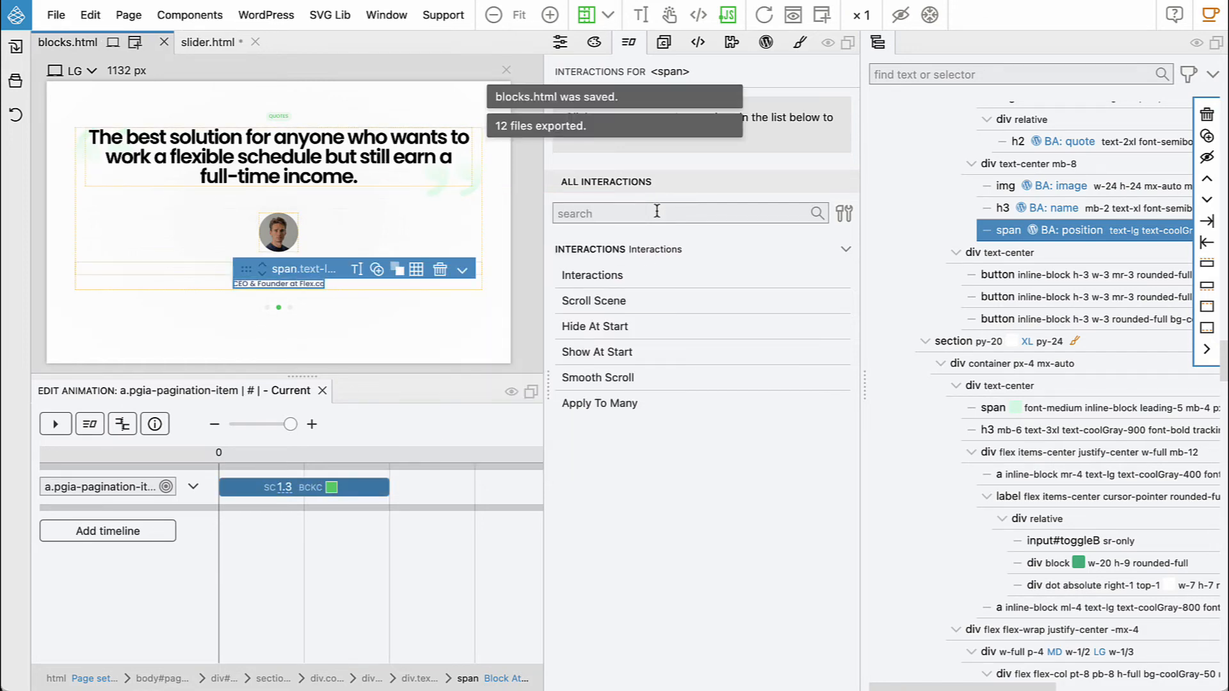
Switch to Chrome and reload the live page to check the slider's pagination dots
key(super+Tab)
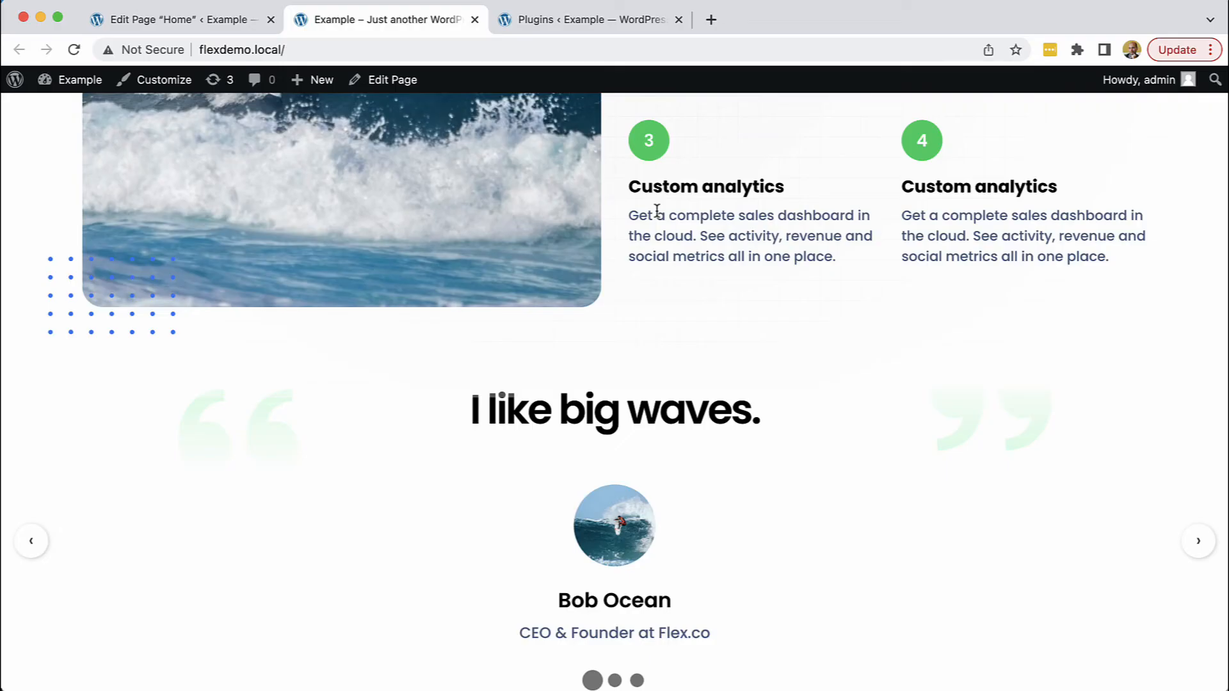
click(73, 51)
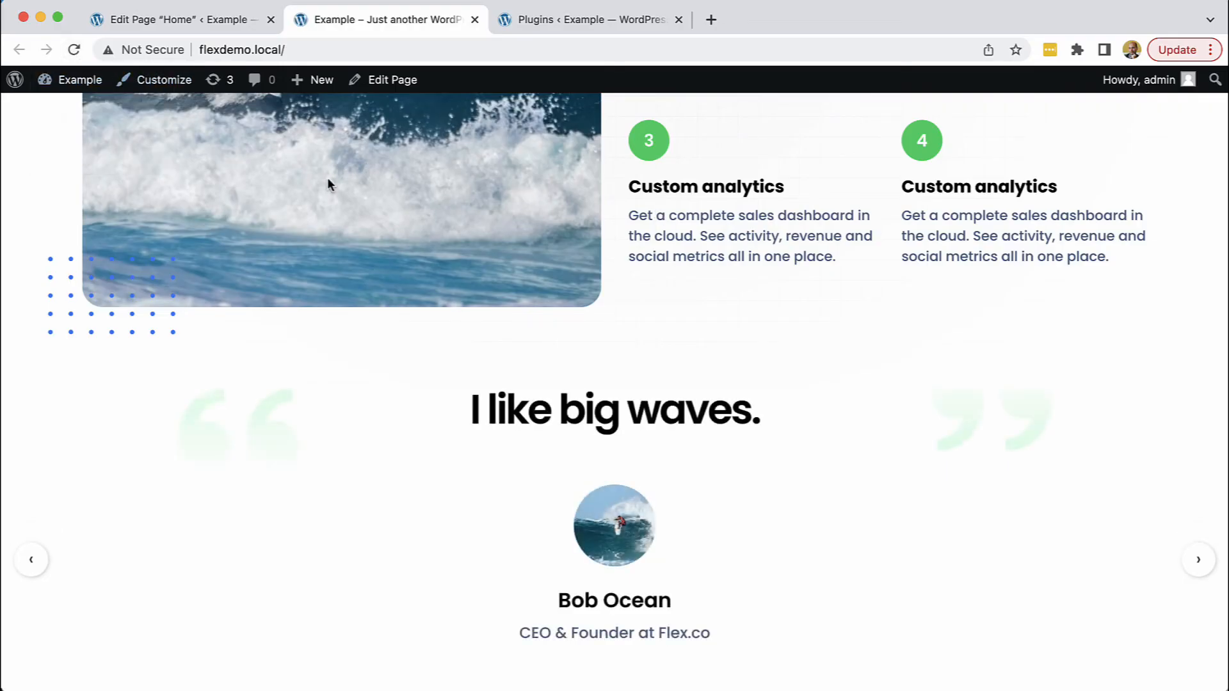
scroll(359, 218, down, 2)
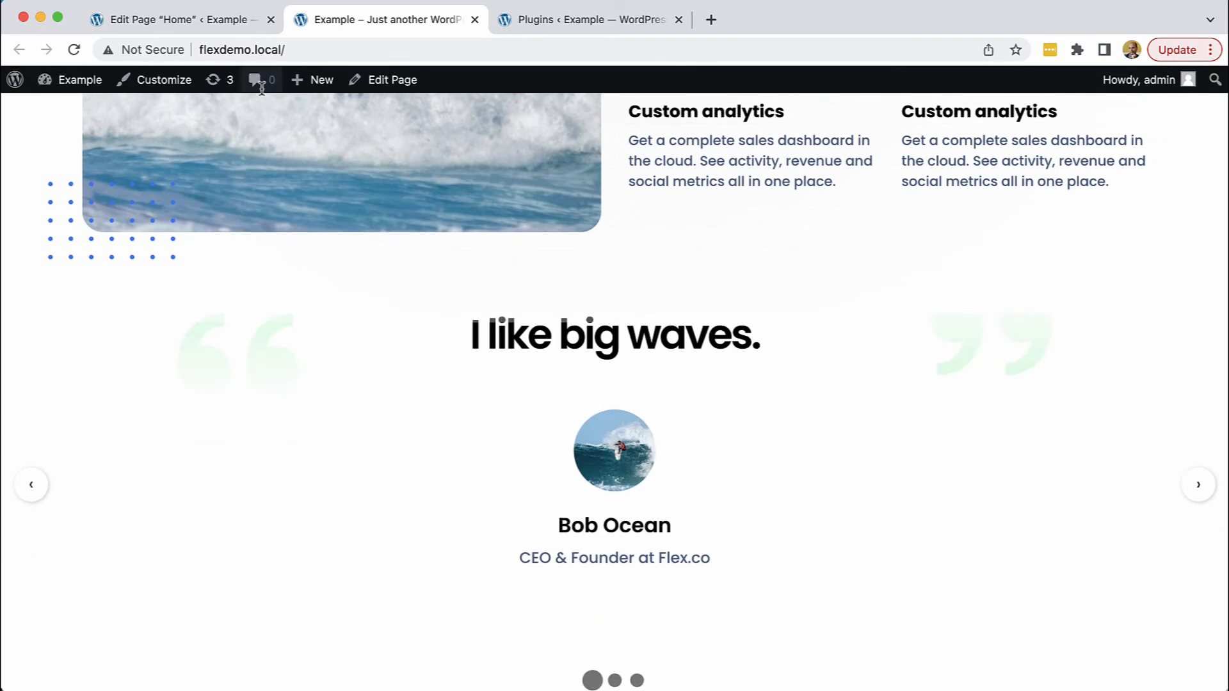
Reload the Home page in the WordPress editor and run block recovery on the Slider block
click(193, 18)
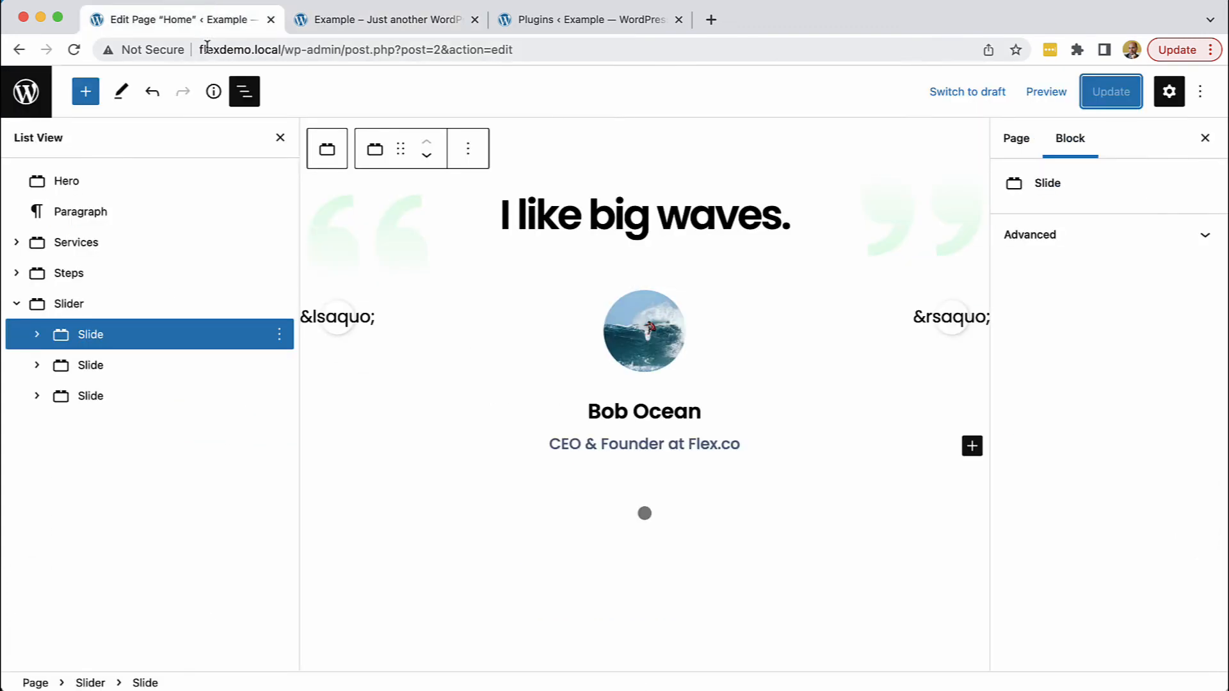
click(74, 51)
scroll(454, 310, down, 5)
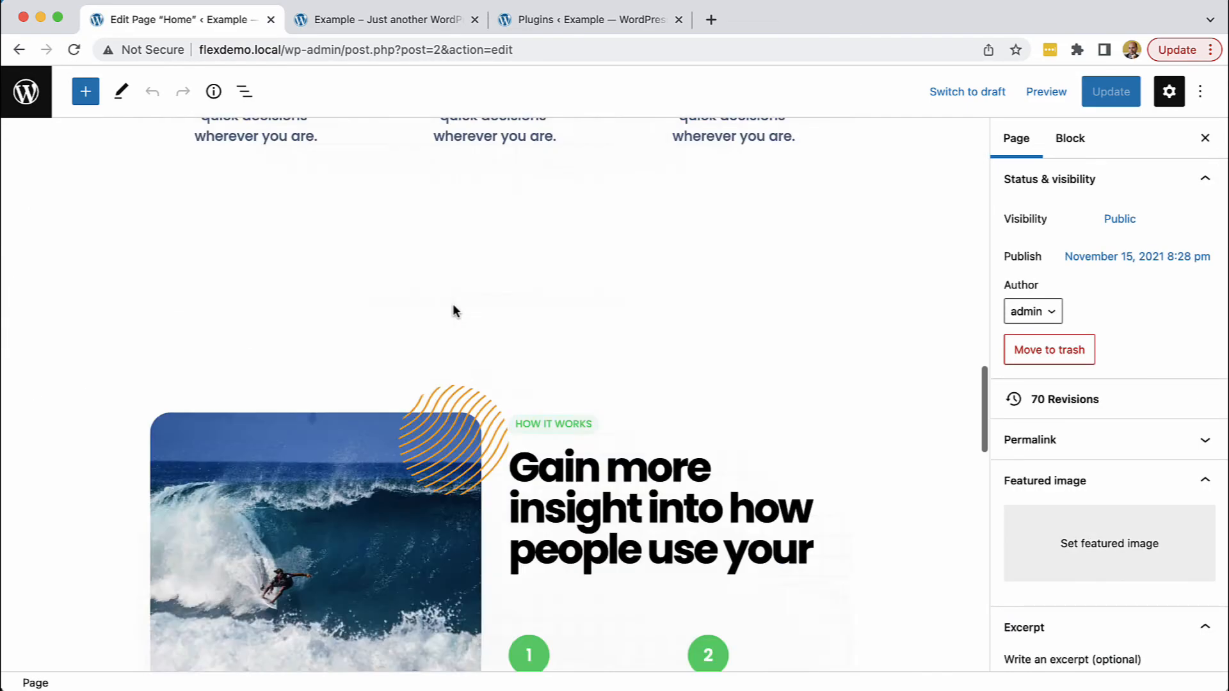
scroll(453, 311, down, 10)
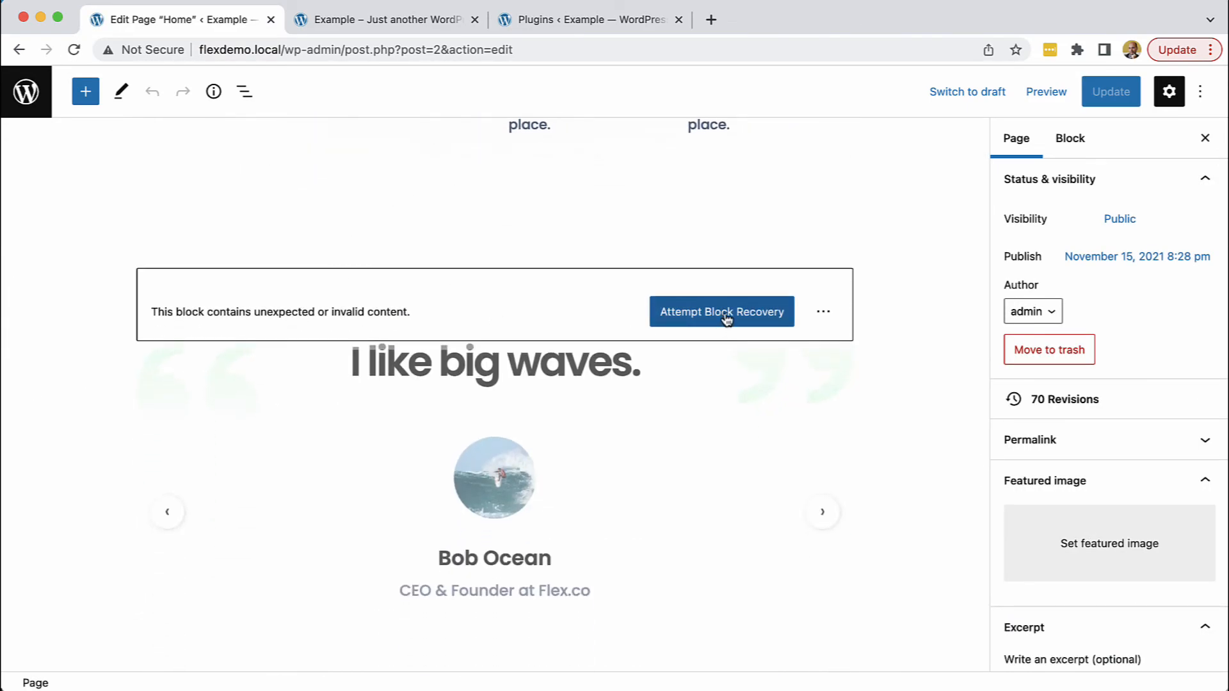
click(726, 318)
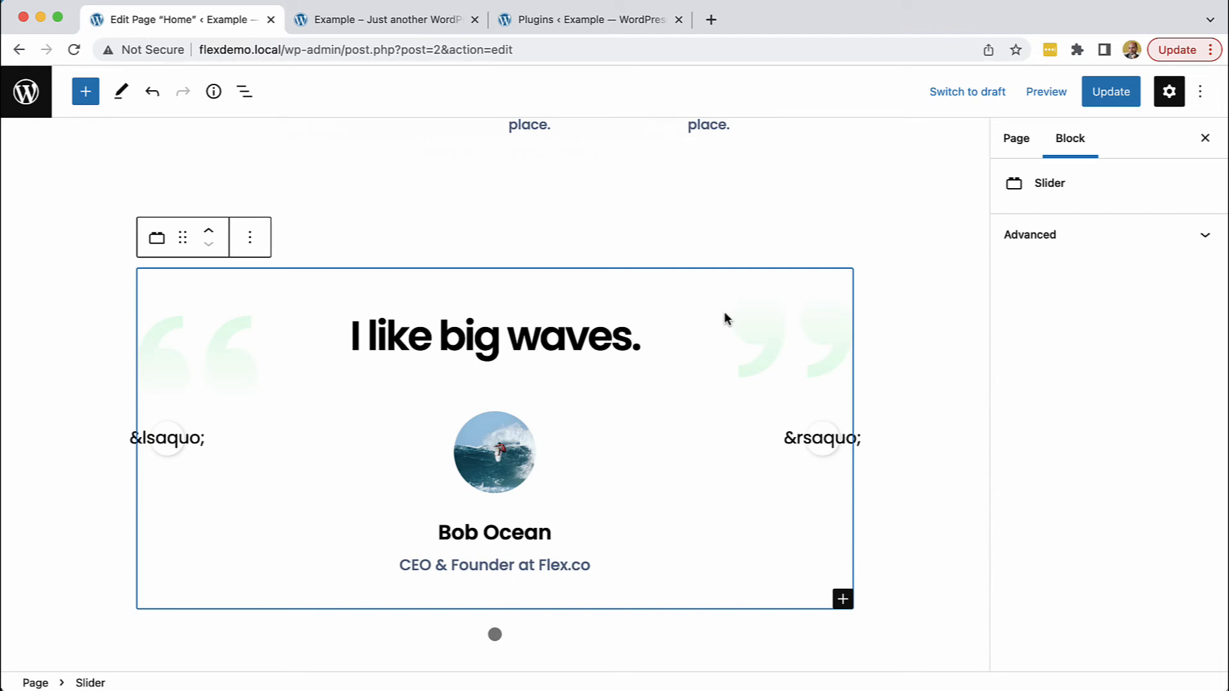
Go through the Slider's three slides using the block list, and update the Home page
click(245, 92)
click(17, 304)
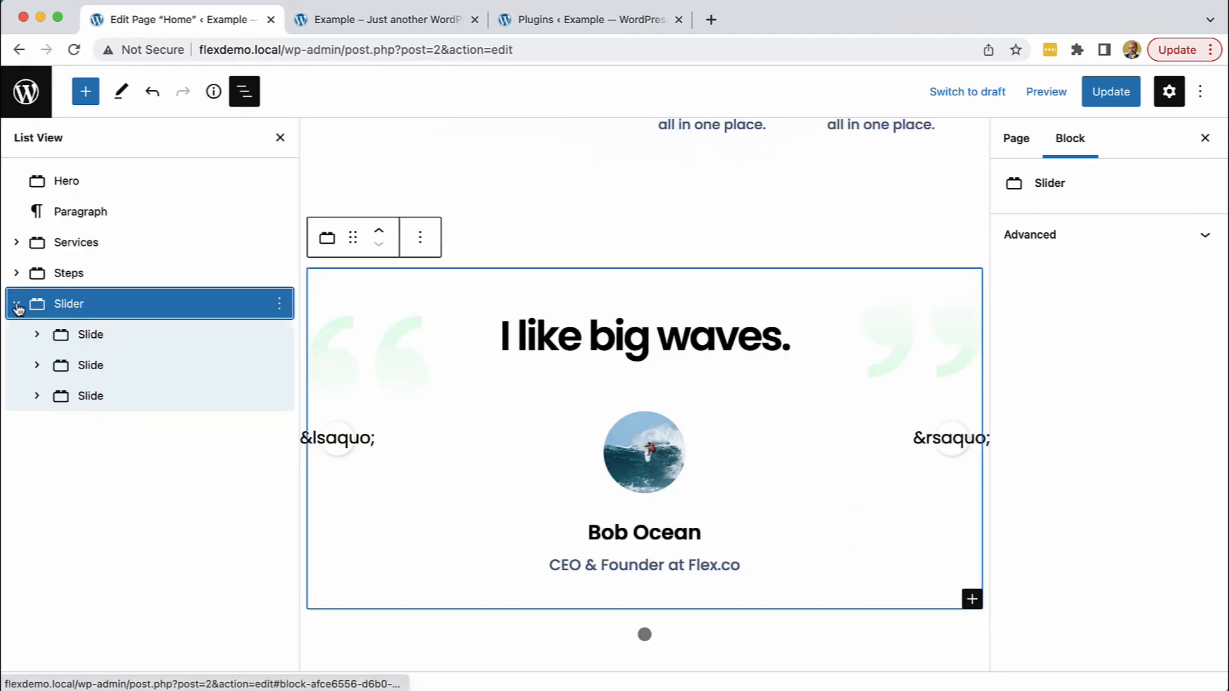
click(91, 336)
click(90, 363)
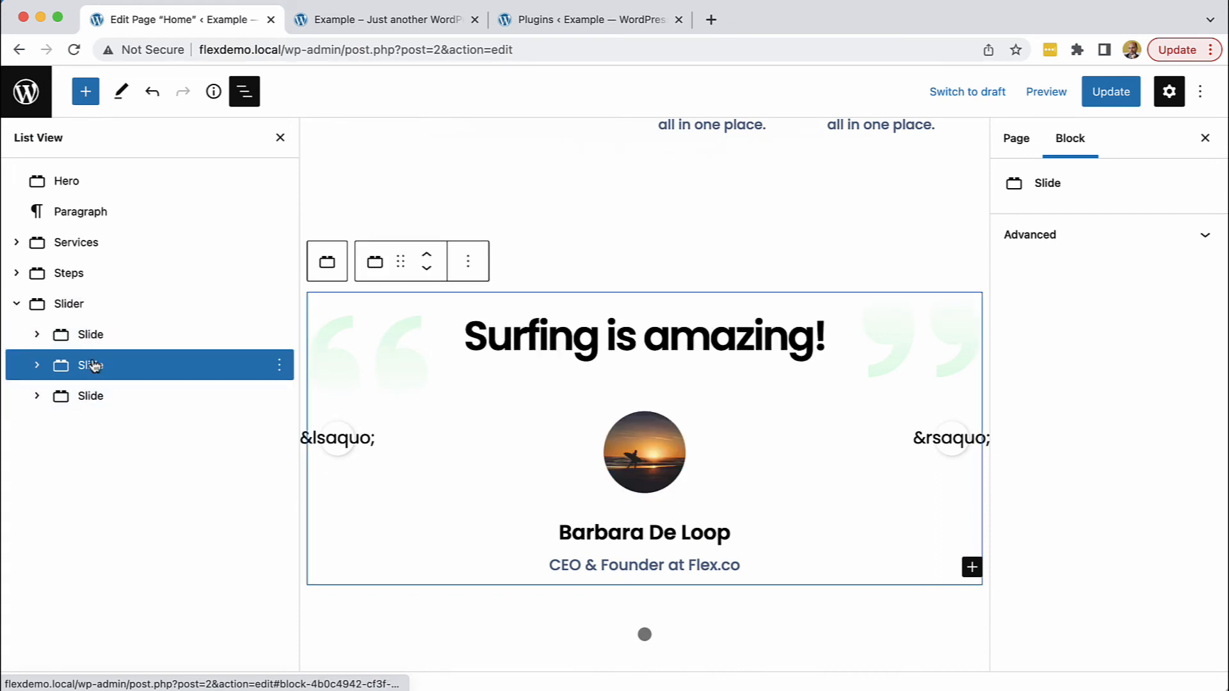
click(96, 396)
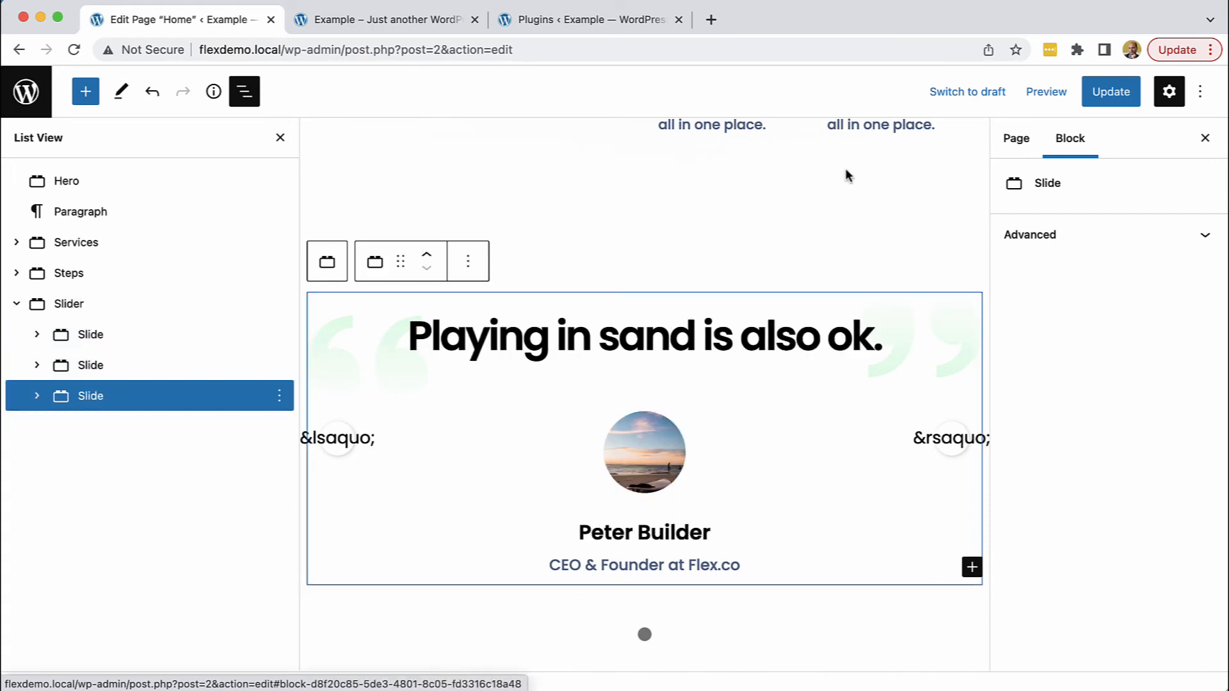
click(1099, 94)
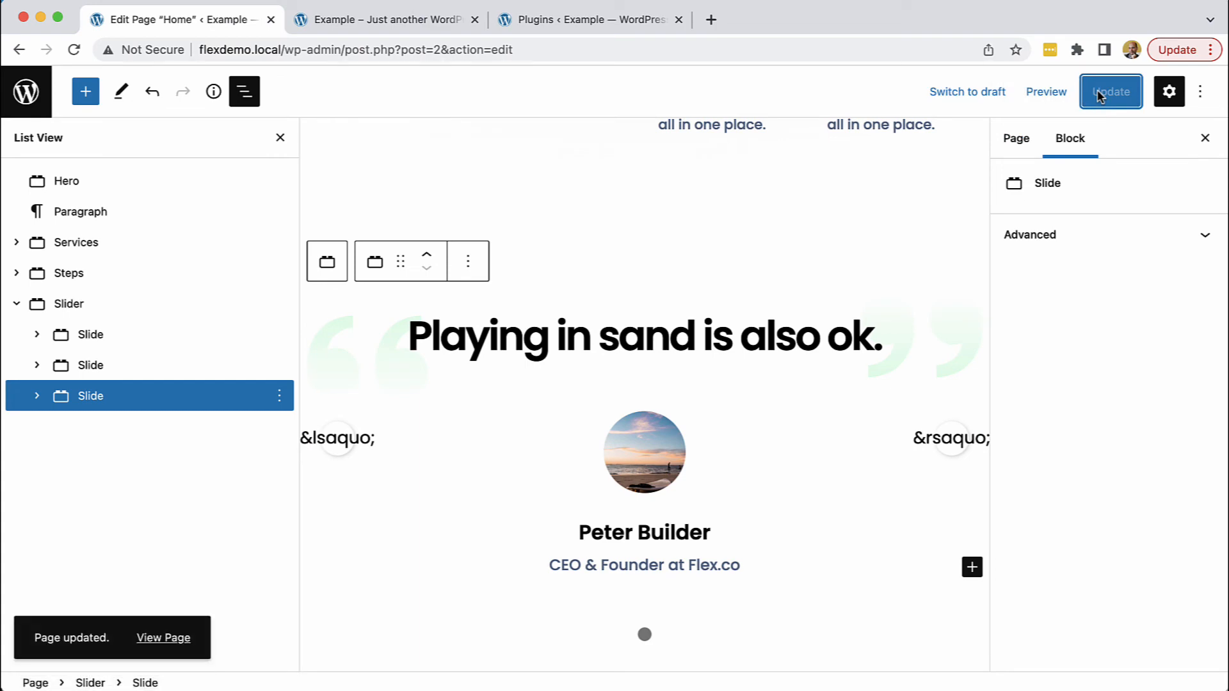
Reload the live page and switch between the testimonial slides with the pagination dots to check their styling
click(440, 21)
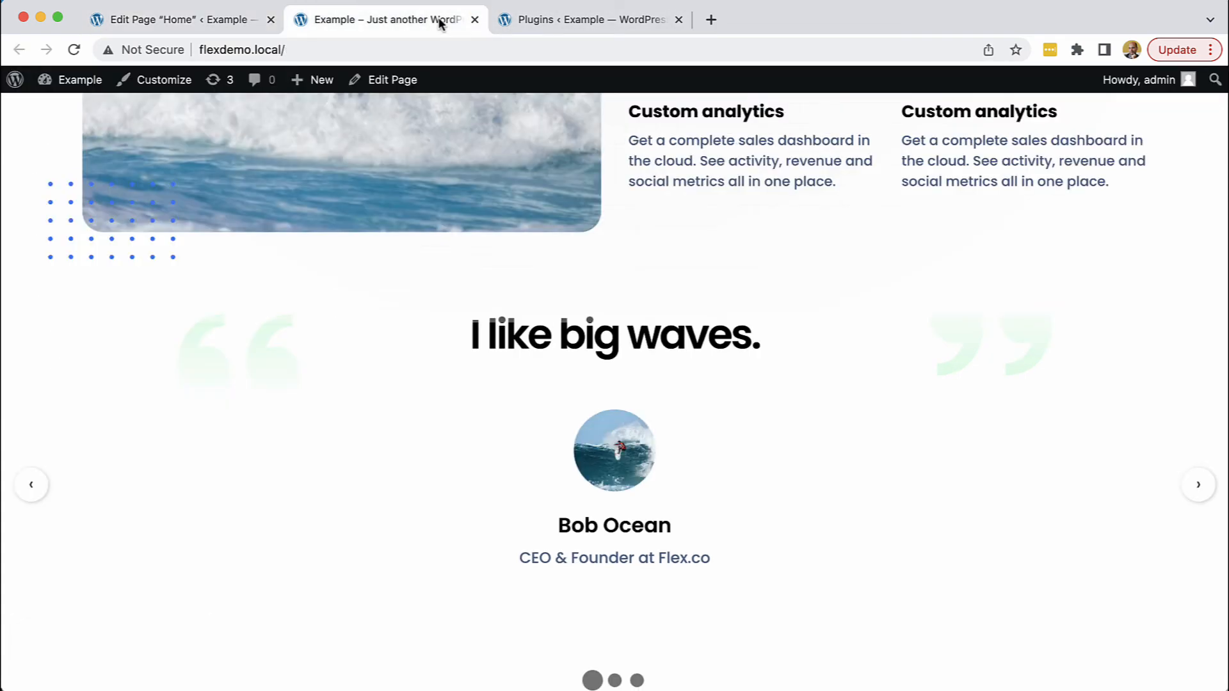
click(74, 49)
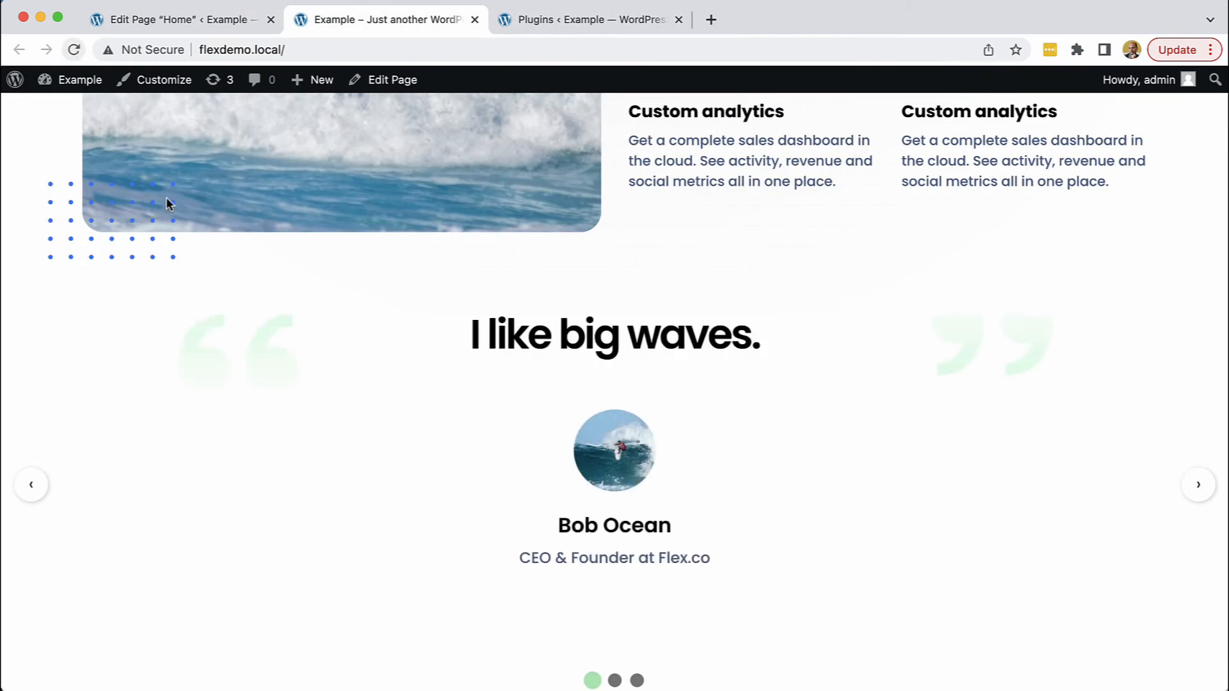
click(615, 681)
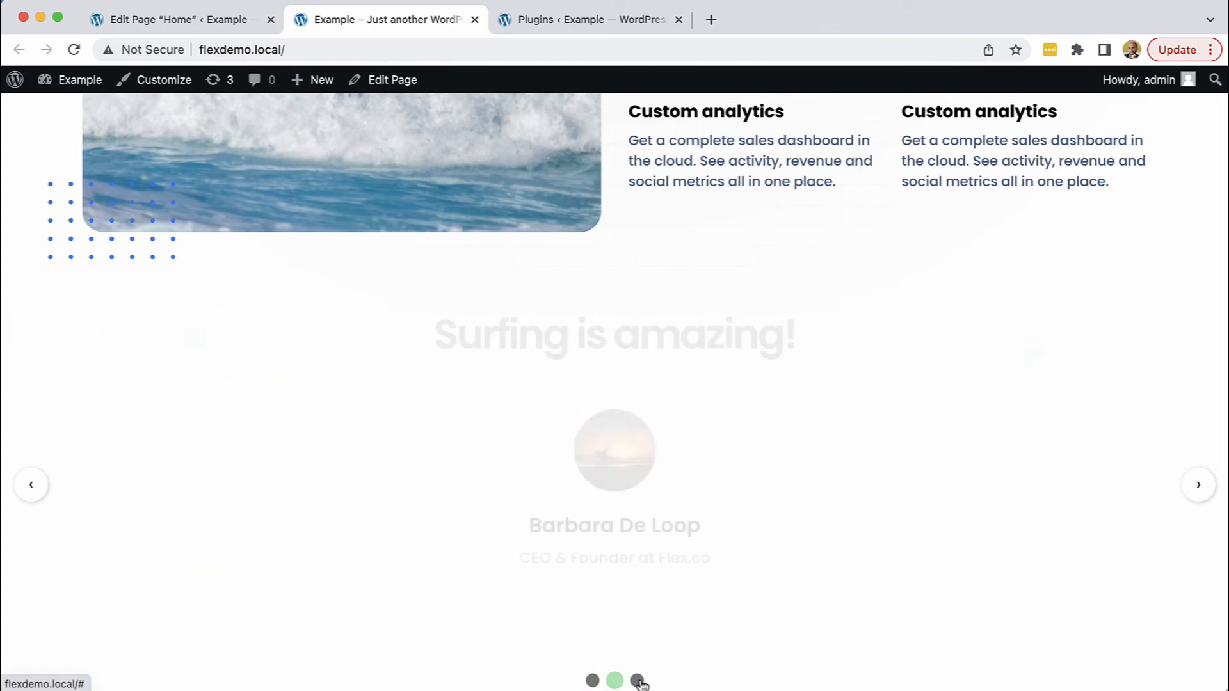
click(638, 681)
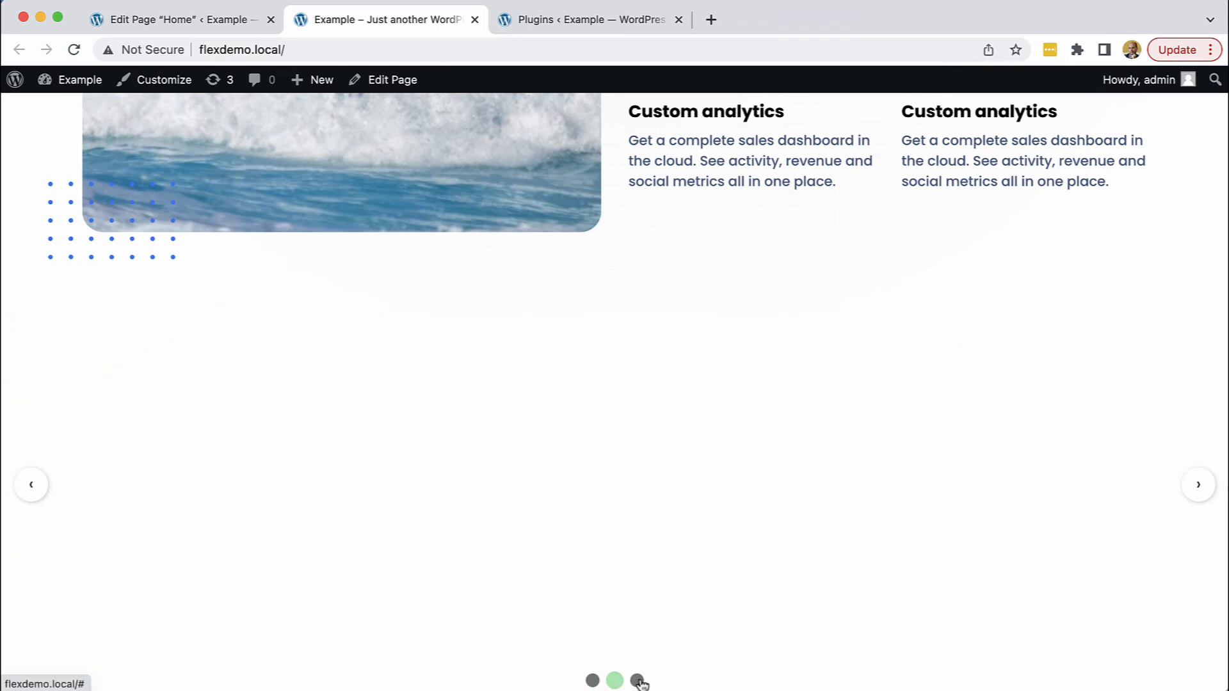
click(592, 681)
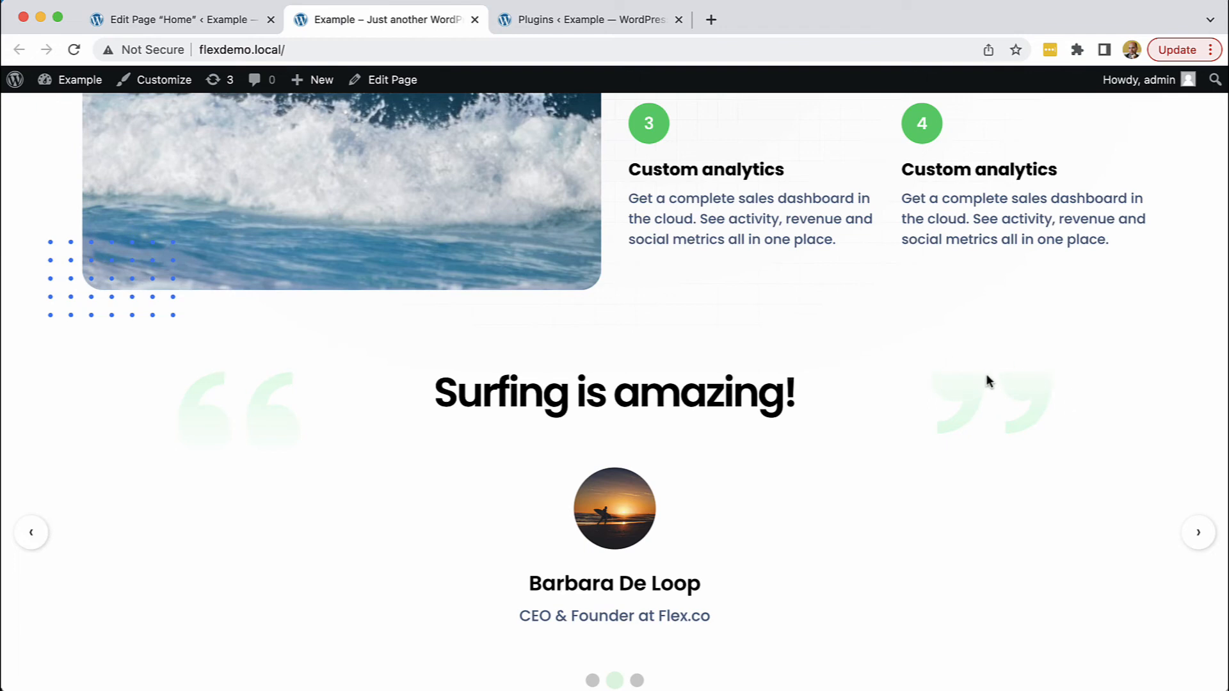
Switch to Pinegrow and add the class min-h-[90px] to the div wrapping the testimonial quote and quote-mark images
key(super+Tab)
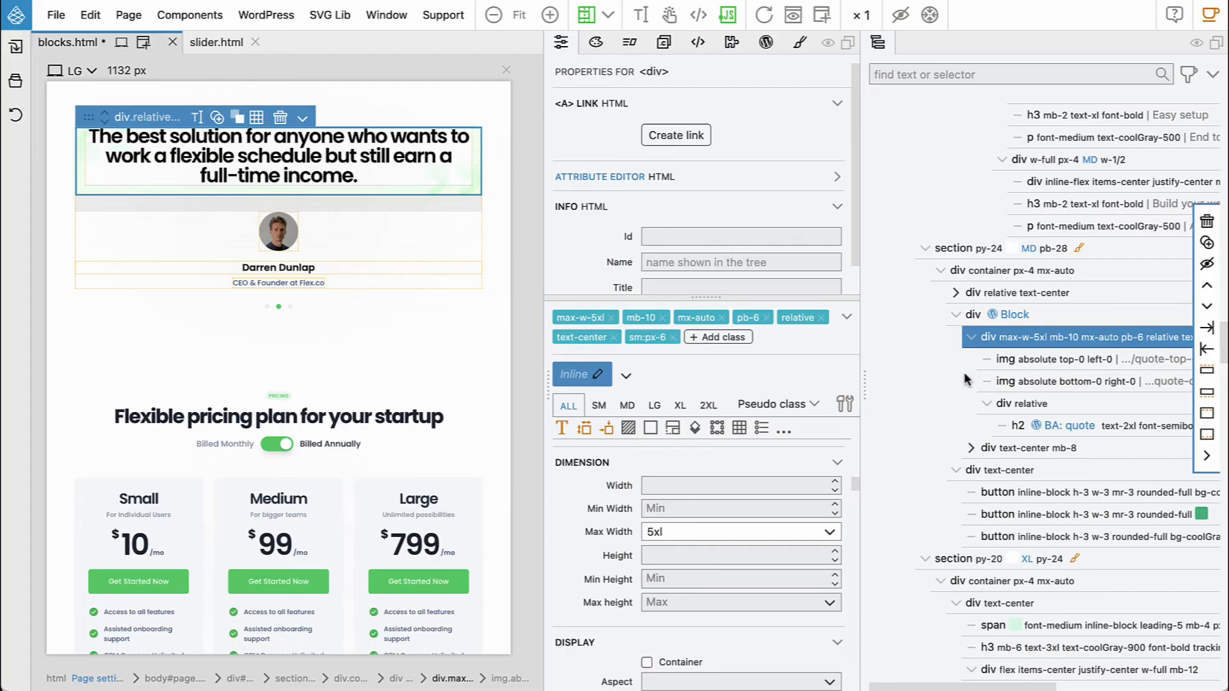
click(437, 177)
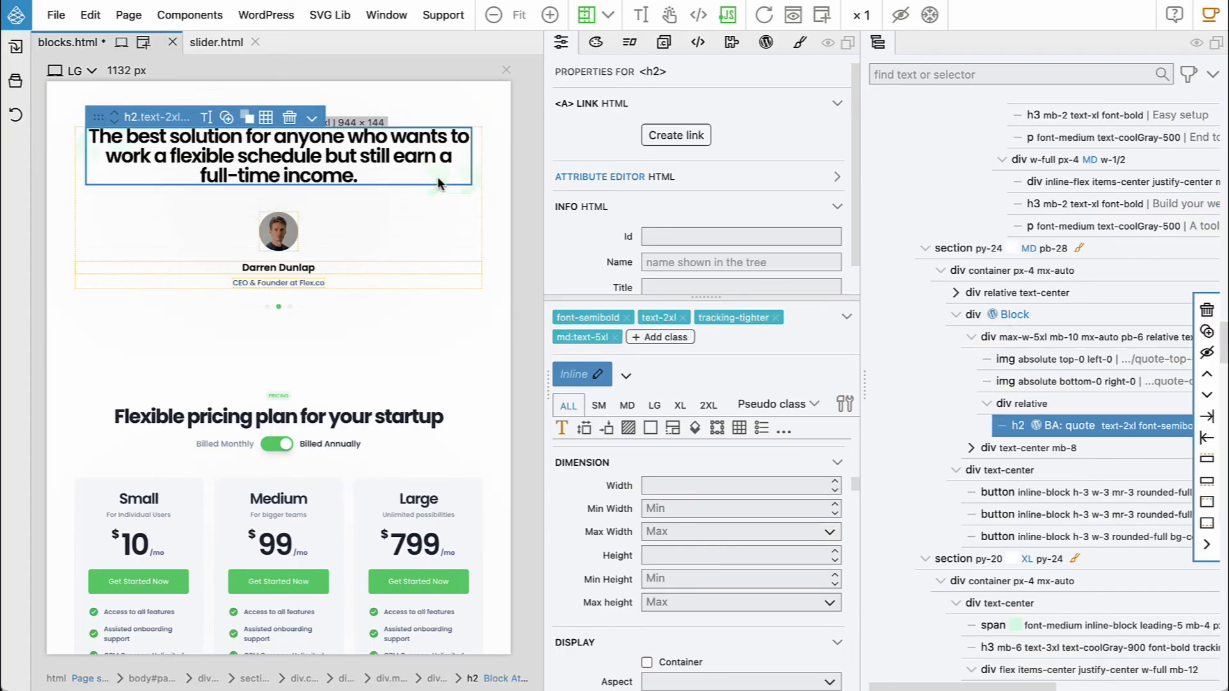
click(436, 187)
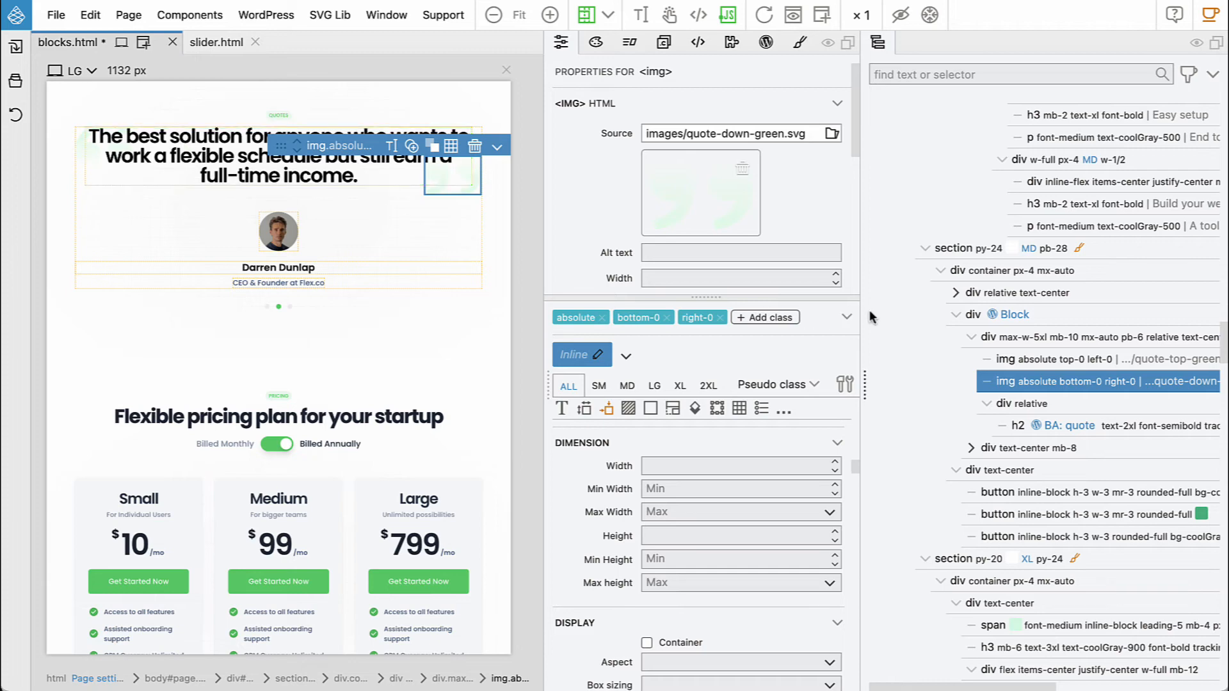
click(1006, 340)
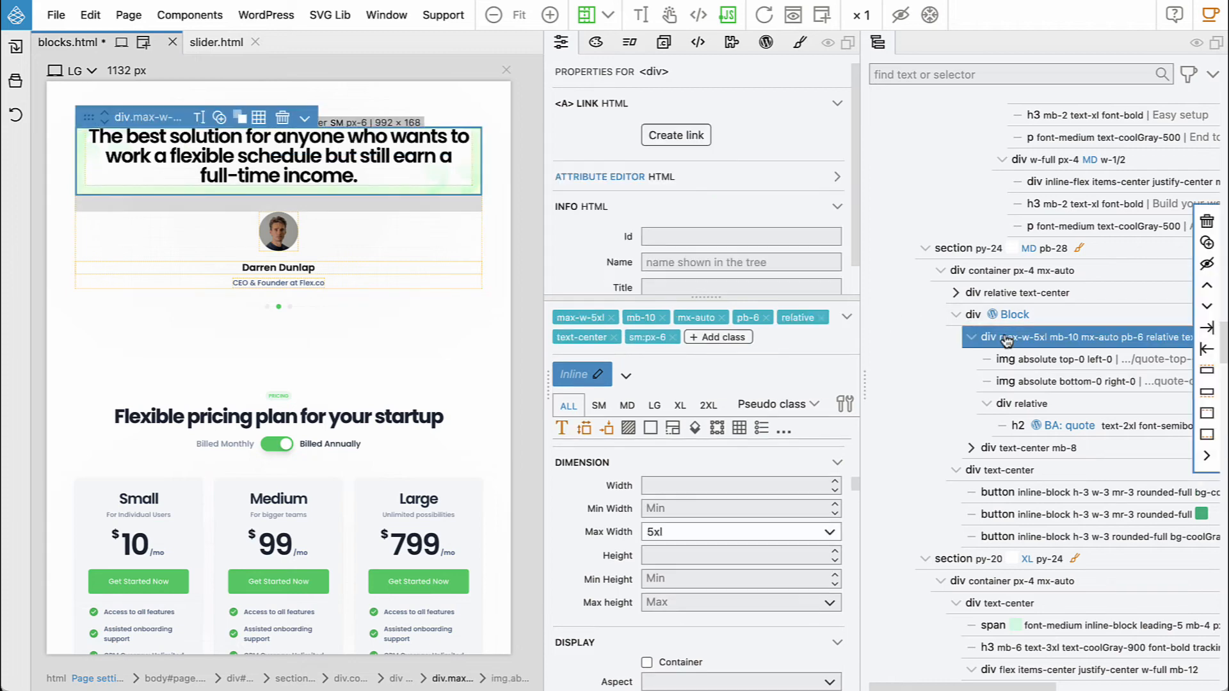
click(723, 338)
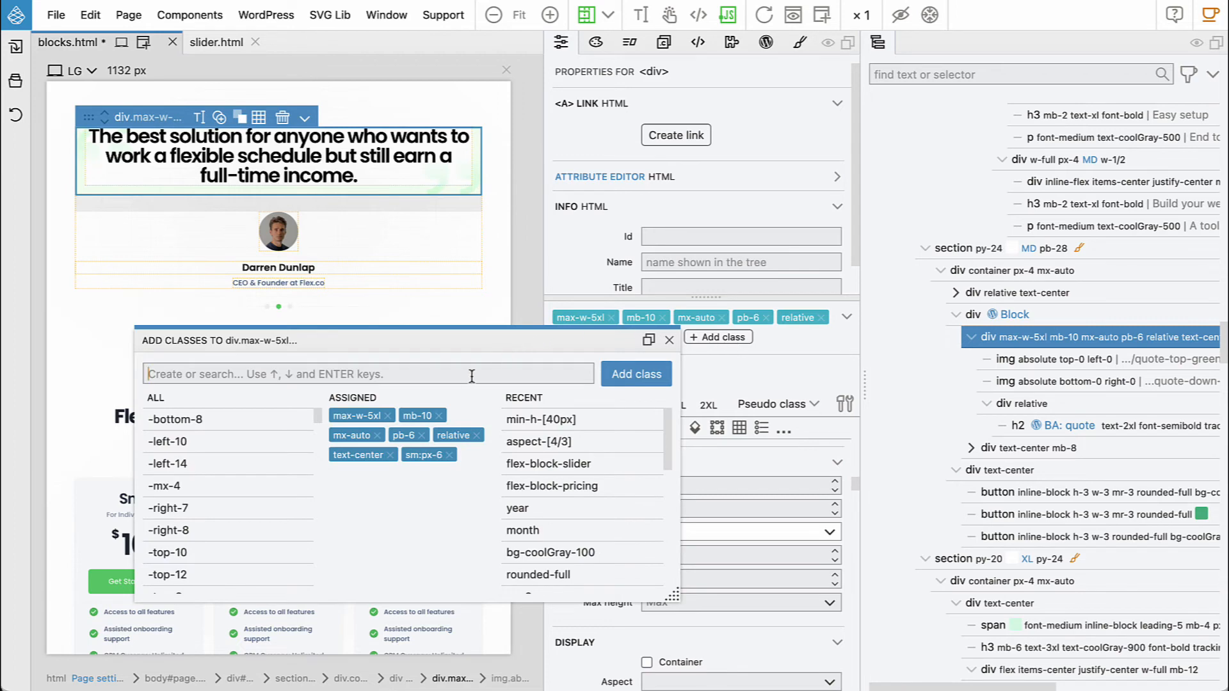
text(min-h-[)
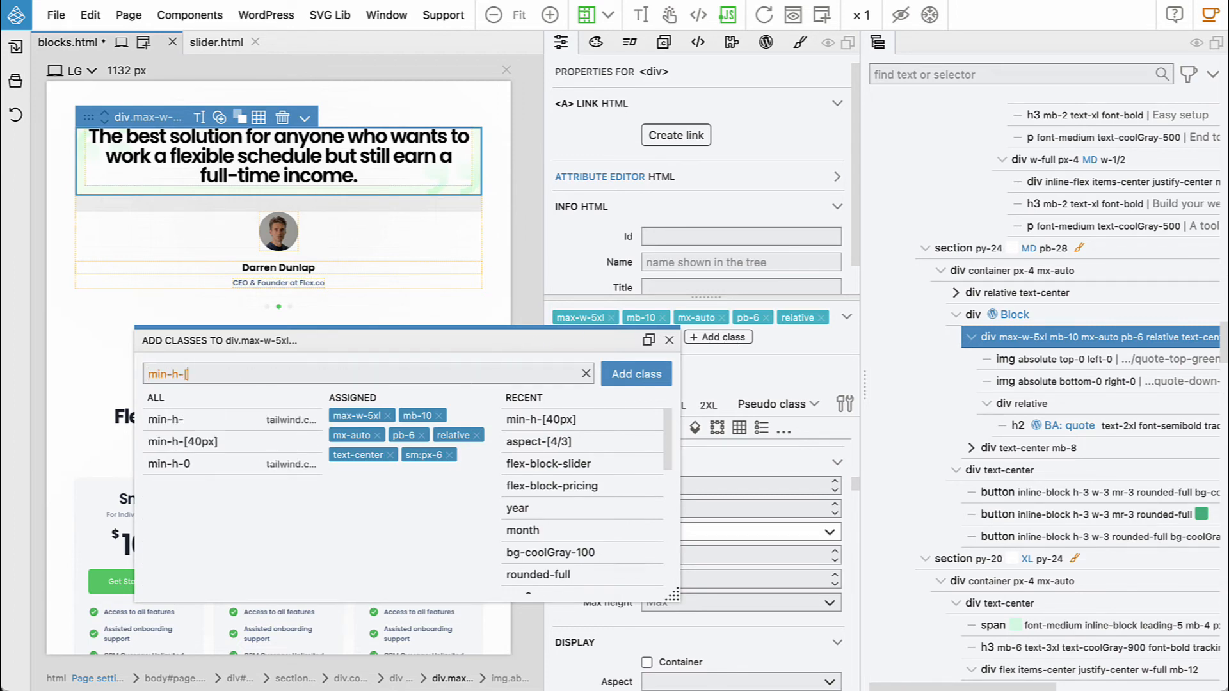
text(90px])
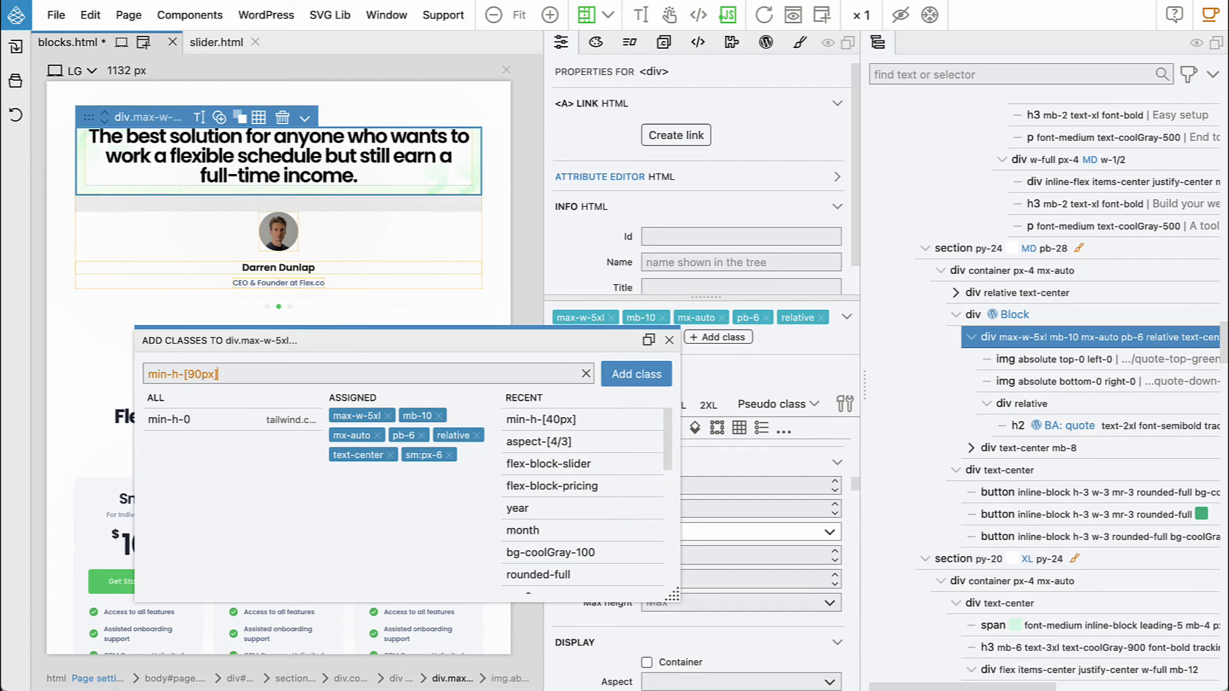
key(Return)
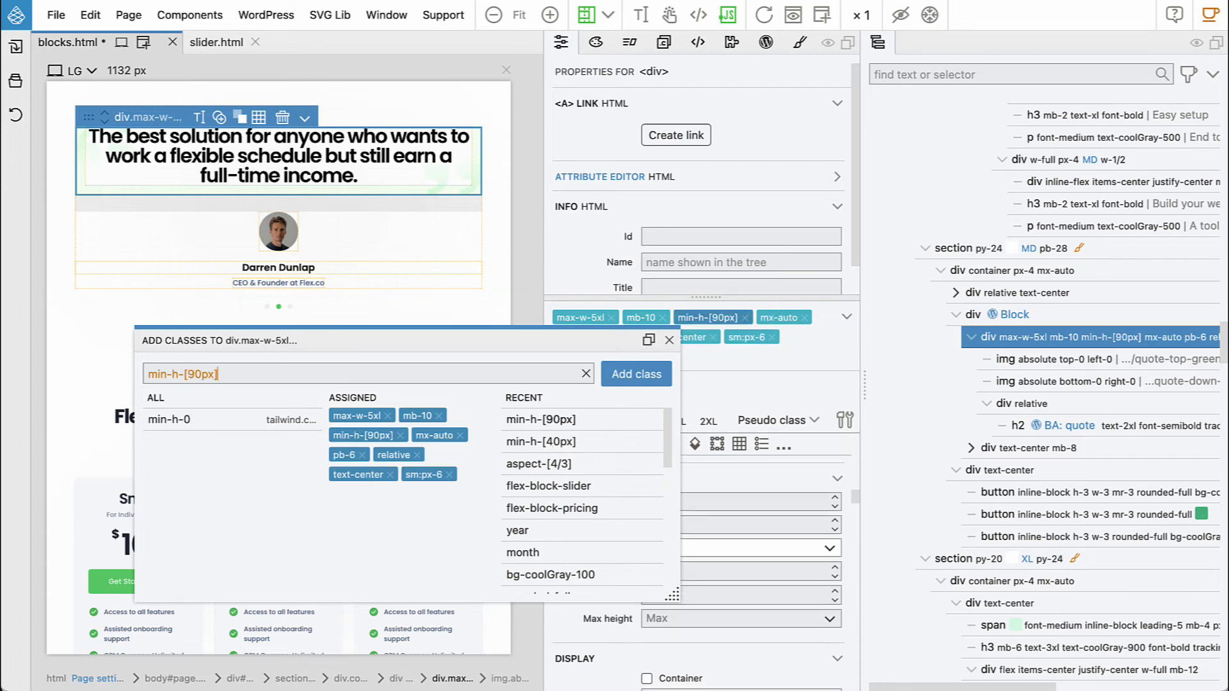
click(670, 341)
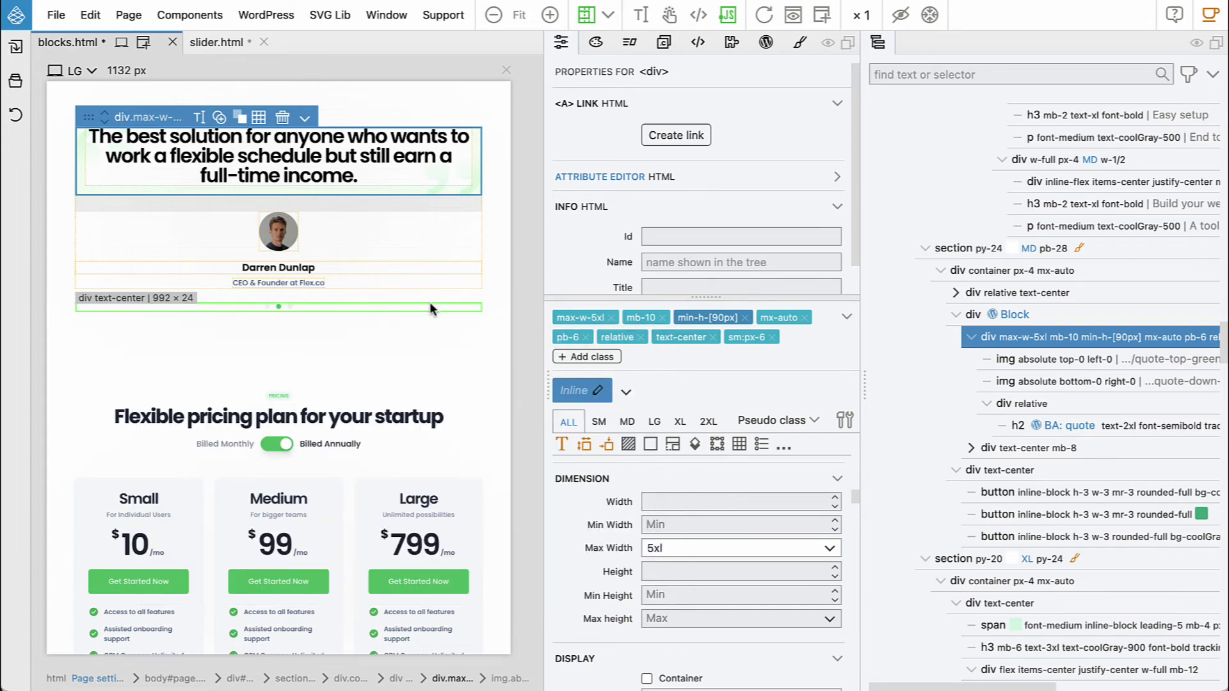
Save the Pinegrow files, then reload the Home page editor in the browser and run block recovery on the first slide's Testimonial
key(super+s)
key(super+Tab)
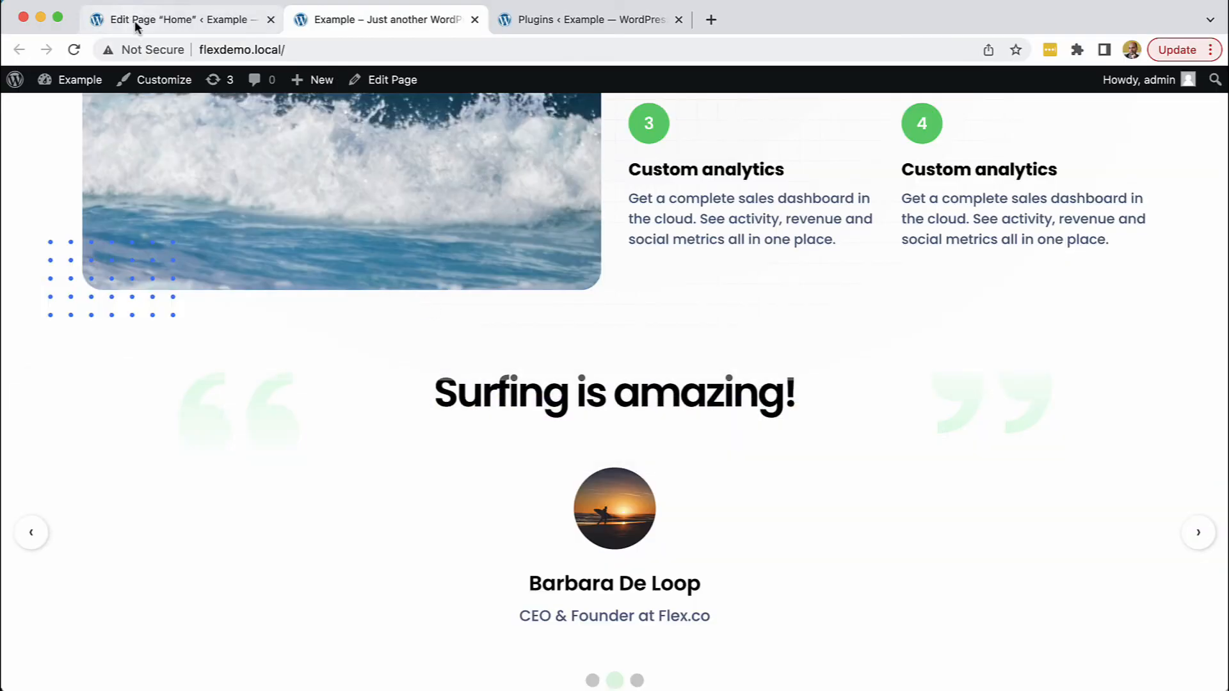
click(135, 20)
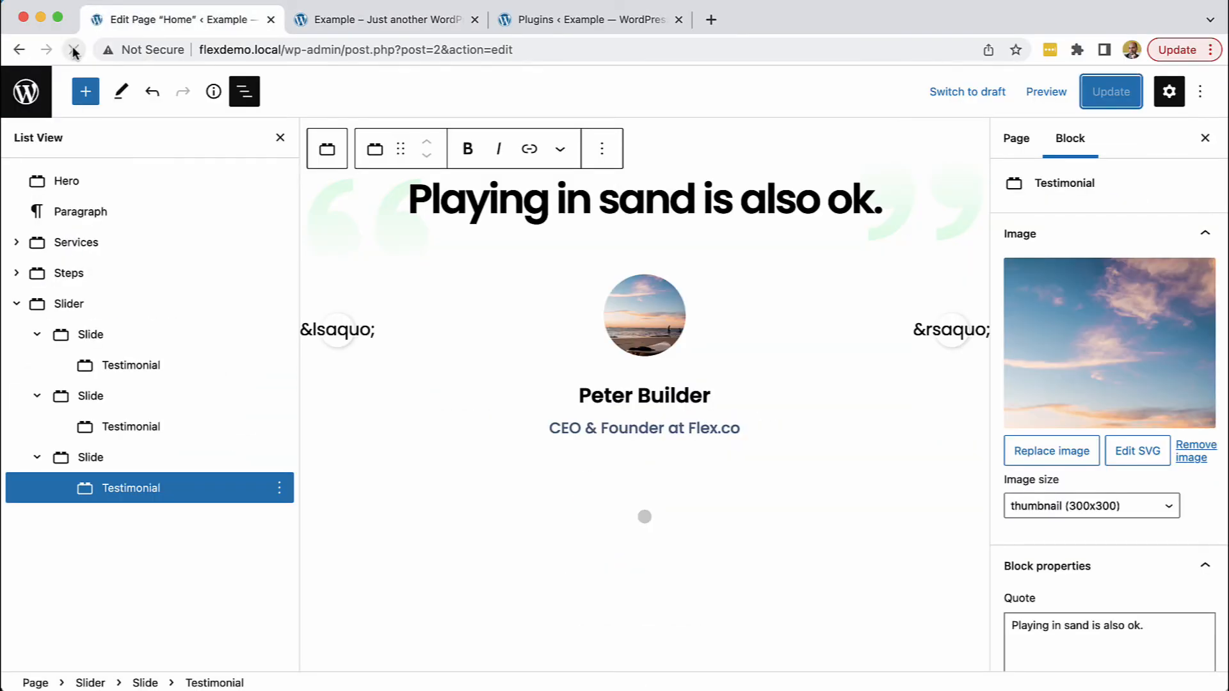
scroll(262, 239, down, 10)
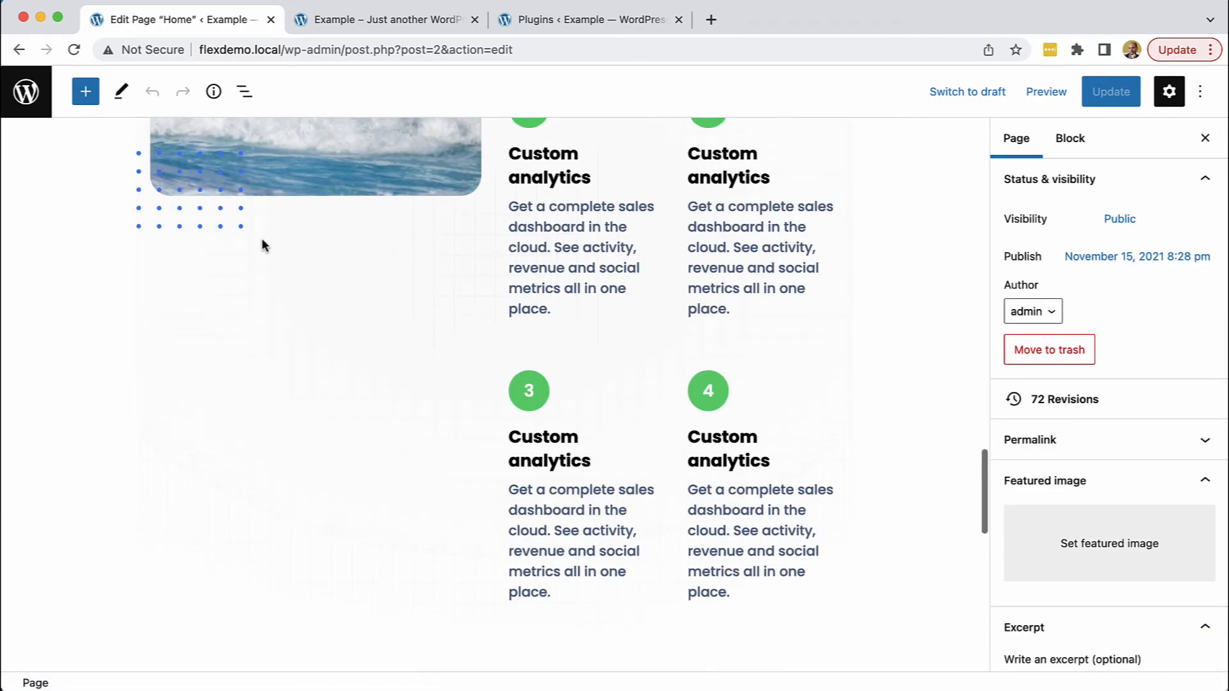
scroll(262, 239, down, 5)
scroll(484, 221, up, 3)
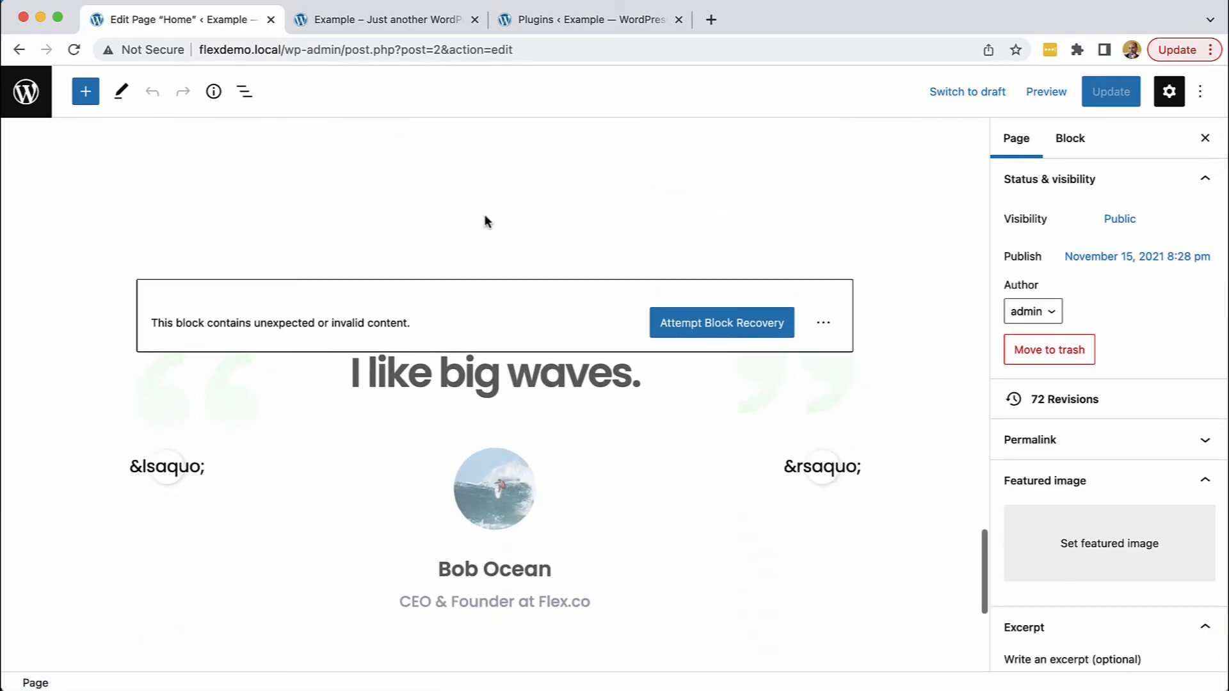
scroll(485, 221, up, 2)
click(710, 380)
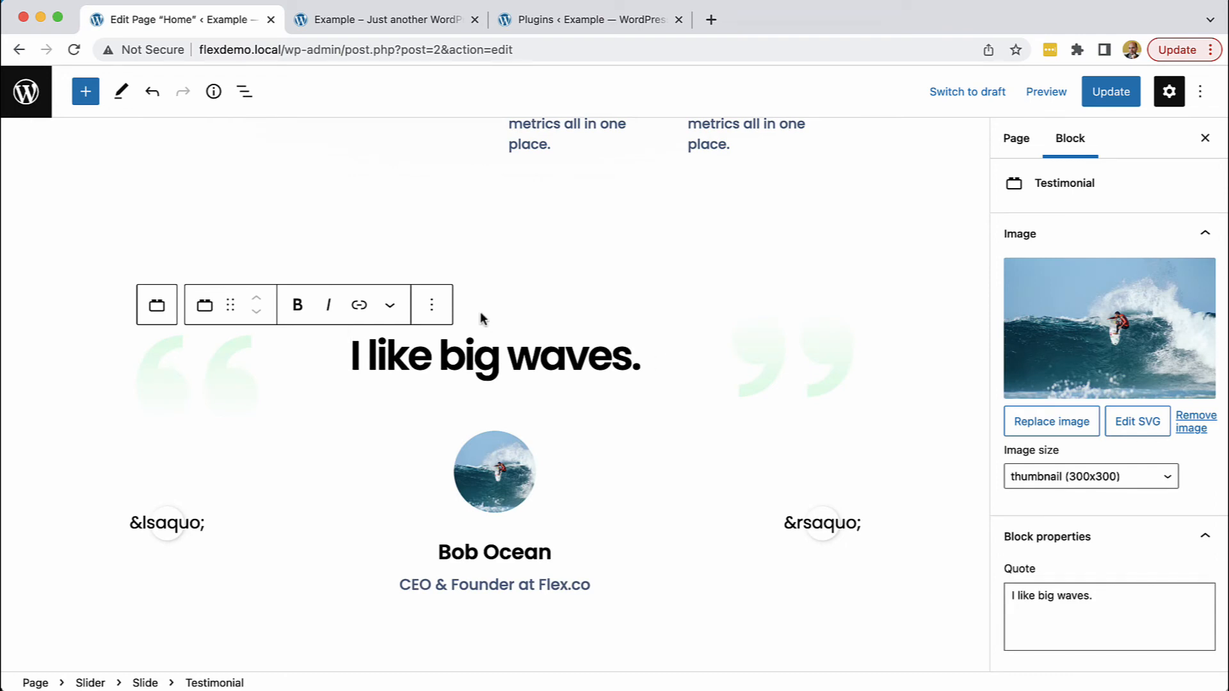
Run block recovery on the Testimonial blocks in the second and third slides, and update the Home page
click(245, 91)
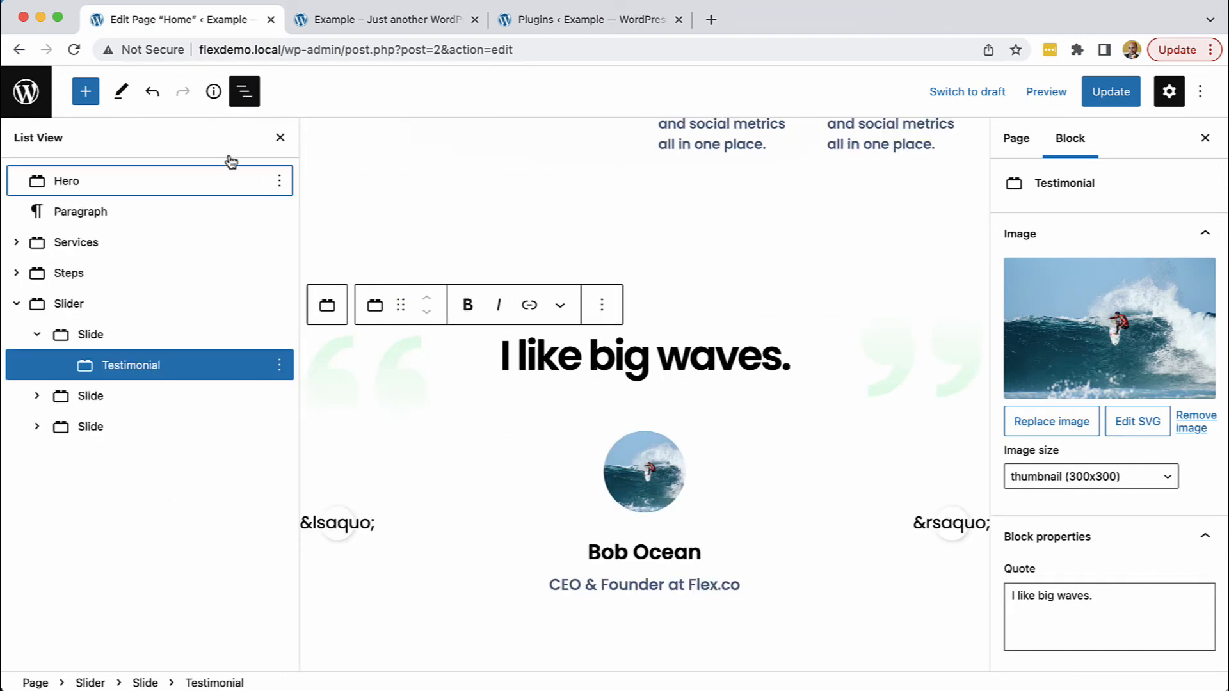
click(107, 396)
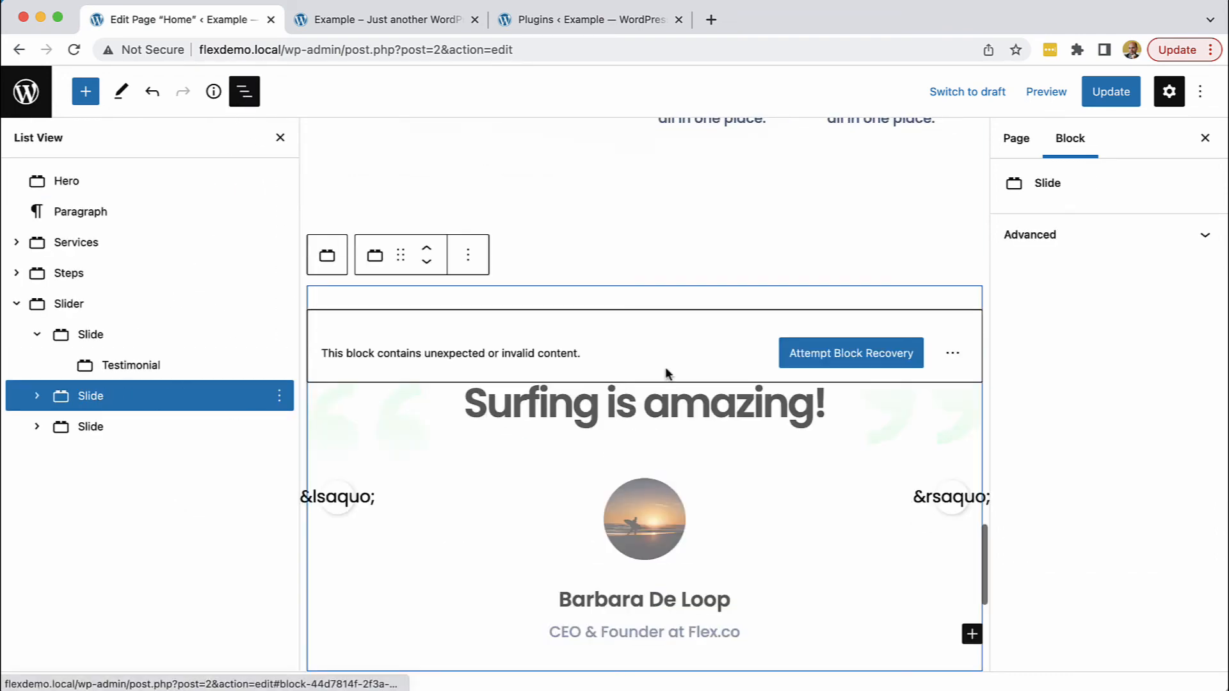
click(829, 362)
click(113, 458)
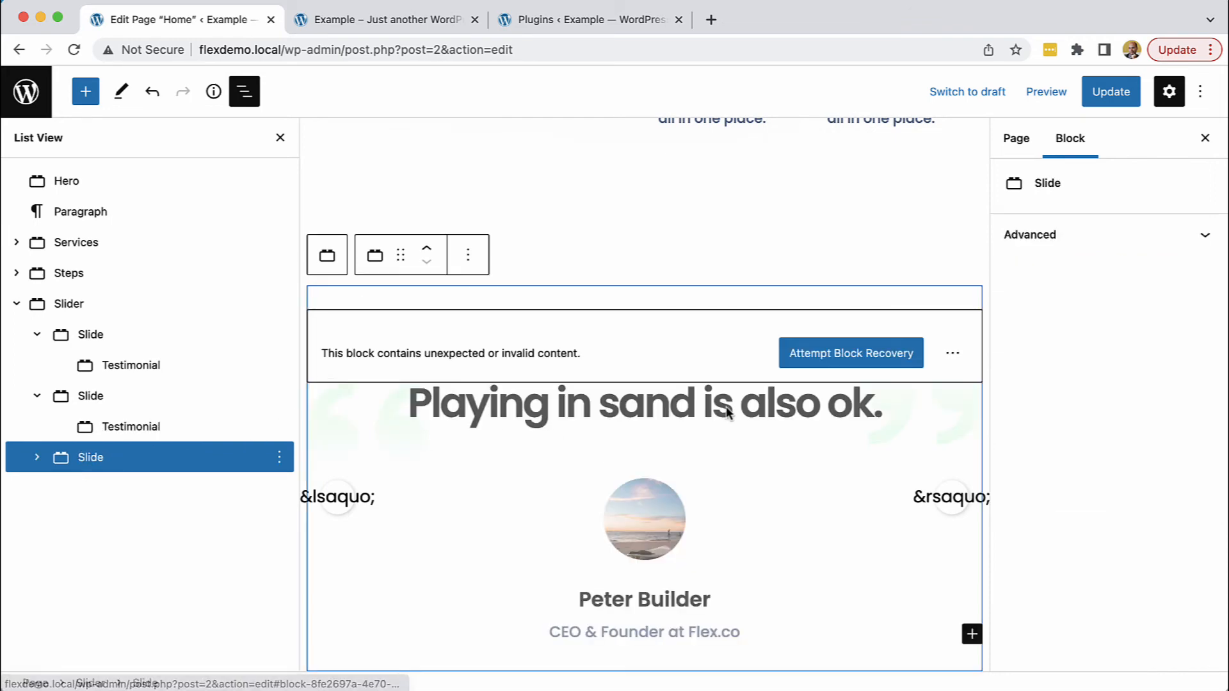
click(806, 353)
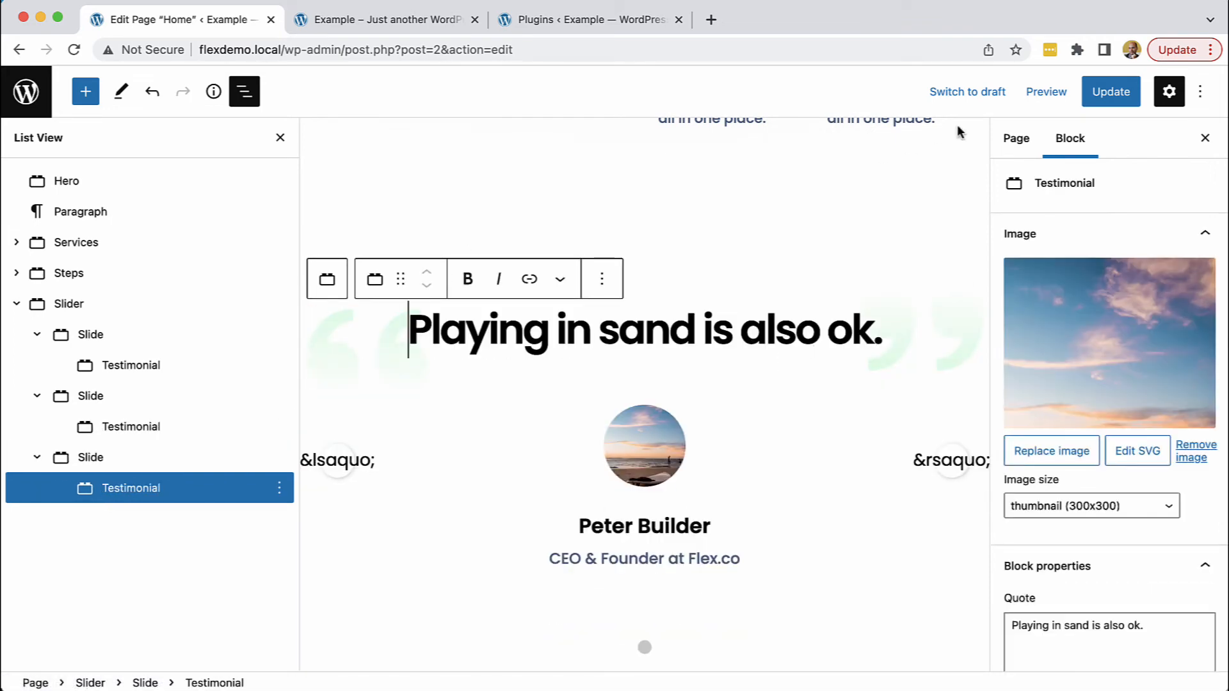
click(1094, 93)
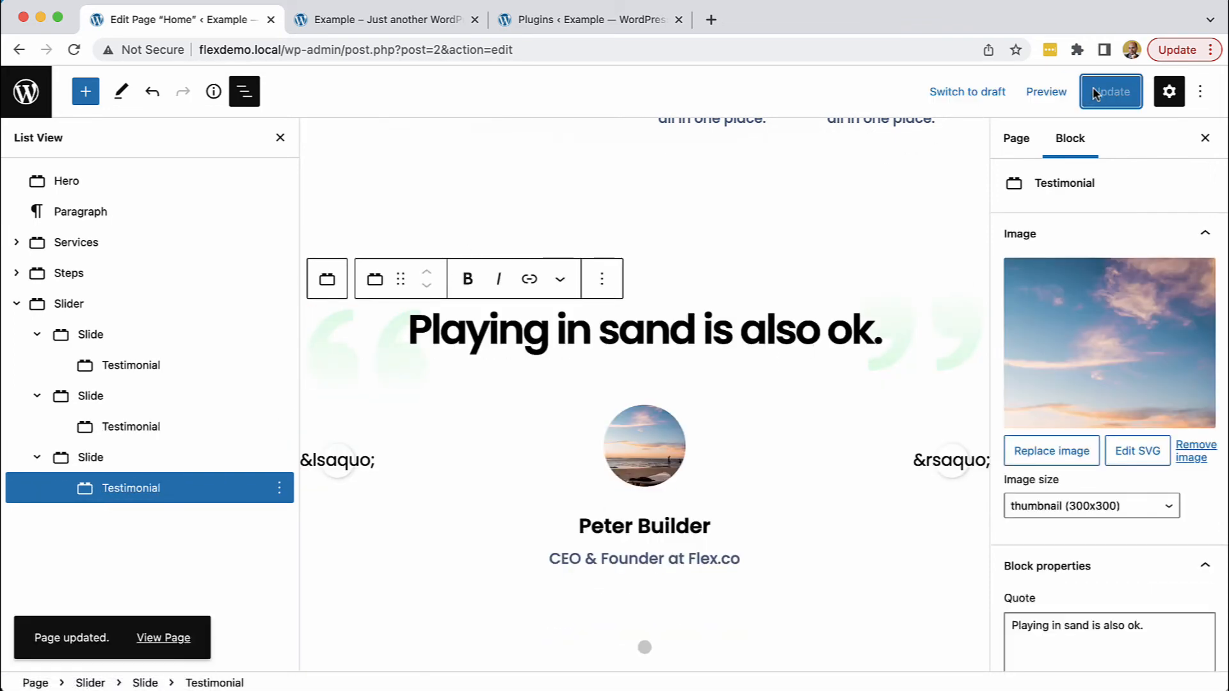
Reload the live page and advance through the three testimonial slides to check the quote area's height
click(384, 19)
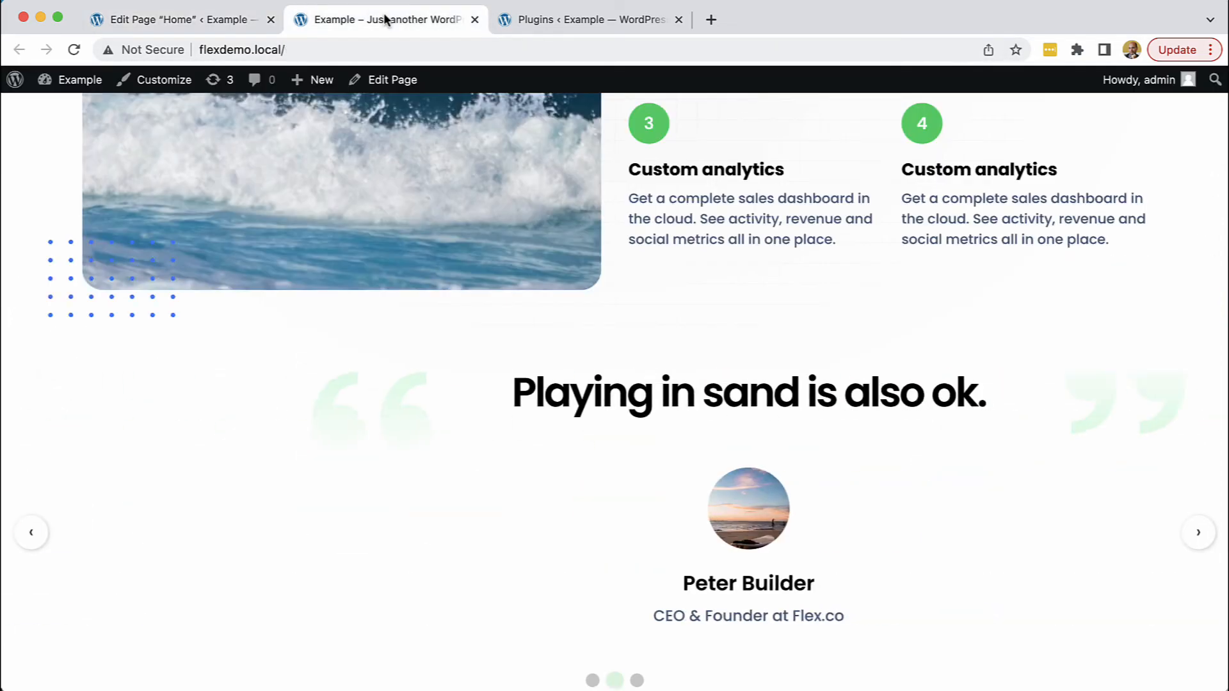
click(73, 50)
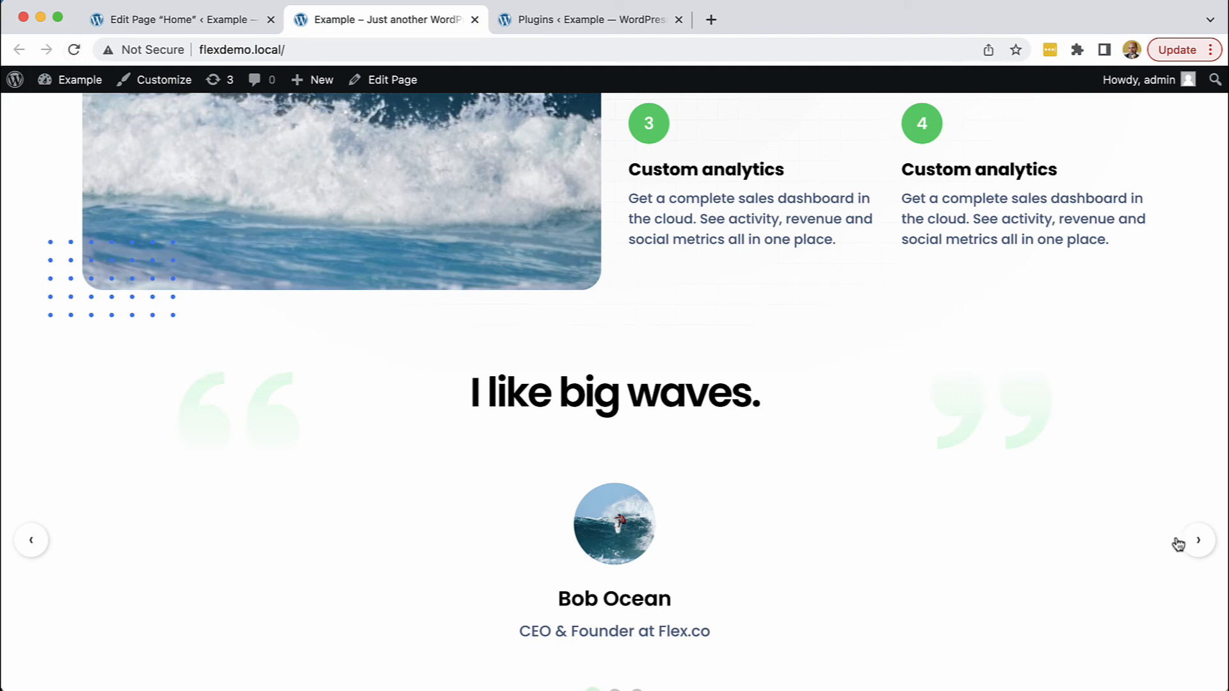
click(1199, 541)
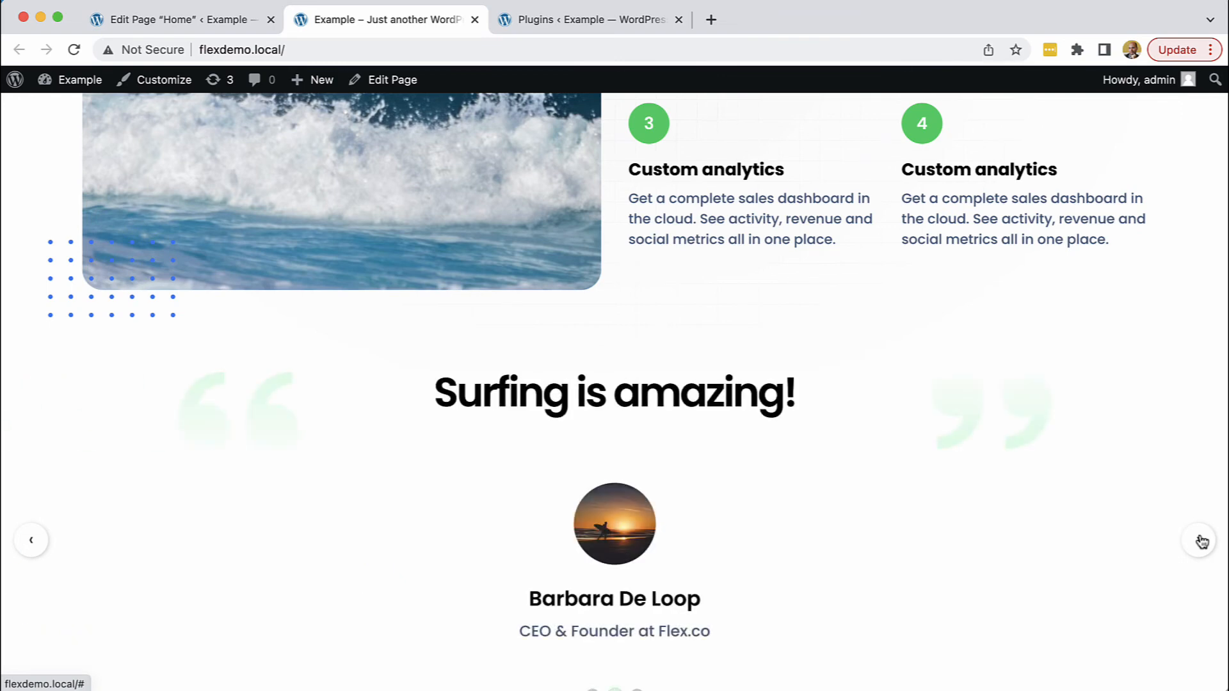
click(1200, 541)
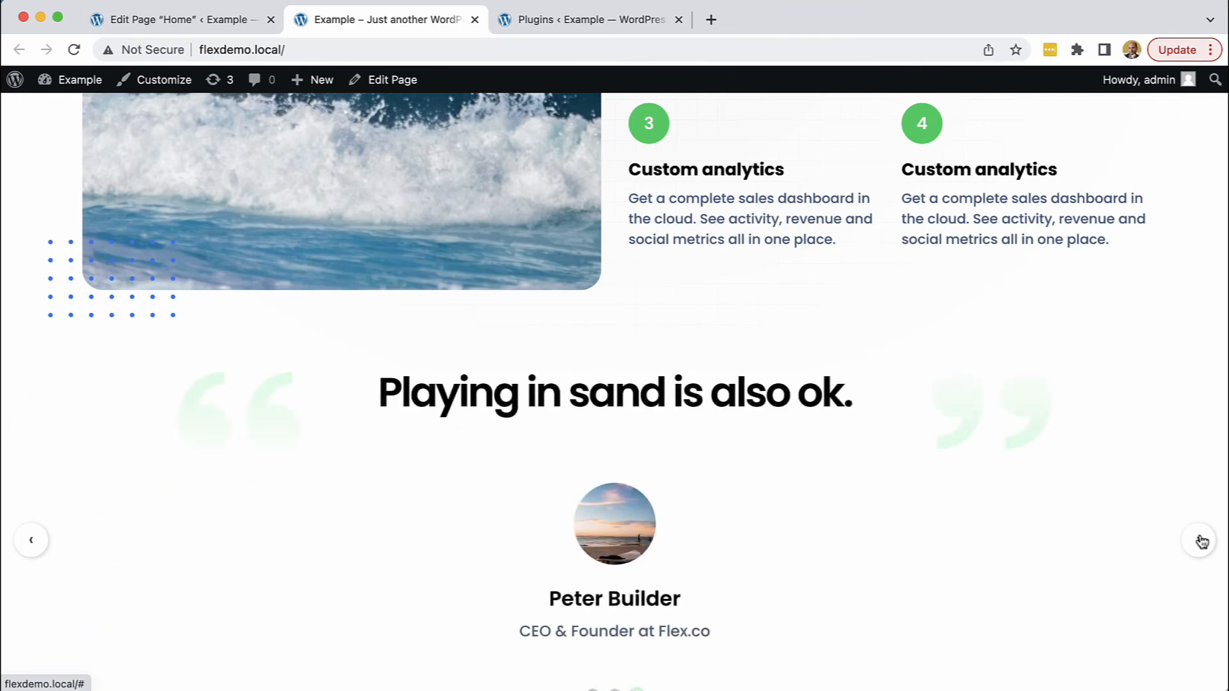
scroll(1130, 536, down, 1)
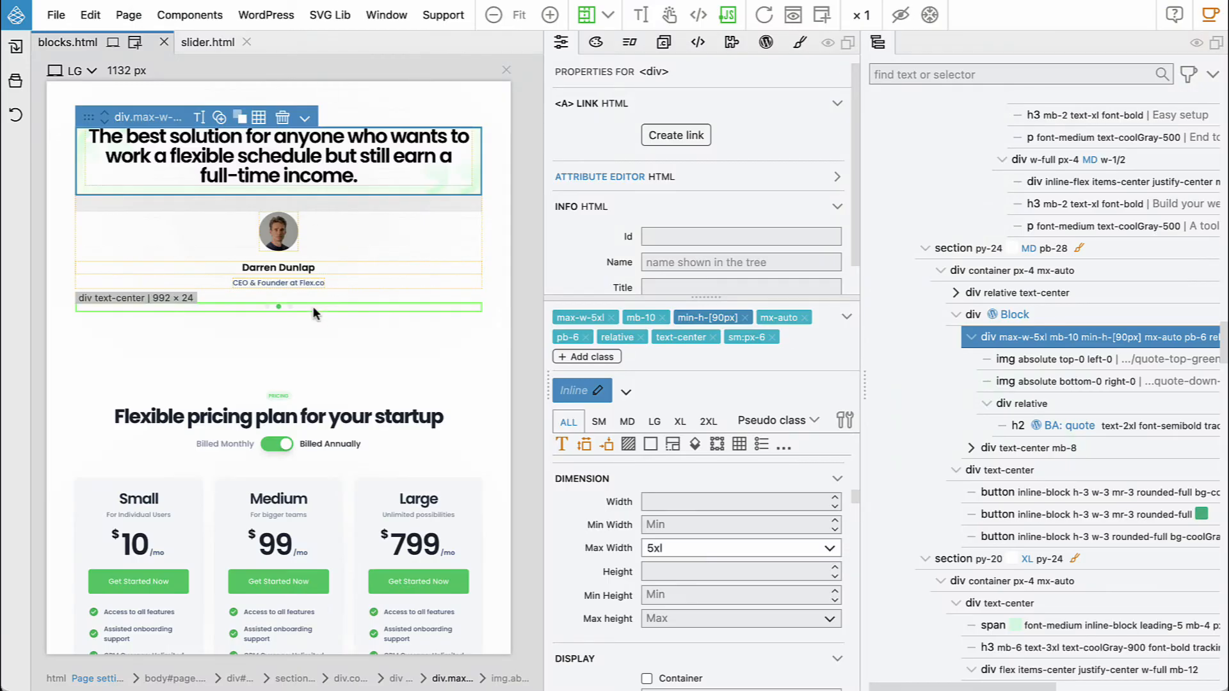
In Pinegrow, add the Block action to the section wrapping the testimonial, with unique id testimonials and title Testimonials
scroll(361, 359, up, 1)
scroll(361, 359, up, 1)
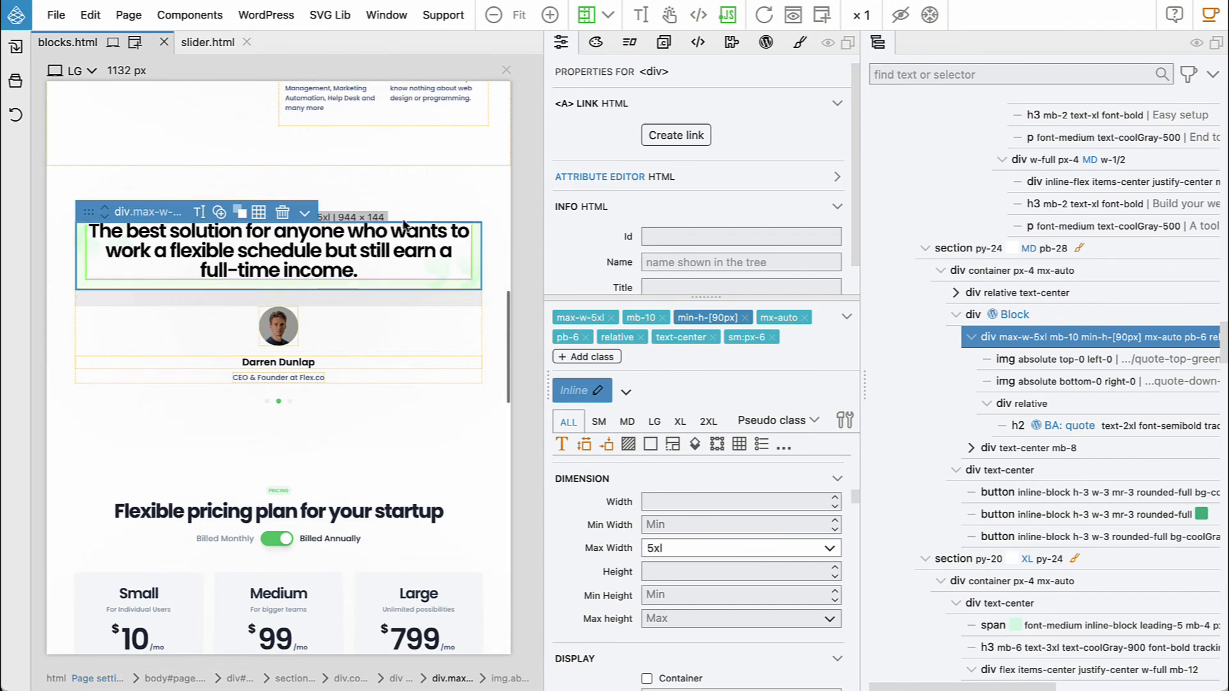
click(396, 175)
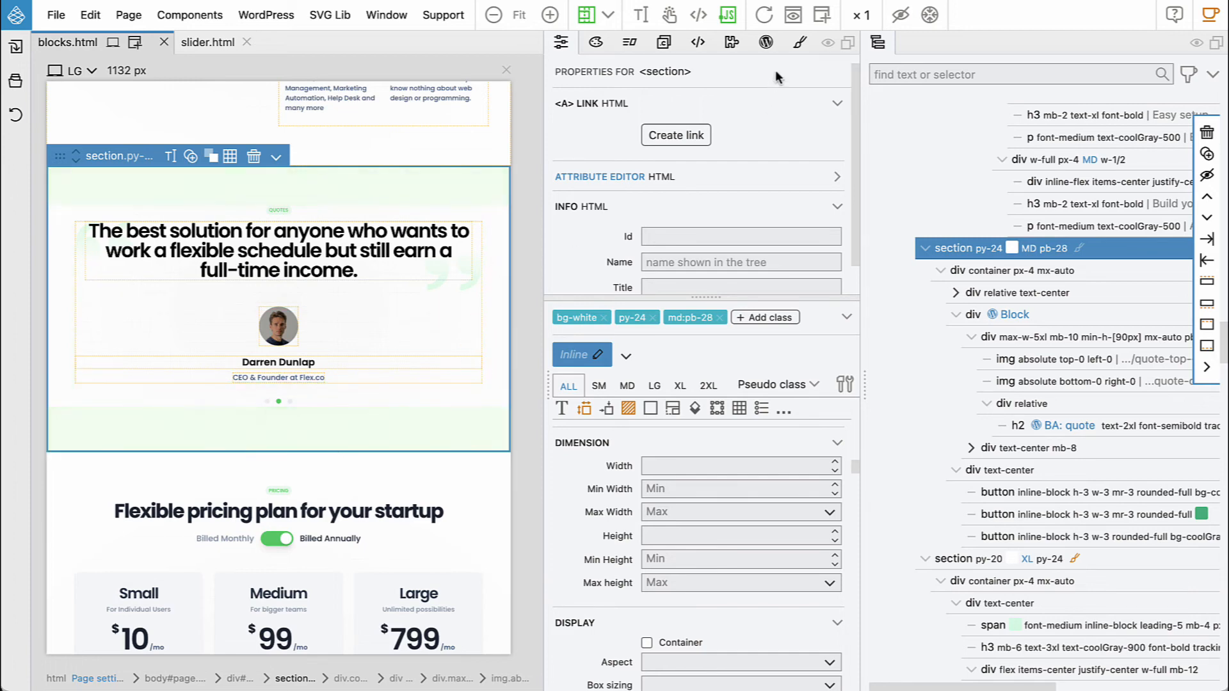
click(766, 42)
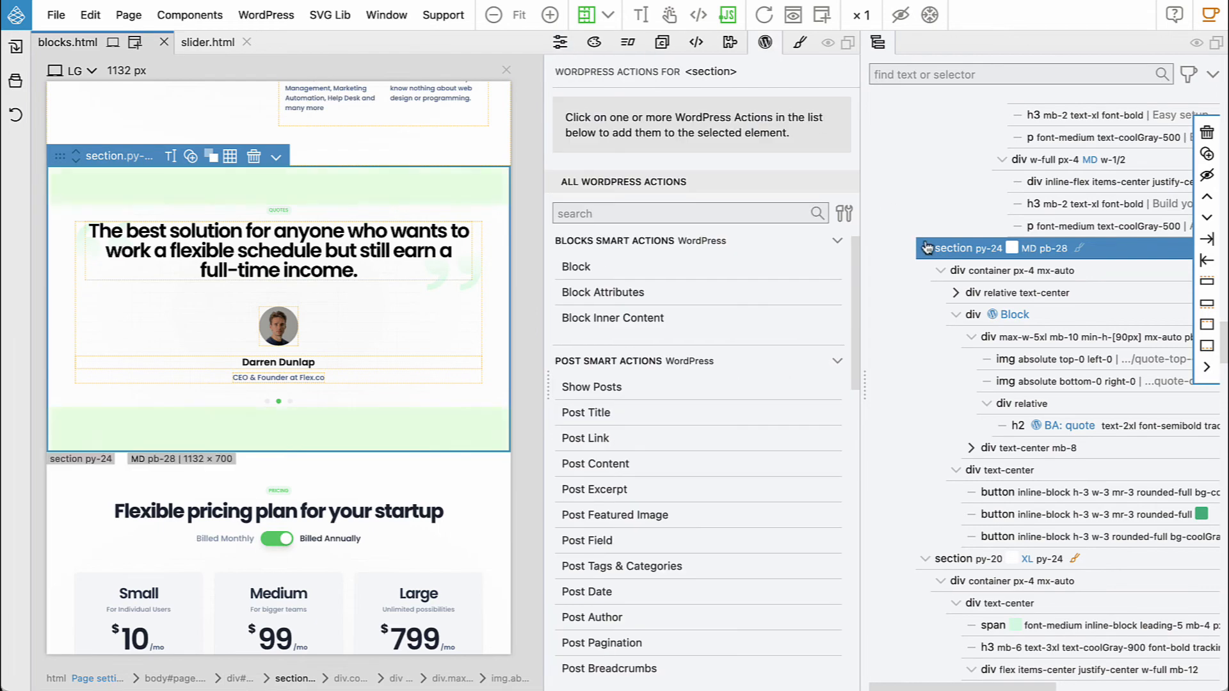
click(573, 272)
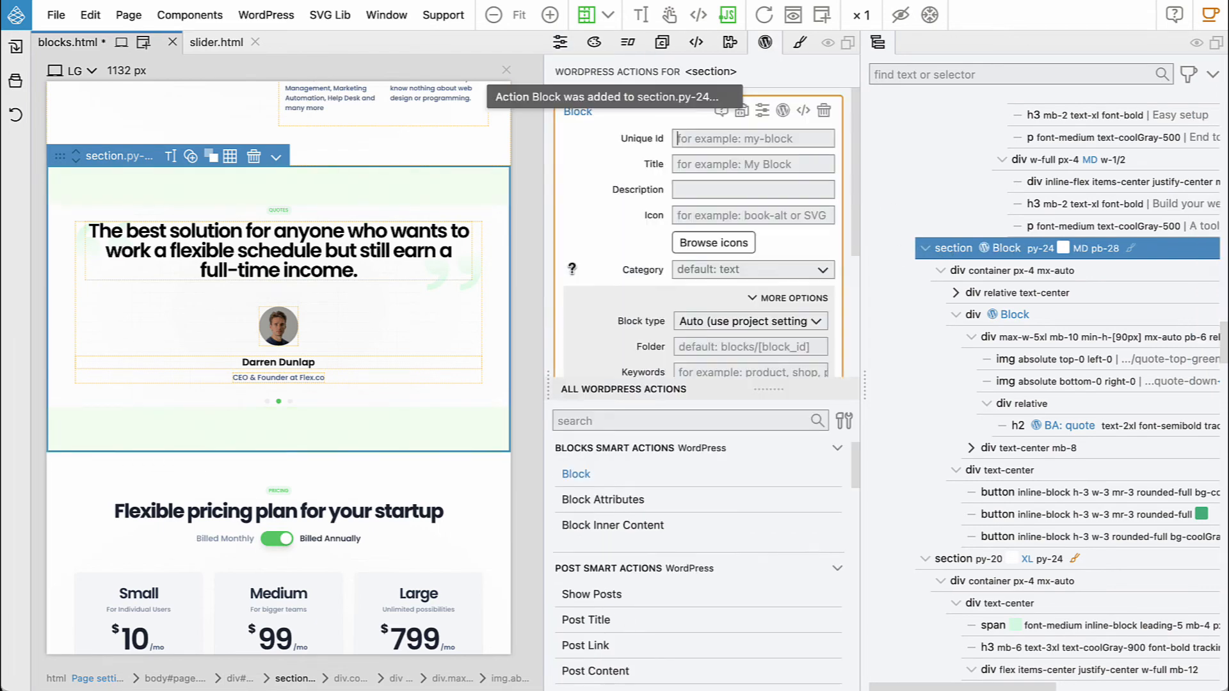
click(690, 139)
text(testimonia)
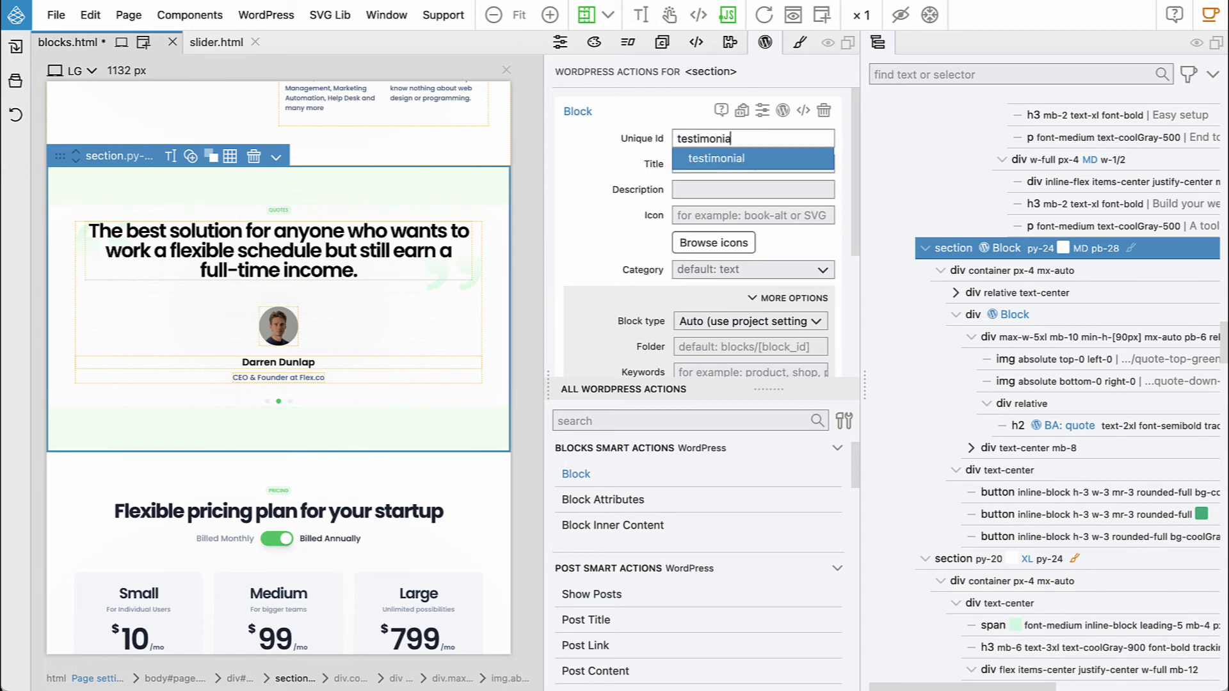
text(ls)
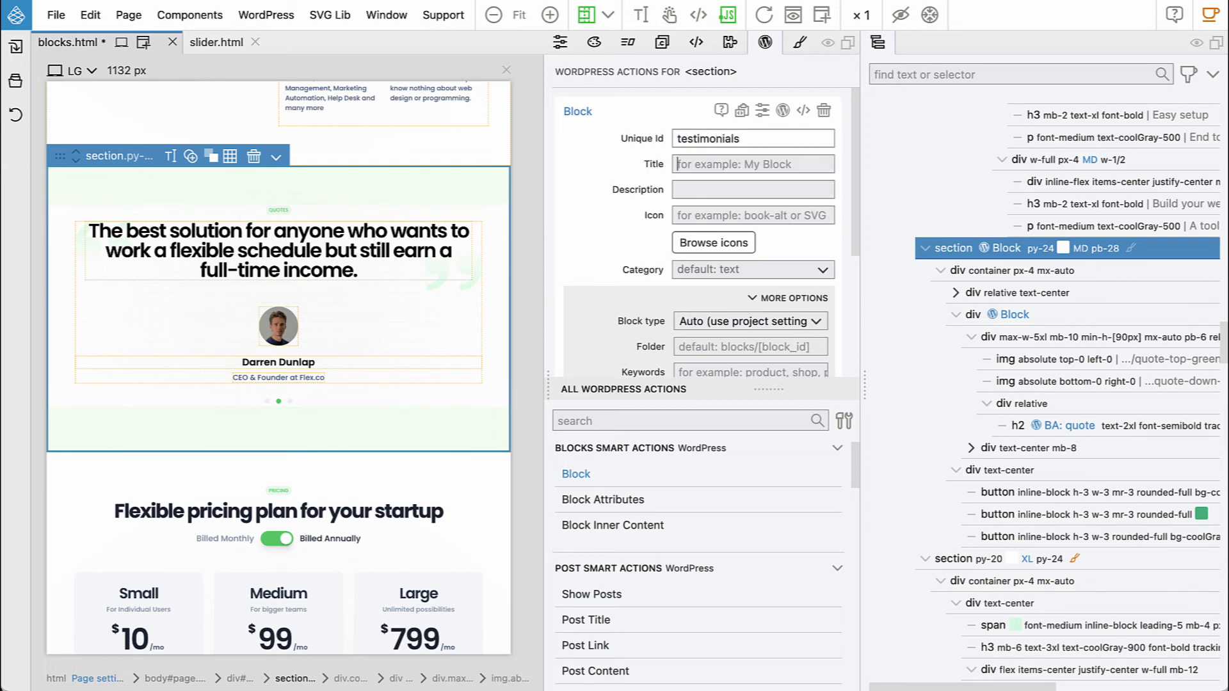
text(Testimo)
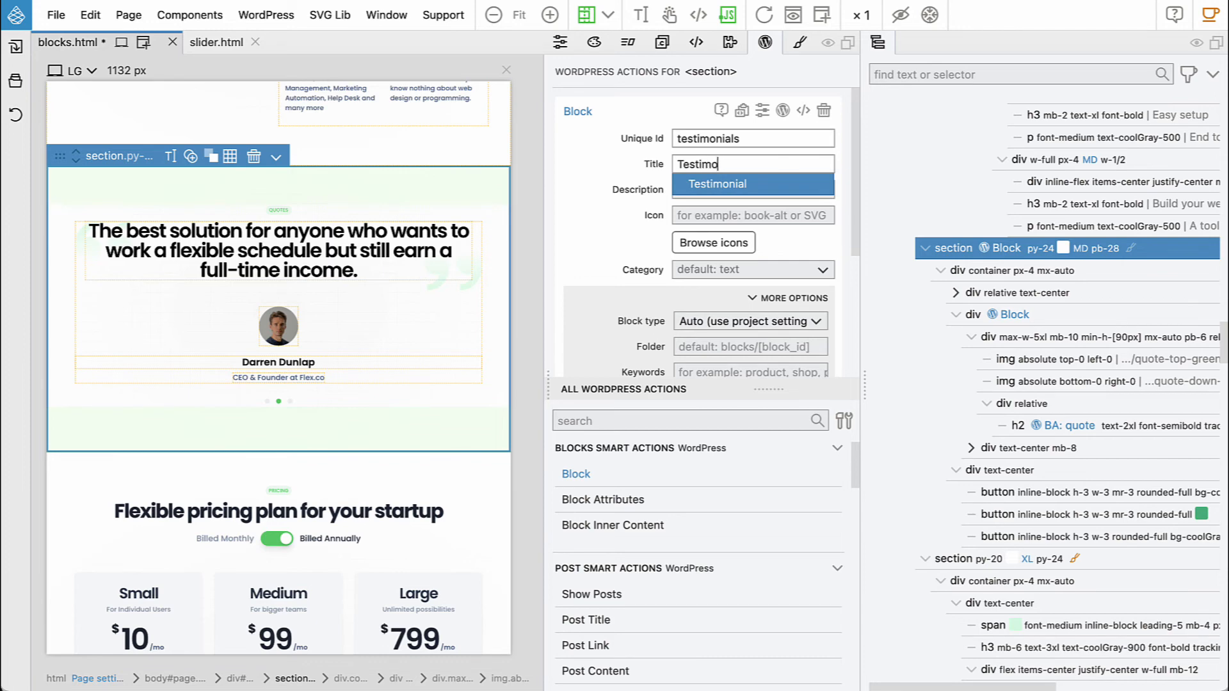
text(nials)
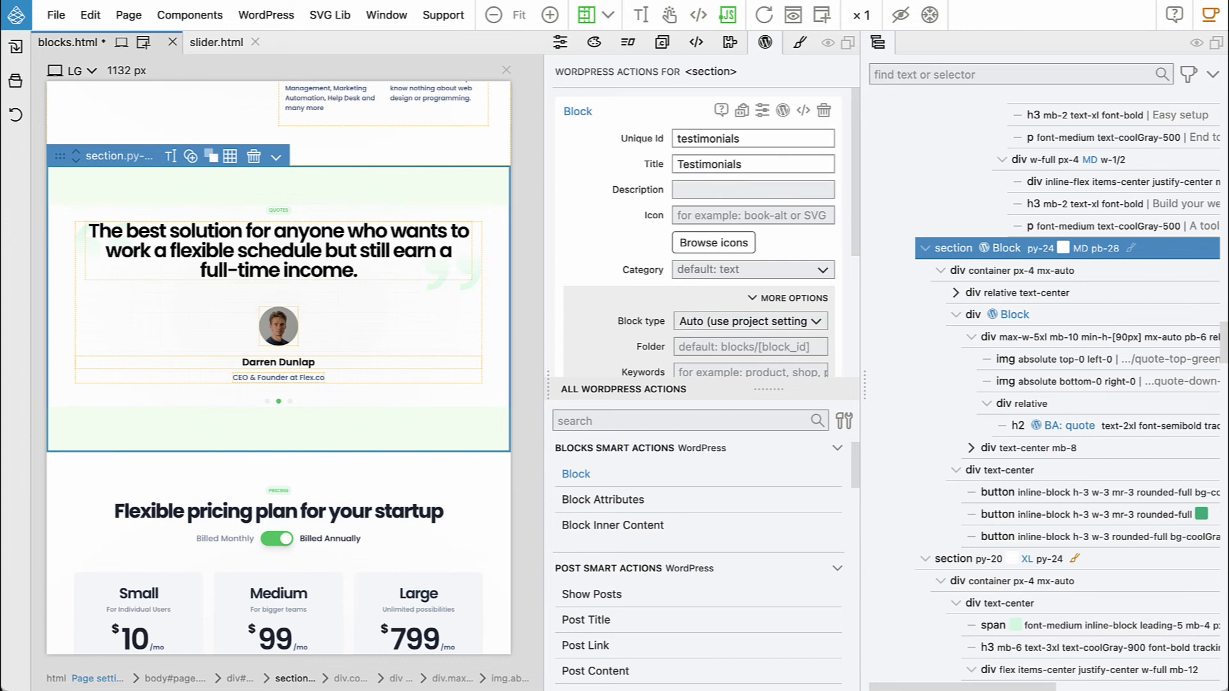
Set the Testimonials block's category to Custom with the custom category id flex
click(696, 272)
scroll(695, 278, down, 1)
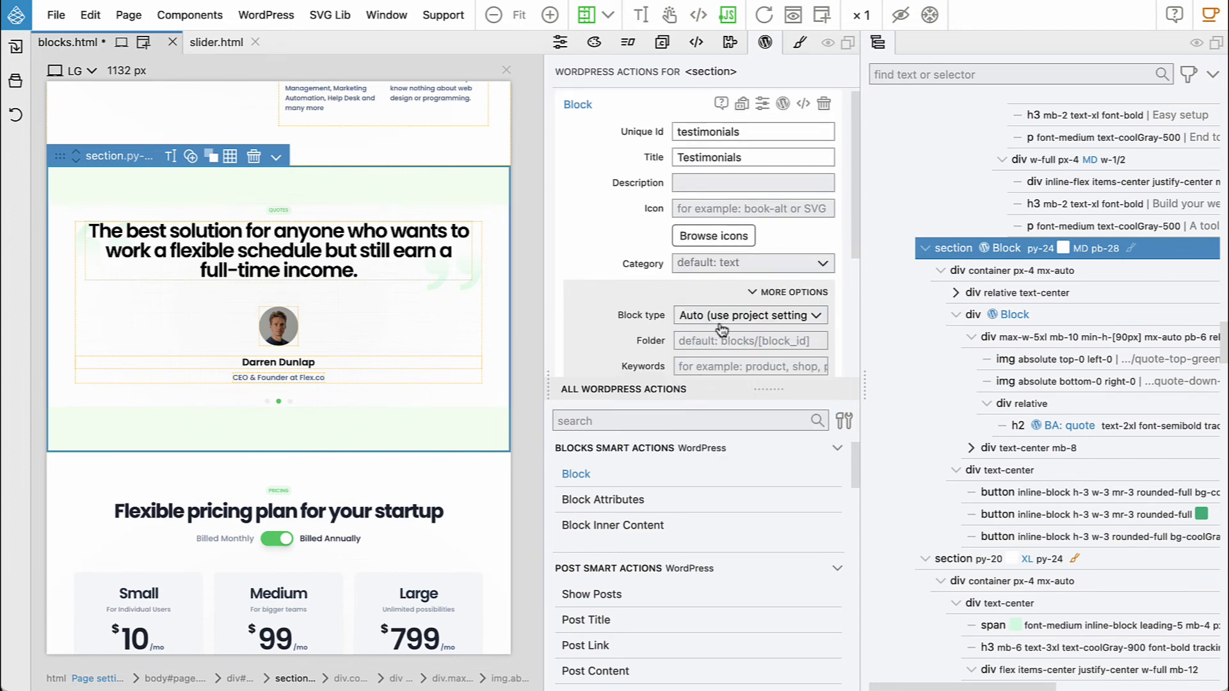
scroll(720, 269, up, 1)
scroll(720, 277, down, 1)
scroll(711, 267, up, 1)
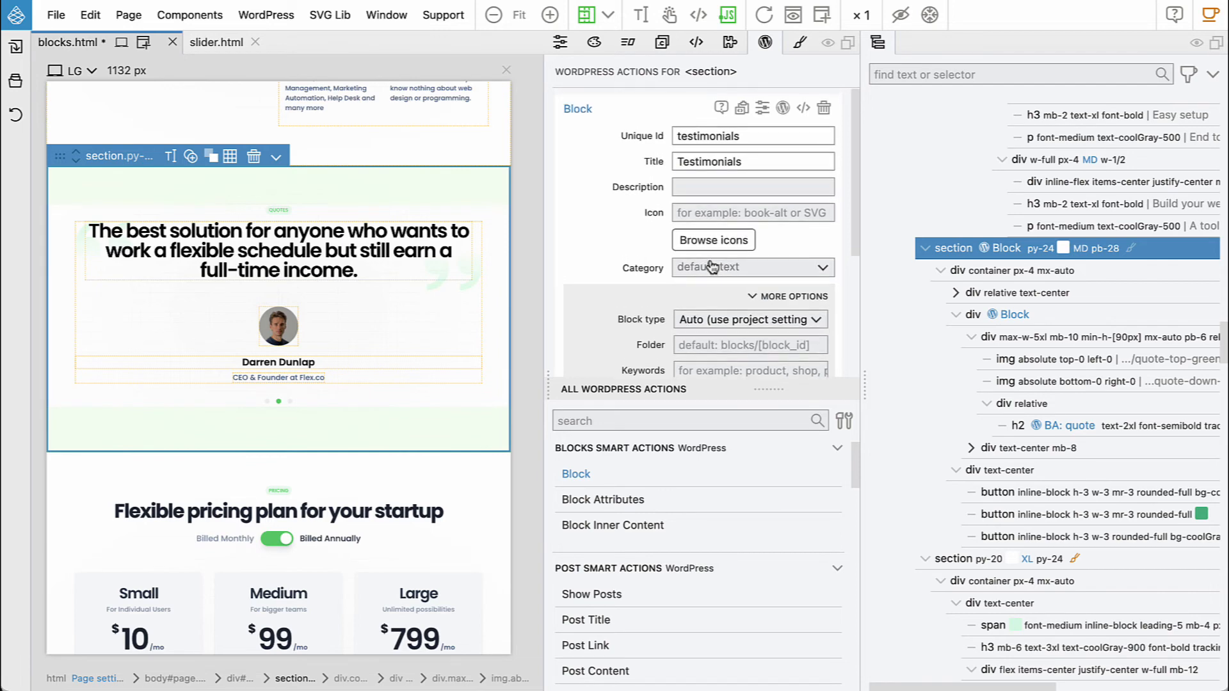
click(711, 272)
click(718, 435)
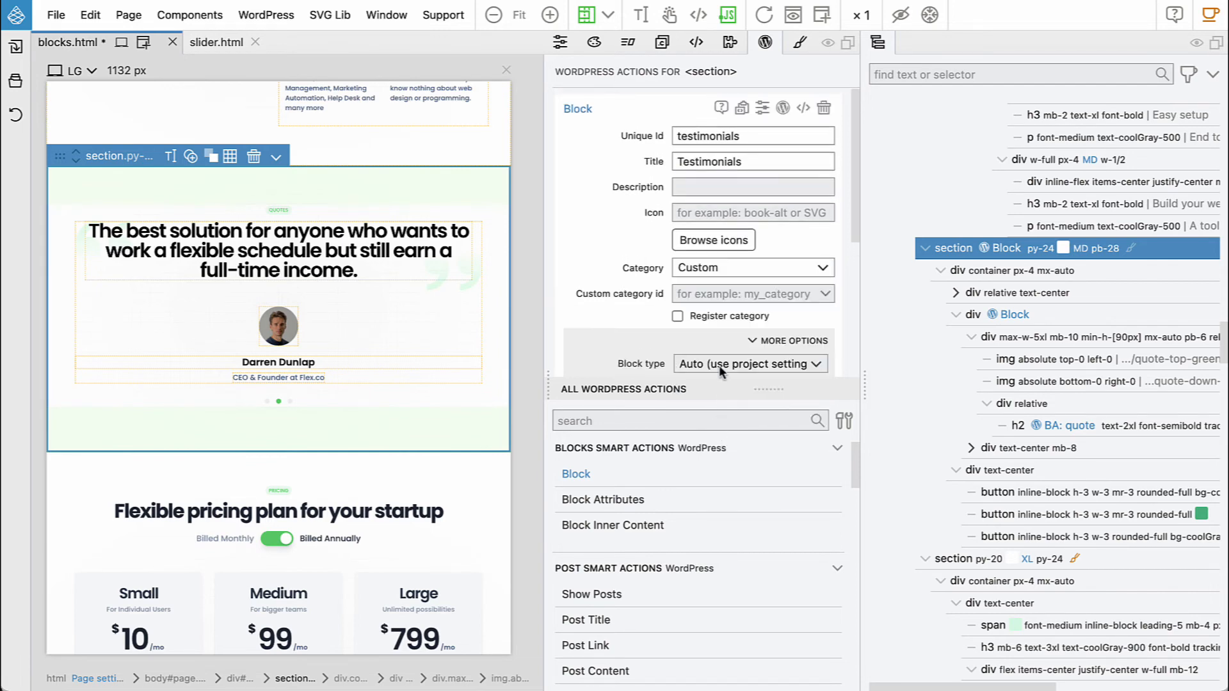
click(720, 296)
click(722, 344)
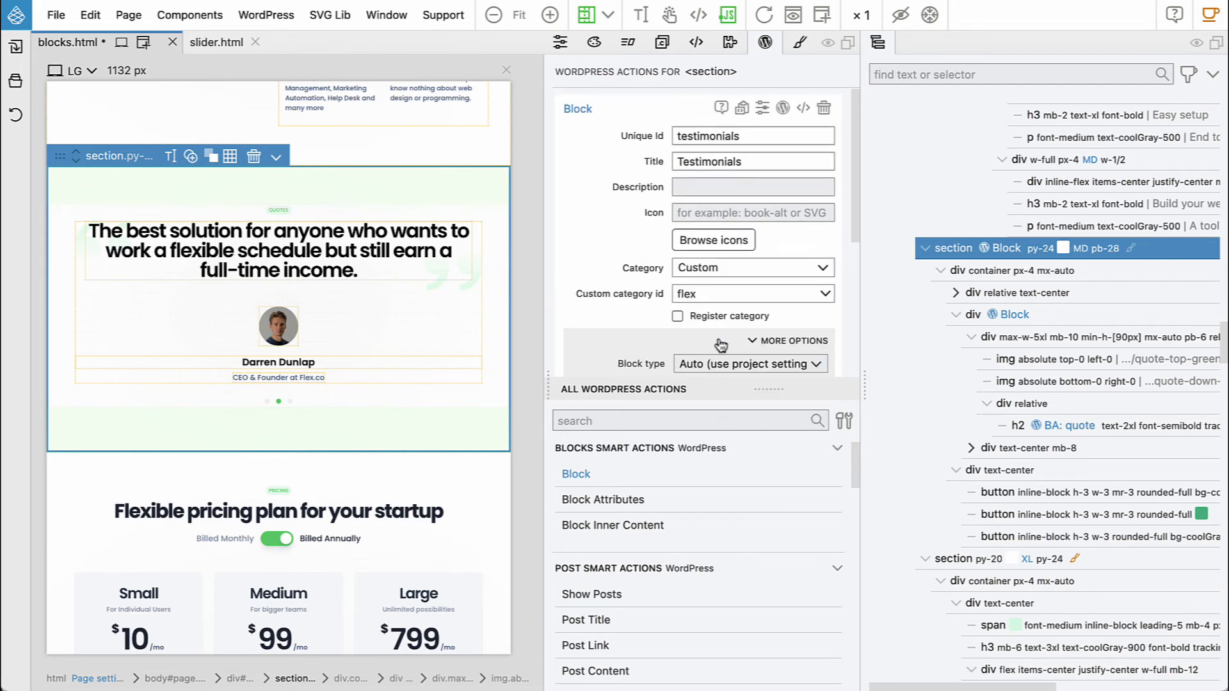
Add Block Attributes to the small label span above the testimonial, with attribute id label and title Label
mouse_move(1145, 260)
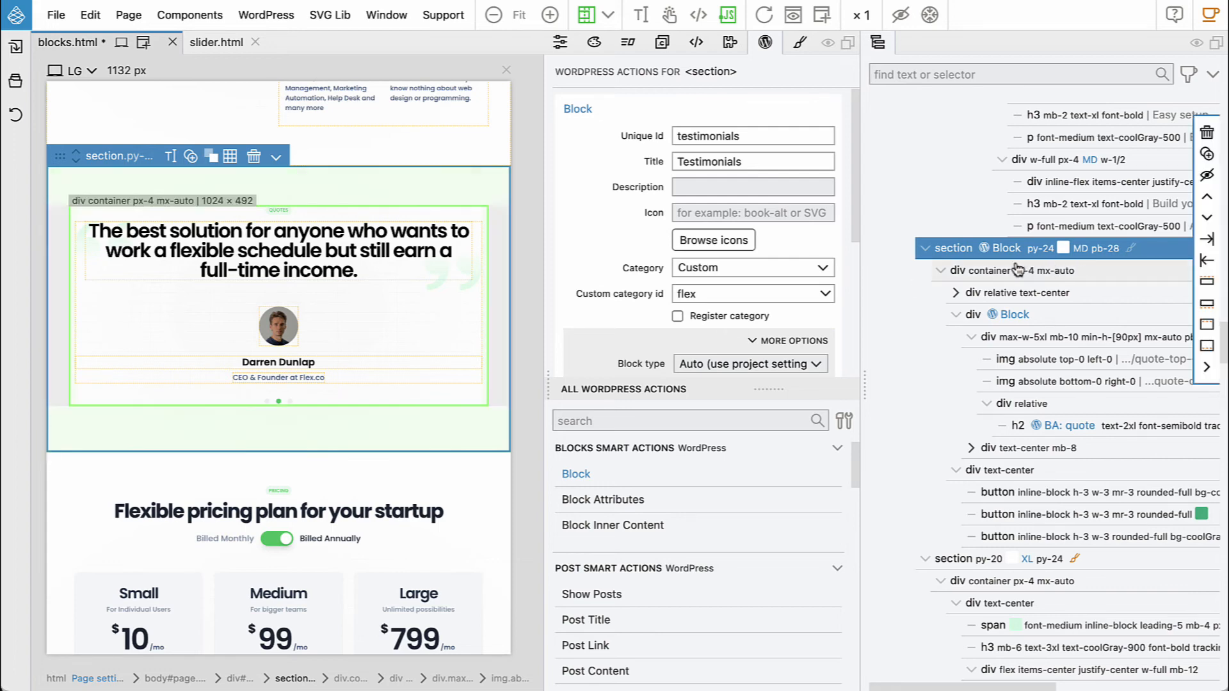
click(955, 293)
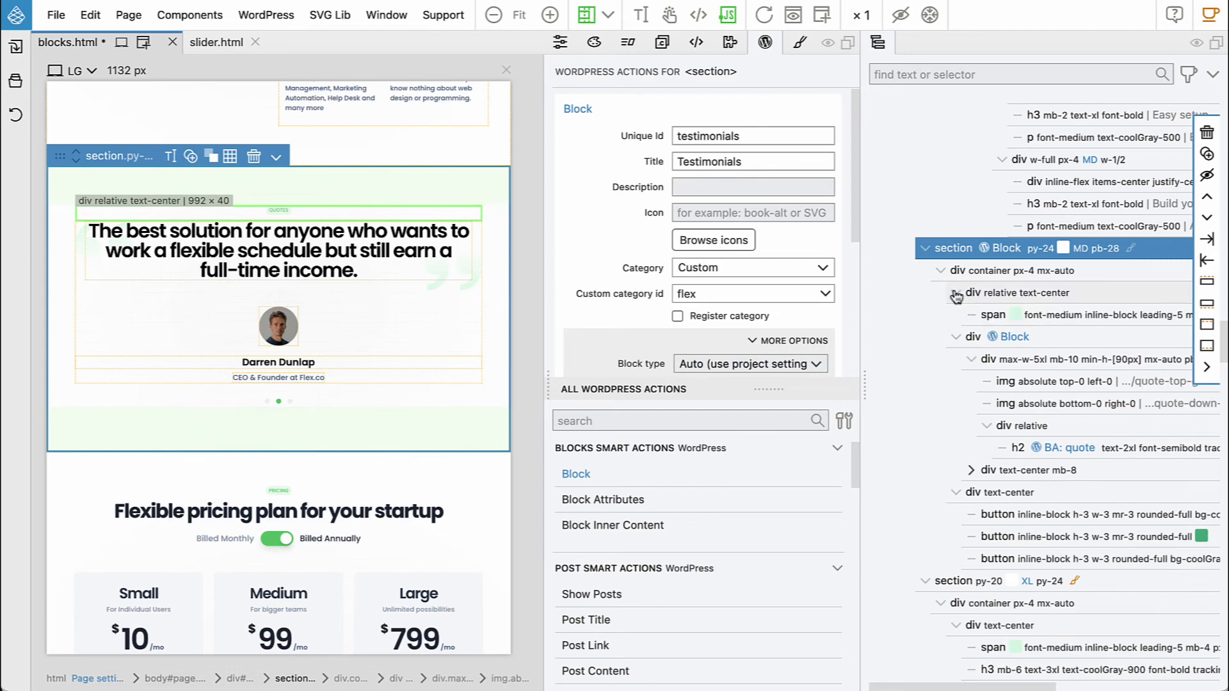
click(1065, 317)
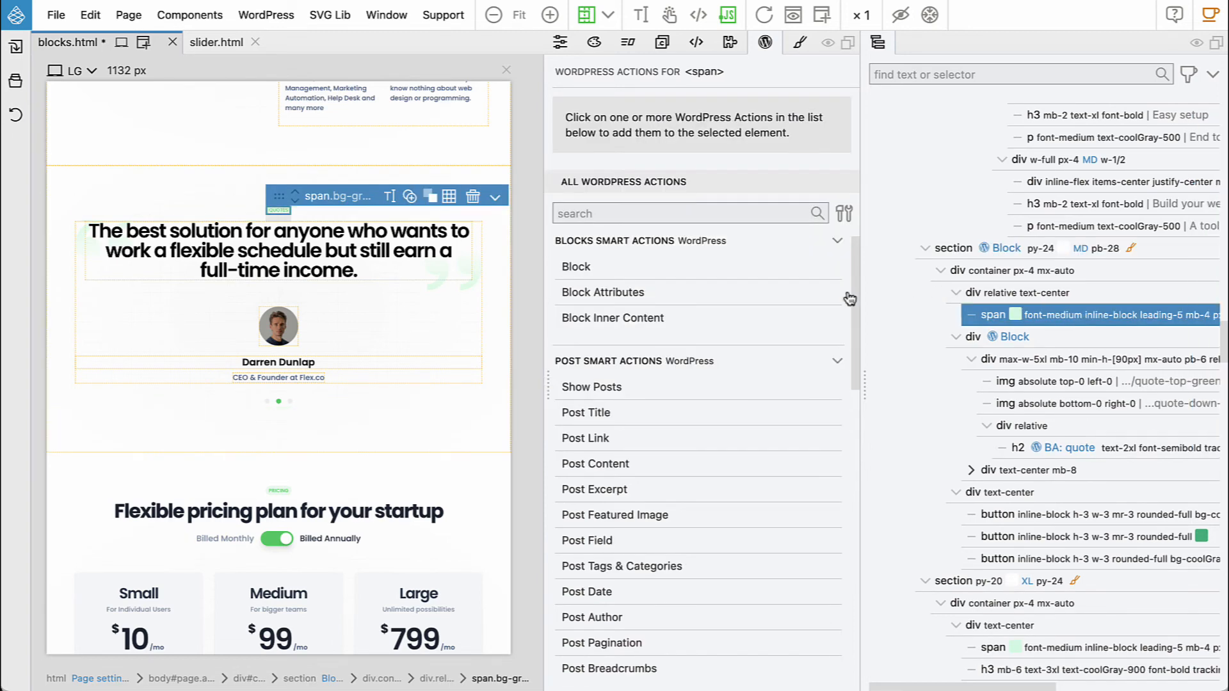
click(620, 293)
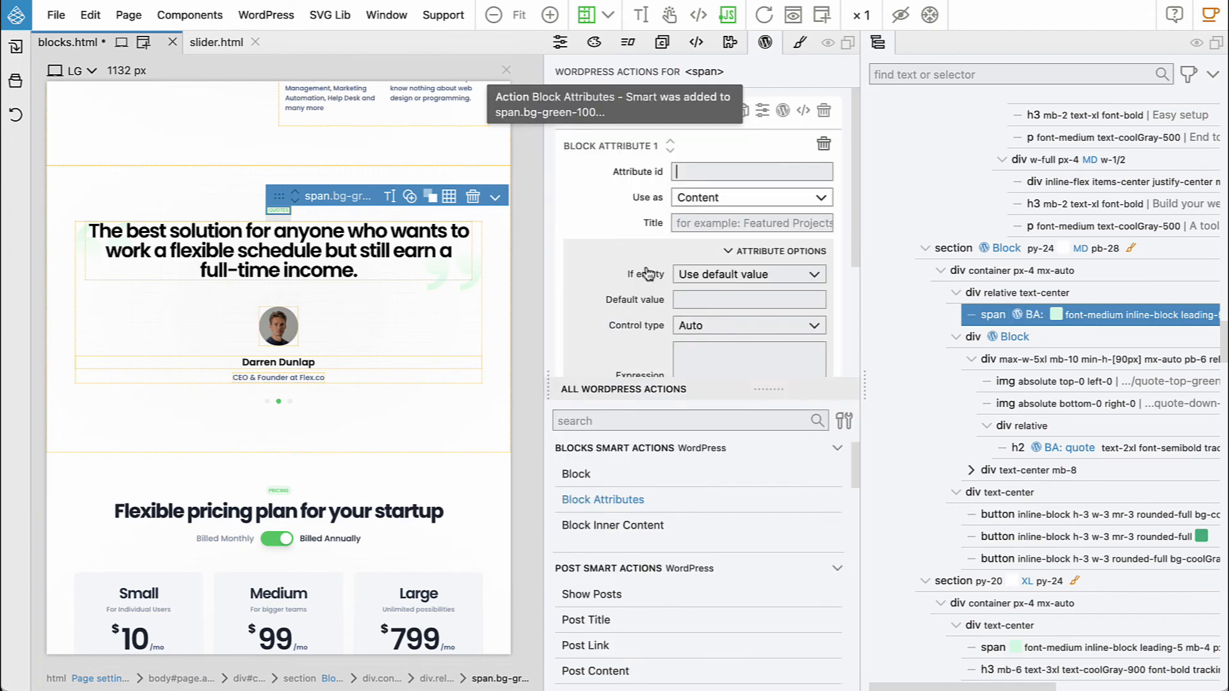
text(label)
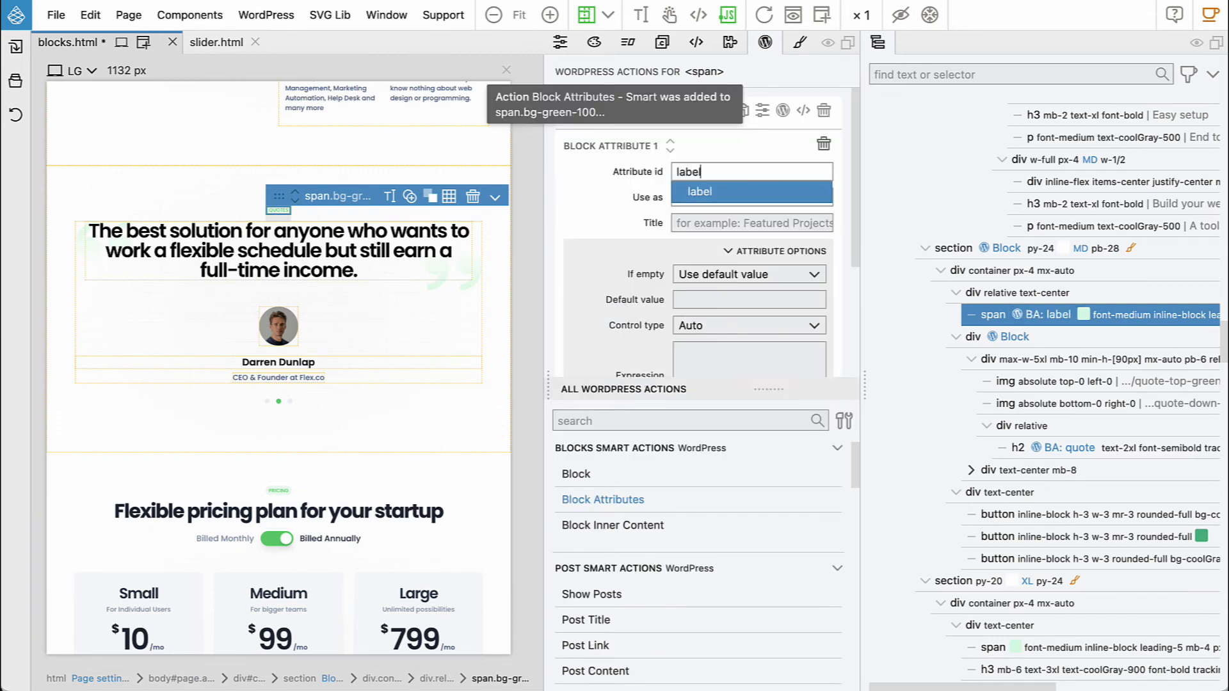
click(699, 224)
text(Label)
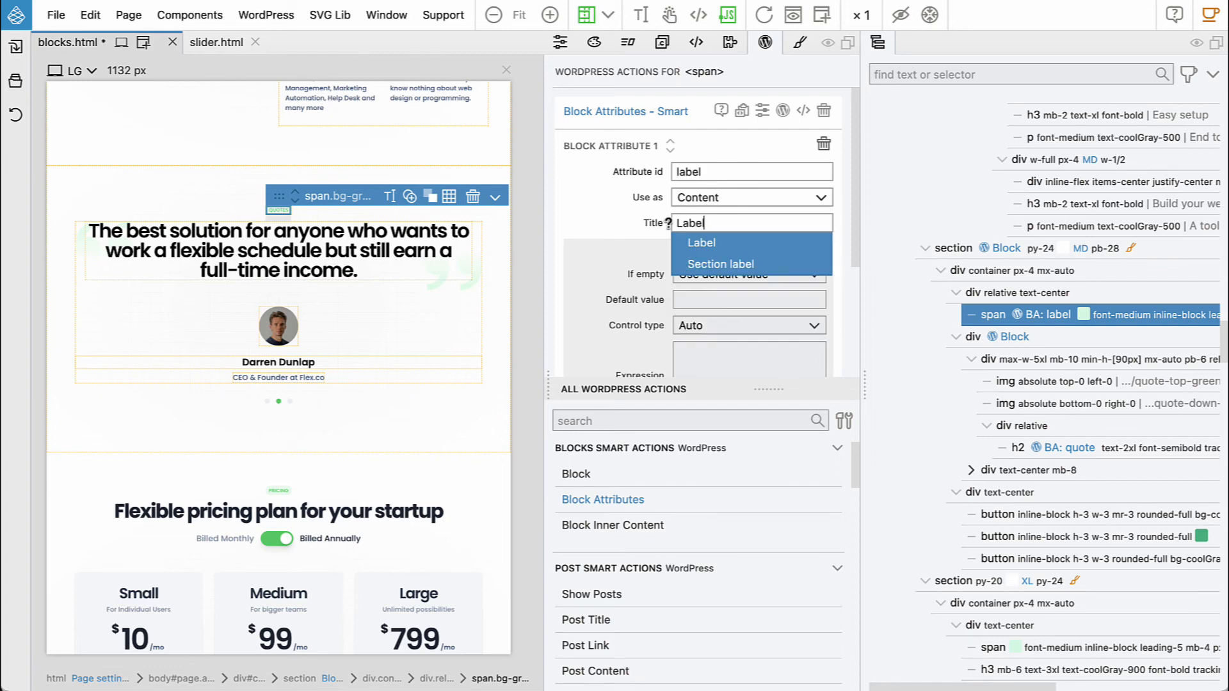
click(592, 224)
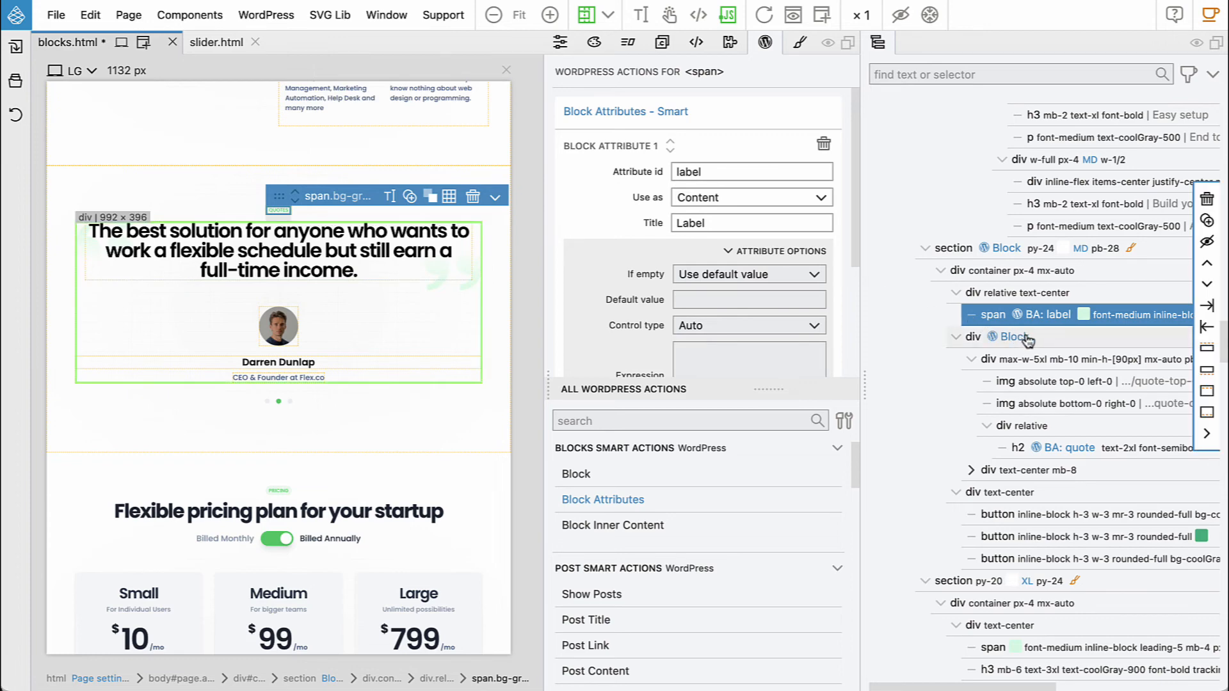
click(955, 293)
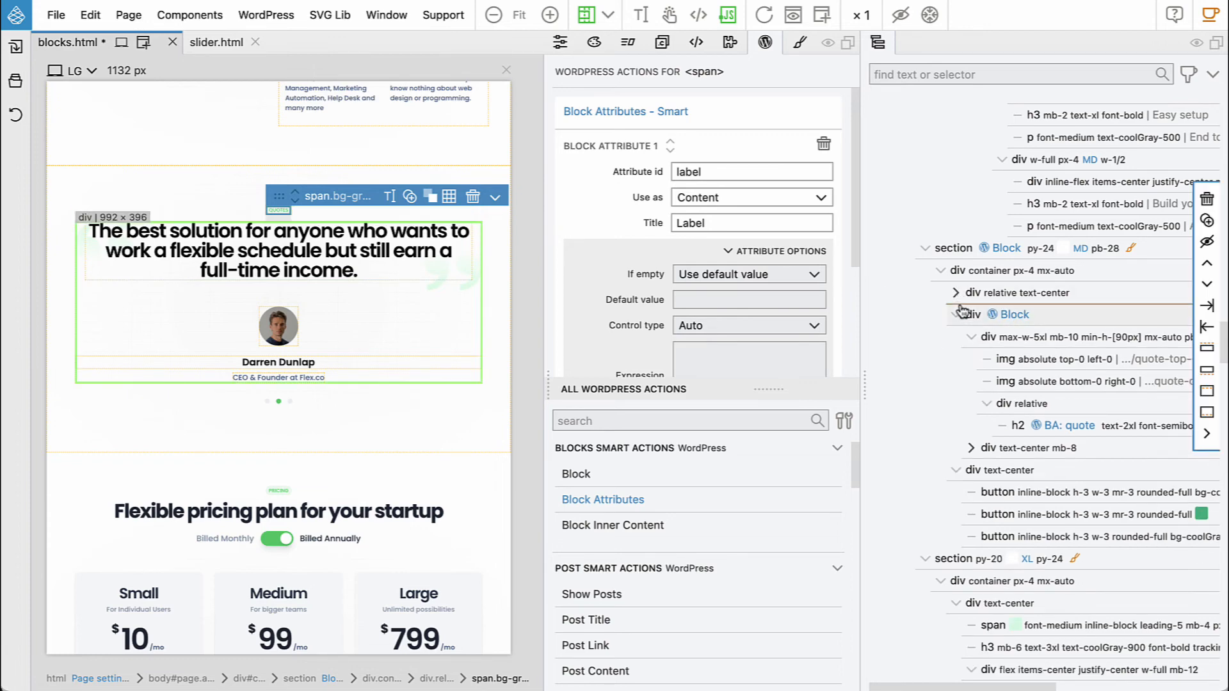
Insert a plain div before the testimonial Block div and nest that Block div inside it
click(962, 310)
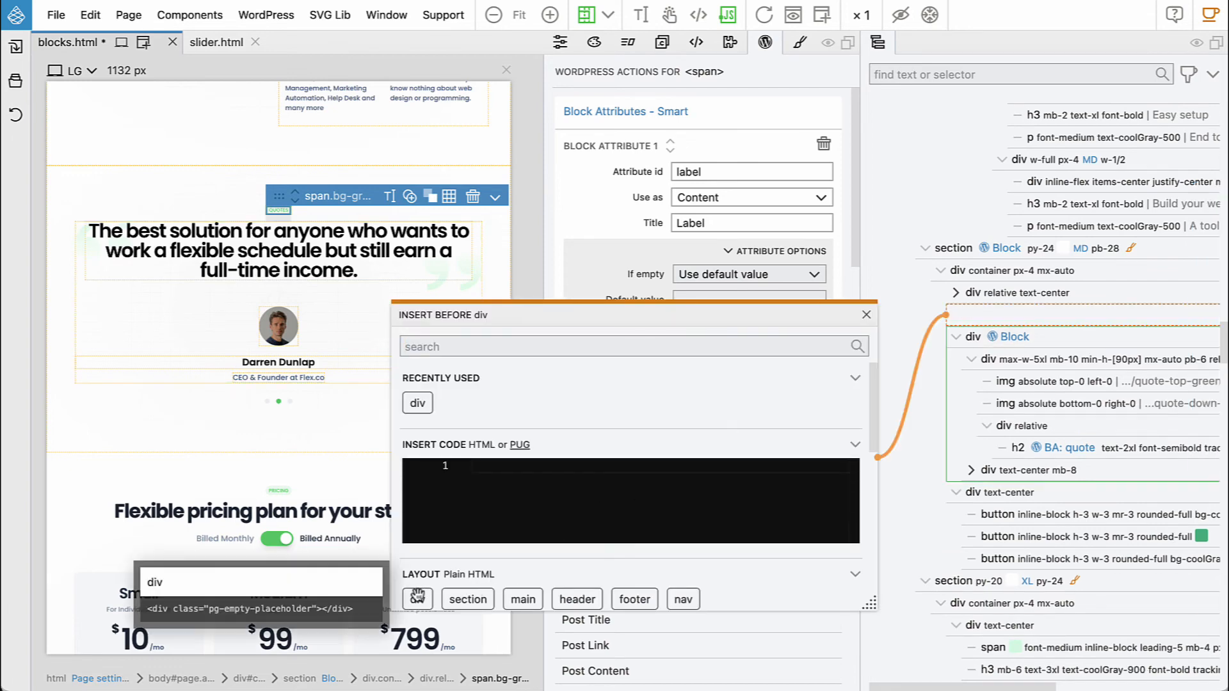
click(432, 593)
click(868, 316)
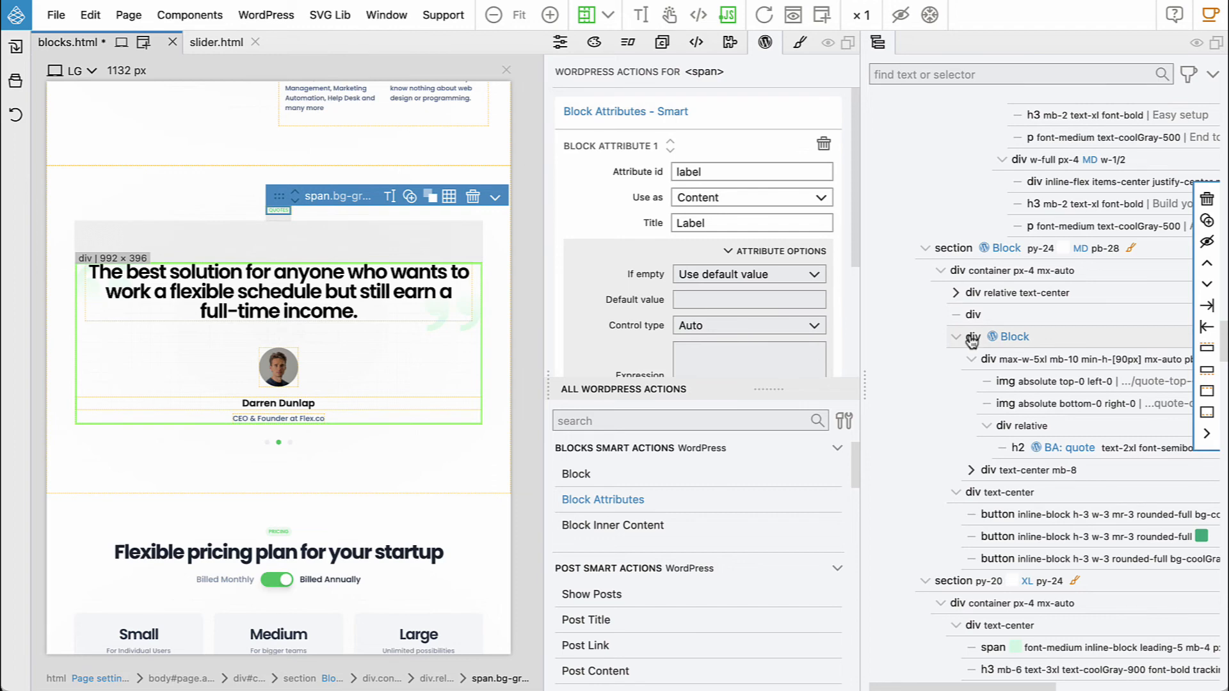
drag(971, 341, 979, 339)
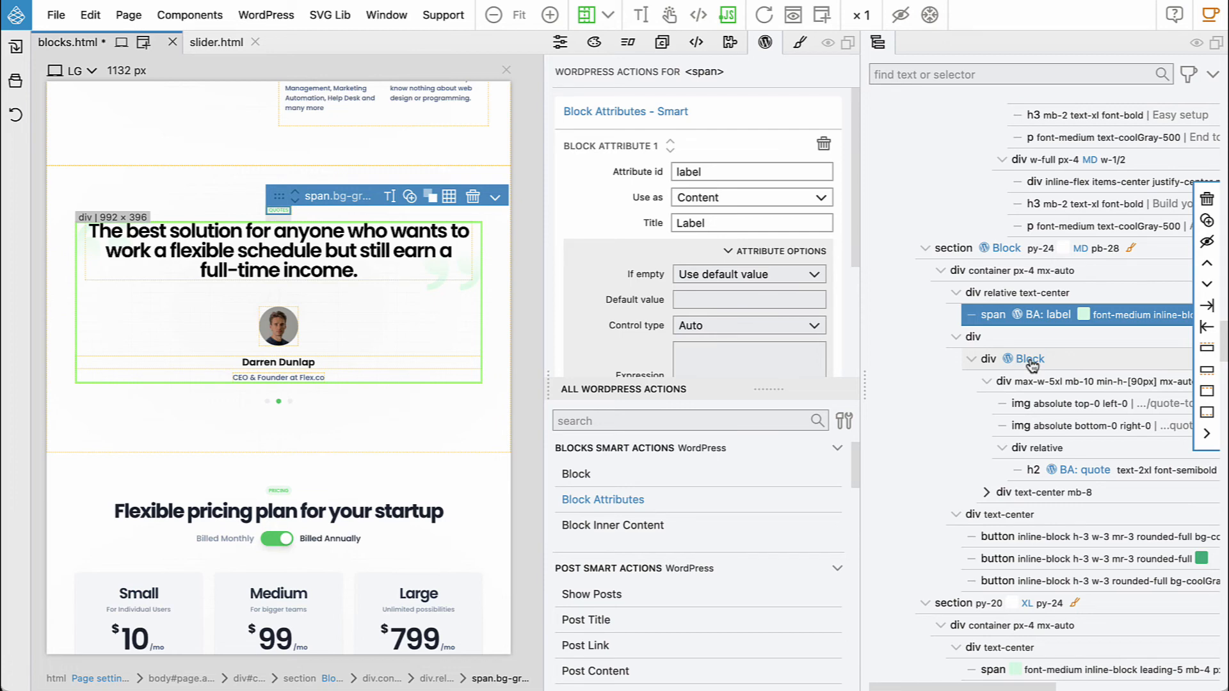
Add Block Inner Content to the new wrapper div with slider as the allowed block type, and save the file
click(1010, 341)
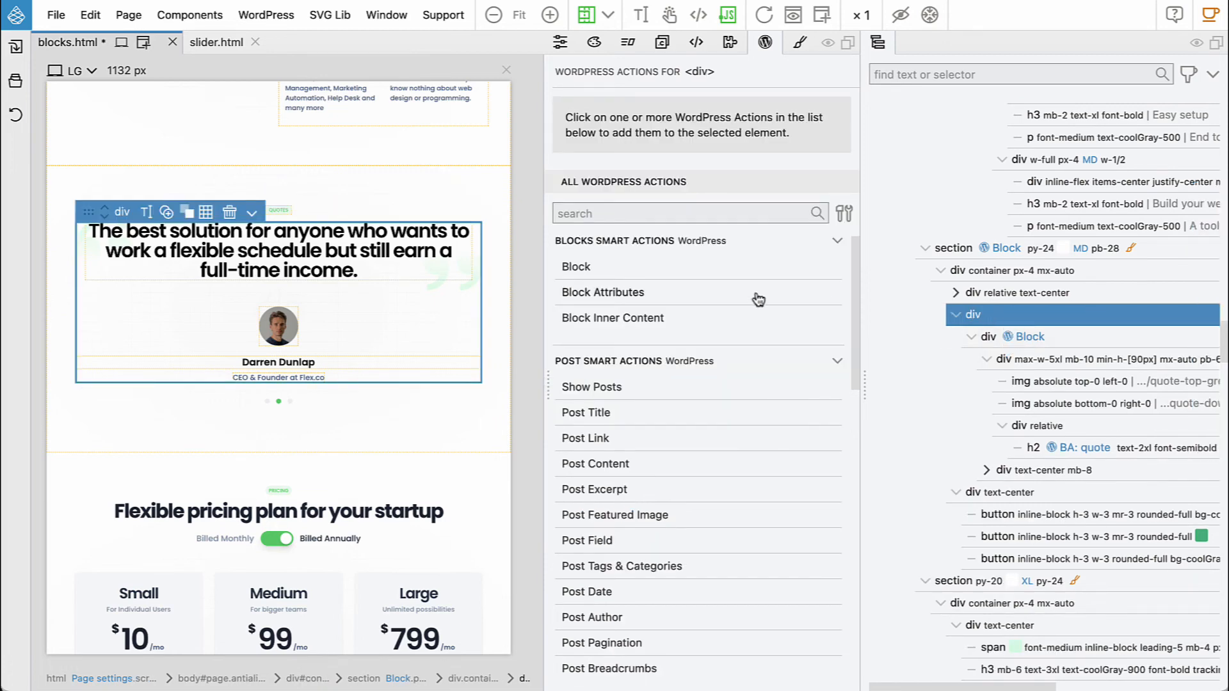
click(627, 320)
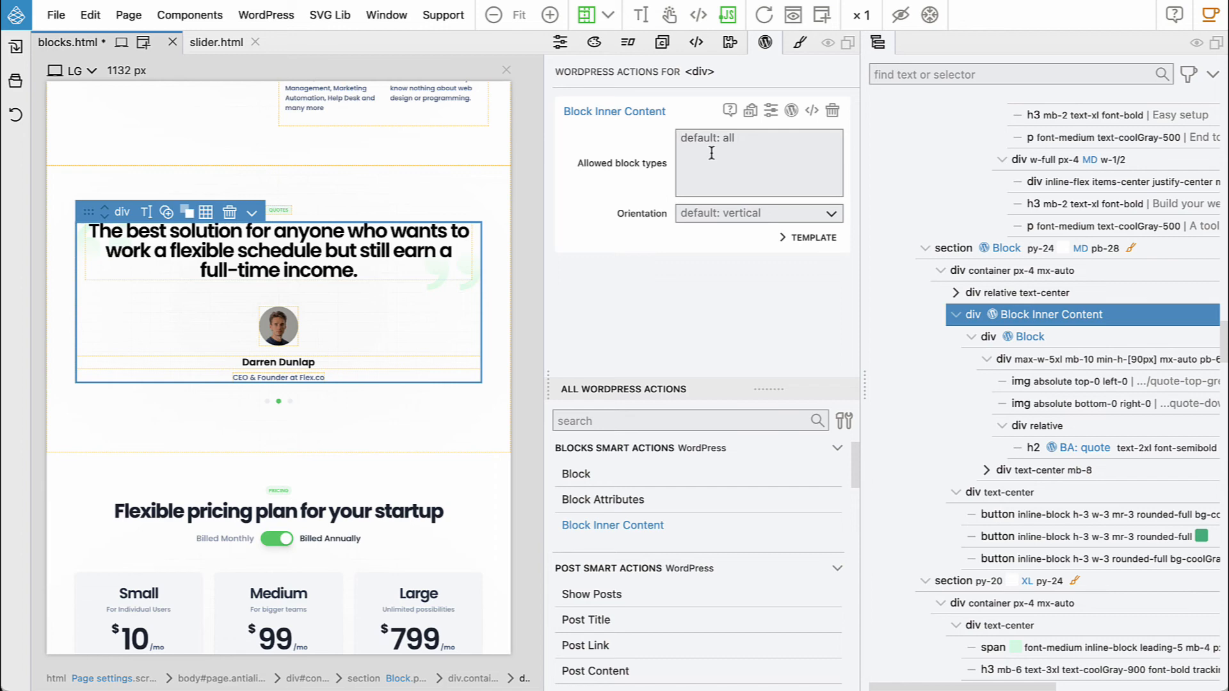
text(slider)
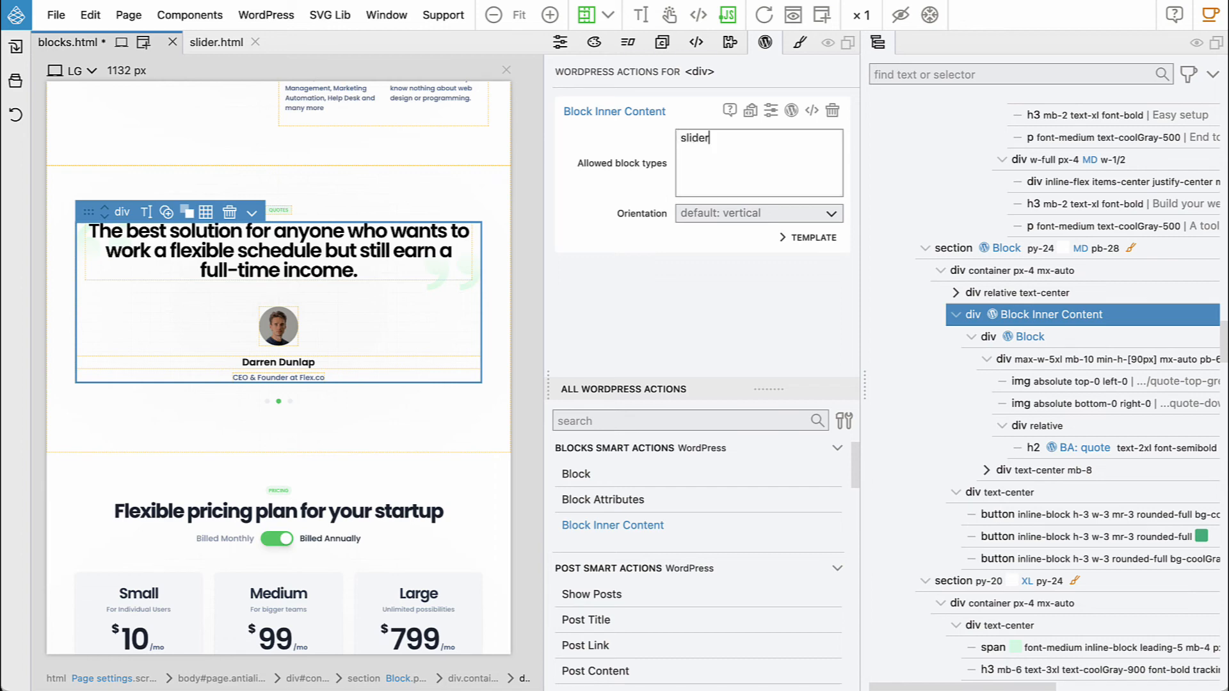
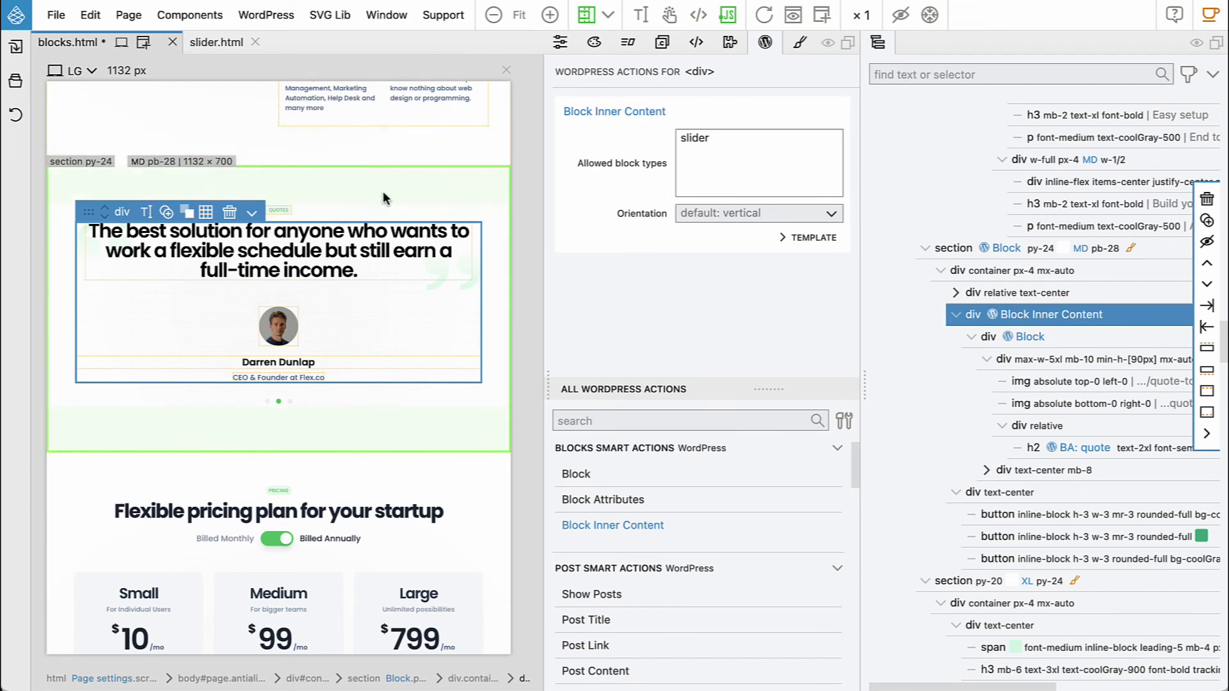
key(ctrl+s)
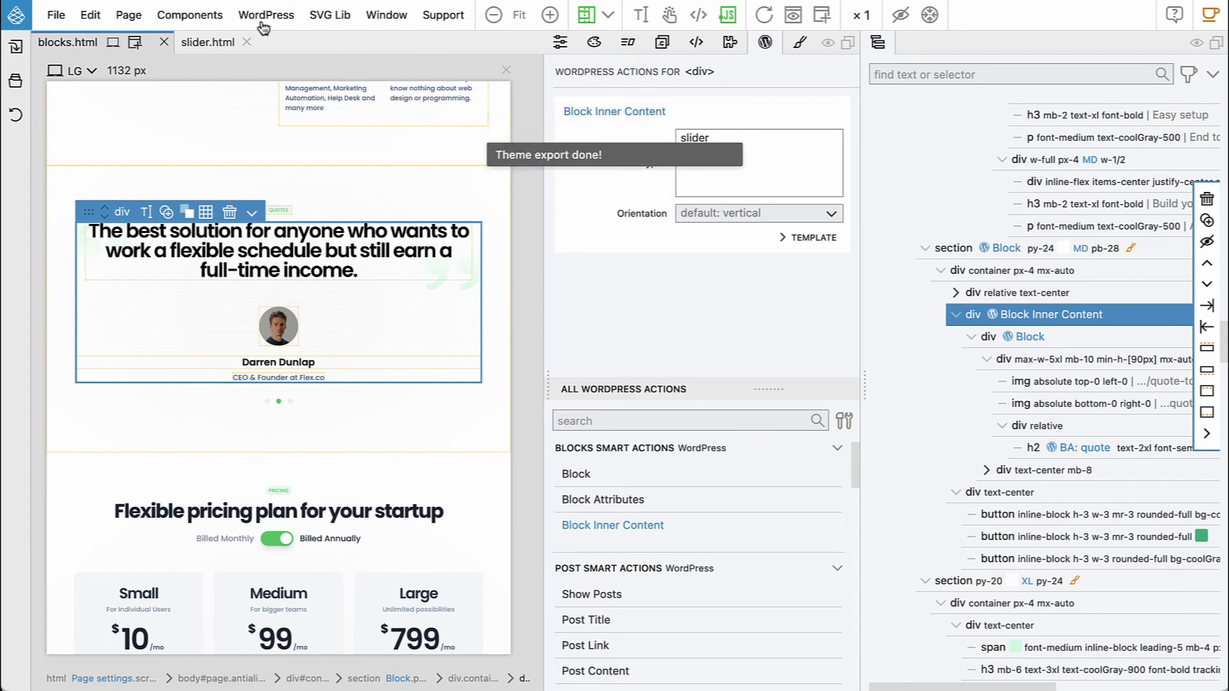
Switch to Chrome, reload the Home page editor and insert the Testimonials block between Steps and Slider
key(super+Tab)
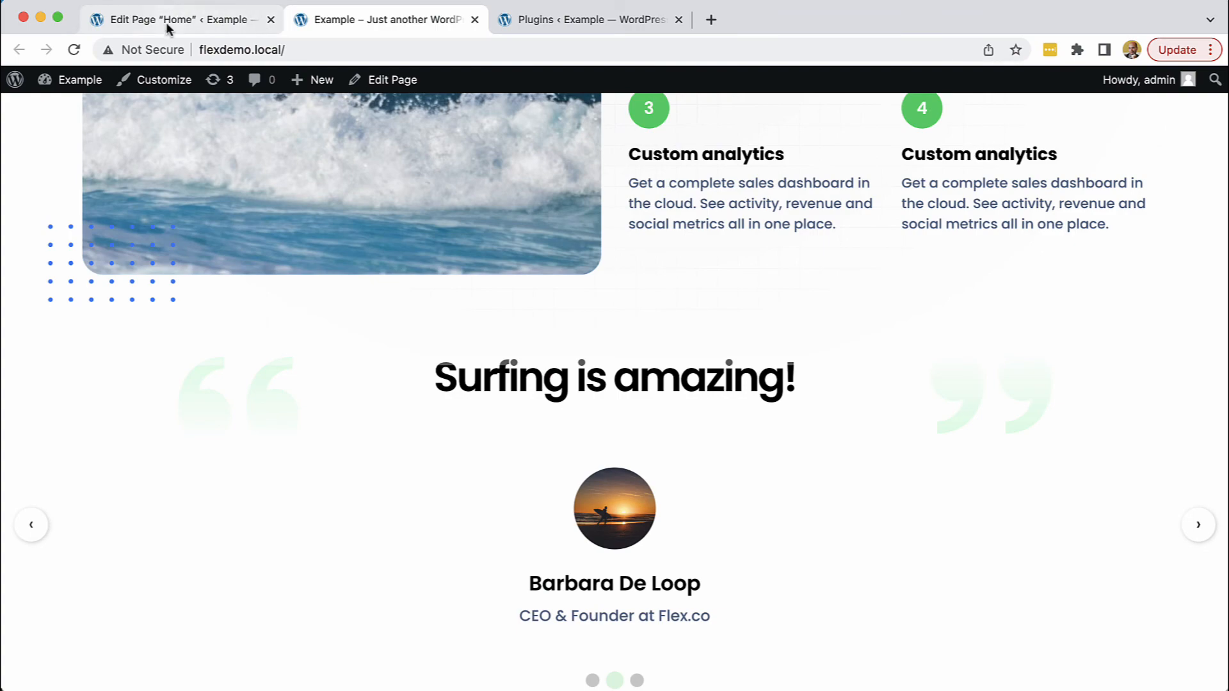
click(168, 20)
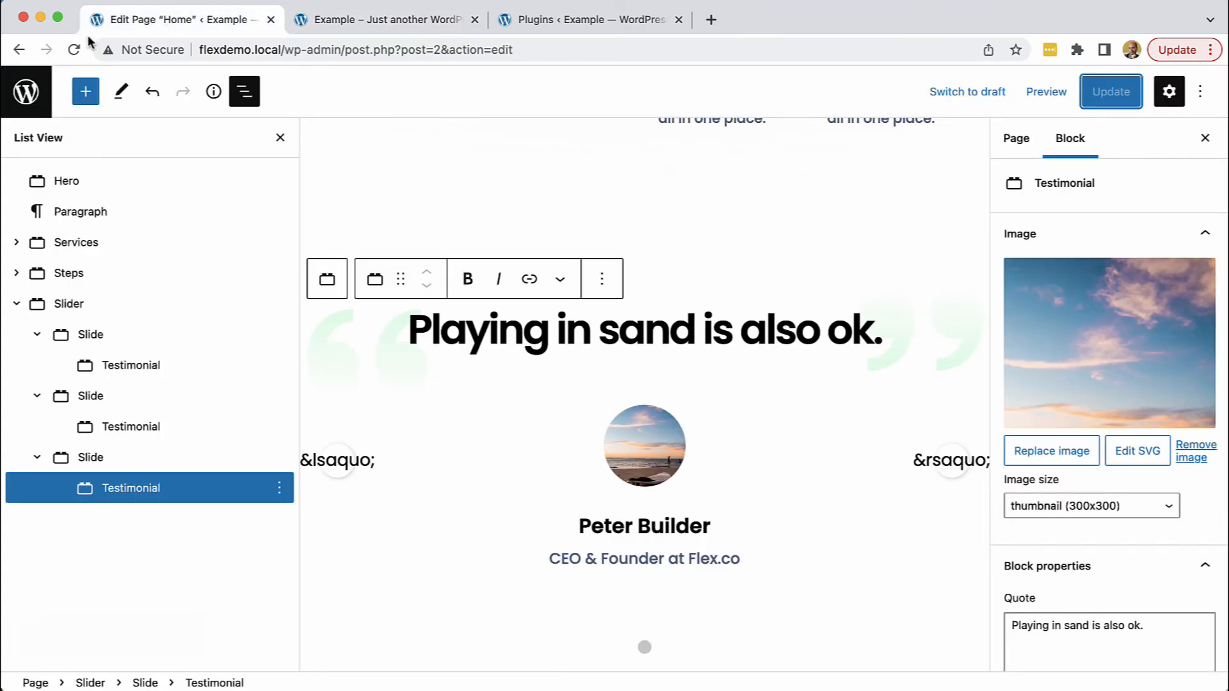
click(73, 50)
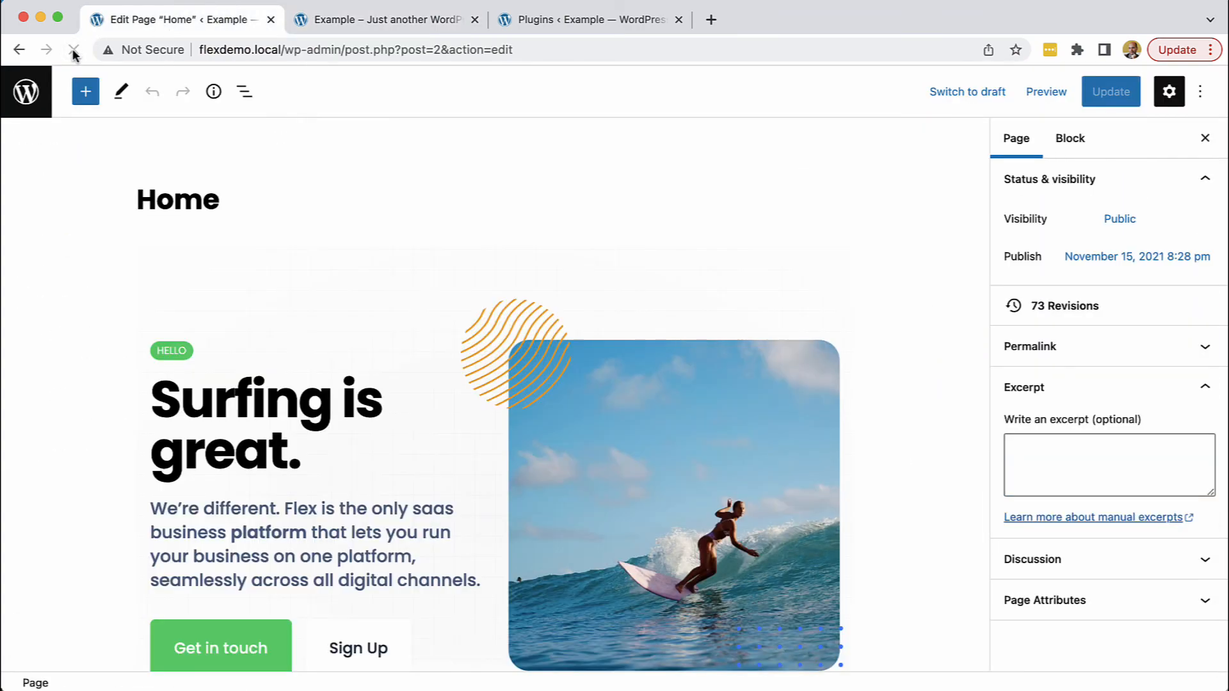
scroll(227, 171, down, 15)
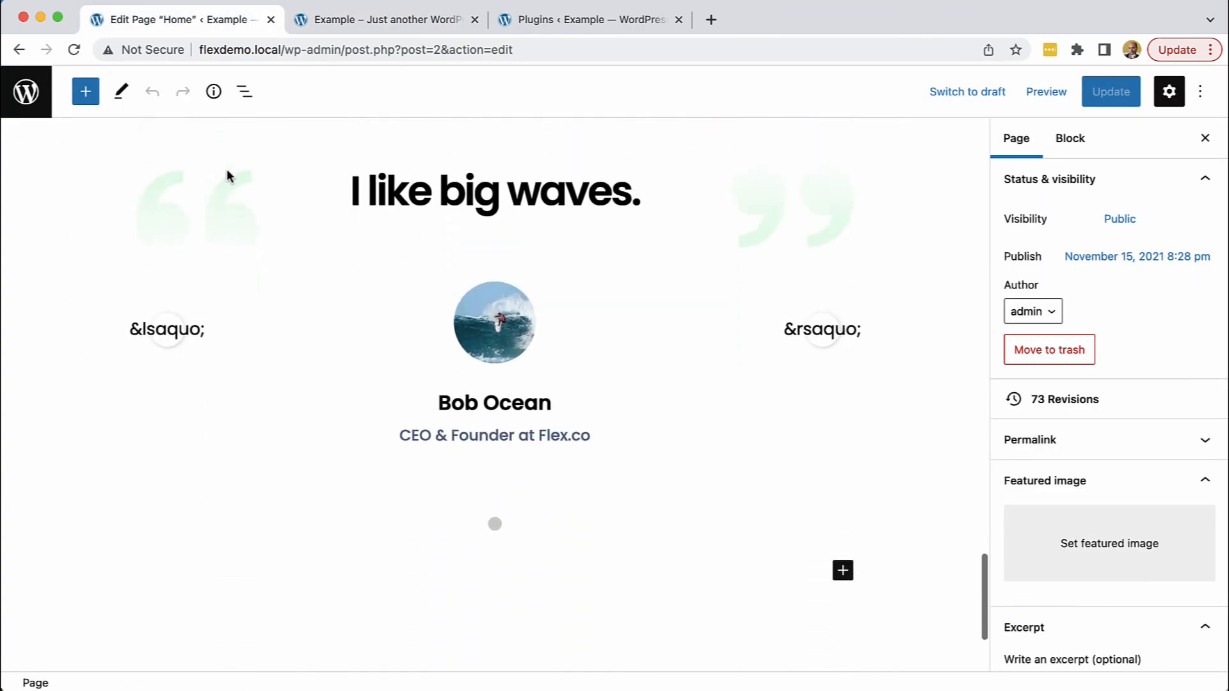
click(85, 91)
scroll(104, 302, down, 20)
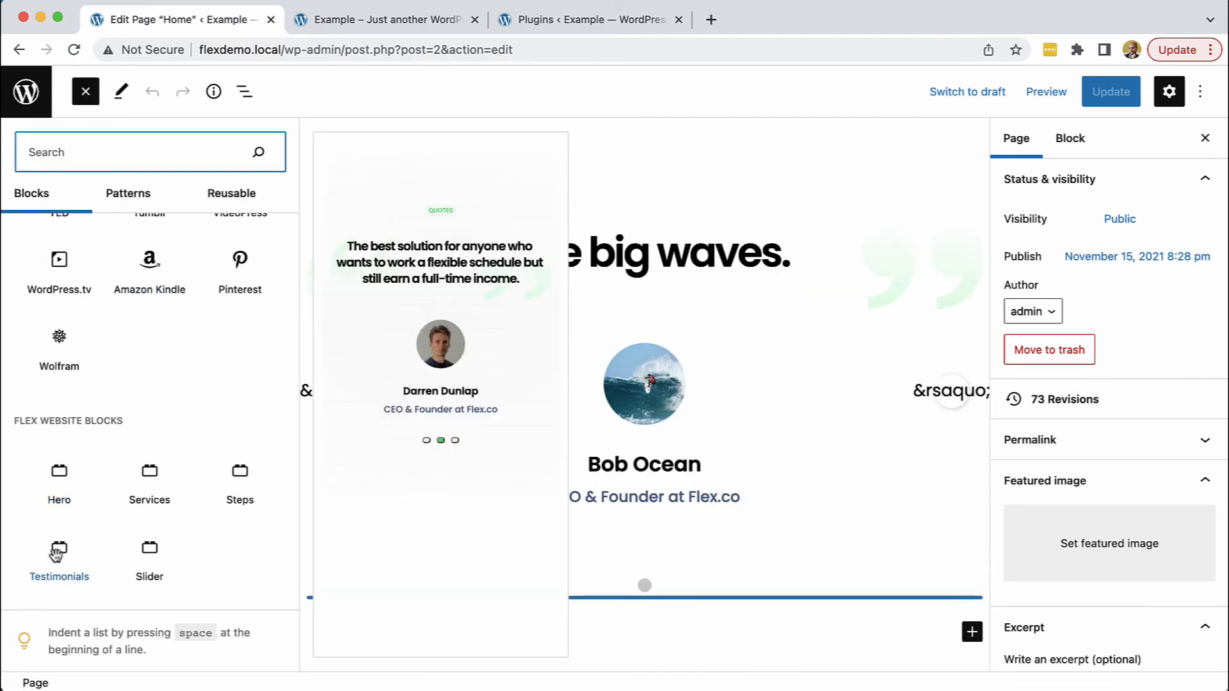
drag(55, 554, 473, 193)
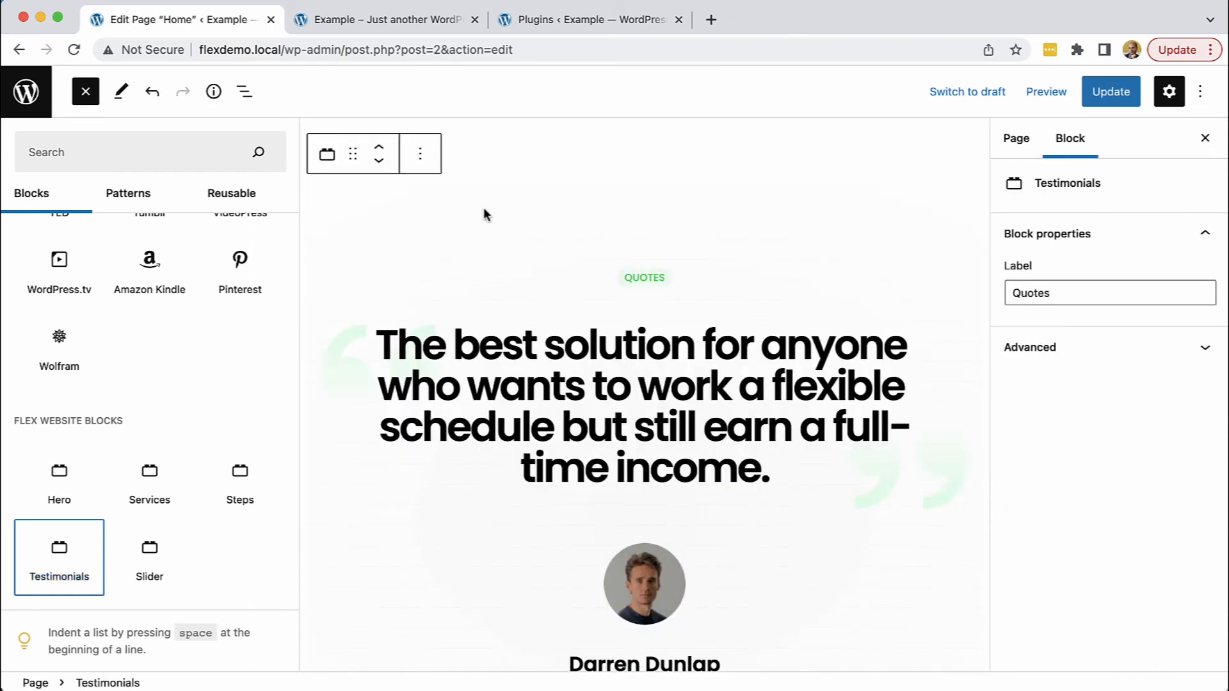
Remove the default Testimonial block nested inside the new Testimonials block
scroll(492, 234, down, 5)
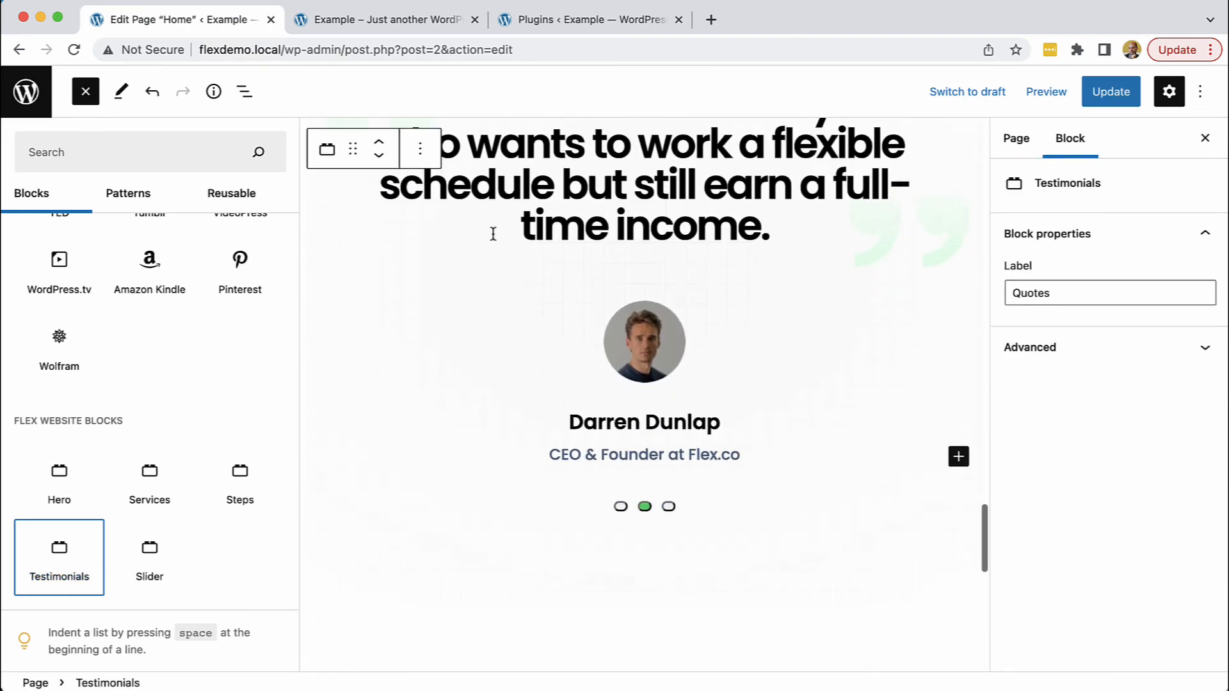
scroll(493, 238, up, 3)
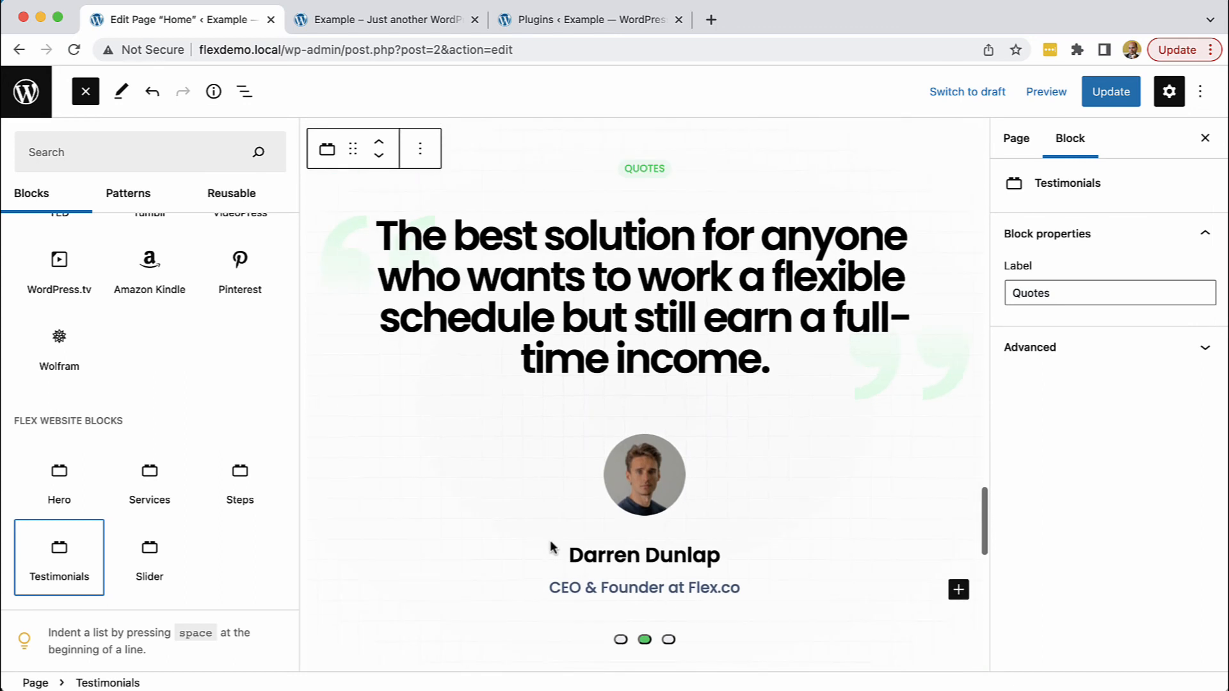
scroll(555, 545, up, 2)
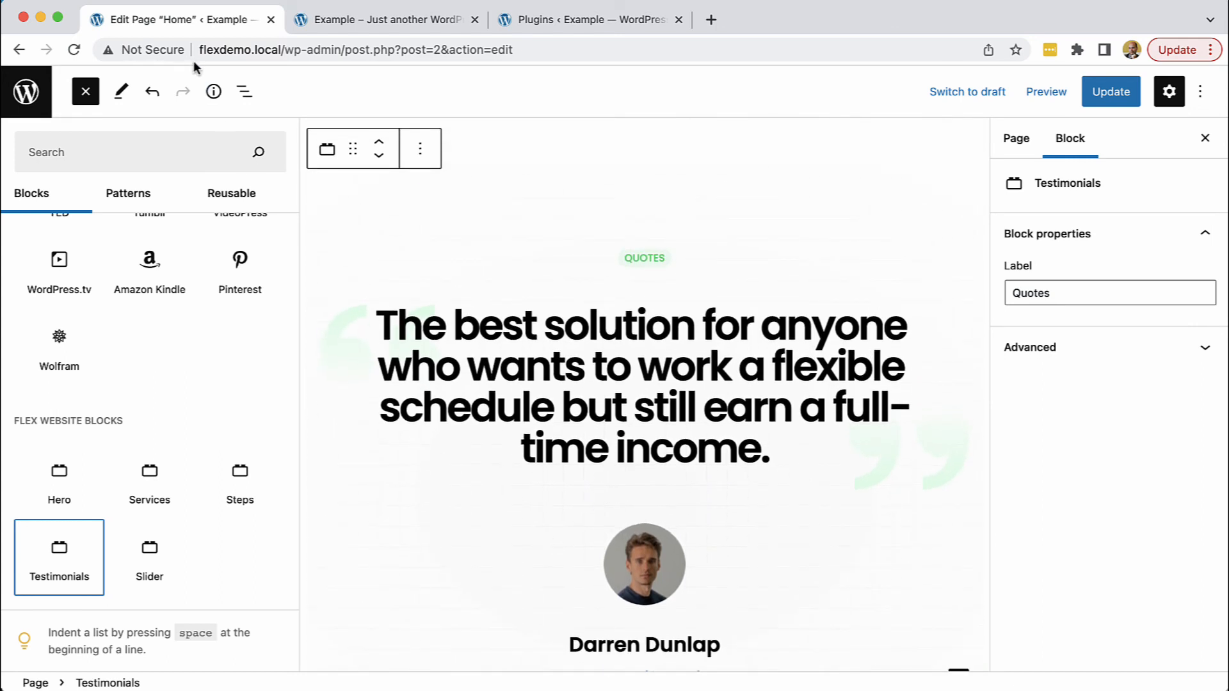
click(245, 92)
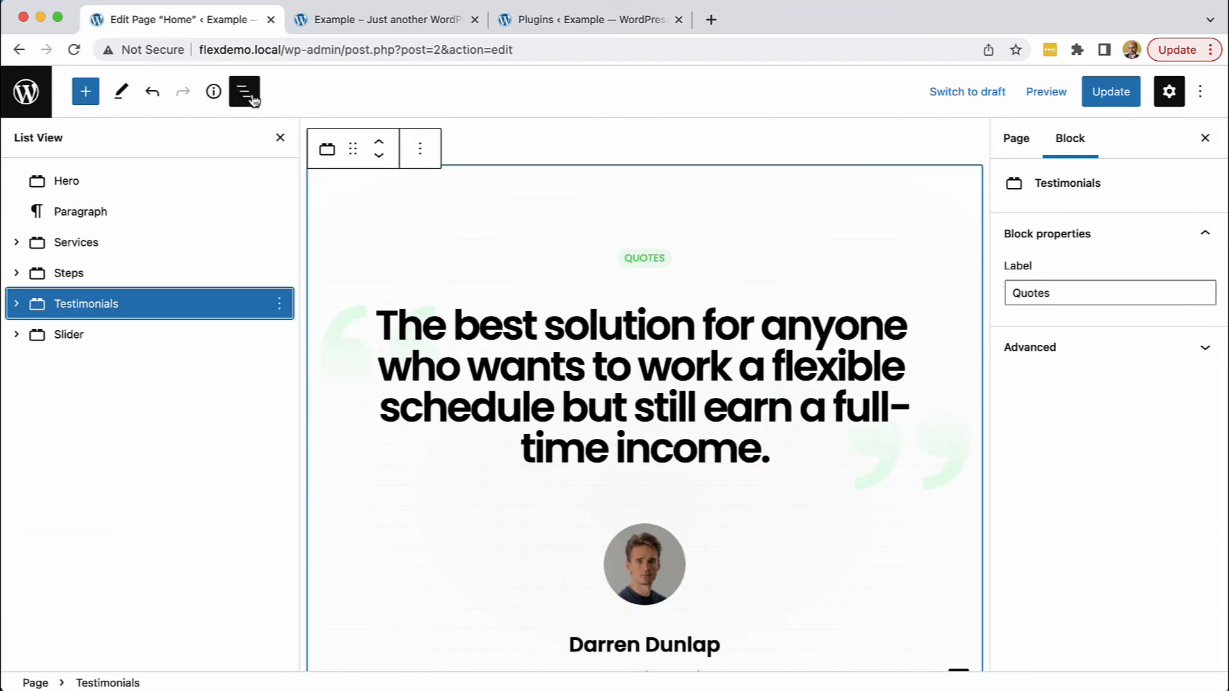
click(16, 303)
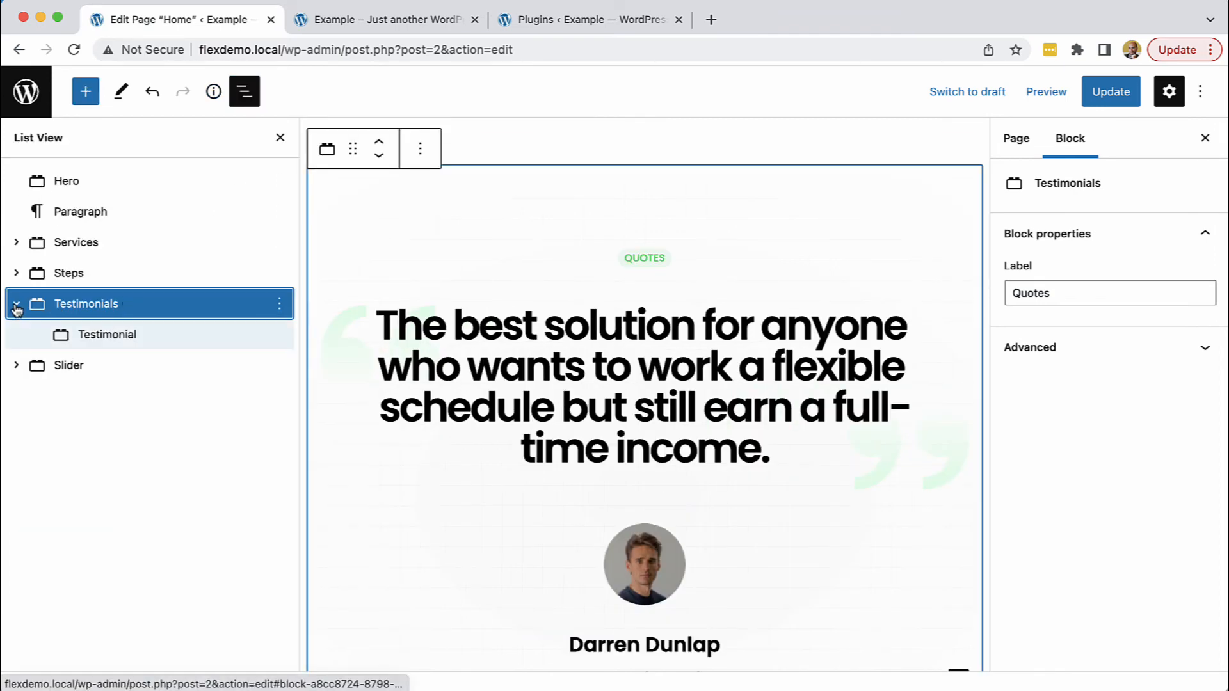
click(106, 337)
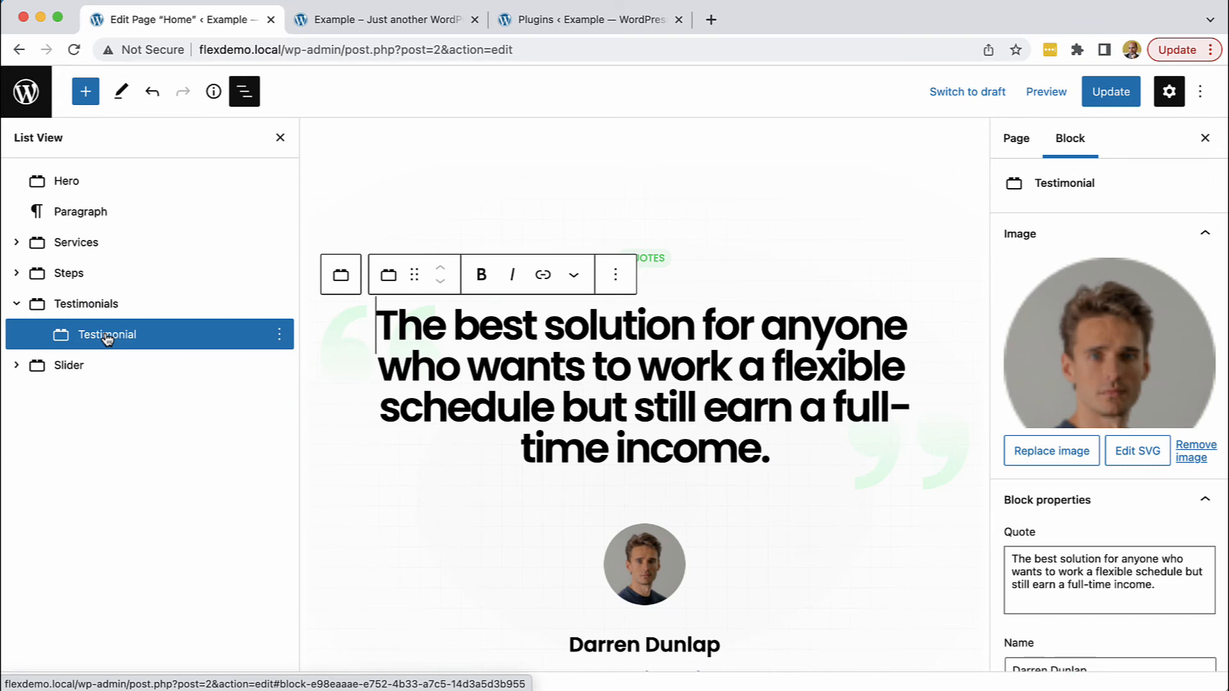
click(279, 334)
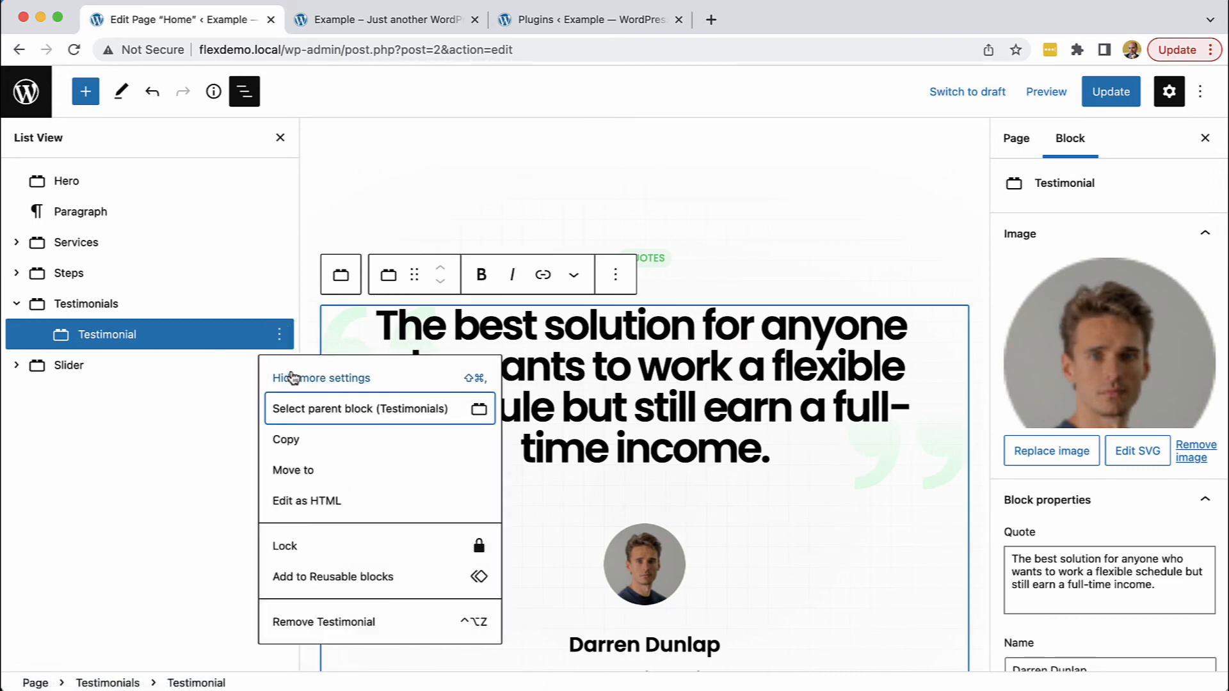
click(334, 622)
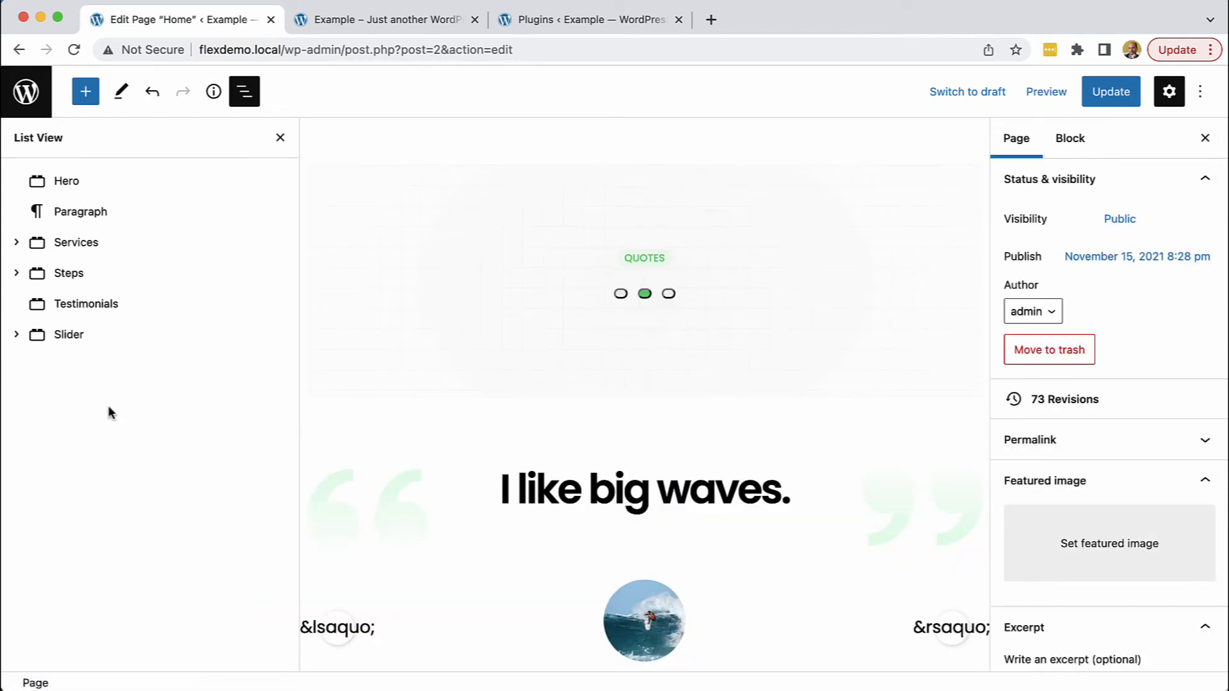
Try to move the existing Slider block into the empty Testimonials block
drag(39, 339, 121, 315)
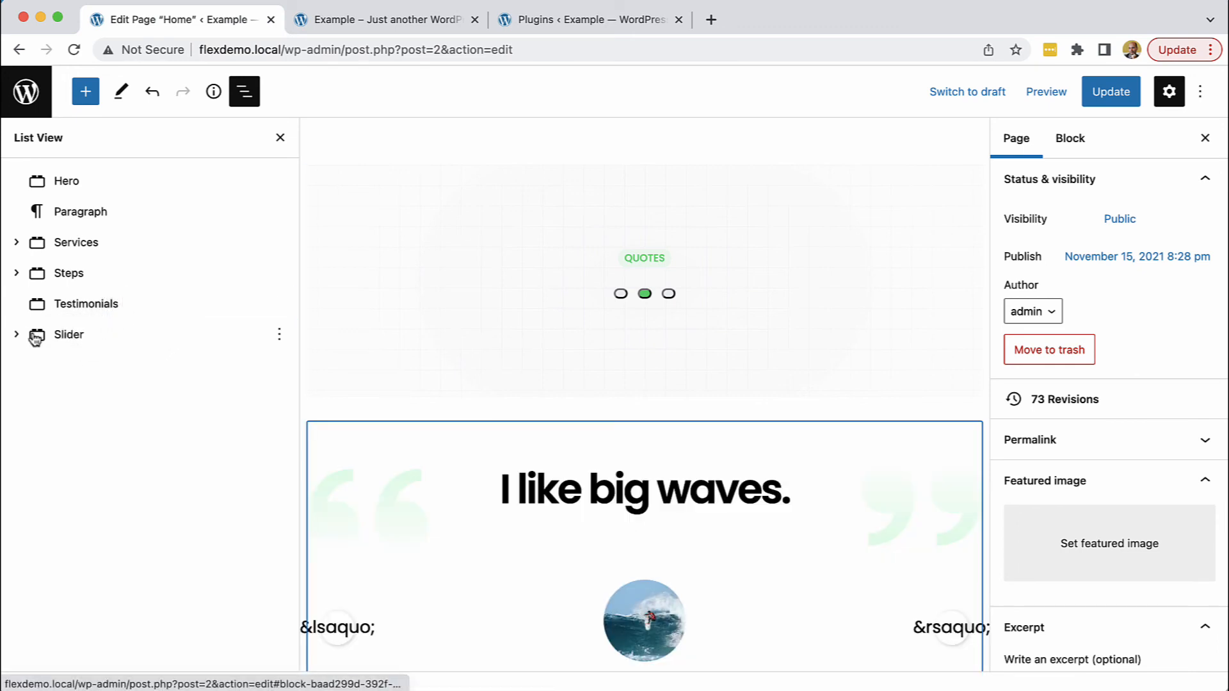
drag(37, 338, 109, 316)
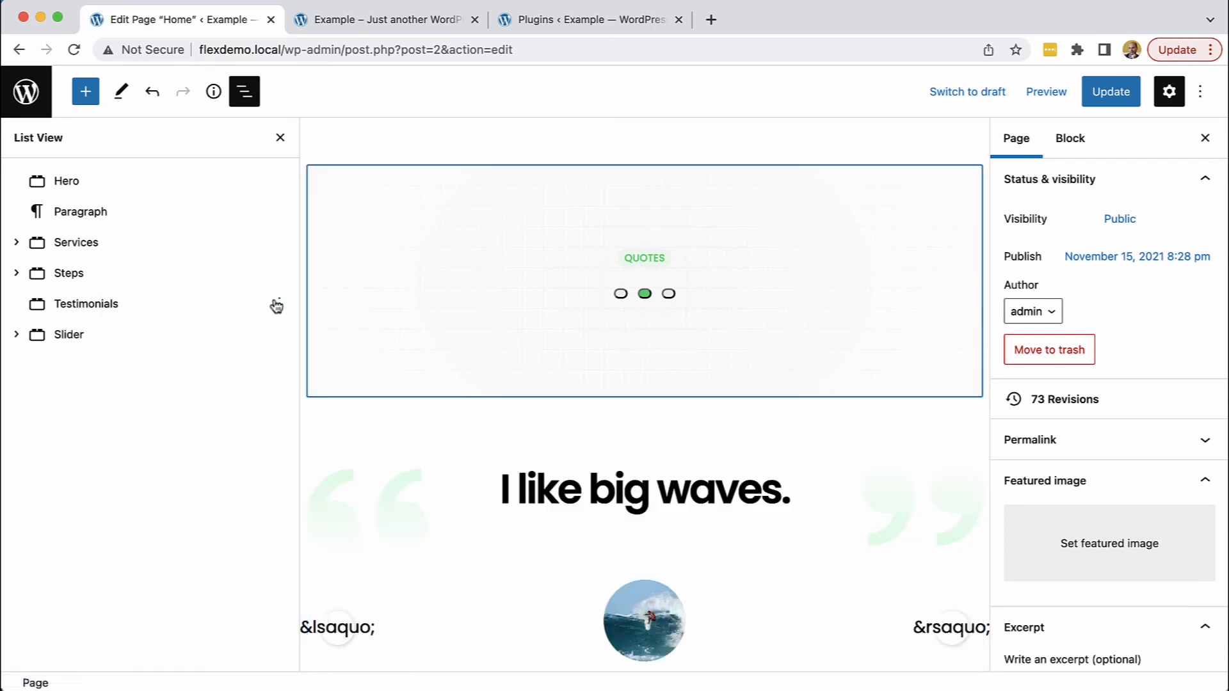
click(97, 306)
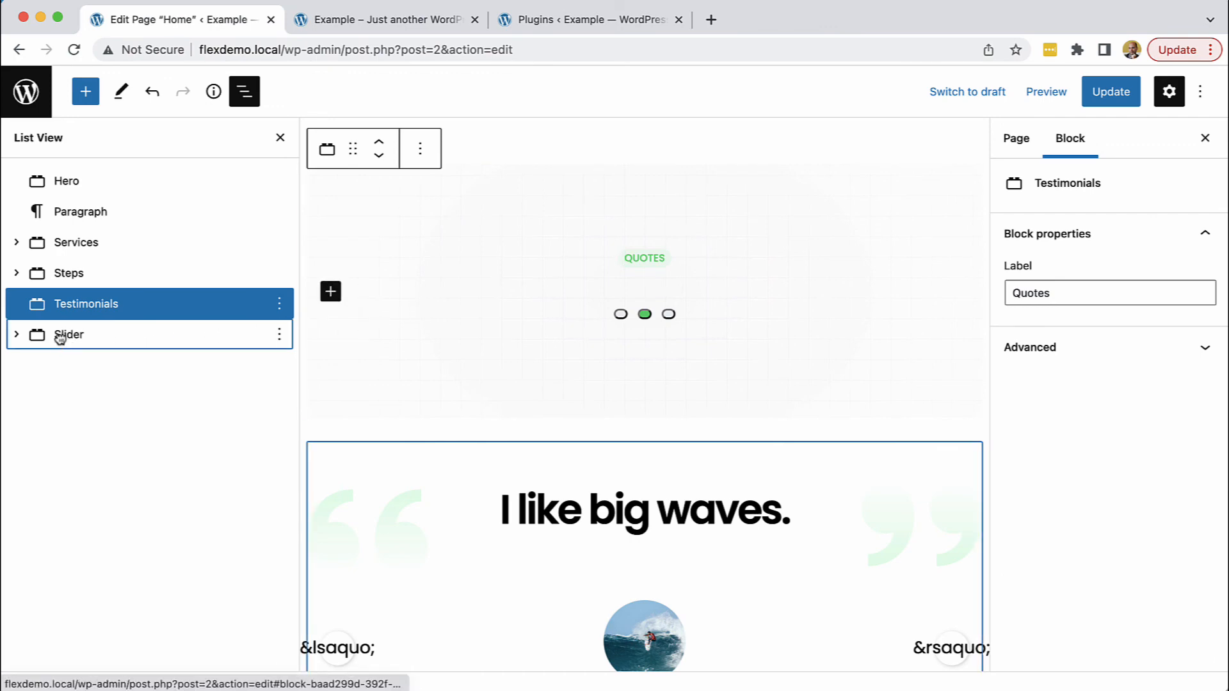
drag(53, 334, 123, 336)
click(120, 337)
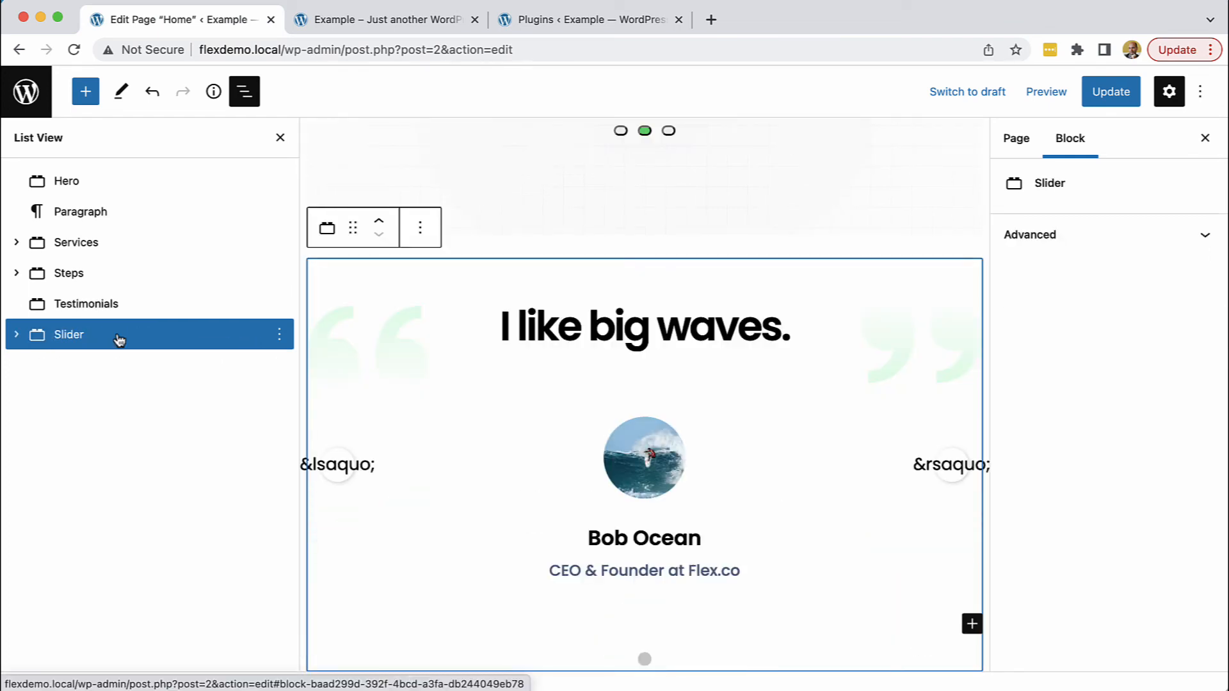
Add a new Slider block inside the Testimonials block
click(103, 312)
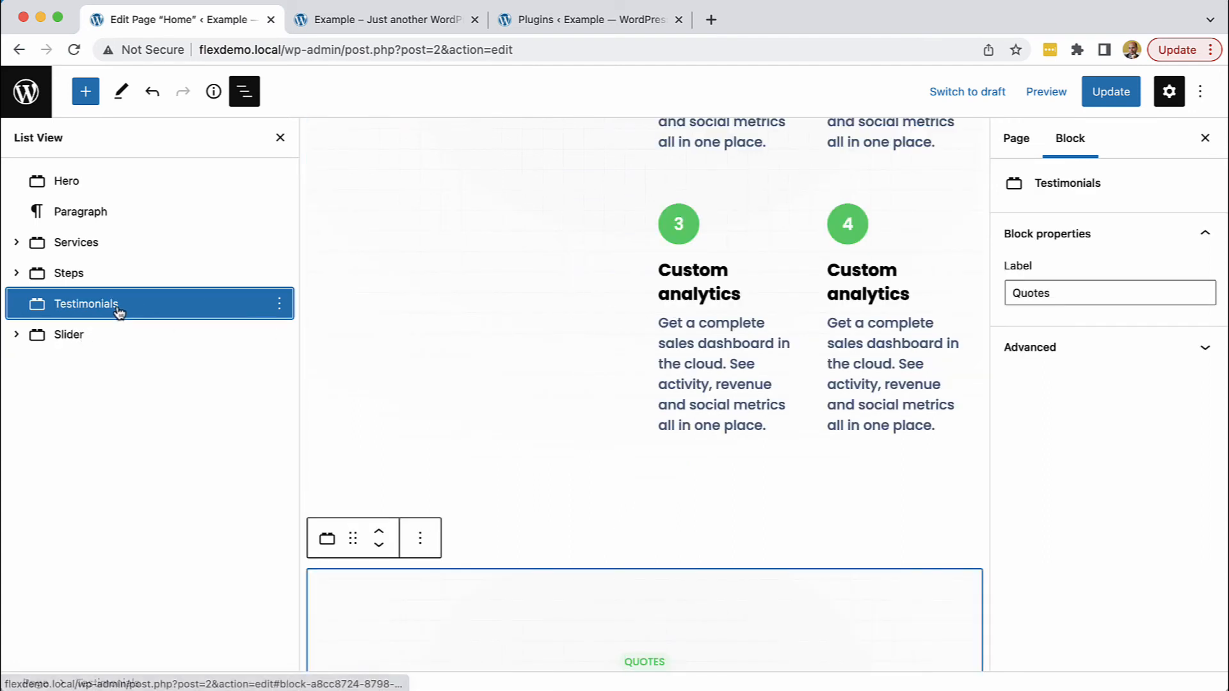
scroll(780, 289, down, 4)
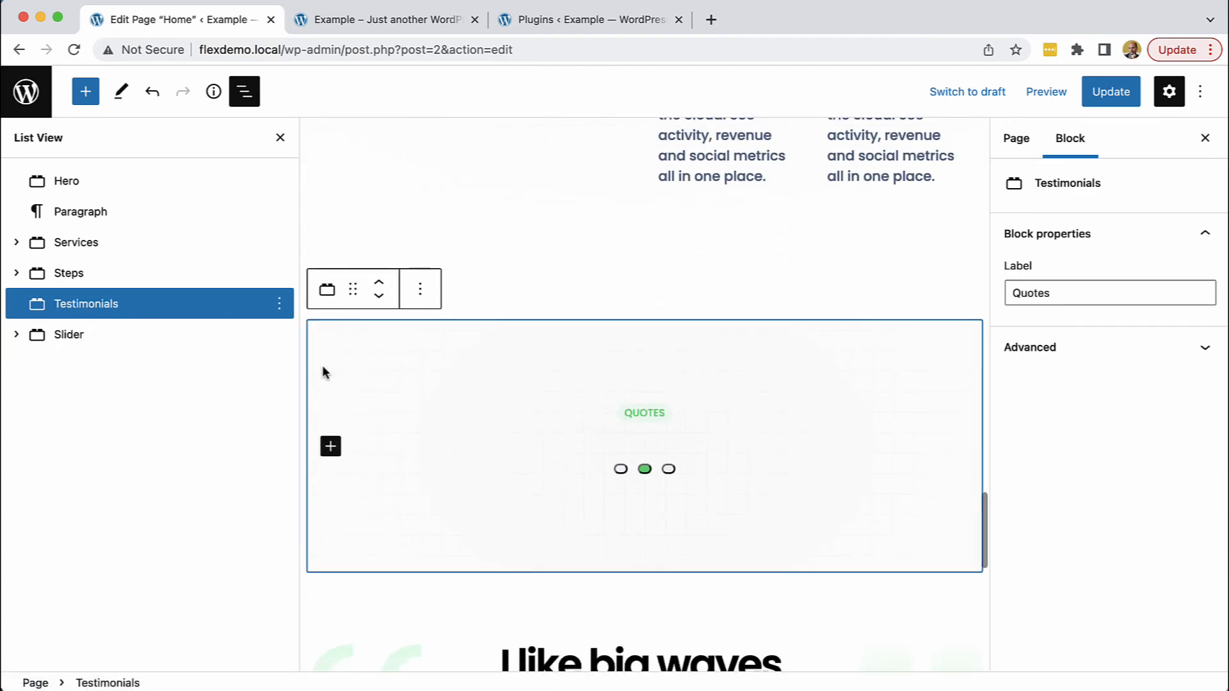
click(331, 447)
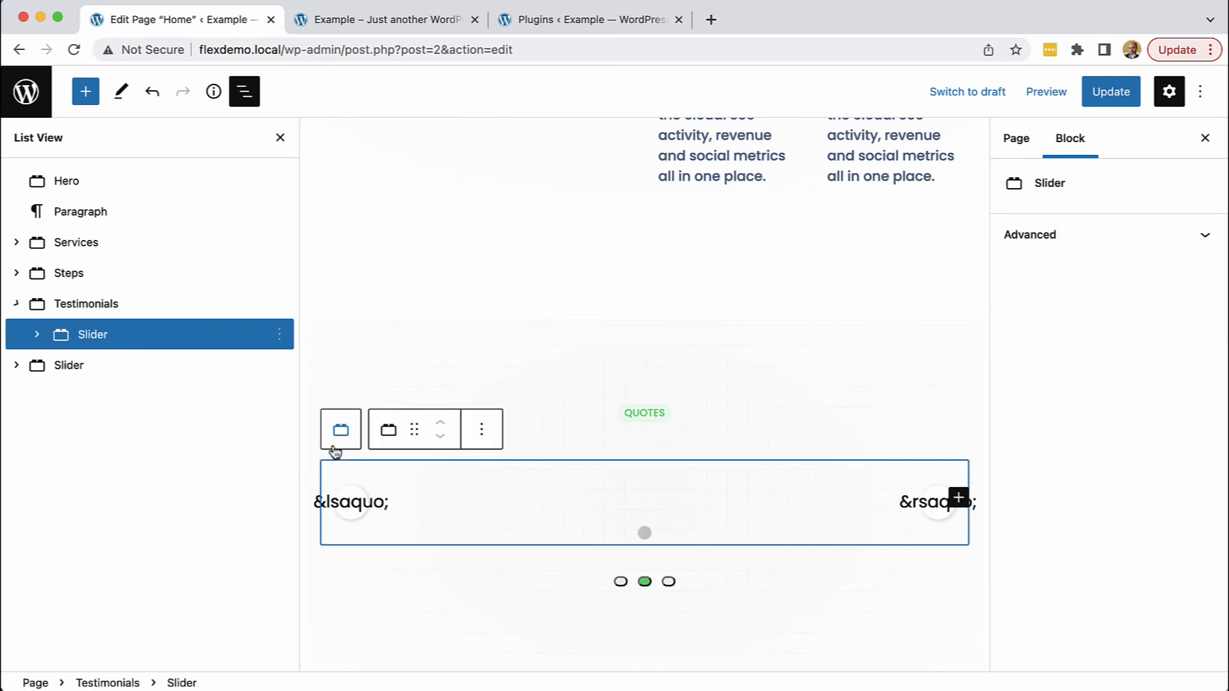
Move the three filled slides from the old Slider to the start of the Slider nested in Testimonials
click(35, 336)
click(16, 489)
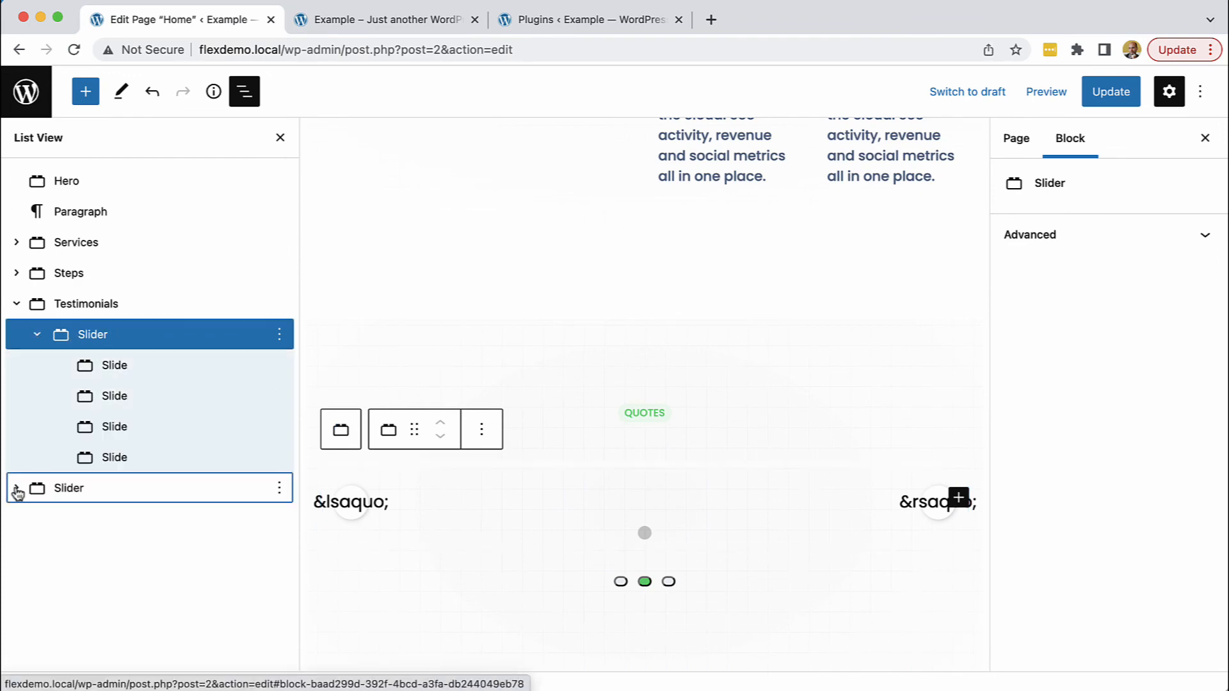
drag(56, 519, 104, 363)
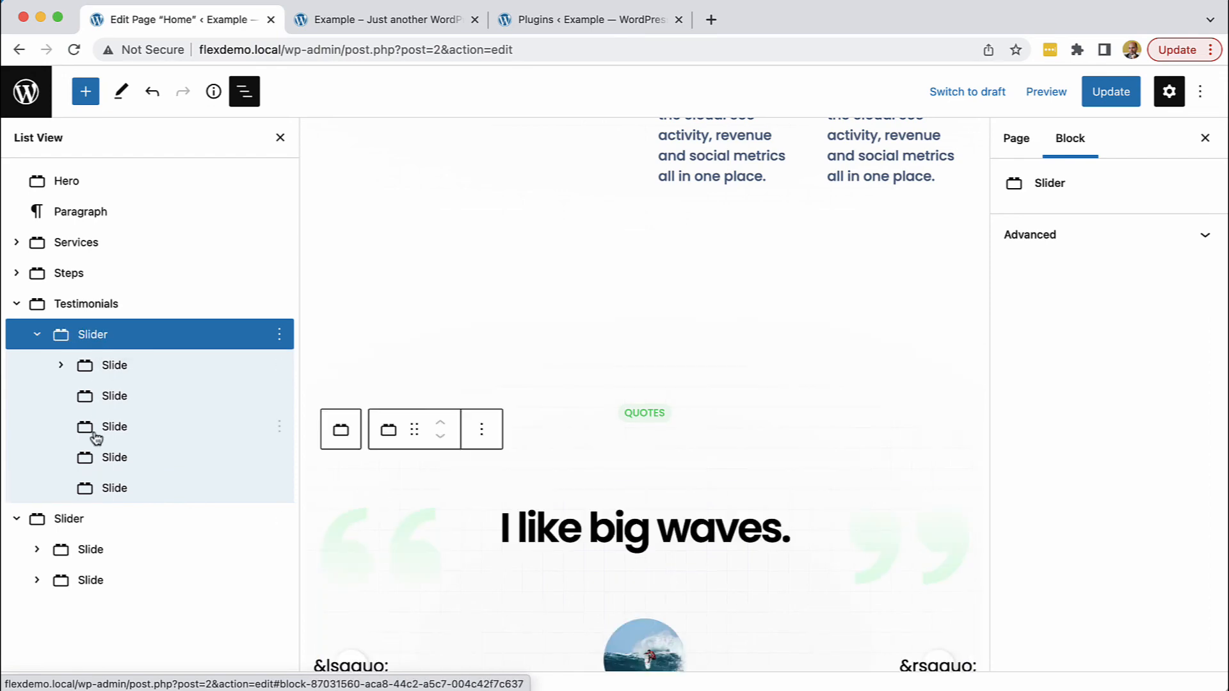
drag(61, 549, 84, 387)
drag(64, 586, 86, 423)
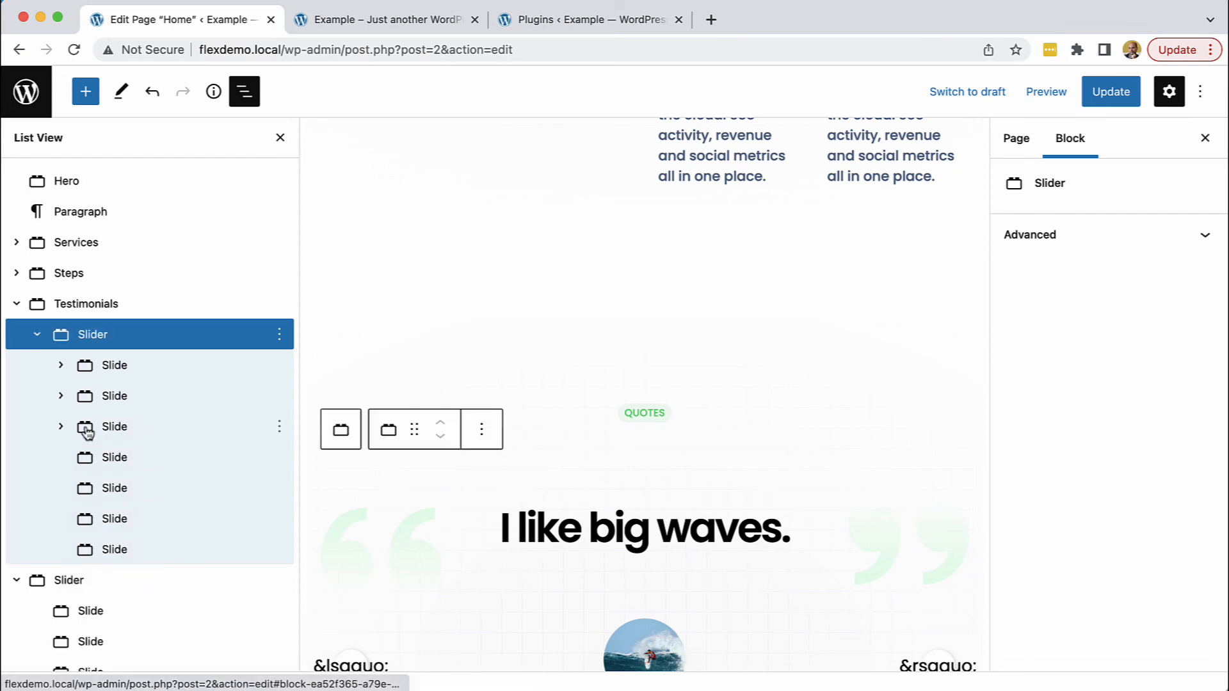
Remove the four empty slides from the end of the Slider nested in the Testimonials block
click(280, 458)
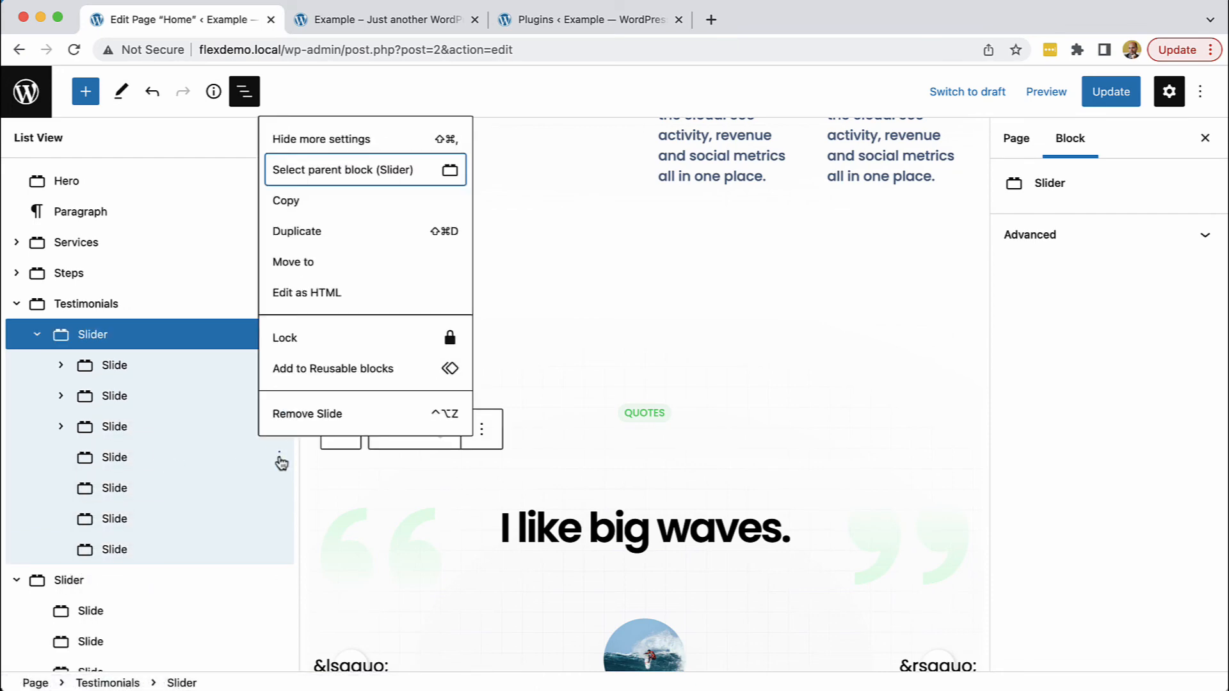
click(280, 412)
click(280, 458)
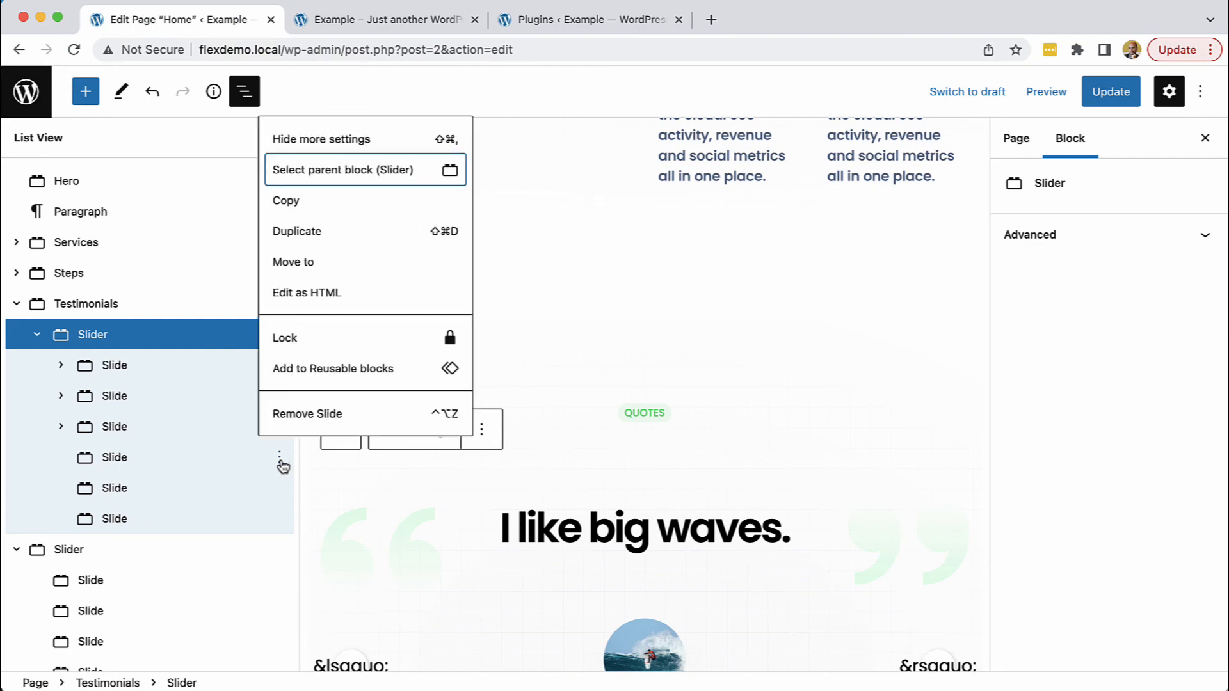
click(301, 413)
click(279, 458)
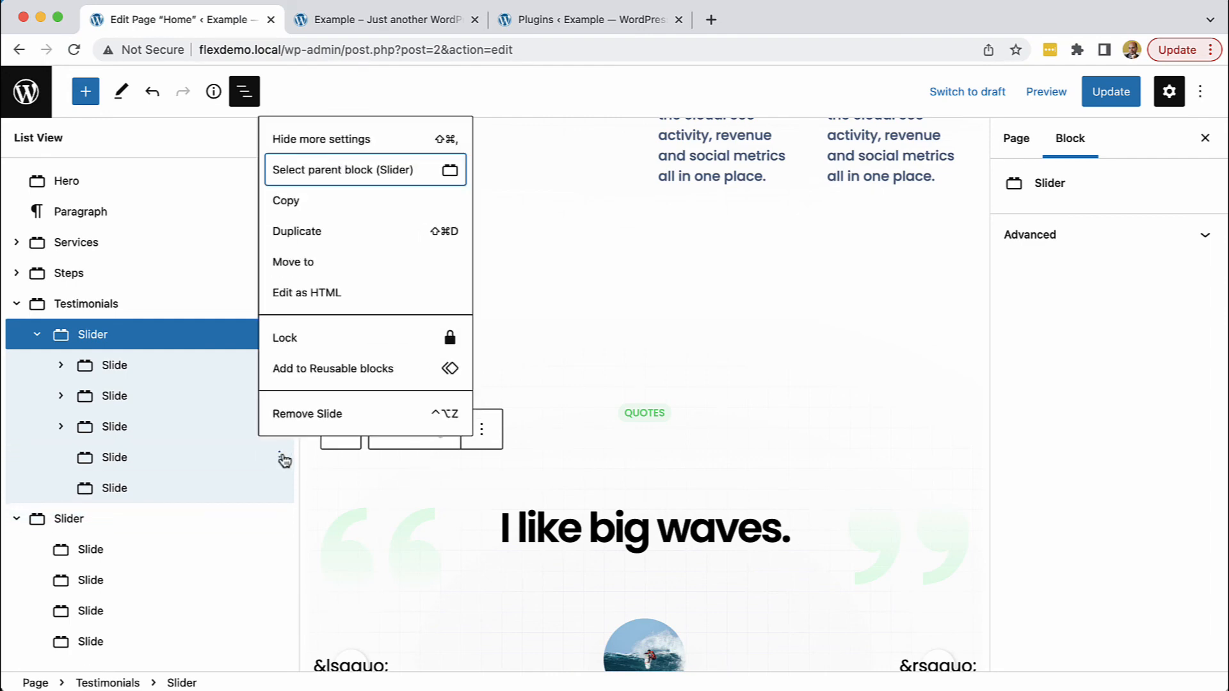
click(301, 413)
click(279, 458)
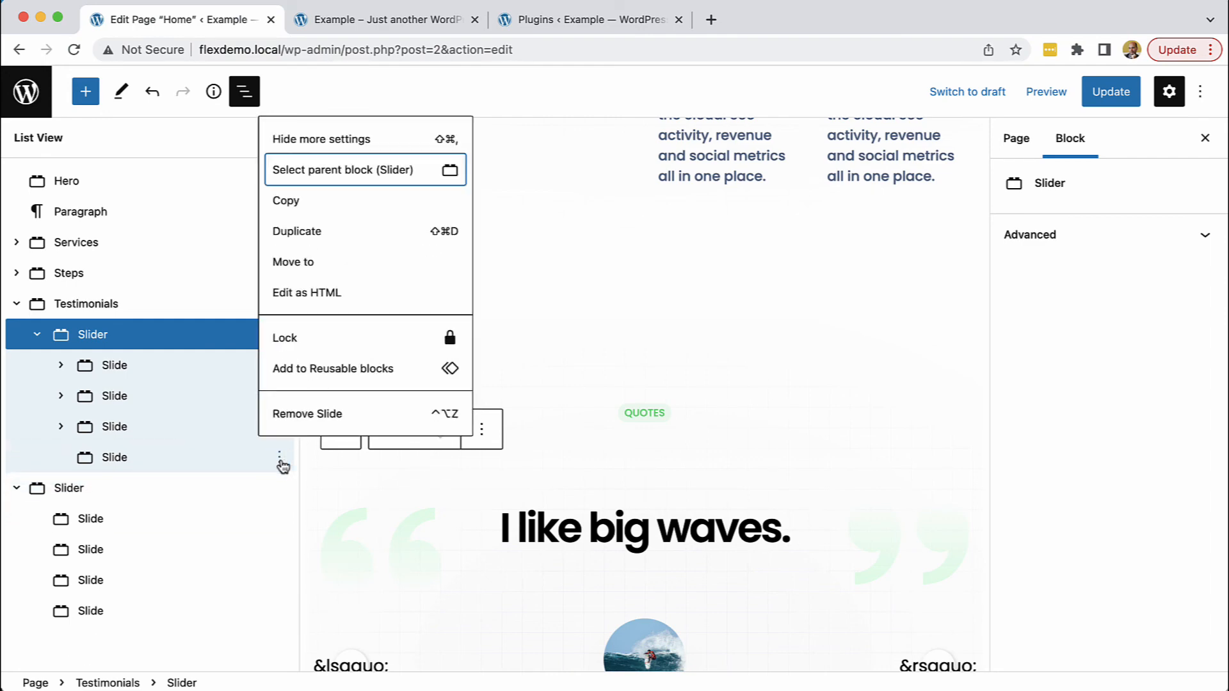
click(320, 414)
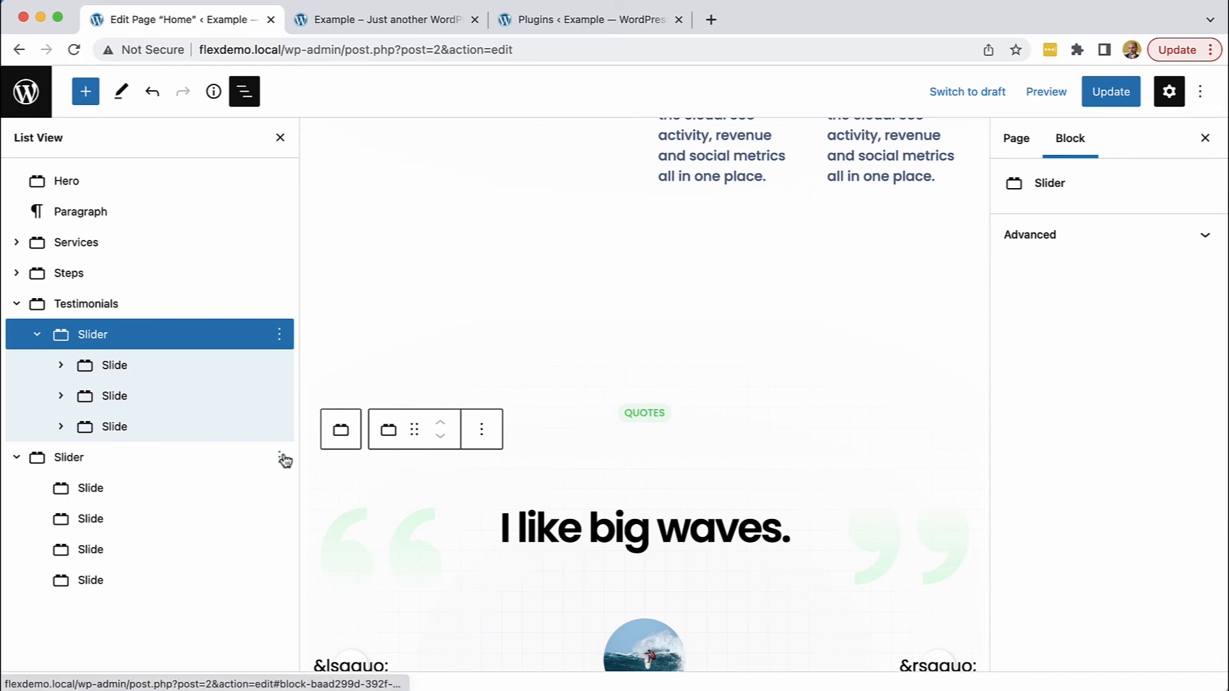
Remove the old standalone Slider block below Testimonials and update the page
click(279, 457)
click(312, 416)
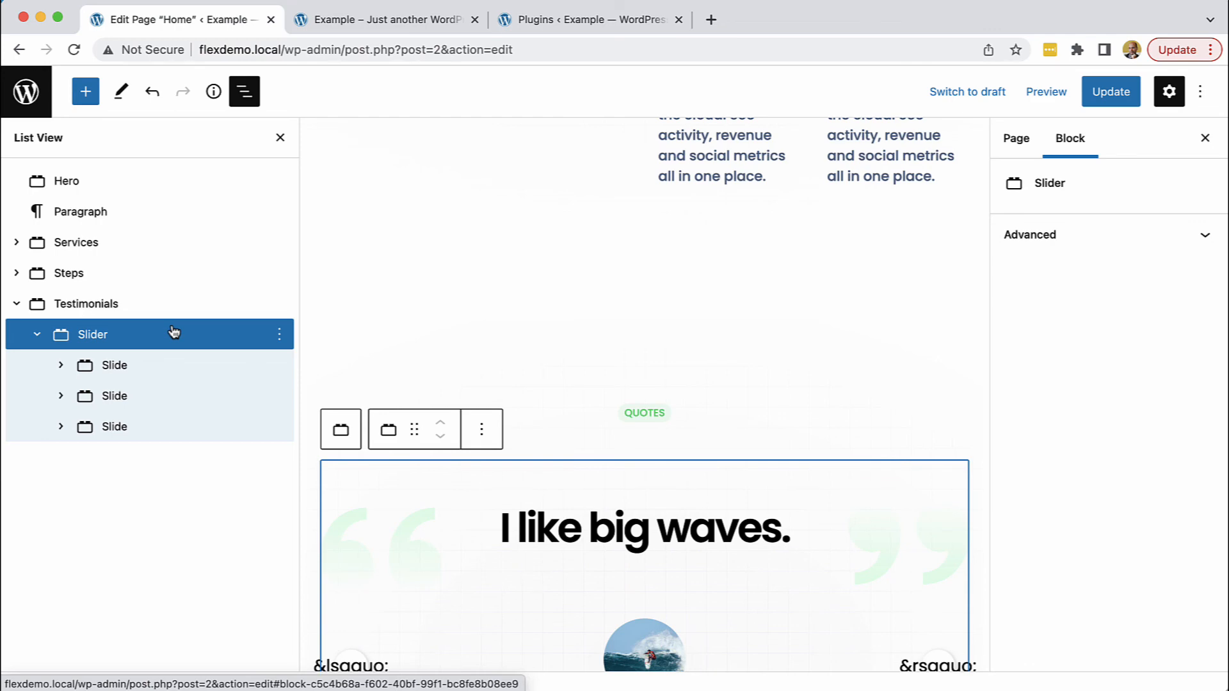
click(147, 310)
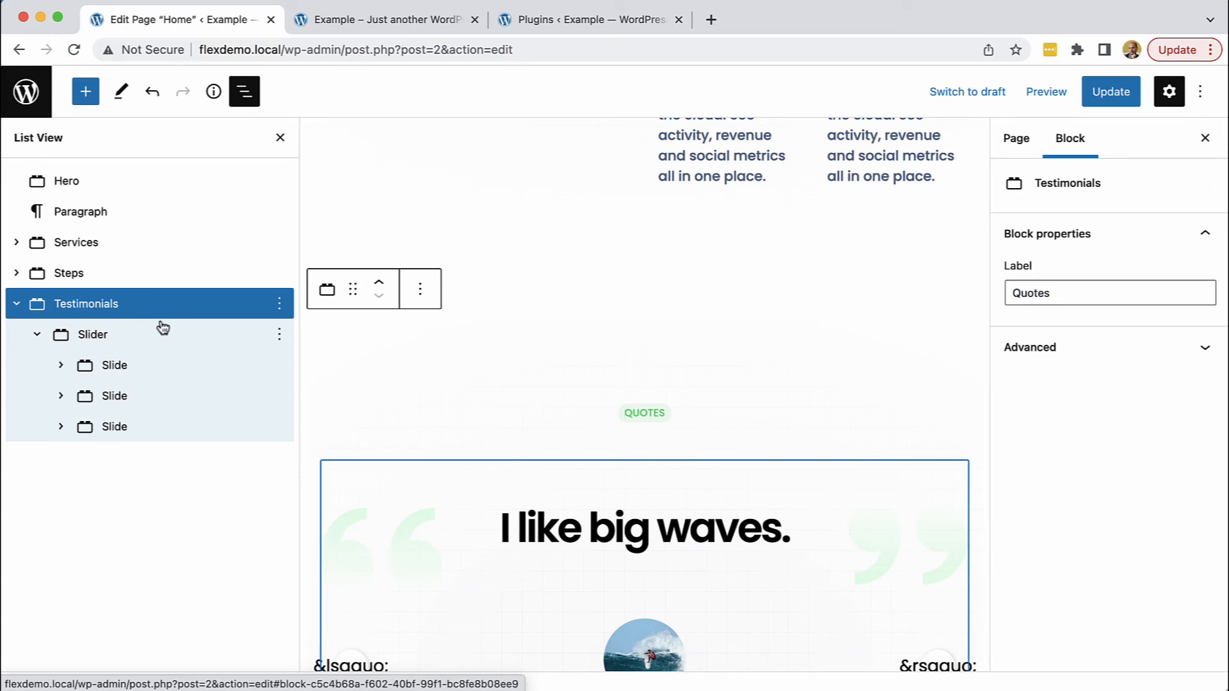
scroll(679, 363, down, 4)
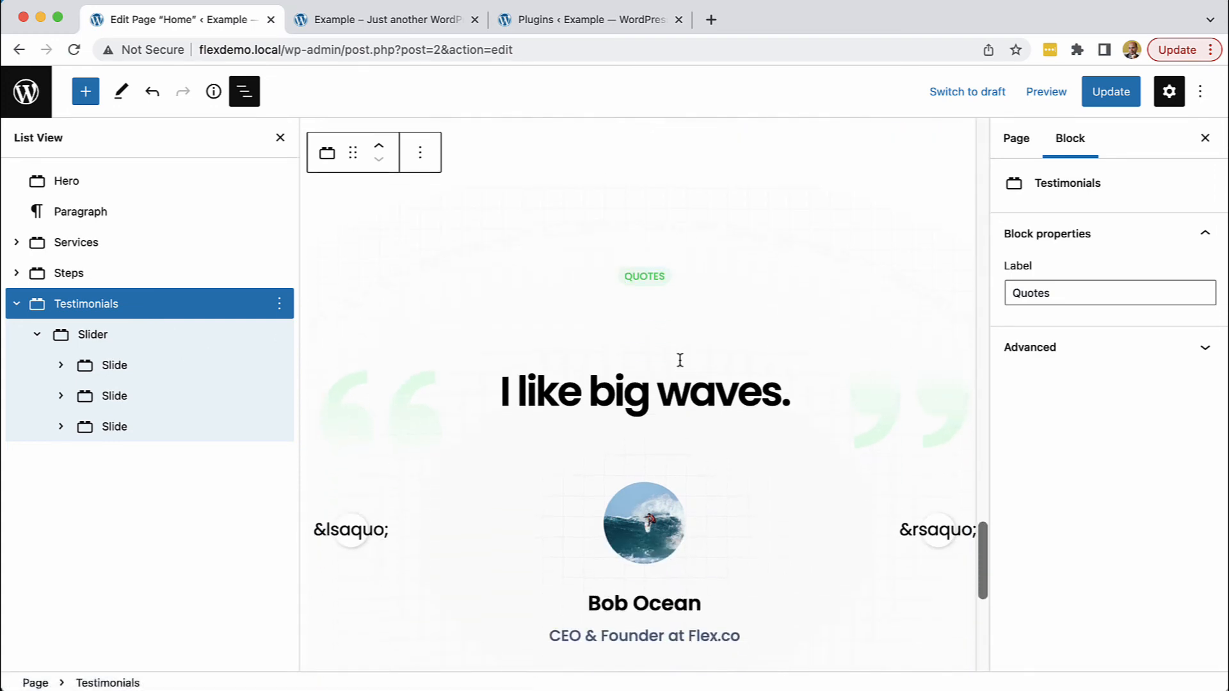
scroll(679, 364, down, 2)
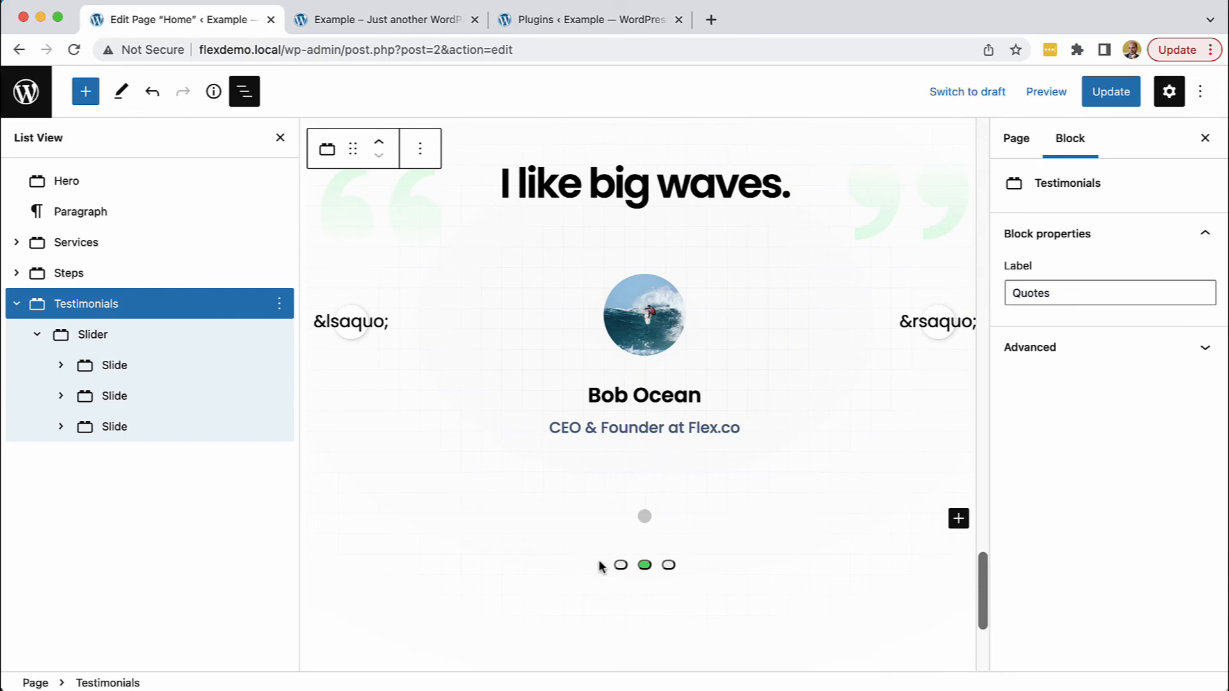
click(1111, 92)
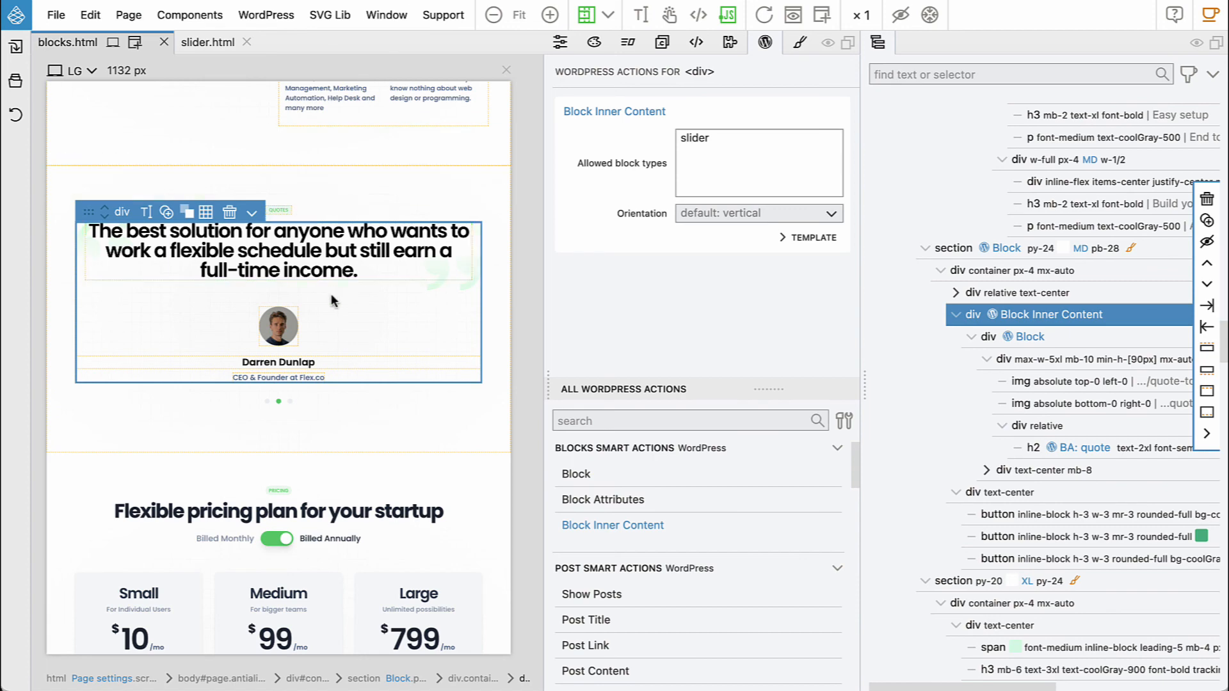
Switch to Pinegrow, delete the text-center div holding the static pagination buttons from the testimonials section, and save blocks.html
click(301, 401)
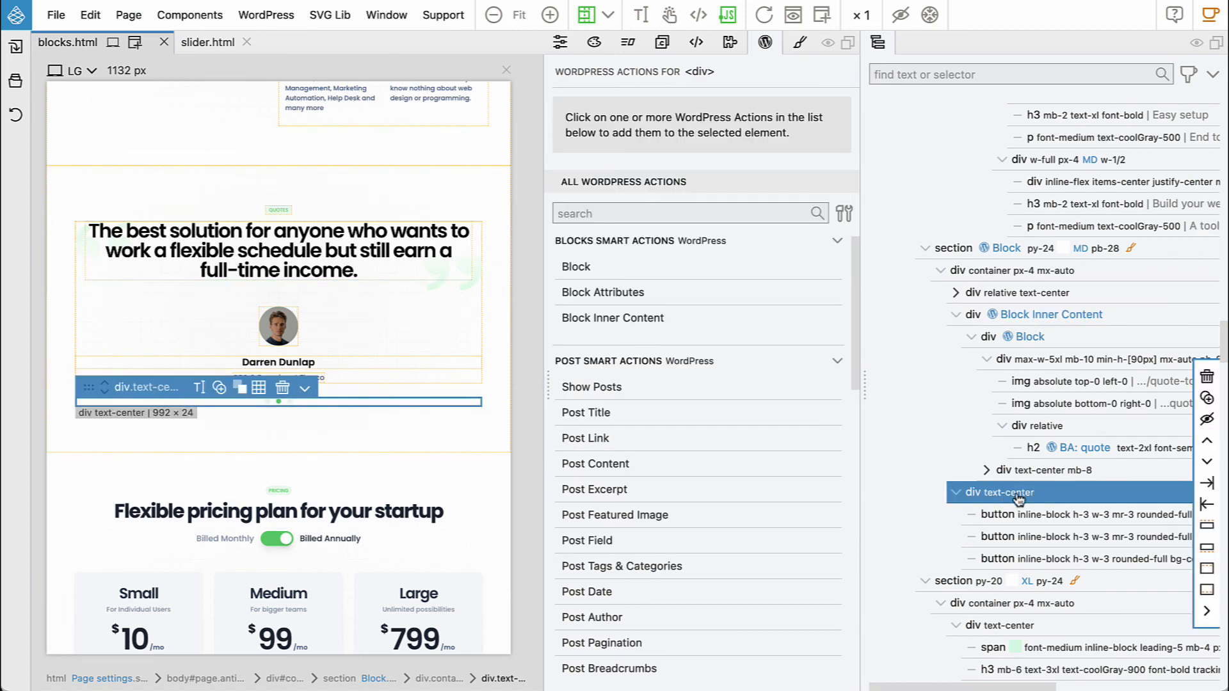
key(Delete)
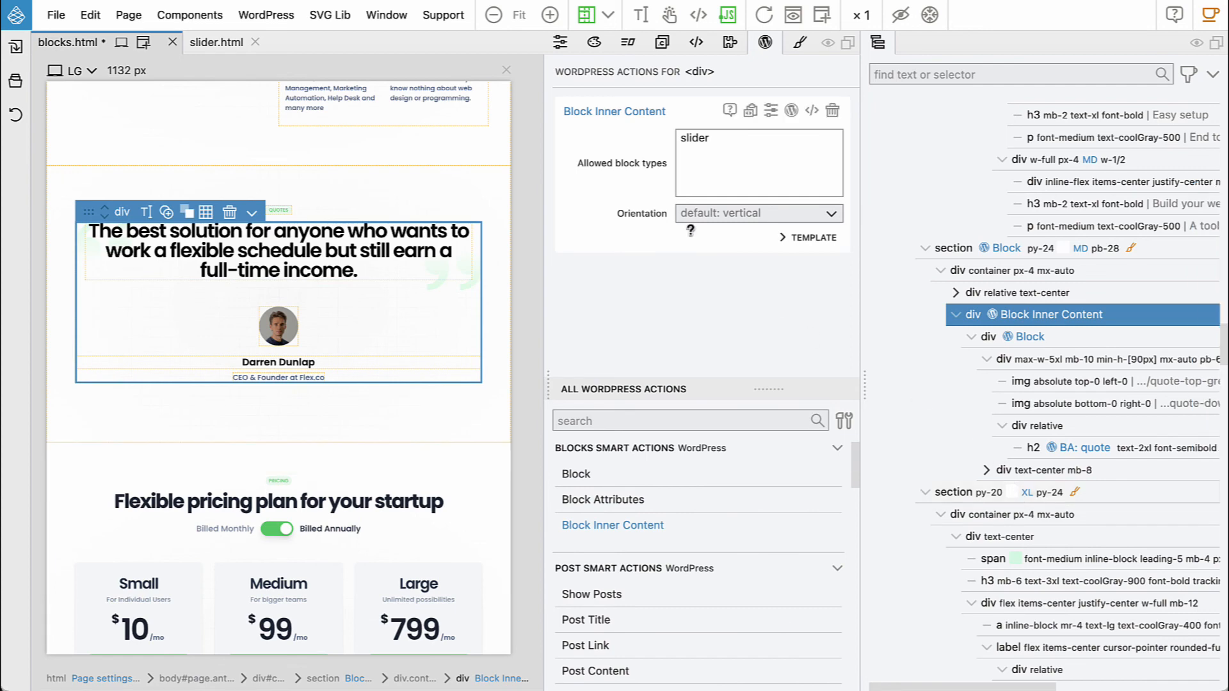
mouse_move(669, 213)
key(ctrl+s)
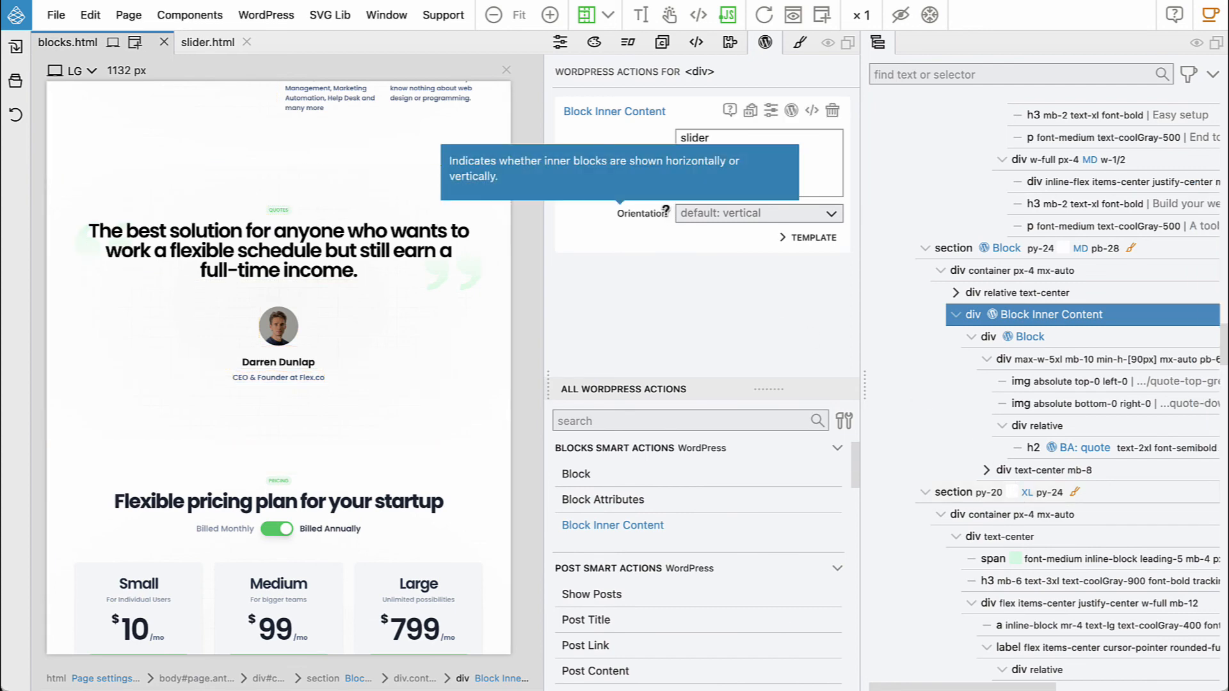
Switch back to the browser, reload the Home page editor and recover the invalid Testimonials block
key(super+Tab)
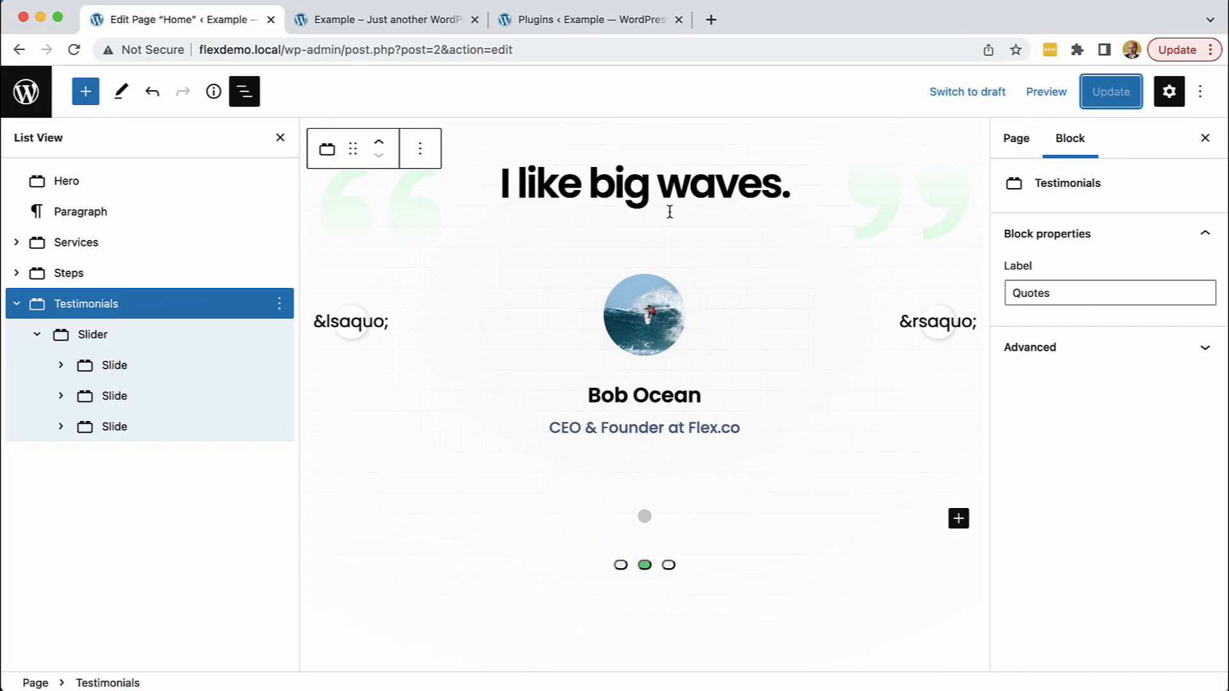
click(74, 50)
scroll(365, 266, down, 10)
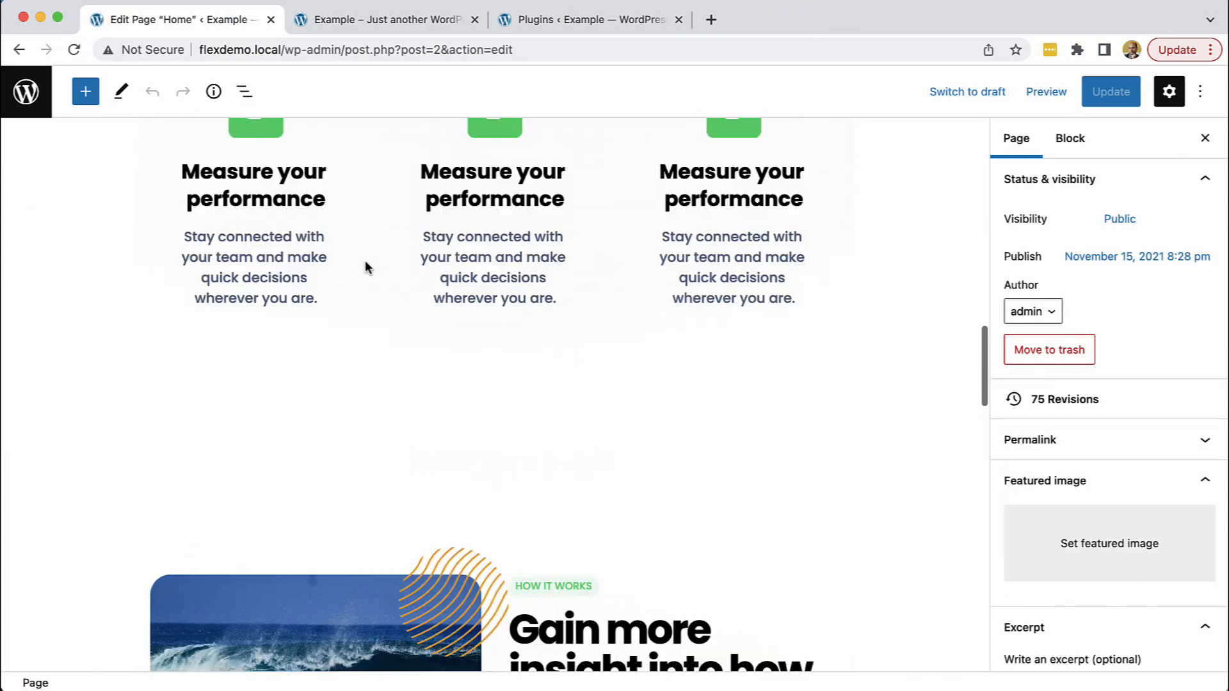
scroll(365, 264, down, 10)
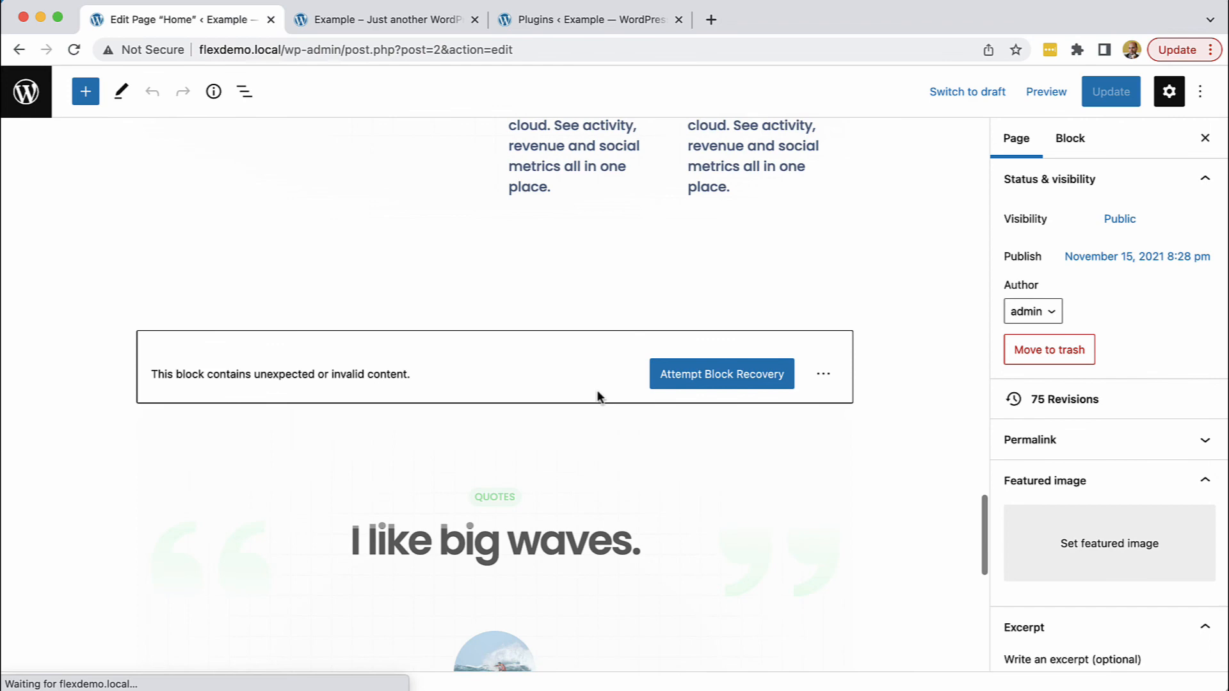
click(674, 384)
scroll(490, 356, down, 5)
scroll(491, 356, down, 3)
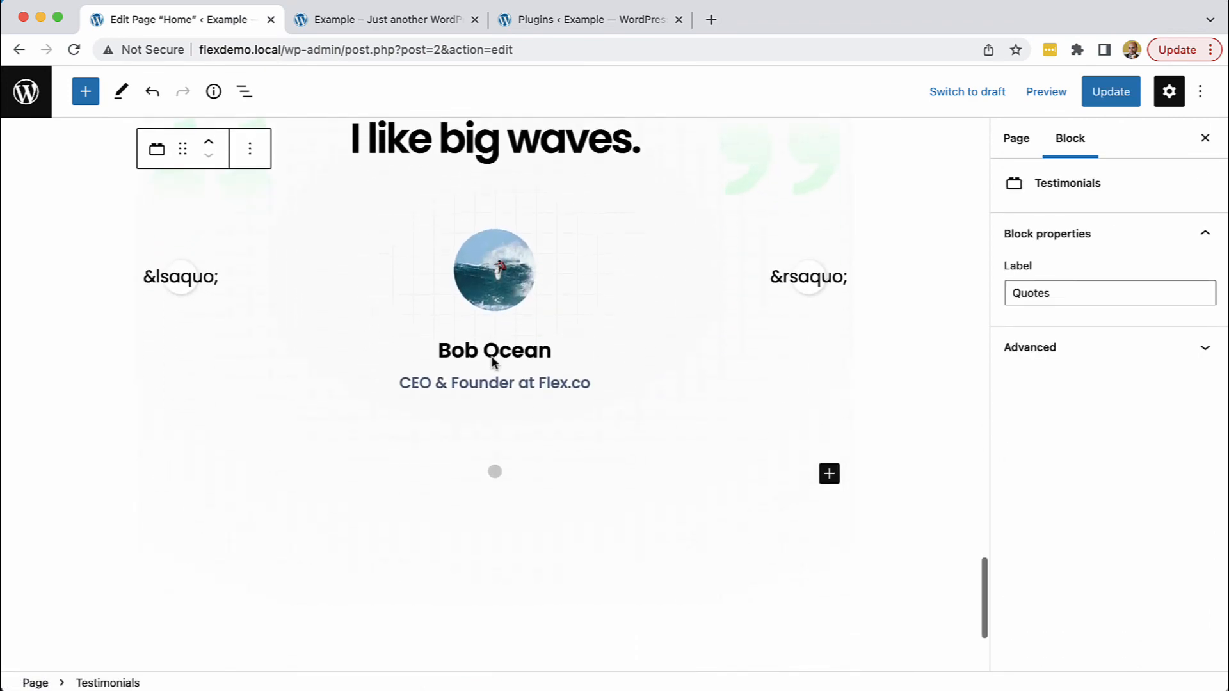
Show each of the three slides nested in the recovered Testimonials block, and update the page
click(244, 95)
click(17, 306)
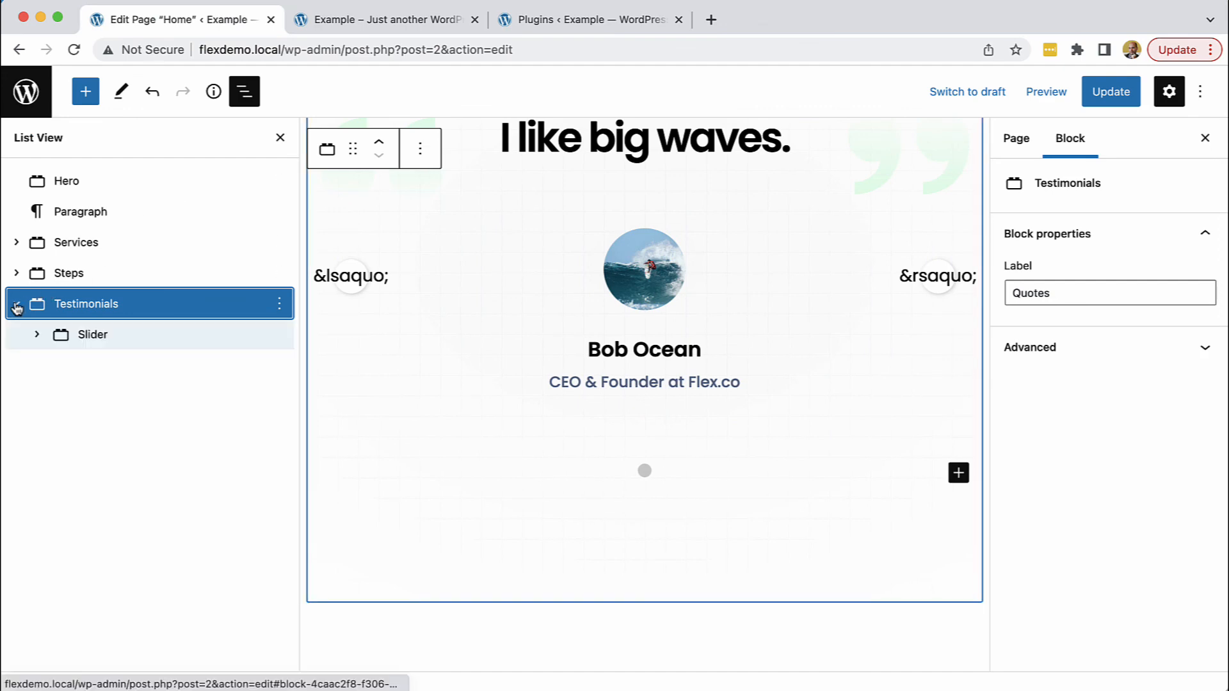
scroll(609, 360, up, 5)
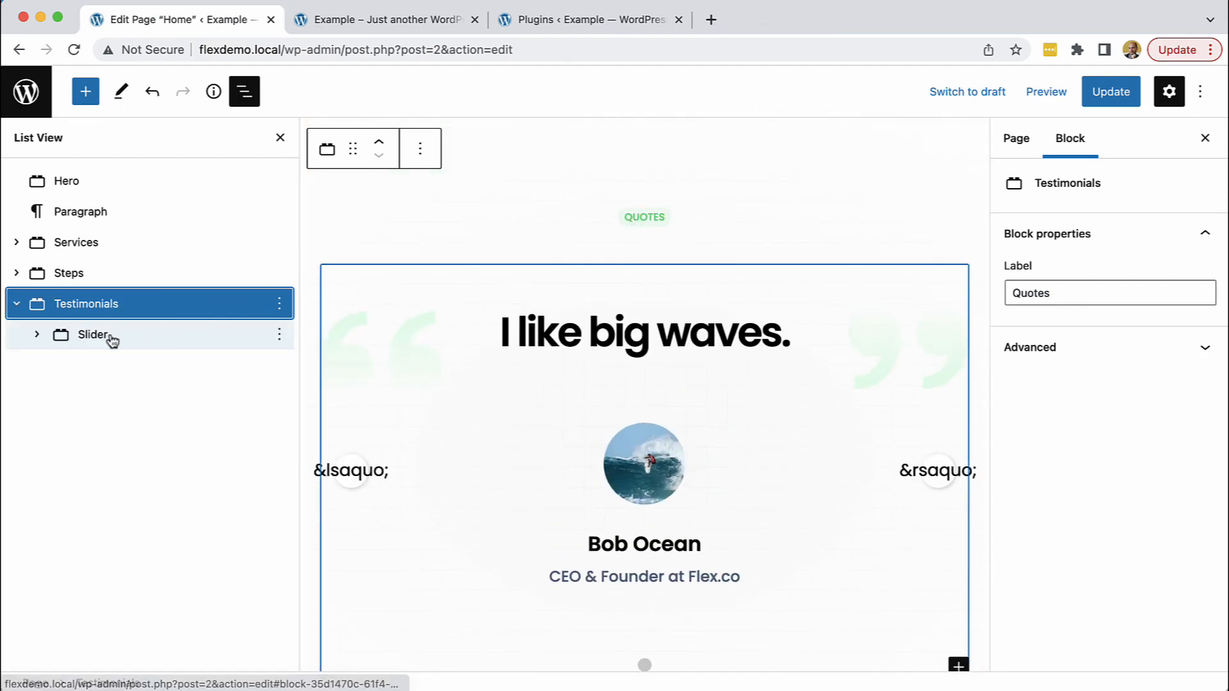
click(53, 340)
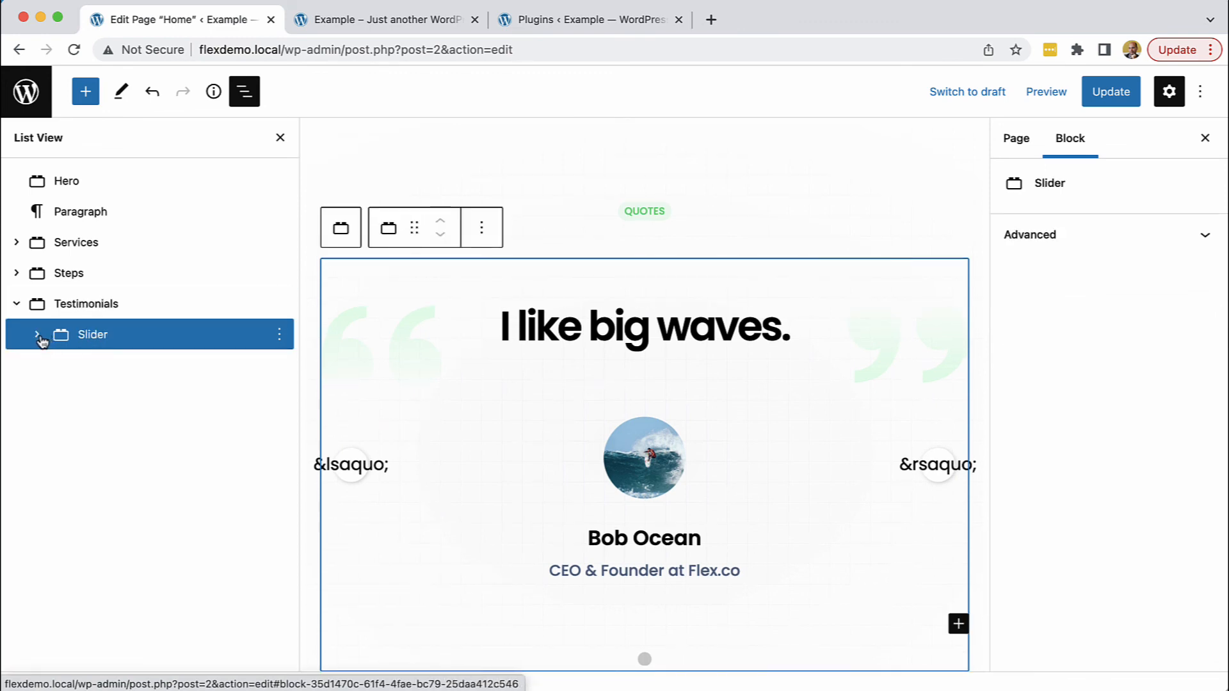
click(38, 336)
click(111, 367)
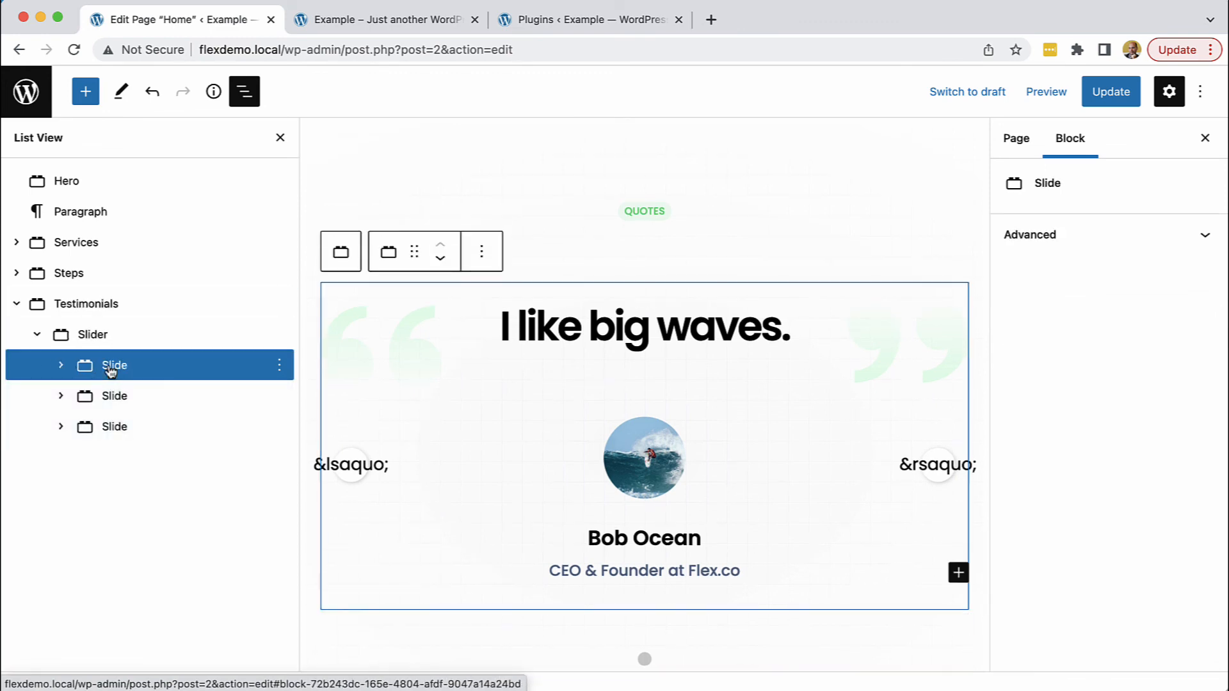
click(111, 395)
click(112, 427)
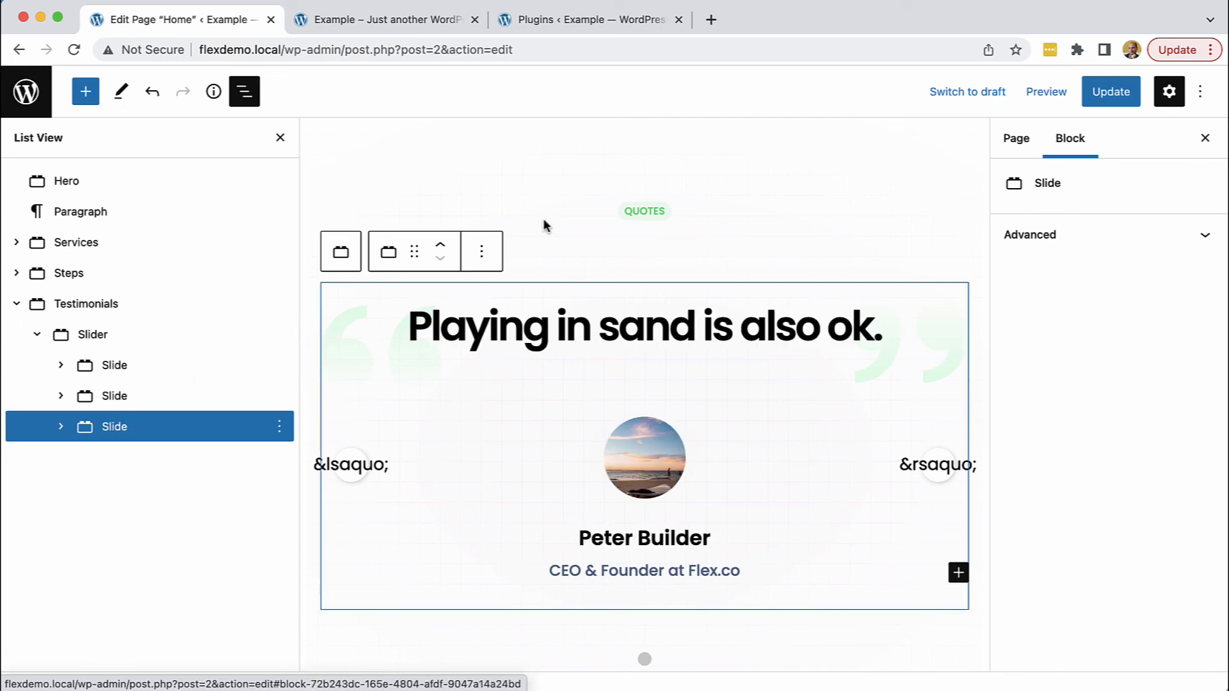
click(1109, 93)
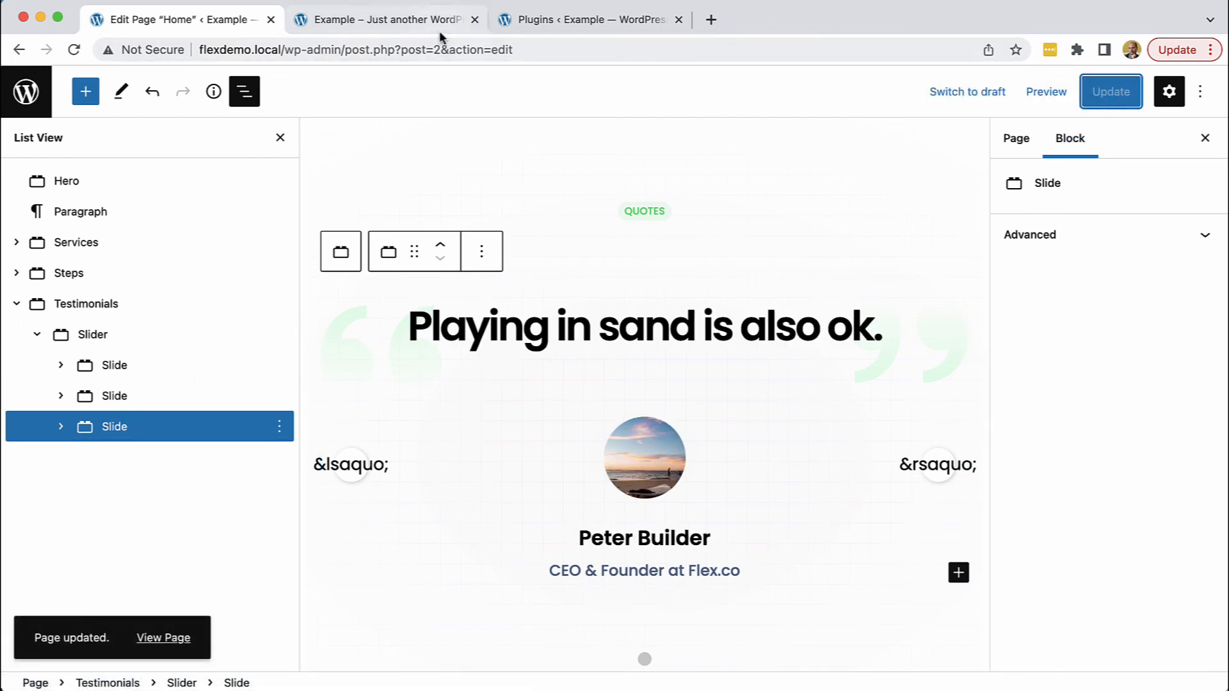
Reload the published home page, check the testimonial slider's arrows and pagination, and return to the page editor
click(406, 18)
click(72, 50)
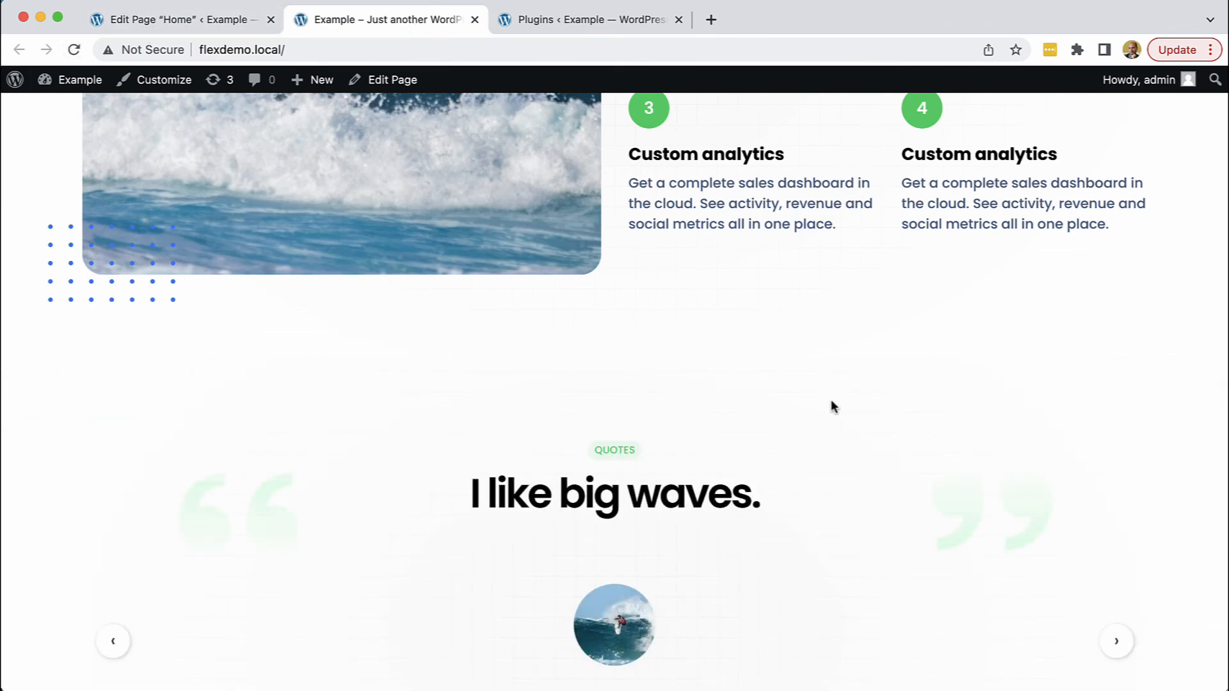
scroll(833, 401, down, 2)
scroll(833, 401, down, 2)
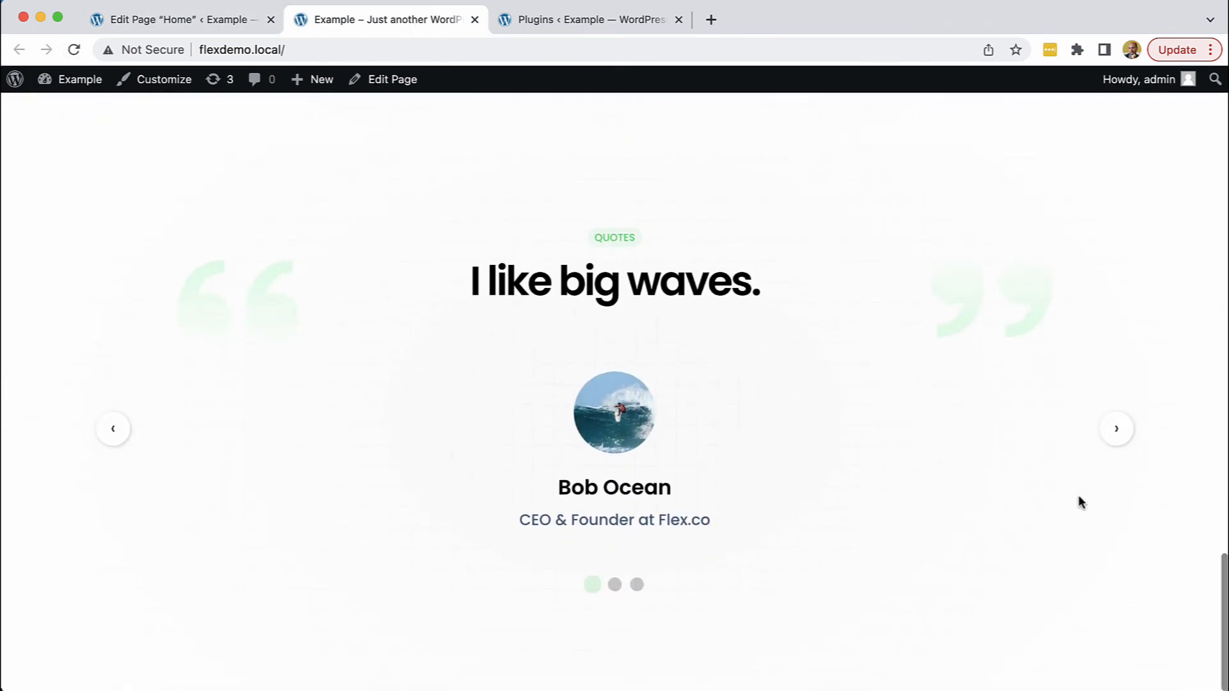
click(174, 22)
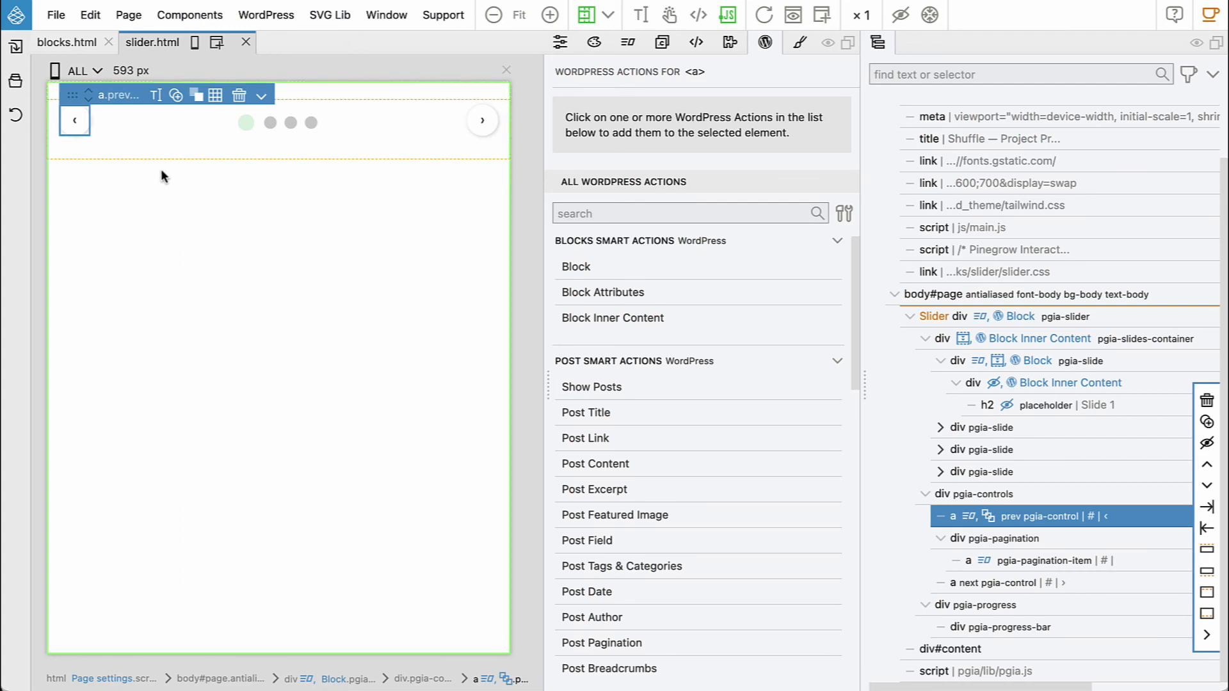
In Pinegrow, replace the &lsaquo; entity in the code of the slider's prev control with the plain ‹ character
key(super+e)
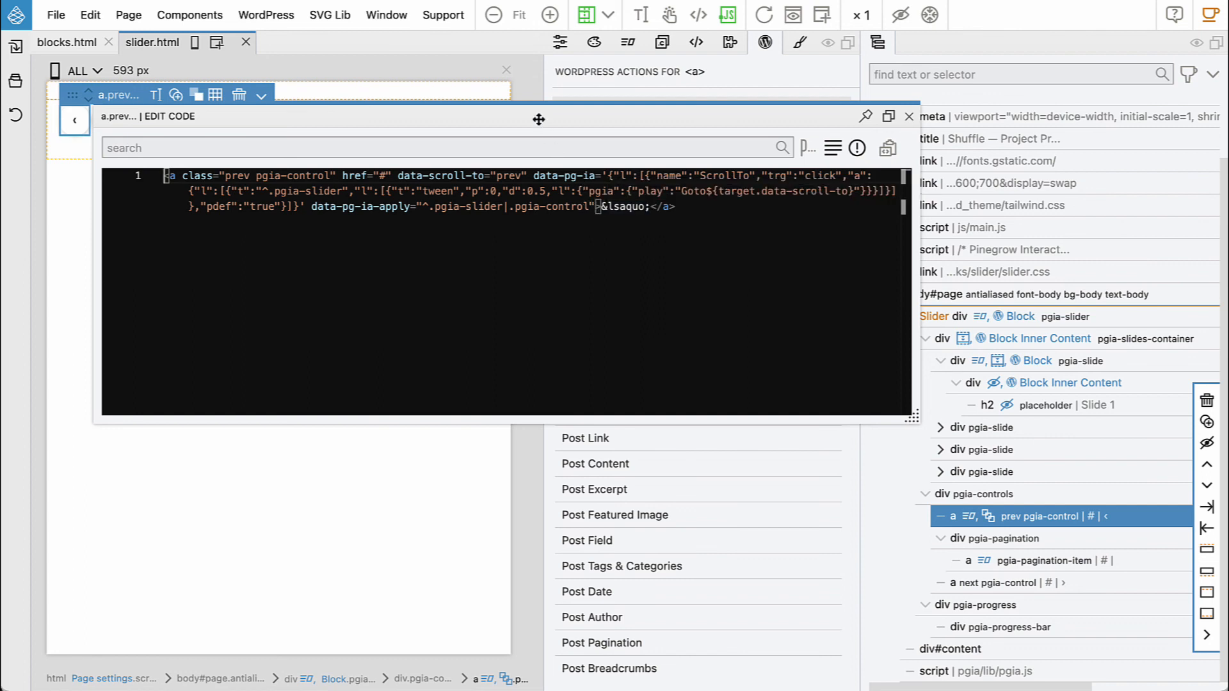
drag(538, 117, 538, 243)
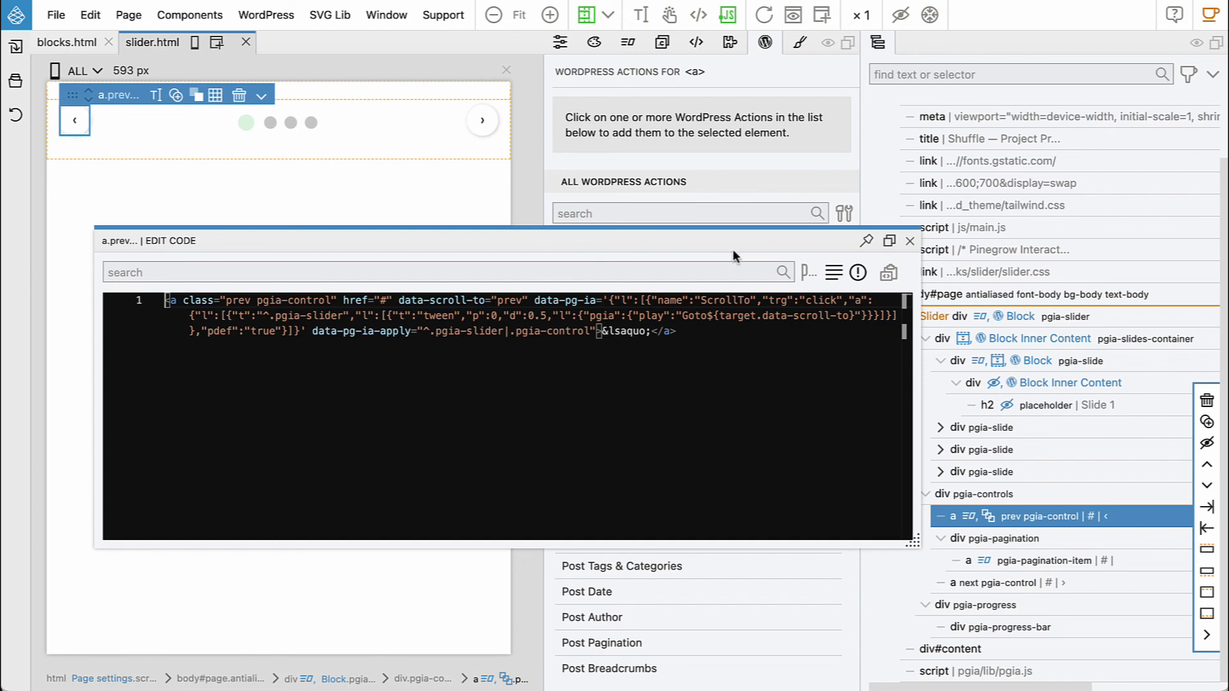
double_click(74, 126)
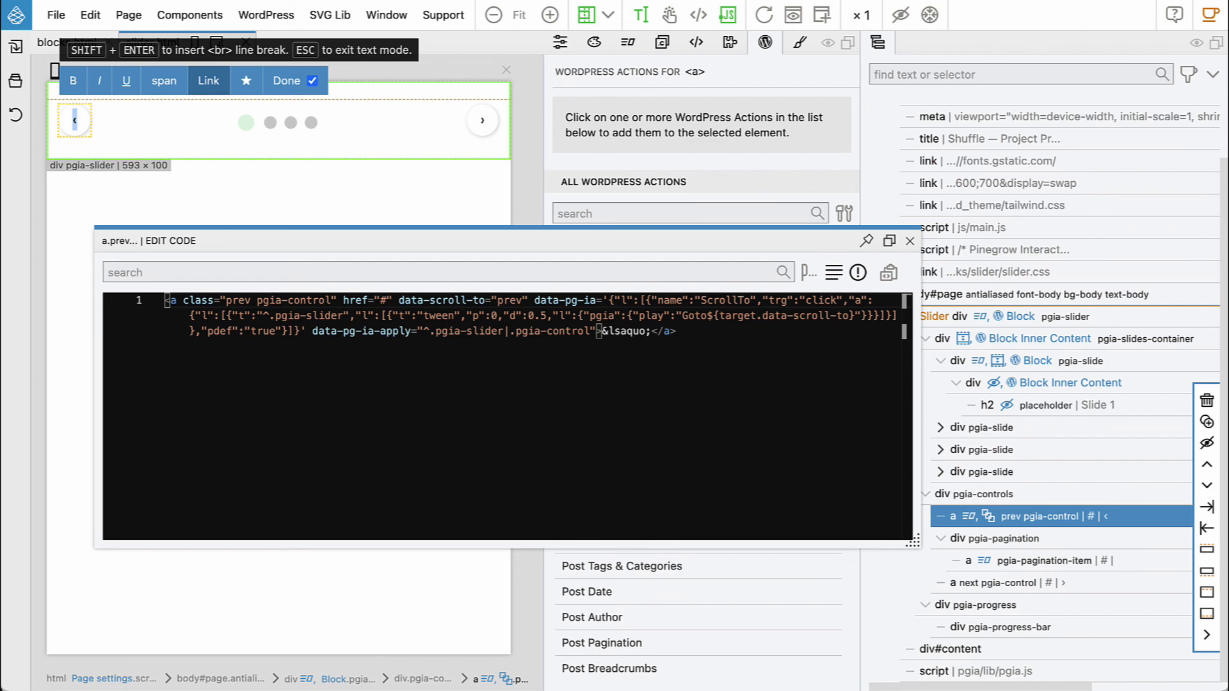
click(282, 81)
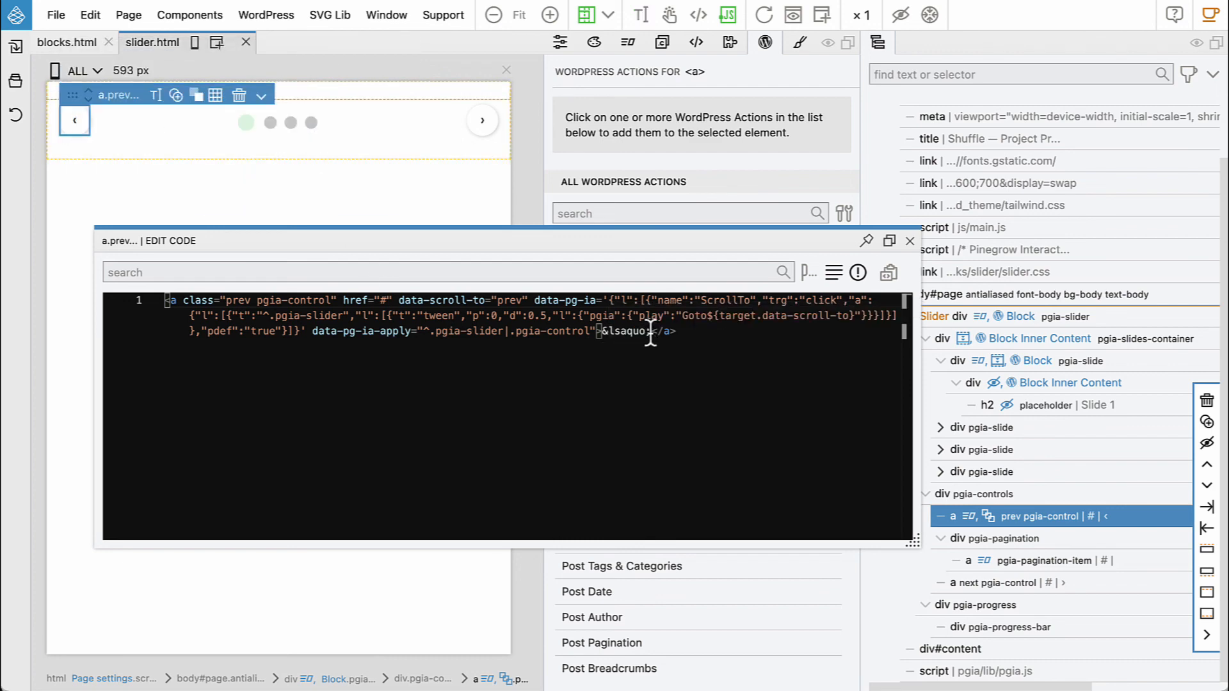
drag(650, 333, 600, 338)
key(BackSpace)
text(‹)
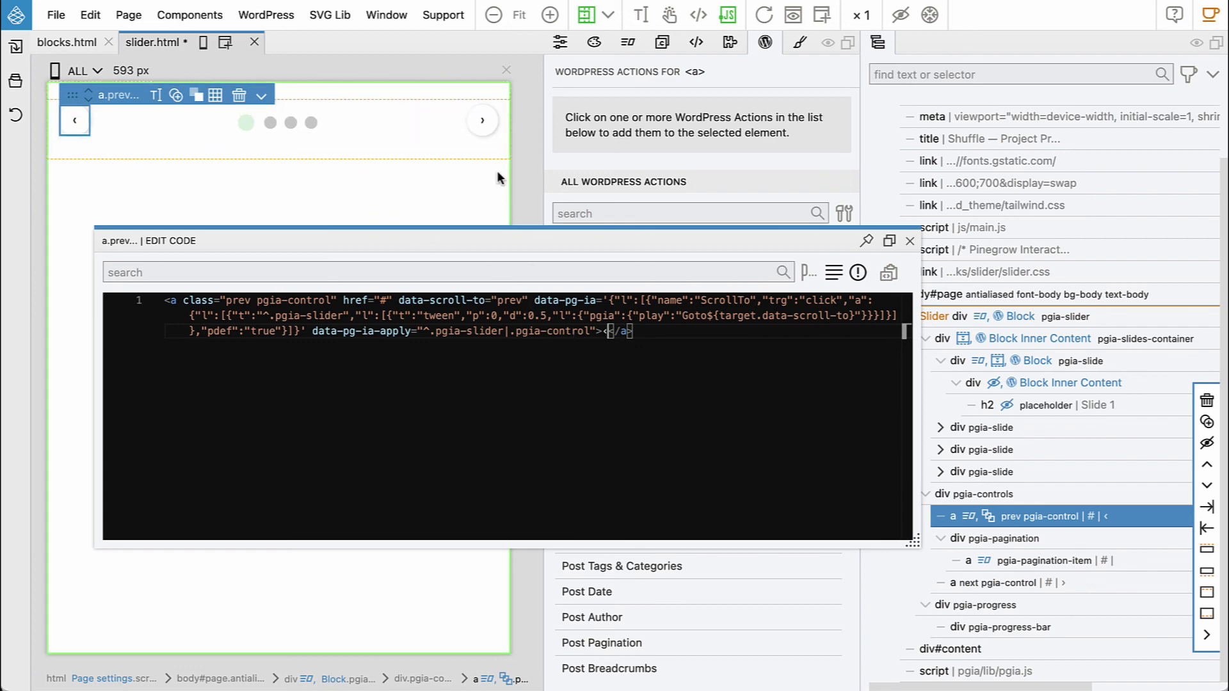
Replace the &rsaquo; entity in the code of the slider's next control with the plain › character
click(478, 133)
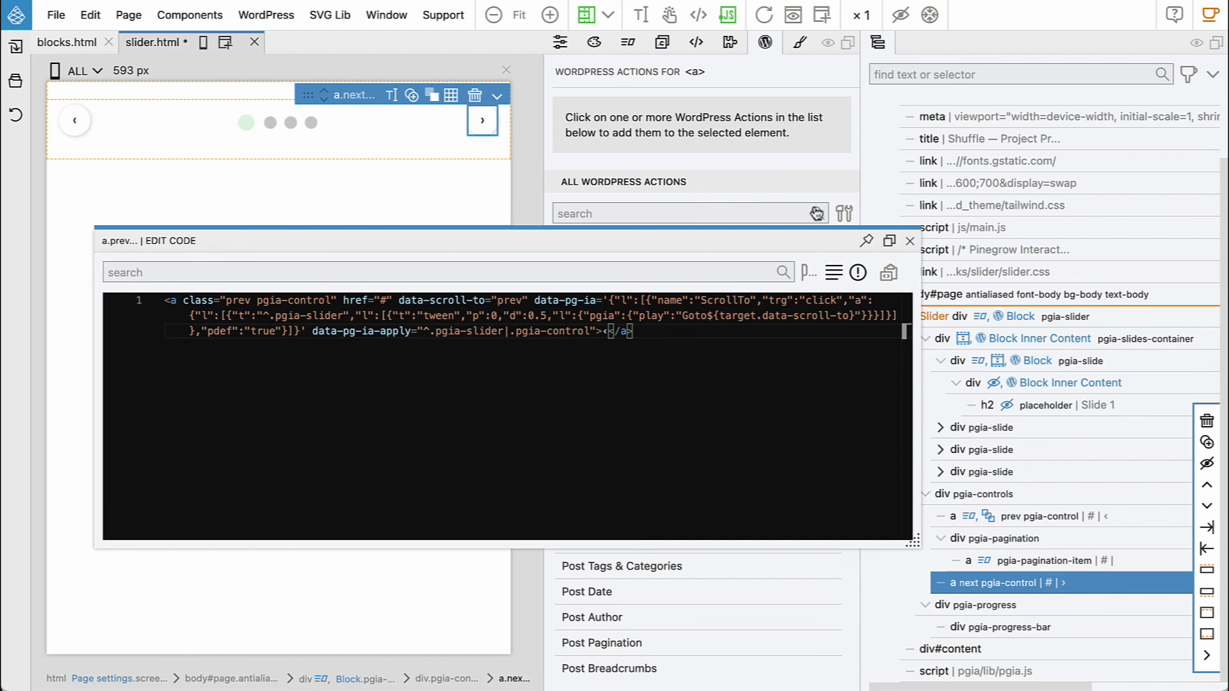
click(909, 241)
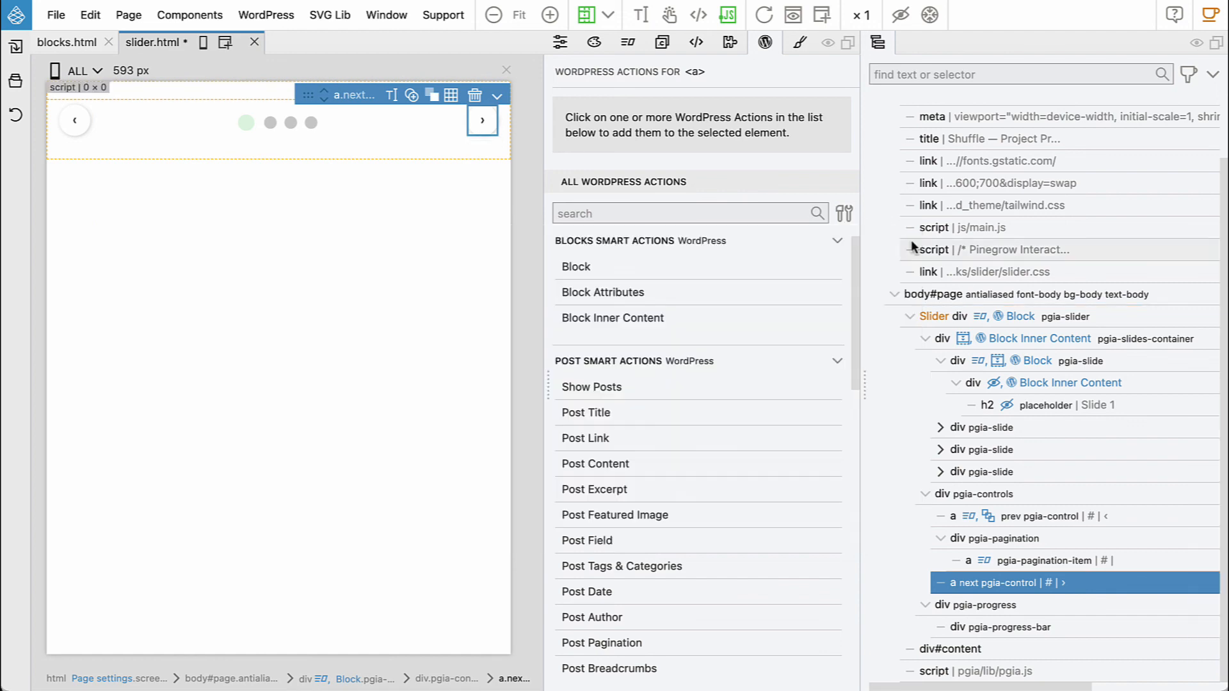
double_click(488, 130)
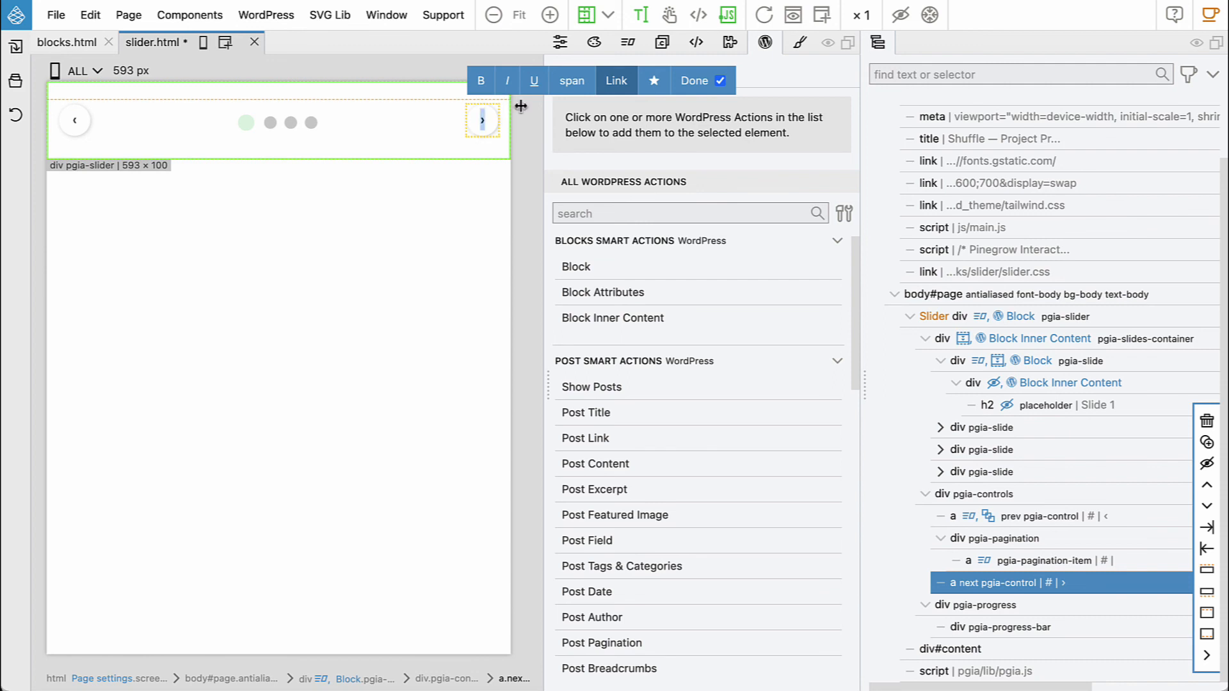
click(695, 81)
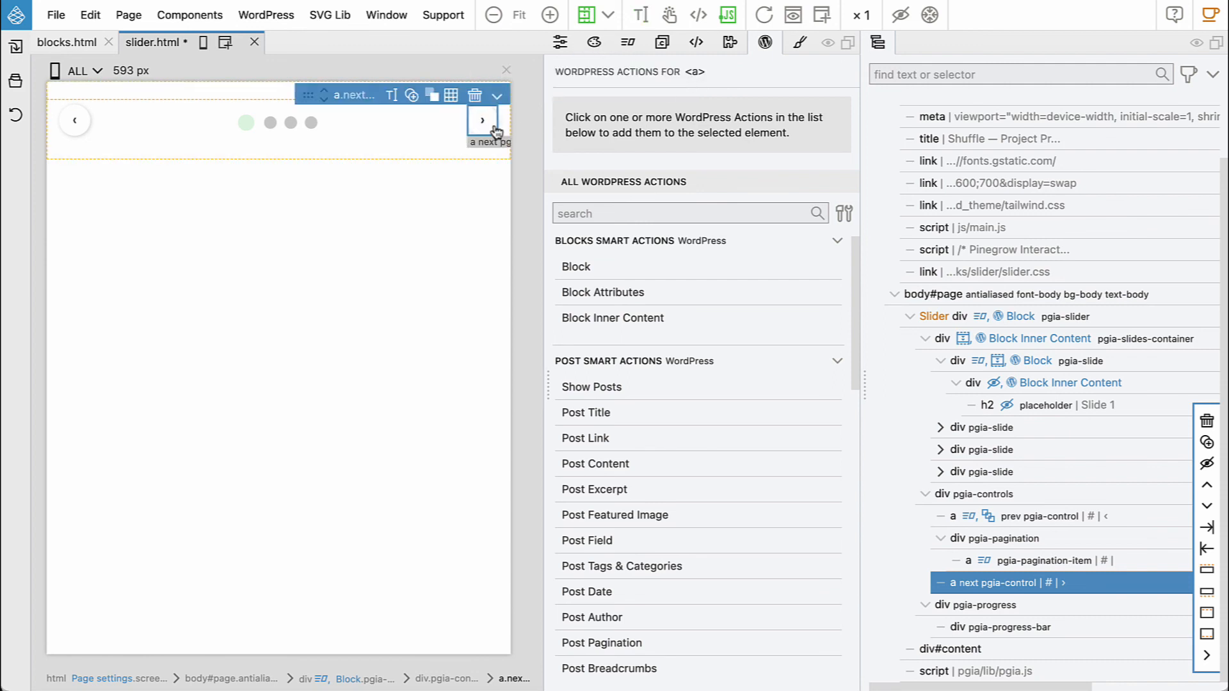
key(super+e)
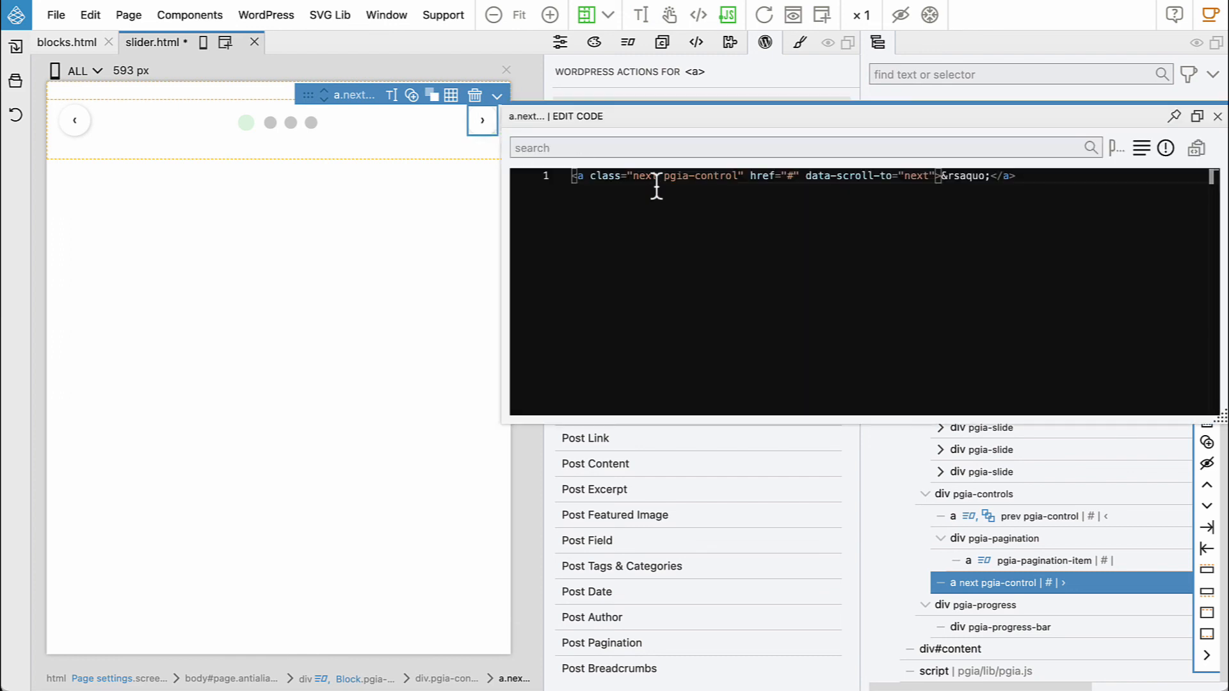
double_click(966, 176)
key(BackSpace)
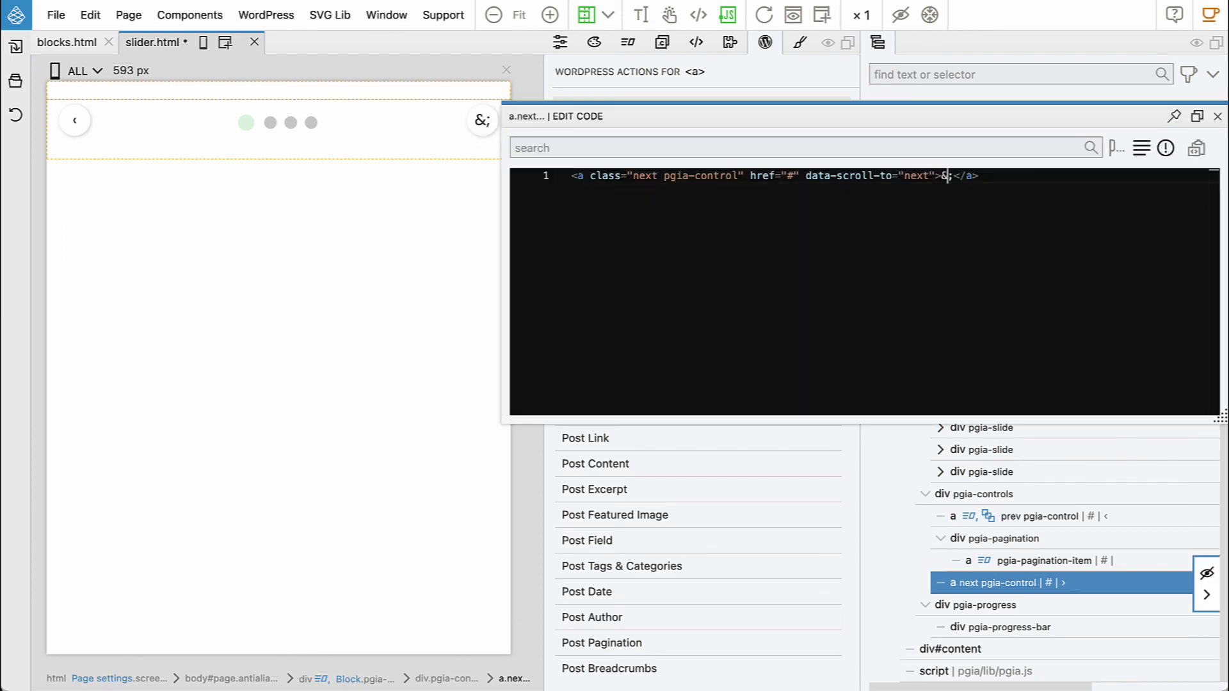
key(Right)
key(BackSpace)
key(BackSpace)
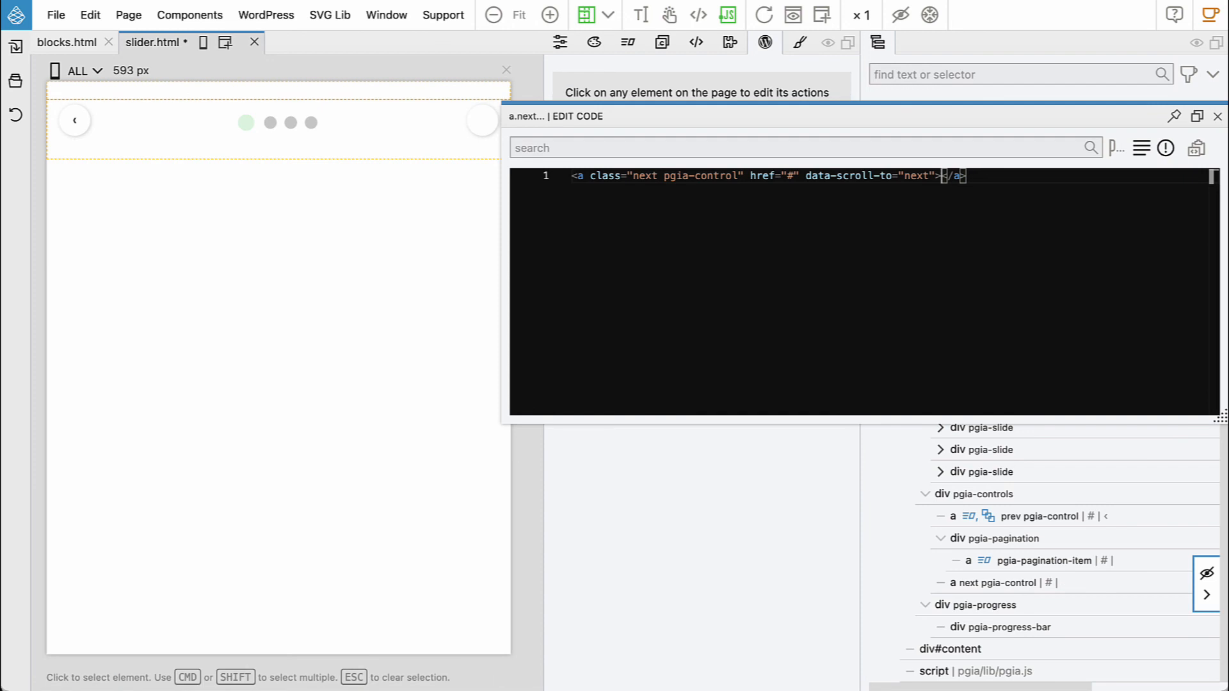
text(›)
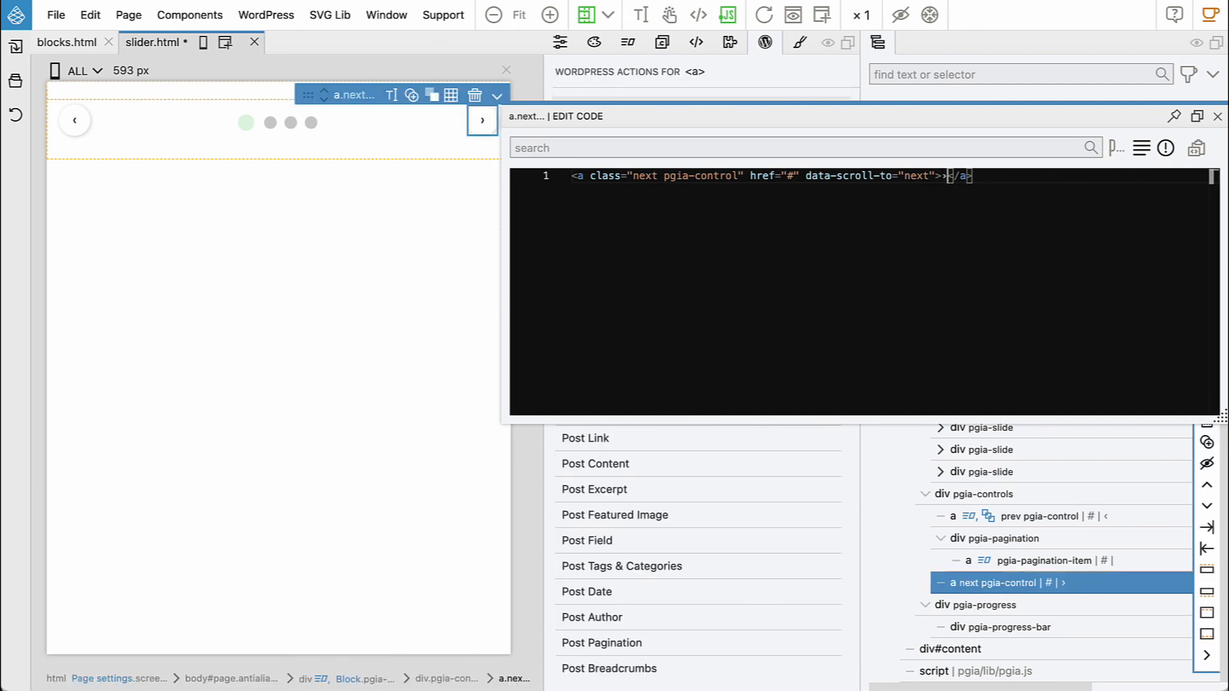
click(1217, 118)
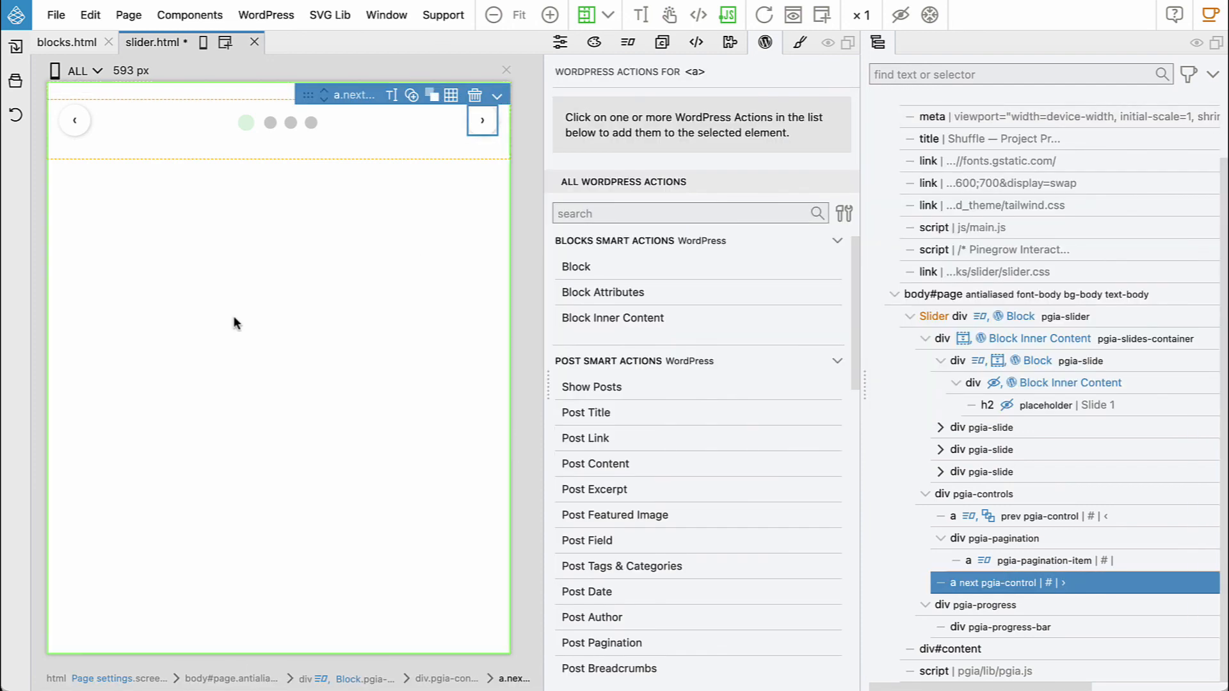
Save slider.html, switch to Chrome and reload the Home page editor
key(ctrl+s)
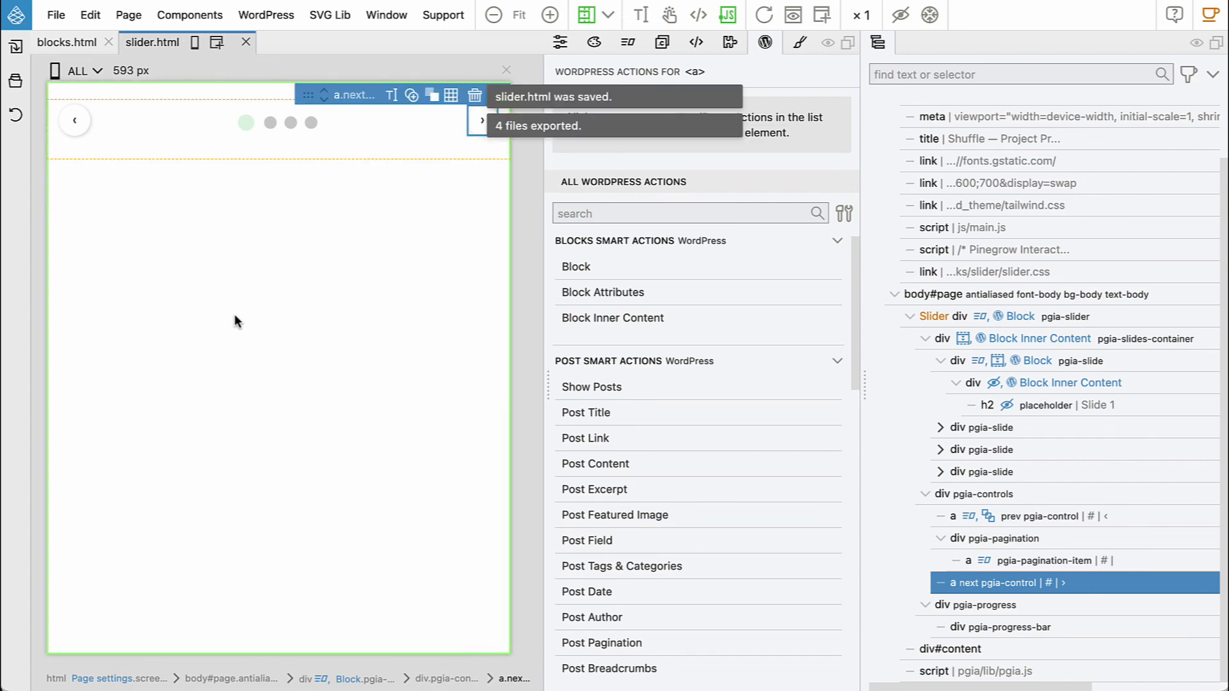
key(super+Tab)
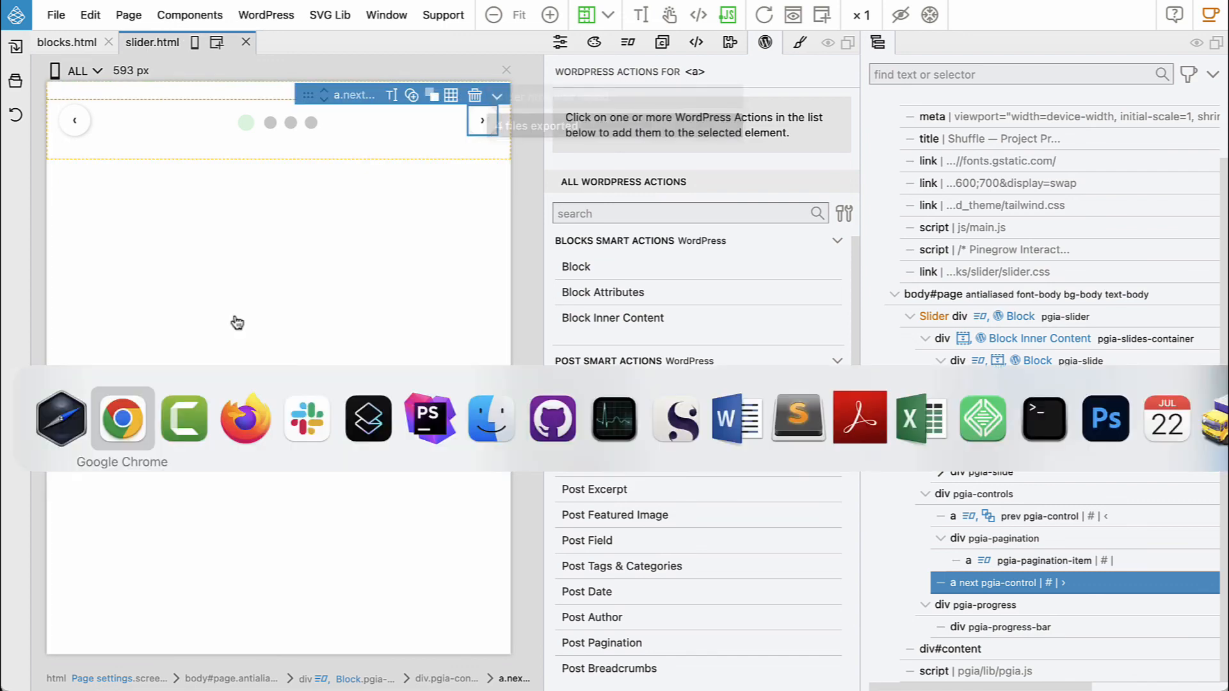
key(super+Tab)
click(145, 415)
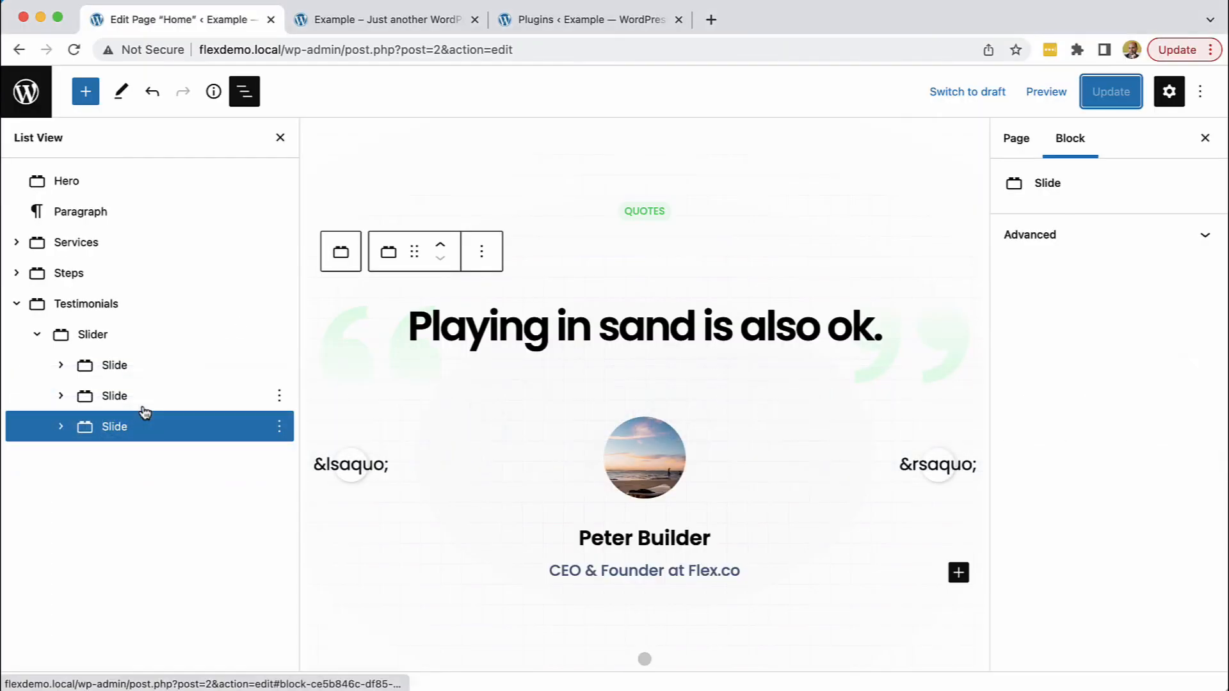
click(74, 50)
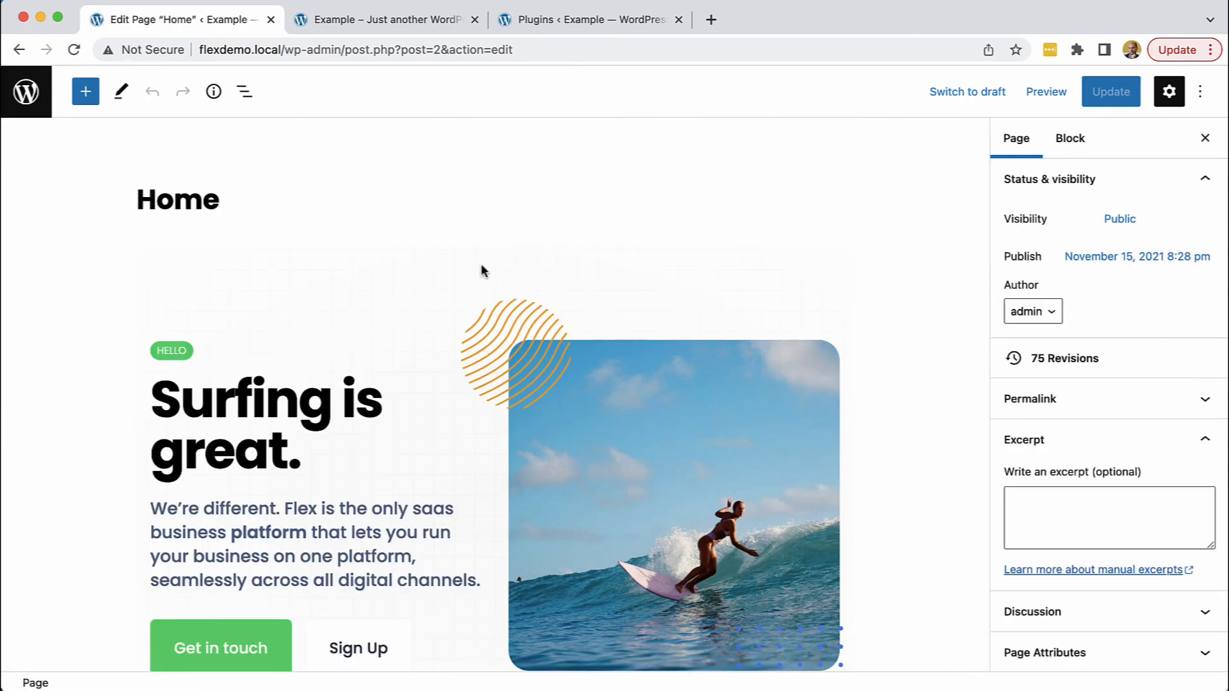
Examine the arrow controls of the testimonial slider in the reloaded page editor
scroll(577, 399, down, 10)
scroll(576, 405, down, 10)
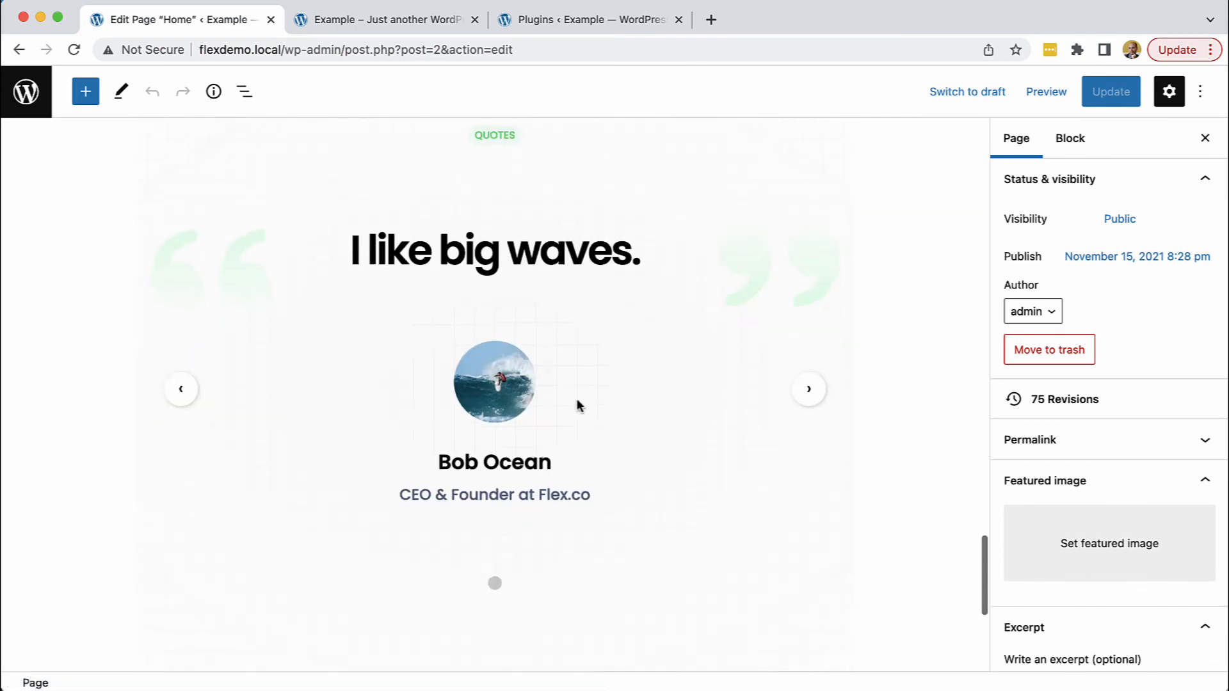
scroll(577, 404, up, 7)
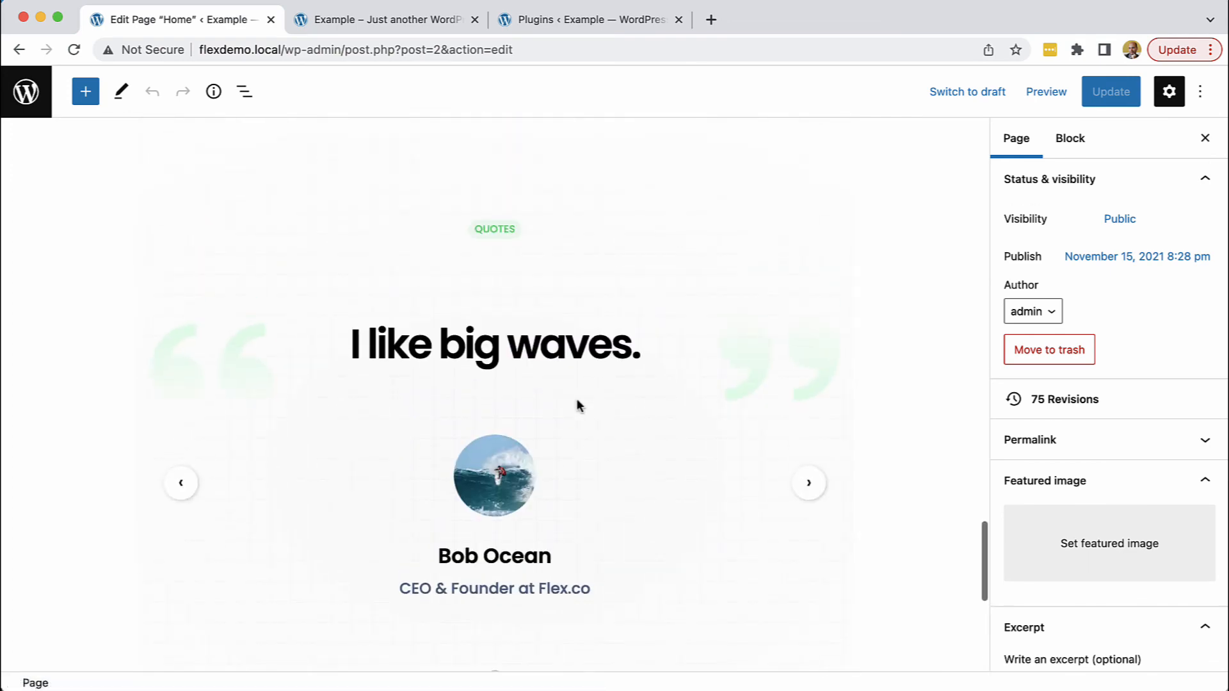
scroll(576, 406, down, 3)
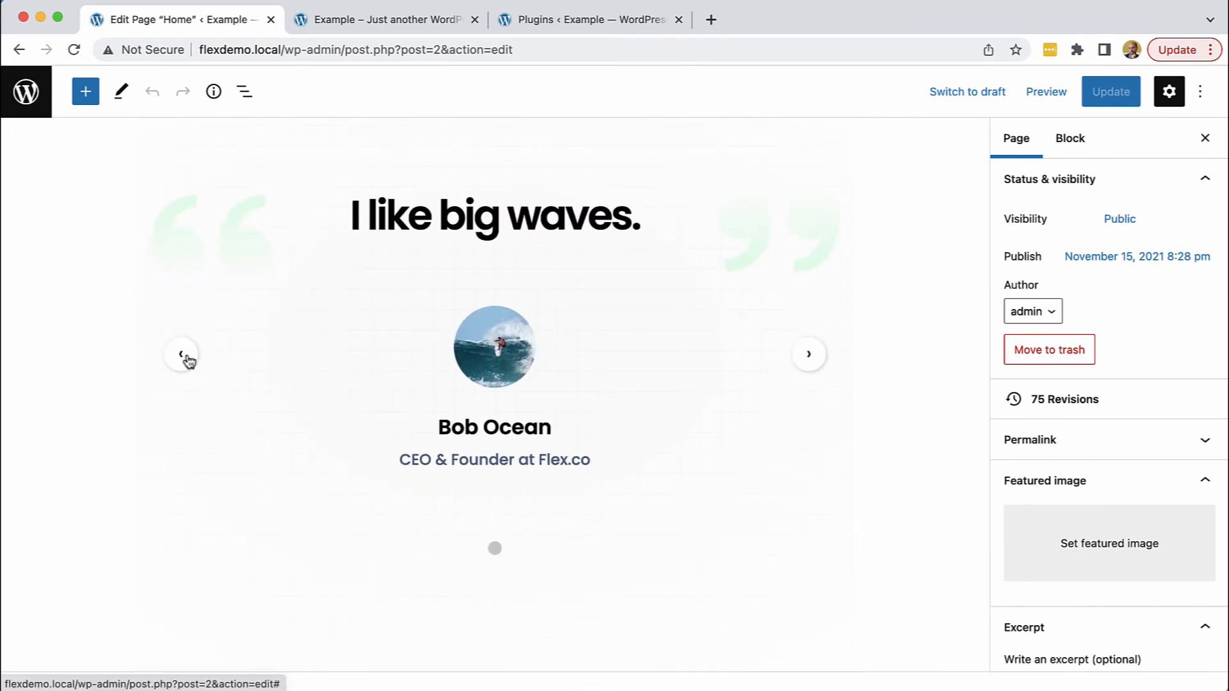
Reload the published home page, compare its slider with the one in the editor, and advance through the testimonials
click(357, 22)
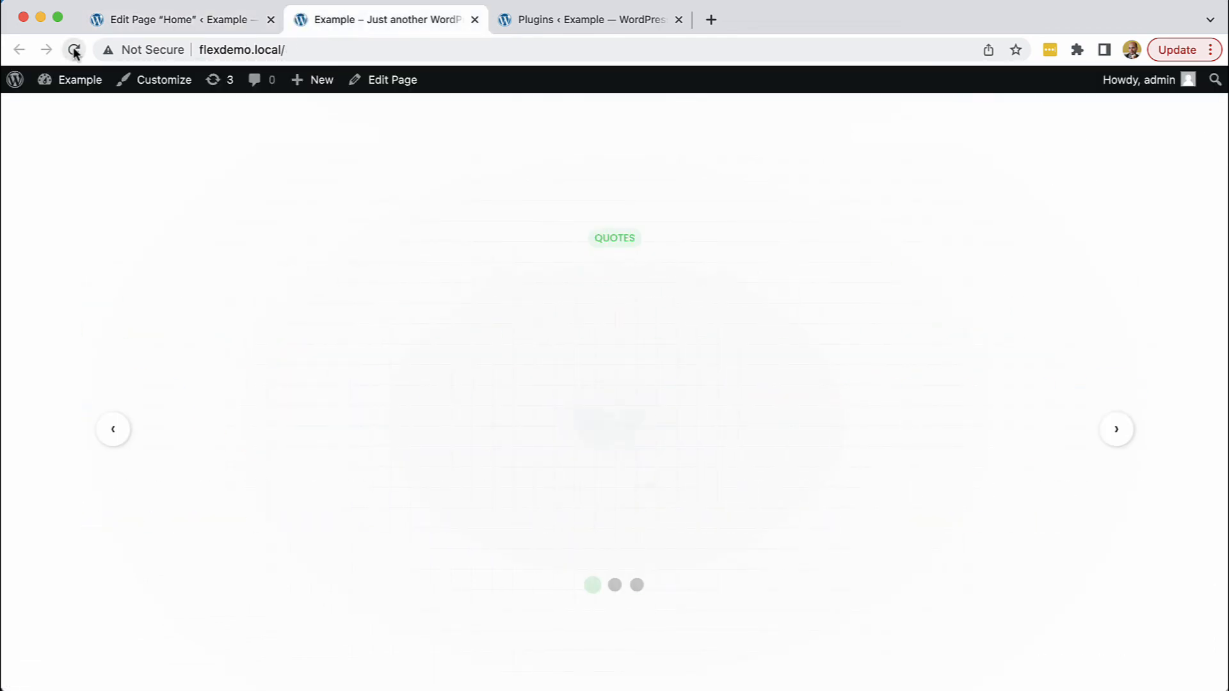
click(185, 21)
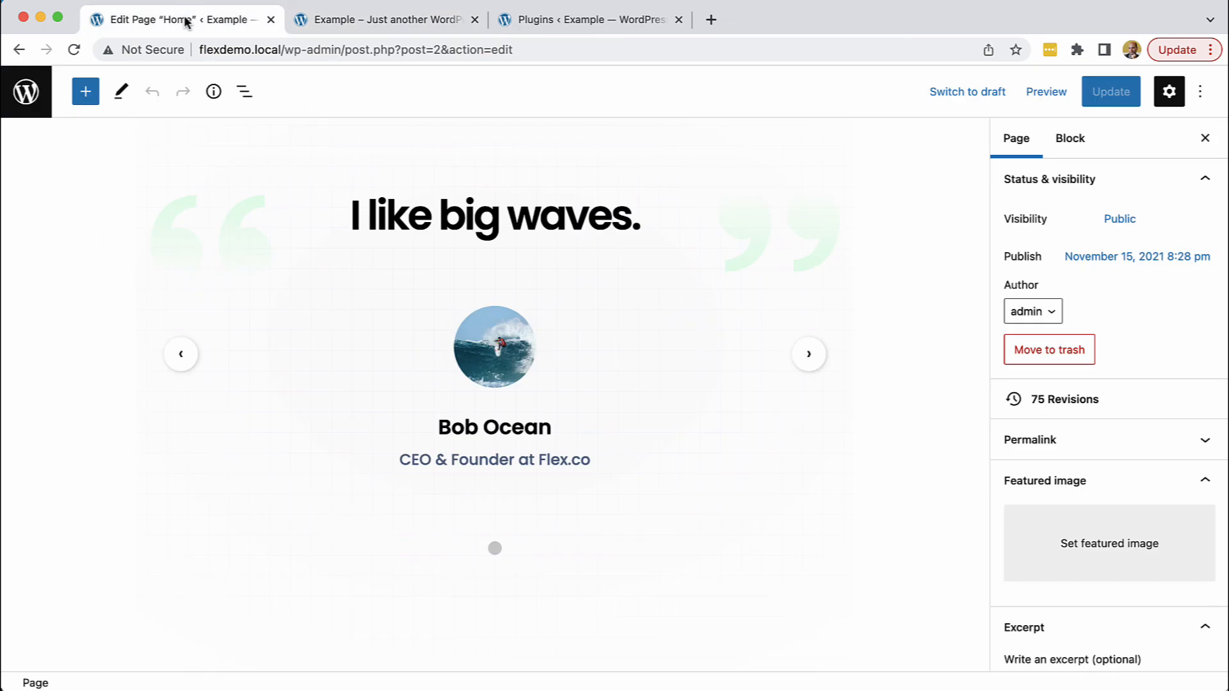
key(ctrl+Tab)
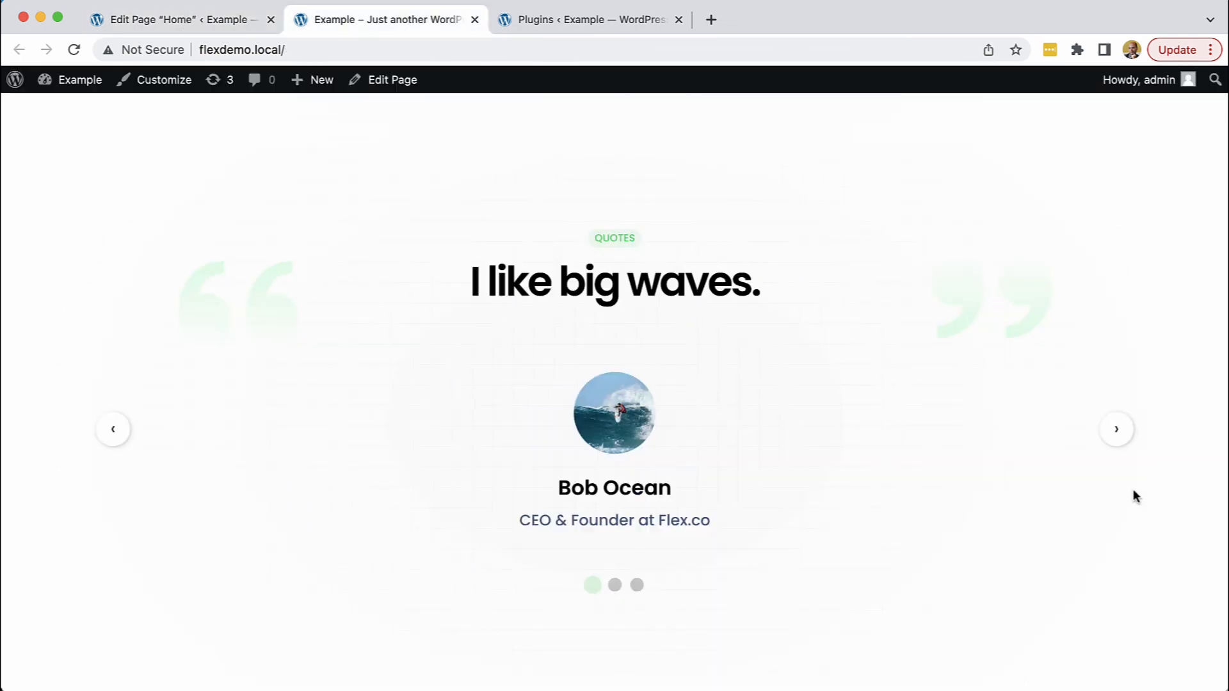
click(1125, 434)
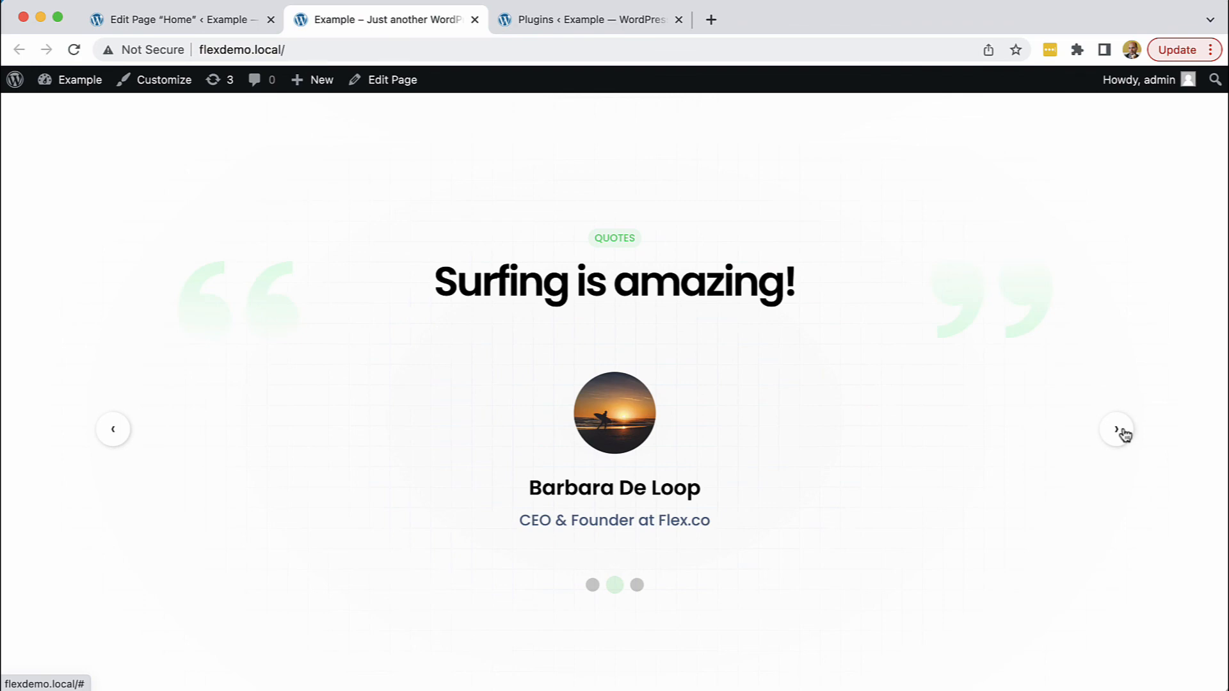
click(1125, 434)
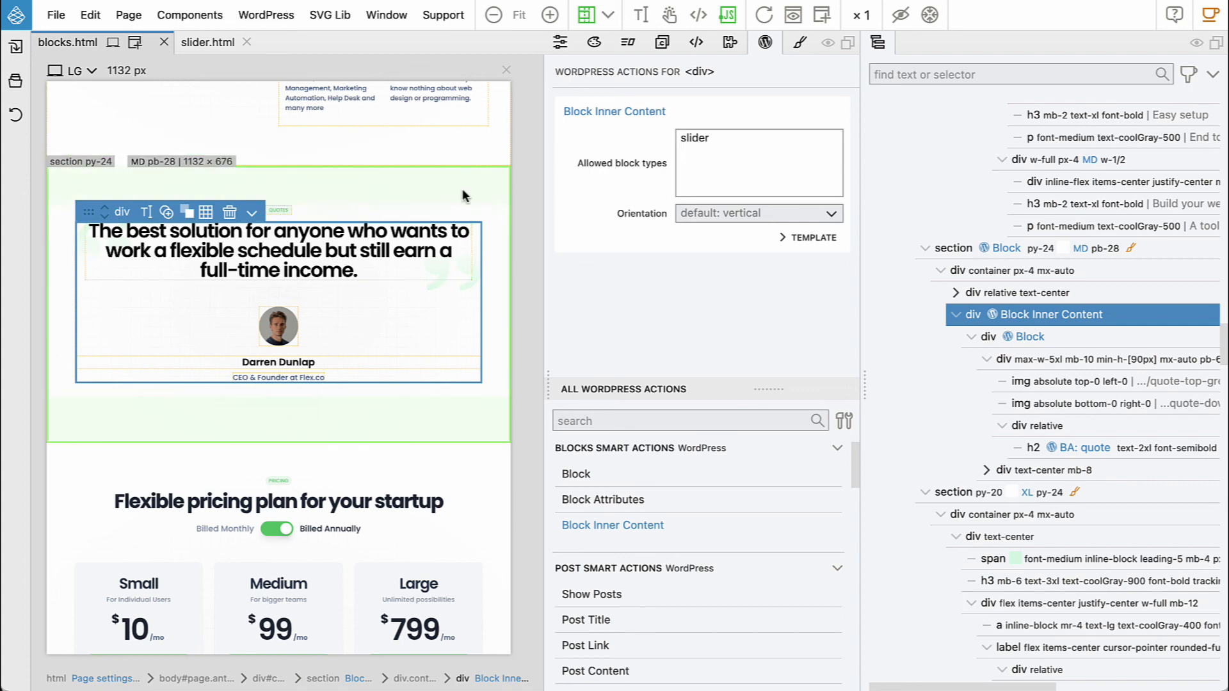
Switch back to Chrome and page through the published testimonials in both directions with the slider's arrows
key(super+Tab)
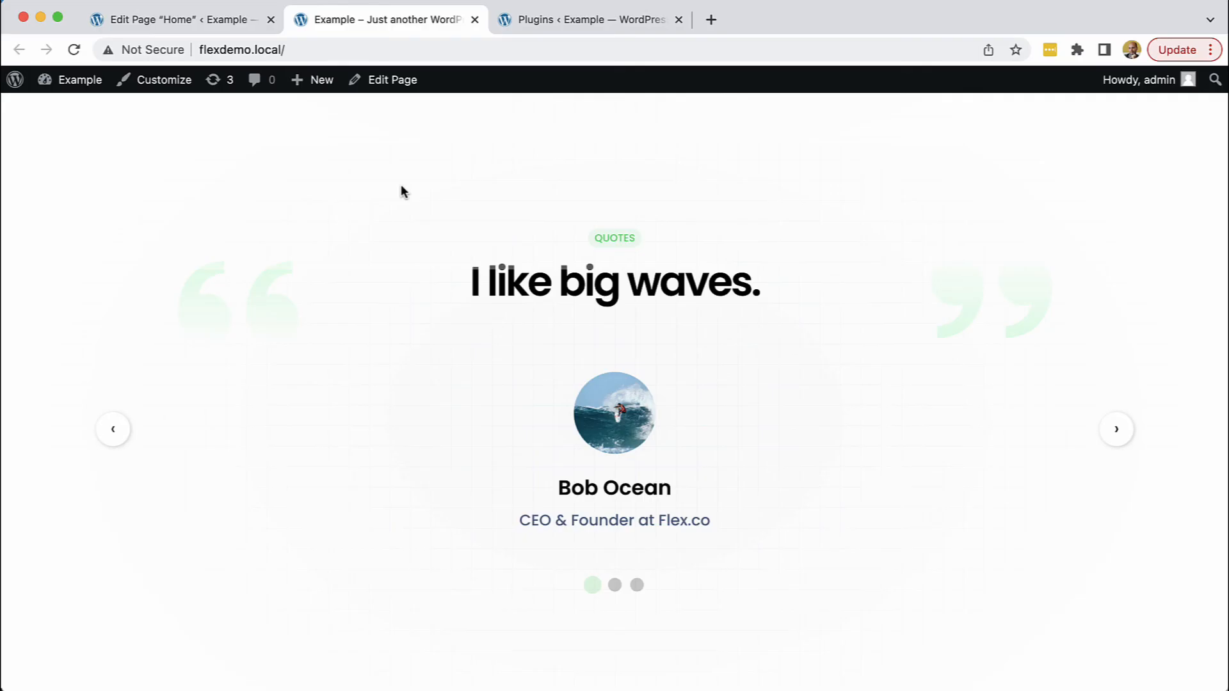
click(1121, 439)
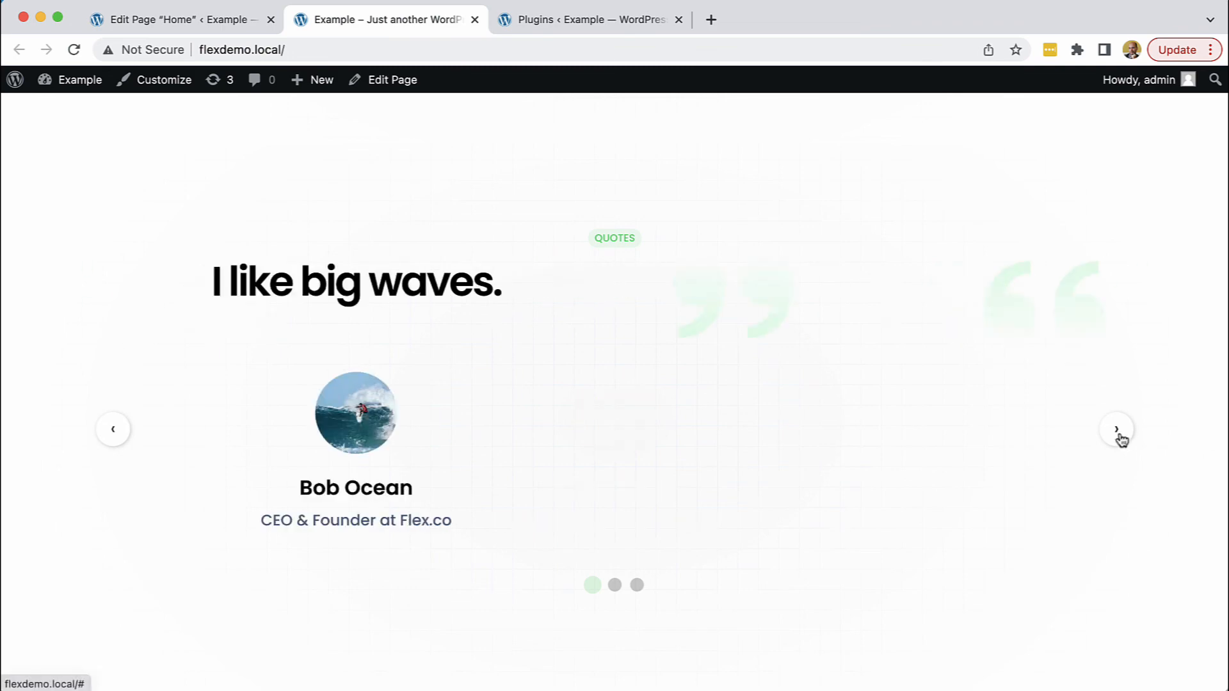
click(1121, 439)
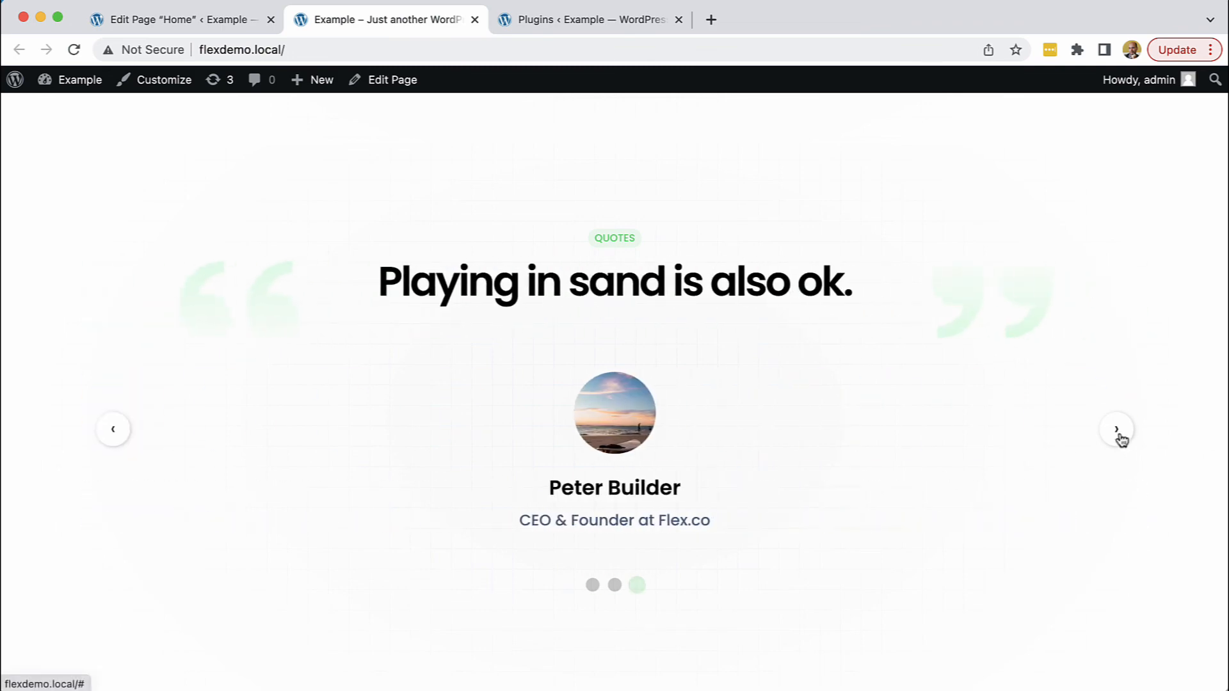
click(1121, 440)
click(1121, 440)
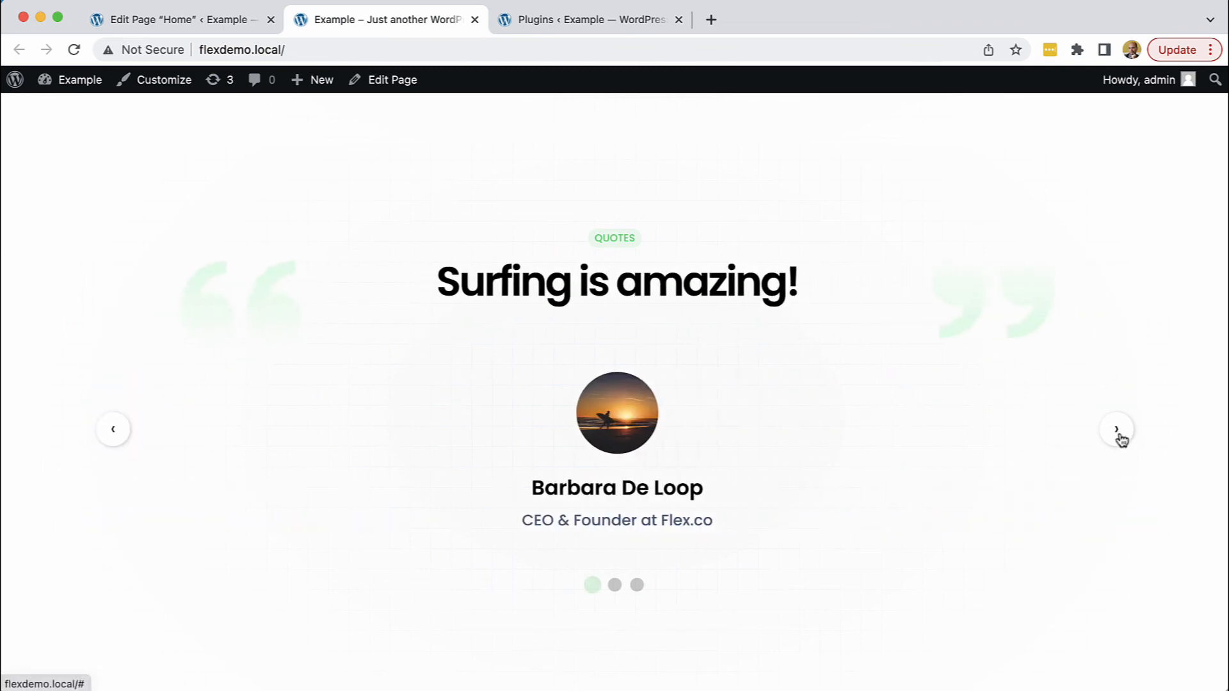
scroll(976, 434, up, 3)
scroll(977, 434, down, 2)
scroll(977, 436, down, 2)
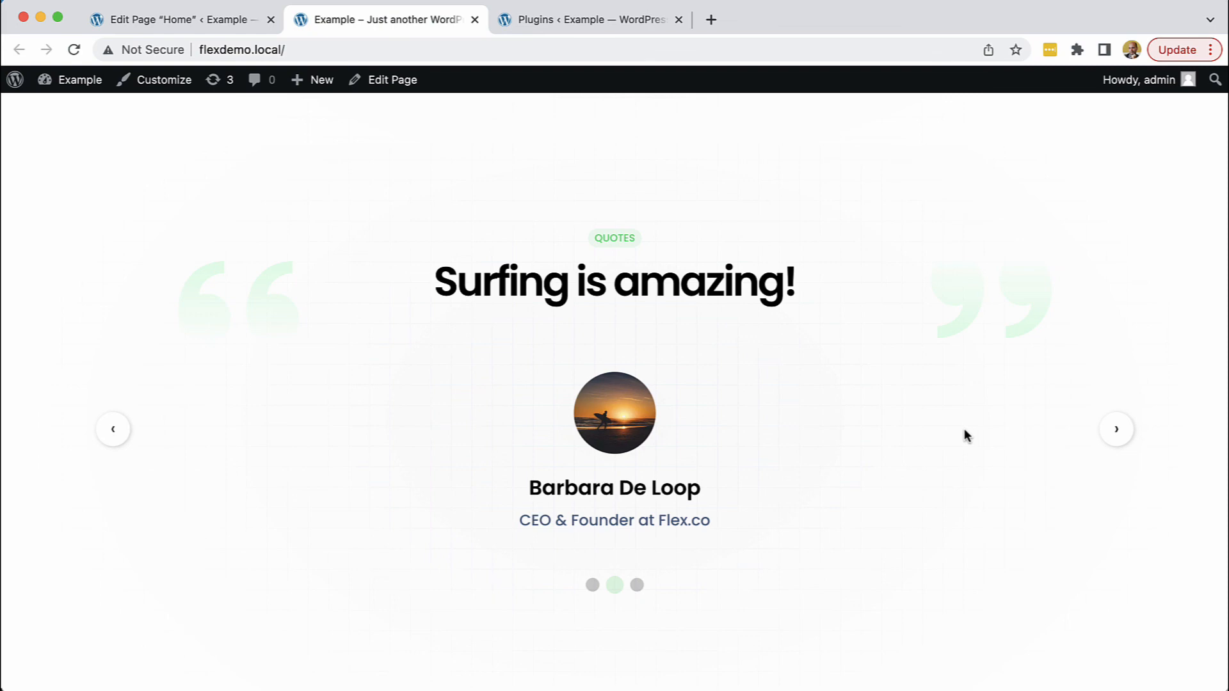
click(127, 431)
click(127, 432)
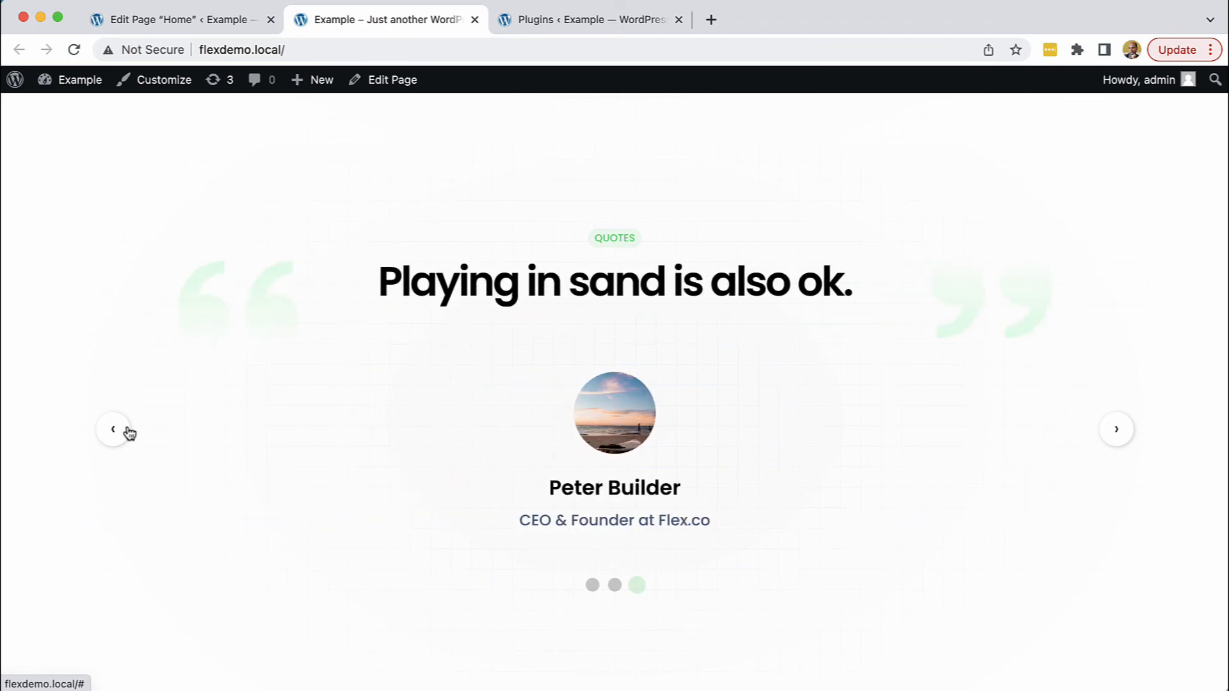